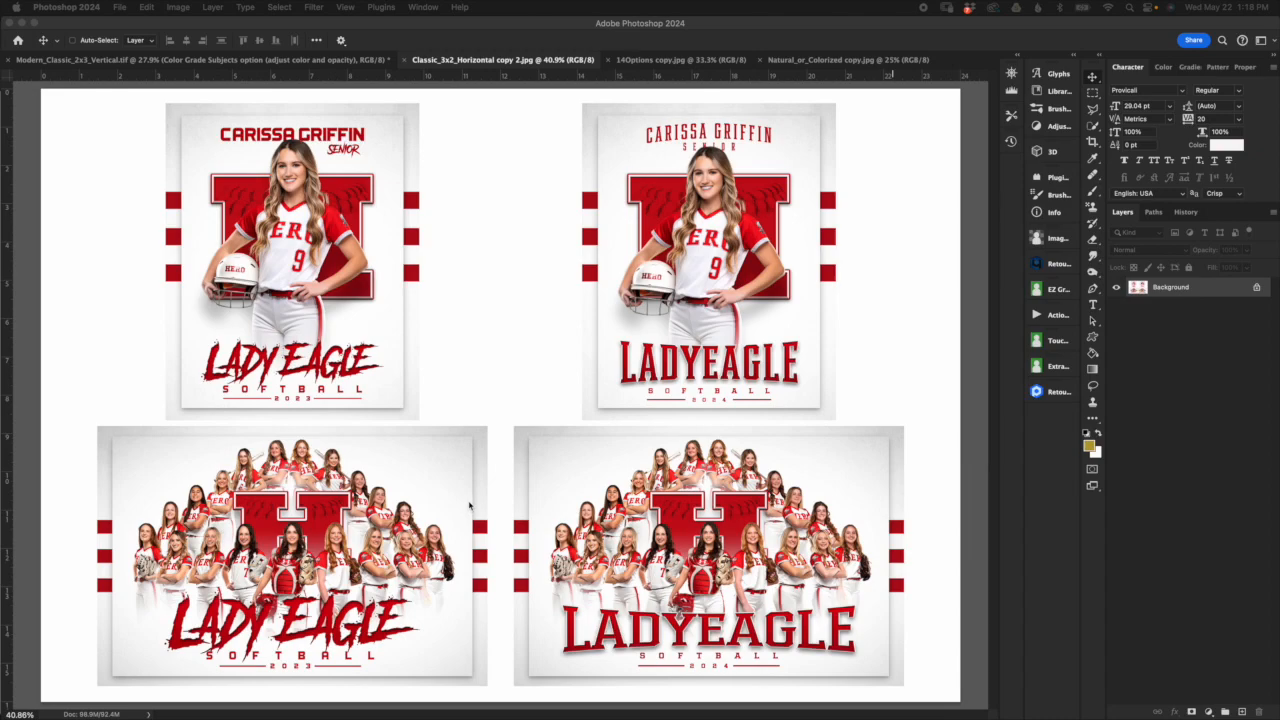
Step: Switch to Chrome and open the author's purchase link for the full Another Danger font from its dafont page
{"action": "key", "text": "super+Tab"}
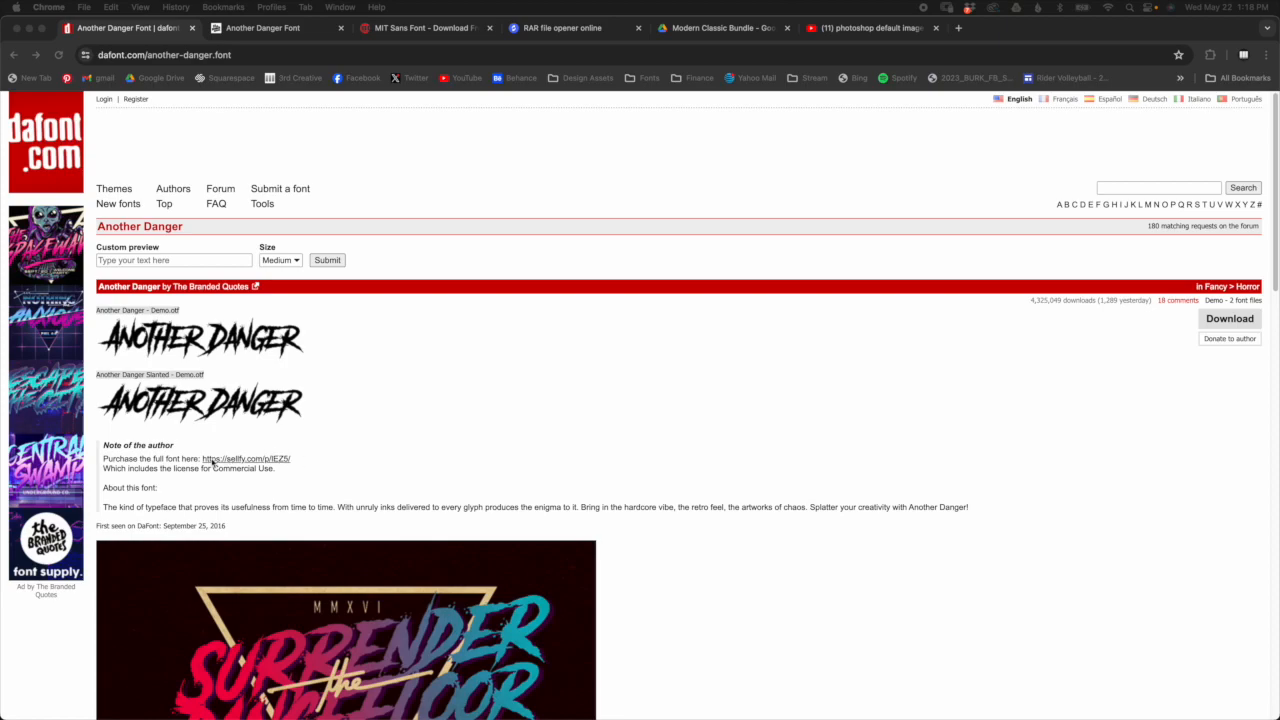
{"action": "left_click", "coordinate": [333, 466]}
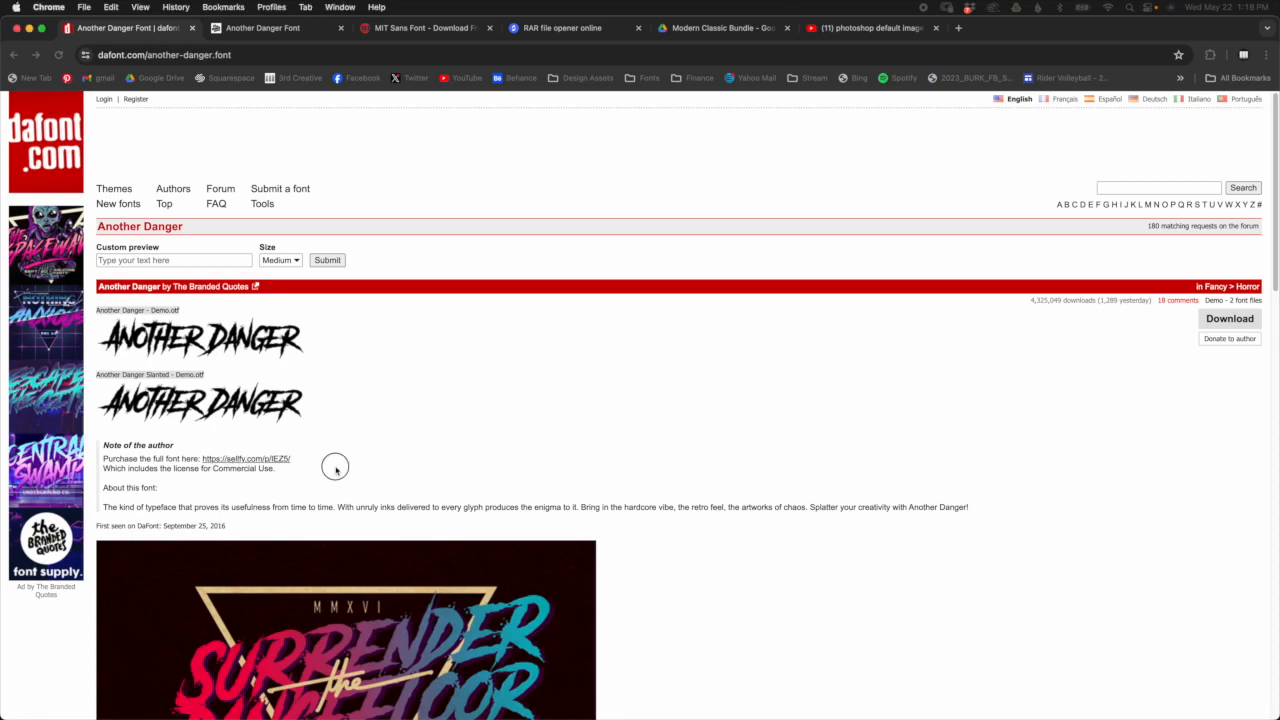
{"action": "left_click", "coordinate": [277, 465]}
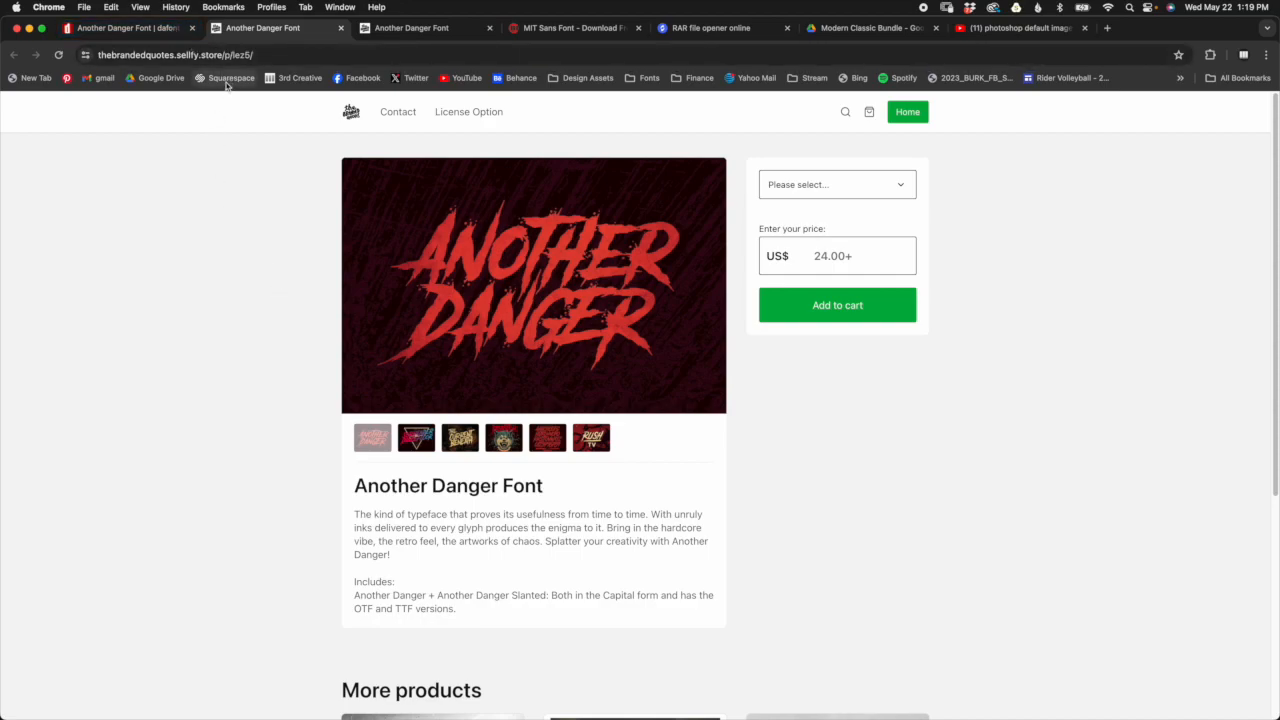
Step: Switch to Photoshop to view the lettering on the Lady Eagle softball samples, and return to Chrome
{"action": "key", "text": "super+Tab"}
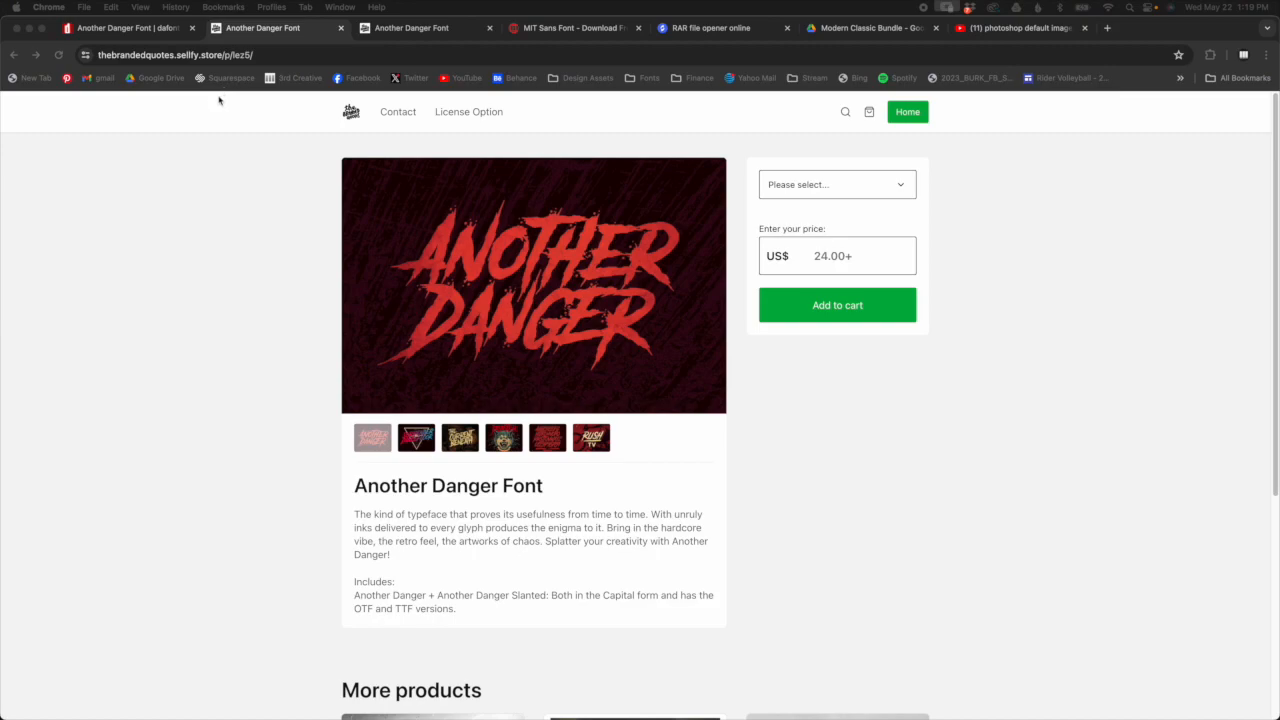
{"action": "key", "text": "super+Tab"}
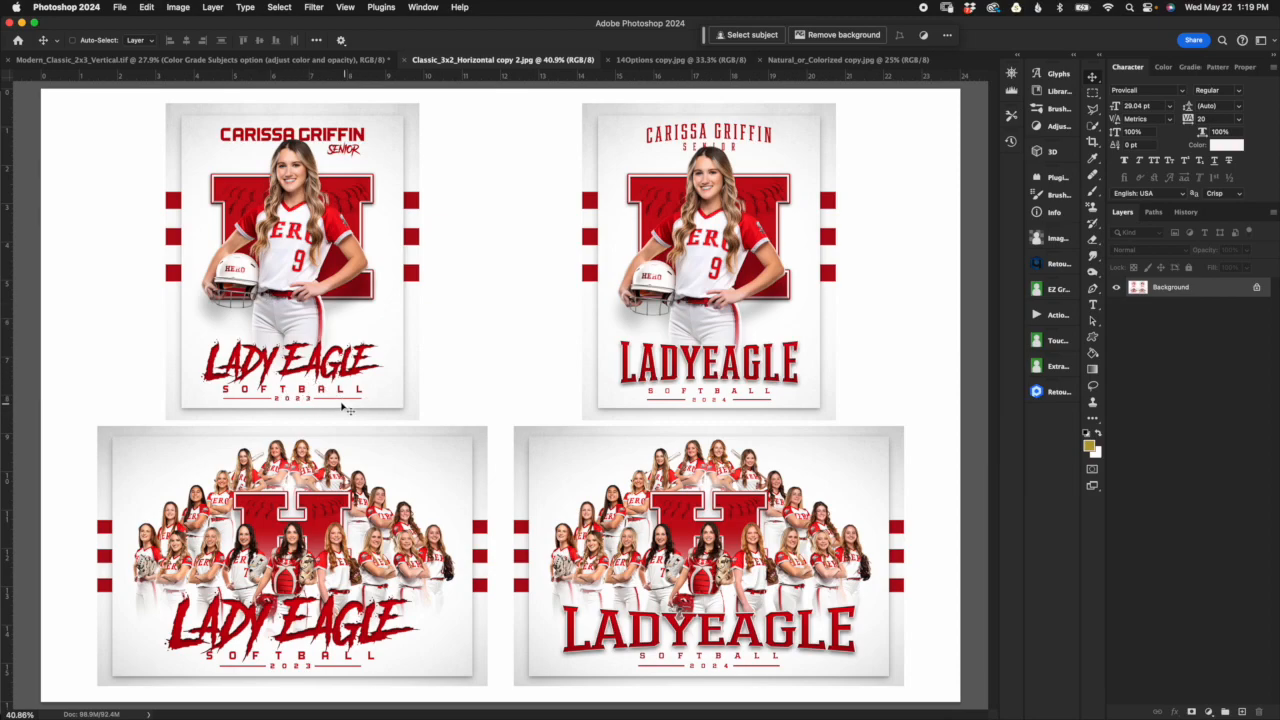
{"action": "key", "text": "super+Tab"}
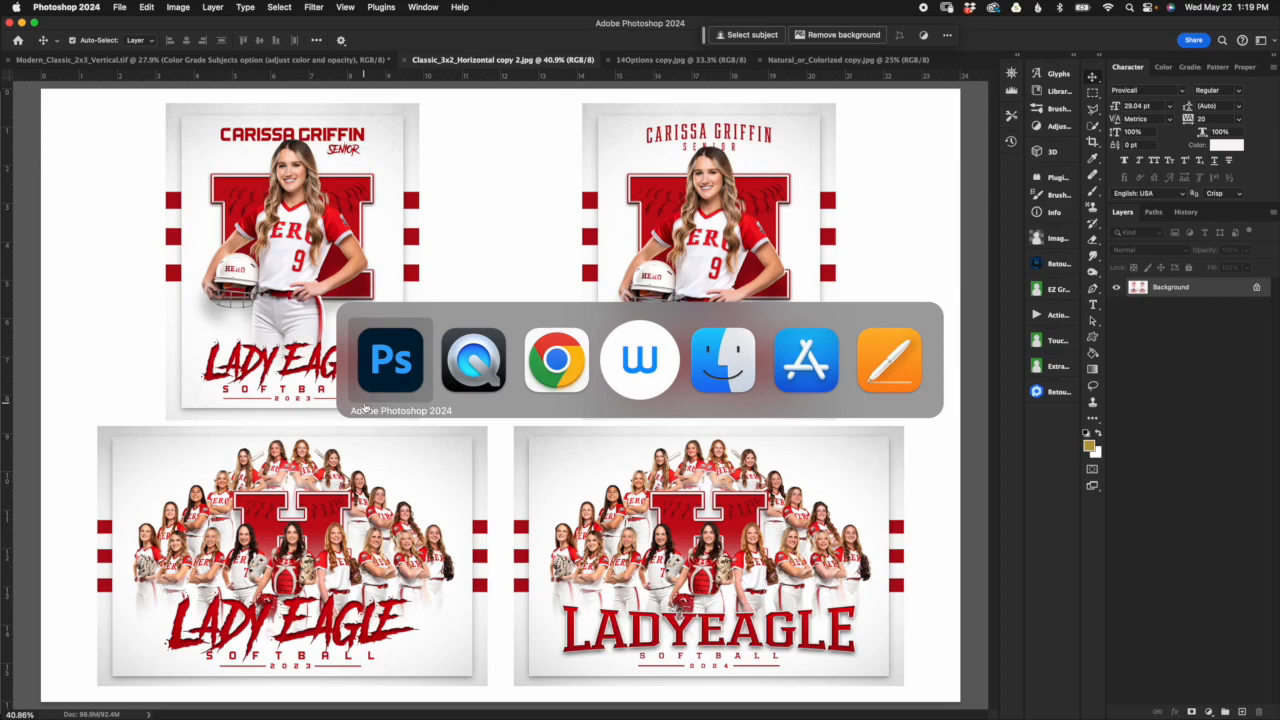
{"action": "key", "text": "super+Tab"}
{"action": "key", "text": "super+Tab"}
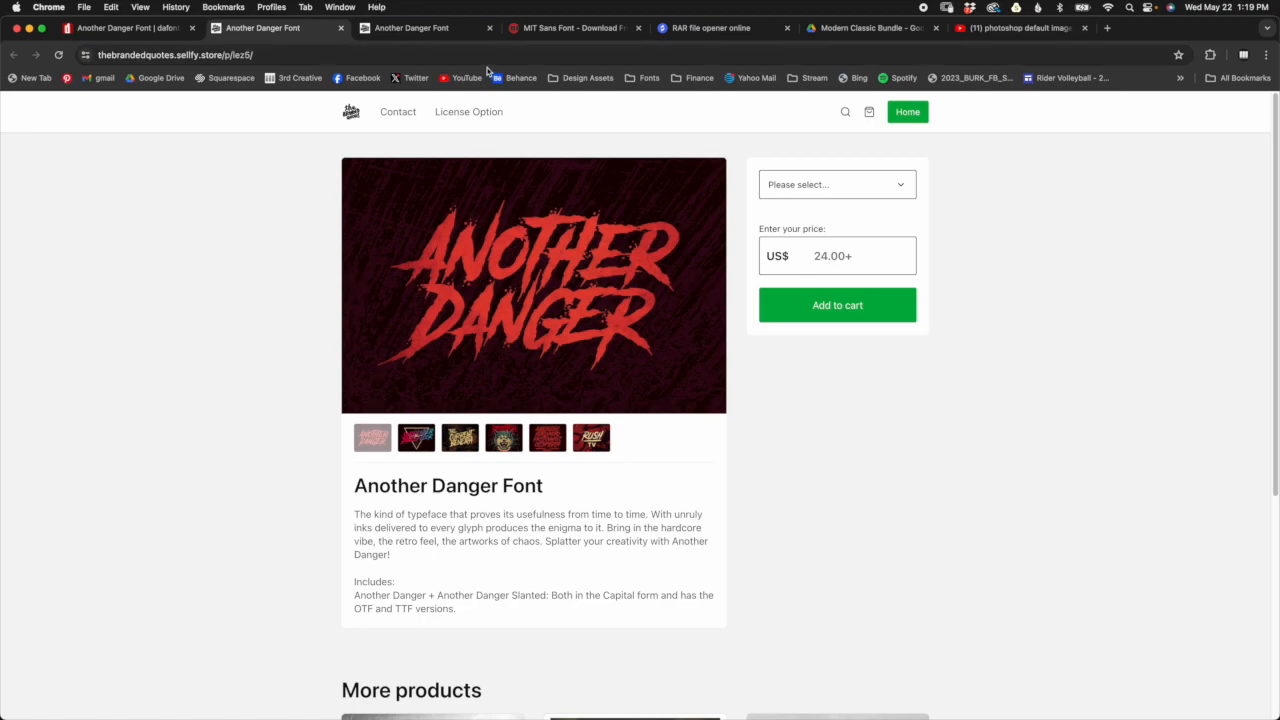
Step: Dismiss the ad on the MIT Sans Font page at befonts.com and download the font archive
{"action": "left_click", "coordinate": [562, 30]}
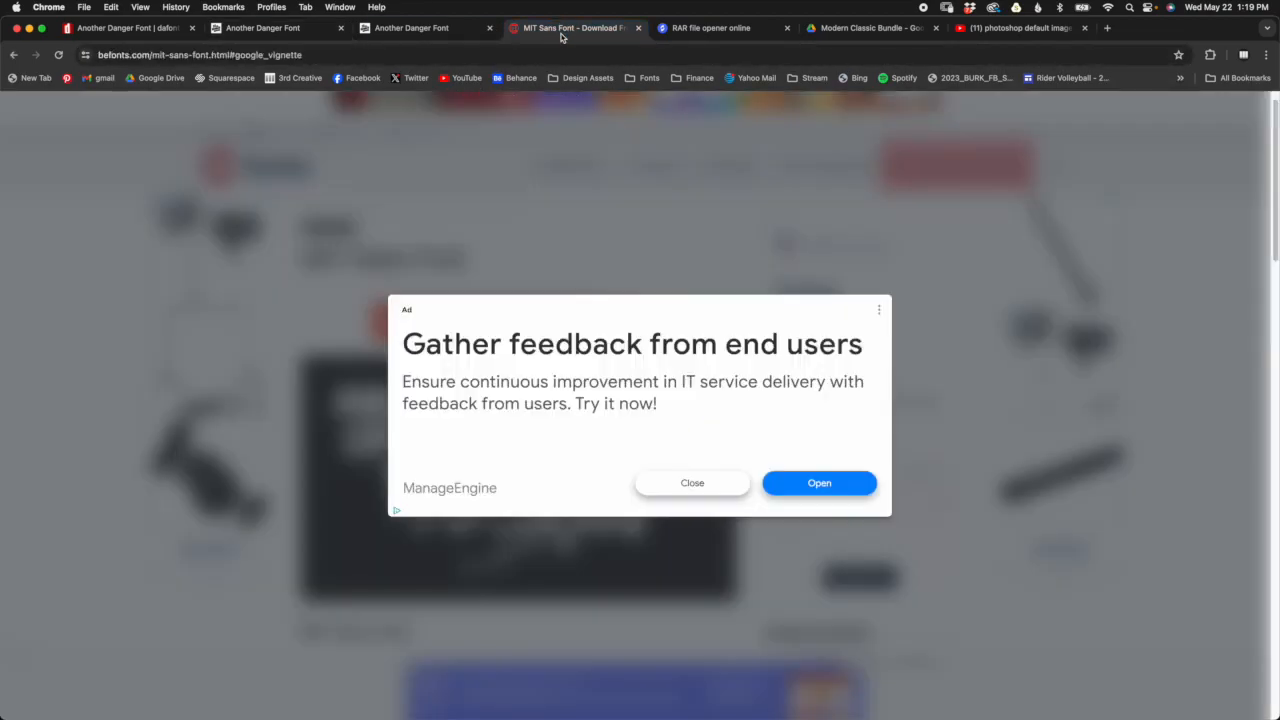
{"action": "left_click", "coordinate": [690, 486]}
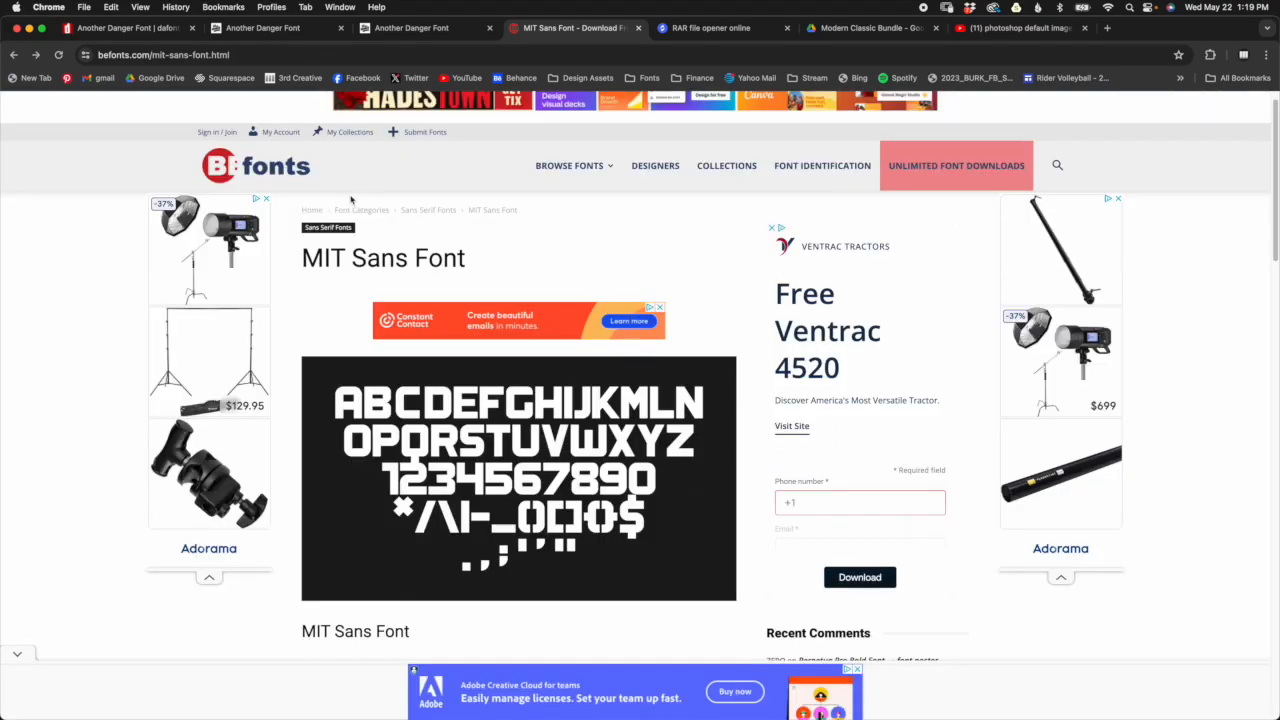
{"action": "scroll", "coordinate": [338, 146], "scroll_direction": "up", "scroll_amount": 1}
{"action": "scroll", "coordinate": [510, 340], "scroll_direction": "down", "scroll_amount": 2}
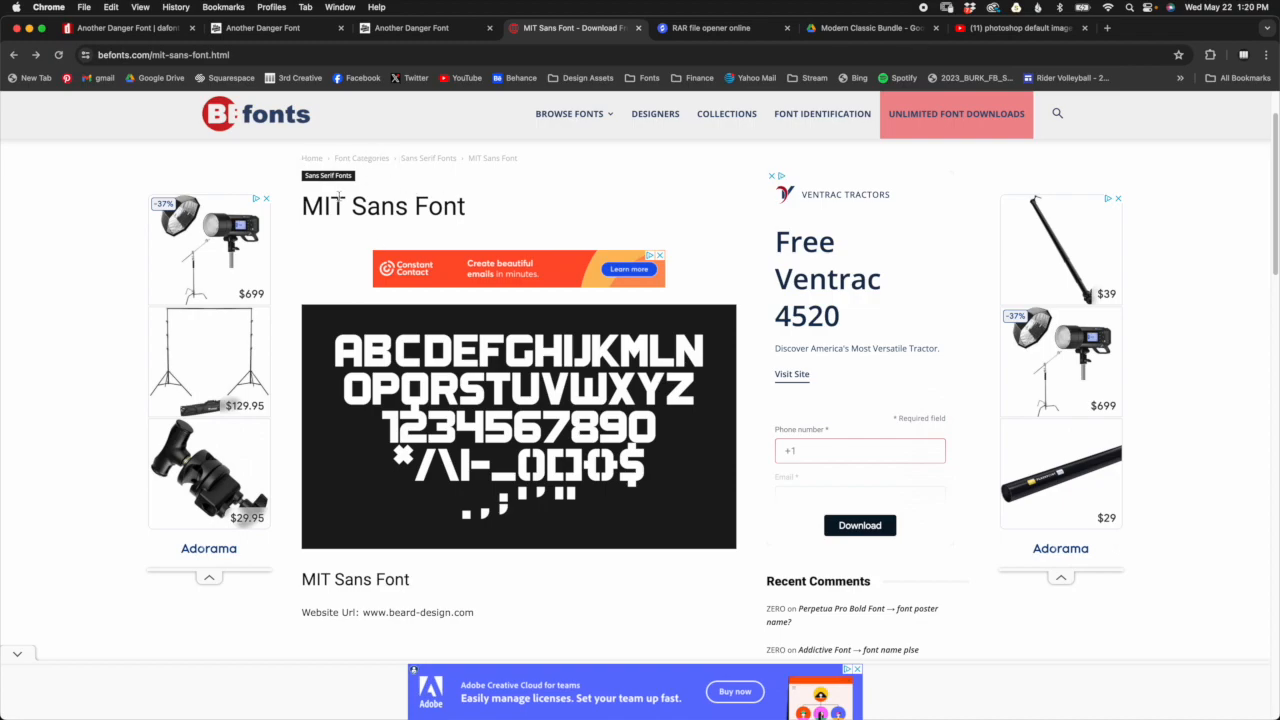
{"action": "scroll", "coordinate": [451, 412], "scroll_direction": "down", "scroll_amount": 6}
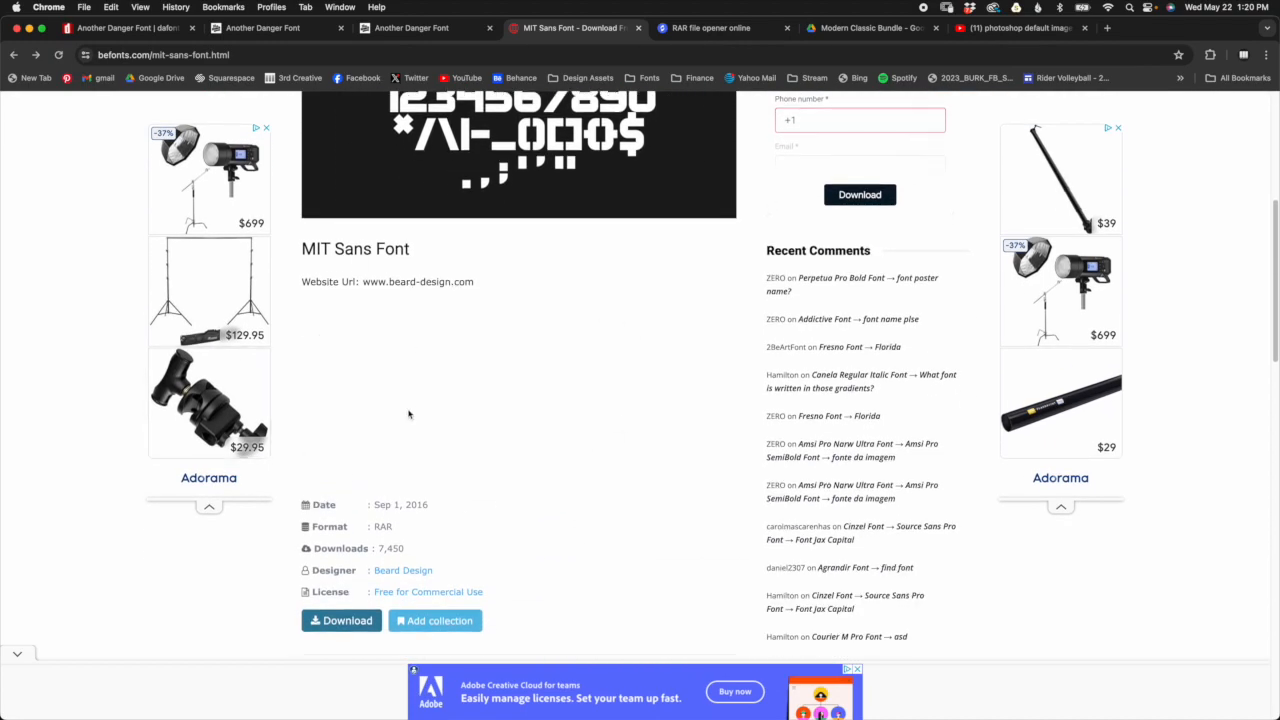
{"action": "scroll", "coordinate": [410, 415], "scroll_direction": "down", "scroll_amount": 2}
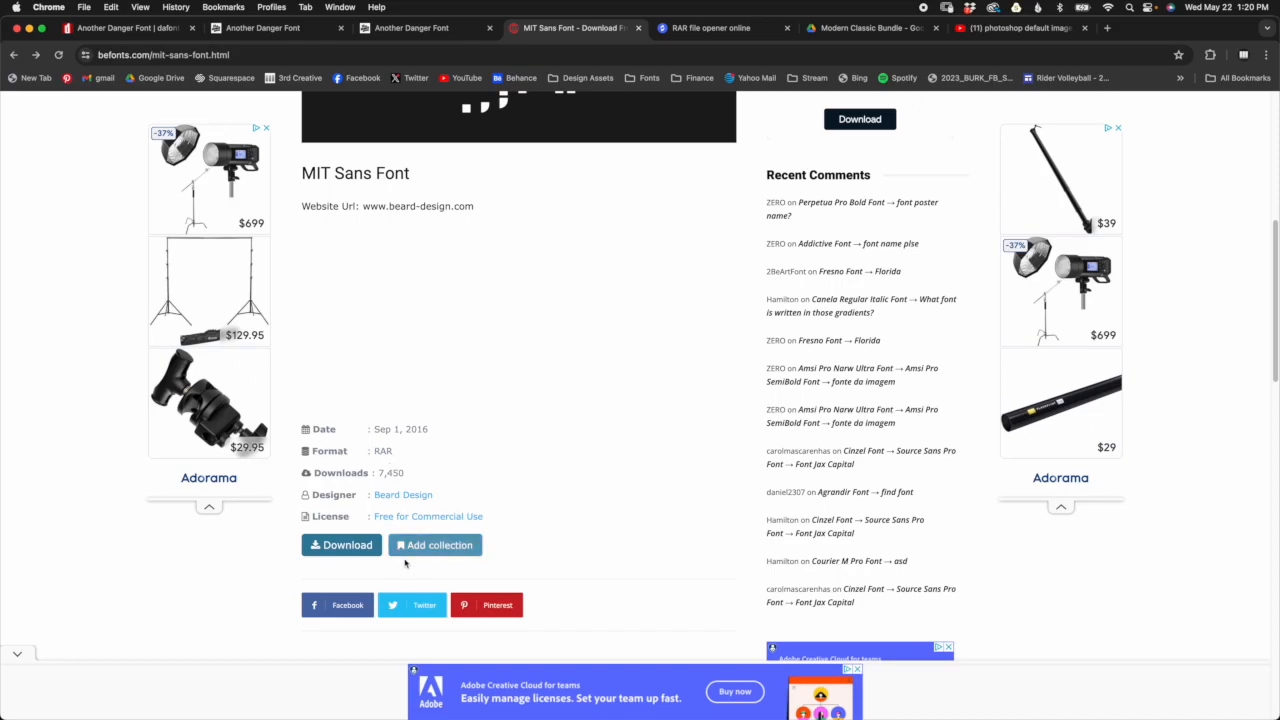
{"action": "left_click_drag", "start_coordinate": [360, 553], "coordinate": [373, 552]}
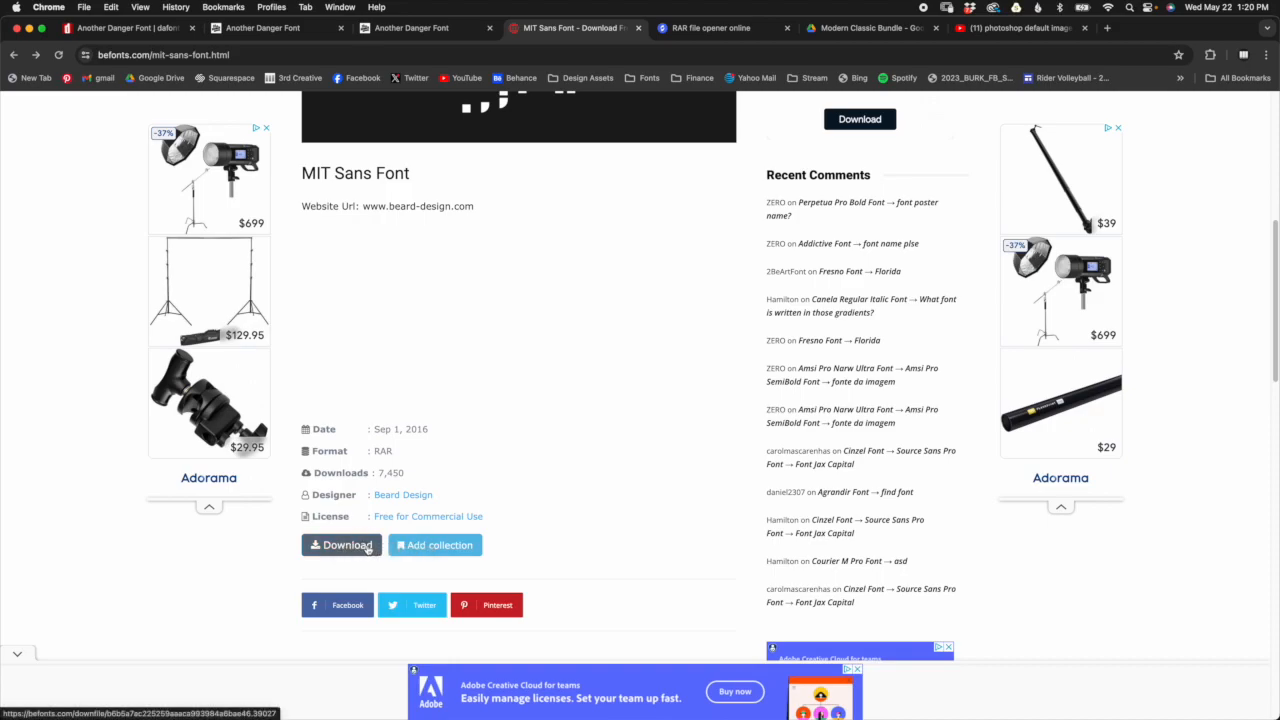
{"action": "left_click", "coordinate": [357, 547]}
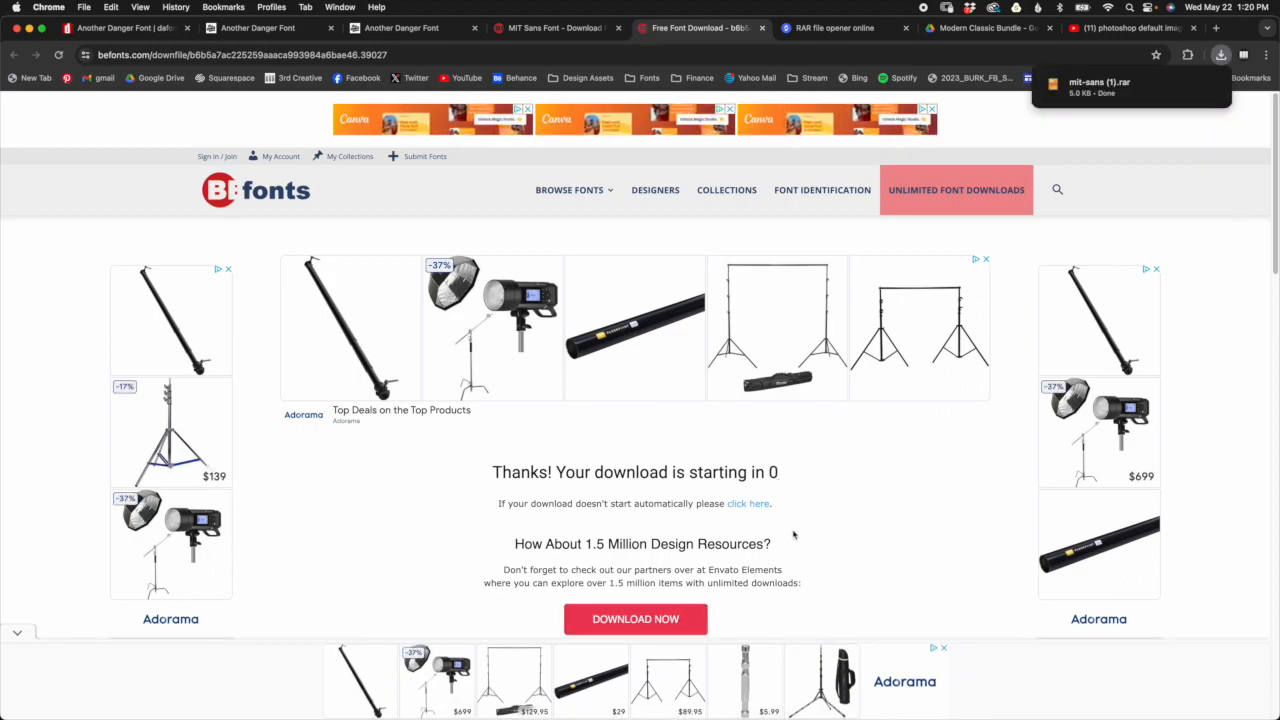
Step: Extract the downloaded mit-sans (1).rar archive with The Unarchiver and close its window
{"action": "mouse_move", "coordinate": [1128, 91]}
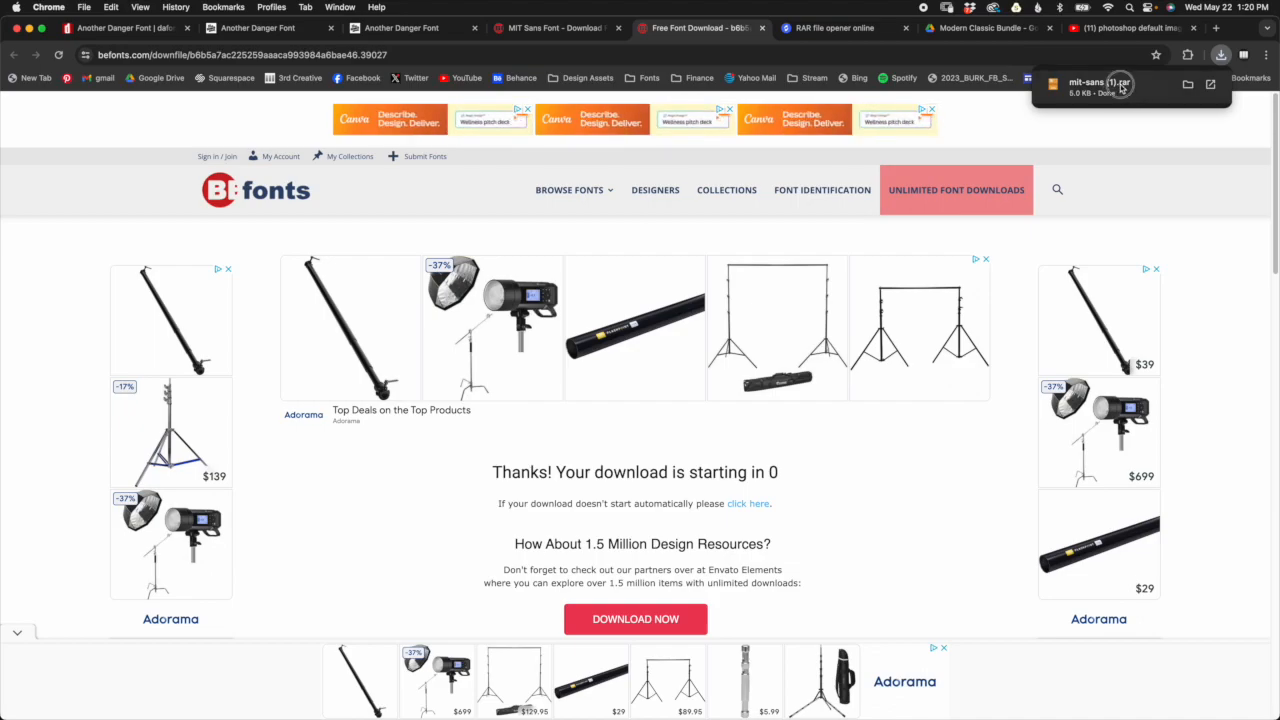
{"action": "left_click", "coordinate": [1122, 88]}
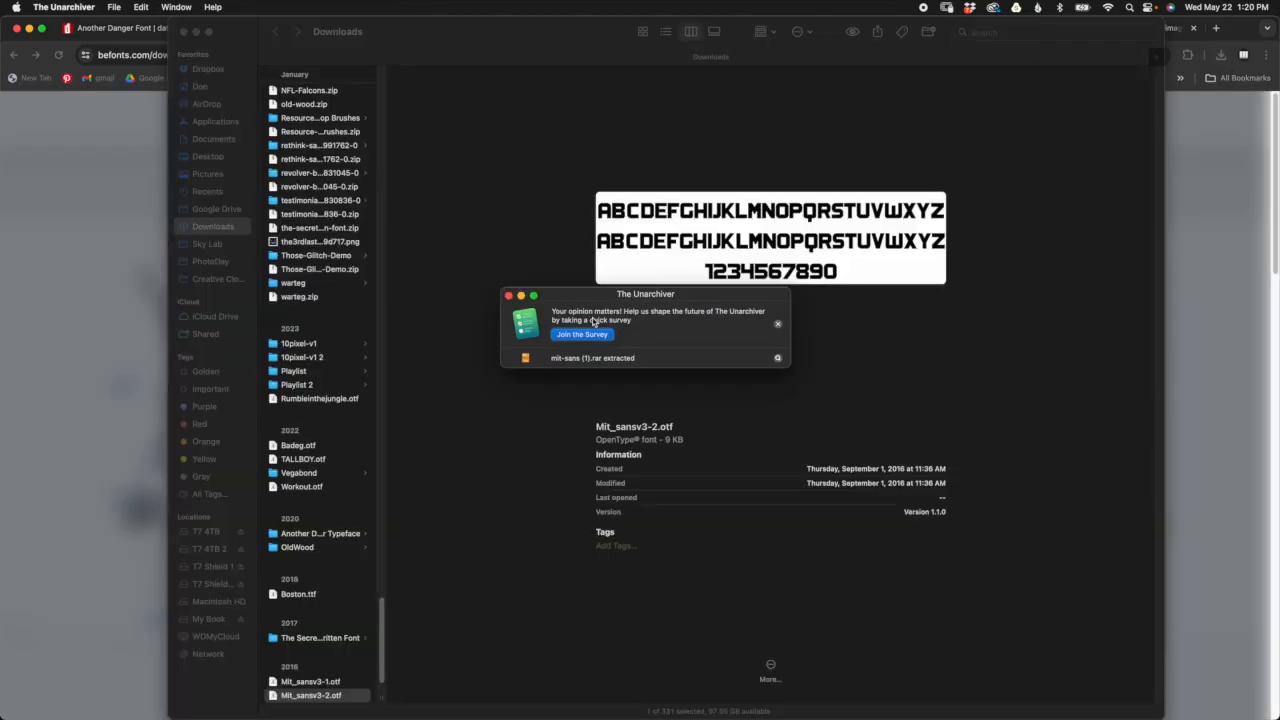
{"action": "left_click_drag", "start_coordinate": [590, 294], "coordinate": [609, 314]}
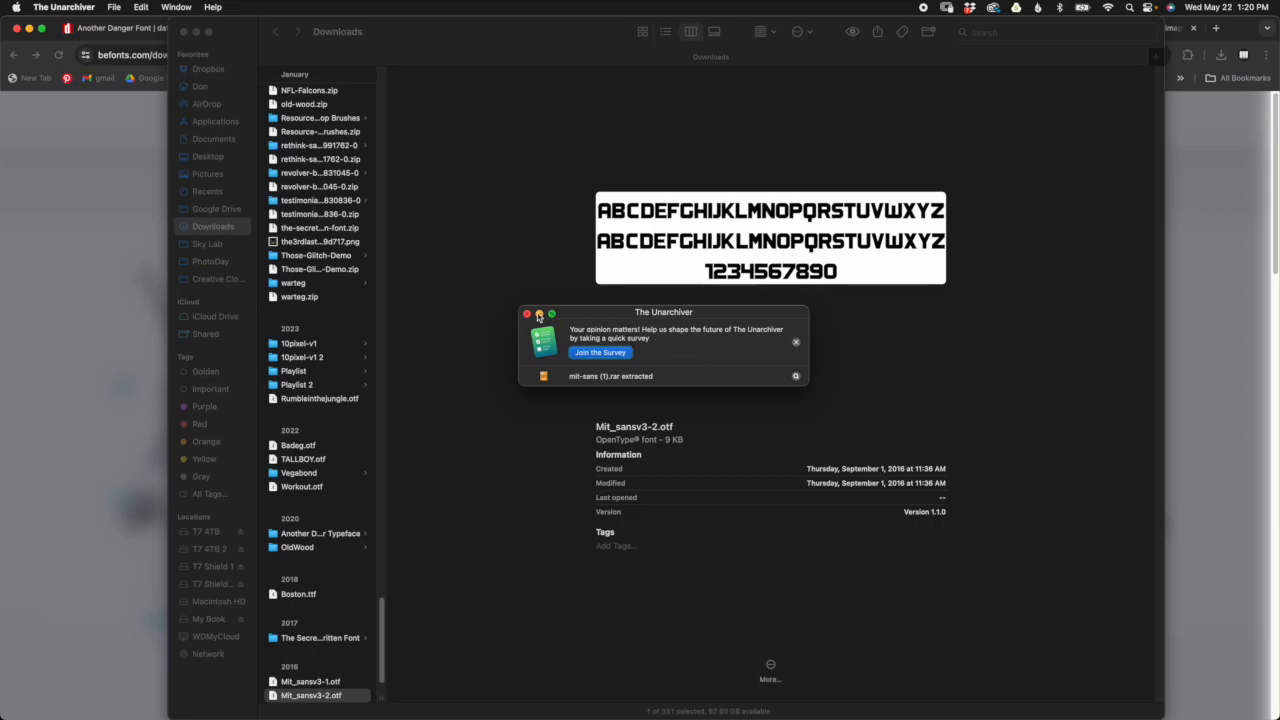
{"action": "left_click_drag", "start_coordinate": [584, 317], "coordinate": [590, 313]}
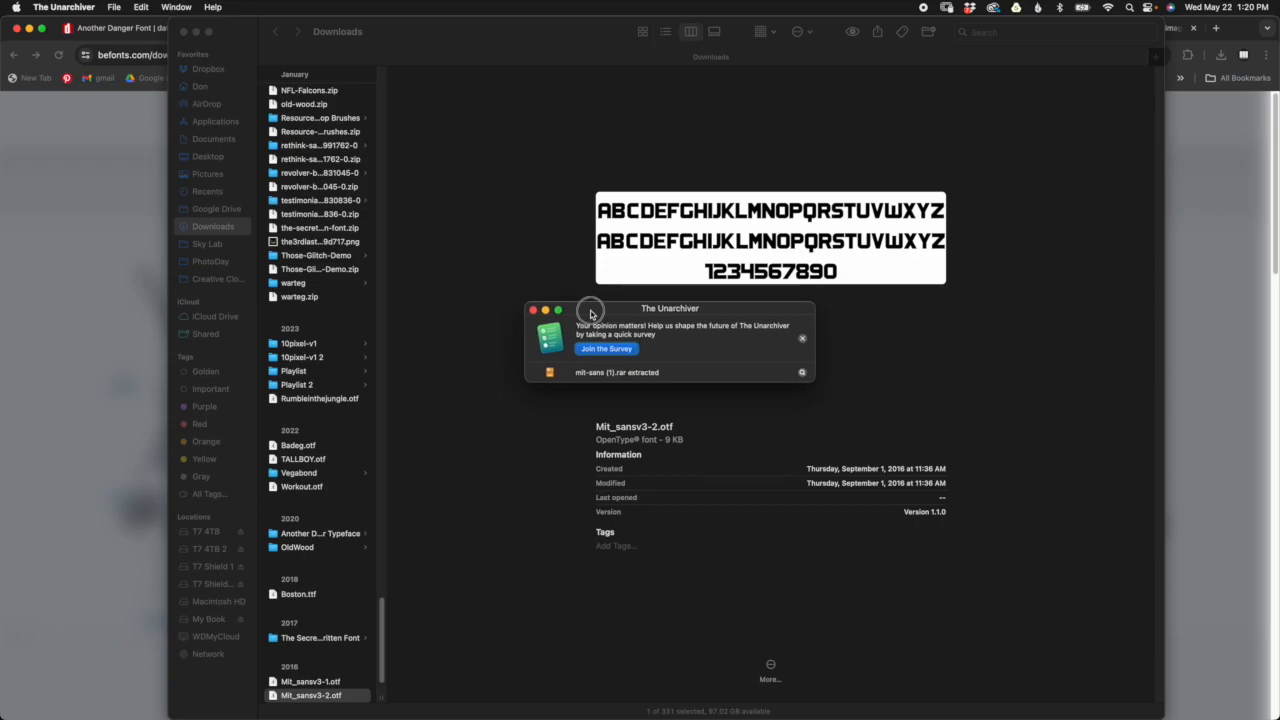
{"action": "left_click", "coordinate": [534, 311]}
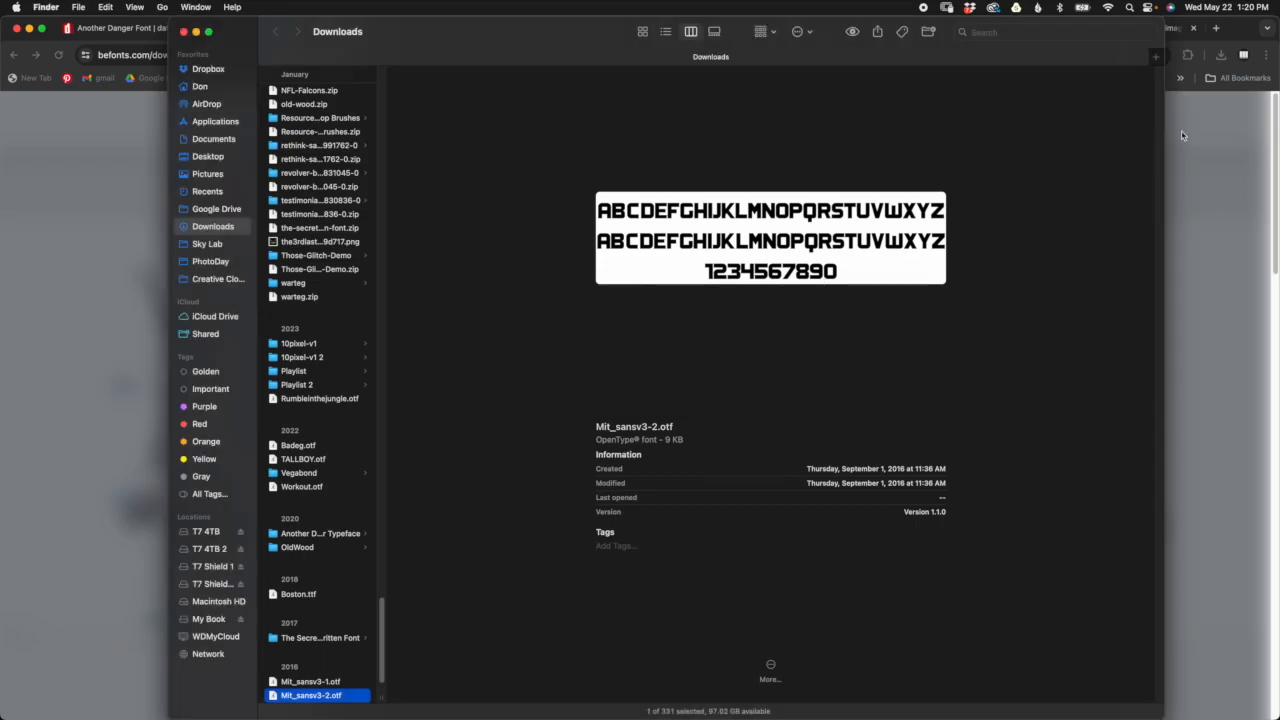
Step: View the RAR File Opener site in Chrome and The Unarchiver's page in the App Store, returning to Chrome
{"action": "left_click", "coordinate": [1213, 173]}
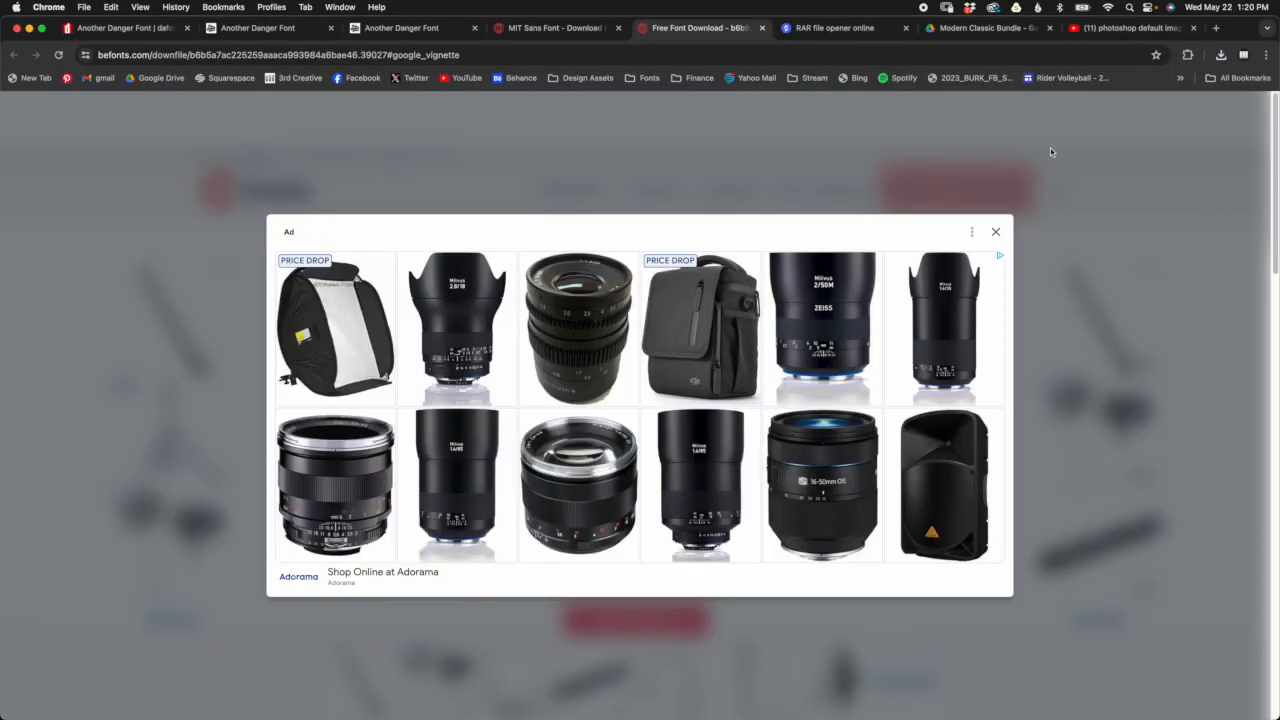
{"action": "left_click", "coordinate": [858, 29]}
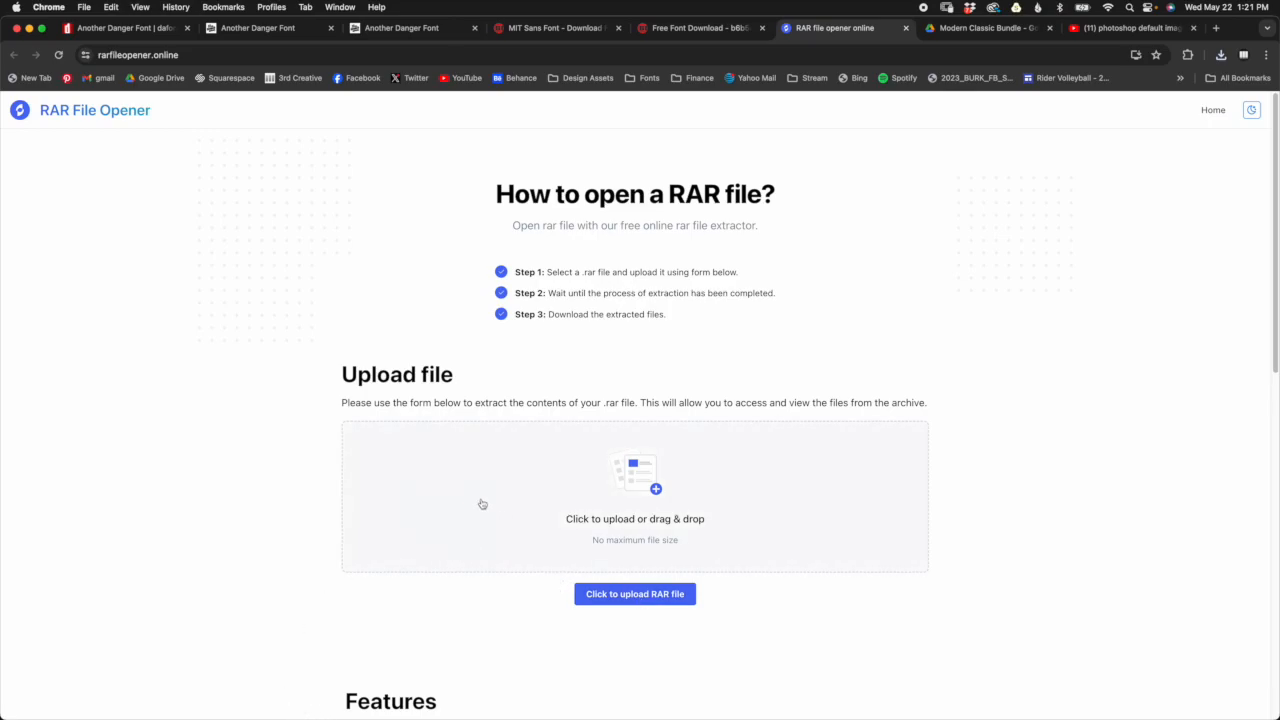
{"action": "key", "text": "super+Tab"}
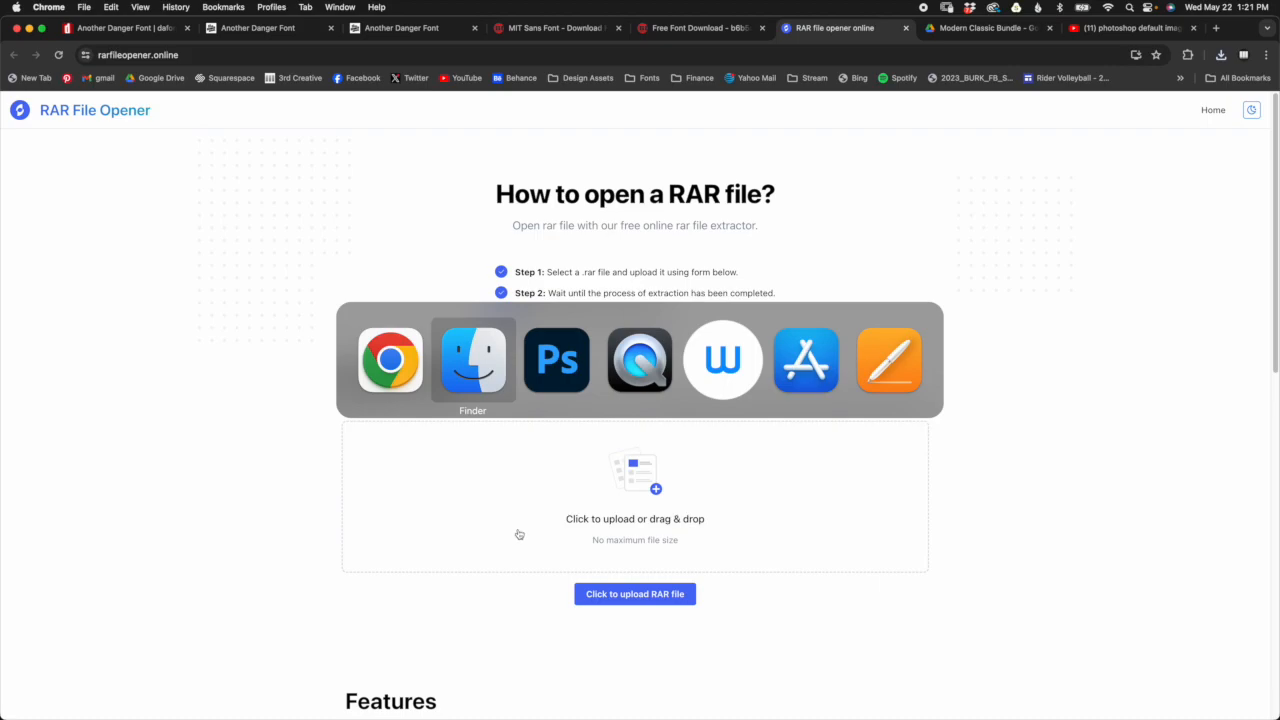
{"action": "key", "text": "super+Tab"}
{"action": "key", "text": "super+Tab"}
{"action": "key", "text": "super+Tab"}
{"action": "key", "text": "super+Tab"}
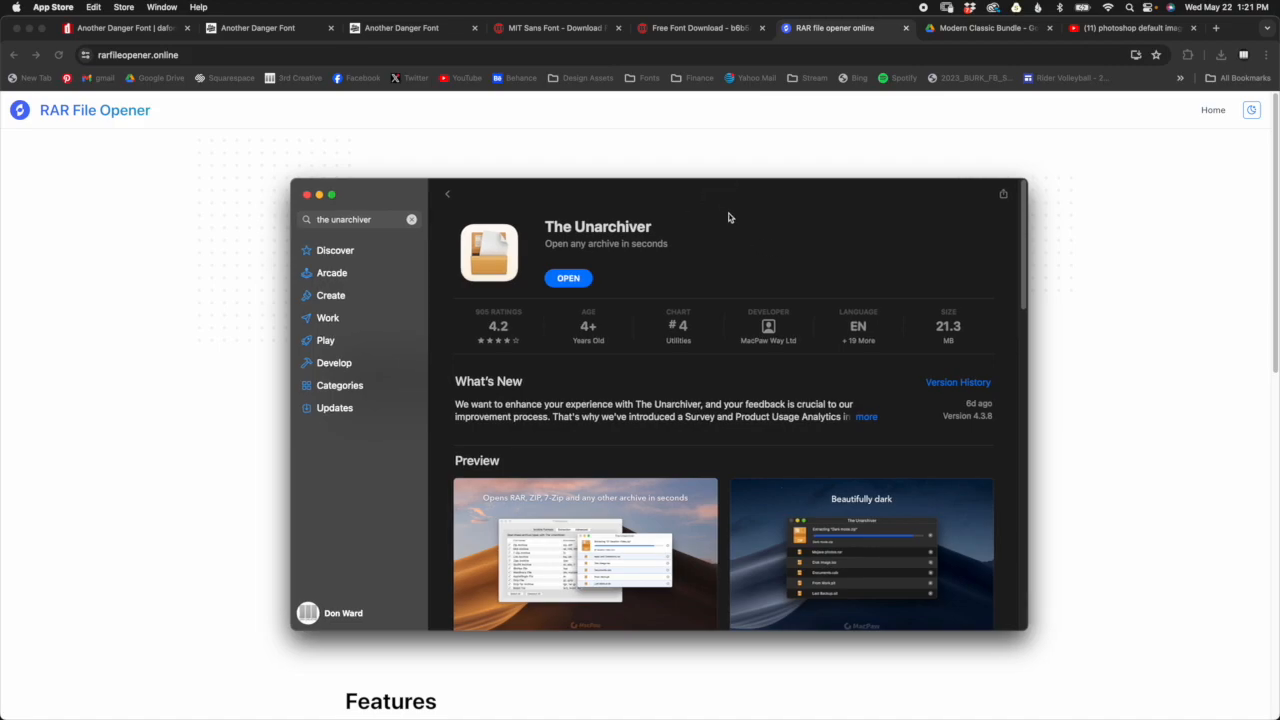
{"action": "left_click", "coordinate": [821, 159]}
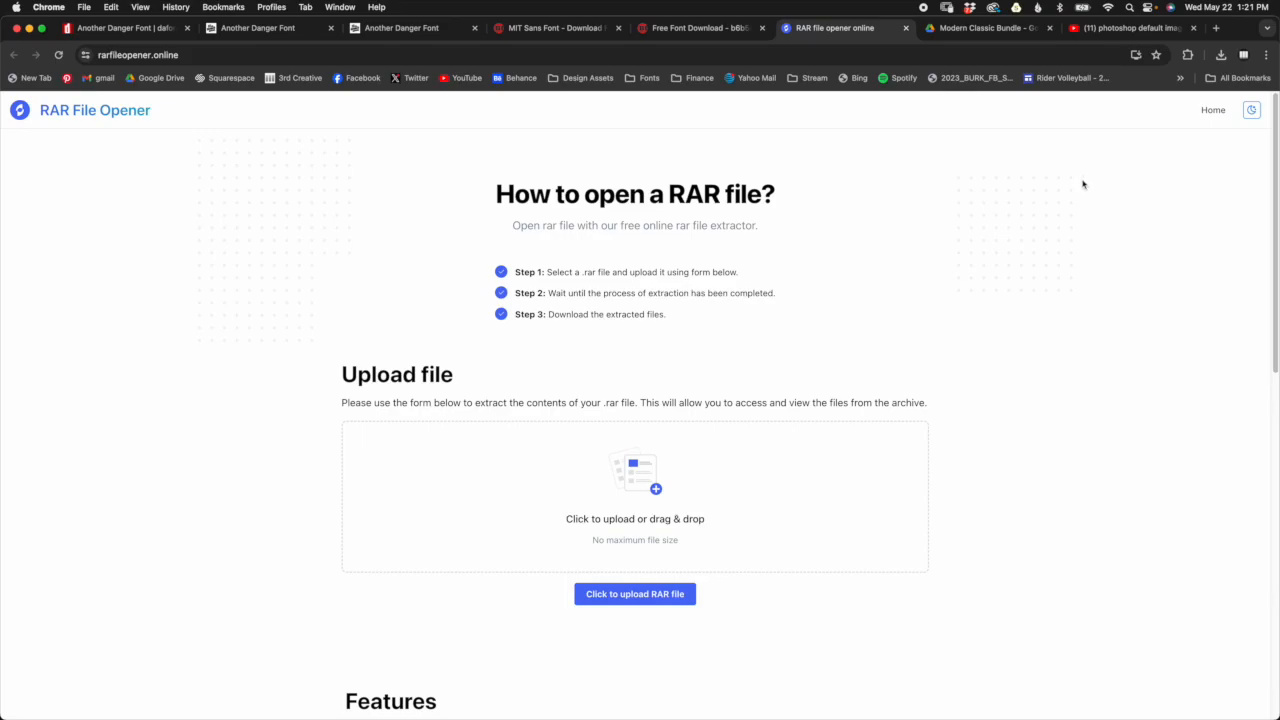
Step: Check the extracted MIT Sans font in Finder's Downloads folder and view the Modern Classic Bundle folder in Google Drive
{"action": "key", "text": "super+Tab"}
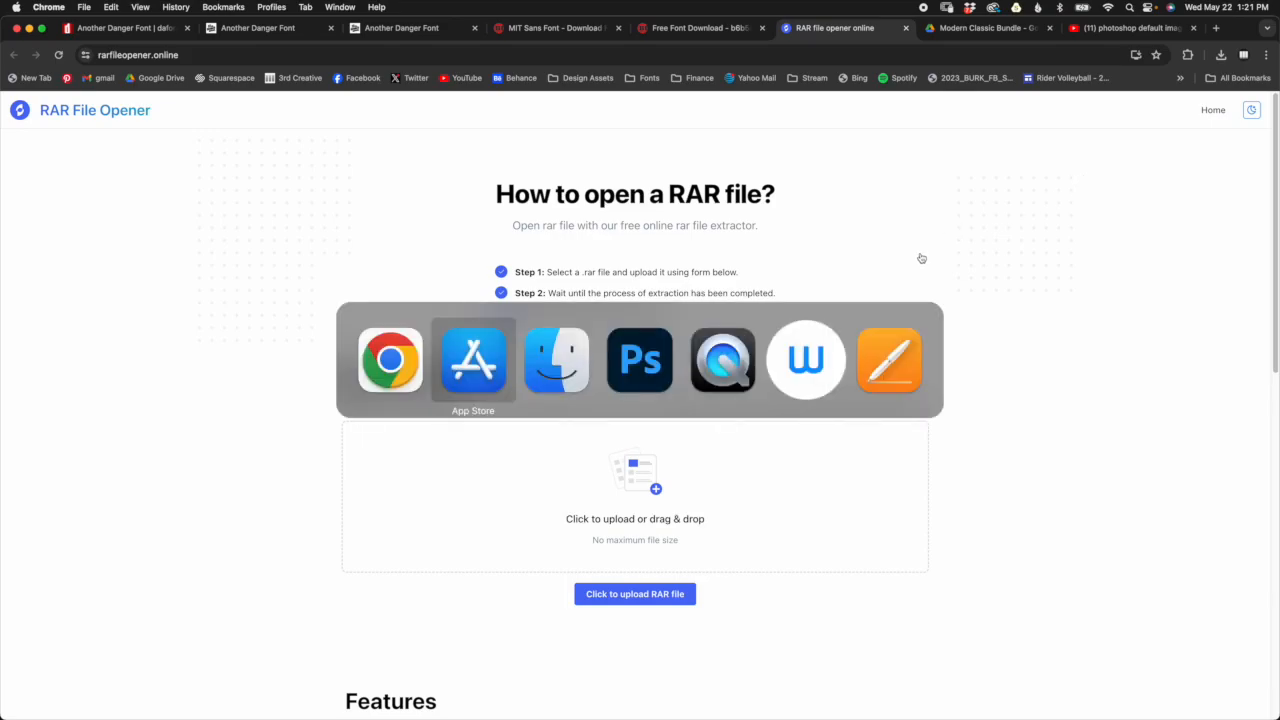
{"action": "key", "text": "super+Tab"}
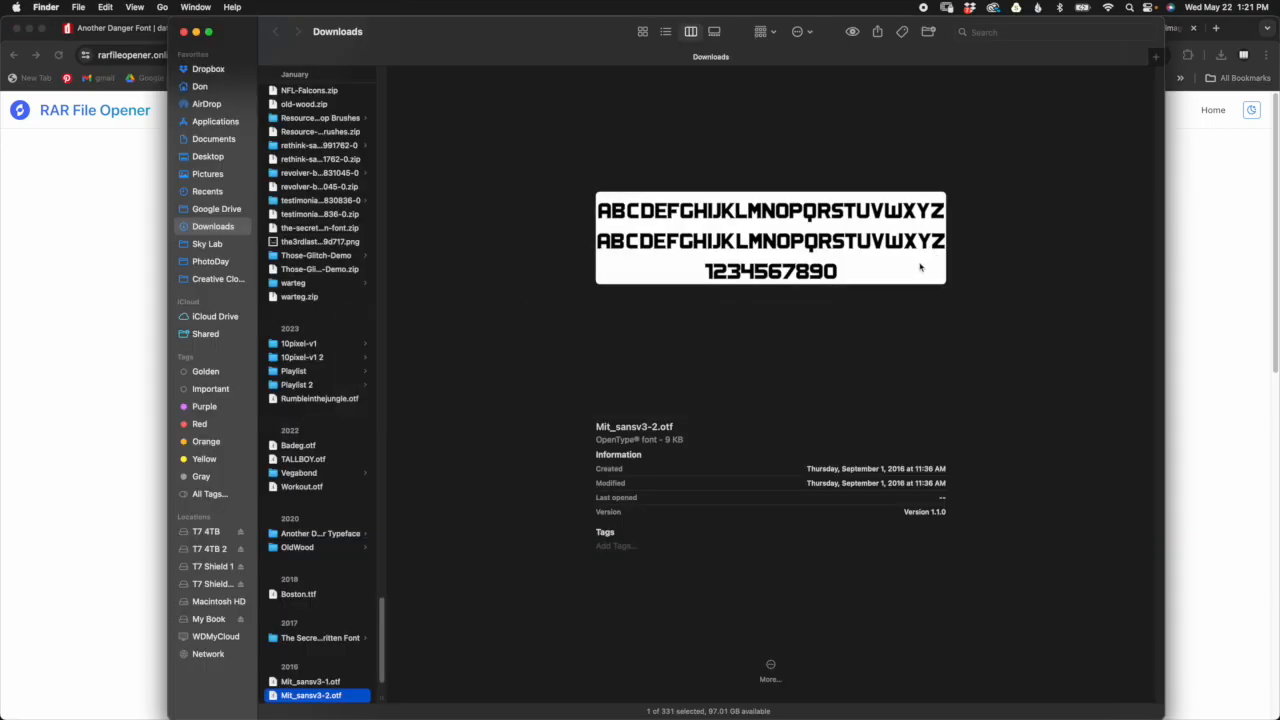
{"action": "key", "text": "super+Tab"}
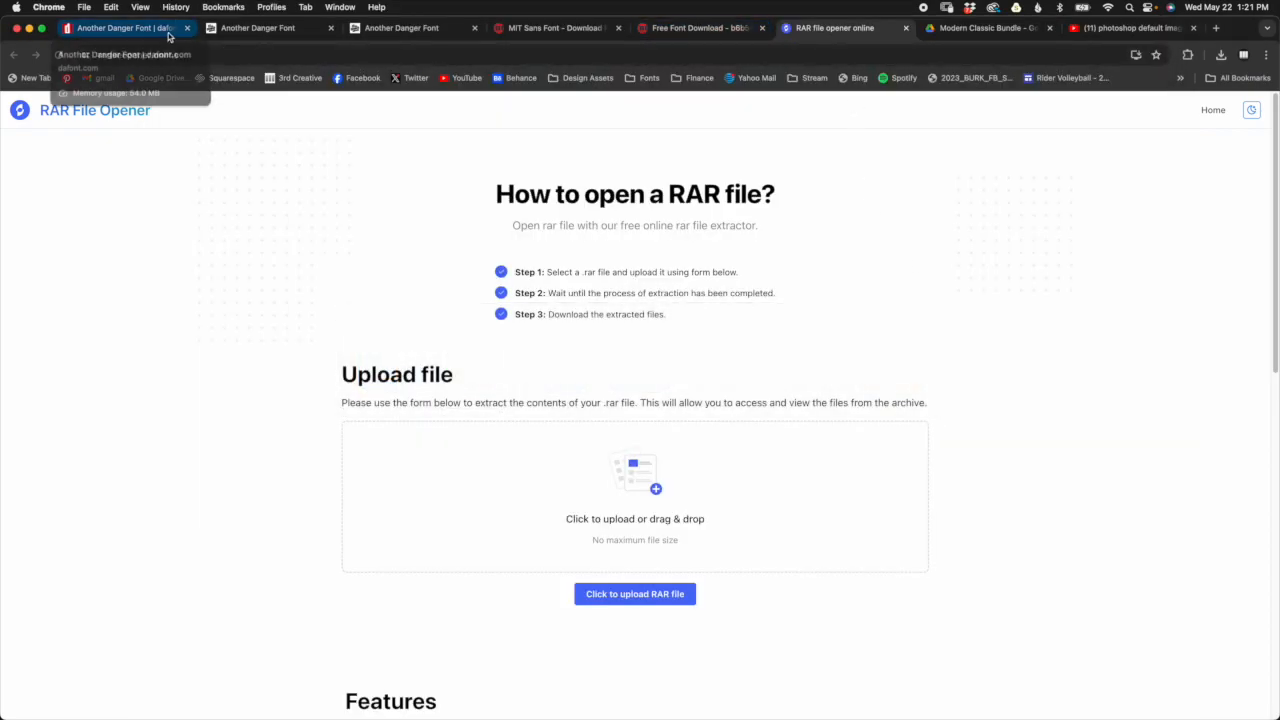
{"action": "left_click", "coordinate": [985, 28]}
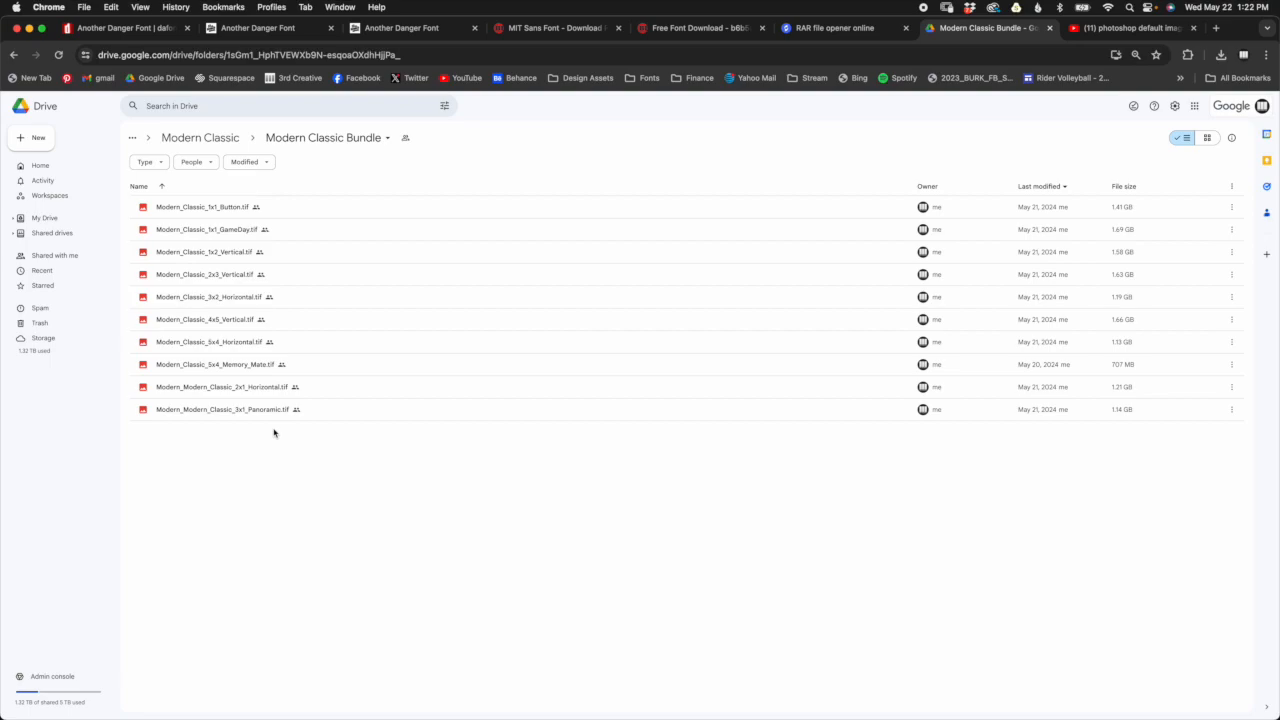
Step: Switch to Photoshop and display the 14Options copy.jpg document with the sport textures
{"action": "key", "text": "super+Tab"}
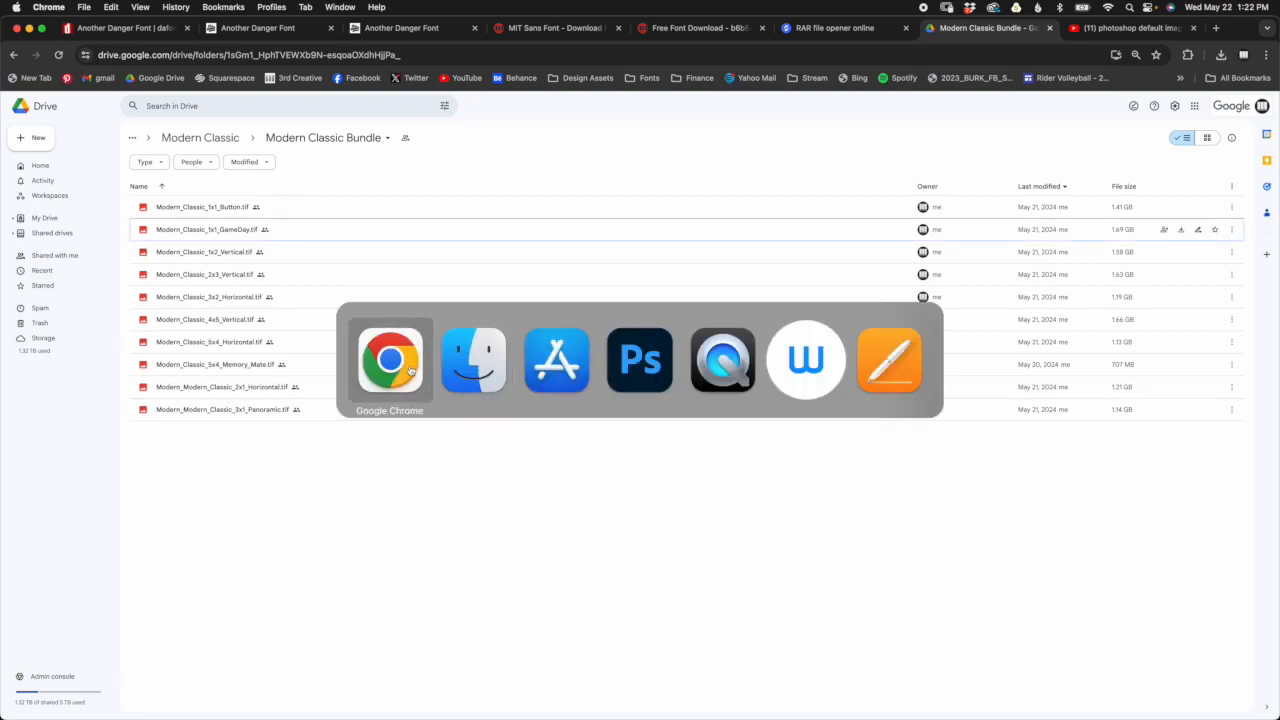
{"action": "left_click", "coordinate": [643, 366]}
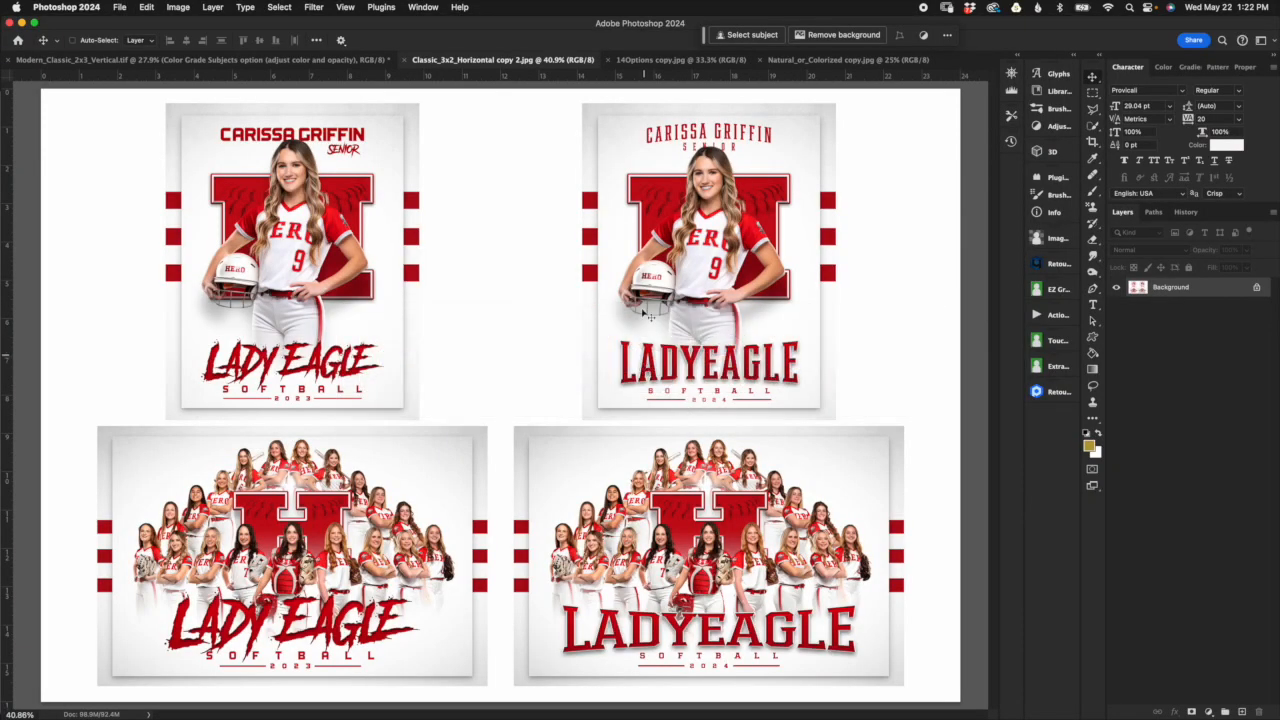
{"action": "left_click", "coordinate": [676, 62]}
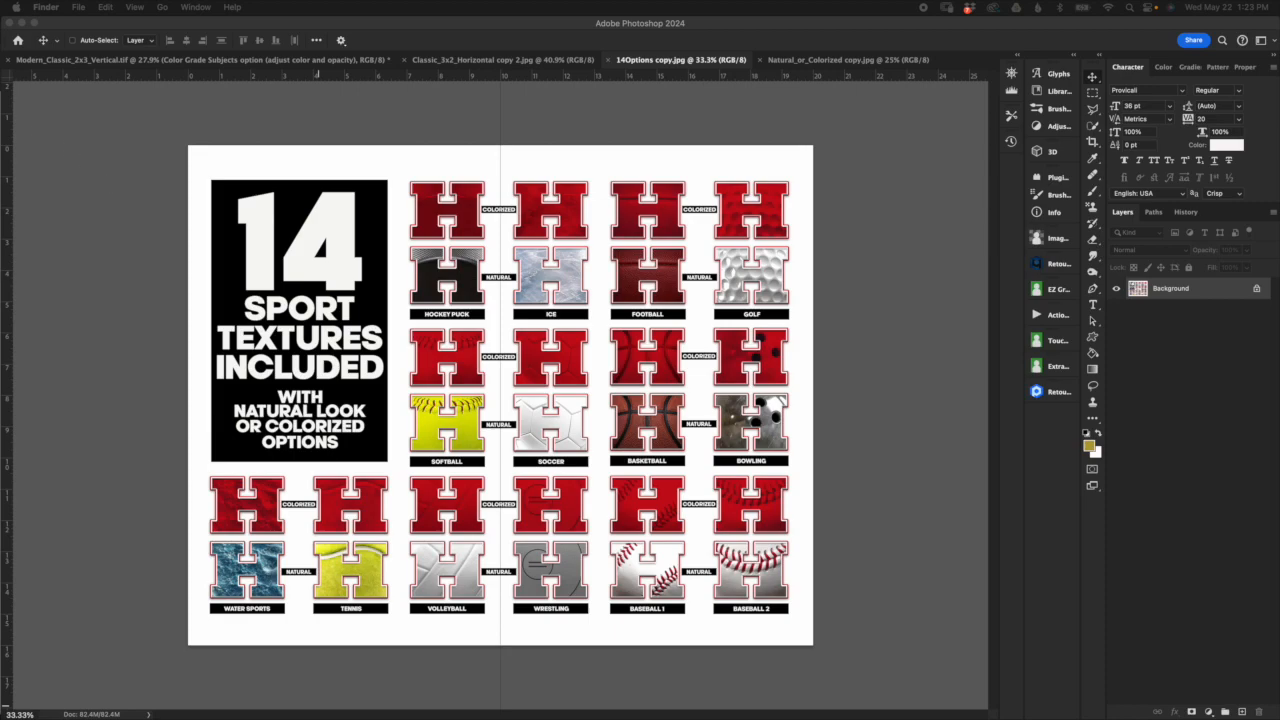
Step: Bring Finder's Store Files folder into view and show the file information for Modern_Classic_1x1_Button.tif
{"action": "left_click_drag", "start_coordinate": [2, 112], "coordinate": [843, 112]}
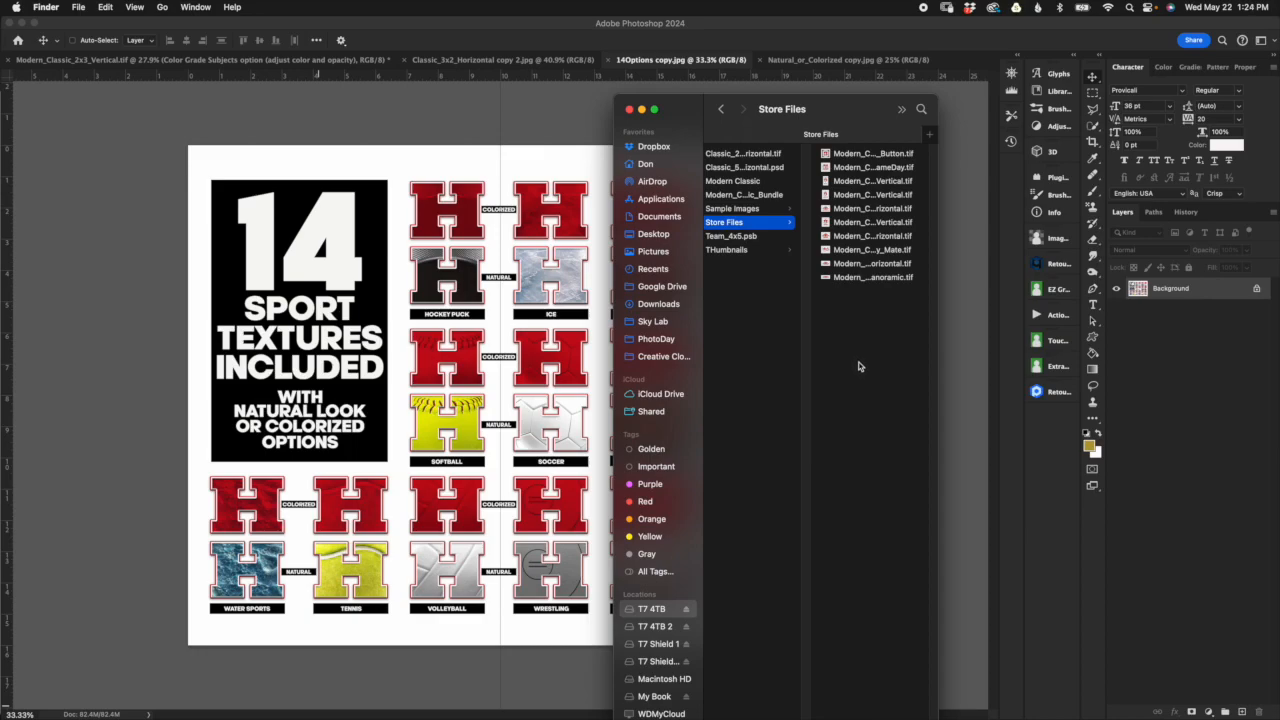
{"action": "left_click", "coordinate": [875, 153]}
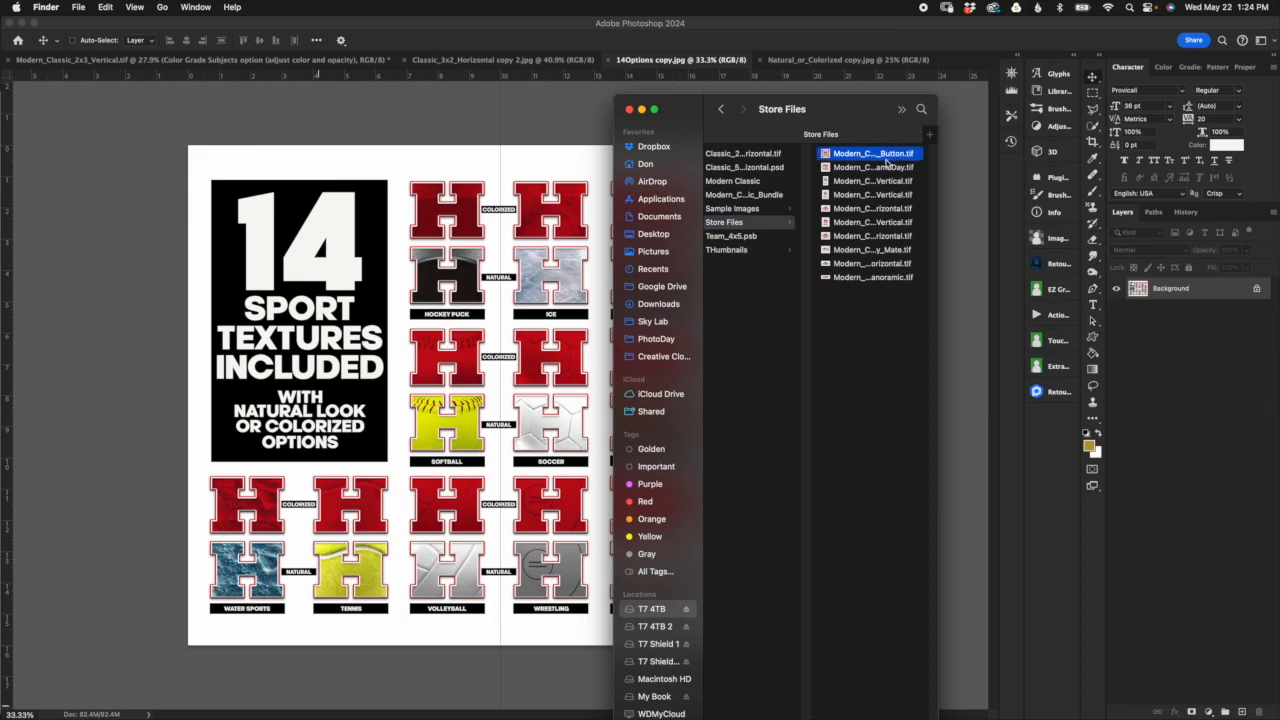
{"action": "right_click", "coordinate": [757, 155]}
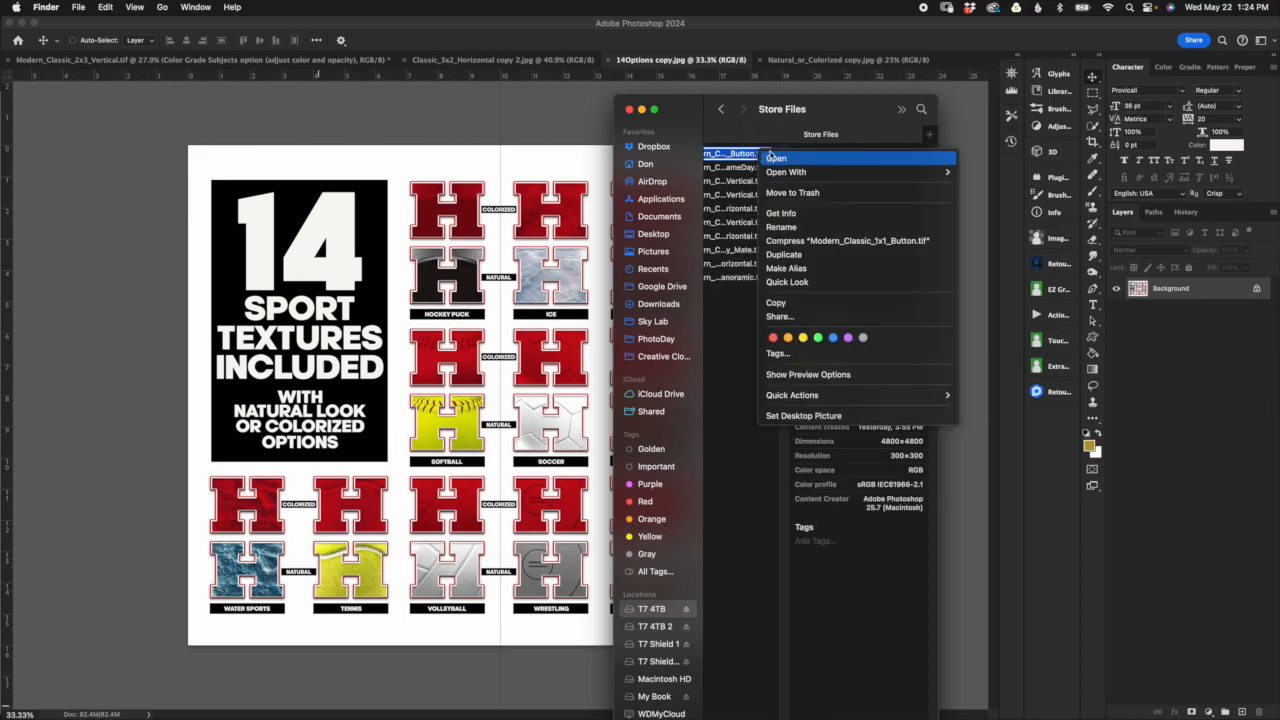
{"action": "left_click", "coordinate": [800, 214]}
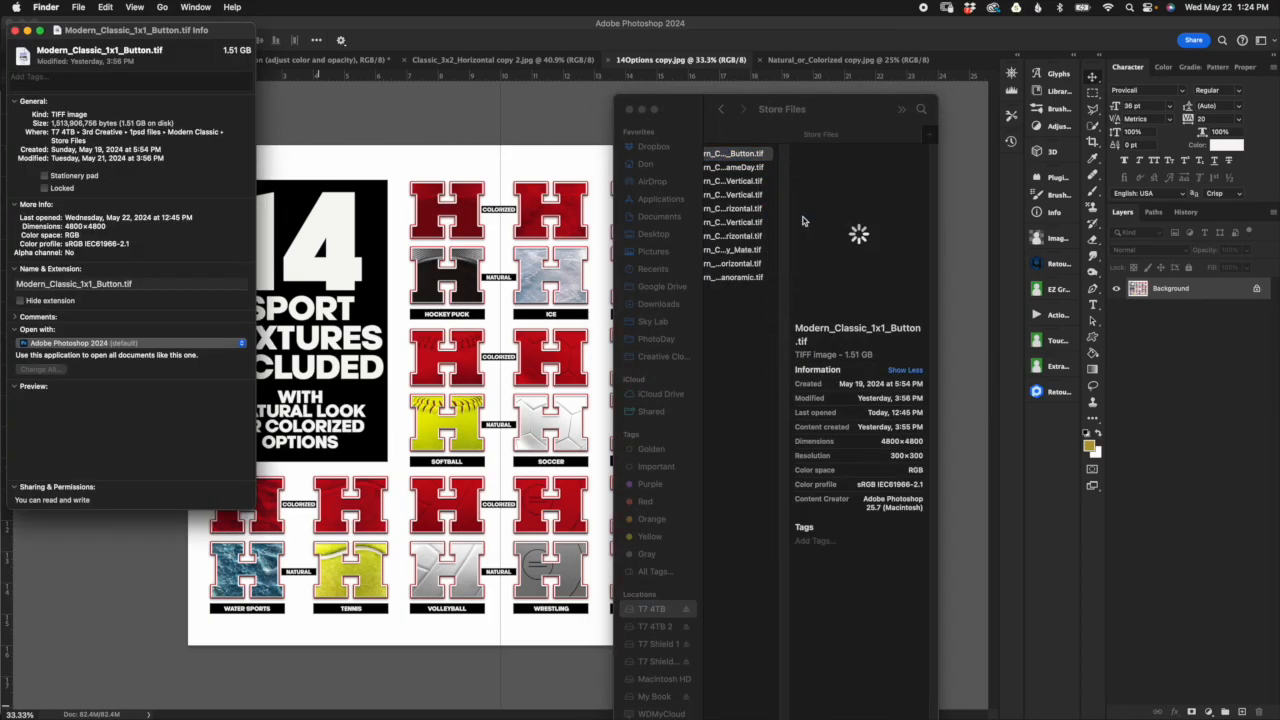
Step: Set Adobe Photoshop 2024 as the default application for all .tif files through the button file's info, and close the info
{"action": "left_click_drag", "start_coordinate": [185, 30], "coordinate": [820, 90]}
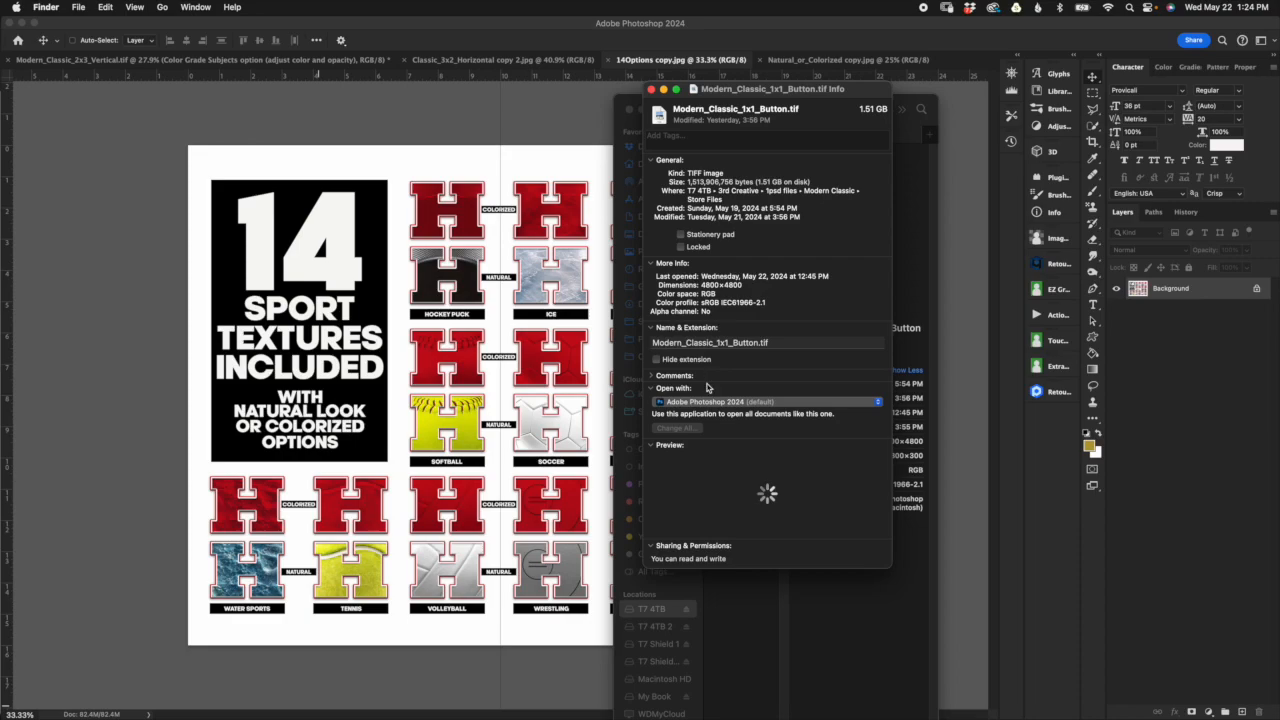
{"action": "left_click", "coordinate": [653, 389]}
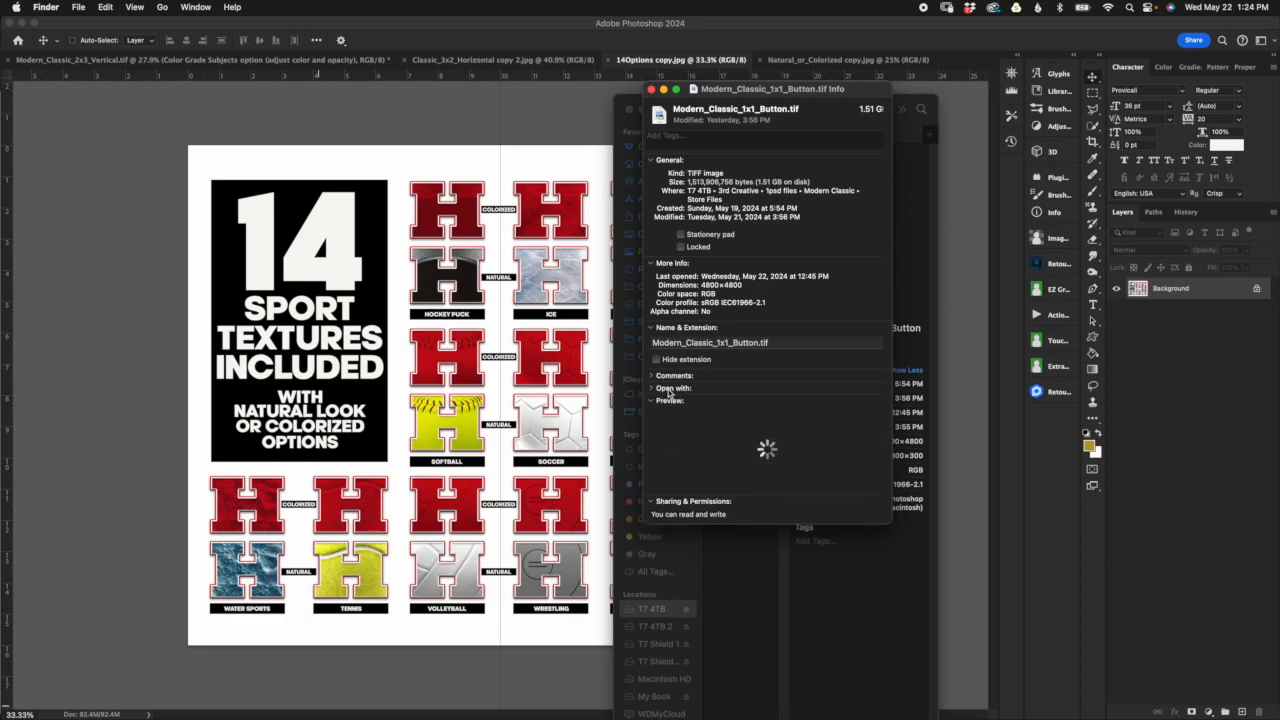
{"action": "left_click", "coordinate": [654, 389]}
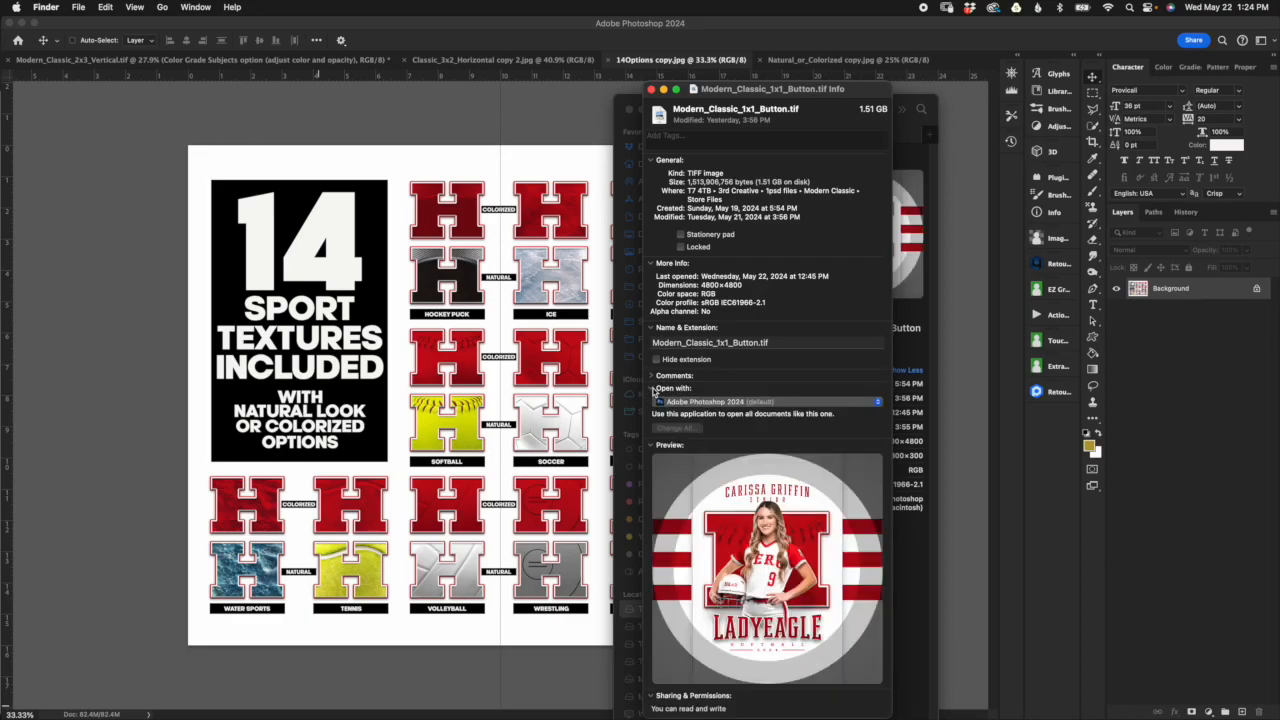
{"action": "left_click", "coordinate": [654, 389]}
{"action": "left_click", "coordinate": [654, 389]}
{"action": "left_click", "coordinate": [870, 404]}
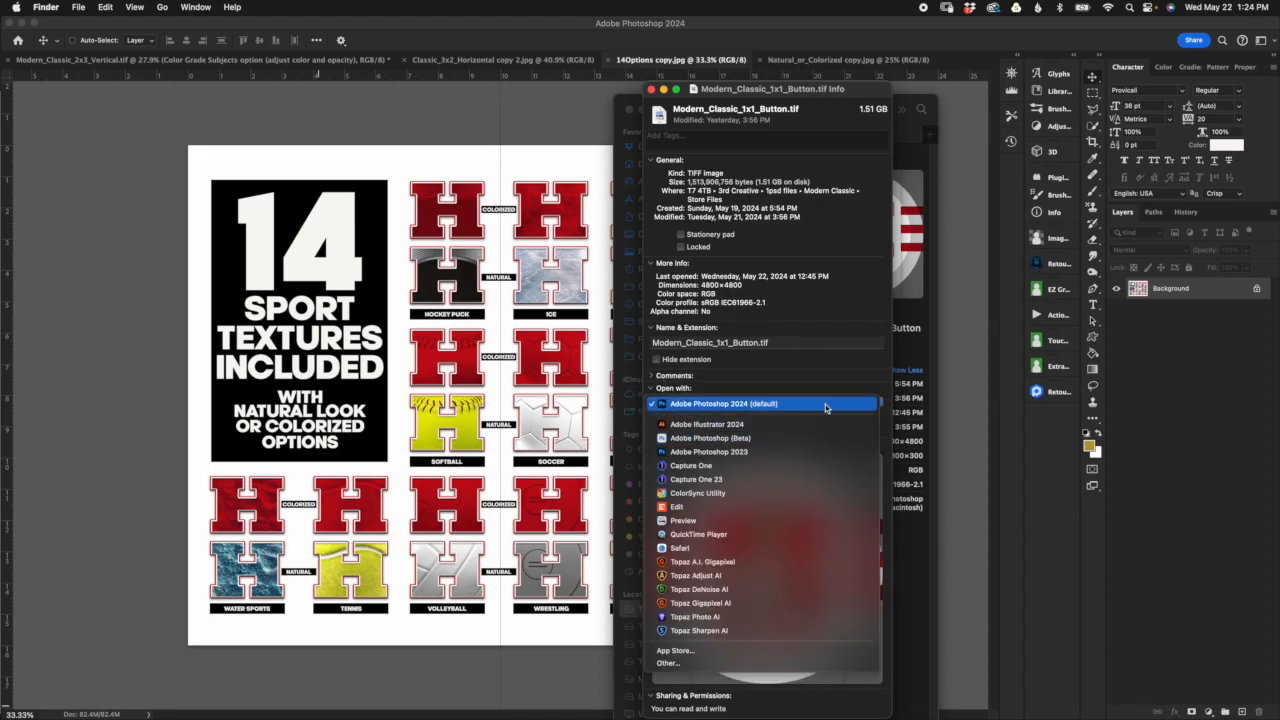
{"action": "left_click", "coordinate": [826, 407]}
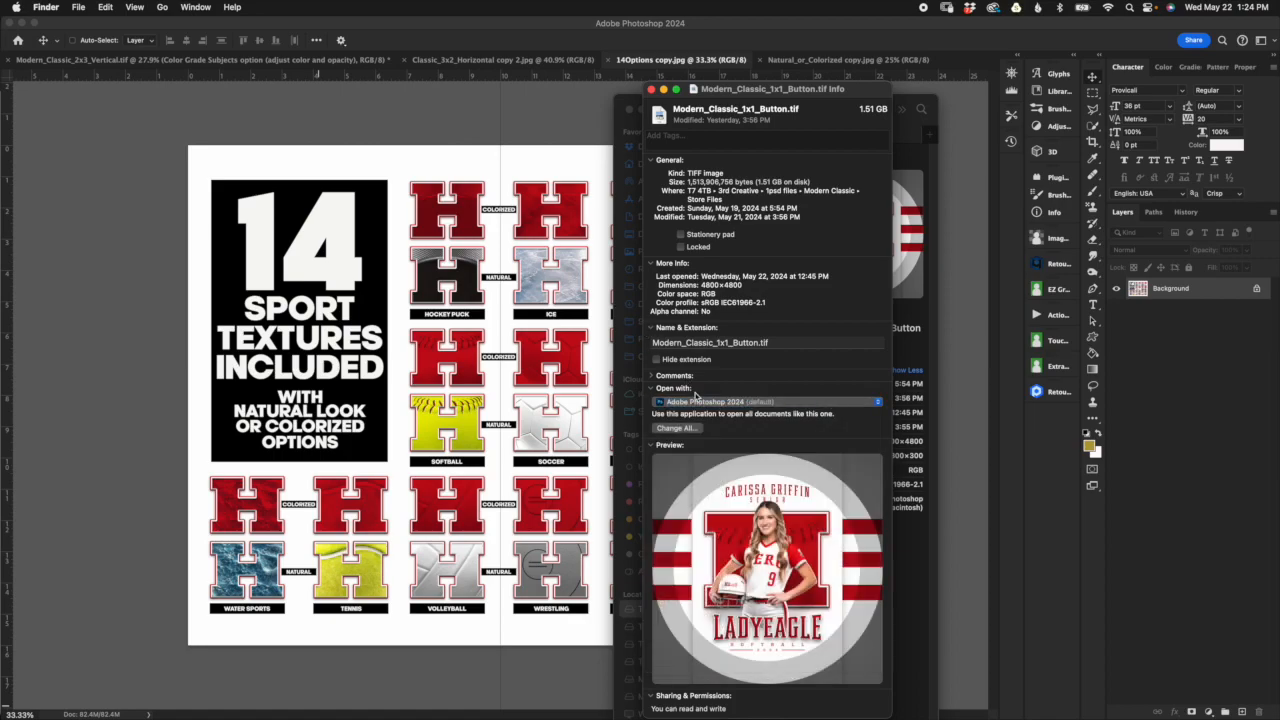
{"action": "left_click", "coordinate": [675, 428]}
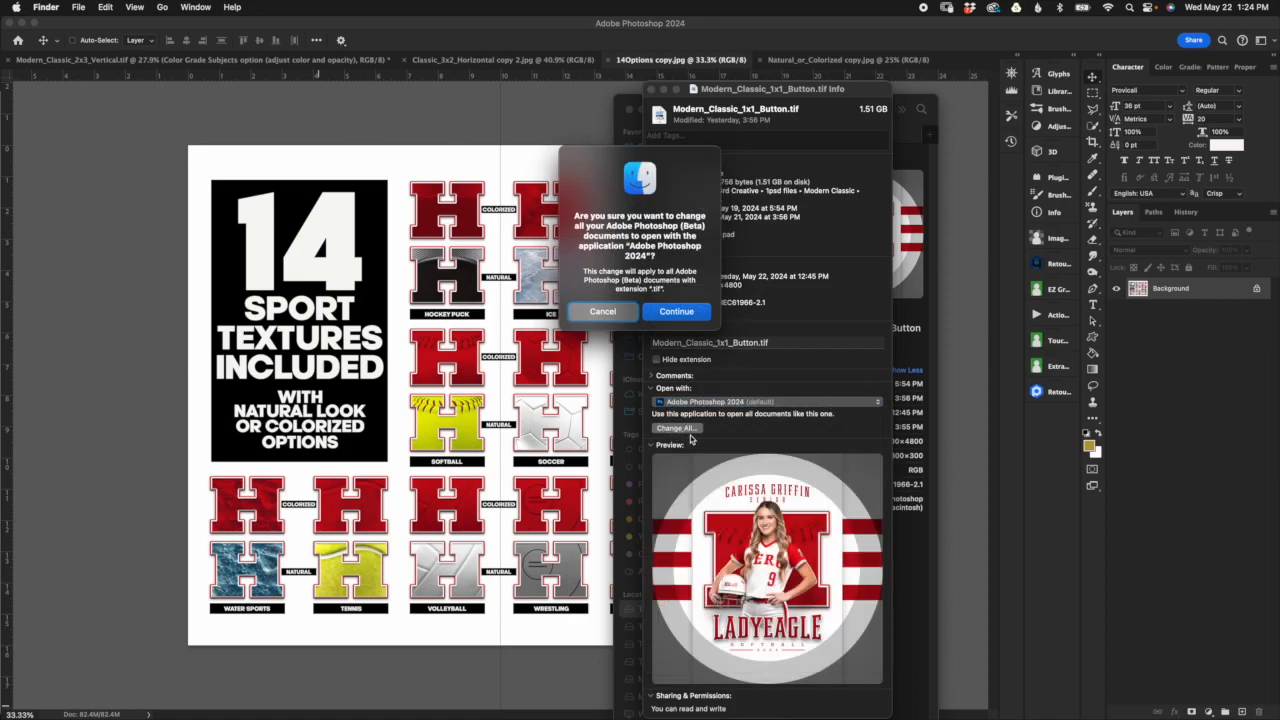
{"action": "left_click", "coordinate": [682, 308]}
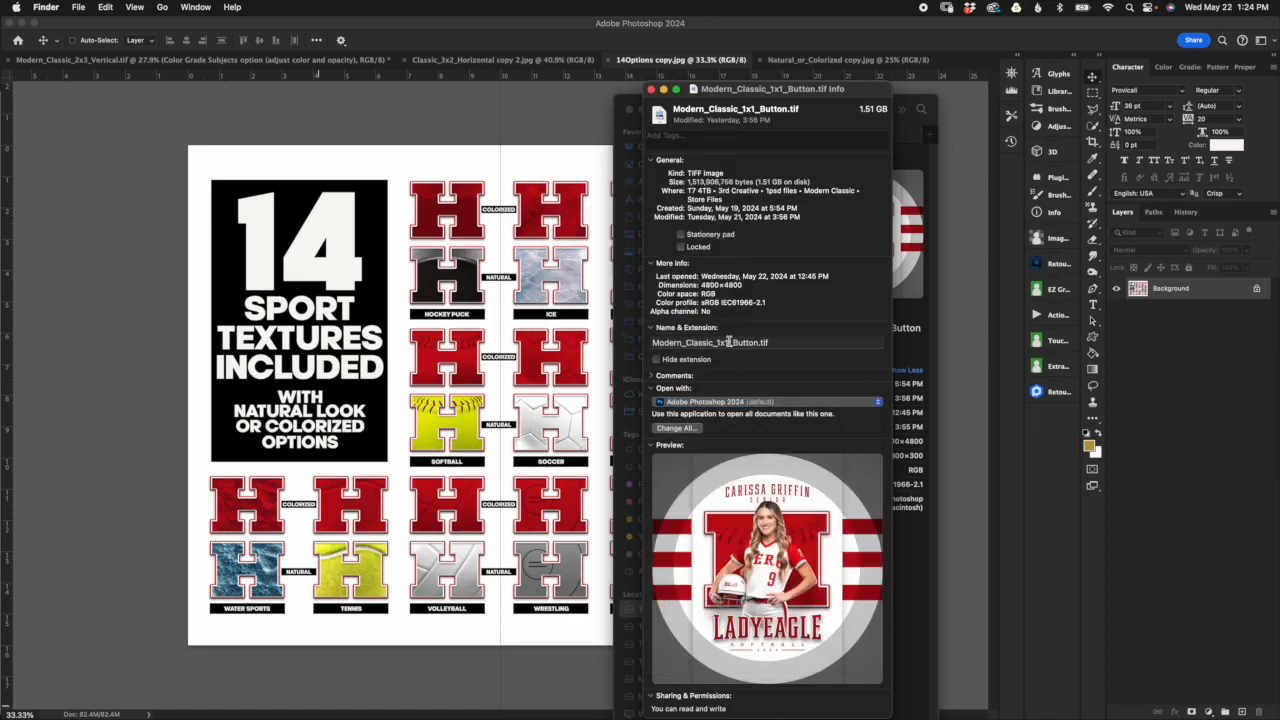
{"action": "left_click", "coordinate": [651, 89]}
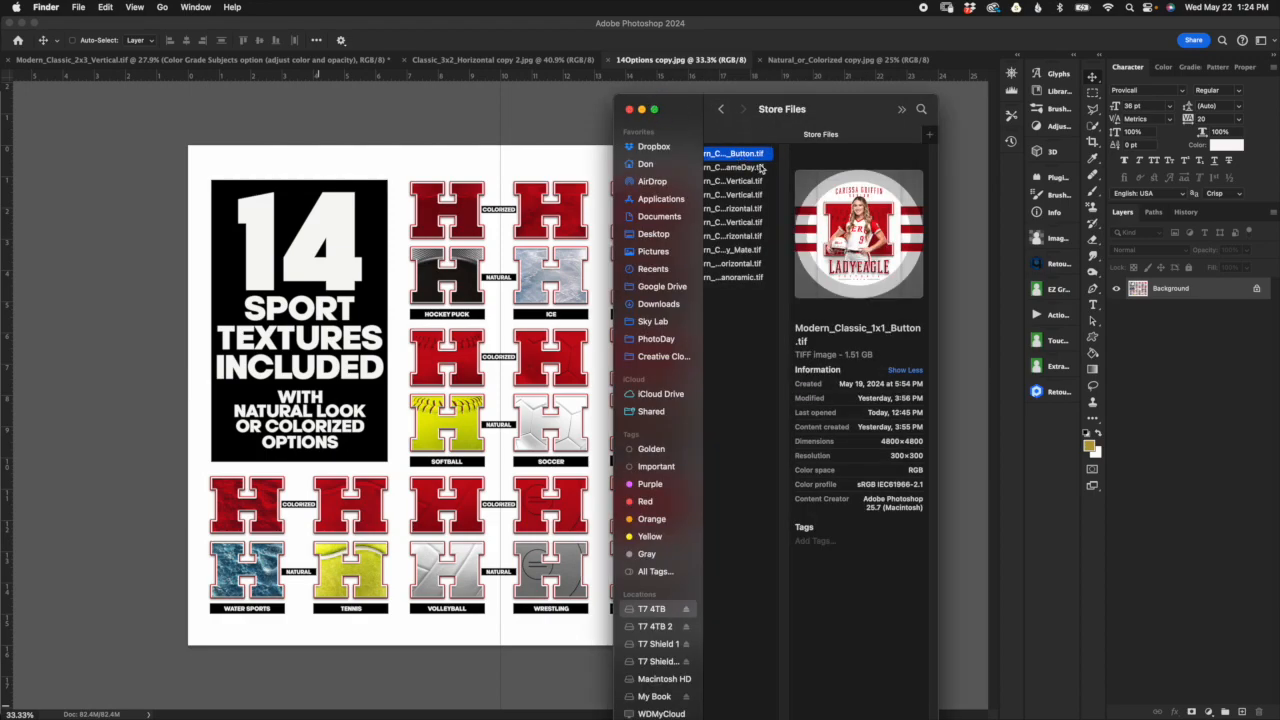
Step: Check the Open With choices for Modern_Classic_1x1_Button.tif, and view Photoshop's Open dialog without opening a file
{"action": "right_click", "coordinate": [747, 153]}
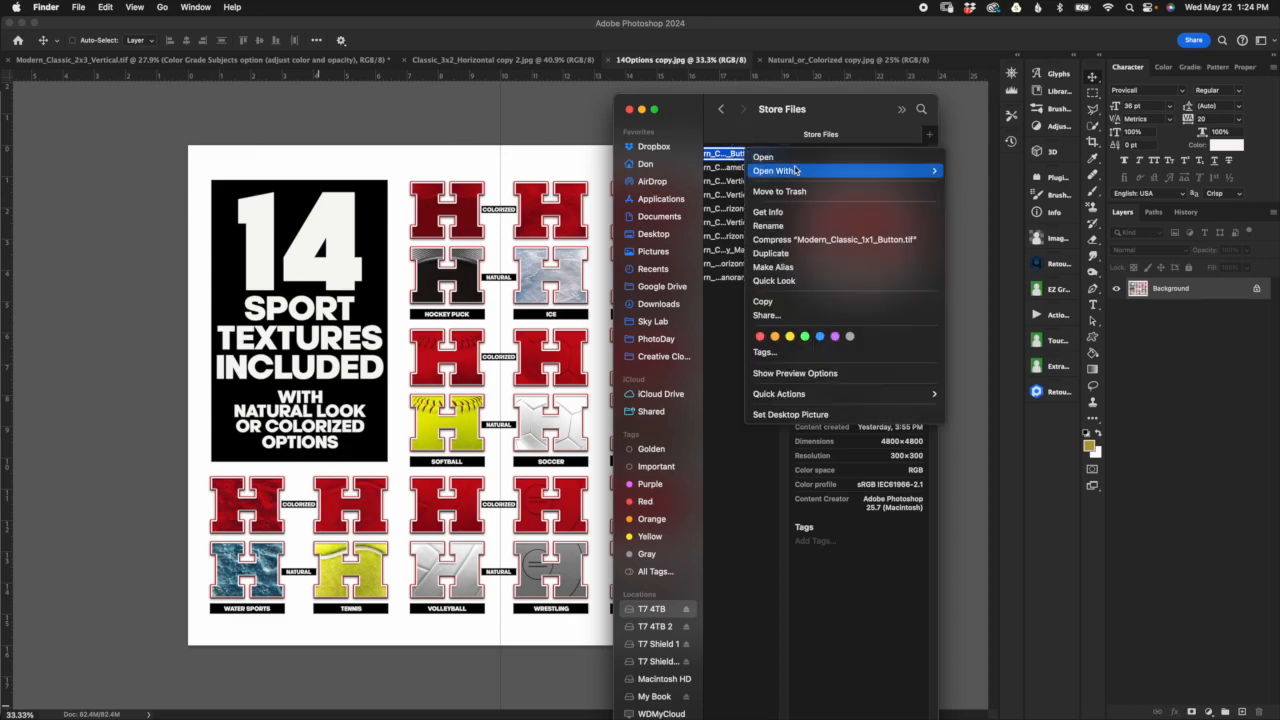
{"action": "mouse_move", "coordinate": [804, 177]}
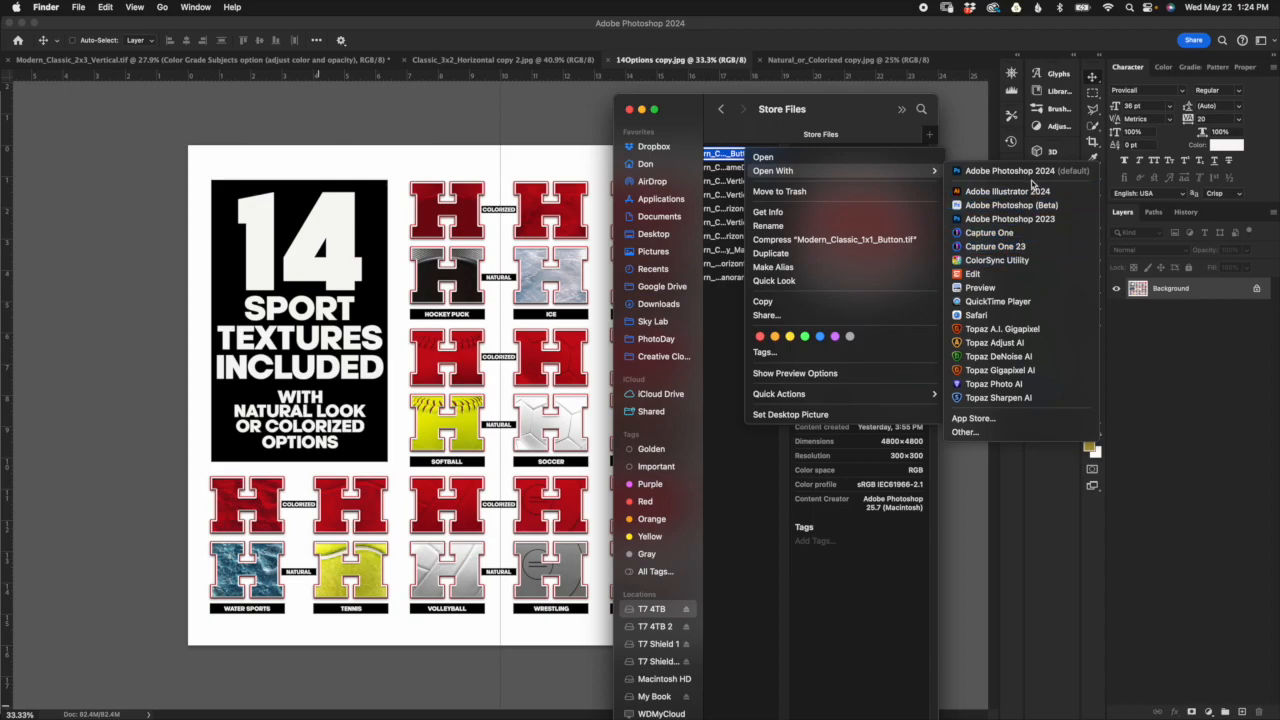
{"action": "left_click", "coordinate": [986, 175]}
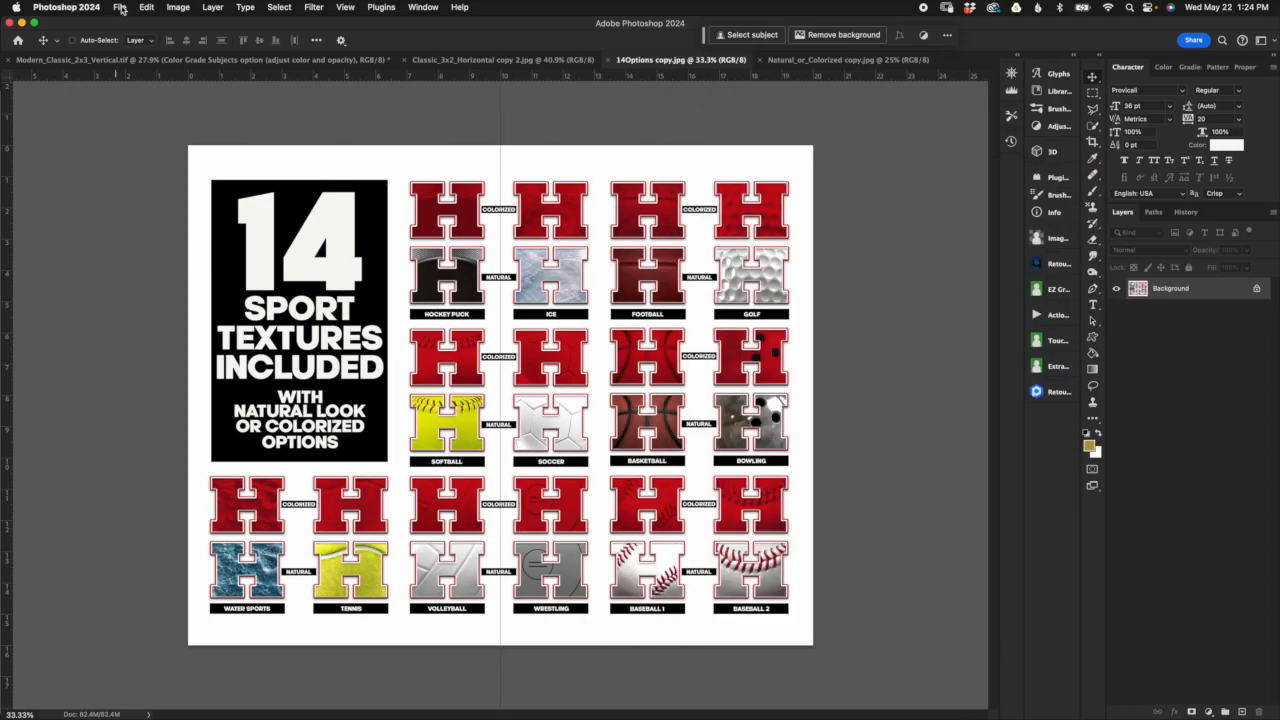
{"action": "left_click", "coordinate": [120, 8]}
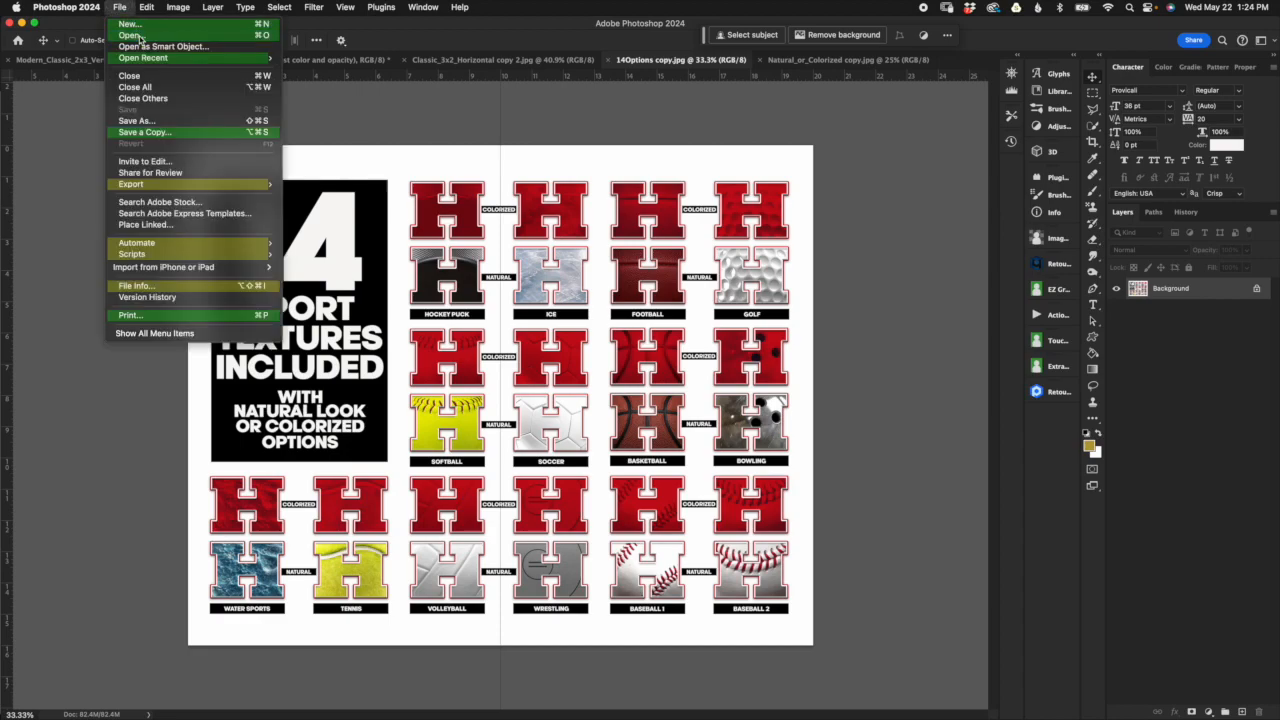
{"action": "left_click", "coordinate": [139, 37]}
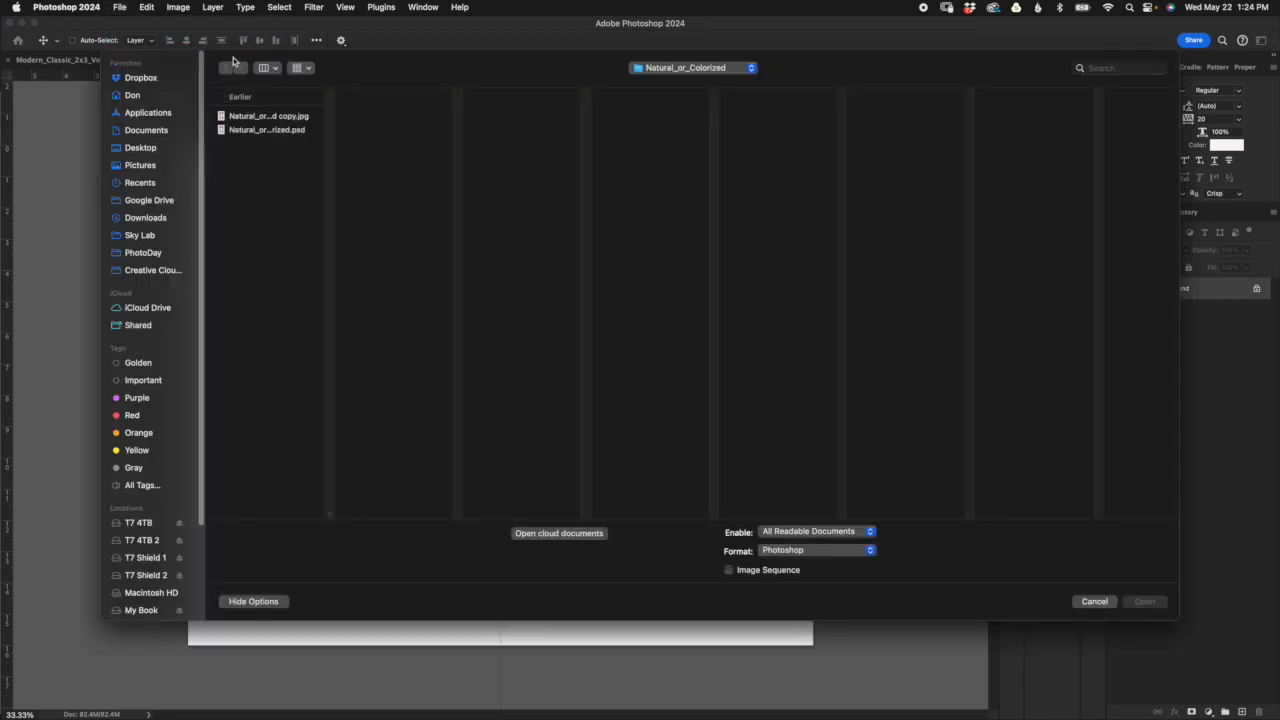
{"action": "left_click", "coordinate": [1094, 601]}
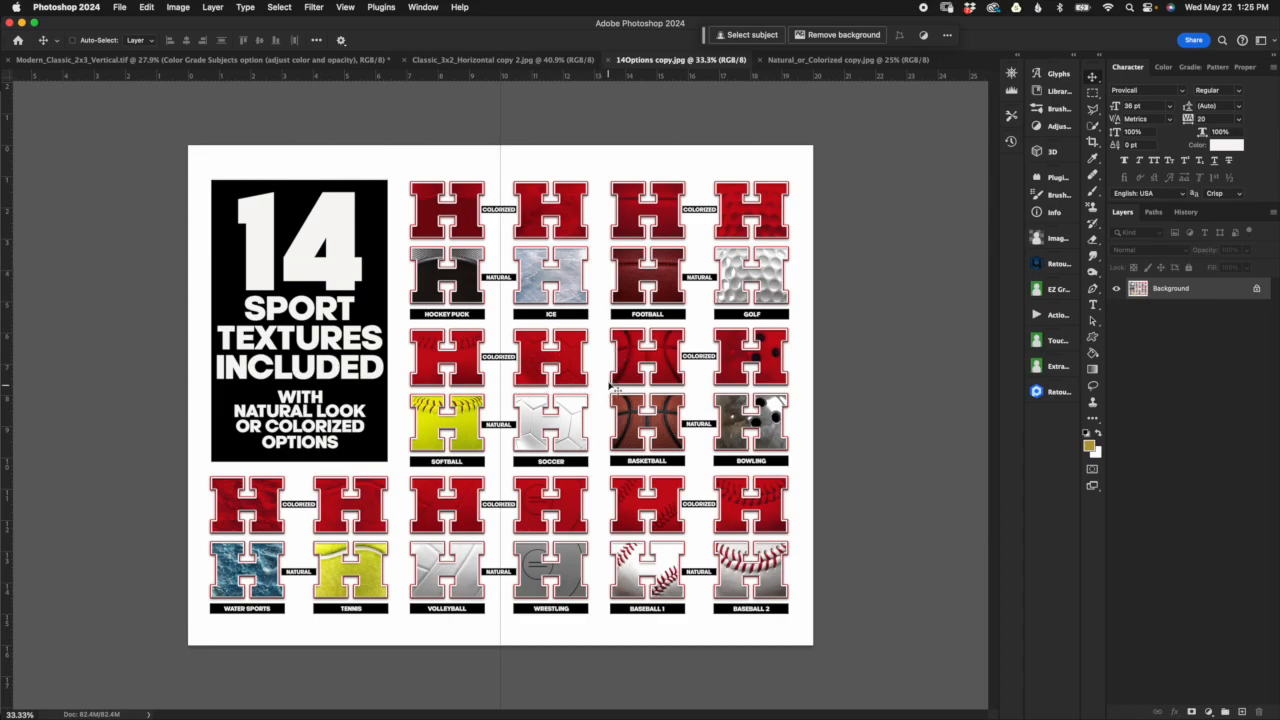
Step: Review the textures in 14Options copy.jpg and the samples in Natural_or_Colorized copy.jpg, and return to Modern_Classic_2x3_Vertical.tif
{"action": "scroll", "coordinate": [604, 355], "scroll_direction": "up", "scroll_amount": 3}
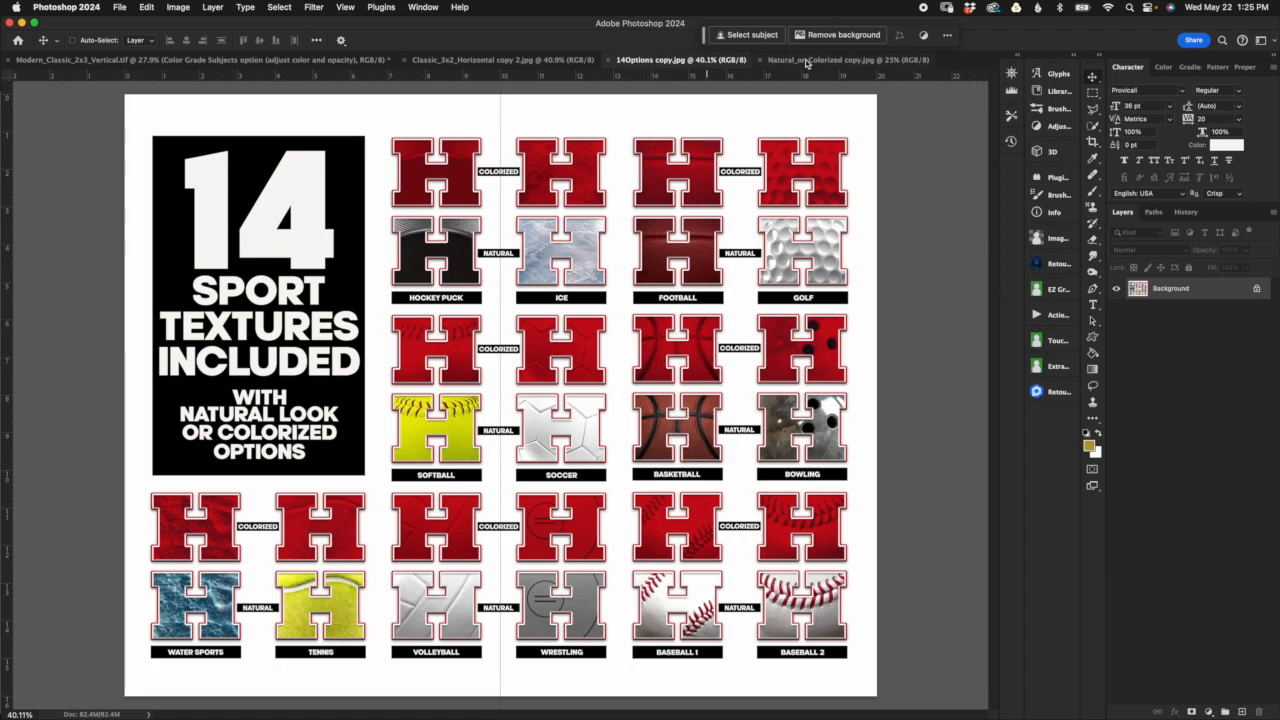
{"action": "left_click", "coordinate": [809, 62]}
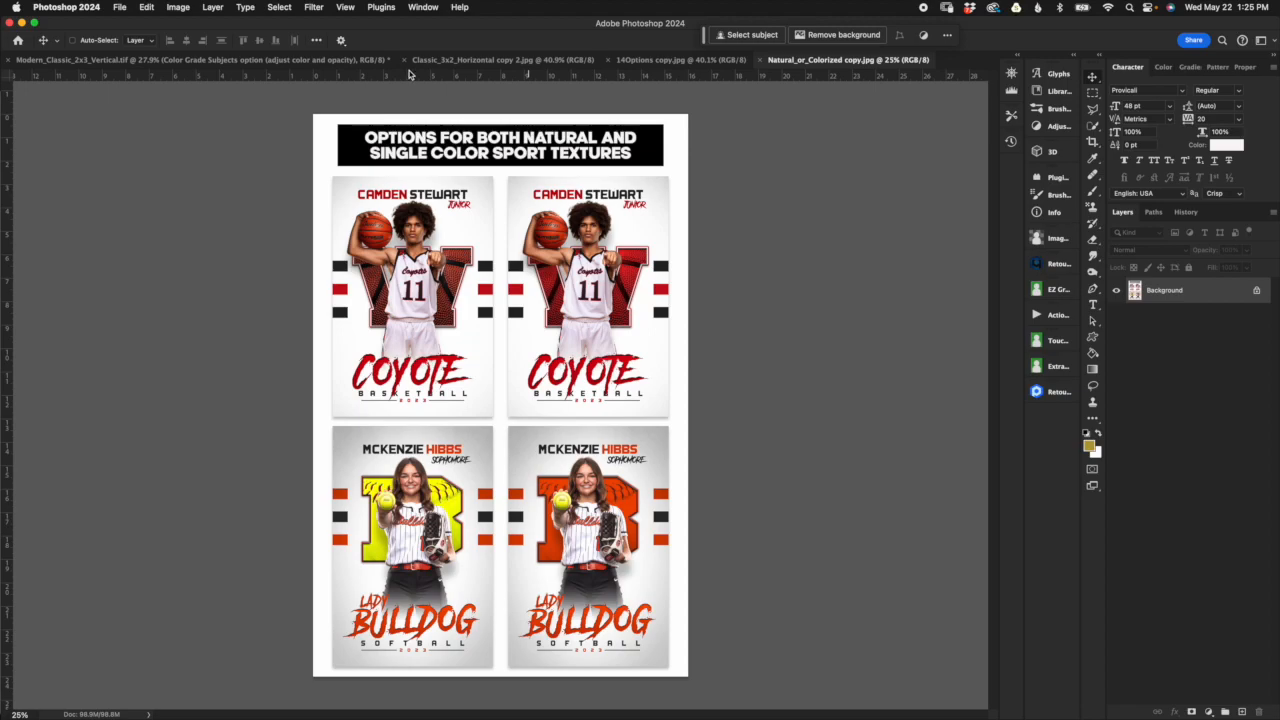
{"action": "left_click", "coordinate": [305, 60]}
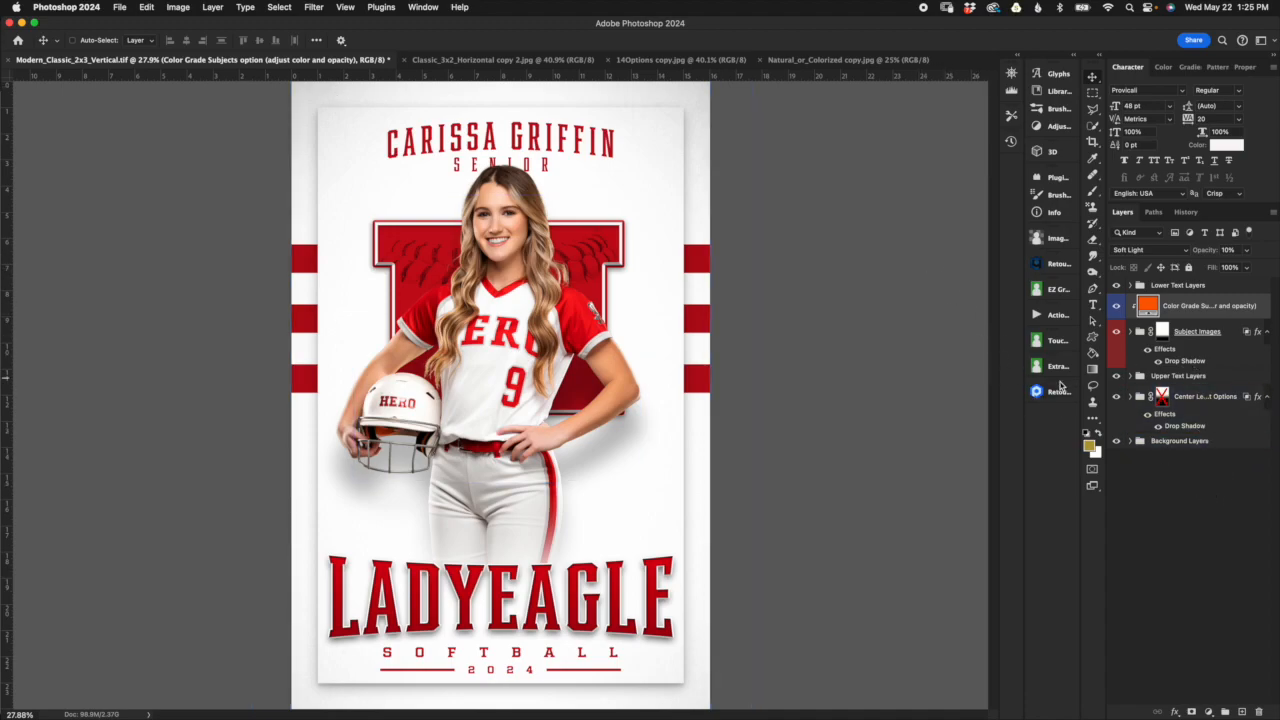
Step: Widen the layer list until the full names fit, and expand the Center Letter/Sport Options group
{"action": "left_click", "coordinate": [1193, 398]}
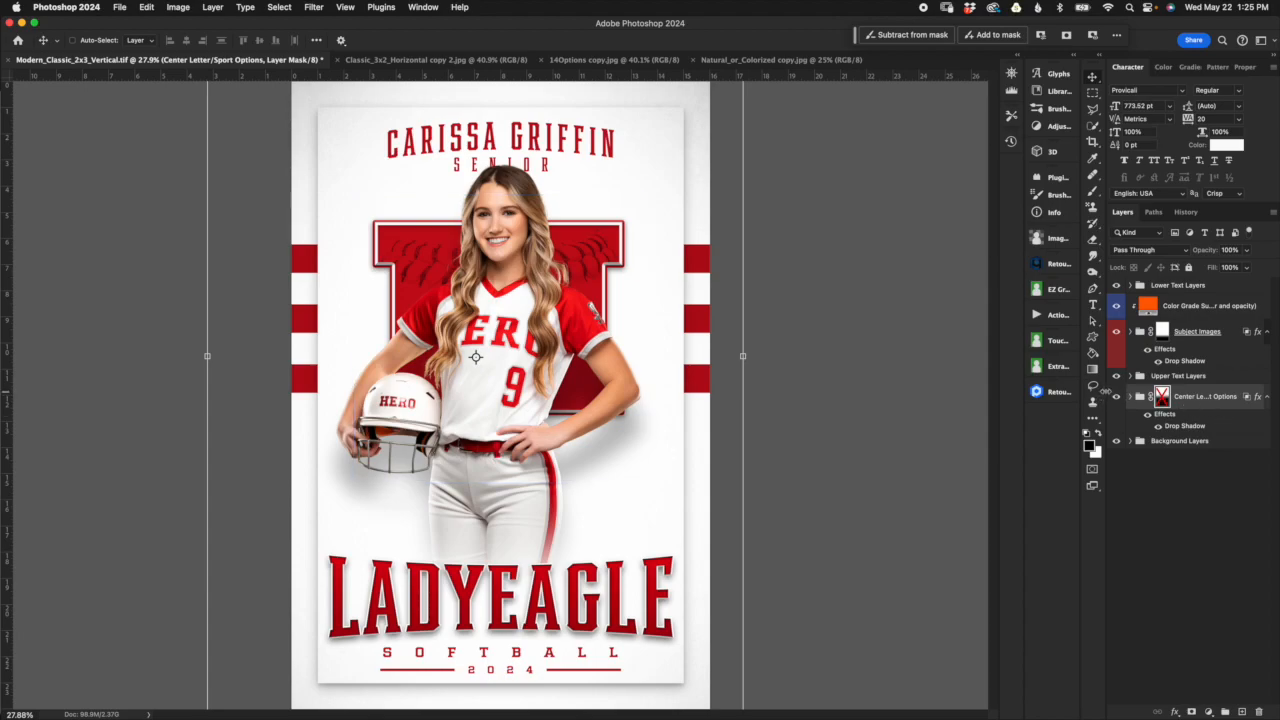
{"action": "left_click_drag", "start_coordinate": [1100, 391], "coordinate": [974, 396]}
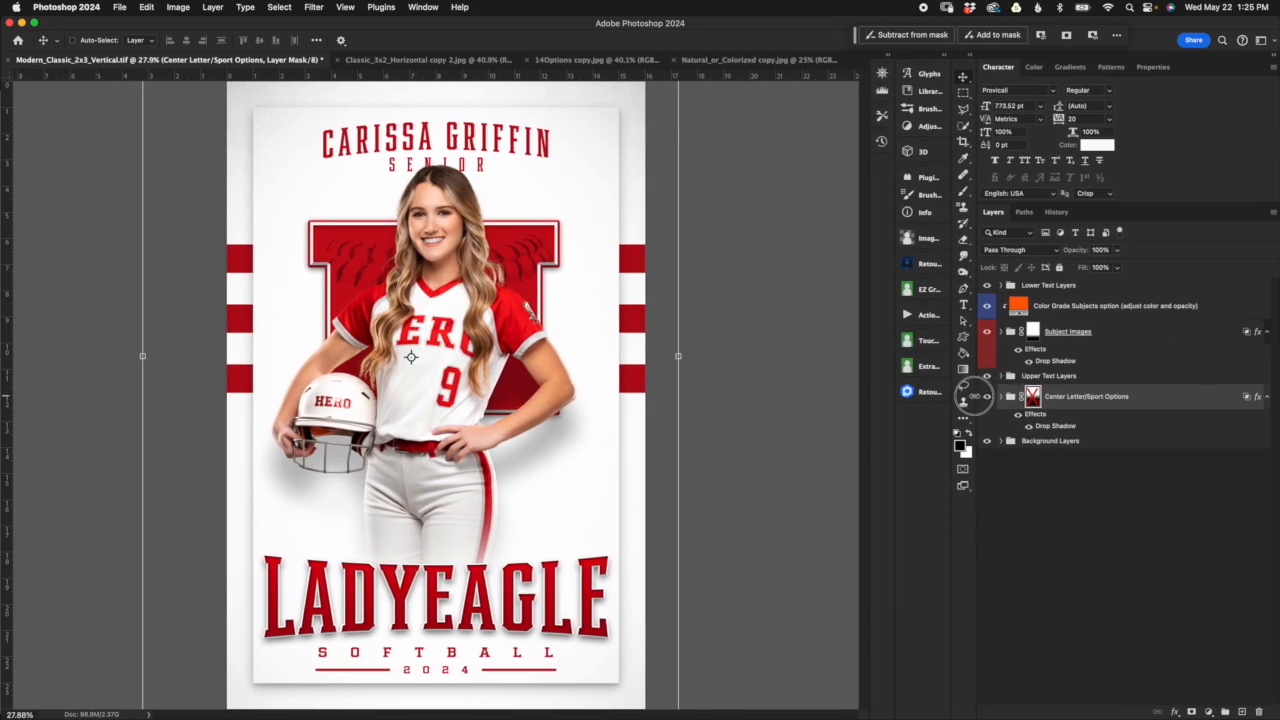
{"action": "left_click", "coordinate": [1150, 396]}
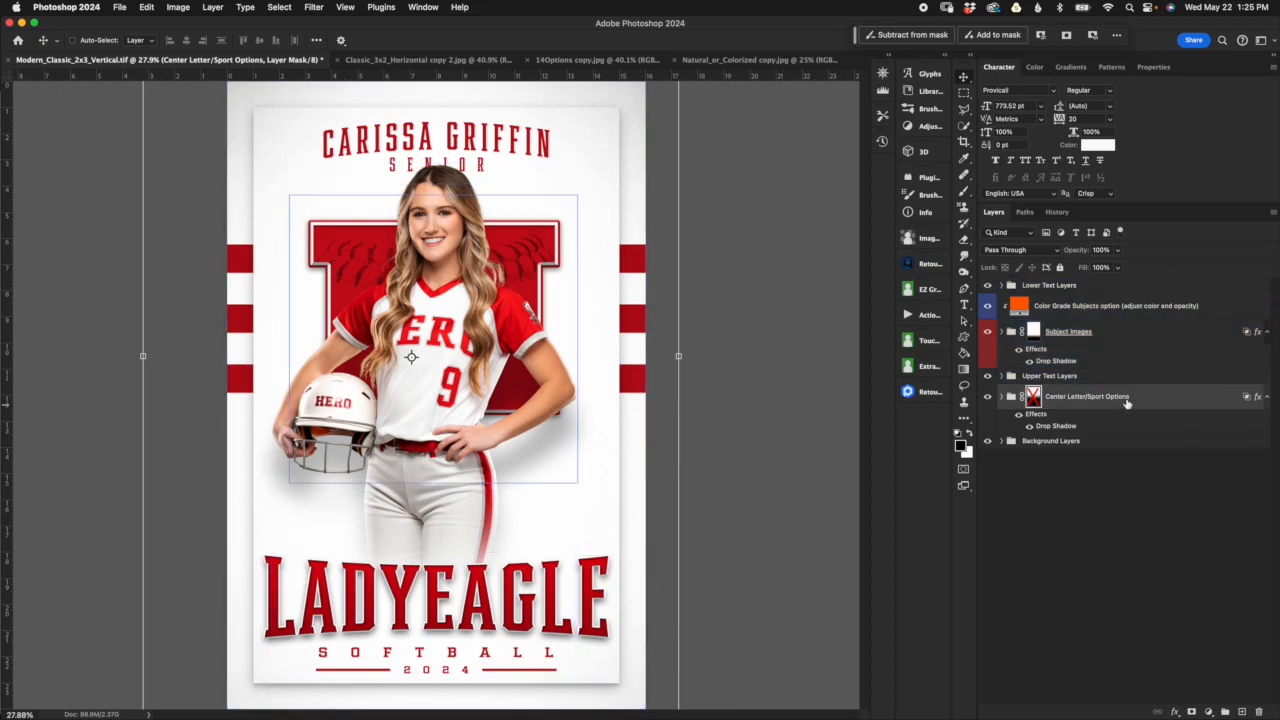
{"action": "left_click", "coordinate": [1001, 397]}
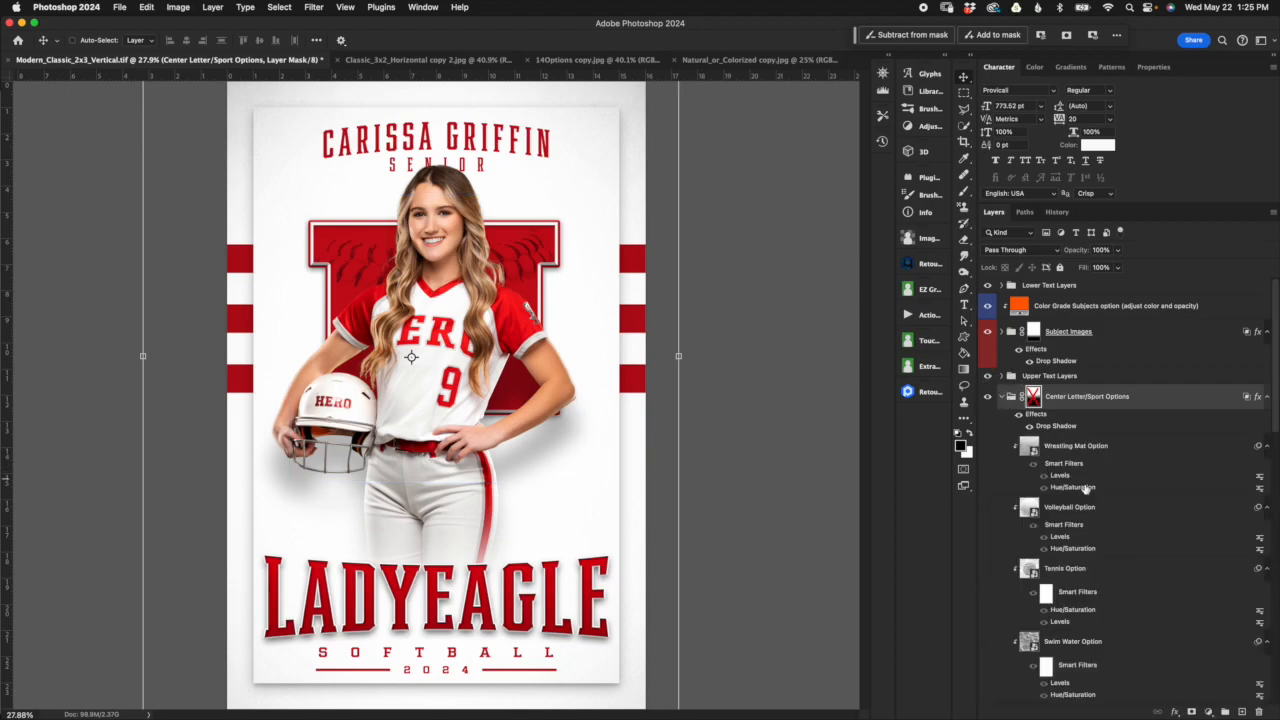
Step: Examine the sport texture layers in the Center Letter/Sport Options group, from Wrestling Mat Option through Baseball Option 2
{"action": "scroll", "coordinate": [1136, 455], "scroll_direction": "down", "scroll_amount": 3}
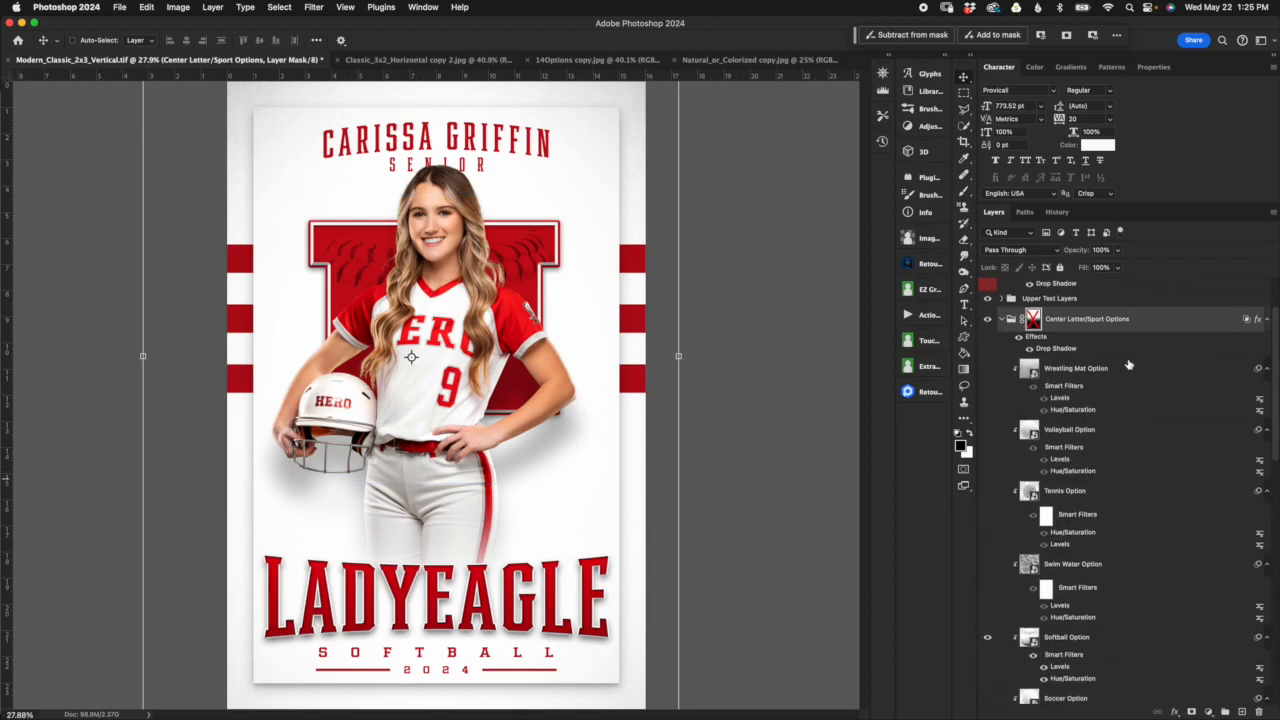
{"action": "left_click", "coordinate": [1128, 372]}
{"action": "left_click", "coordinate": [1126, 428]}
{"action": "scroll", "coordinate": [1134, 457], "scroll_direction": "down", "scroll_amount": 3}
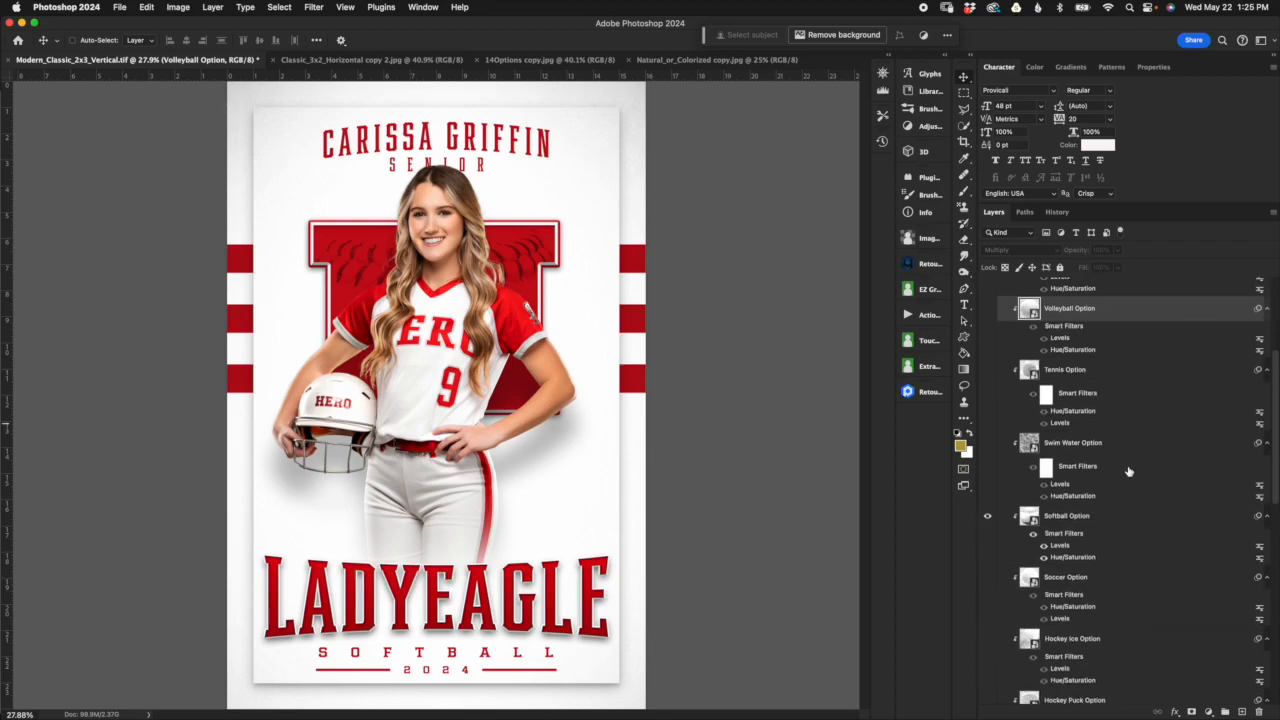
{"action": "left_click", "coordinate": [1134, 518]}
{"action": "scroll", "coordinate": [1090, 582], "scroll_direction": "down", "scroll_amount": 6}
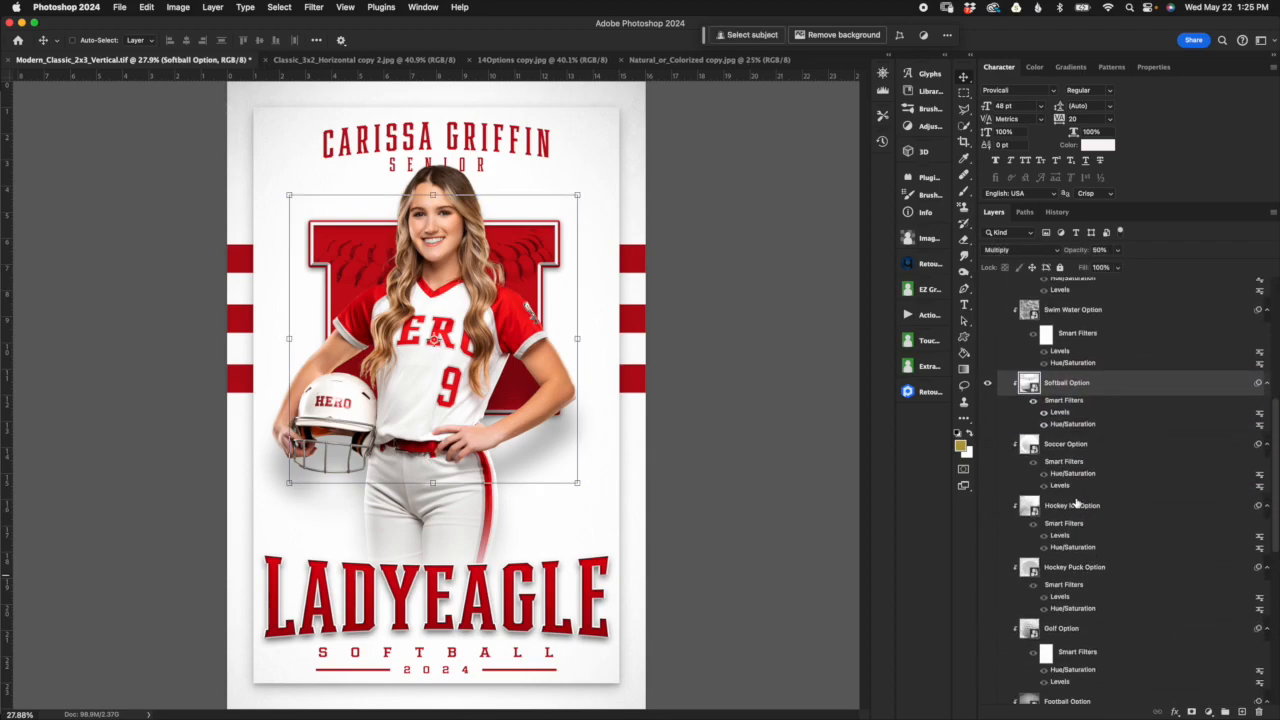
{"action": "scroll", "coordinate": [1084, 610], "scroll_direction": "down", "scroll_amount": 10}
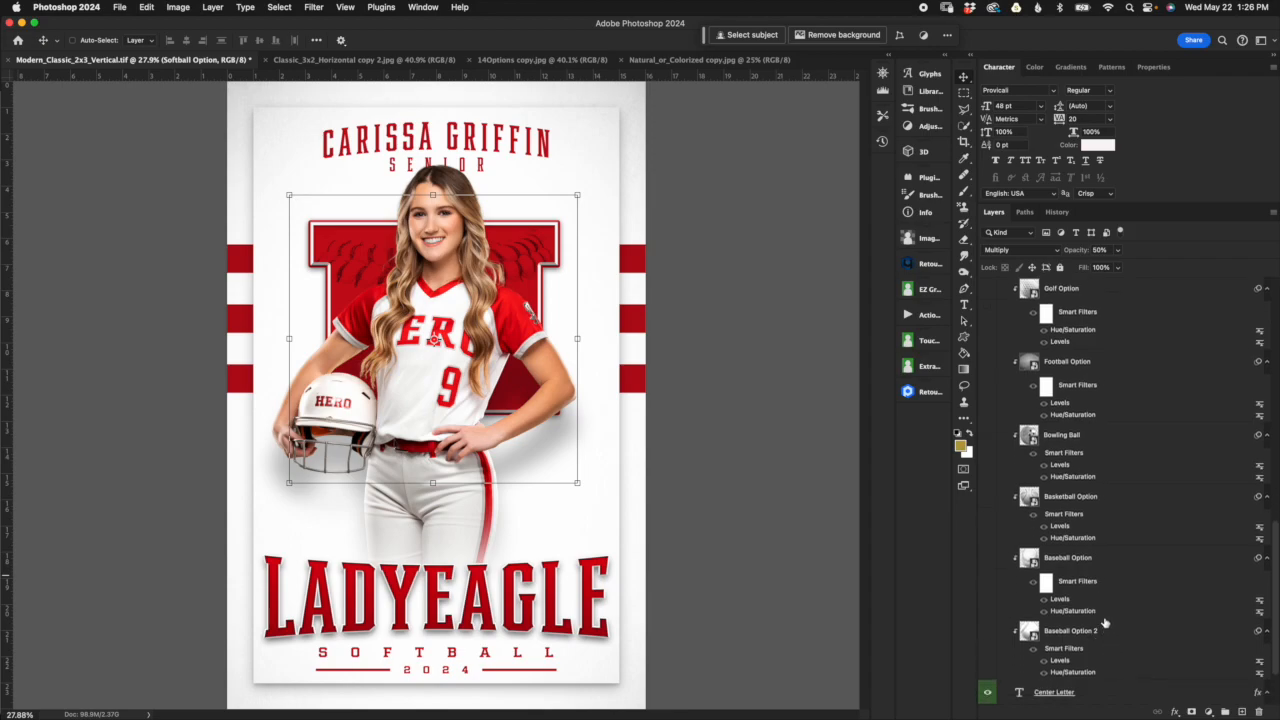
{"action": "scroll", "coordinate": [1104, 620], "scroll_direction": "up", "scroll_amount": 13}
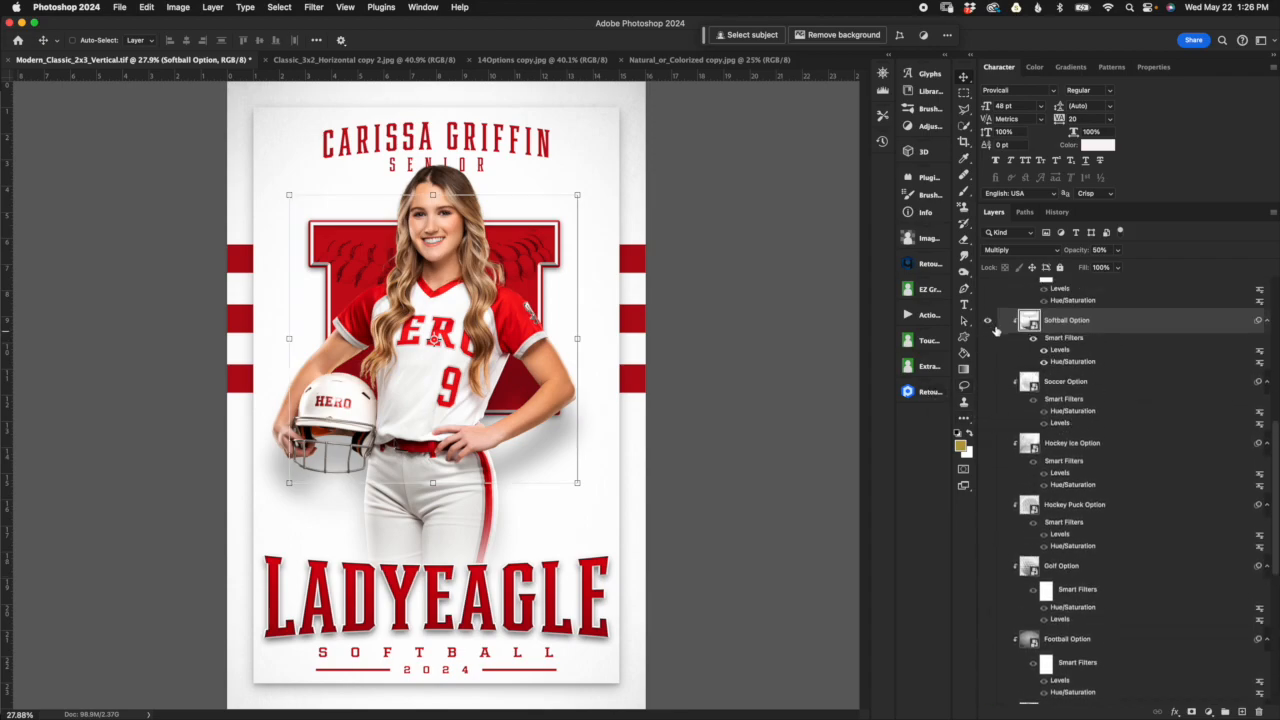
{"action": "scroll", "coordinate": [999, 331], "scroll_direction": "up", "scroll_amount": 1}
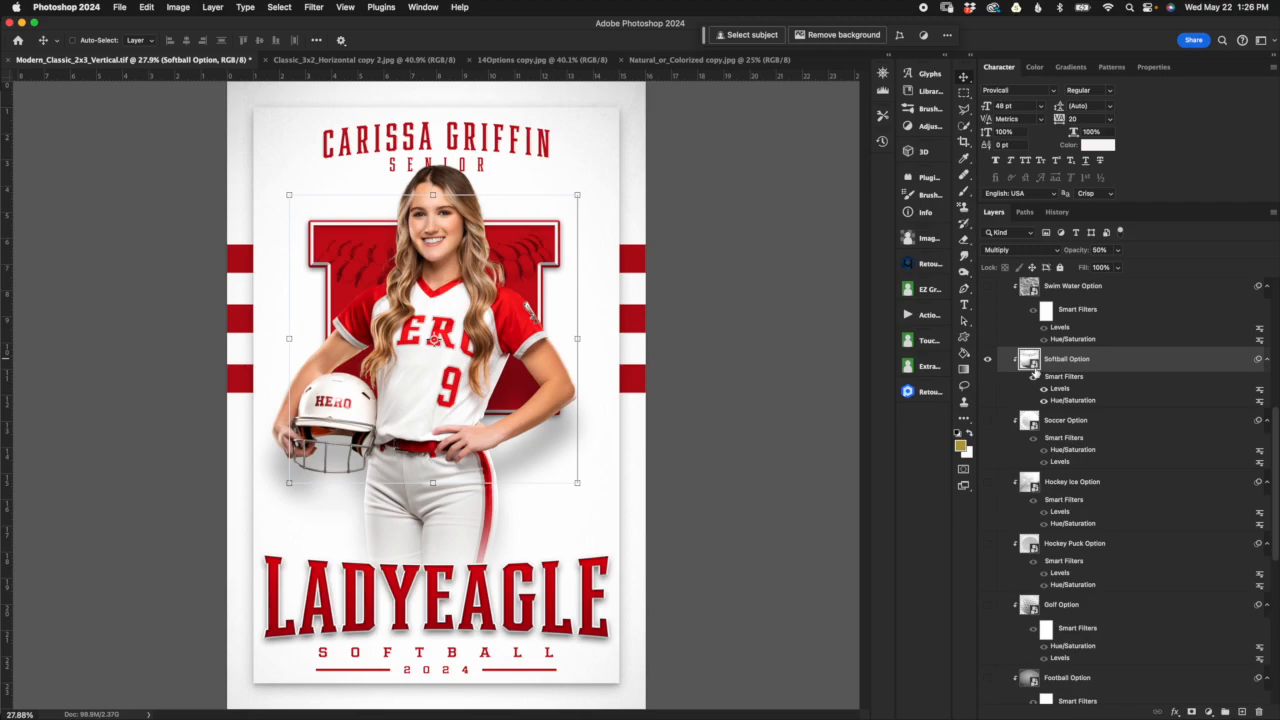
{"action": "scroll", "coordinate": [1035, 373], "scroll_direction": "up", "scroll_amount": 5}
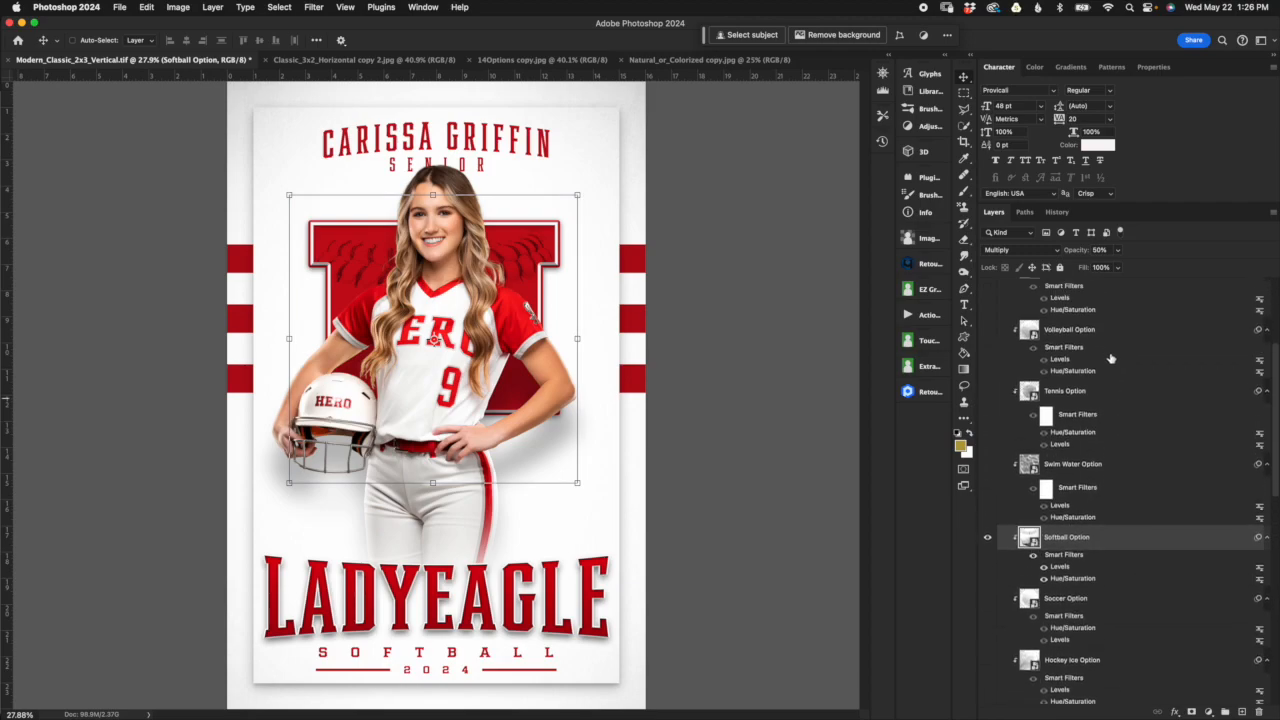
Step: Delete the Wrestling Mat, Volleyball, Tennis and Swim Water Option layers above the Softball Option
{"action": "scroll", "coordinate": [1110, 360], "scroll_direction": "up", "scroll_amount": 3}
{"action": "left_click", "coordinate": [1115, 393]}
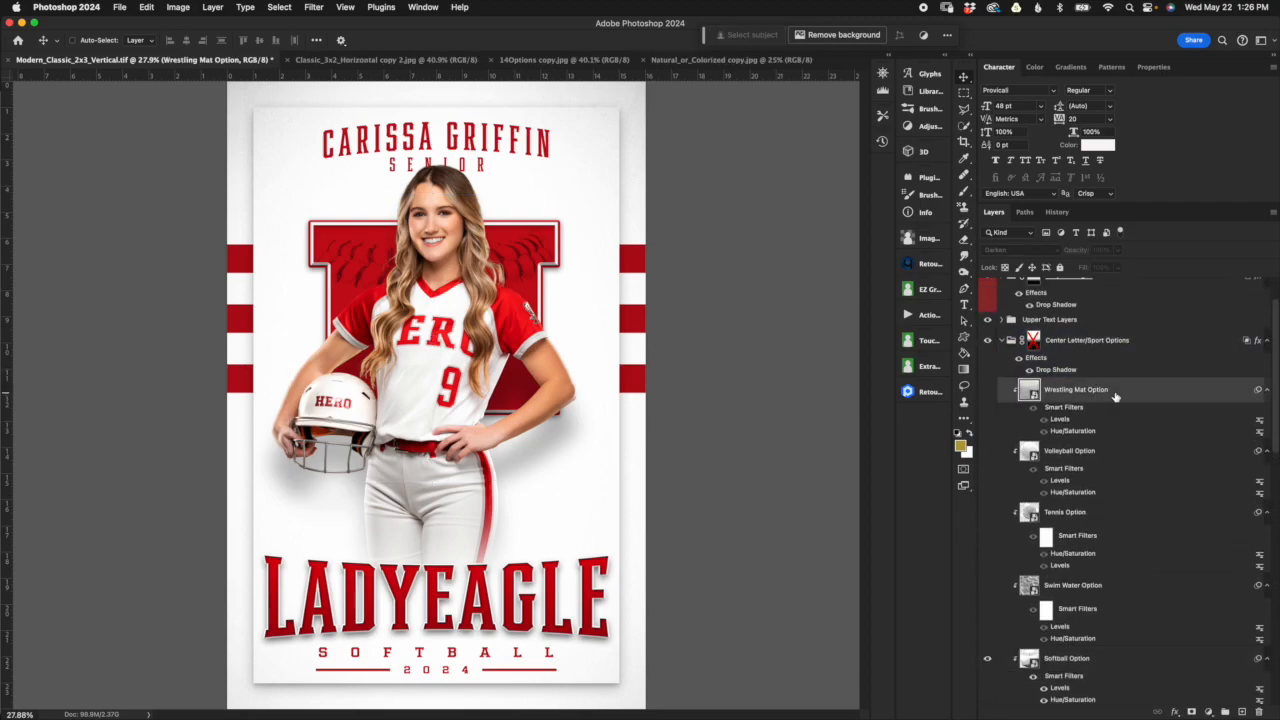
{"action": "left_click", "coordinate": [1118, 590], "text": "shift"}
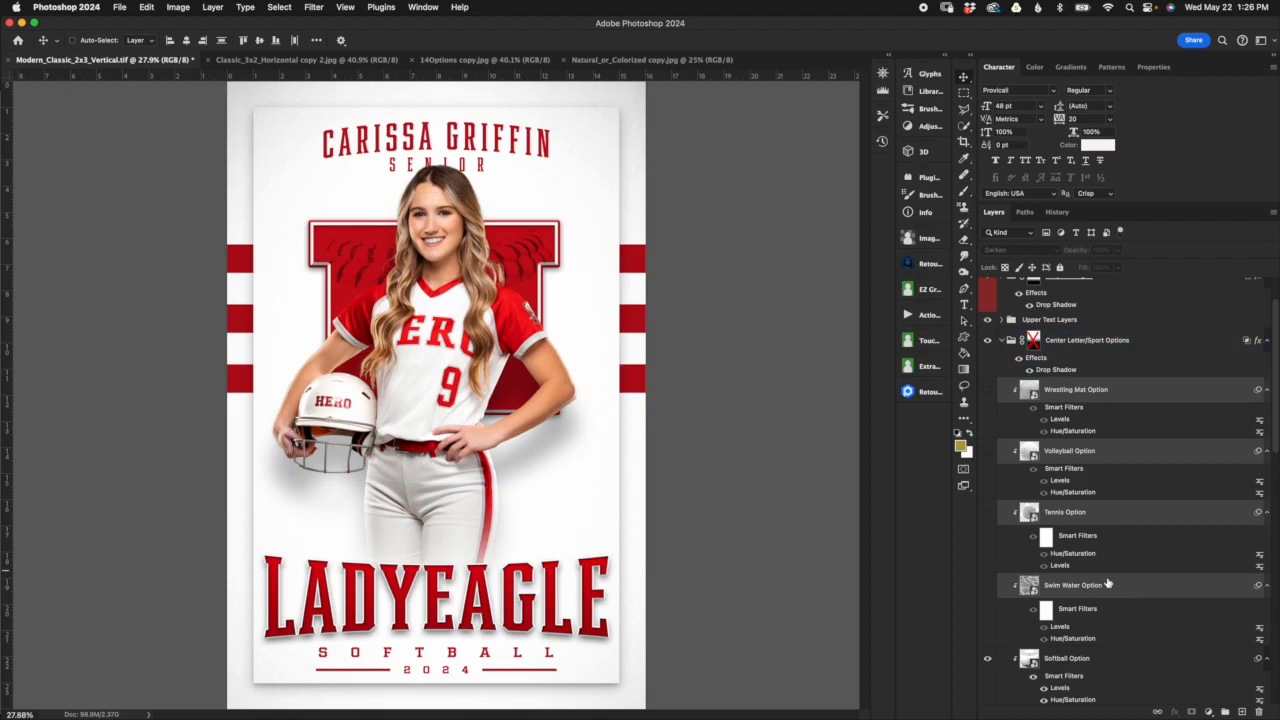
{"action": "key", "text": "Delete"}
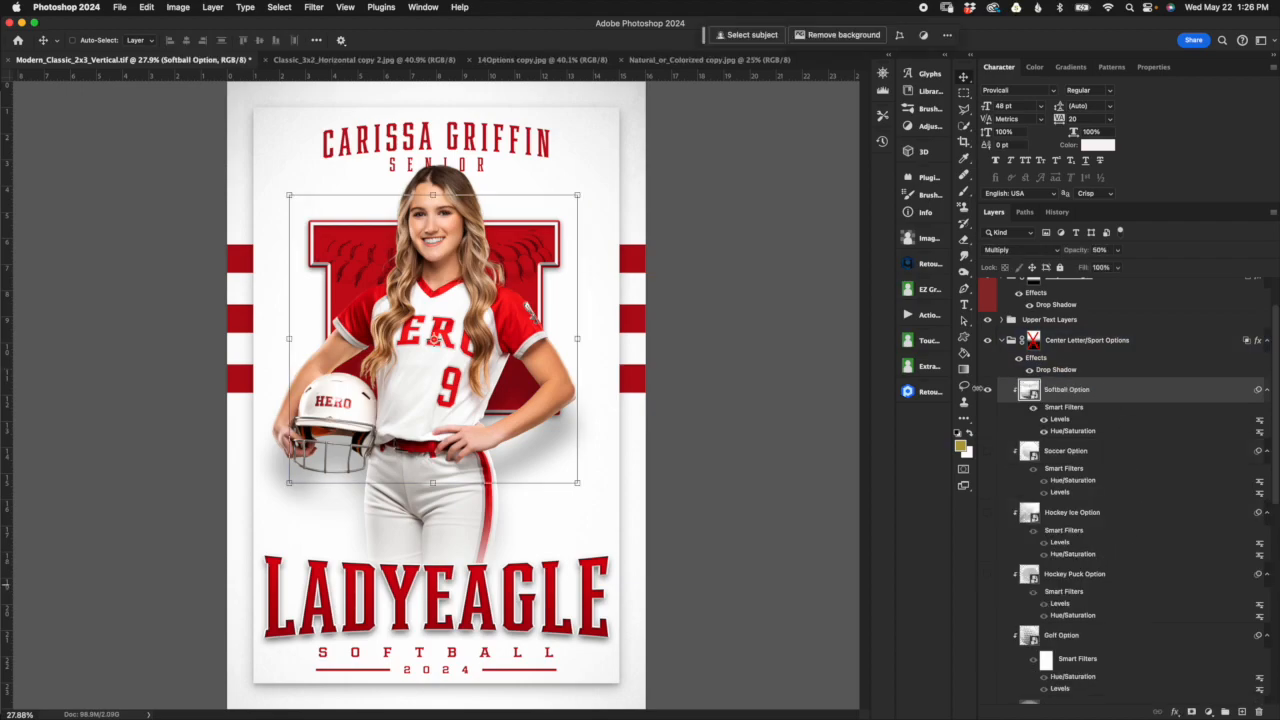
Step: Delete all sport texture layers below the Softball Option, from Soccer Option through Baseball Option 2, keeping the Center Letter
{"action": "left_click", "coordinate": [1130, 465]}
{"action": "scroll", "coordinate": [1132, 471], "scroll_direction": "down", "scroll_amount": 5}
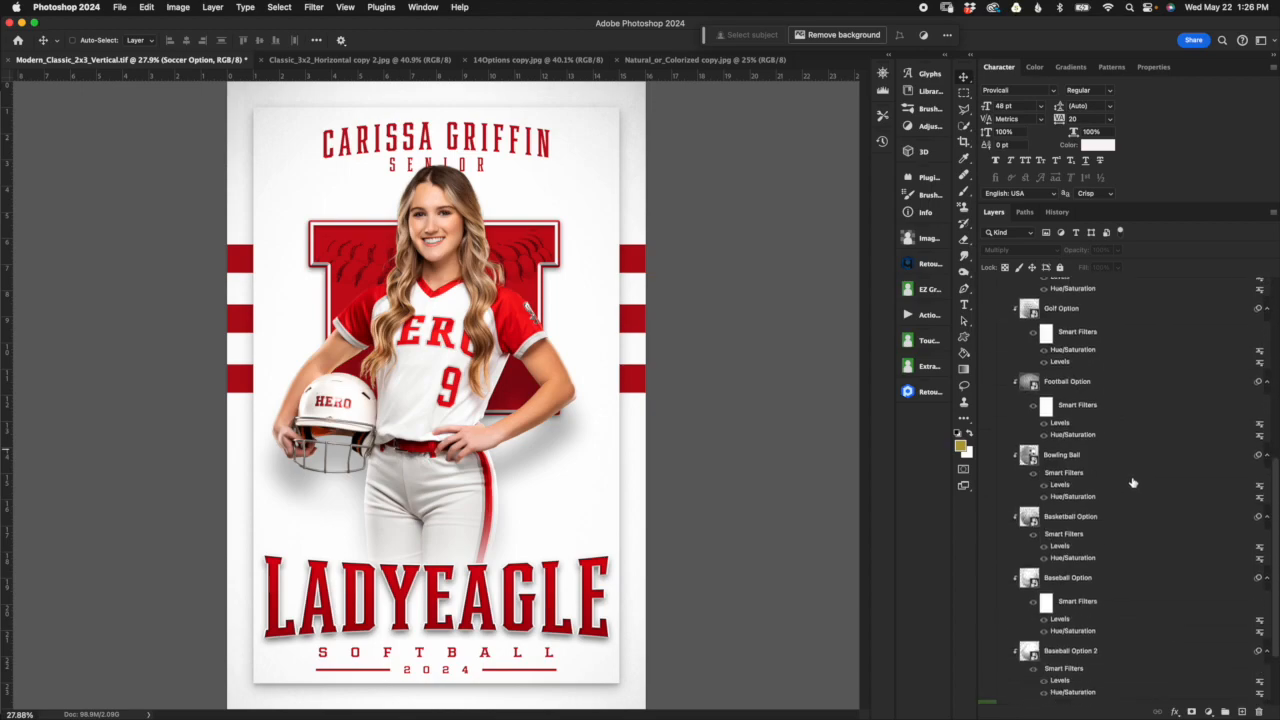
{"action": "left_click", "coordinate": [1119, 659], "text": "shift"}
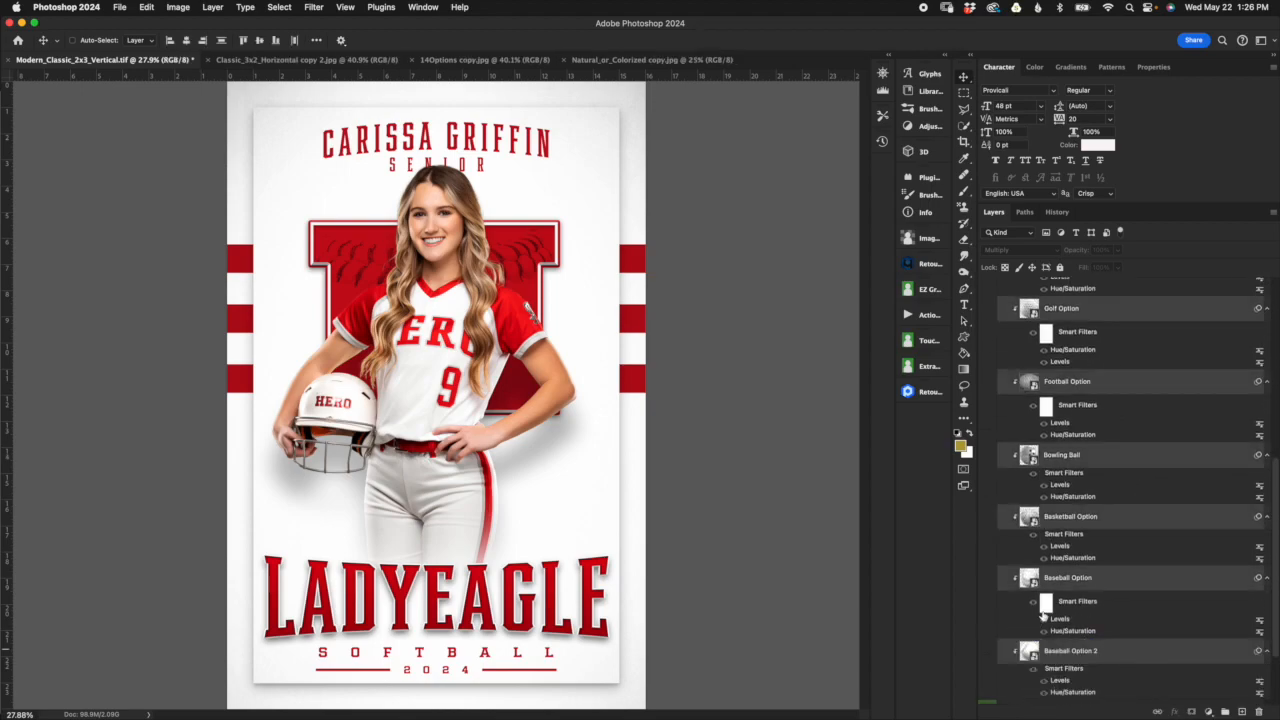
{"action": "key", "text": "Delete"}
{"action": "left_click", "coordinate": [1082, 476]}
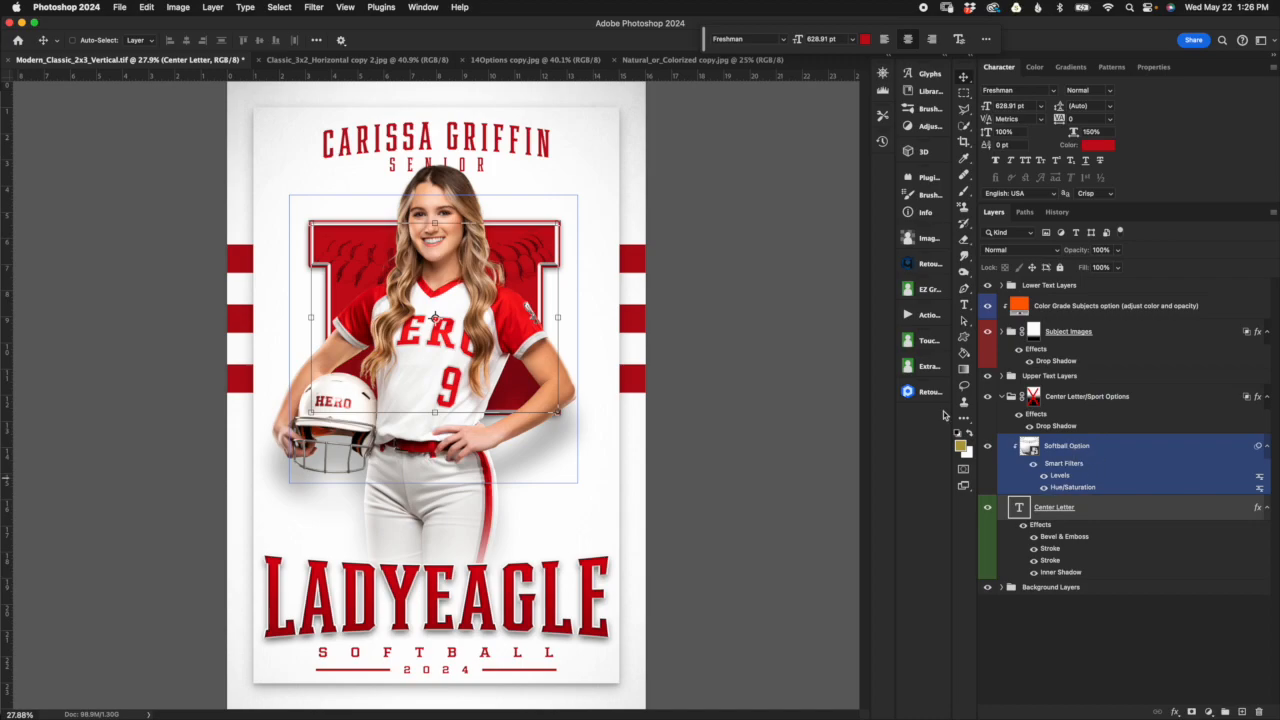
Step: Open the Save As dialog for the softball-only vertical template and dismiss it without saving
{"action": "left_click", "coordinate": [119, 8]}
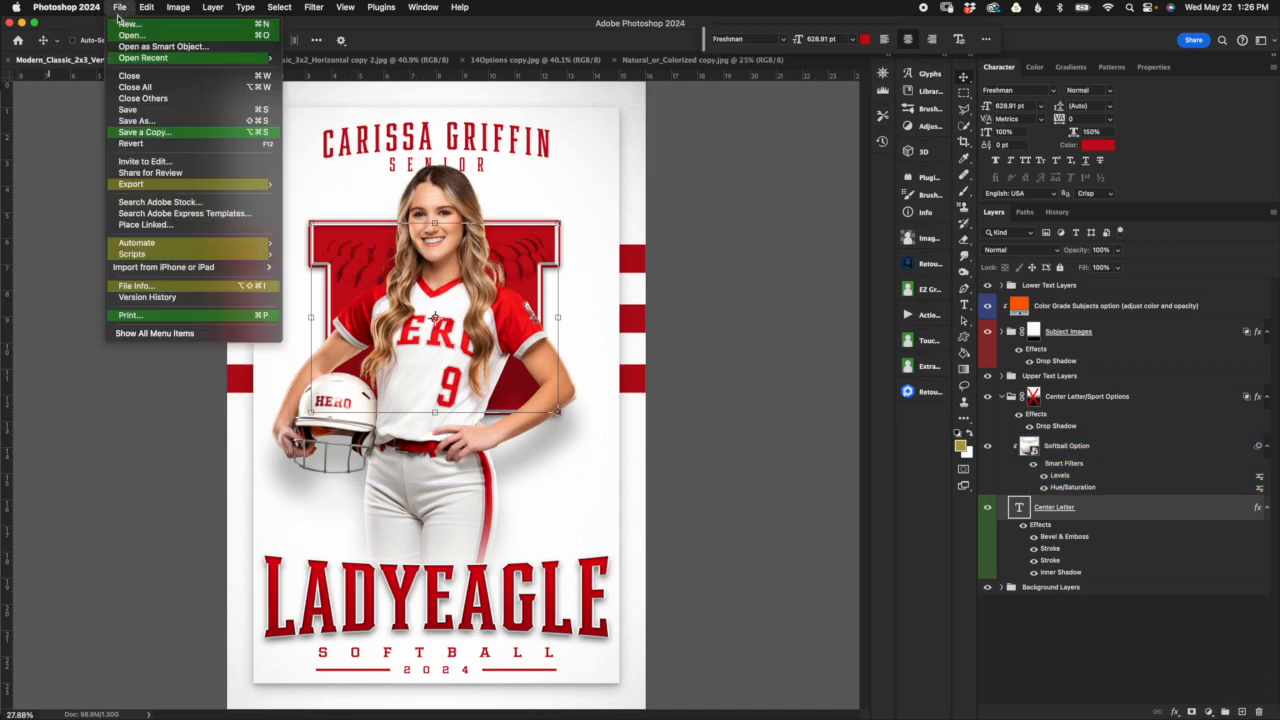
{"action": "left_click", "coordinate": [150, 121]}
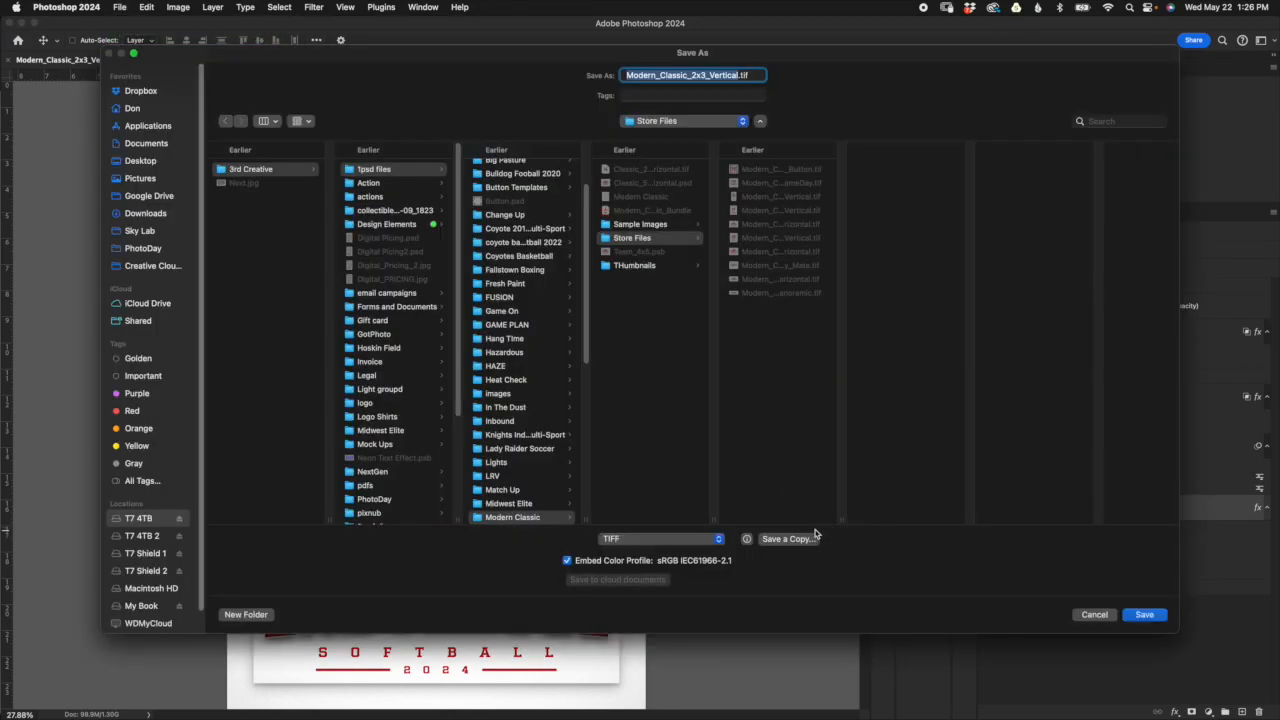
{"action": "left_click", "coordinate": [1093, 615]}
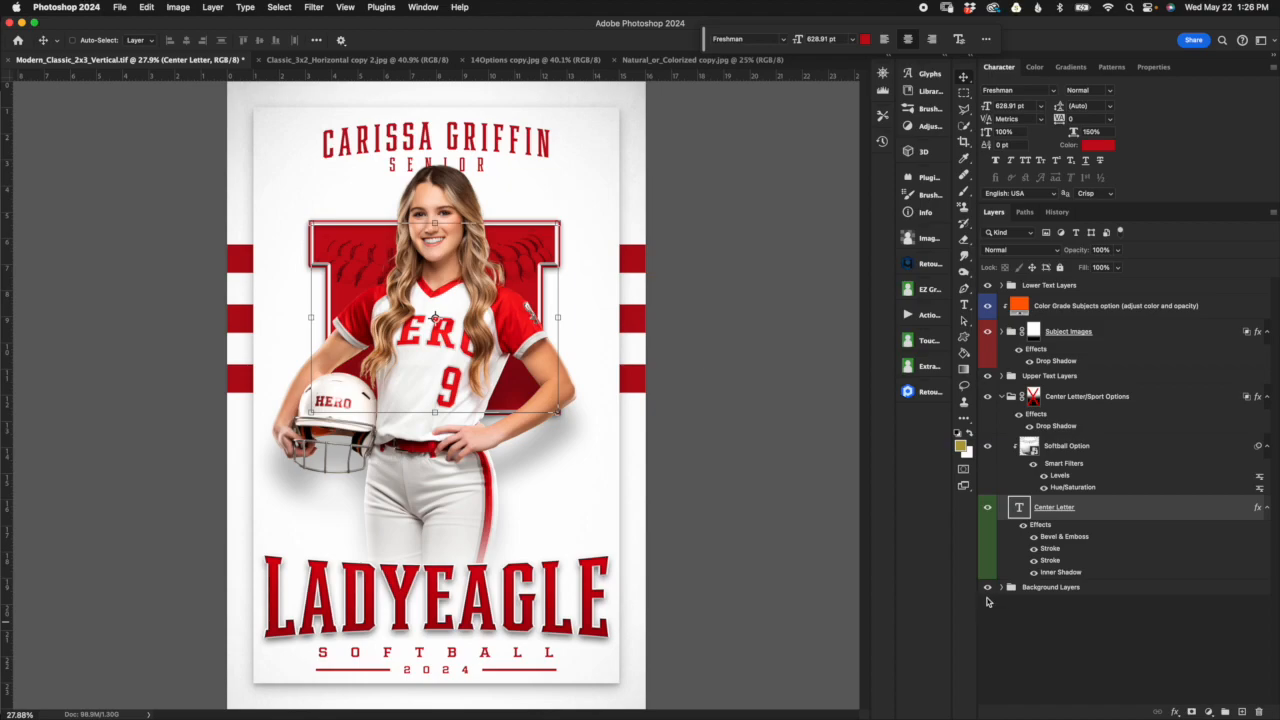
Step: Undo the deletions of the sport texture layers and collapse the Center Letter/Sport Options group
{"action": "key", "text": "super+z"}
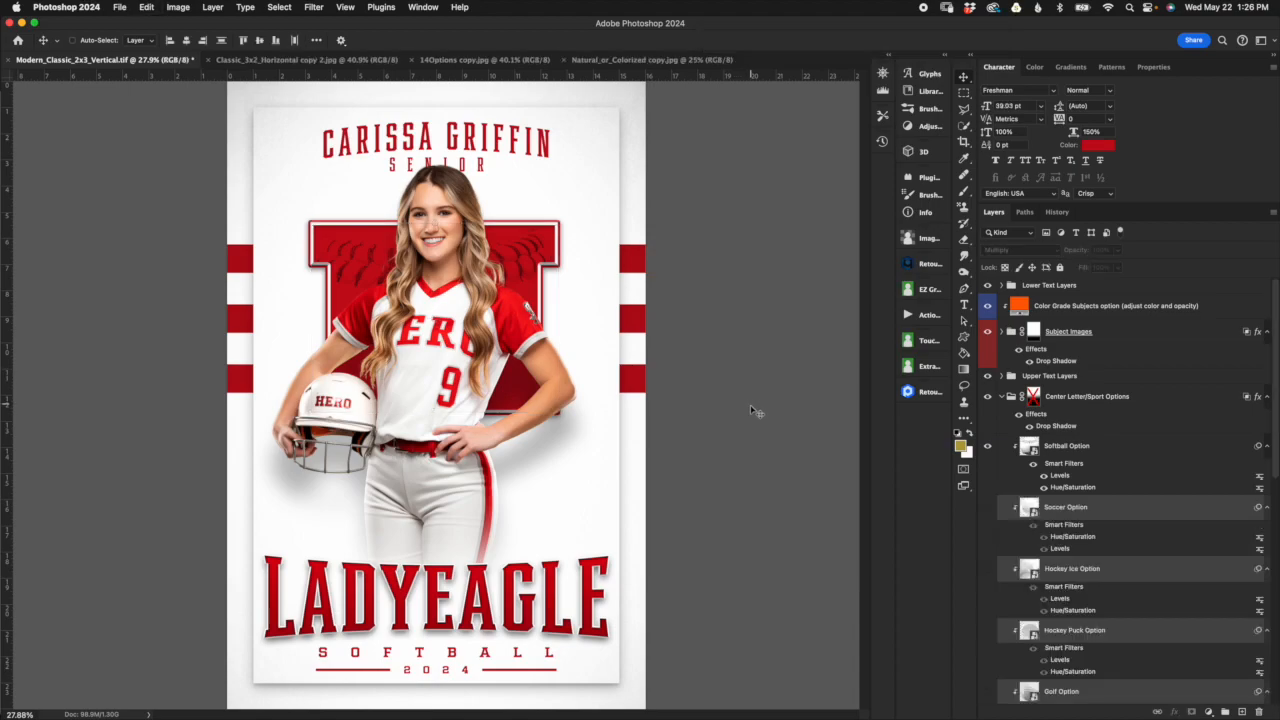
{"action": "key", "text": "super+z"}
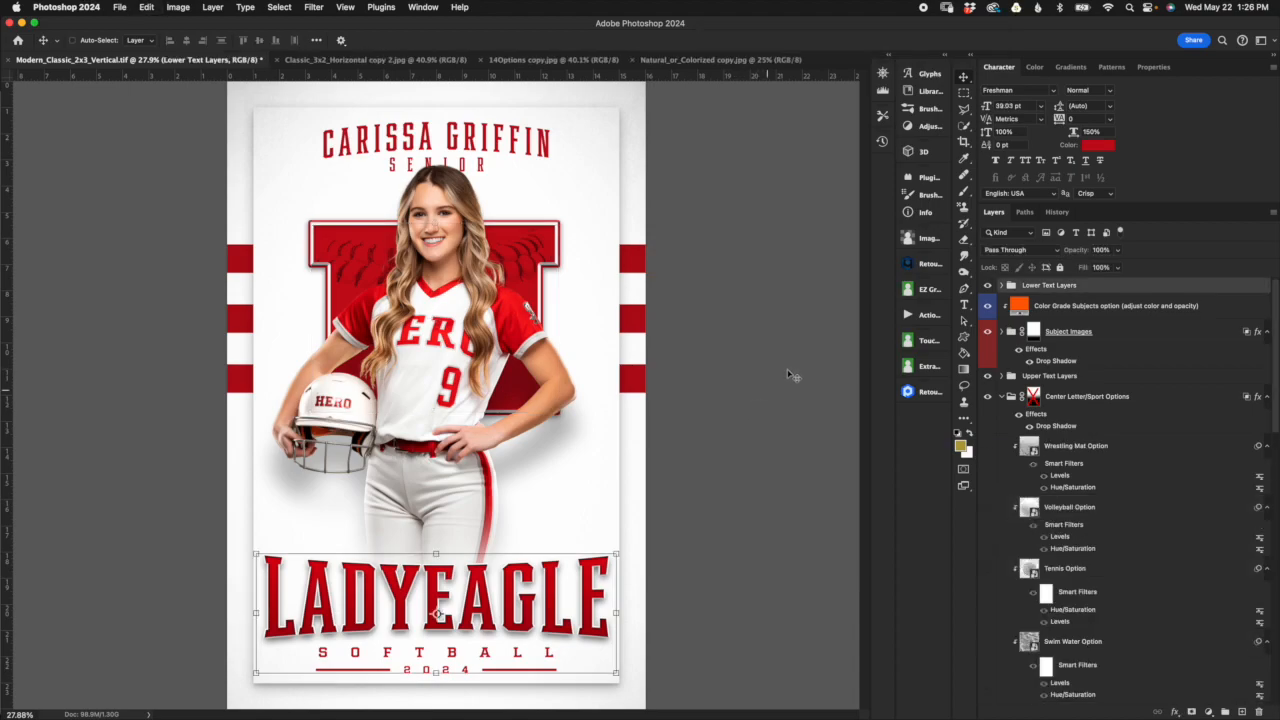
{"action": "left_click", "coordinate": [1002, 397]}
Step: Expand the Background Layers group to show its vignette, texture, frame, stripe and background color layers
{"action": "left_click", "coordinate": [1006, 442]}
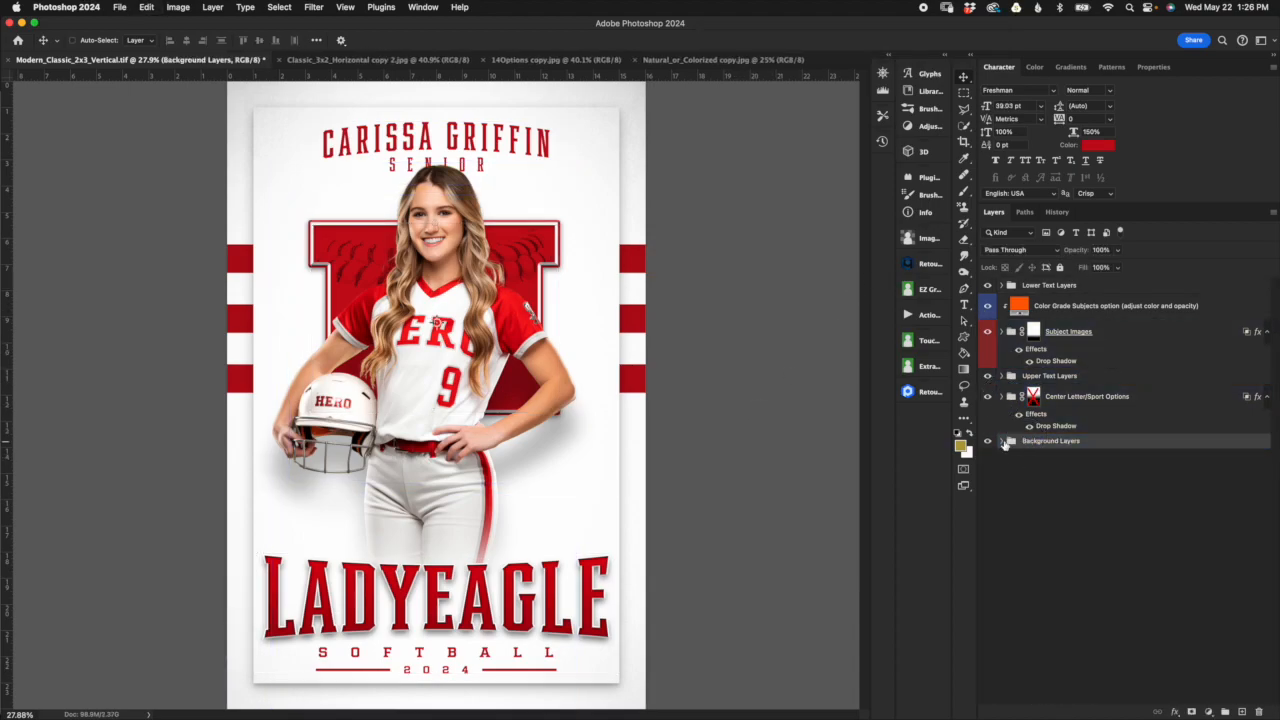
{"action": "left_click", "coordinate": [1004, 442]}
{"action": "left_click", "coordinate": [1068, 590]}
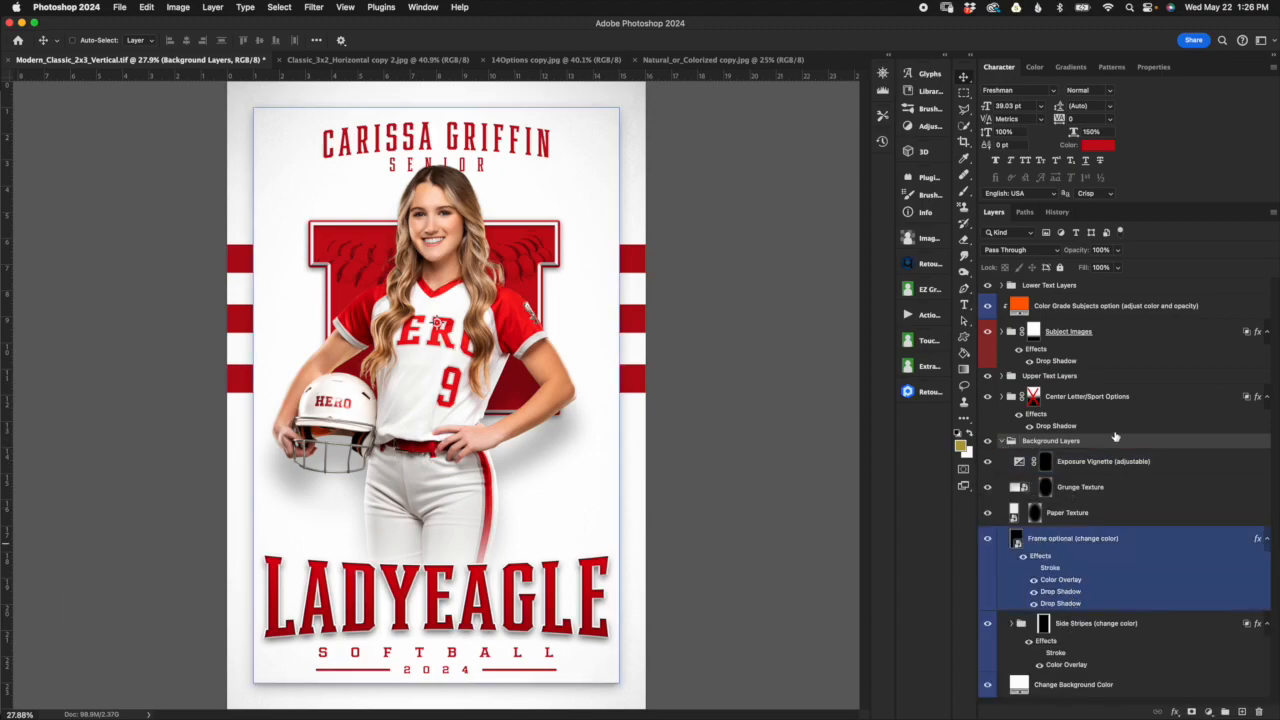
{"action": "left_click", "coordinate": [1117, 461]}
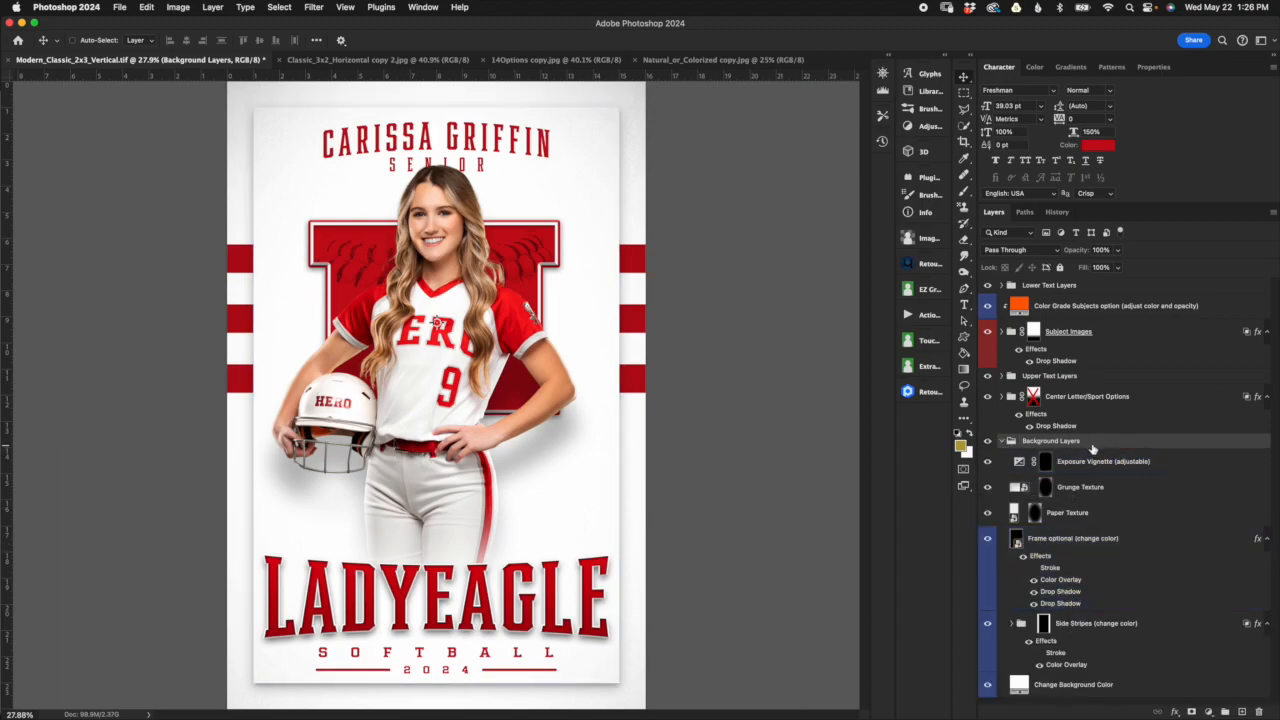
Step: Try red #c31212 as the fill of the Change Background Color layer and discard the change
{"action": "left_click", "coordinate": [1150, 688]}
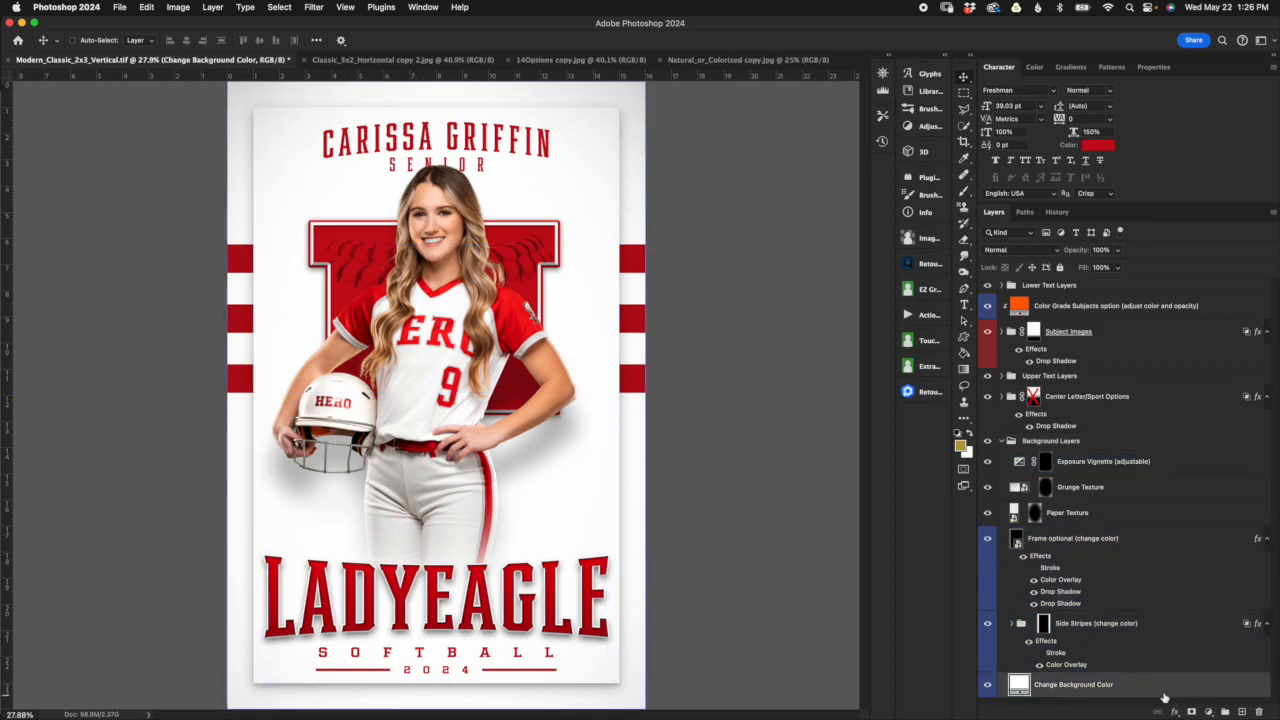
{"action": "double_click", "coordinate": [1020, 686]}
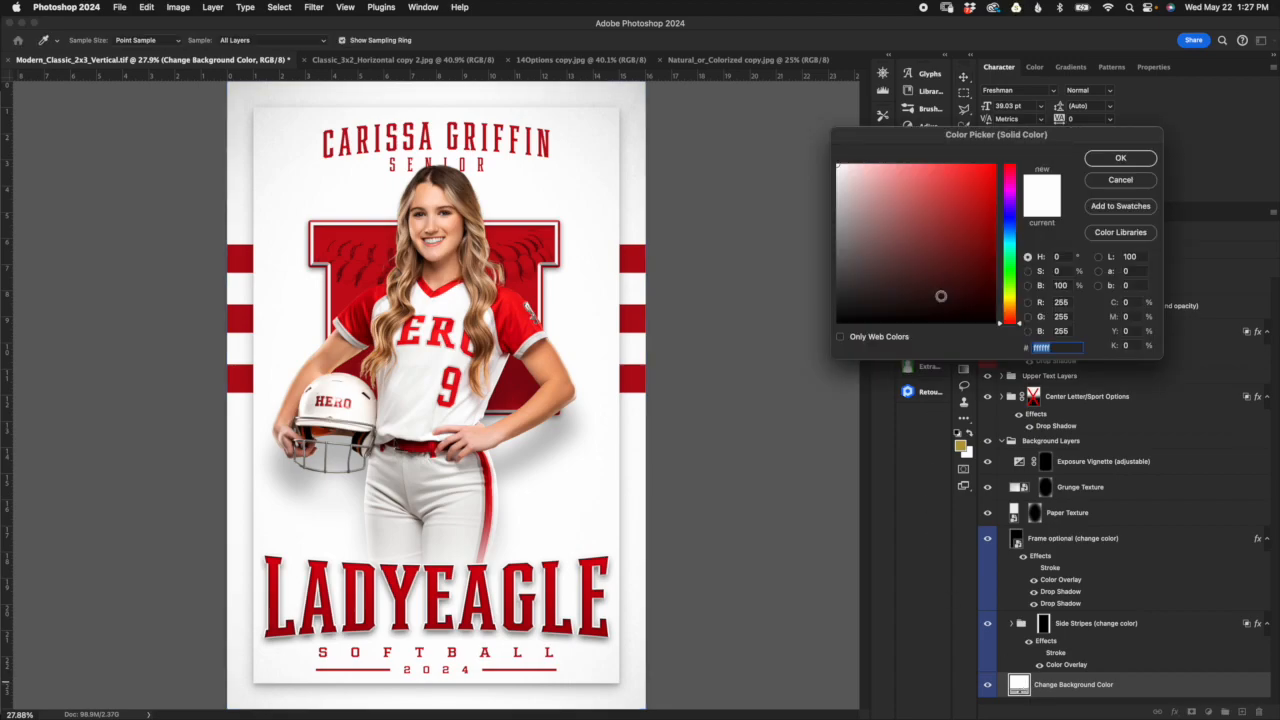
{"action": "left_click", "coordinate": [980, 202]}
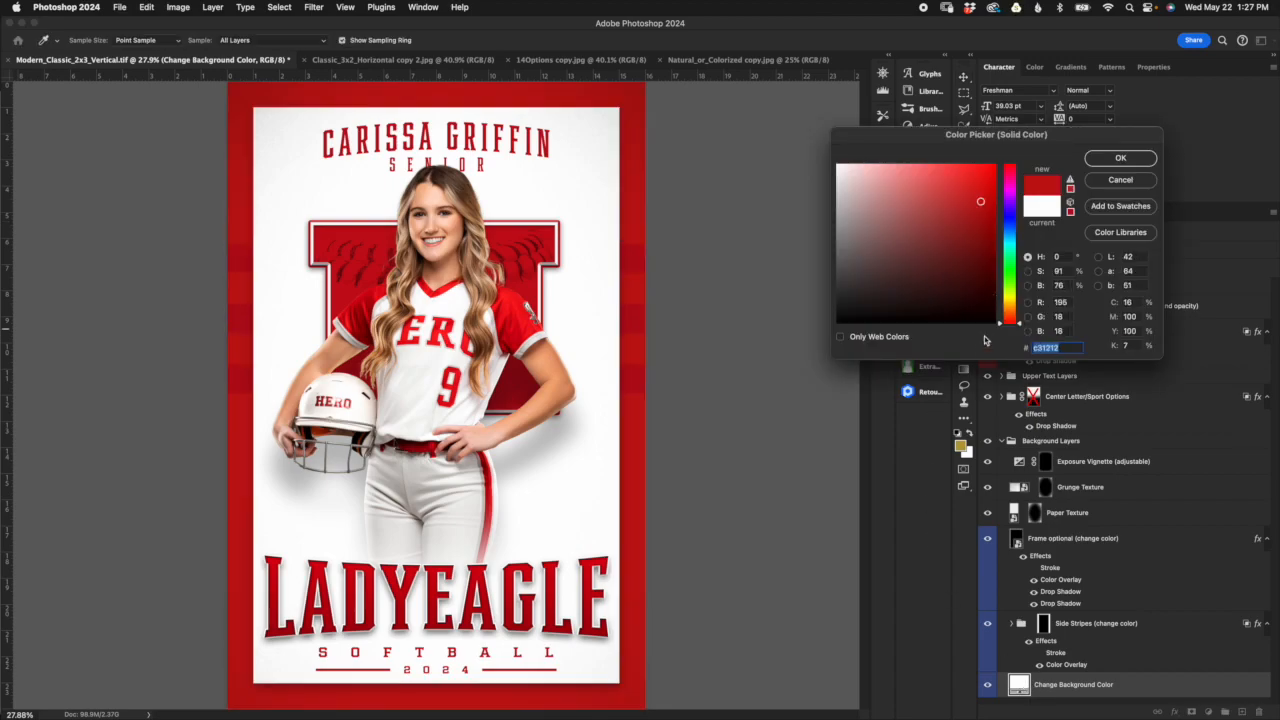
{"action": "left_click", "coordinate": [1122, 184]}
Step: Try green #0ab60a as the Color Overlay of the Side Stripes group and discard the change
{"action": "left_click", "coordinate": [1150, 624]}
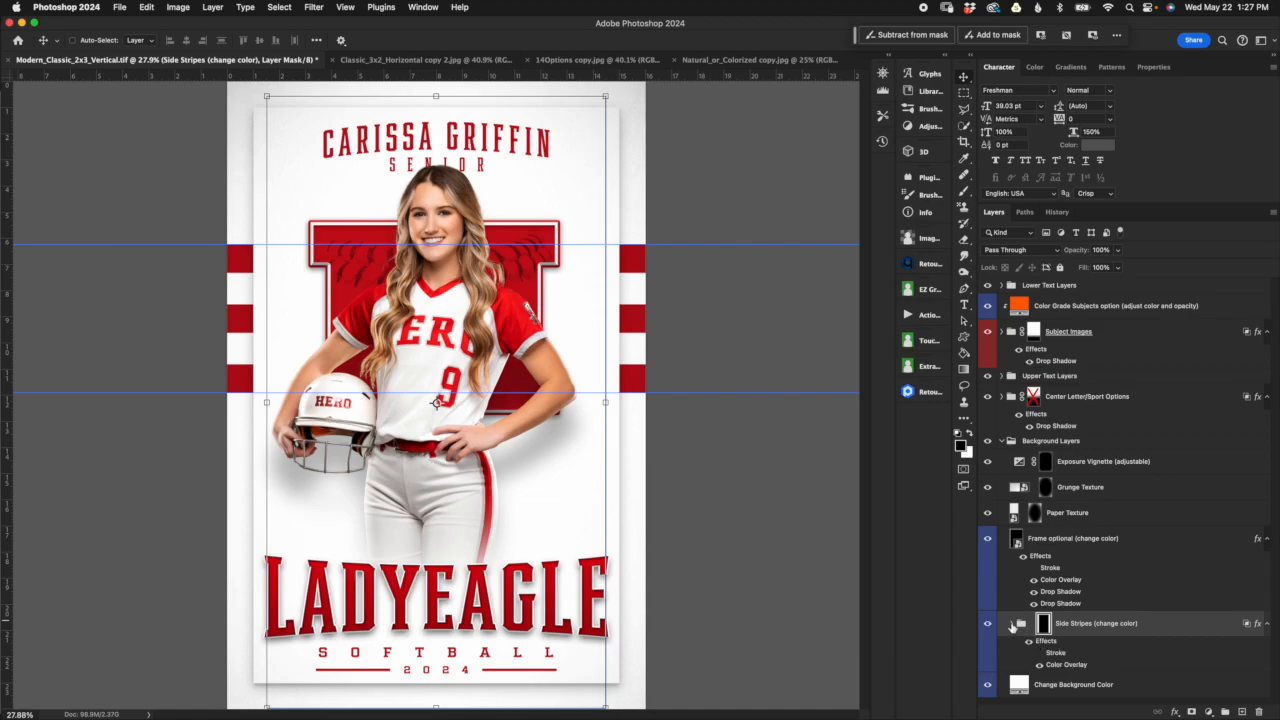
{"action": "double_click", "coordinate": [1068, 665]}
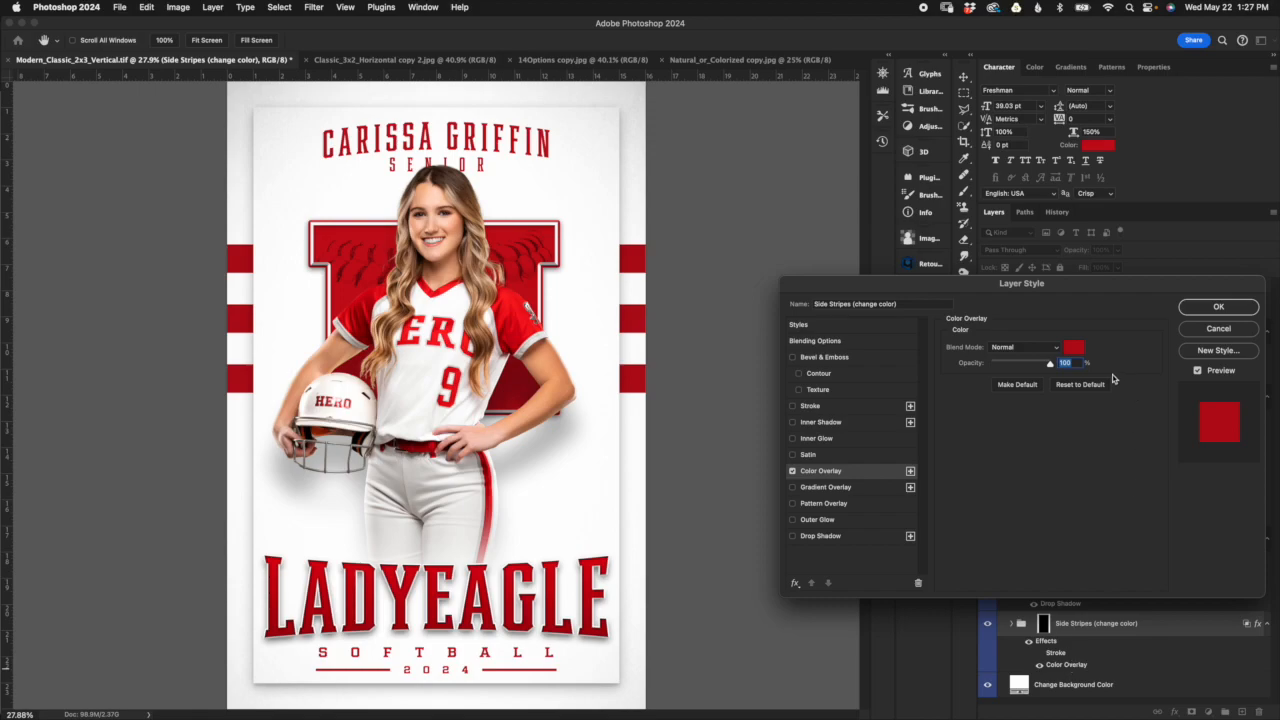
{"action": "left_click", "coordinate": [1073, 347]}
{"action": "left_click", "coordinate": [1010, 270]}
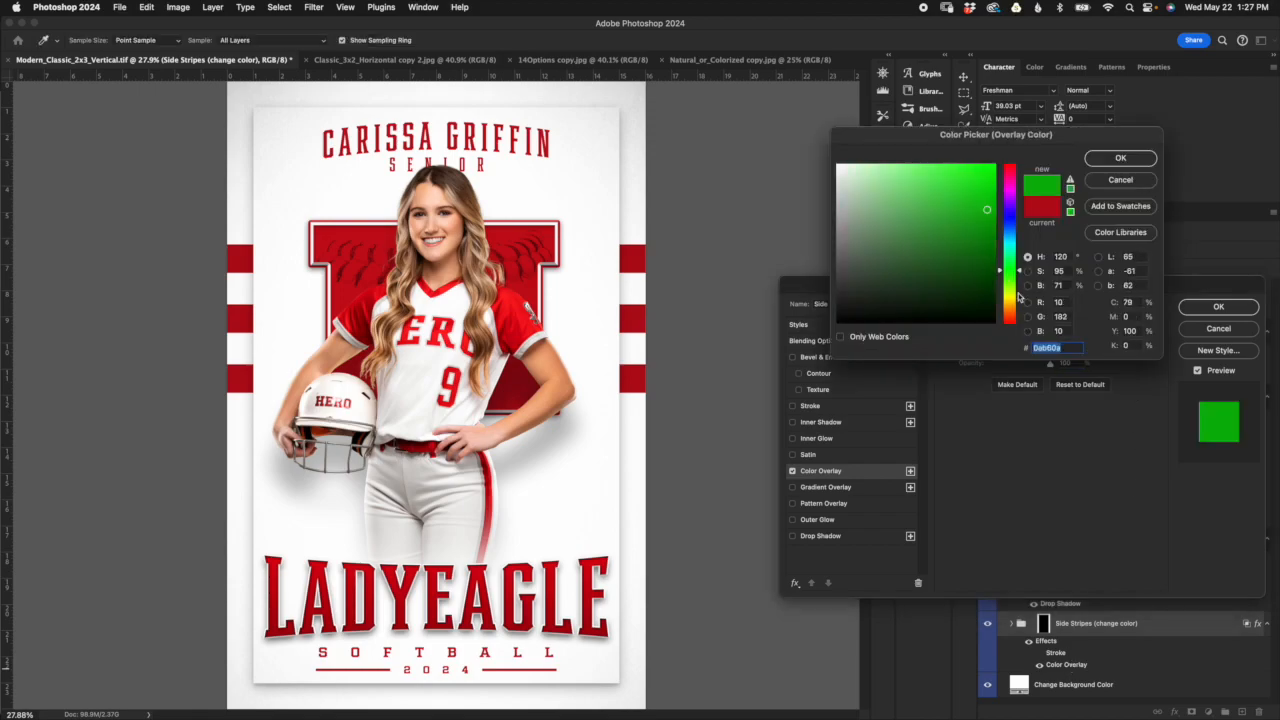
{"action": "left_click", "coordinate": [1138, 181]}
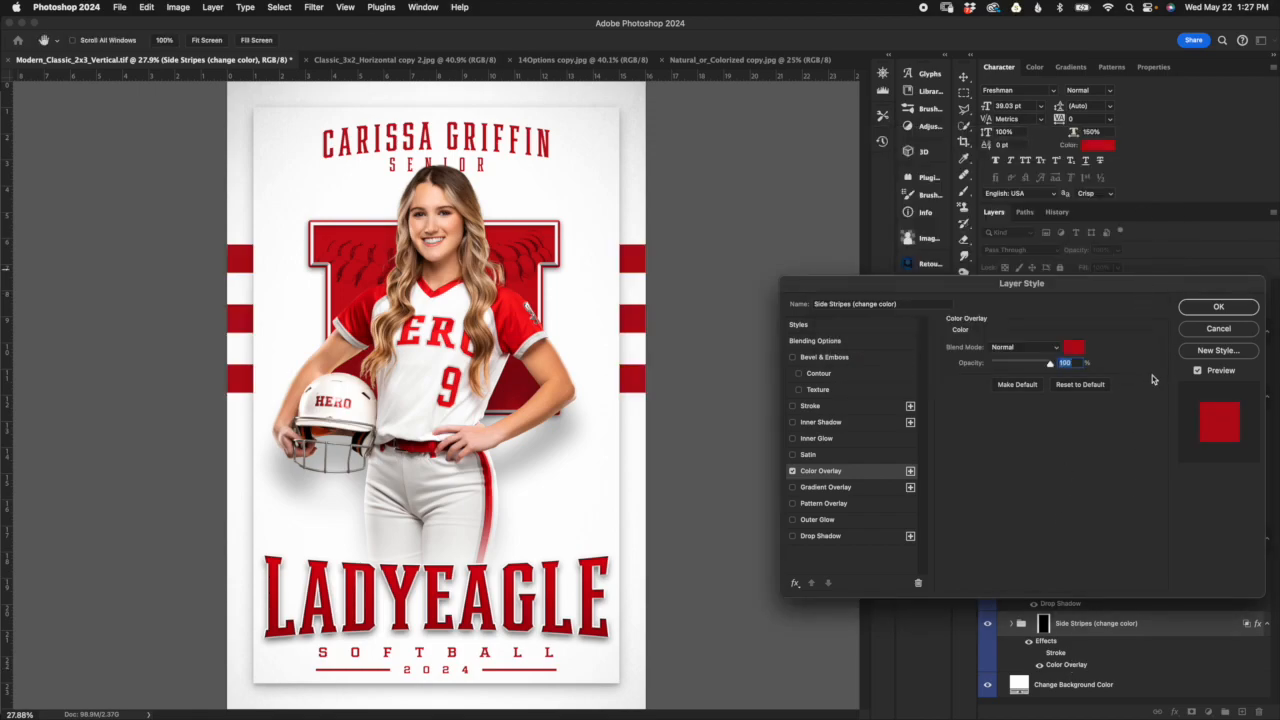
{"action": "left_click", "coordinate": [1220, 332]}
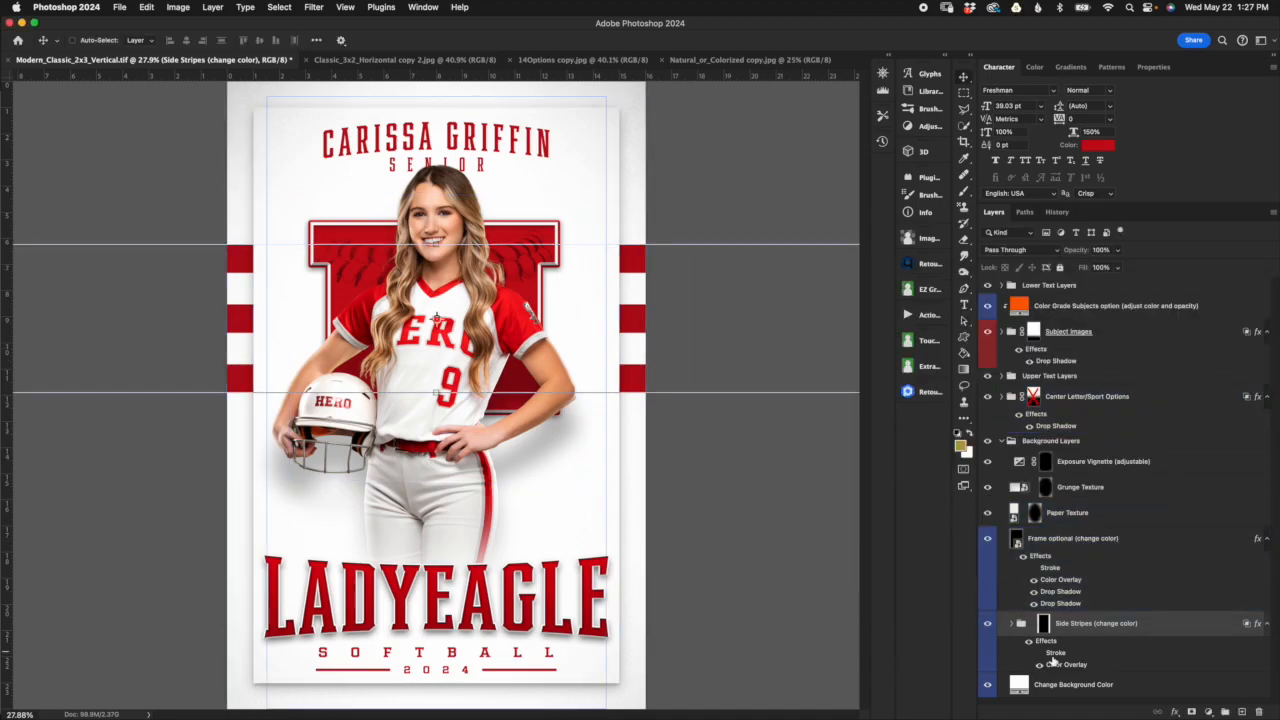
Step: Turn on the Side Stripes group's Stroke effect and try green #509914 as its color, discarding the color change
{"action": "left_click", "coordinate": [1039, 653]}
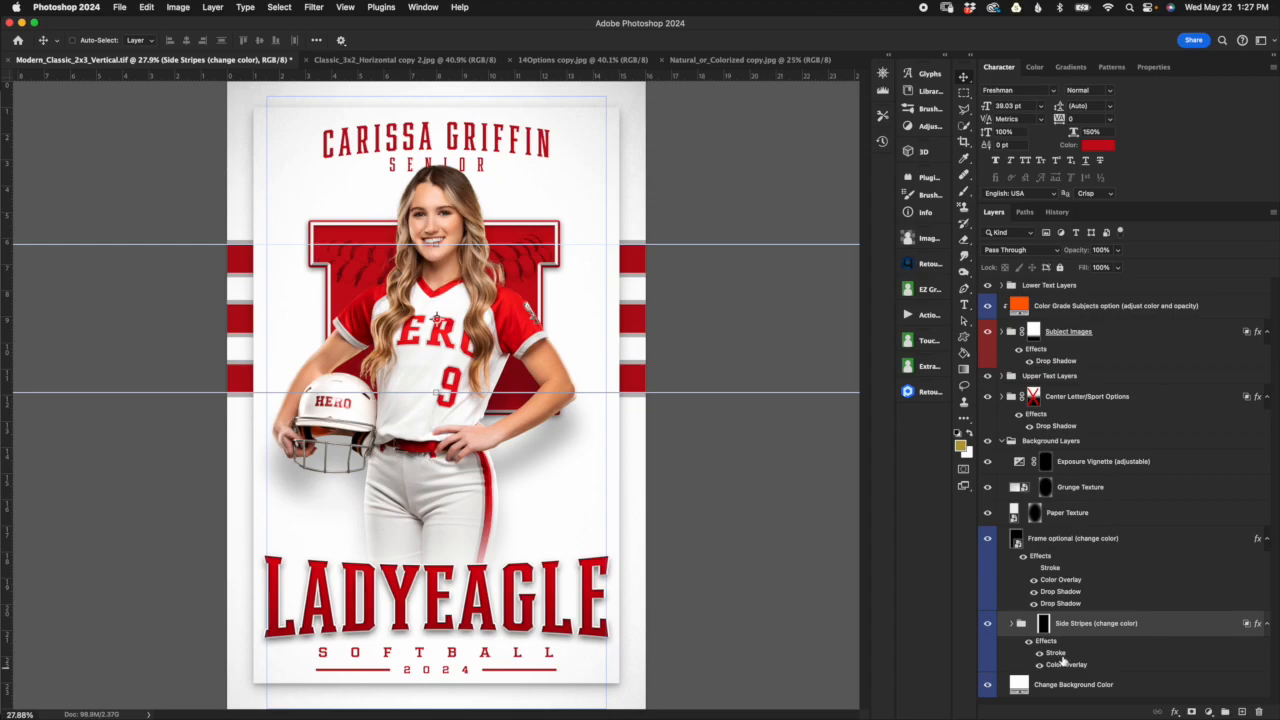
{"action": "double_click", "coordinate": [1056, 653]}
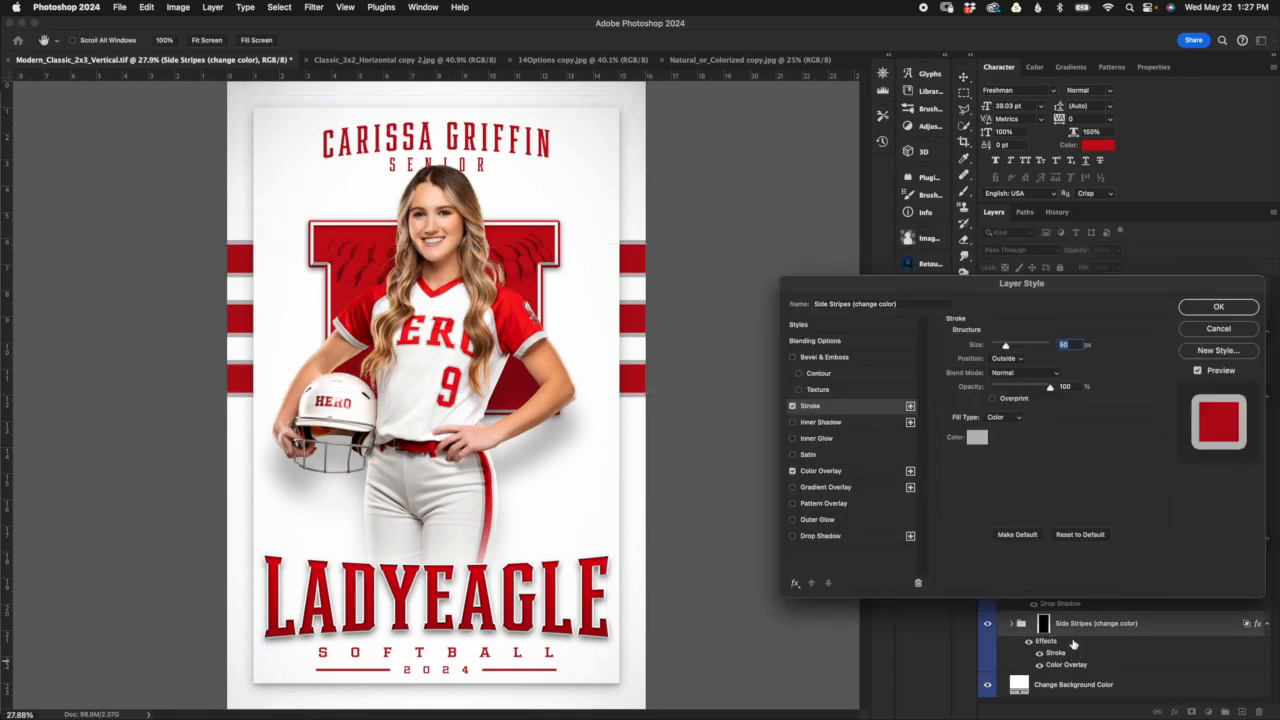
{"action": "left_click", "coordinate": [971, 440]}
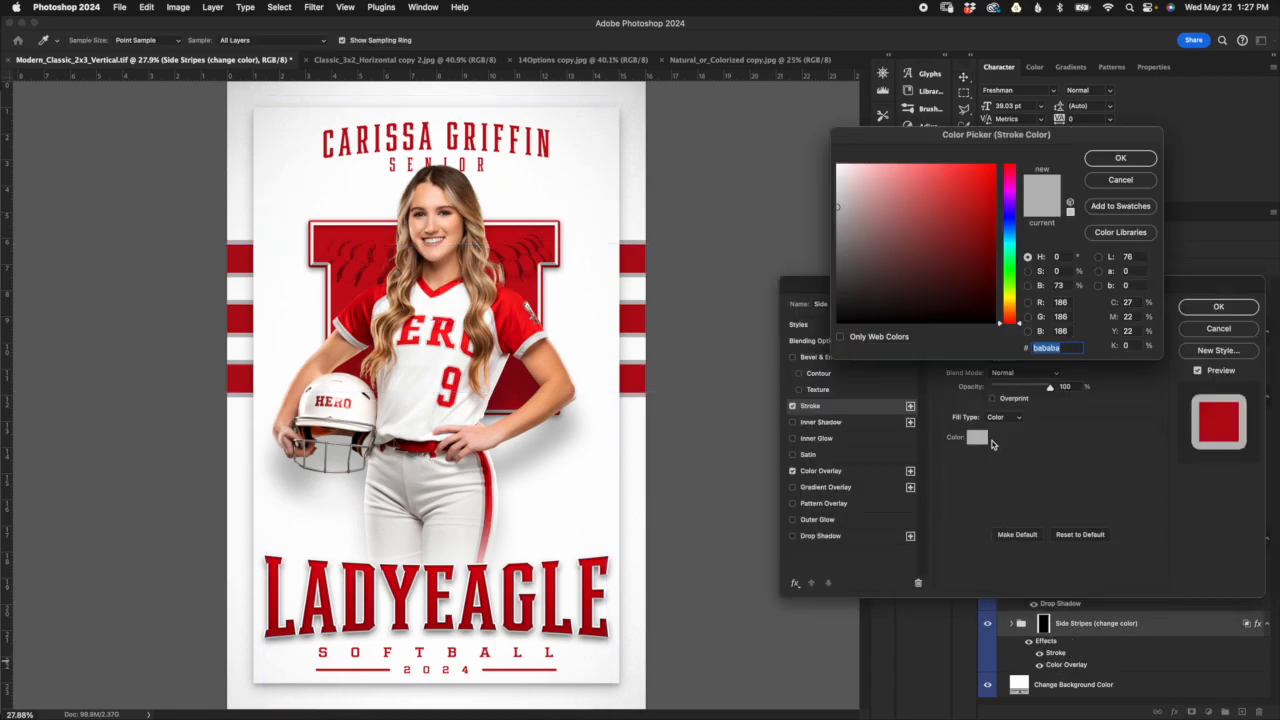
{"action": "left_click", "coordinate": [1013, 285]}
{"action": "left_click", "coordinate": [974, 228]}
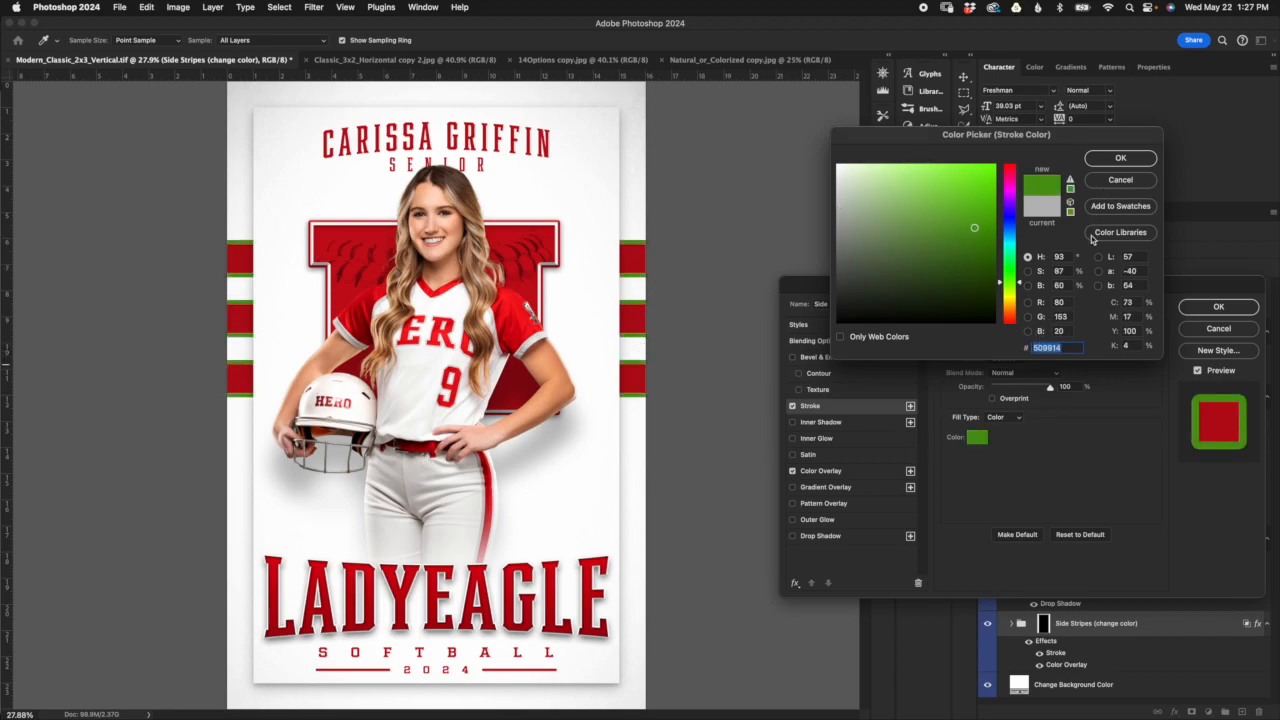
{"action": "left_click", "coordinate": [1120, 180]}
{"action": "left_click", "coordinate": [1227, 330]}
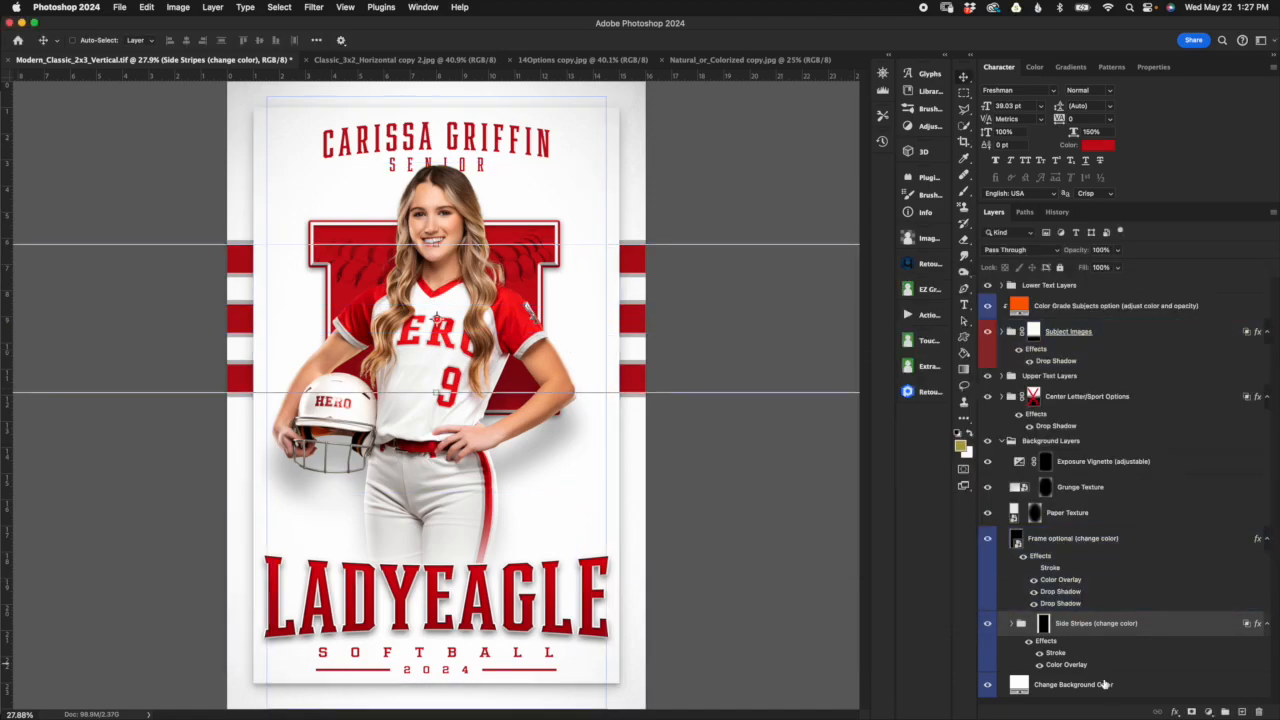
Step: Try matching the Side Stripes stroke to the overlay color #b60a17 with a larger stroke size, and discard the changes
{"action": "double_click", "coordinate": [1068, 665]}
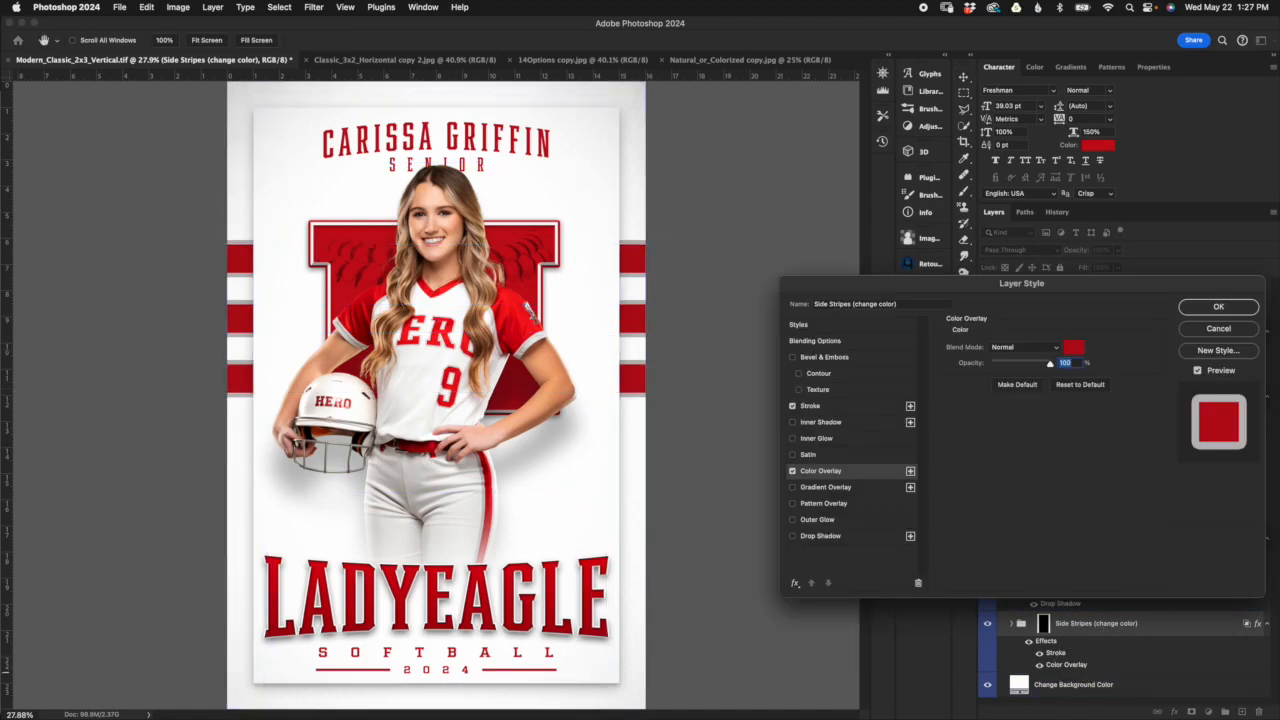
{"action": "left_click", "coordinate": [1073, 347]}
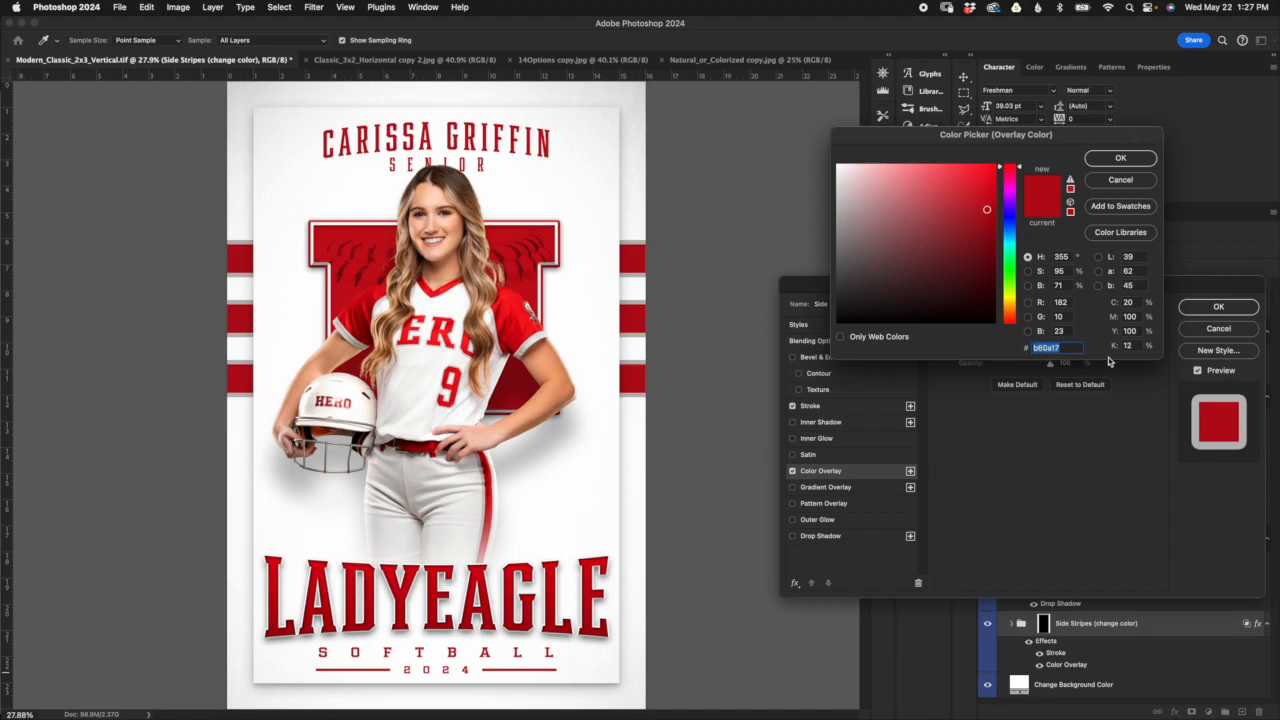
{"action": "left_click", "coordinate": [1121, 158]}
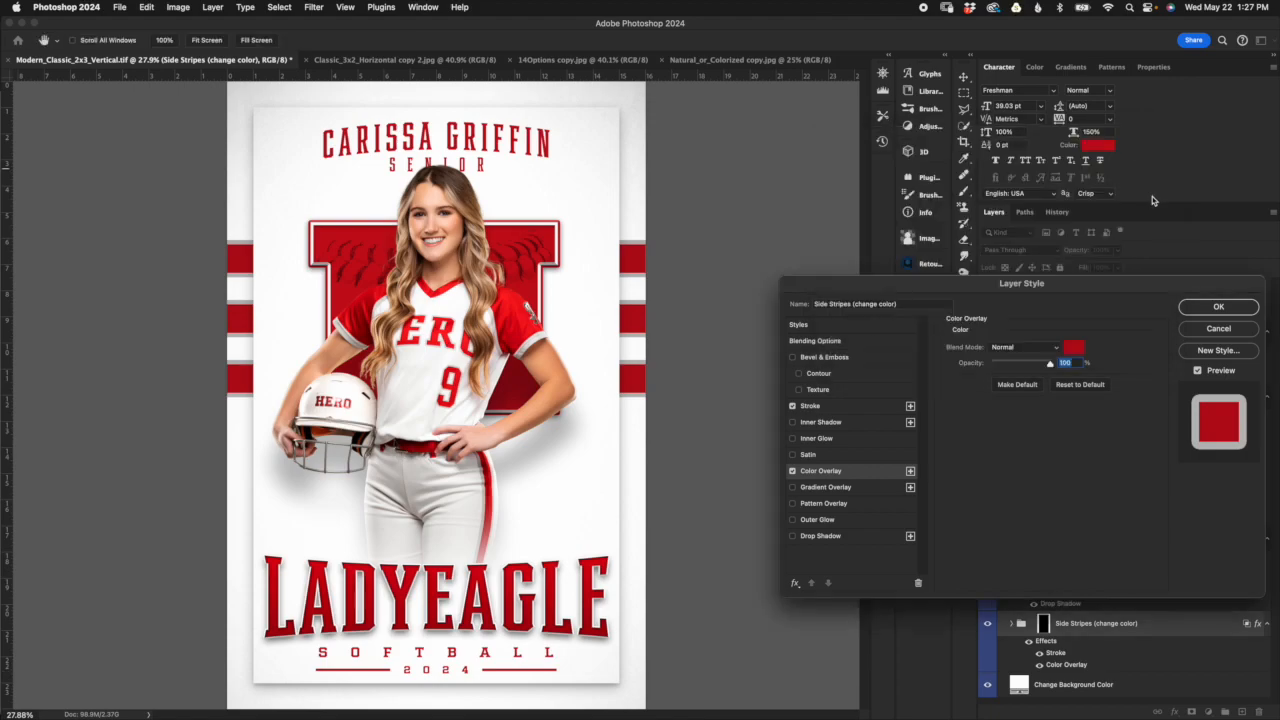
{"action": "double_click", "coordinate": [1056, 658]}
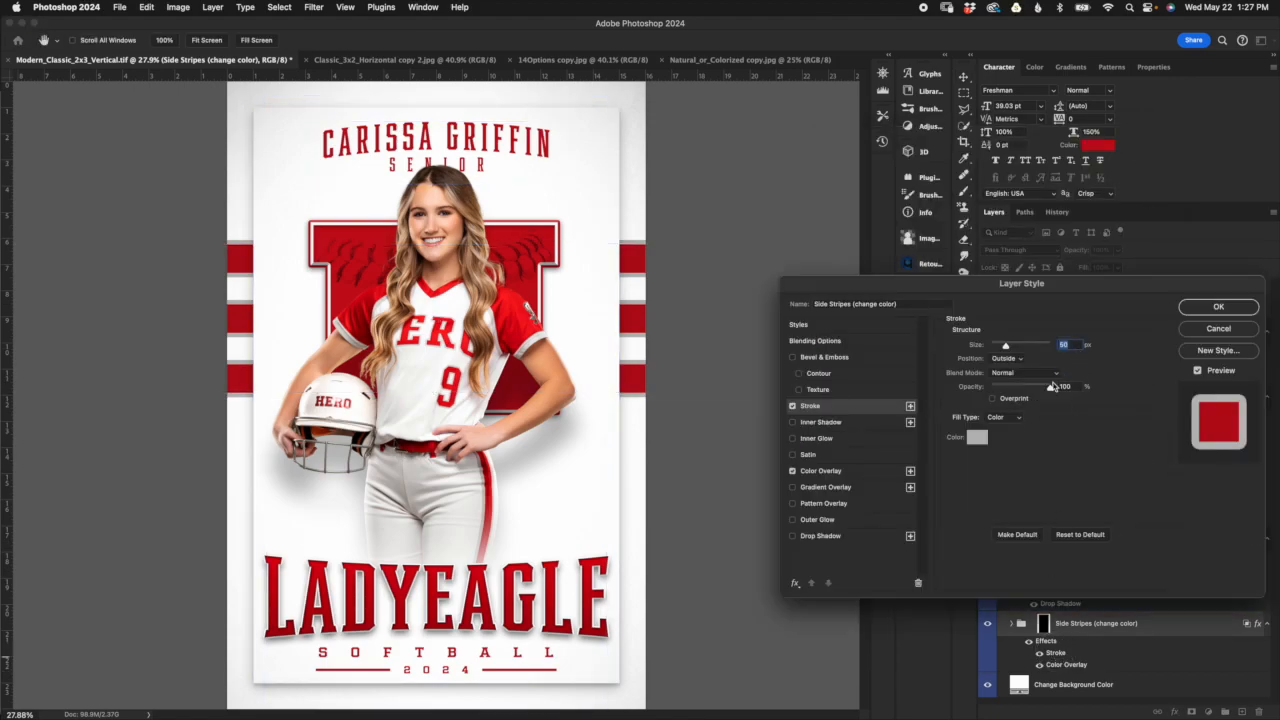
{"action": "left_click", "coordinate": [977, 438]}
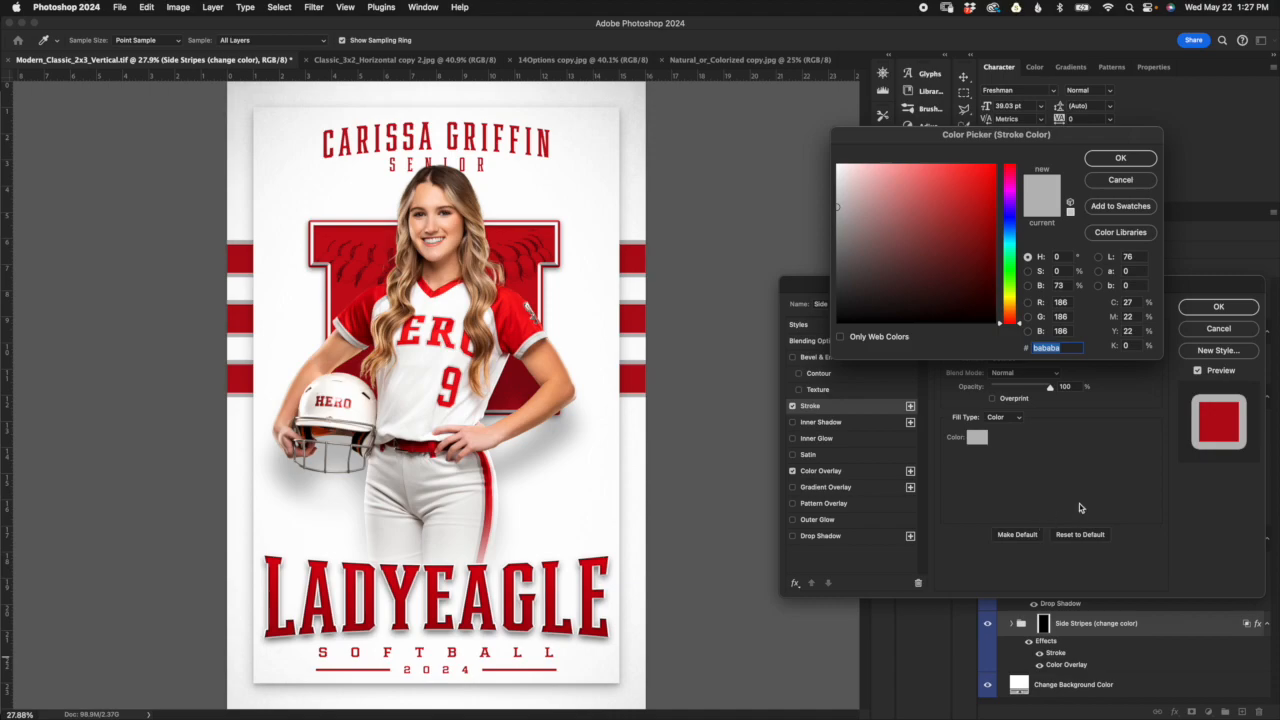
{"action": "type", "text": "b60a17"}
{"action": "left_click", "coordinate": [1127, 161]}
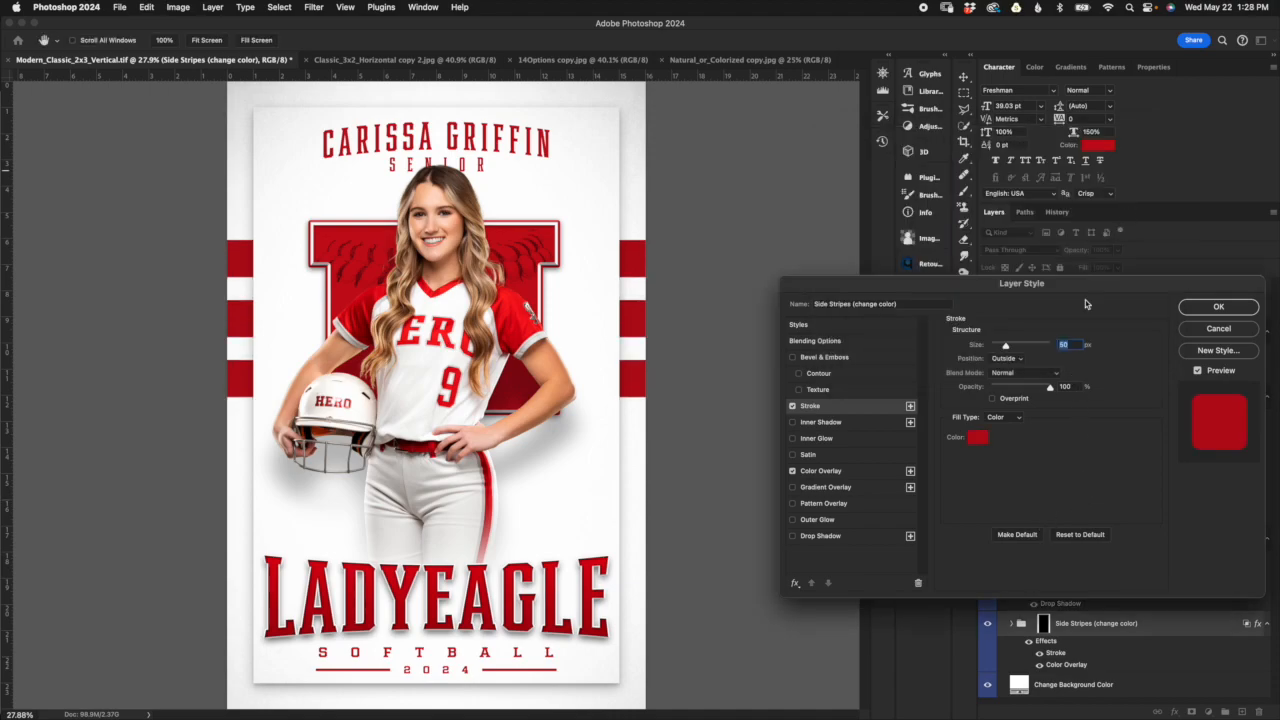
{"action": "left_click_drag", "start_coordinate": [1006, 347], "coordinate": [1017, 356]}
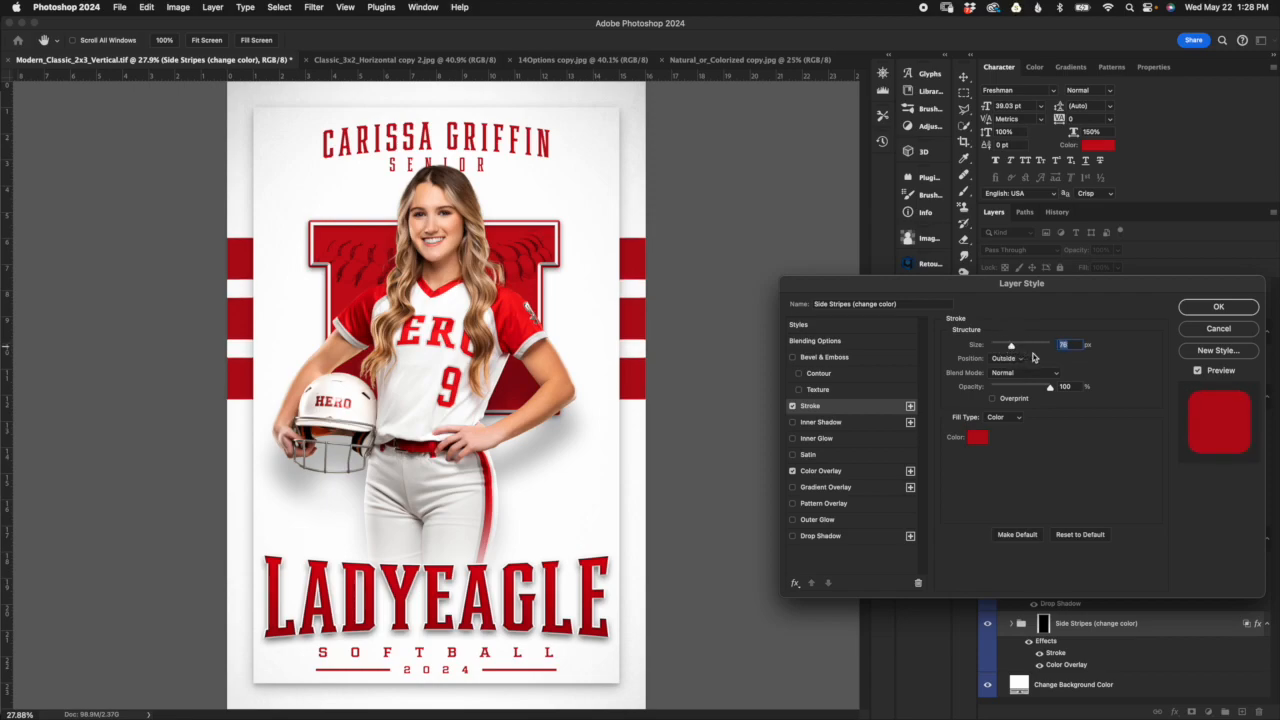
{"action": "left_click", "coordinate": [1216, 331]}
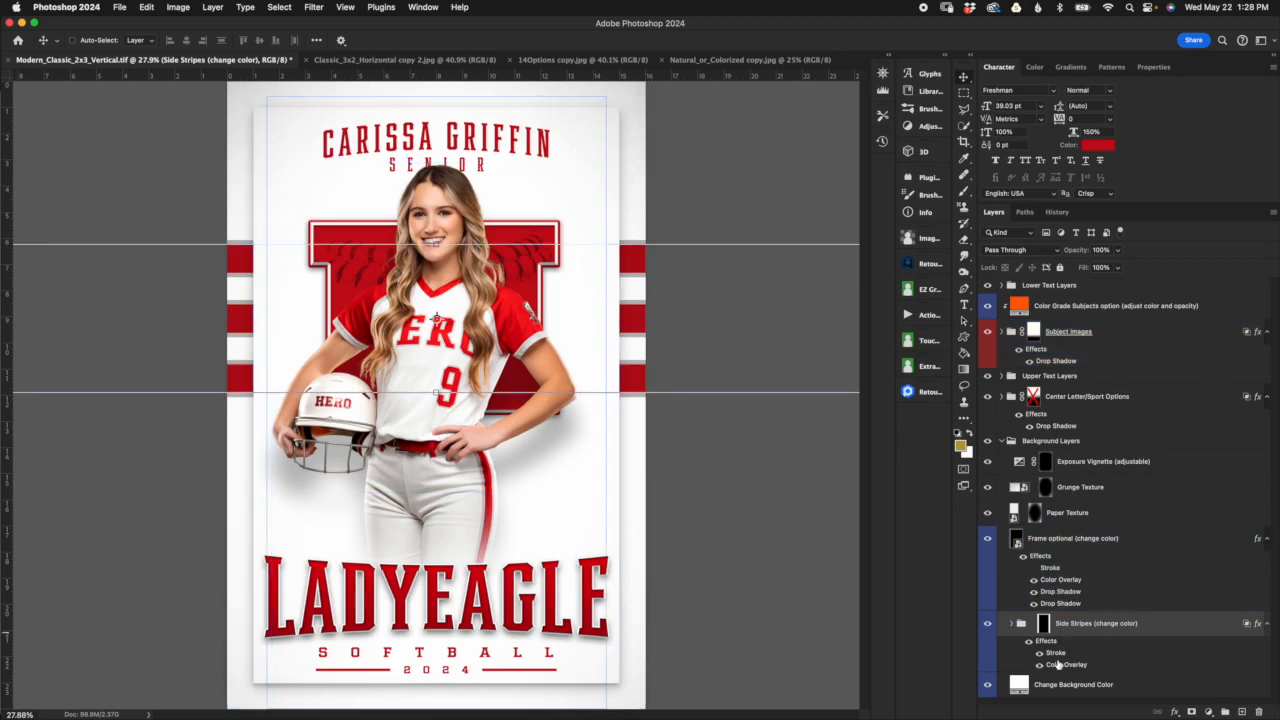
Step: Turn off the Stroke and Color Overlay effects of the Side Stripes group and expand it to show the individual stripes
{"action": "left_click", "coordinate": [1039, 652]}
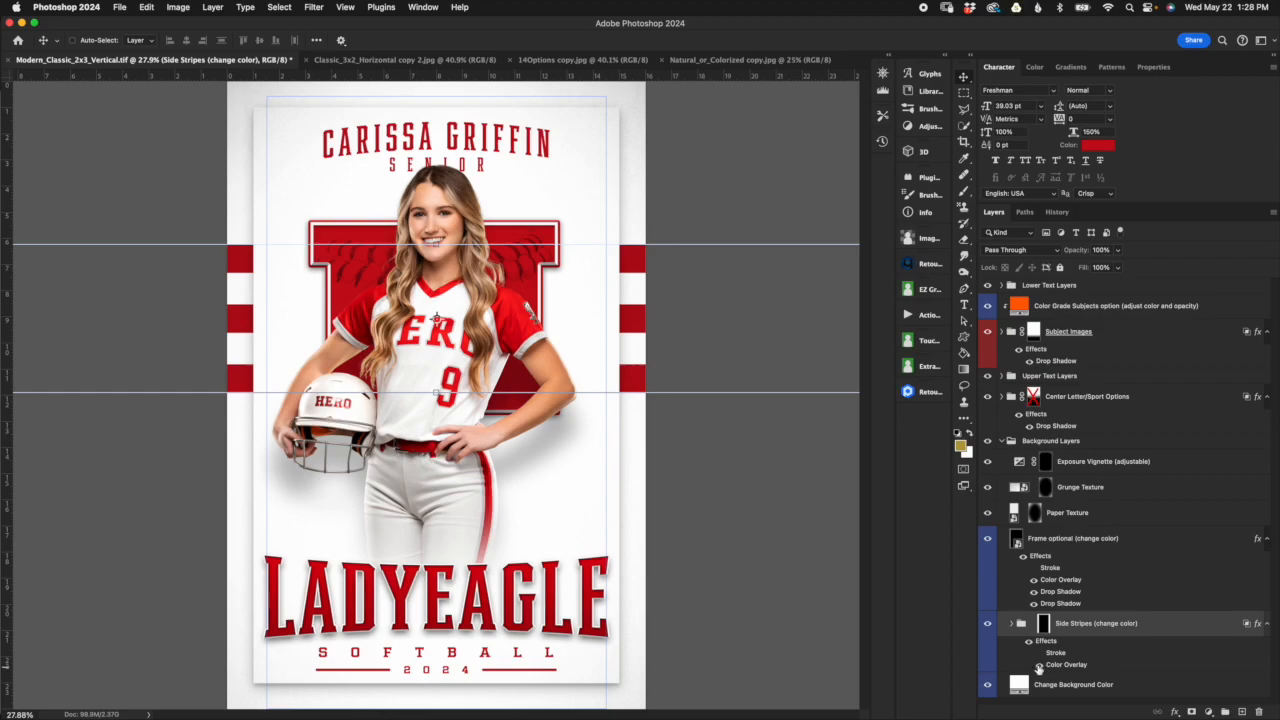
{"action": "left_click", "coordinate": [1040, 666]}
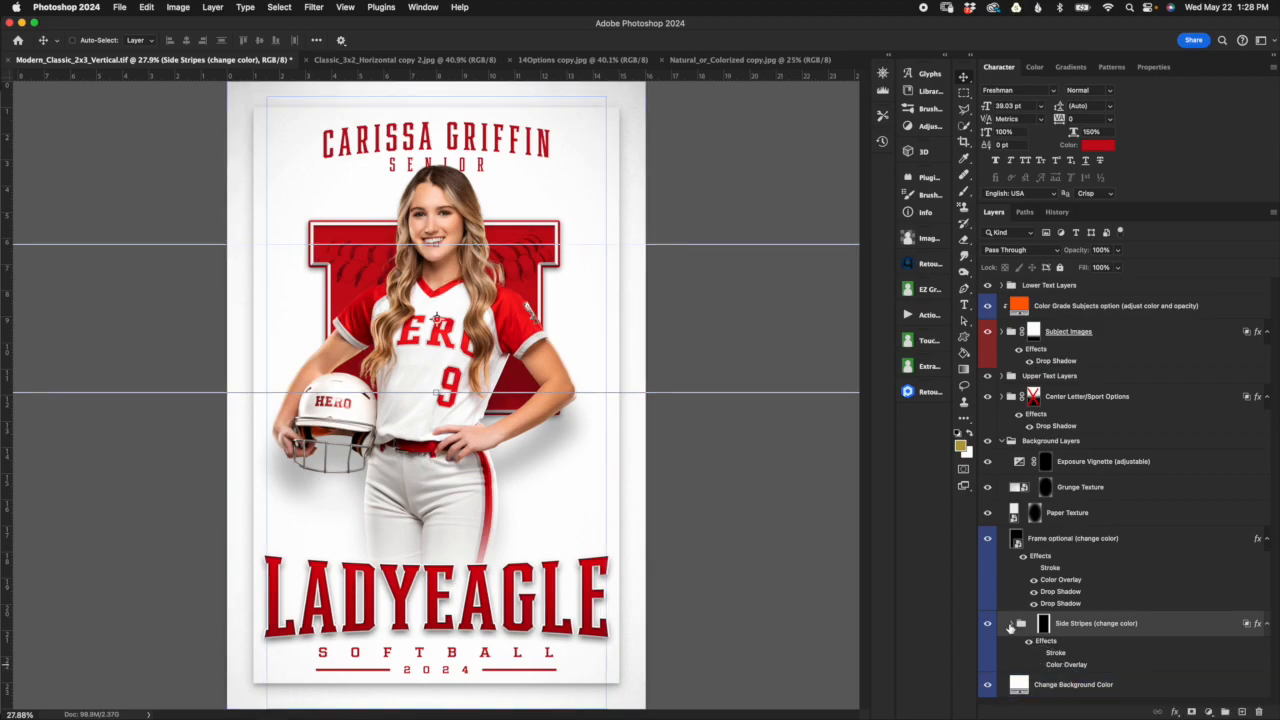
{"action": "left_click", "coordinate": [1014, 624]}
{"action": "scroll", "coordinate": [1030, 520], "scroll_direction": "down", "scroll_amount": 3}
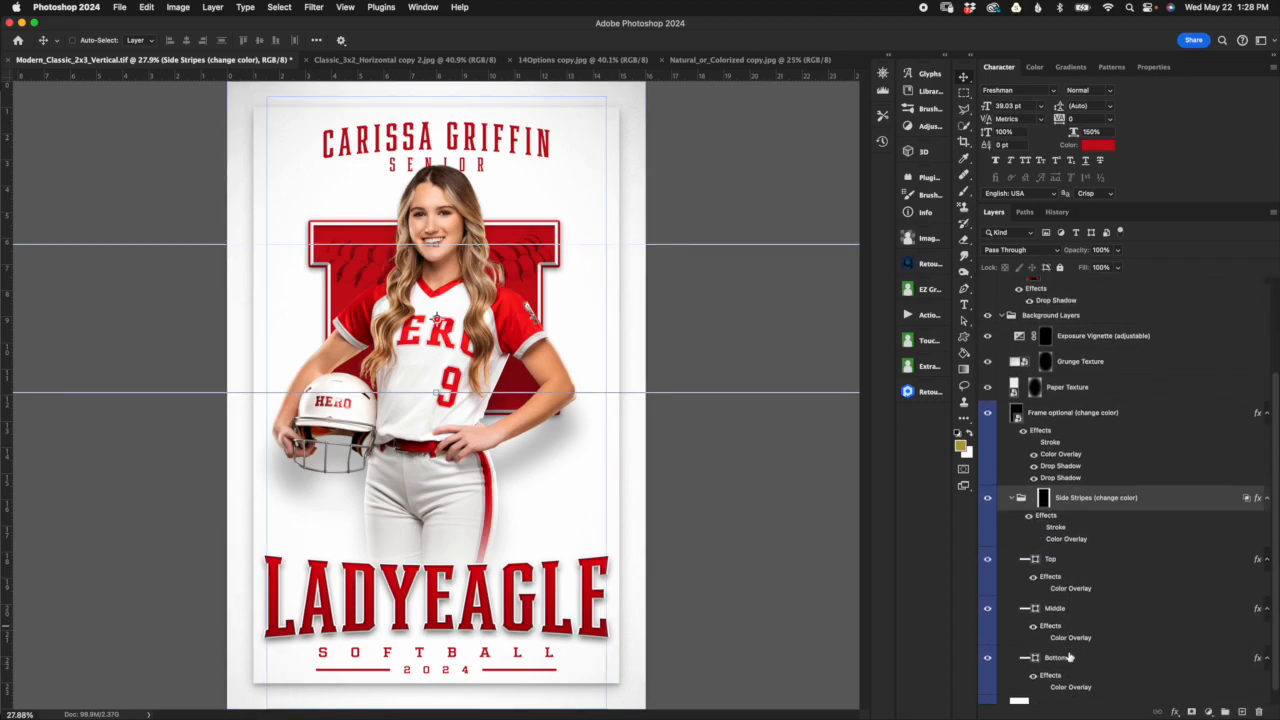
{"action": "left_click", "coordinate": [1039, 522]}
{"action": "left_click", "coordinate": [1058, 546]}
{"action": "left_click", "coordinate": [1039, 523]}
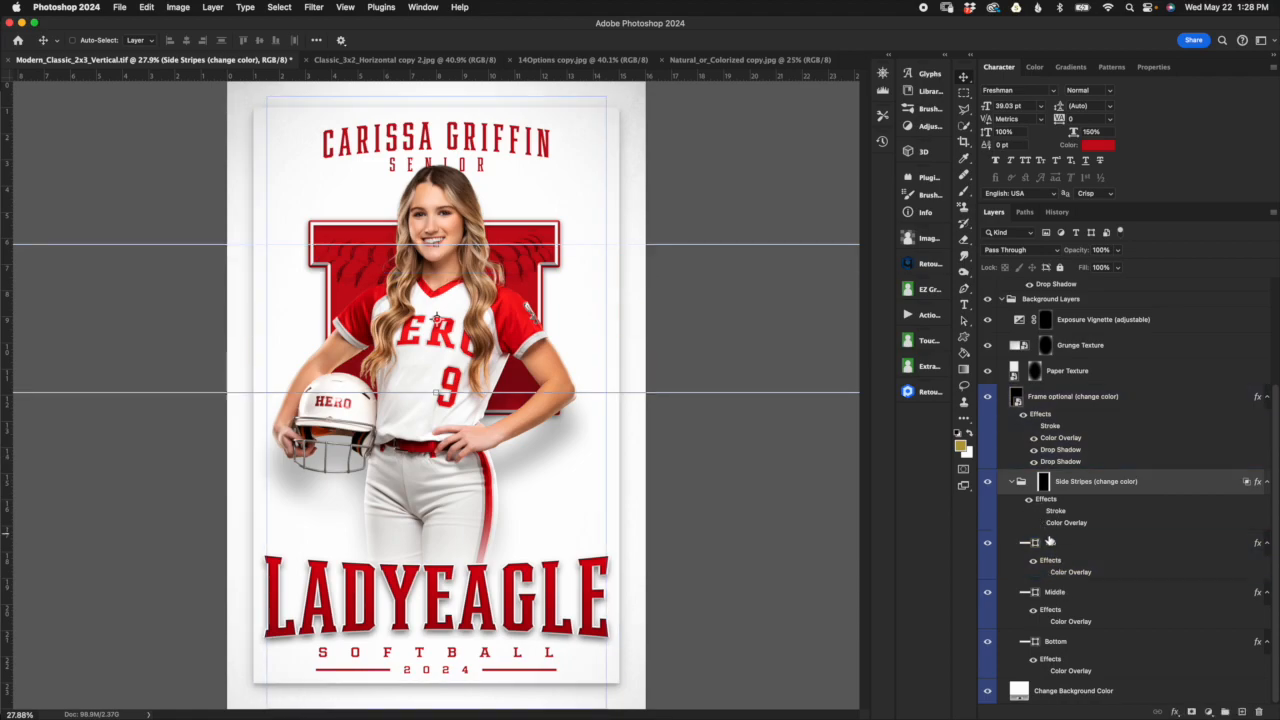
Step: Turn on the Color Overlay effect of the Top, Middle and Bottom stripe layers individually
{"action": "left_click", "coordinate": [1044, 573]}
{"action": "left_click", "coordinate": [1044, 621]}
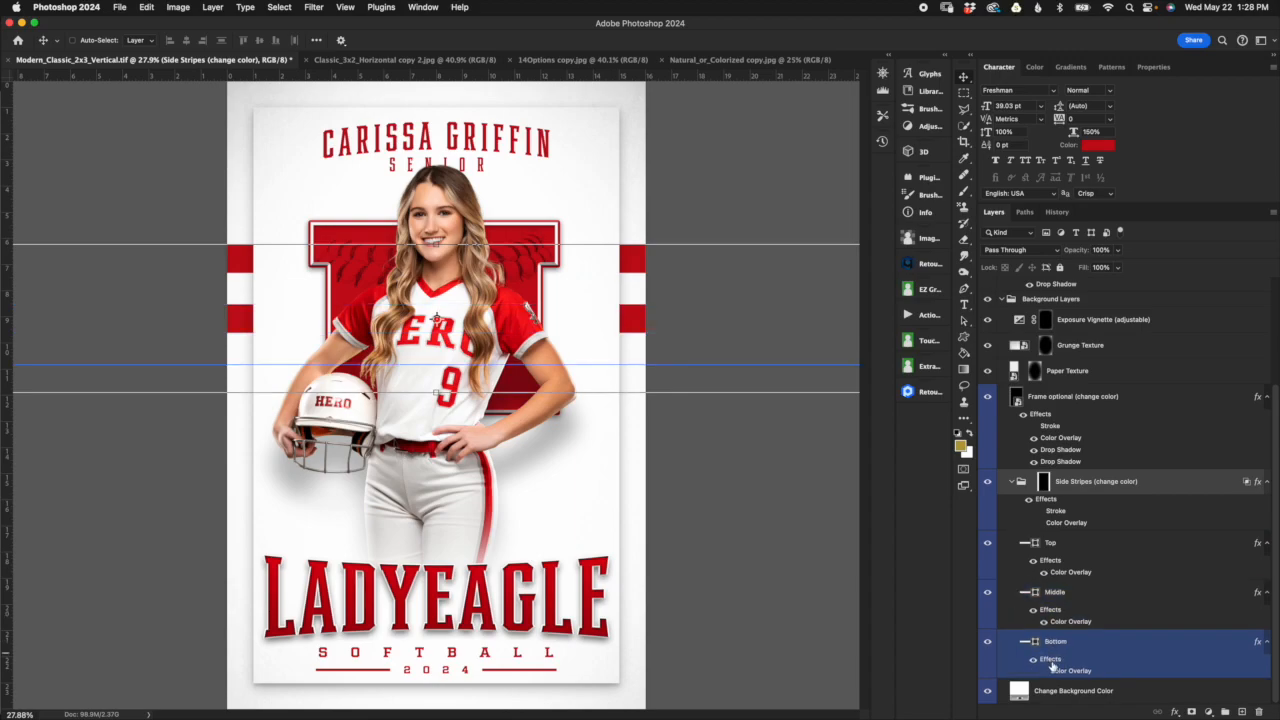
{"action": "left_click", "coordinate": [1050, 642]}
{"action": "left_click", "coordinate": [1044, 671]}
{"action": "left_click", "coordinate": [1073, 690]}
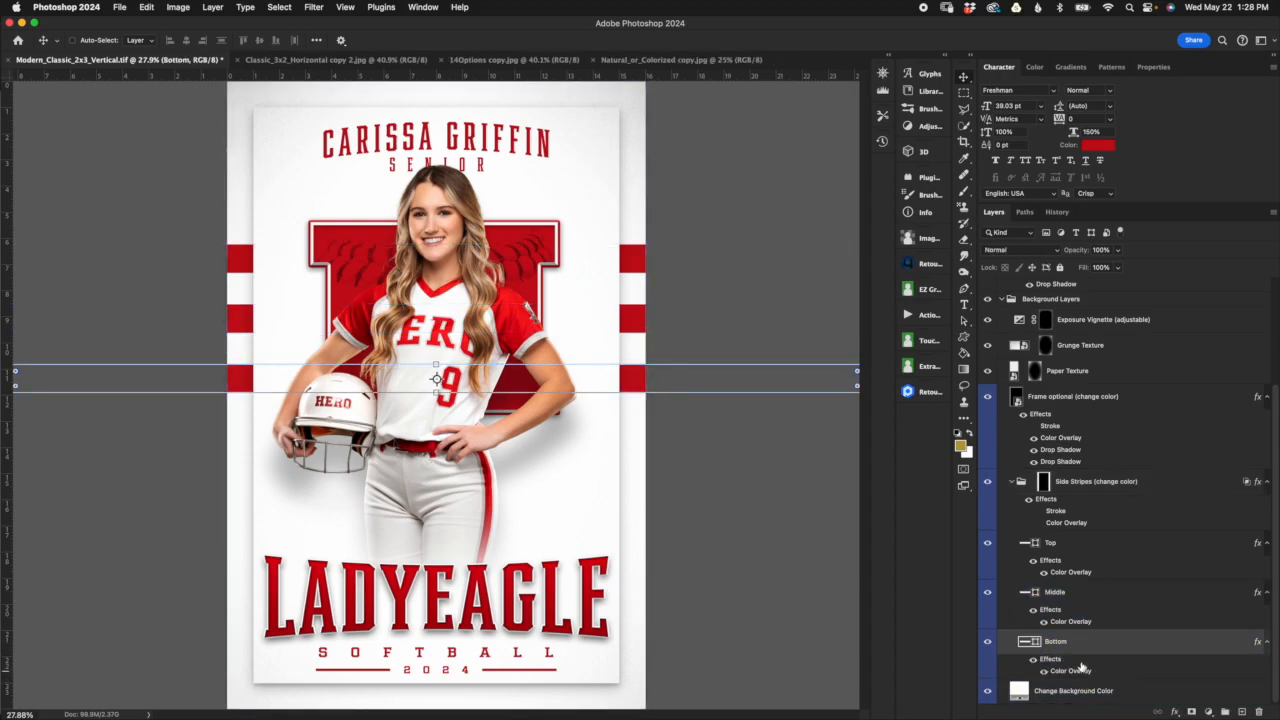
Step: Try gray #727272 as the Middle stripe's overlay color and discard the change
{"action": "double_click", "coordinate": [1080, 622]}
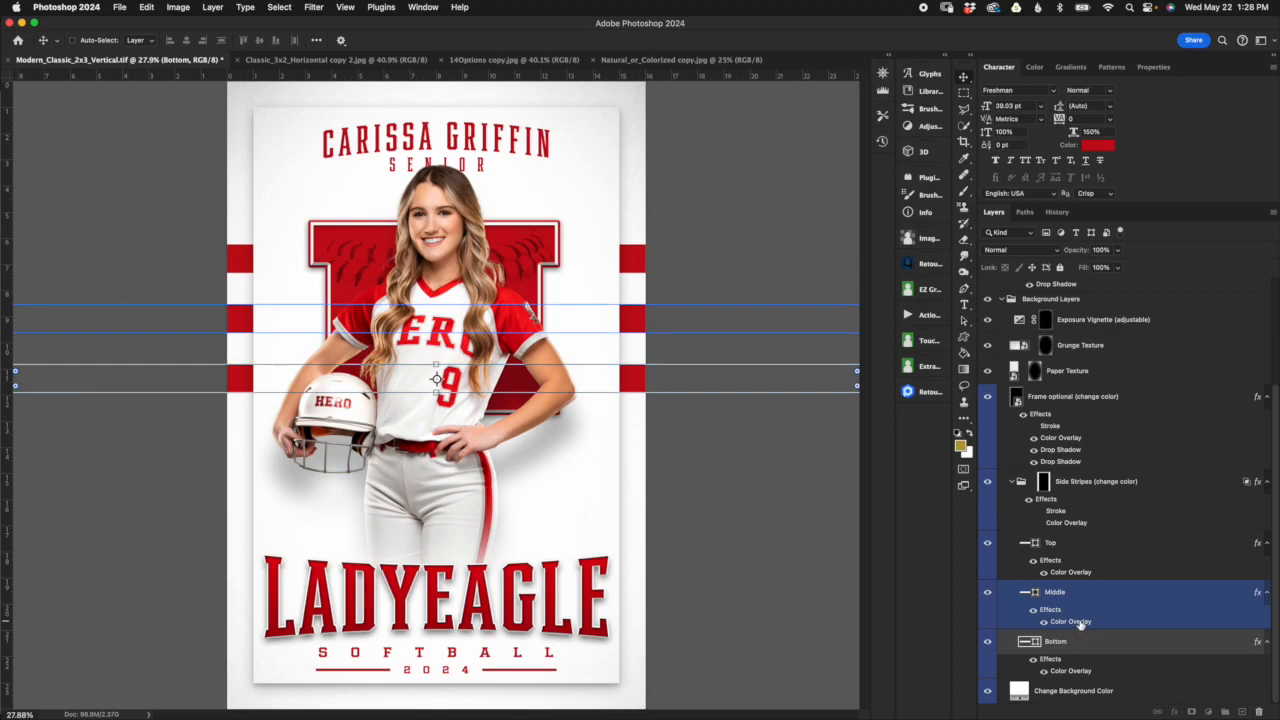
{"action": "left_click", "coordinate": [1074, 347]}
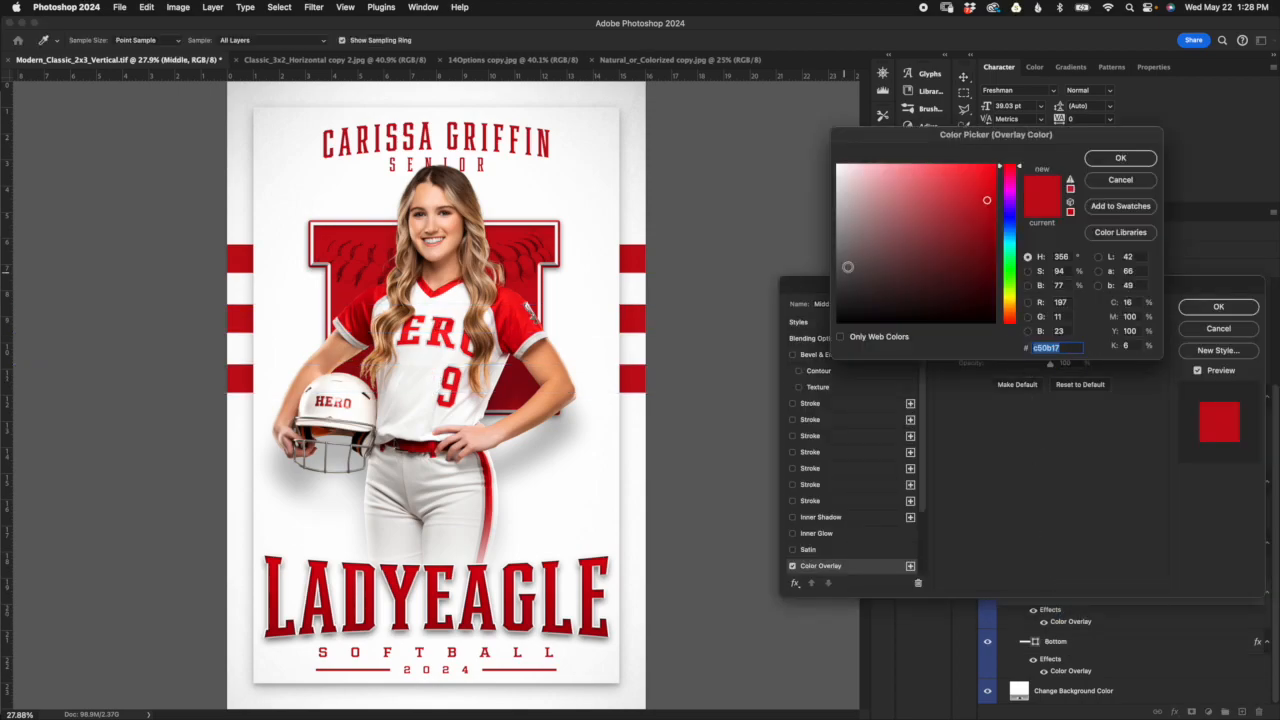
{"action": "left_click", "coordinate": [838, 251]}
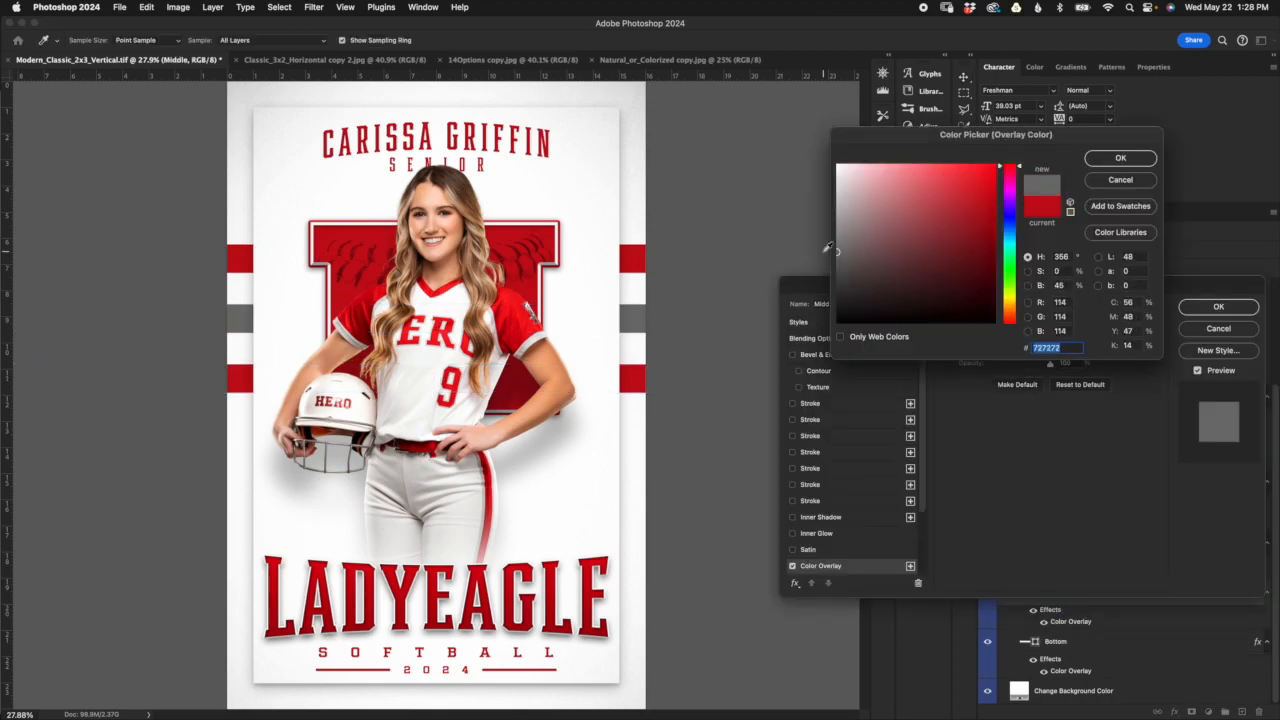
{"action": "left_click", "coordinate": [1120, 180]}
{"action": "left_click", "coordinate": [1213, 332]}
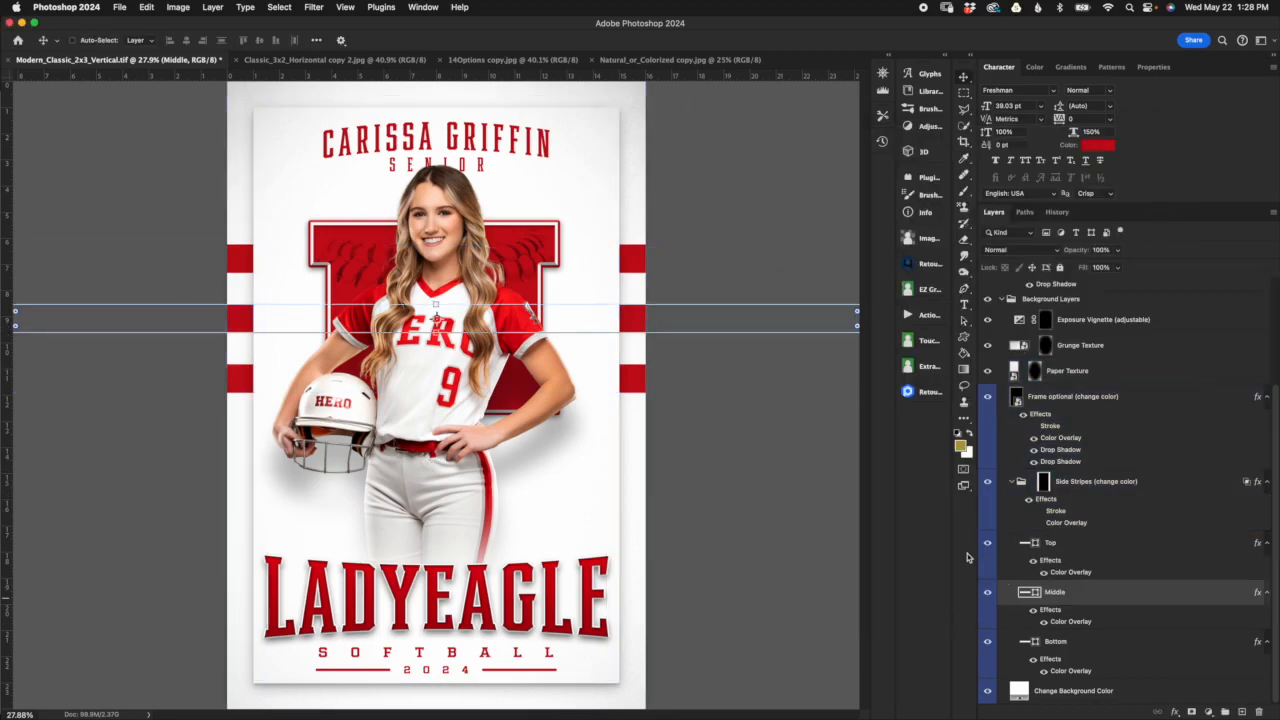
Step: Collapse the Side Stripes group, and hide the optional frame layer and show it again
{"action": "left_click", "coordinate": [1018, 481]}
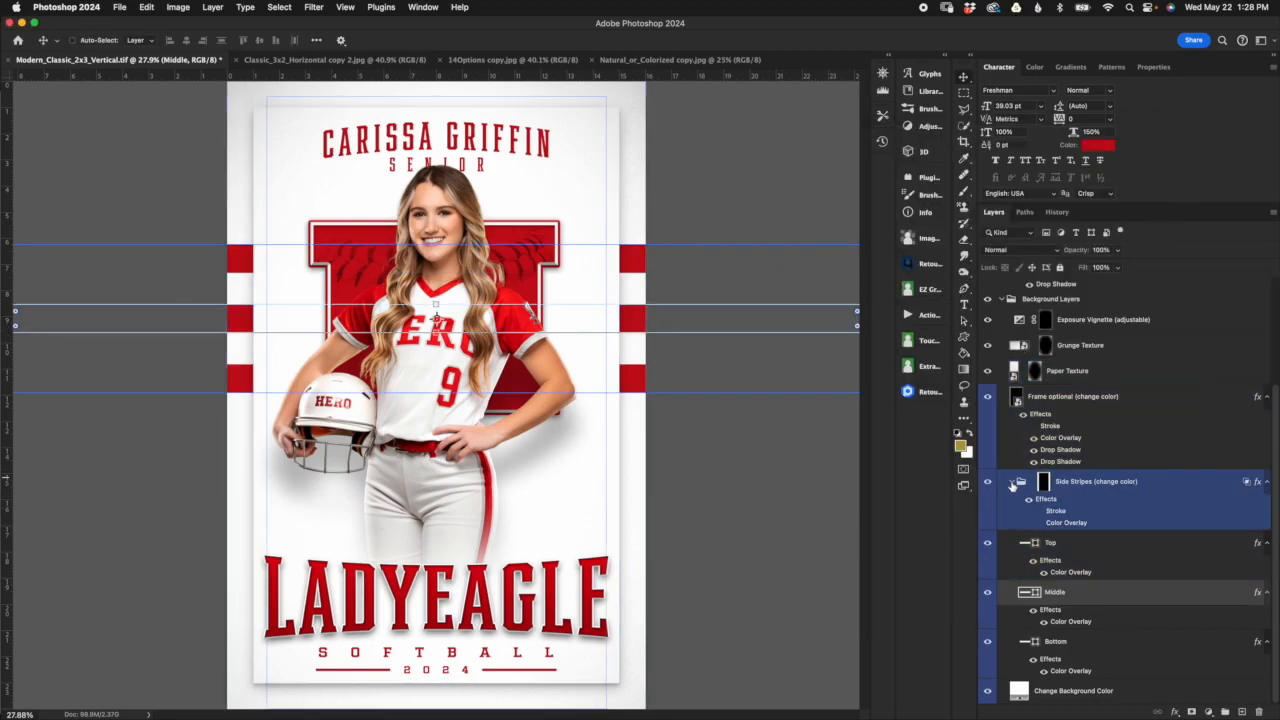
{"action": "left_click", "coordinate": [1012, 482]}
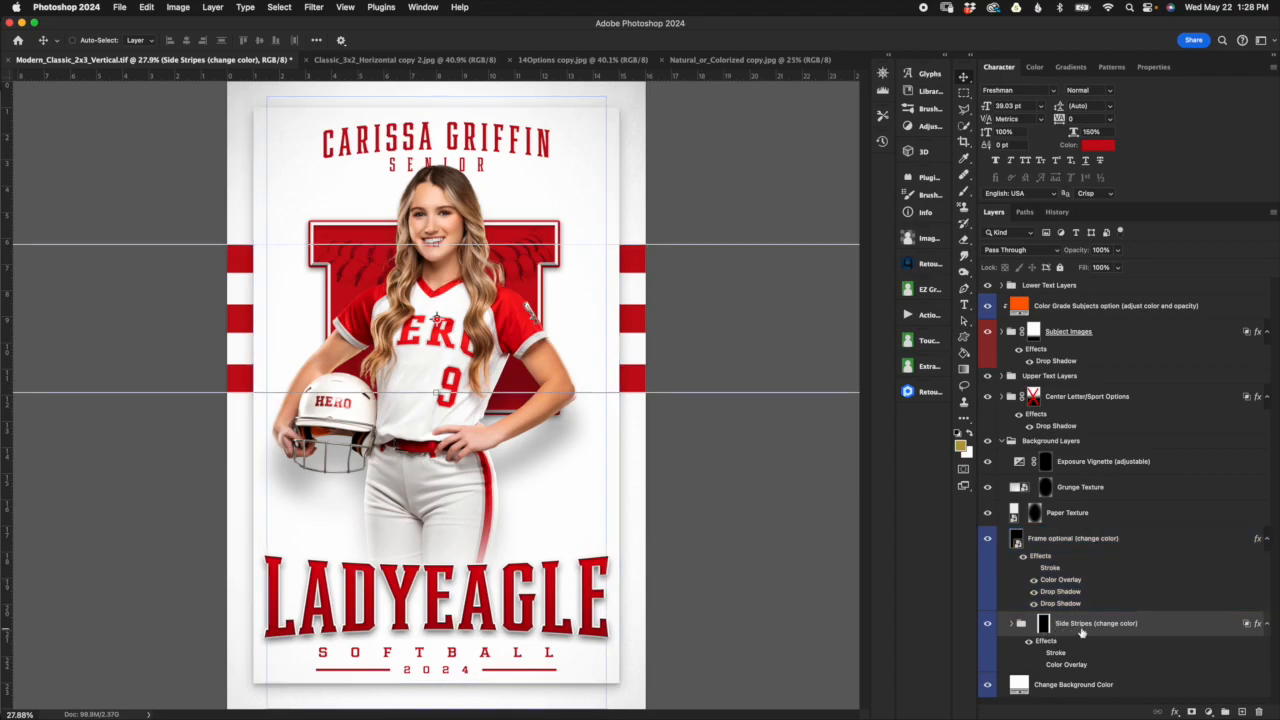
{"action": "left_click", "coordinate": [1122, 568]}
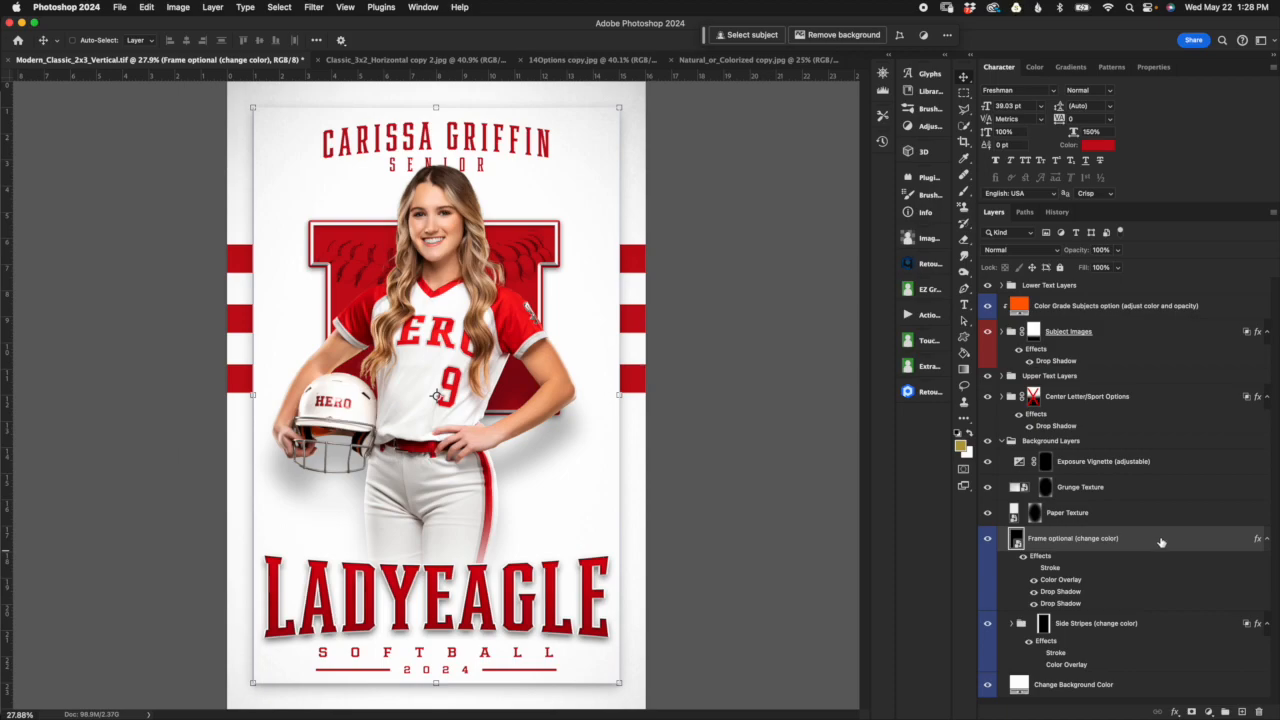
{"action": "left_click", "coordinate": [988, 540]}
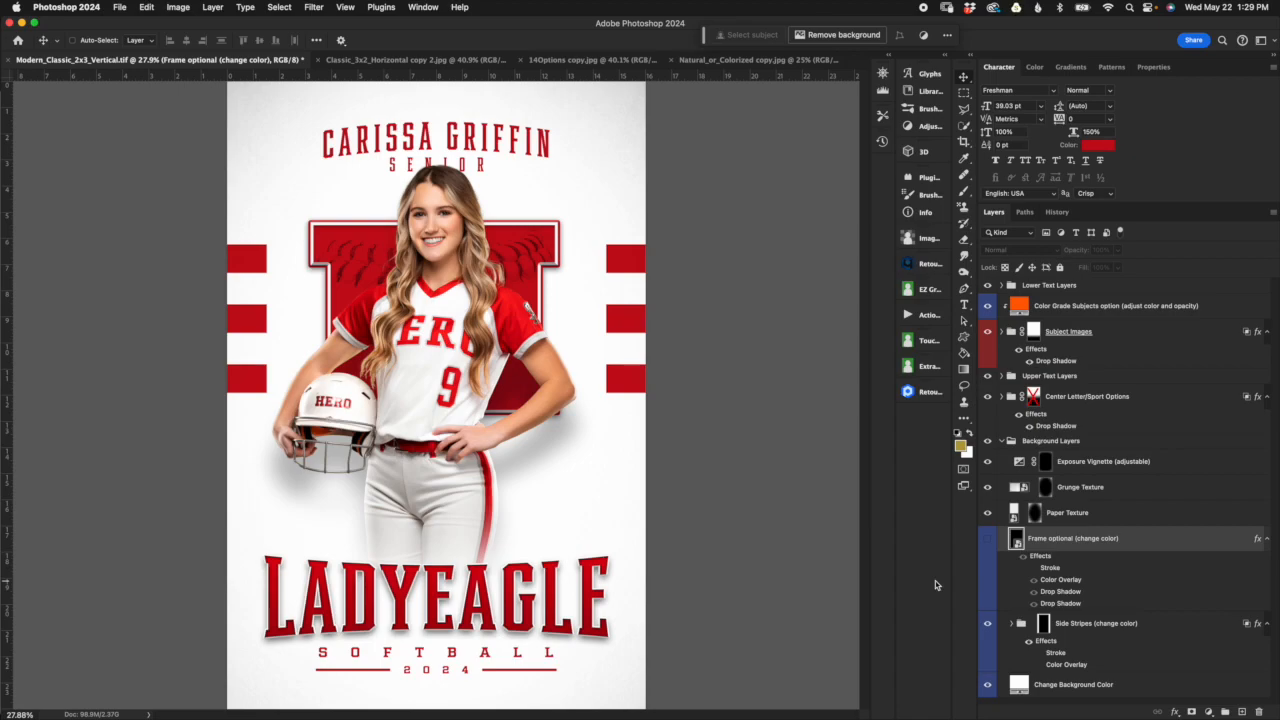
{"action": "left_click", "coordinate": [987, 539]}
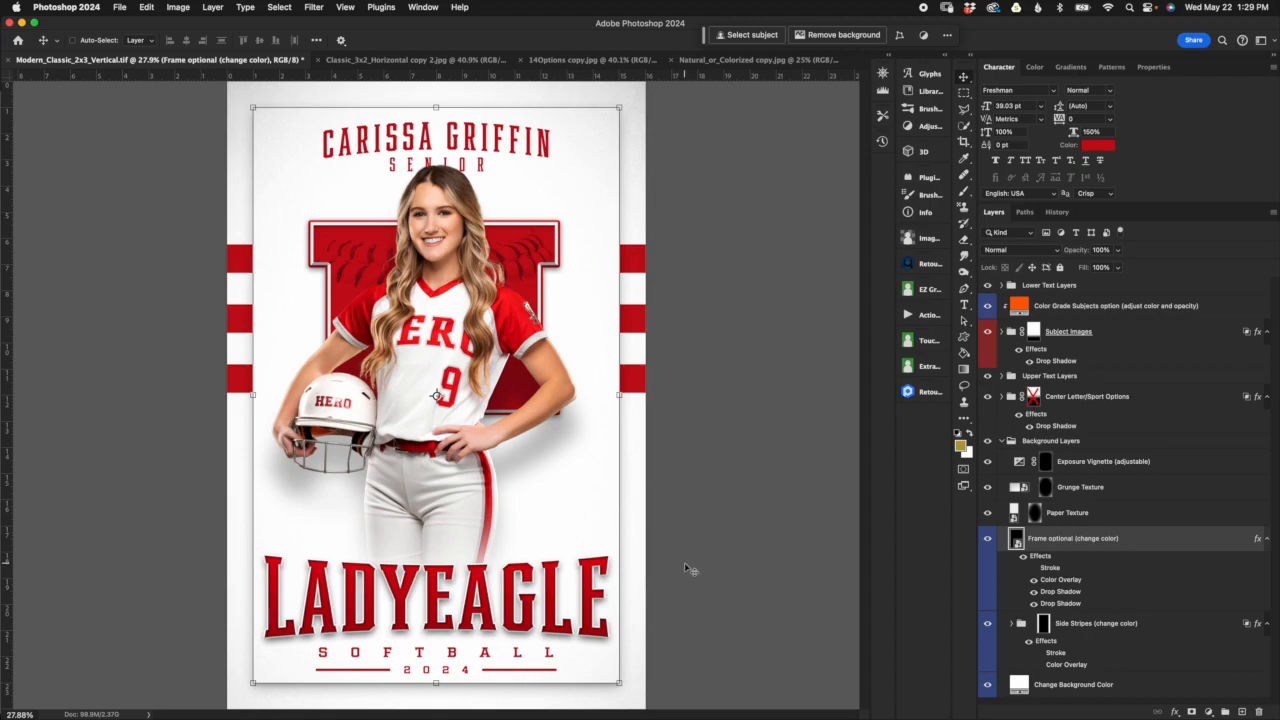
Step: Preview a 5:7 crop of the poster with the Crop tool and return to the Move tool without cropping
{"action": "left_click", "coordinate": [966, 142]}
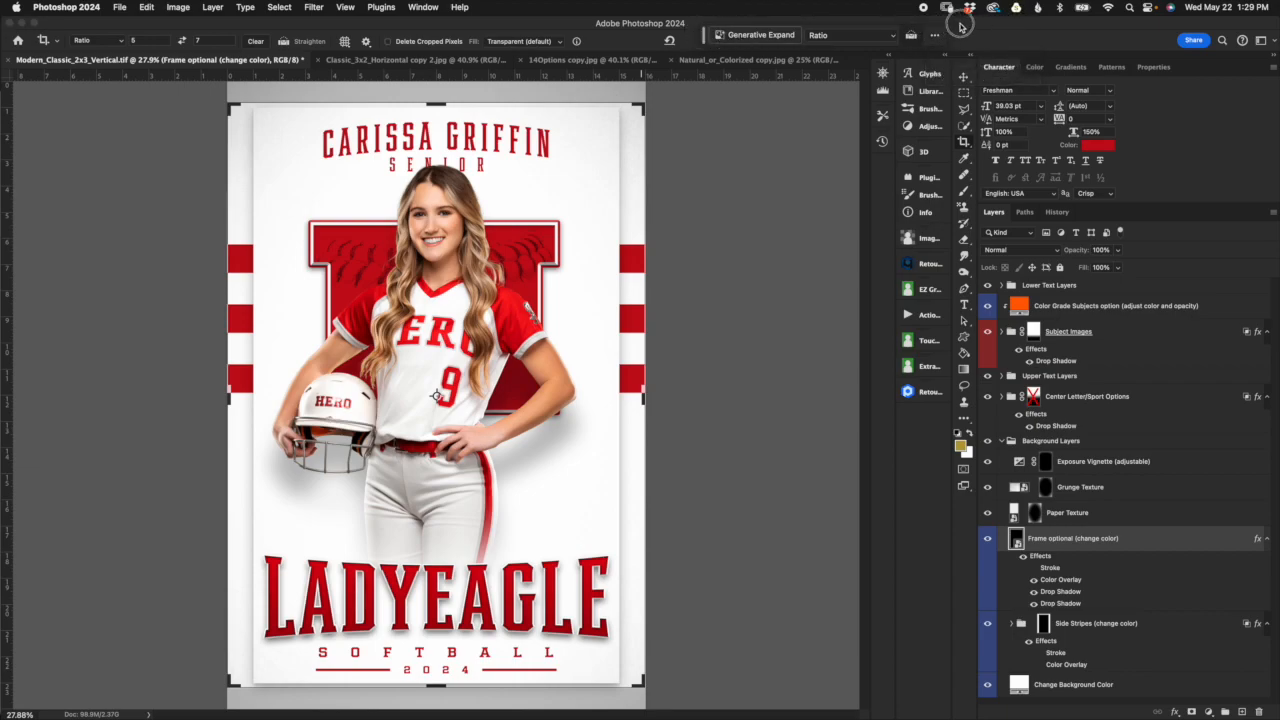
{"action": "left_click_drag", "start_coordinate": [704, 37], "coordinate": [760, 47]}
{"action": "left_click", "coordinate": [963, 77]}
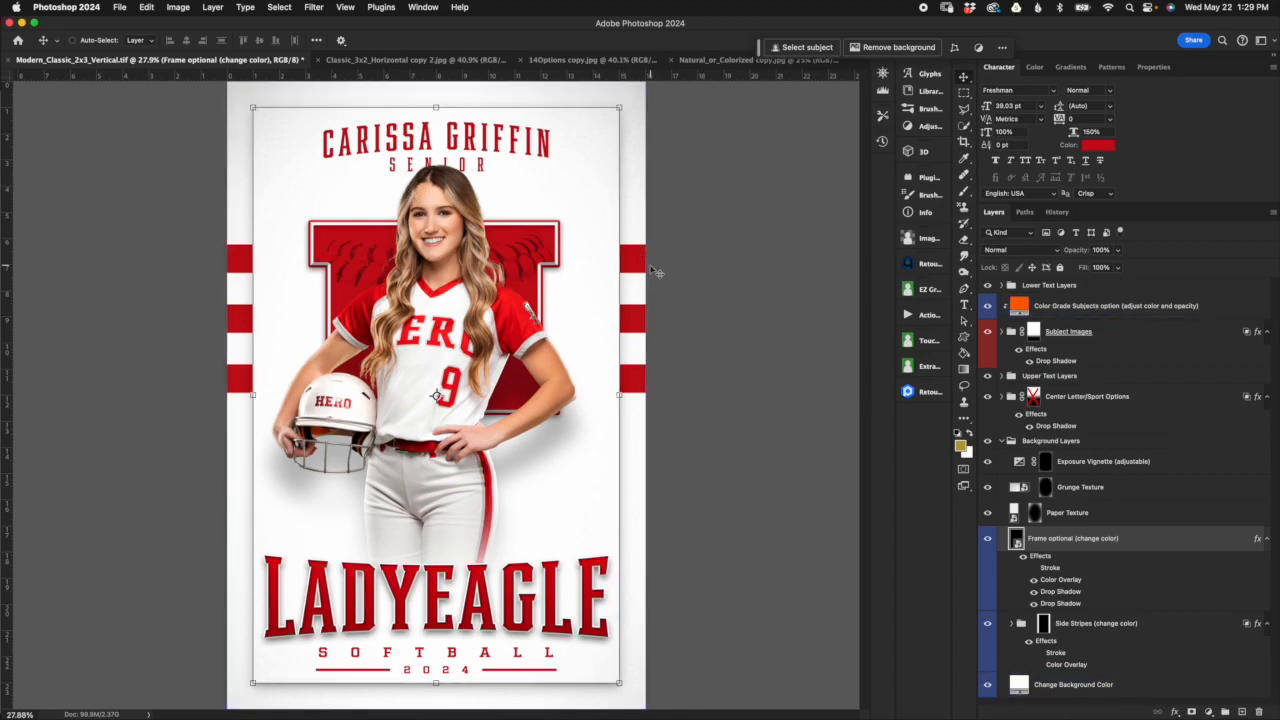
Step: Hide the frame layer to compare the side stripes without it, and show the frame again
{"action": "left_click", "coordinate": [987, 540]}
{"action": "left_click", "coordinate": [1090, 645]}
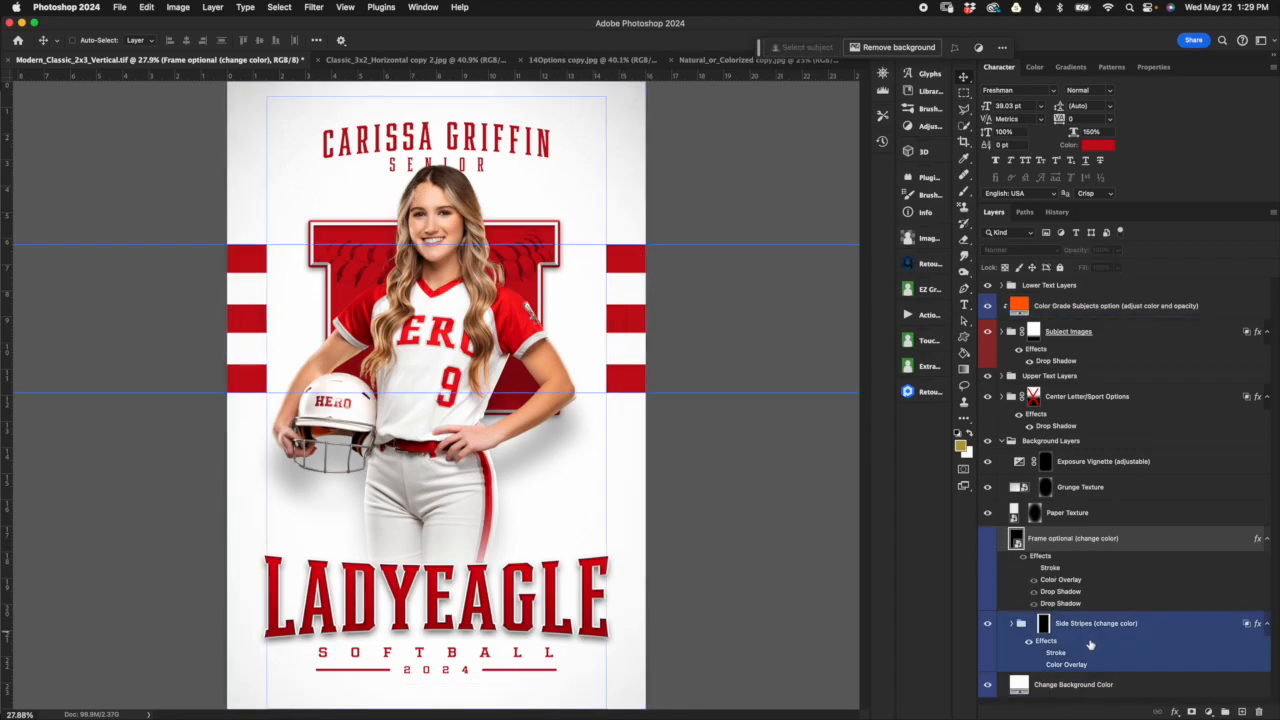
{"action": "left_click", "coordinate": [989, 540]}
{"action": "left_click", "coordinate": [1018, 540]}
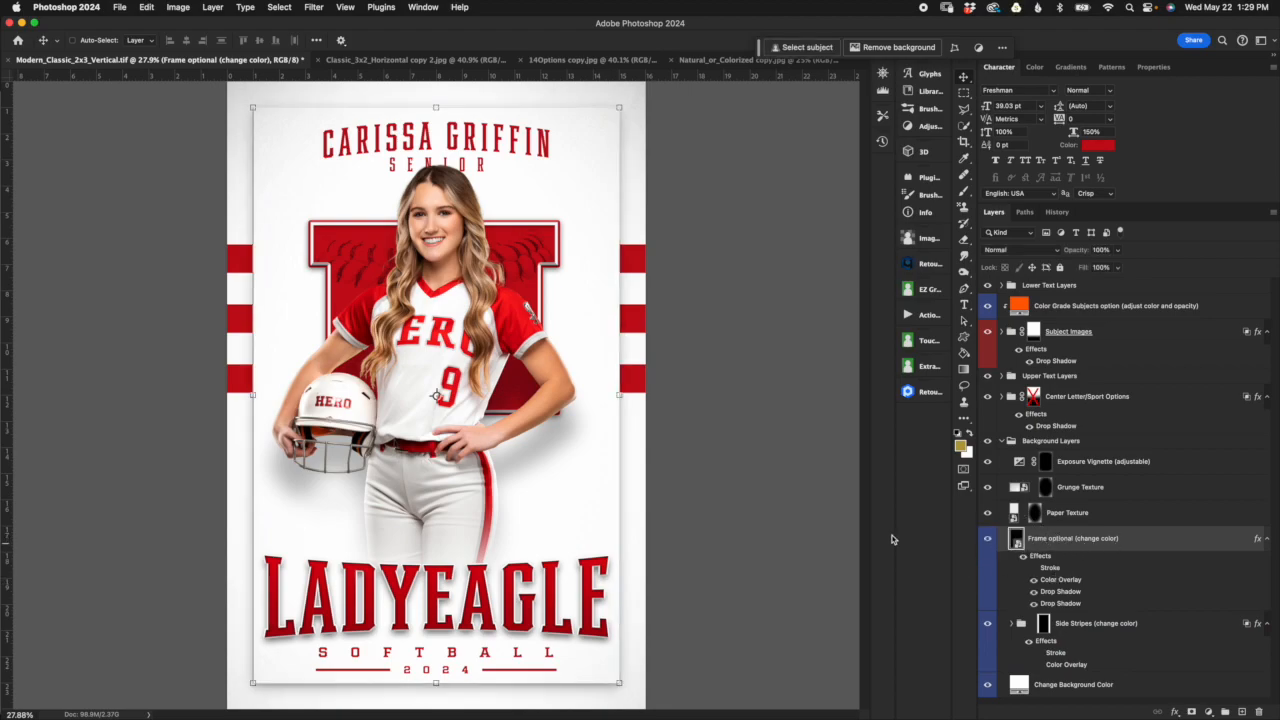
Step: Stretch the frame outward on both sides past the canvas edges, to a scale of about 105.5%, and apply the transform
{"action": "left_click", "coordinate": [620, 394]}
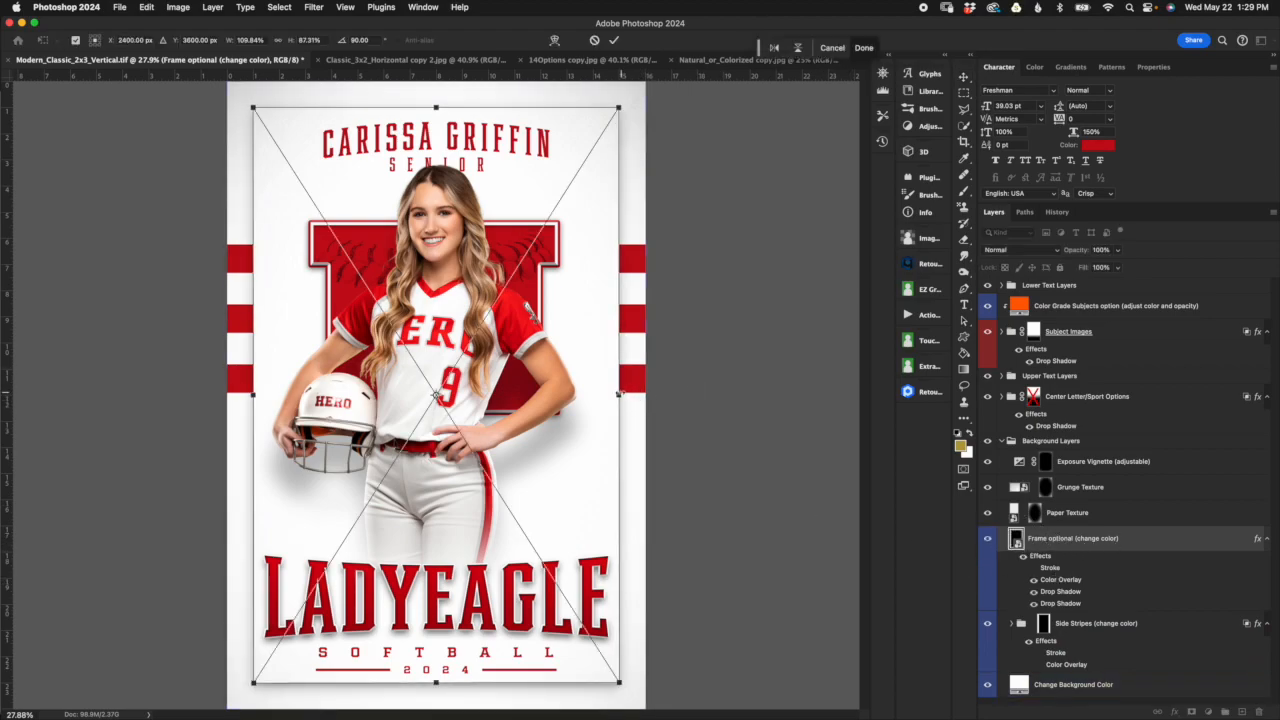
{"action": "left_click_drag", "start_coordinate": [619, 395], "coordinate": [655, 394]}
{"action": "left_click_drag", "start_coordinate": [251, 393], "coordinate": [214, 394]}
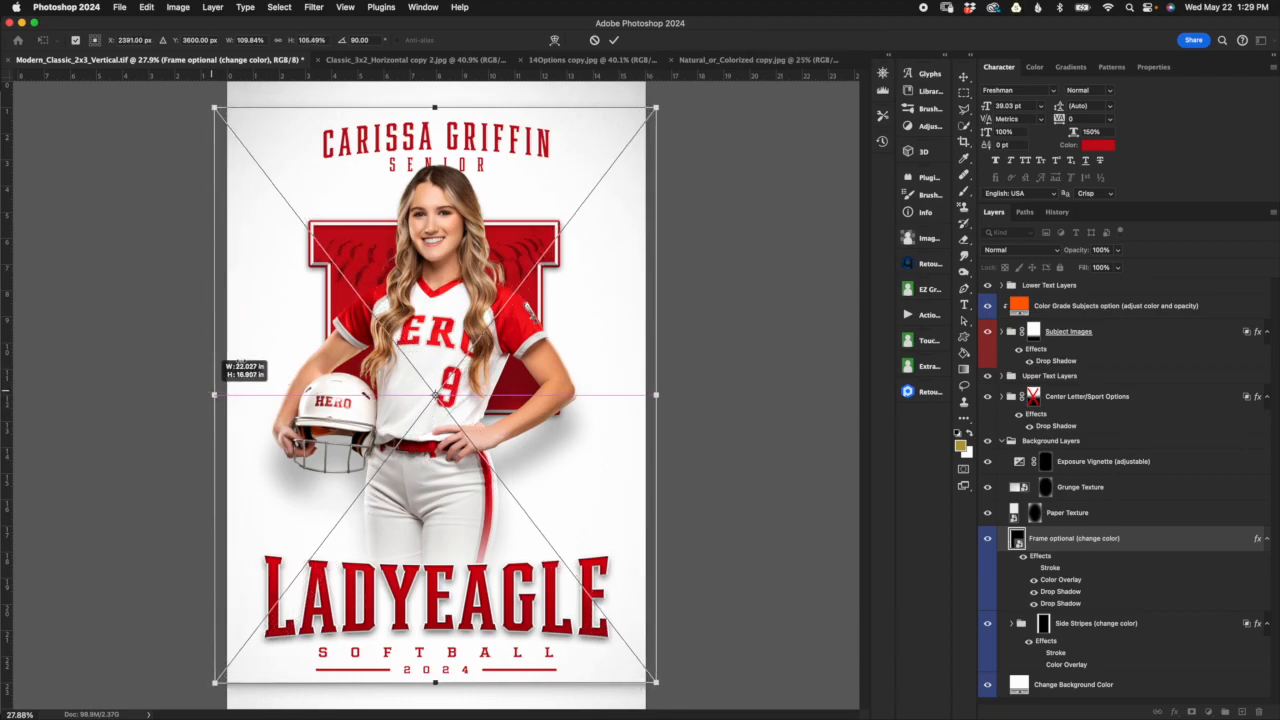
{"action": "left_click", "coordinate": [614, 40]}
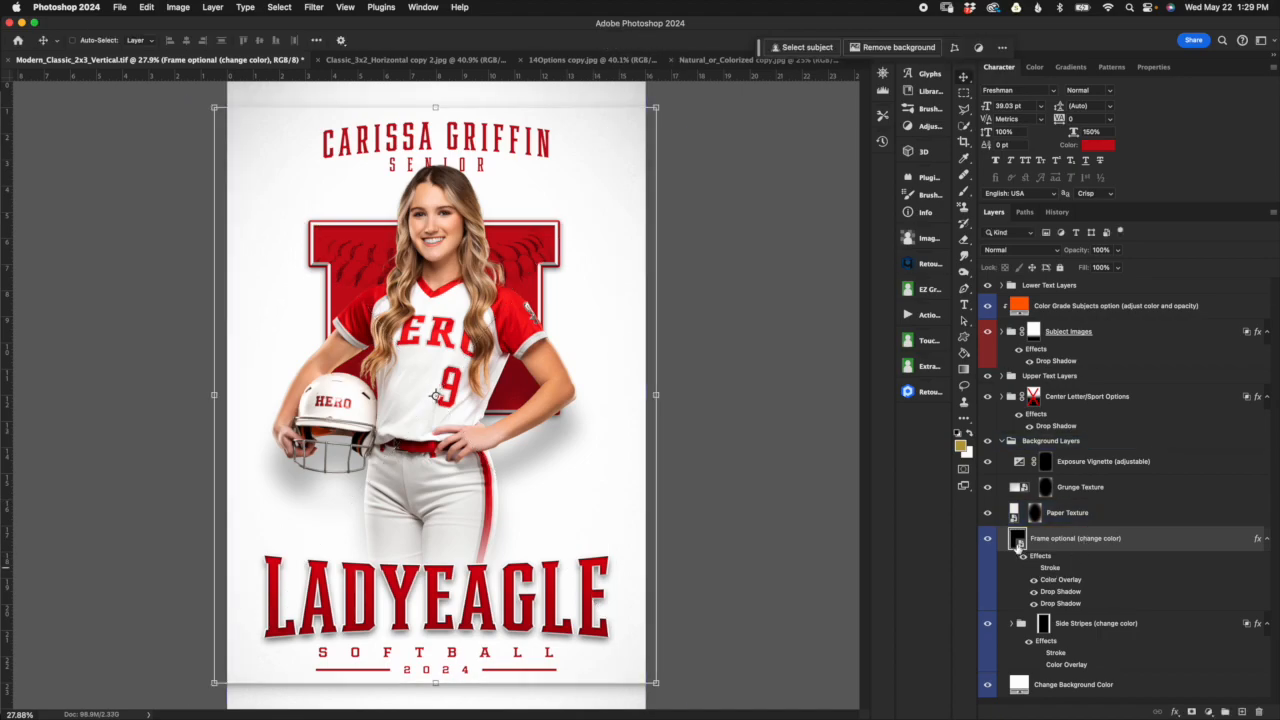
Step: Try moving the frame layer below the Side Stripes group, and undo both the reordering and the frame stretch
{"action": "left_click_drag", "start_coordinate": [1017, 541], "coordinate": [1018, 678]}
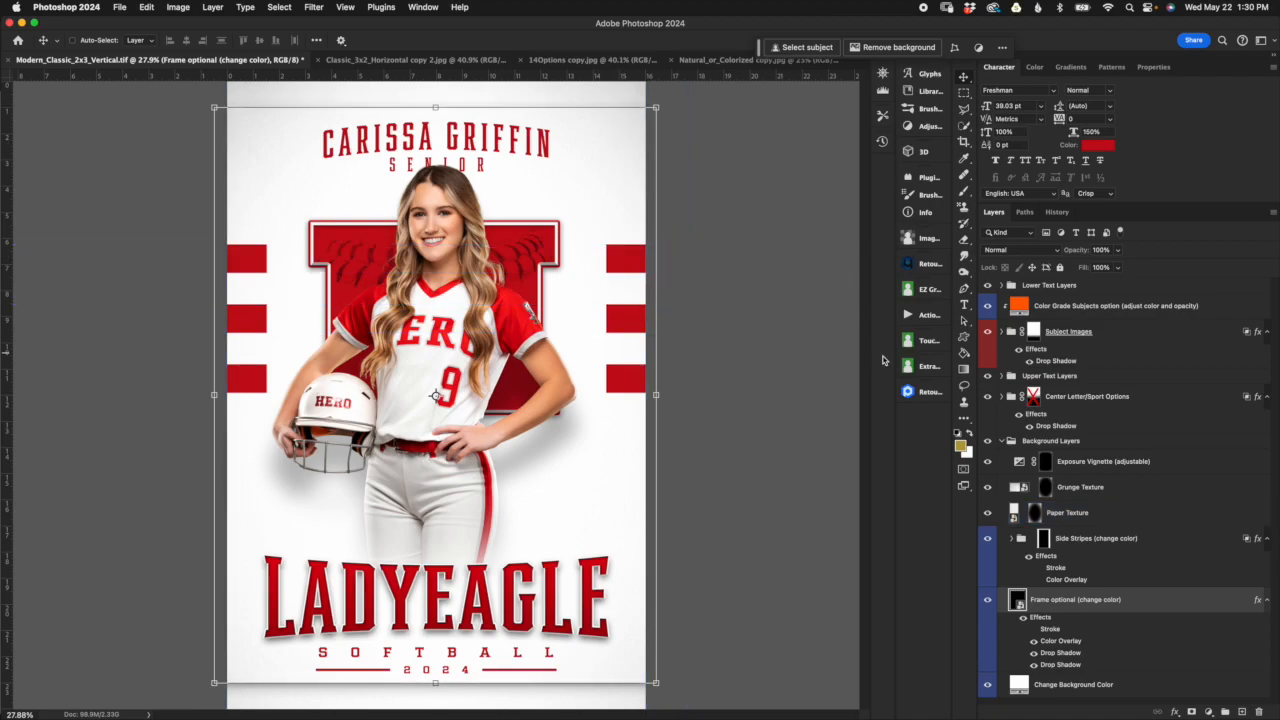
{"action": "key", "text": "super+bracketright"}
{"action": "key", "text": "super+z"}
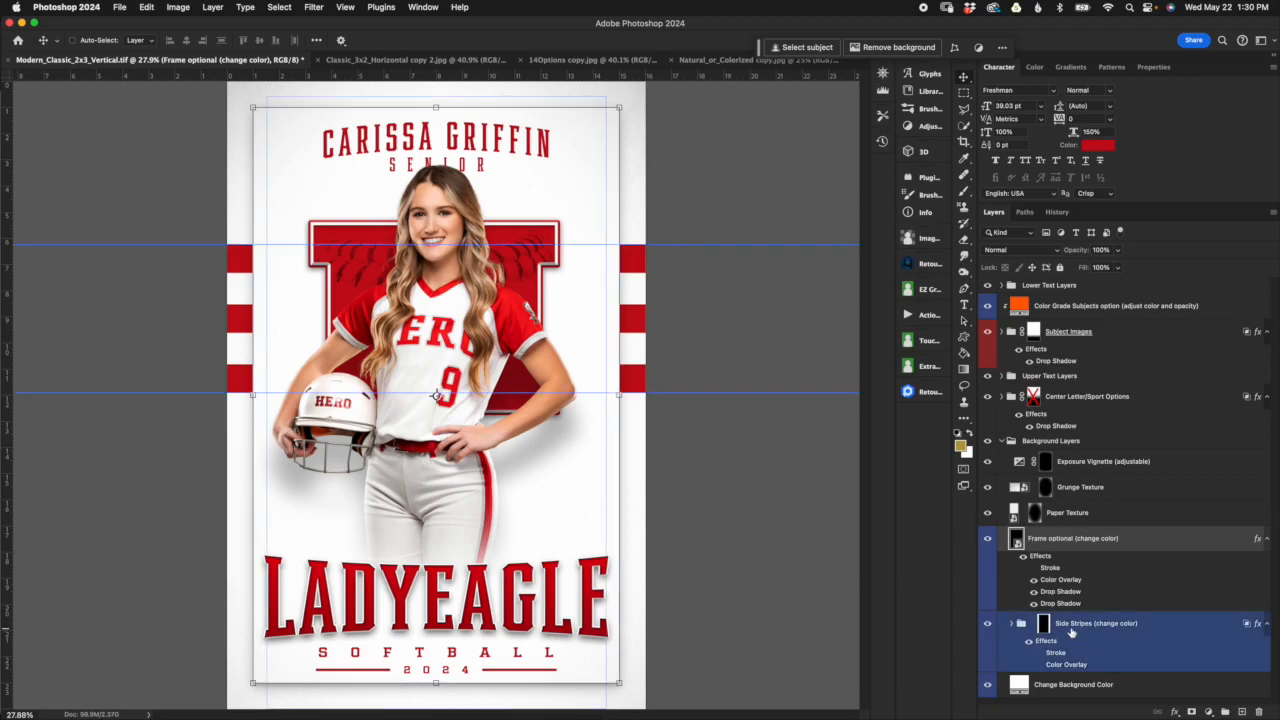
Step: Hide the frame layer, select the Side Stripes mask, and toggle the mask's link to the group, leaving it unlinked
{"action": "left_click", "coordinate": [988, 539]}
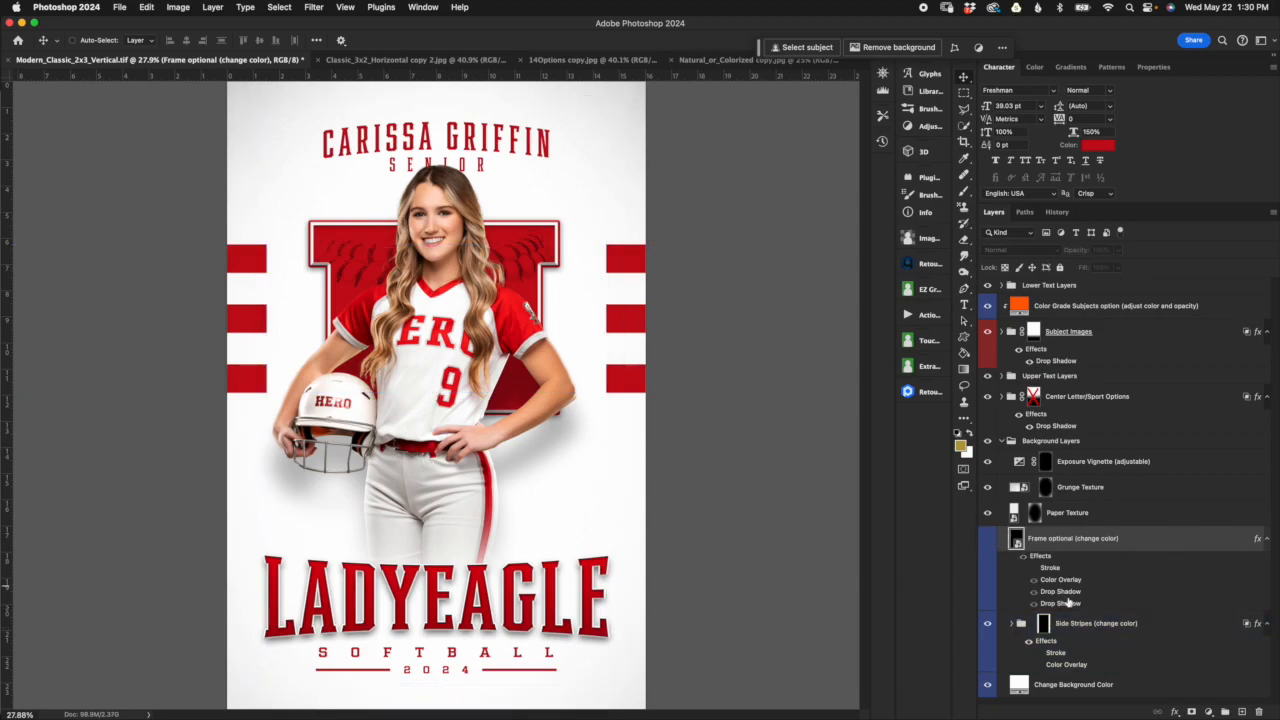
{"action": "left_click", "coordinate": [1169, 628]}
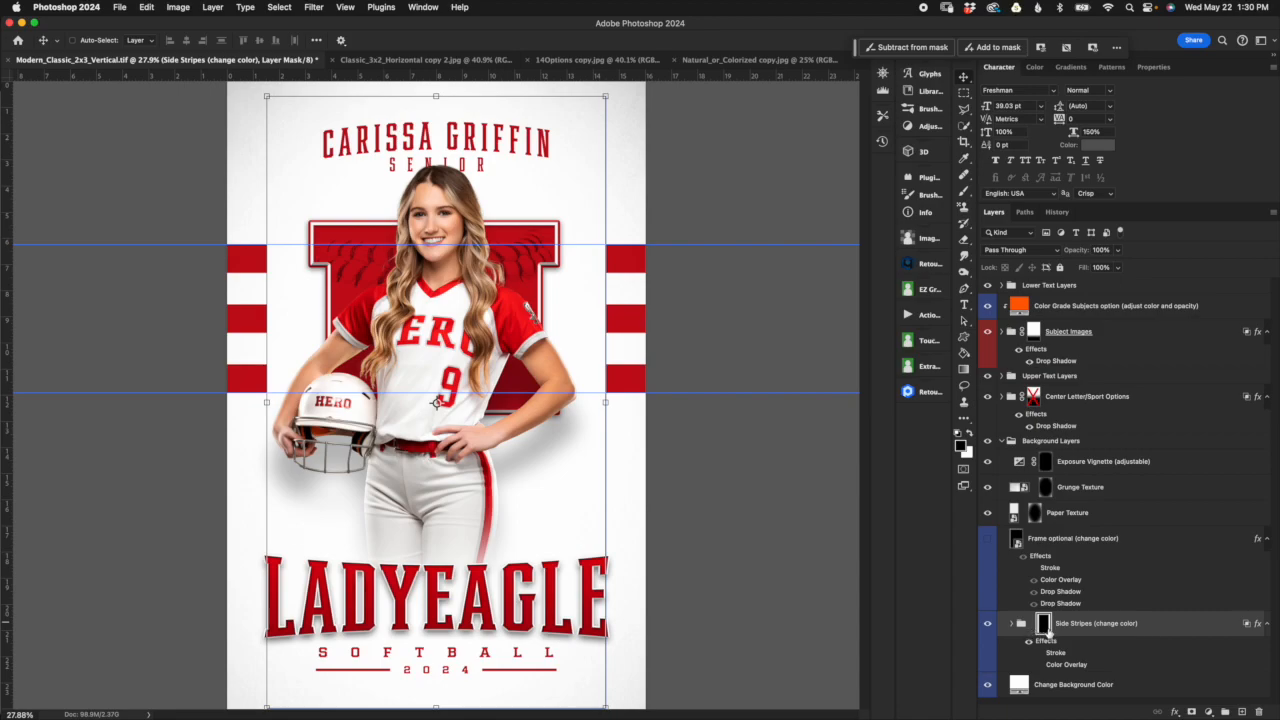
{"action": "left_click", "coordinate": [1031, 626]}
{"action": "left_click", "coordinate": [1034, 627]}
{"action": "left_click", "coordinate": [1032, 626]}
{"action": "left_click", "coordinate": [1033, 626]}
{"action": "left_click", "coordinate": [1033, 626]}
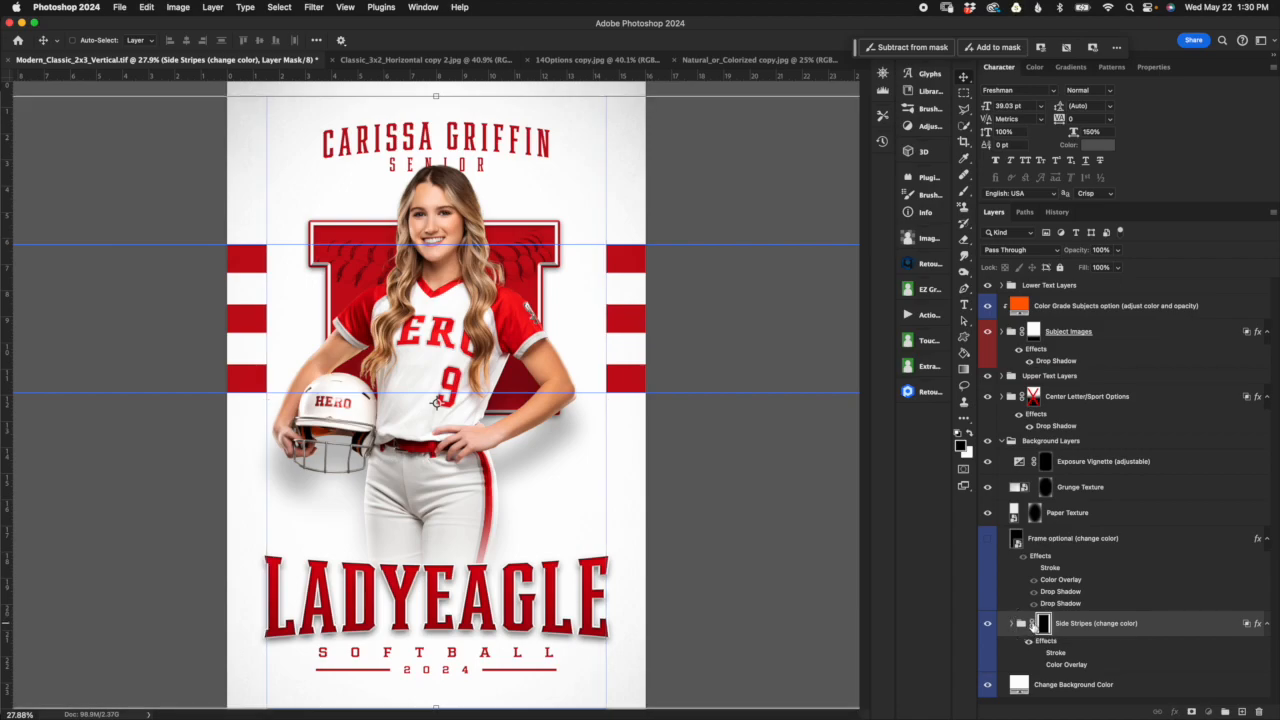
{"action": "left_click", "coordinate": [1033, 626]}
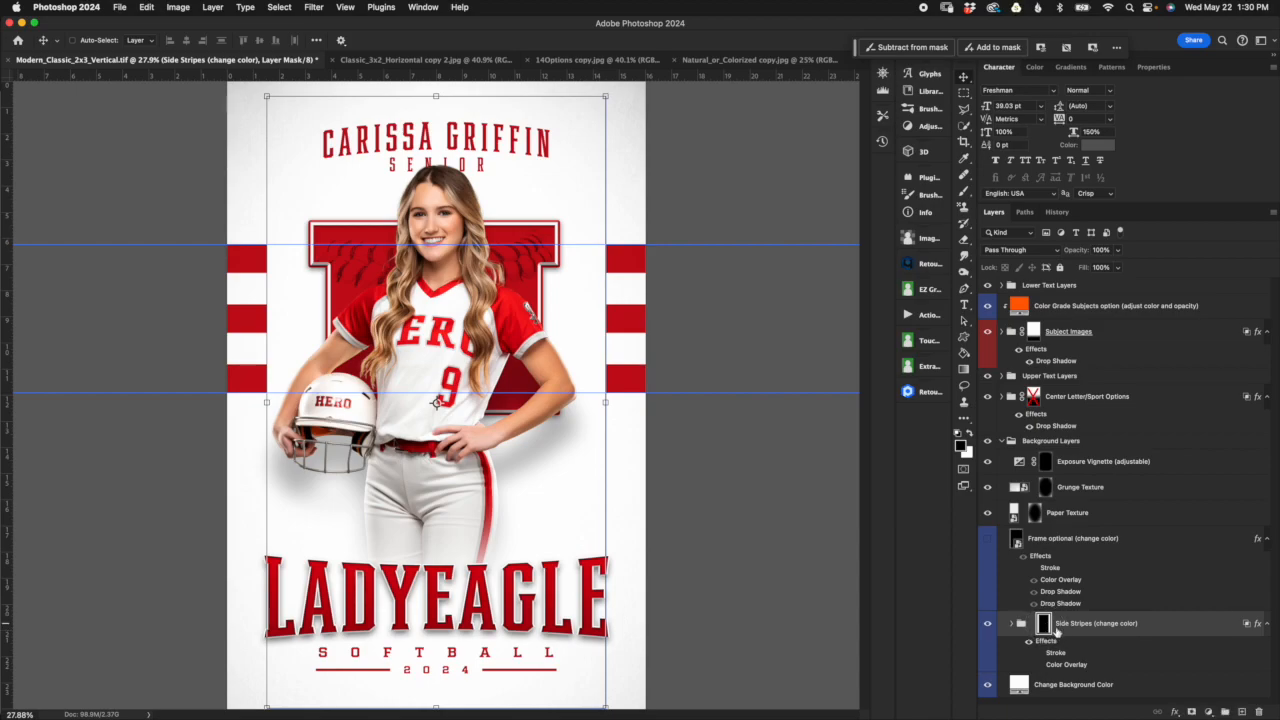
Step: Disable the Side Stripes group's layer mask to reveal the full-width stripes, and enable it again
{"action": "key", "text": "super+;"}
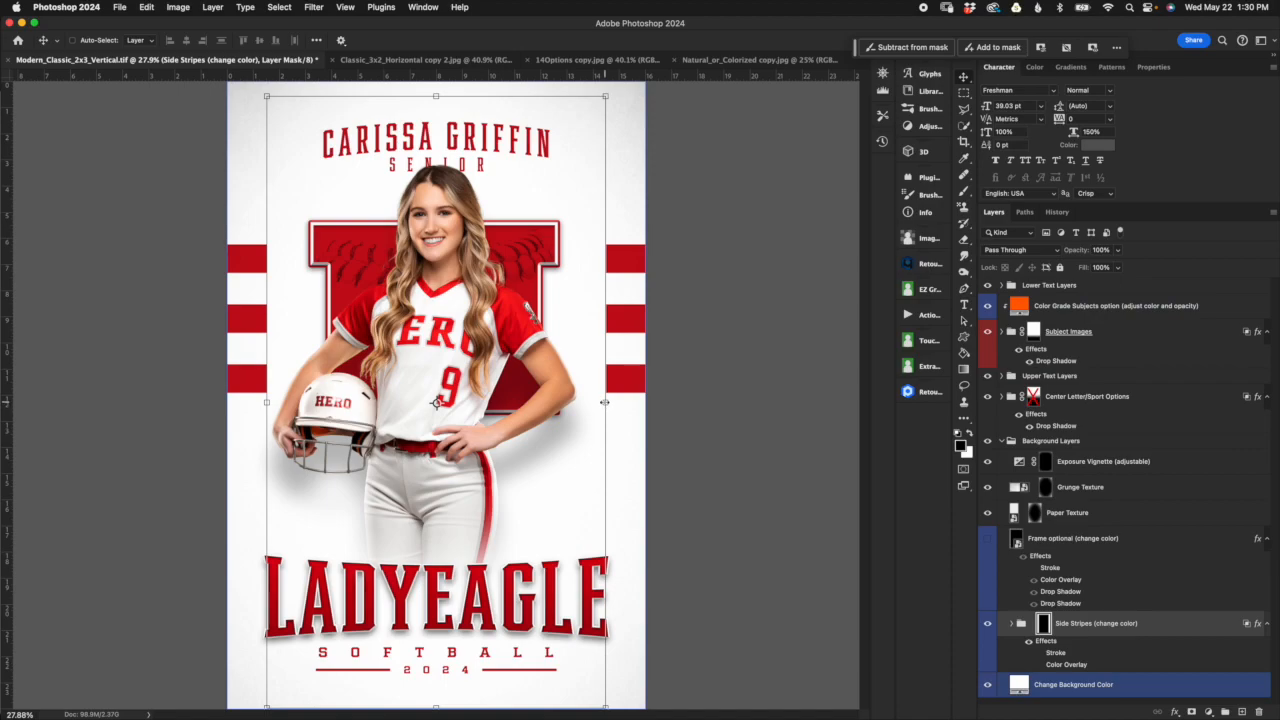
{"action": "key", "text": "super+;"}
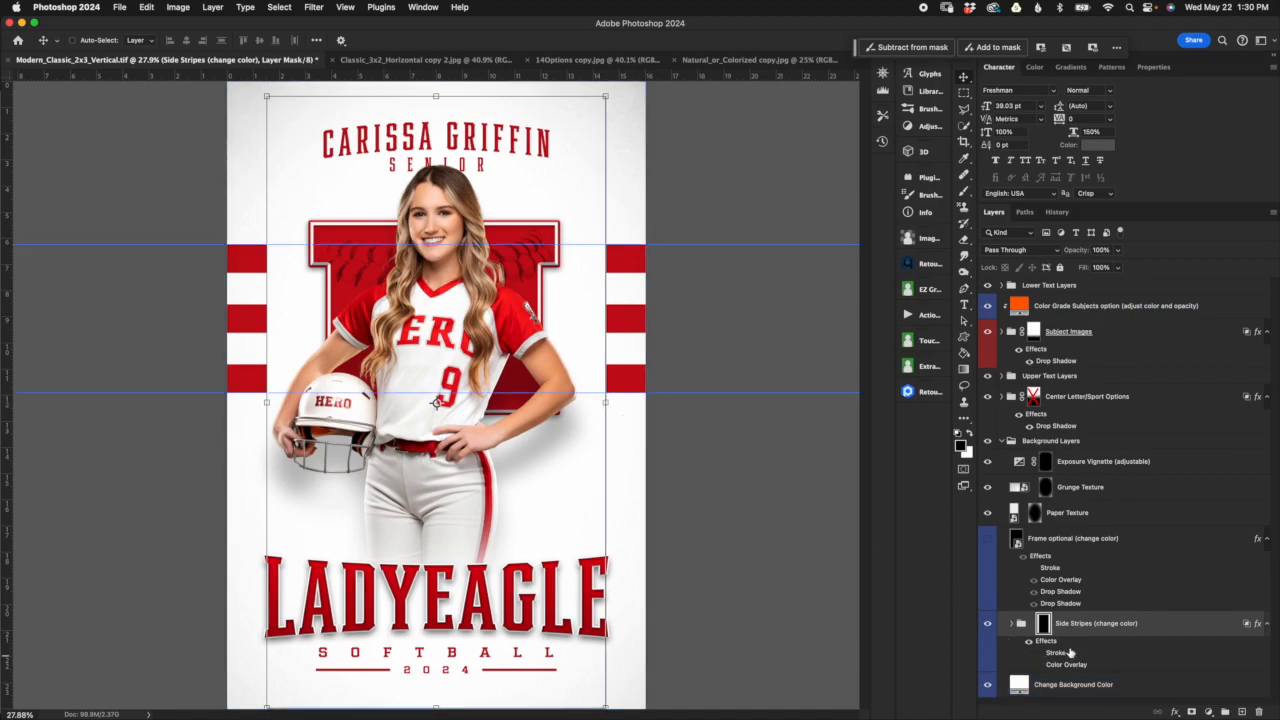
{"action": "left_click", "coordinate": [1043, 627], "text": "shift"}
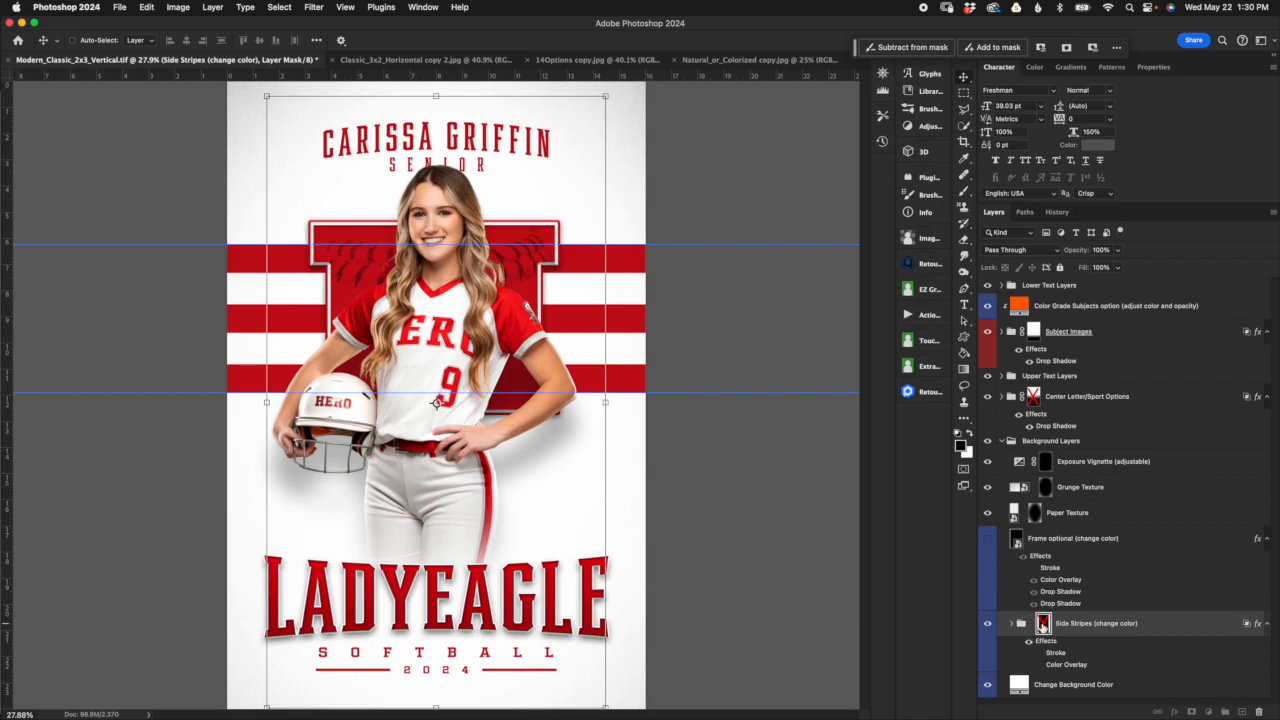
{"action": "left_click", "coordinate": [1043, 627], "text": "shift"}
{"action": "key", "text": "super+;"}
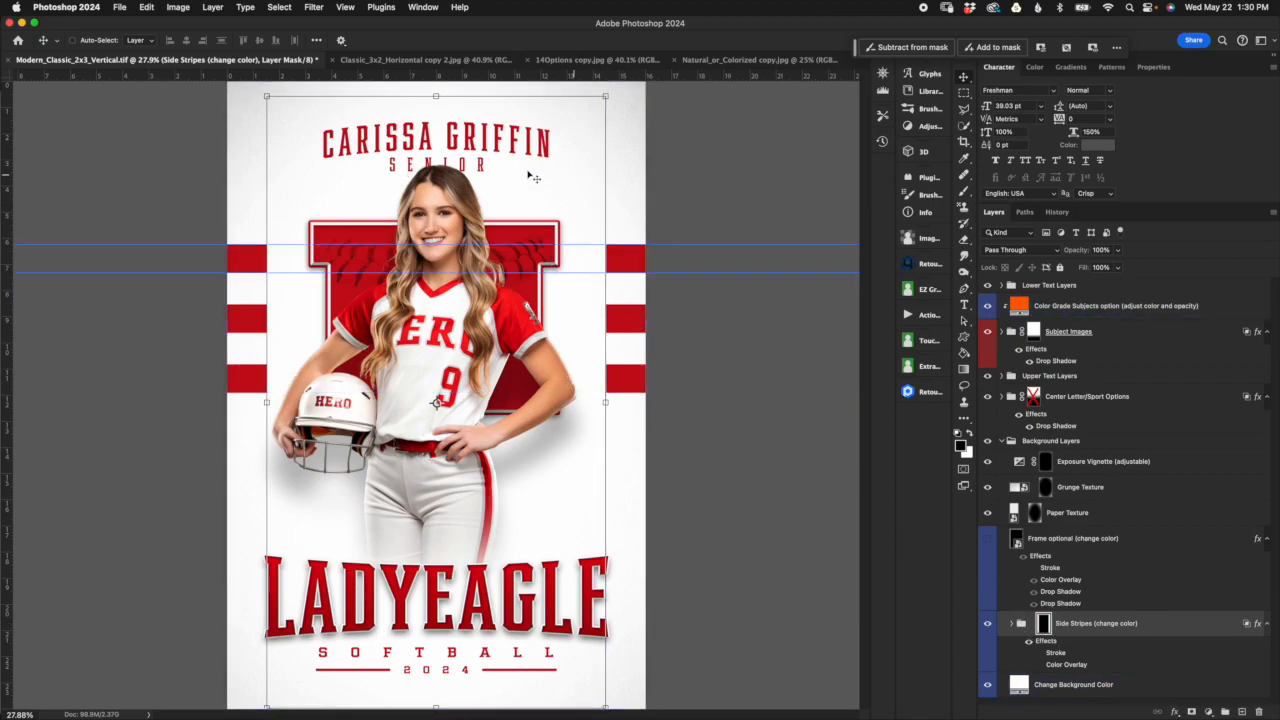
Step: Try narrowing the unlinked Side Stripes mask to about 93% width, shifting it sideways and widening it to about 99.6%, and discard the transform
{"action": "left_click", "coordinate": [605, 402]}
{"action": "left_click_drag", "start_coordinate": [605, 402], "coordinate": [583, 401]}
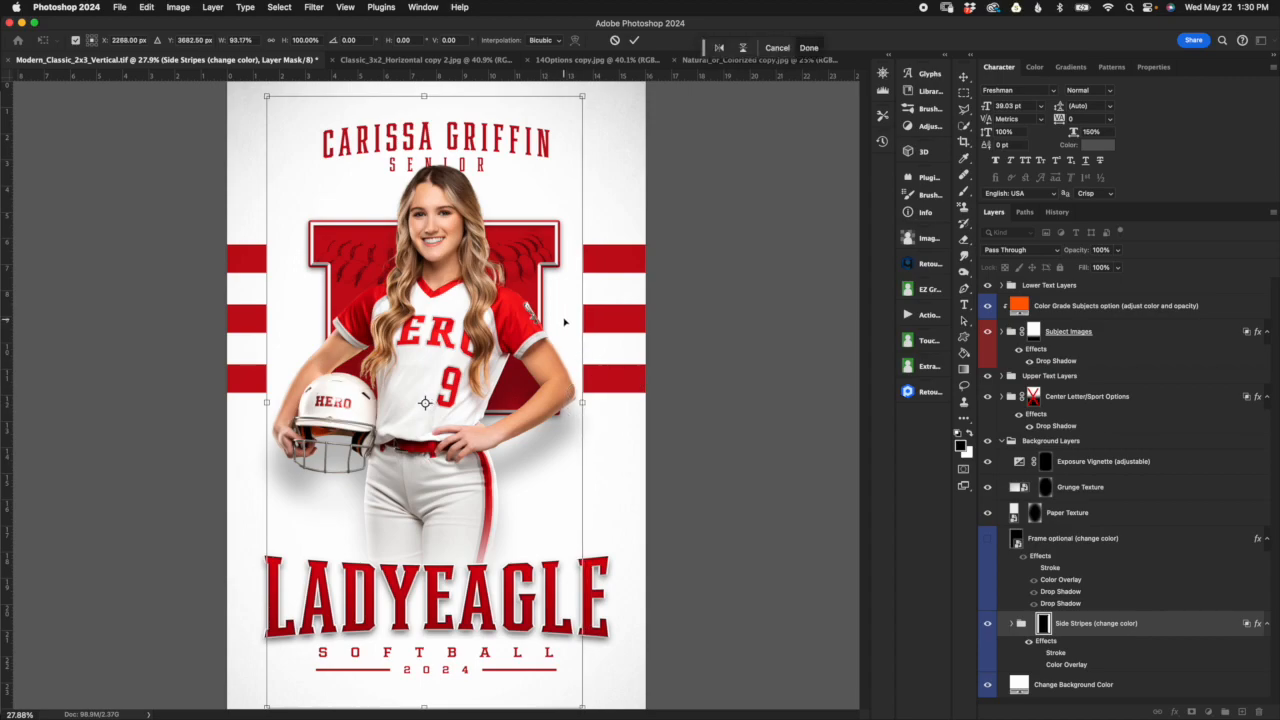
{"action": "left_click_drag", "start_coordinate": [557, 317], "coordinate": [566, 318]}
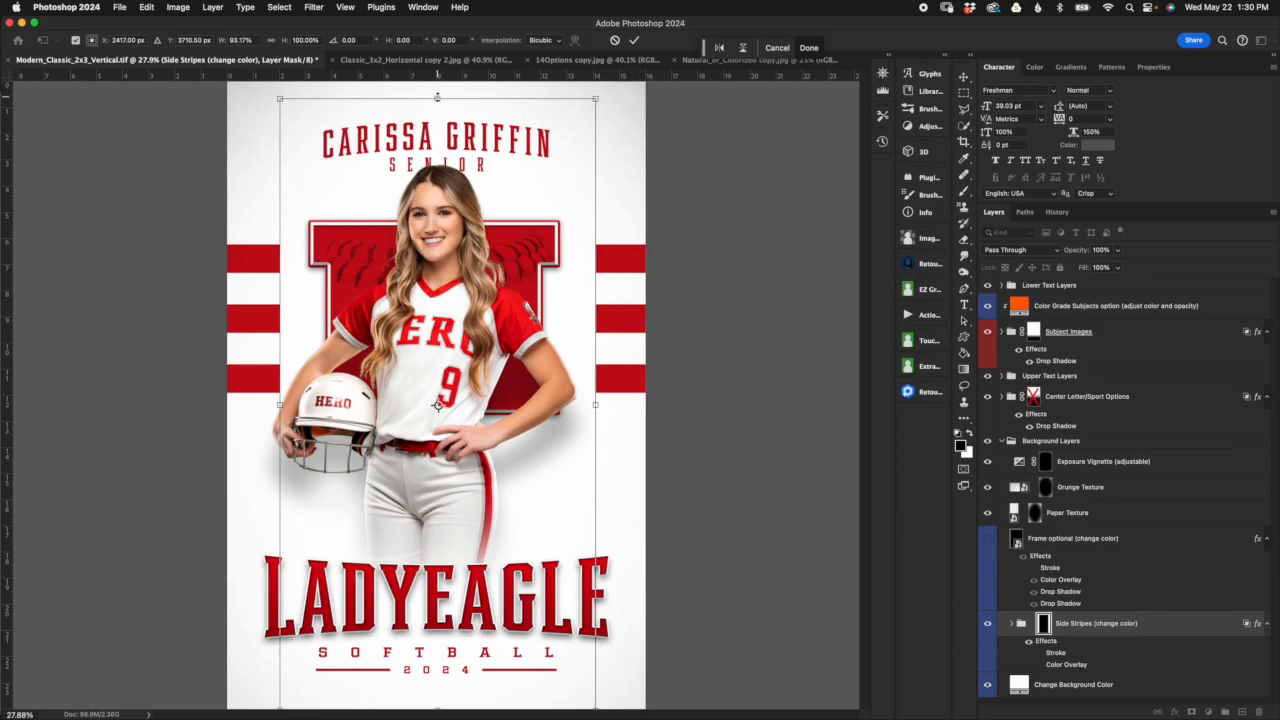
{"action": "mouse_move", "coordinate": [596, 406]}
{"action": "left_mouse_down"}
{"action": "mouse_move", "coordinate": [569, 404]}
{"action": "mouse_move", "coordinate": [617, 406]}
{"action": "left_mouse_up"}
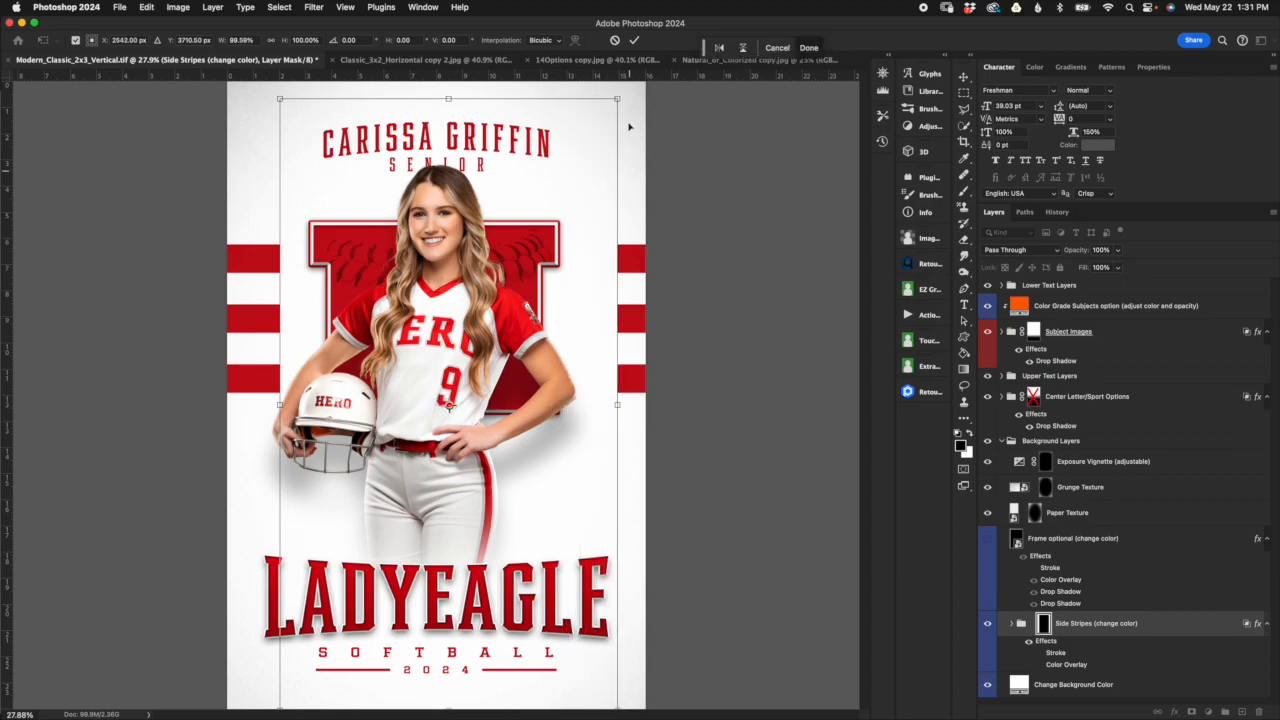
{"action": "left_click", "coordinate": [633, 40]}
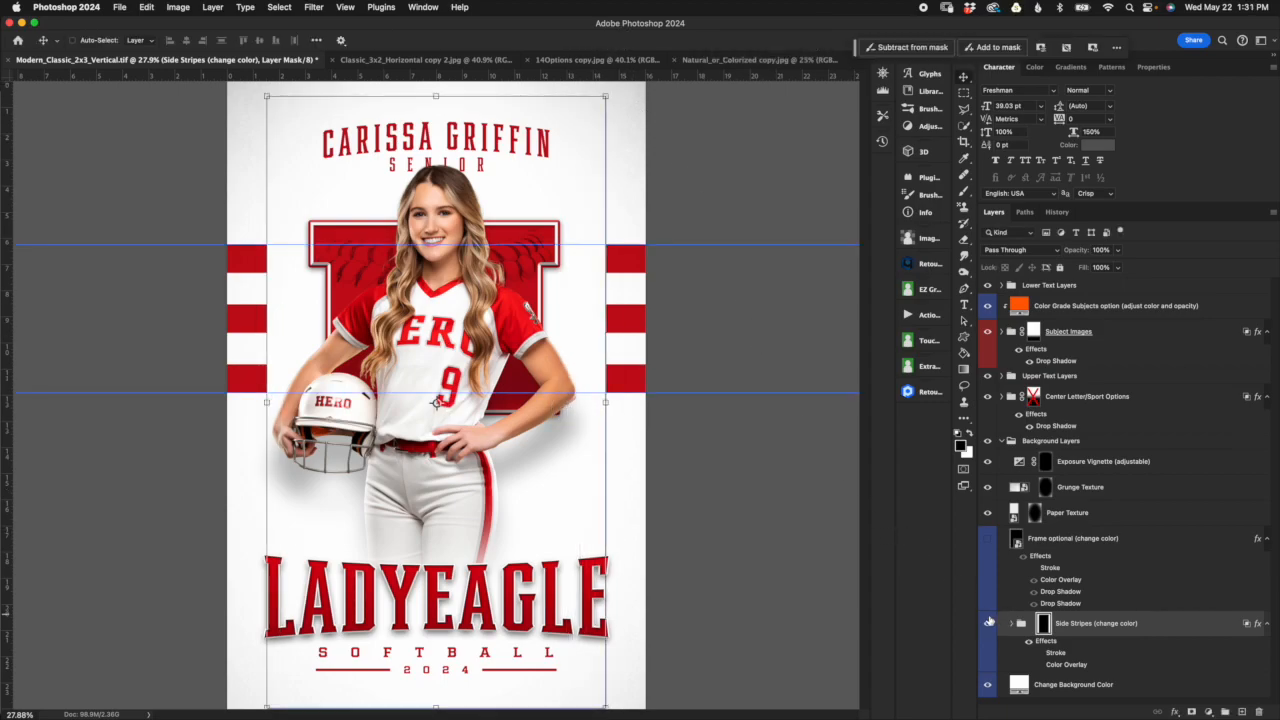
Step: Turn the frame layer's visibility back on and select that layer
{"action": "left_click", "coordinate": [988, 538]}
{"action": "left_click", "coordinate": [1153, 543]}
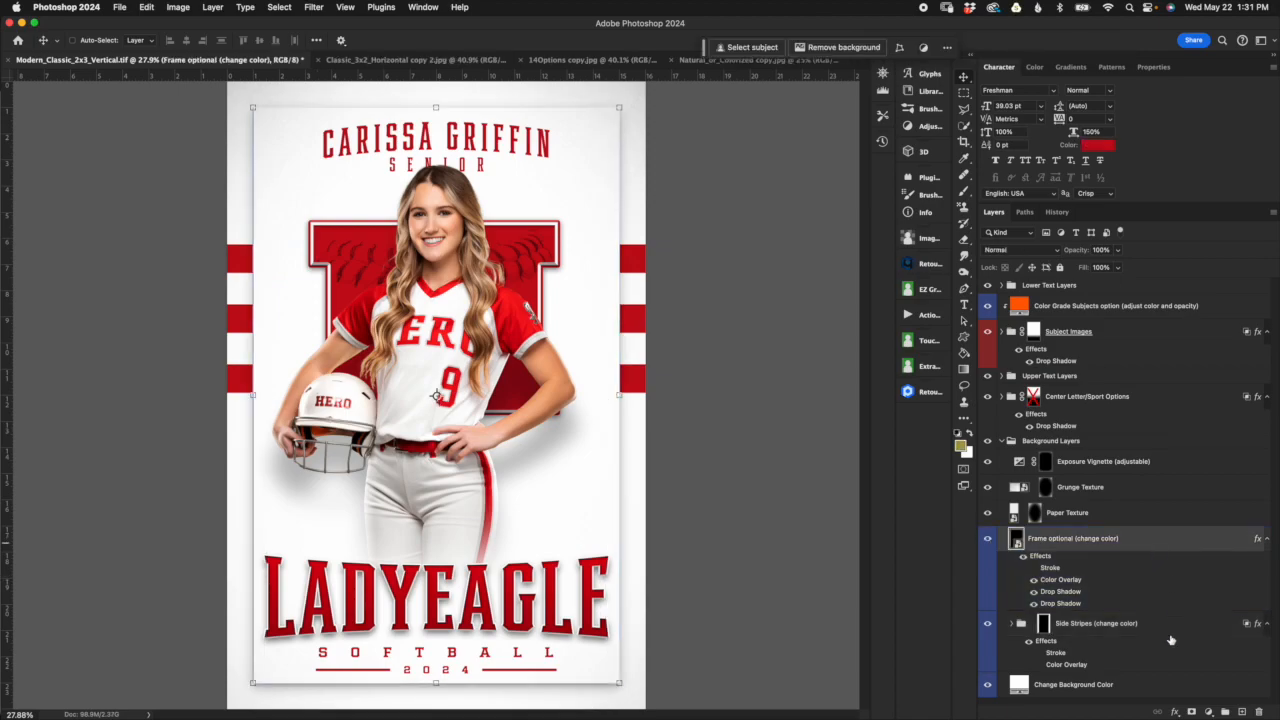
{"action": "left_click", "coordinate": [1167, 521]}
{"action": "left_click", "coordinate": [1240, 643]}
Step: Select the Paper Texture layer and hide the Grunge Texture and Exposure Vignette layers above it
{"action": "left_click", "coordinate": [1070, 513]}
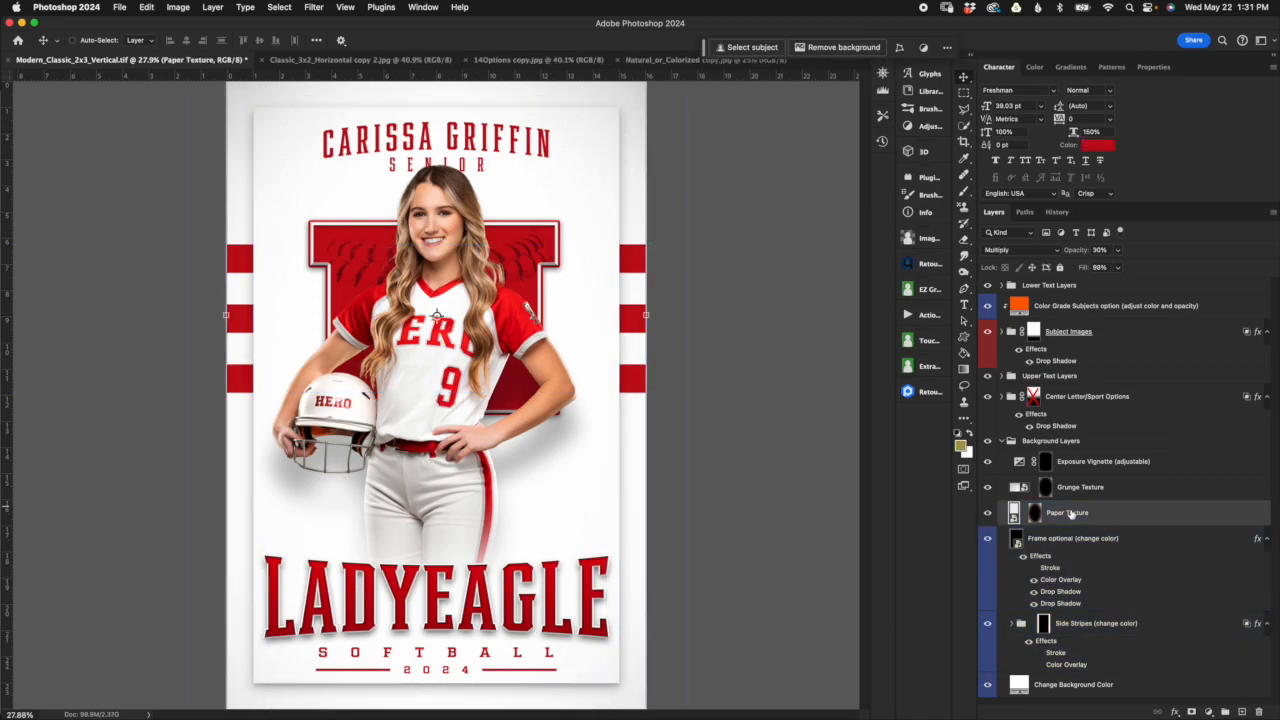
{"action": "left_click", "coordinate": [1235, 661]}
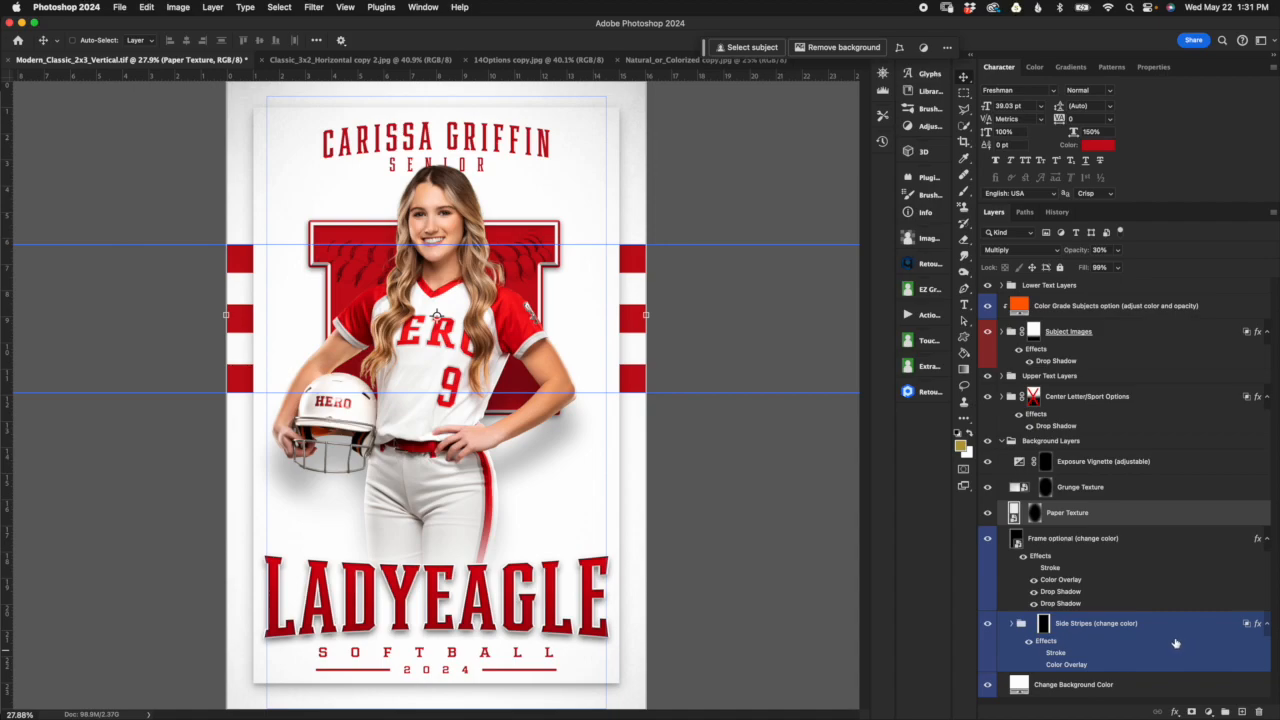
{"action": "left_click", "coordinate": [1138, 608]}
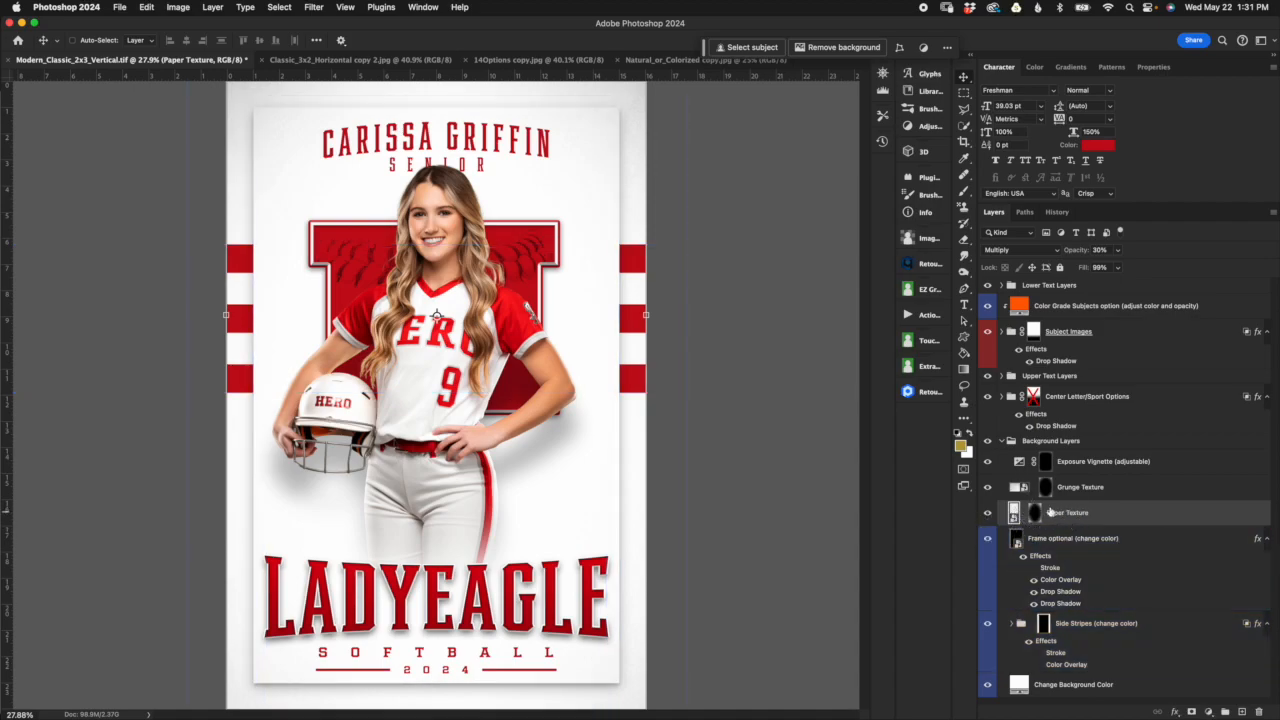
{"action": "left_click", "coordinate": [987, 488]}
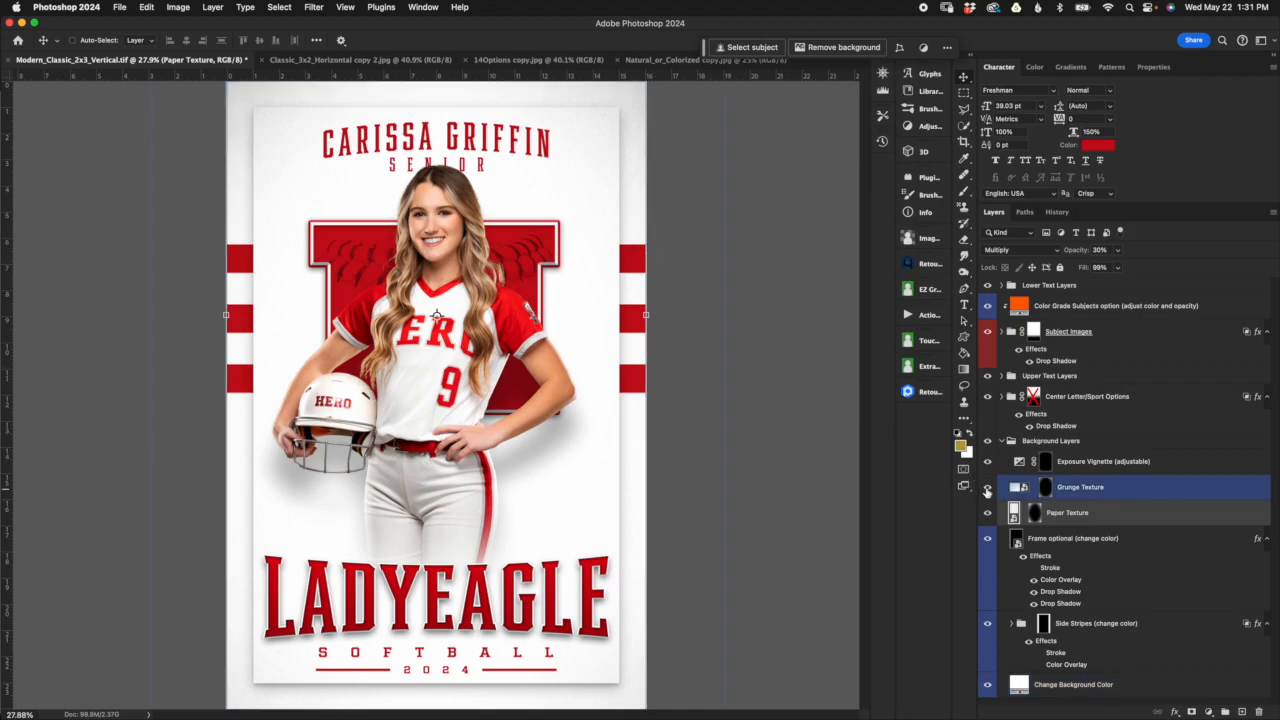
{"action": "left_click", "coordinate": [987, 488]}
{"action": "left_click", "coordinate": [632, 206], "text": "super"}
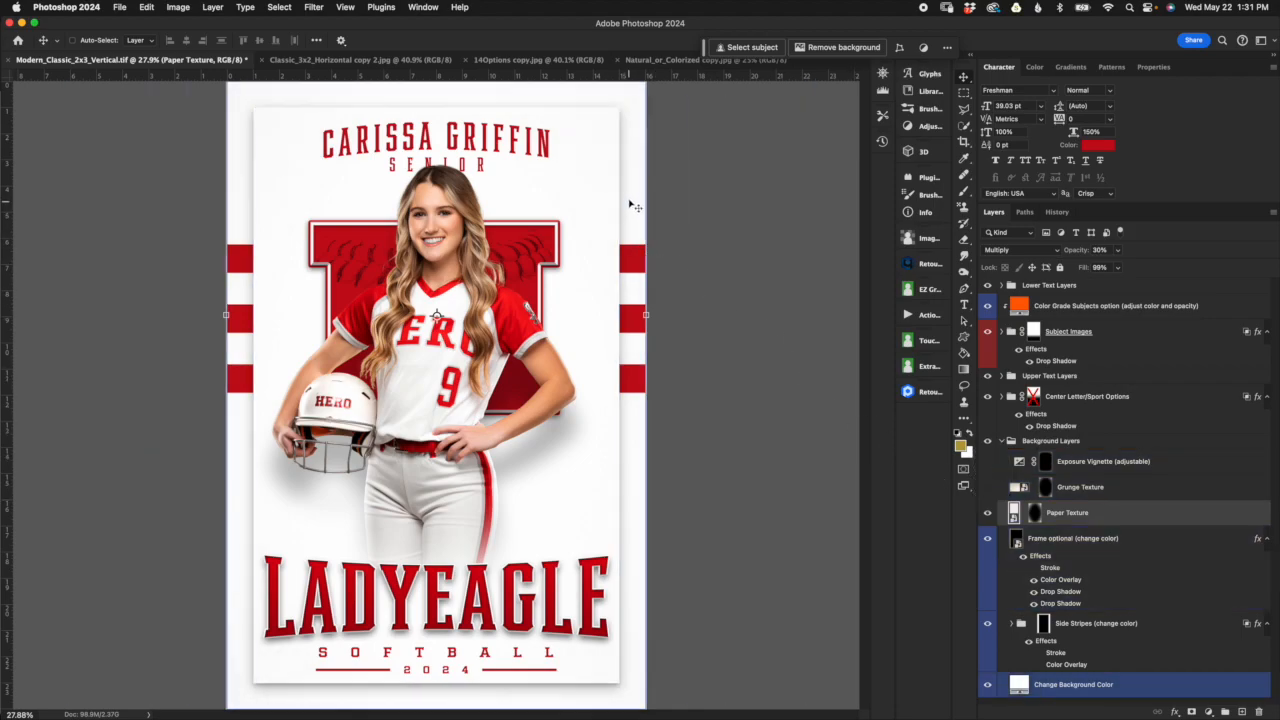
Step: Raise the Paper Texture layer's opacity to 77% while viewing the poster's upper-right corner up close
{"action": "scroll", "coordinate": [631, 205], "scroll_direction": "up", "scroll_amount": 8}
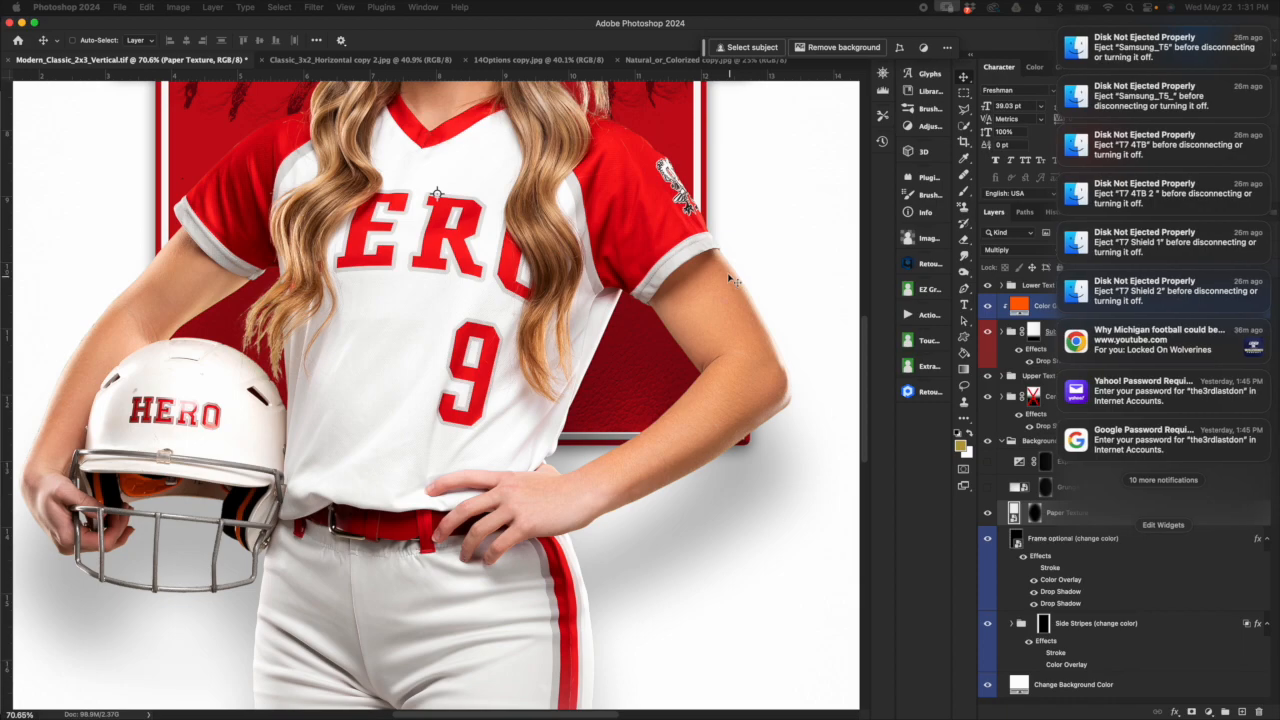
{"action": "mouse_move", "coordinate": [767, 251]}
{"action": "left_mouse_down"}
{"action": "mouse_move", "coordinate": [692, 299]}
{"action": "mouse_move", "coordinate": [755, 265]}
{"action": "left_mouse_up"}
{"action": "scroll", "coordinate": [768, 264], "scroll_direction": "right", "scroll_amount": 6}
{"action": "scroll", "coordinate": [768, 264], "scroll_direction": "up", "scroll_amount": 4}
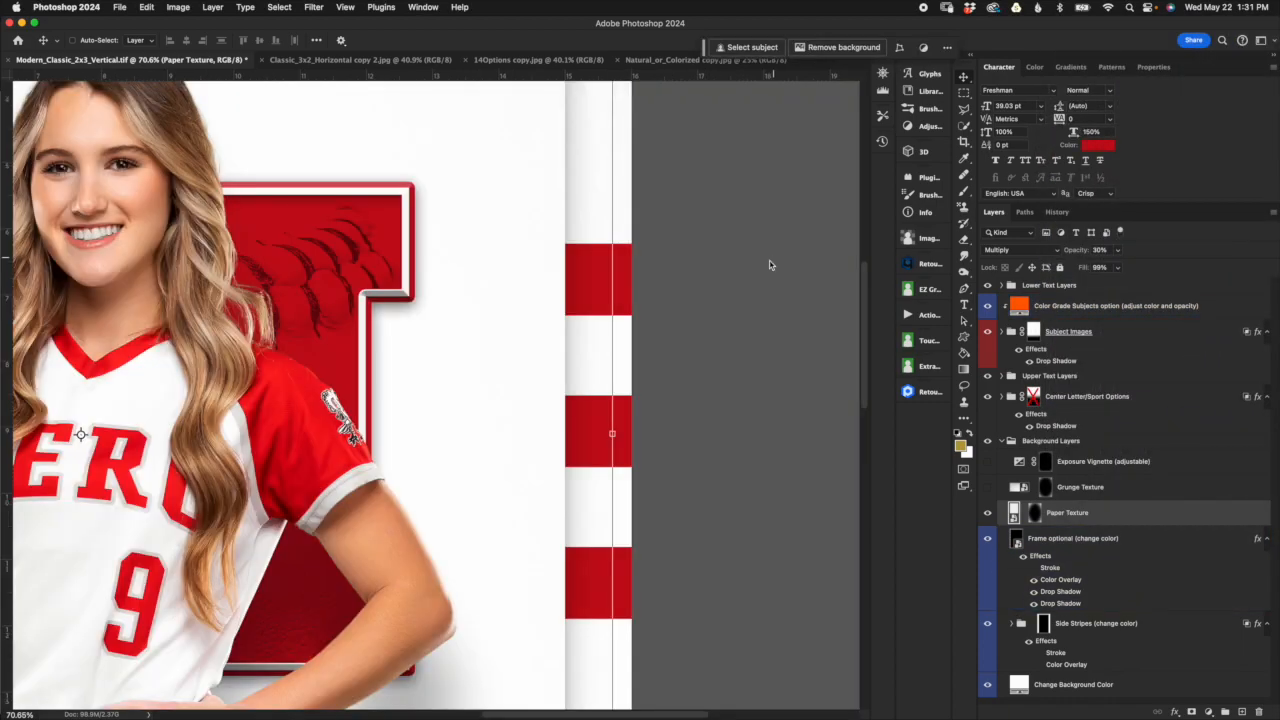
{"action": "scroll", "coordinate": [560, 275], "scroll_direction": "up", "scroll_amount": 3}
{"action": "scroll", "coordinate": [562, 277], "scroll_direction": "up", "scroll_amount": 4}
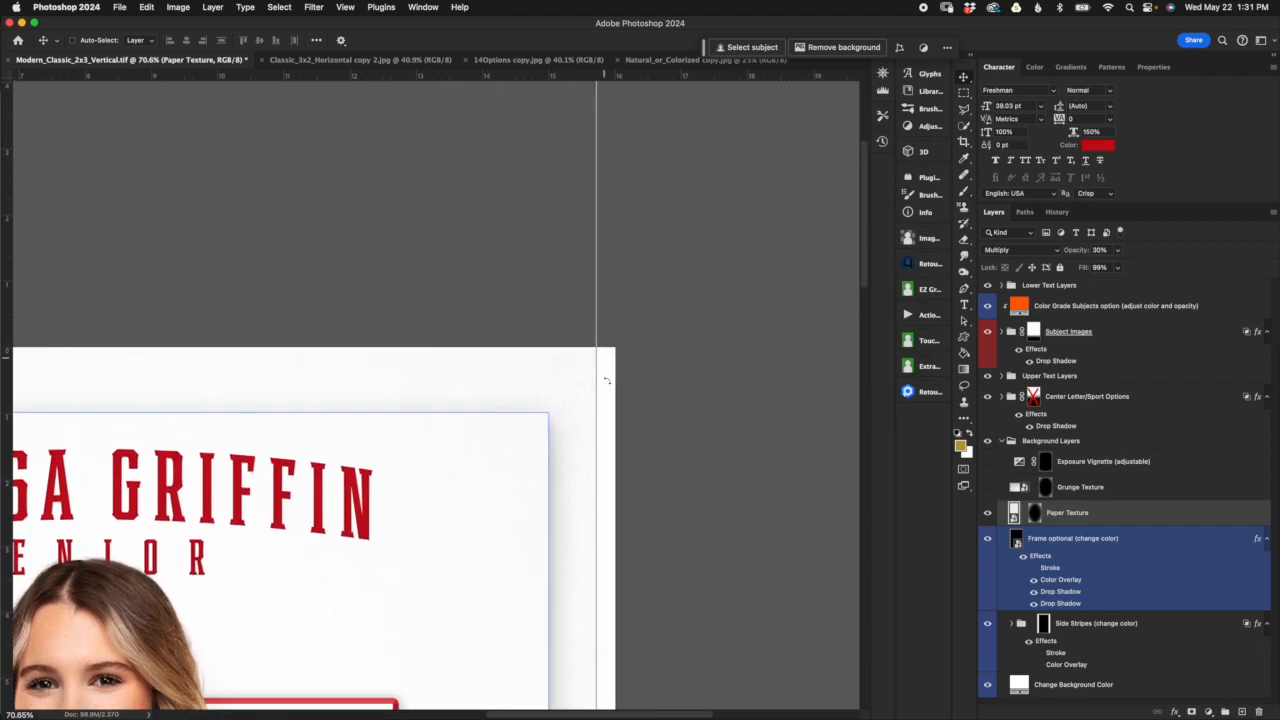
{"action": "scroll", "coordinate": [577, 409], "scroll_direction": "up", "scroll_amount": 5}
{"action": "scroll", "coordinate": [575, 408], "scroll_direction": "down", "scroll_amount": 1}
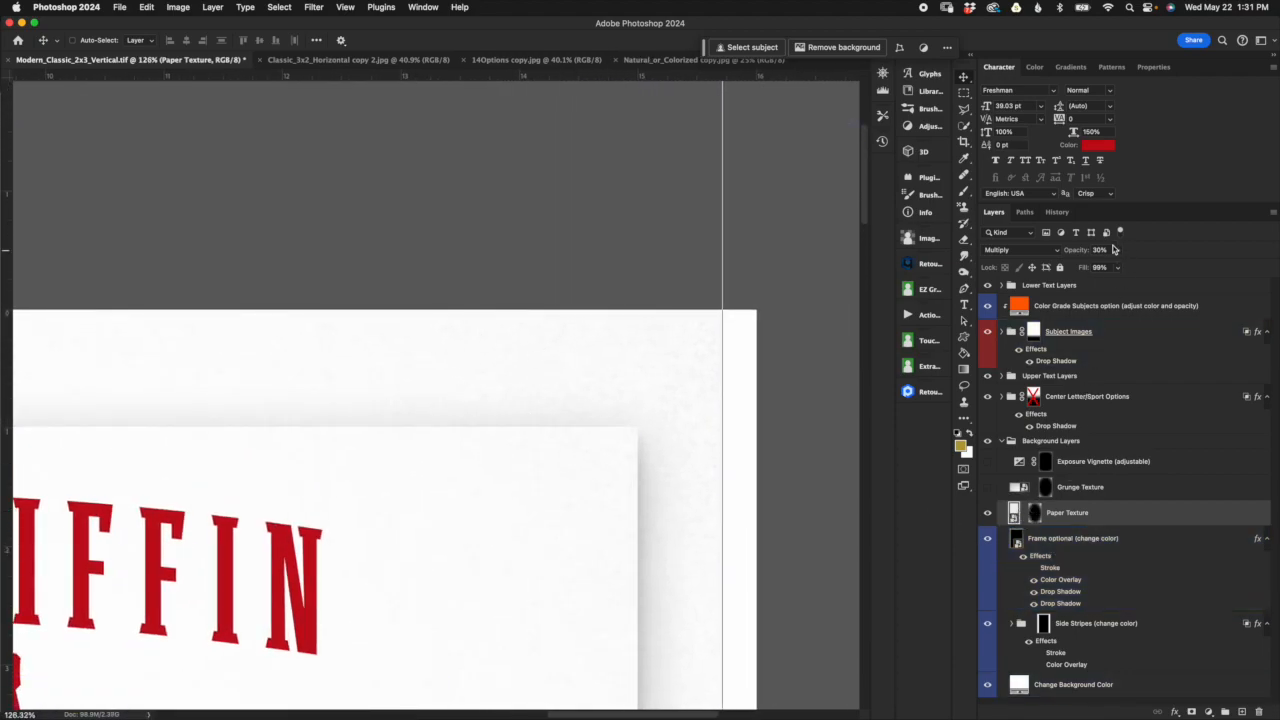
{"action": "left_click", "coordinate": [1100, 331]}
{"action": "left_click", "coordinate": [1125, 423]}
{"action": "left_click", "coordinate": [1097, 330]}
{"action": "scroll", "coordinate": [680, 434], "scroll_direction": "down", "scroll_amount": 3}
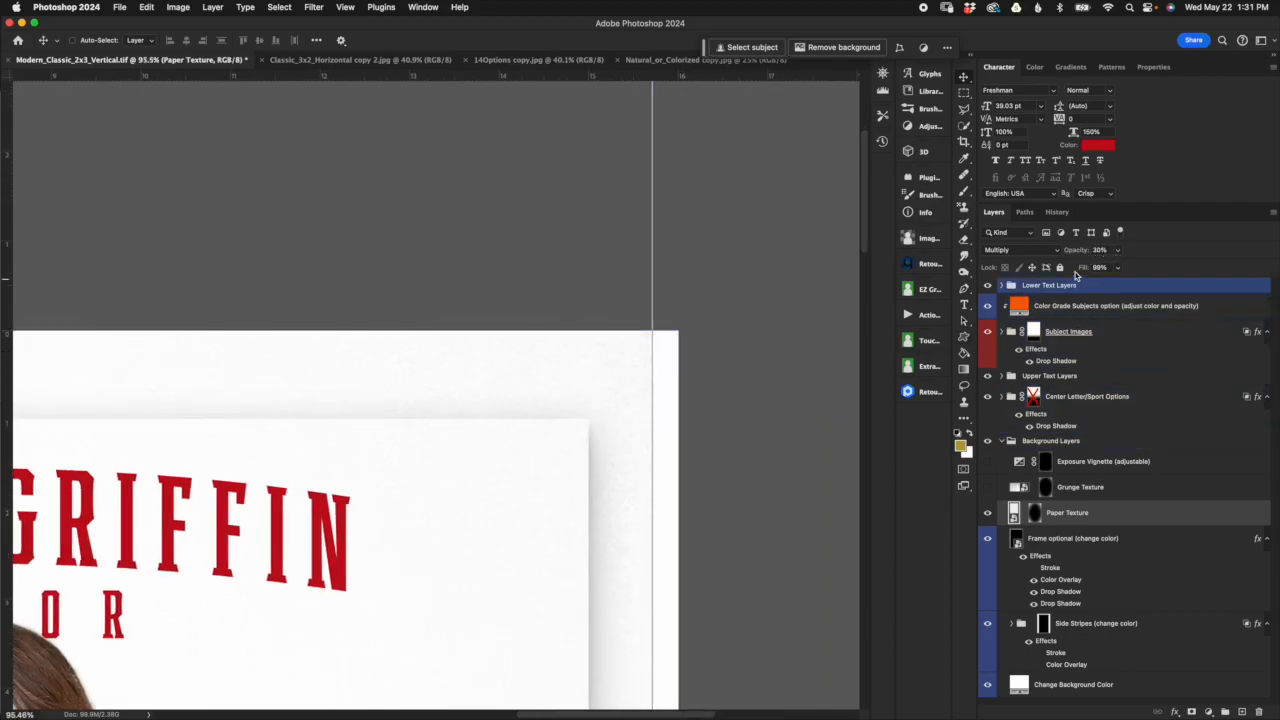
{"action": "left_click_drag", "start_coordinate": [1075, 254], "coordinate": [1105, 250]}
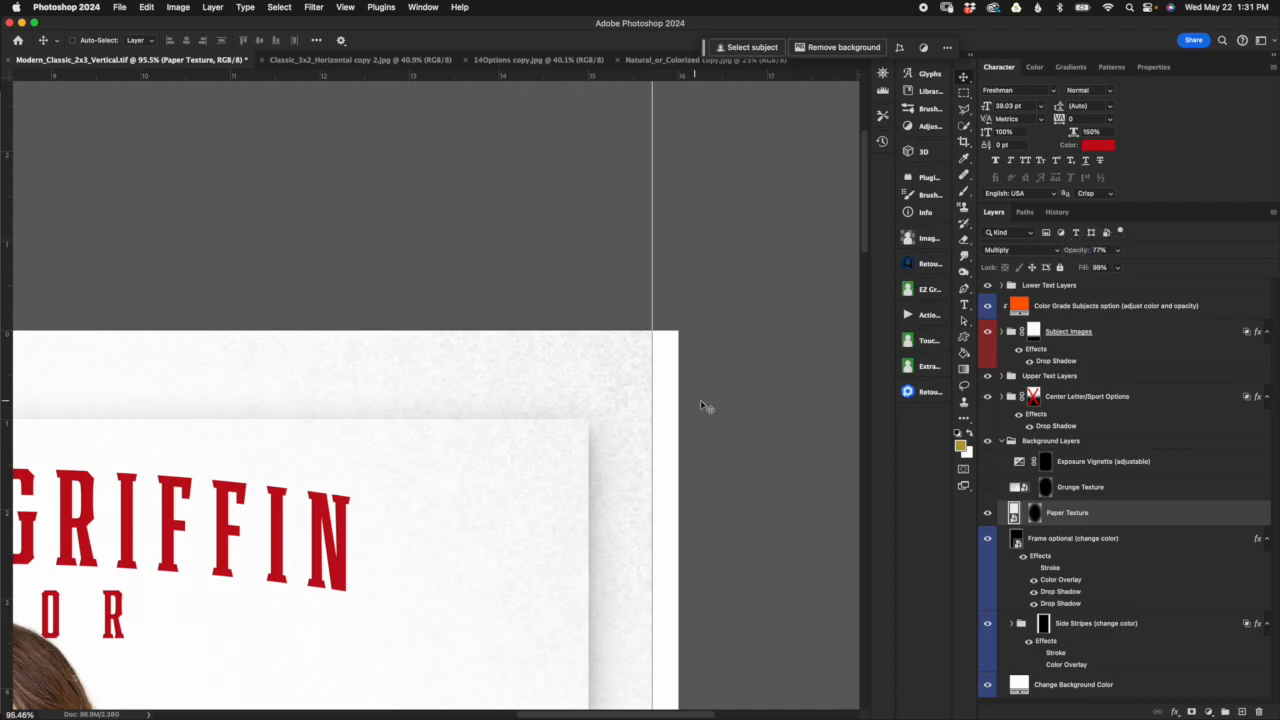
Step: Shift the Paper Texture sideways so it reaches the poster's right edge, and set its opacity to 99%
{"action": "scroll", "coordinate": [712, 430], "scroll_direction": "down", "scroll_amount": 2}
{"action": "scroll", "coordinate": [630, 555], "scroll_direction": "down", "scroll_amount": 3}
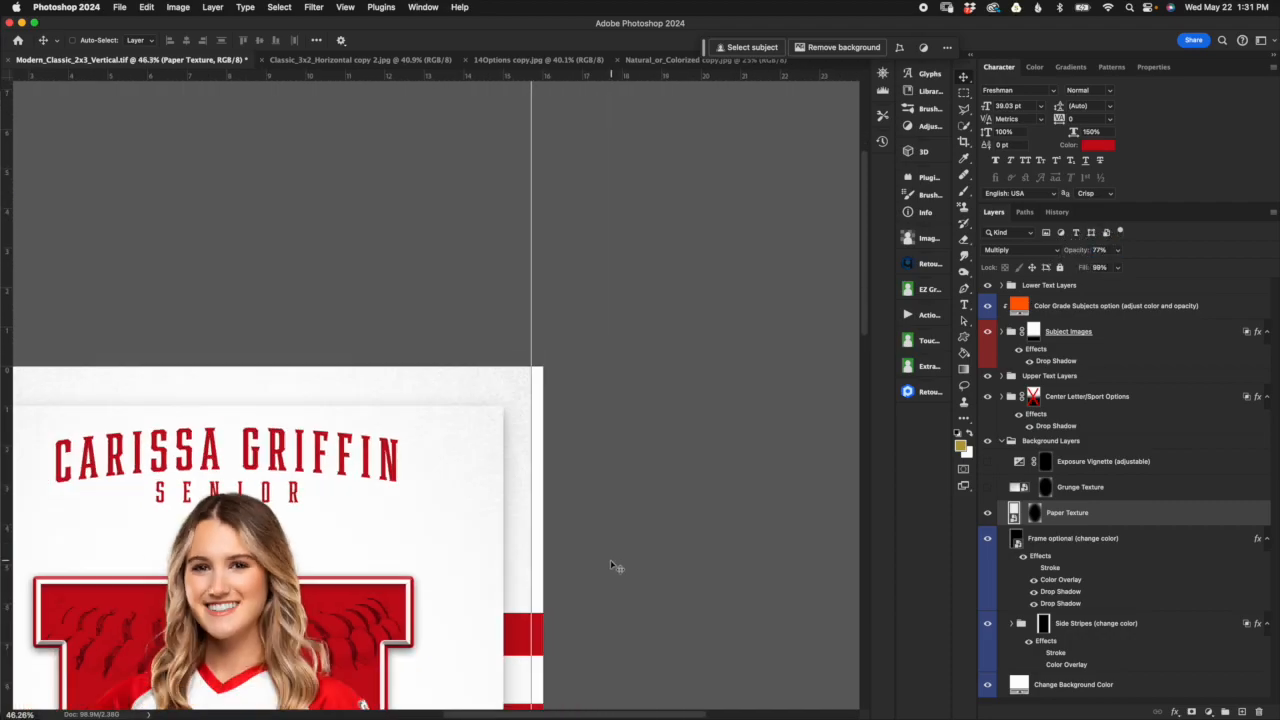
{"action": "key", "text": "super+t"}
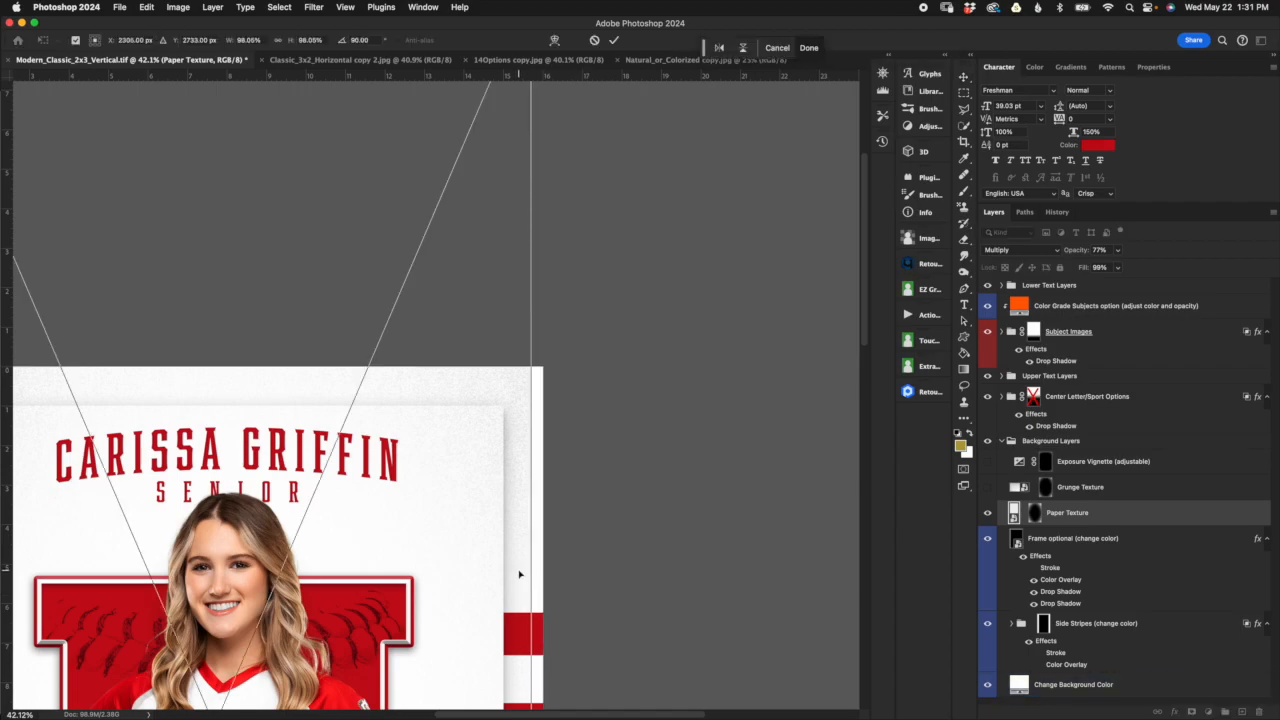
{"action": "left_click_drag", "start_coordinate": [521, 572], "coordinate": [555, 530]}
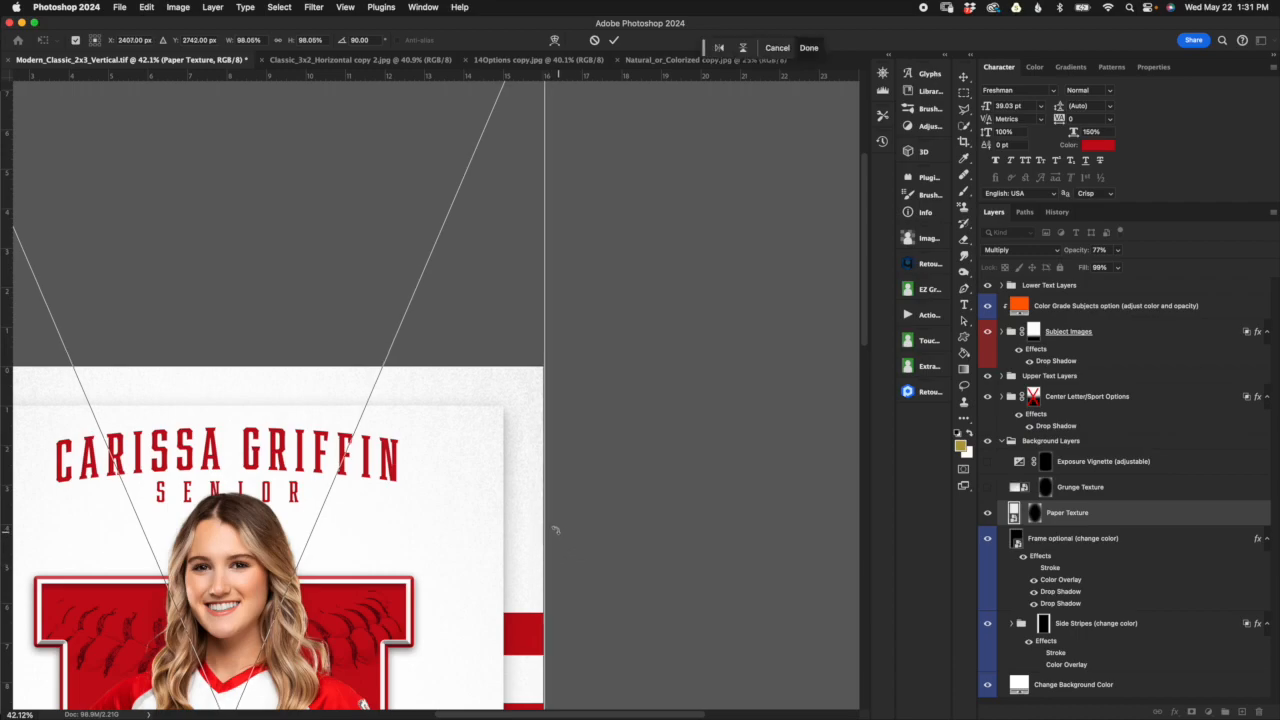
{"action": "left_click", "coordinate": [613, 40]}
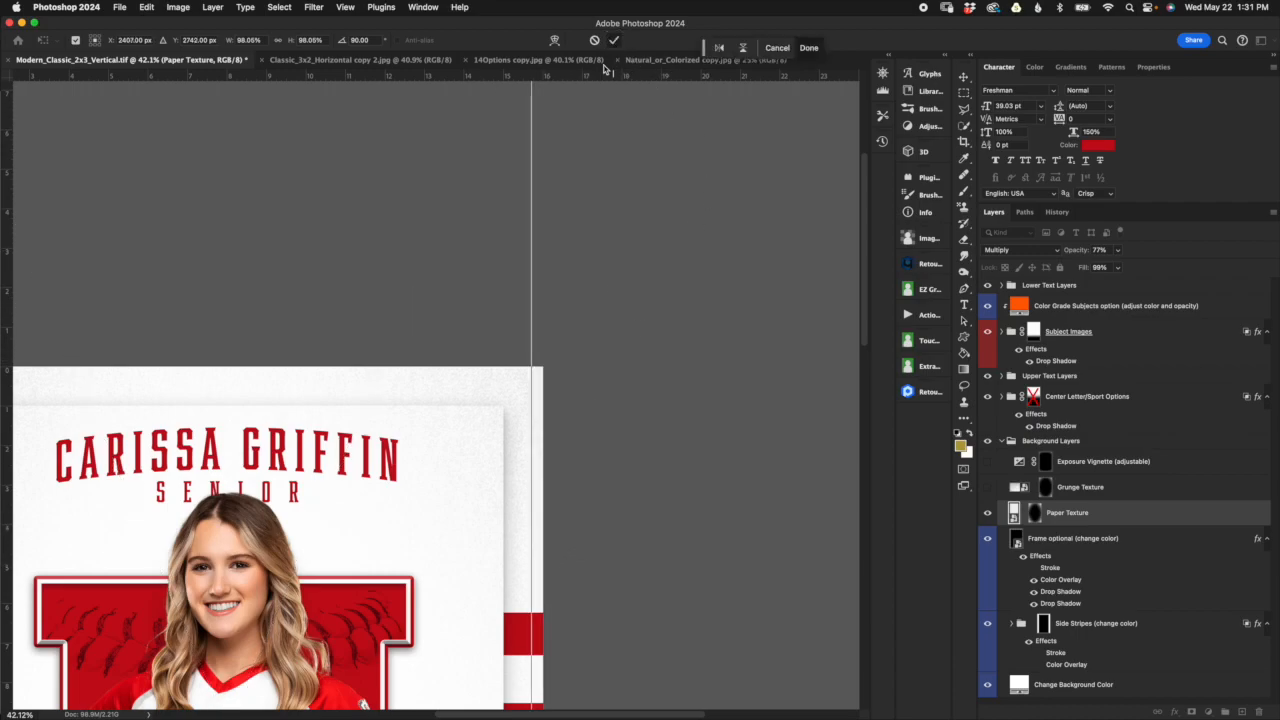
{"action": "left_click_drag", "start_coordinate": [1072, 251], "coordinate": [1099, 252]}
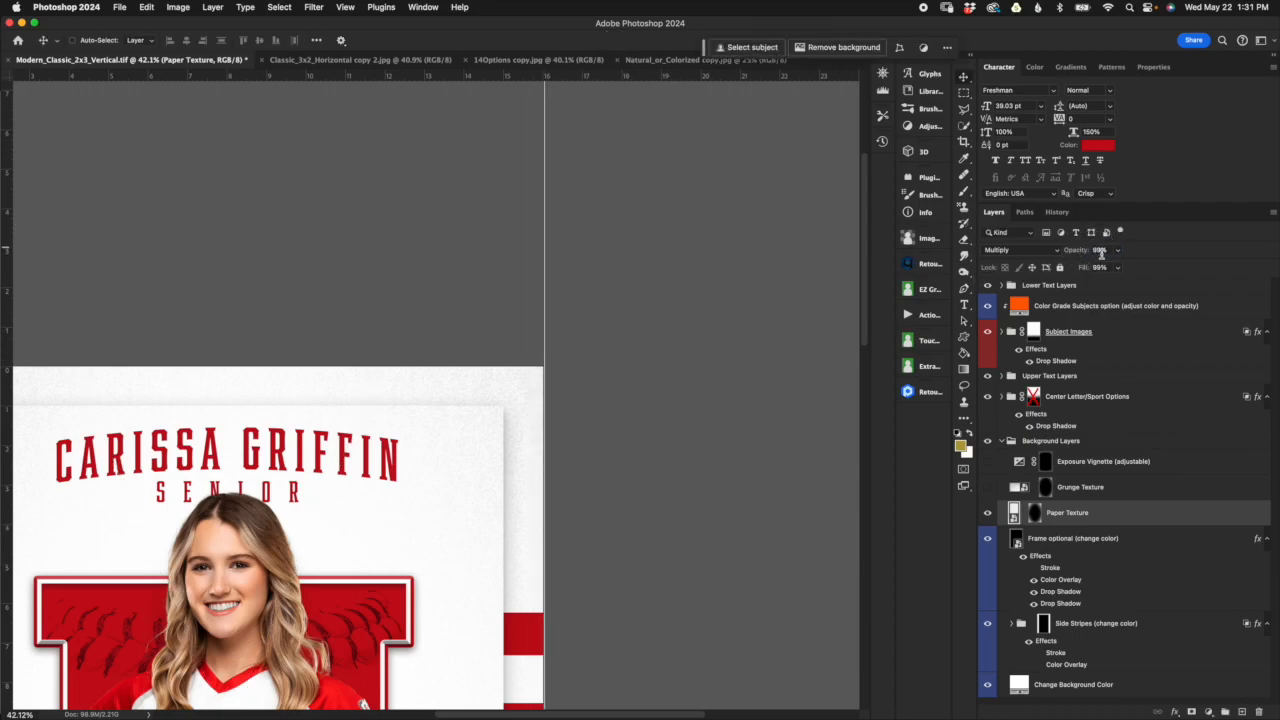
{"action": "key", "text": "super+0"}
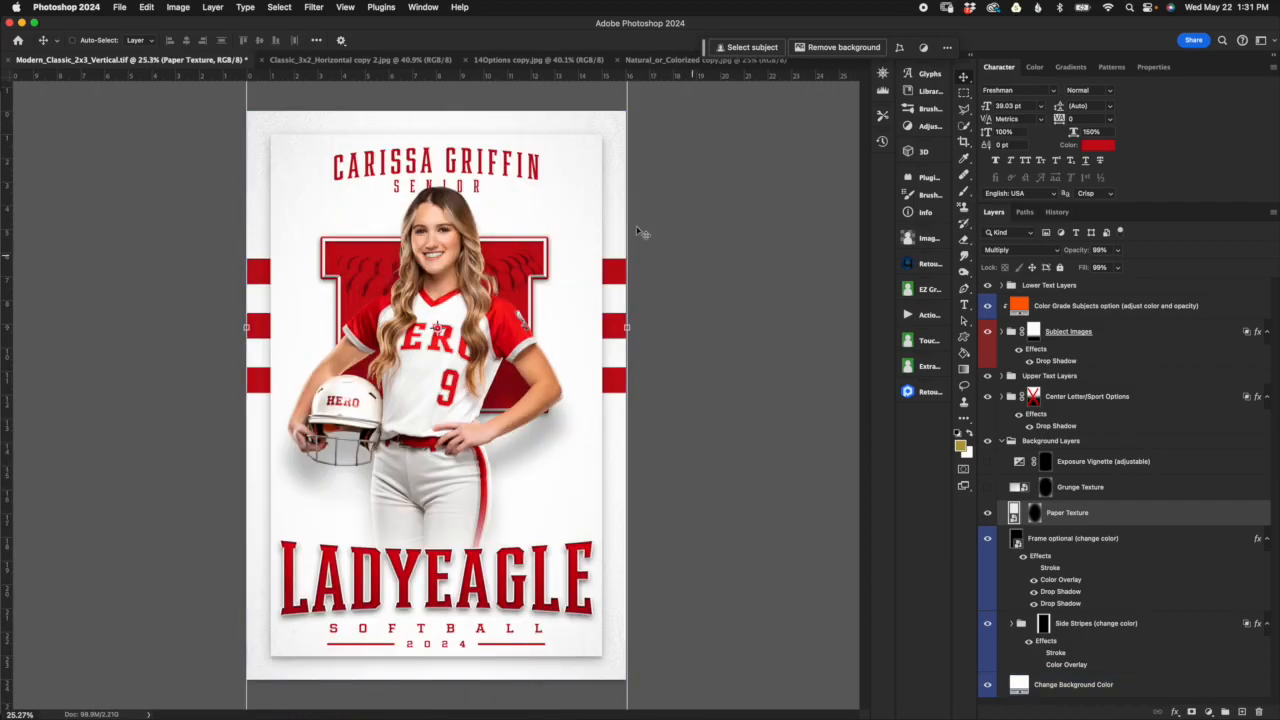
Step: Shrink the Paper Texture layer's mask to about 86.7% width and 88.7% height, bringing its edges close to the poster's borders
{"action": "left_click_drag", "start_coordinate": [1069, 515], "coordinate": [1097, 524]}
{"action": "left_click", "coordinate": [1034, 514]}
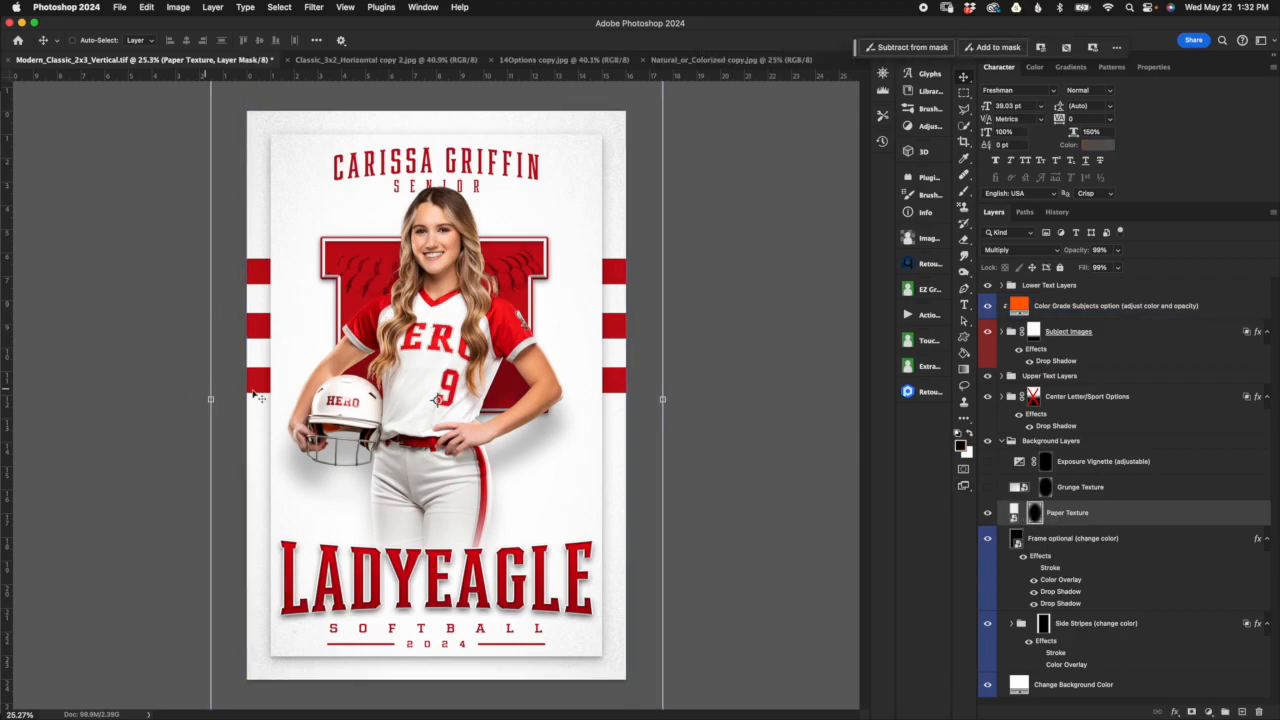
{"action": "key", "text": "ctrl+minus"}
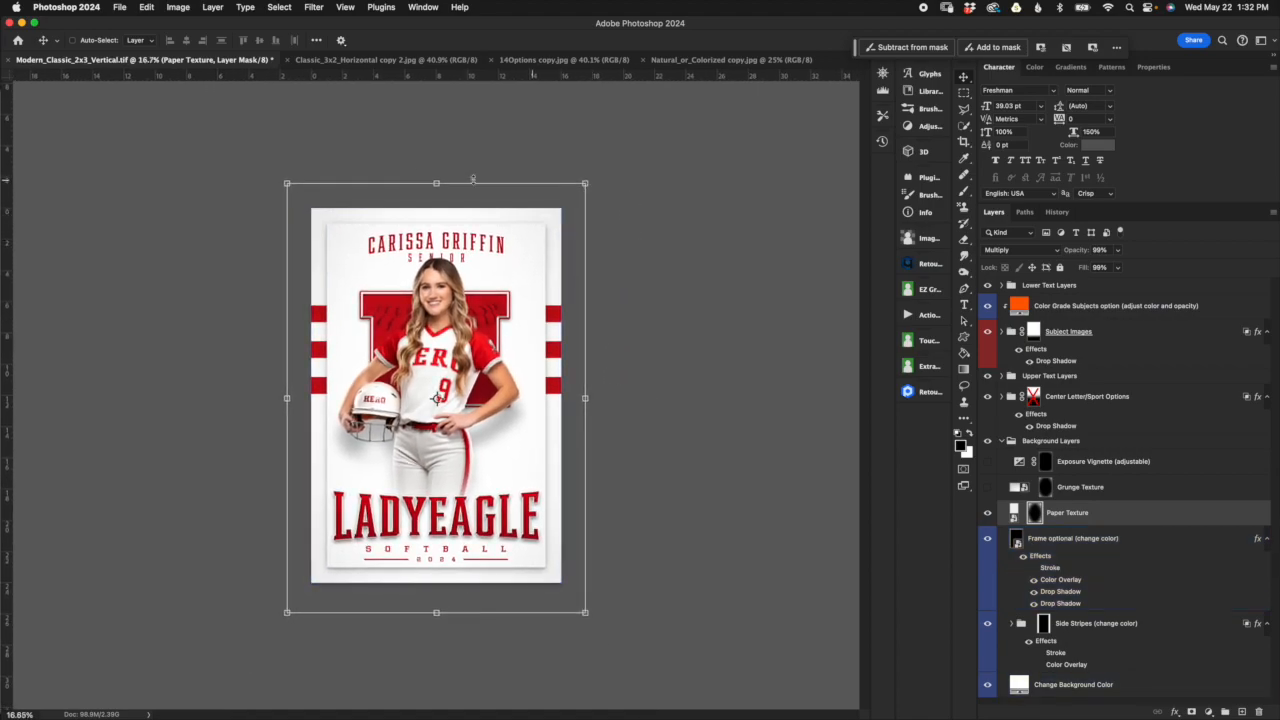
{"action": "left_click", "coordinate": [436, 183]}
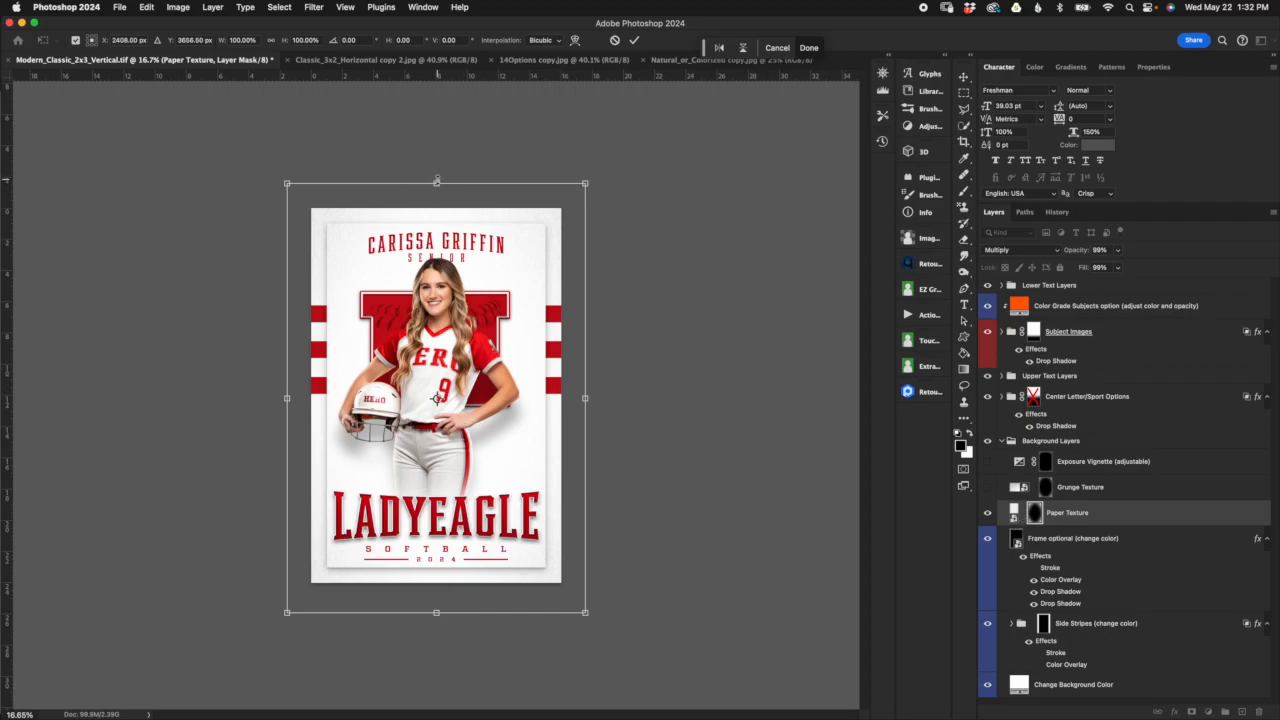
{"action": "left_click_drag", "start_coordinate": [436, 183], "coordinate": [436, 207]}
{"action": "left_click_drag", "start_coordinate": [287, 410], "coordinate": [306, 410]}
{"action": "left_click_drag", "start_coordinate": [579, 410], "coordinate": [565, 408]}
{"action": "left_click_drag", "start_coordinate": [438, 603], "coordinate": [440, 580]}
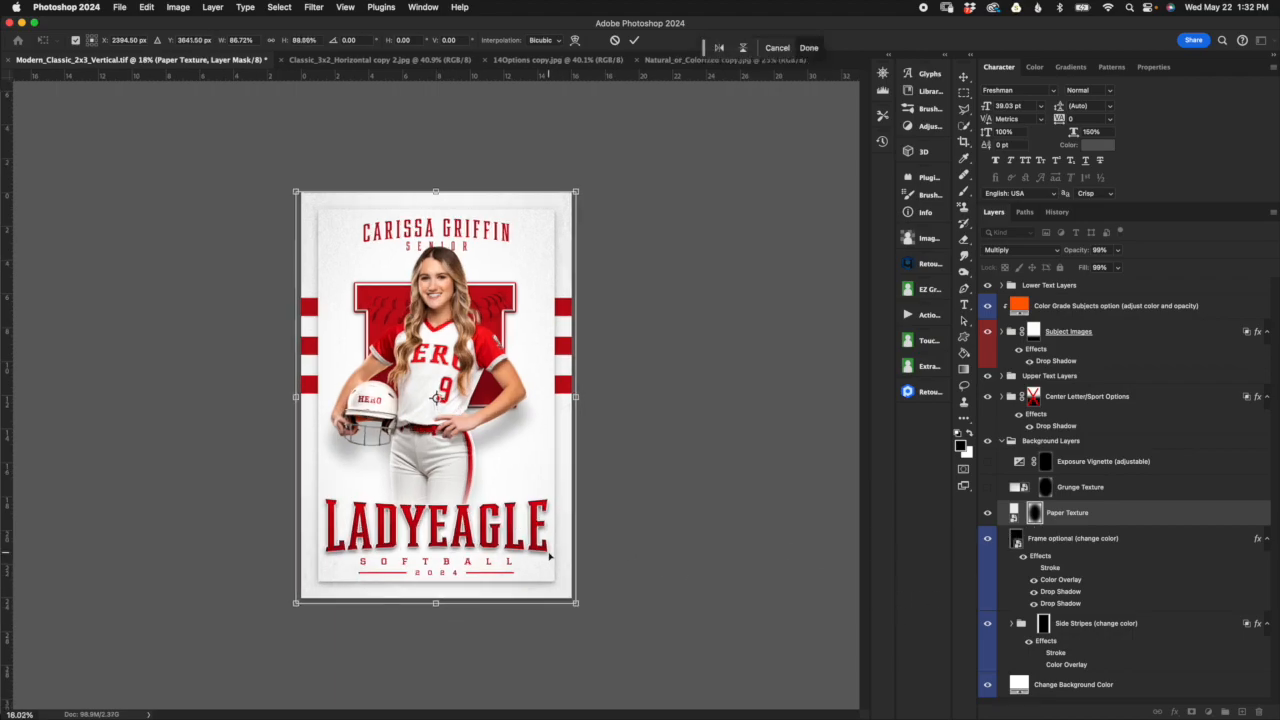
{"action": "scroll", "coordinate": [552, 558], "scroll_direction": "up", "scroll_amount": 5}
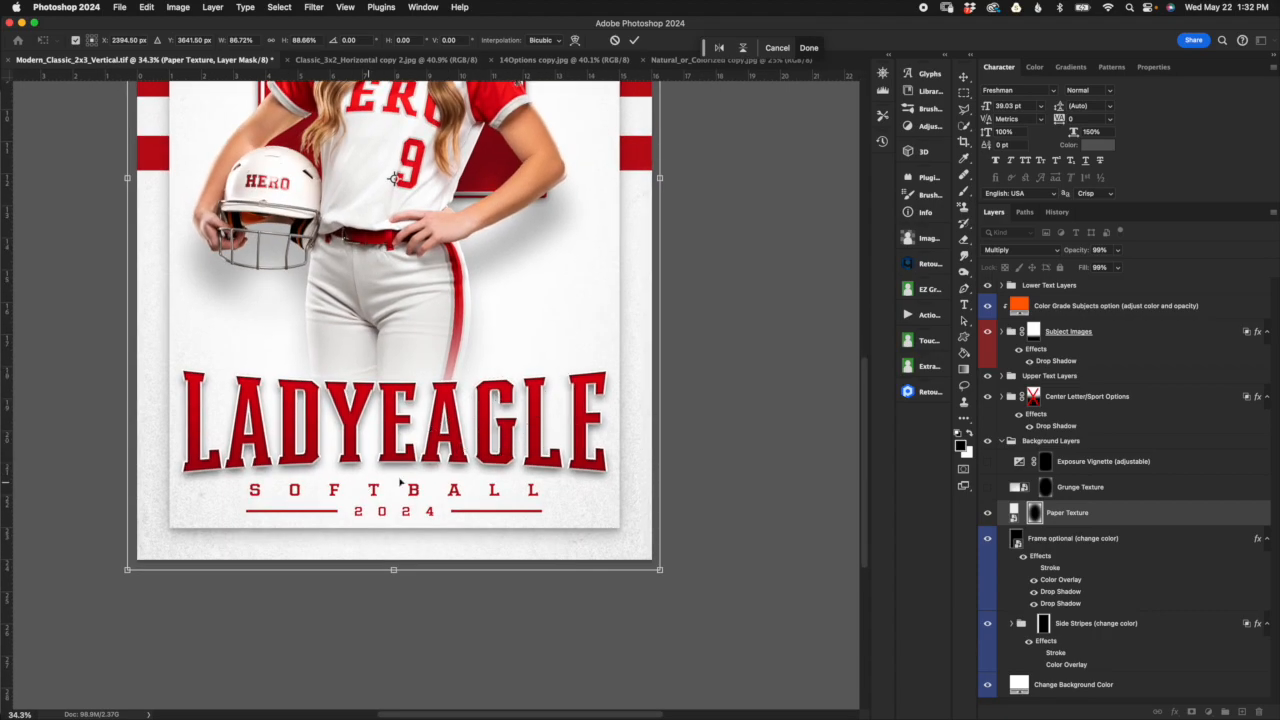
{"action": "scroll", "coordinate": [495, 354], "scroll_direction": "up", "scroll_amount": 2}
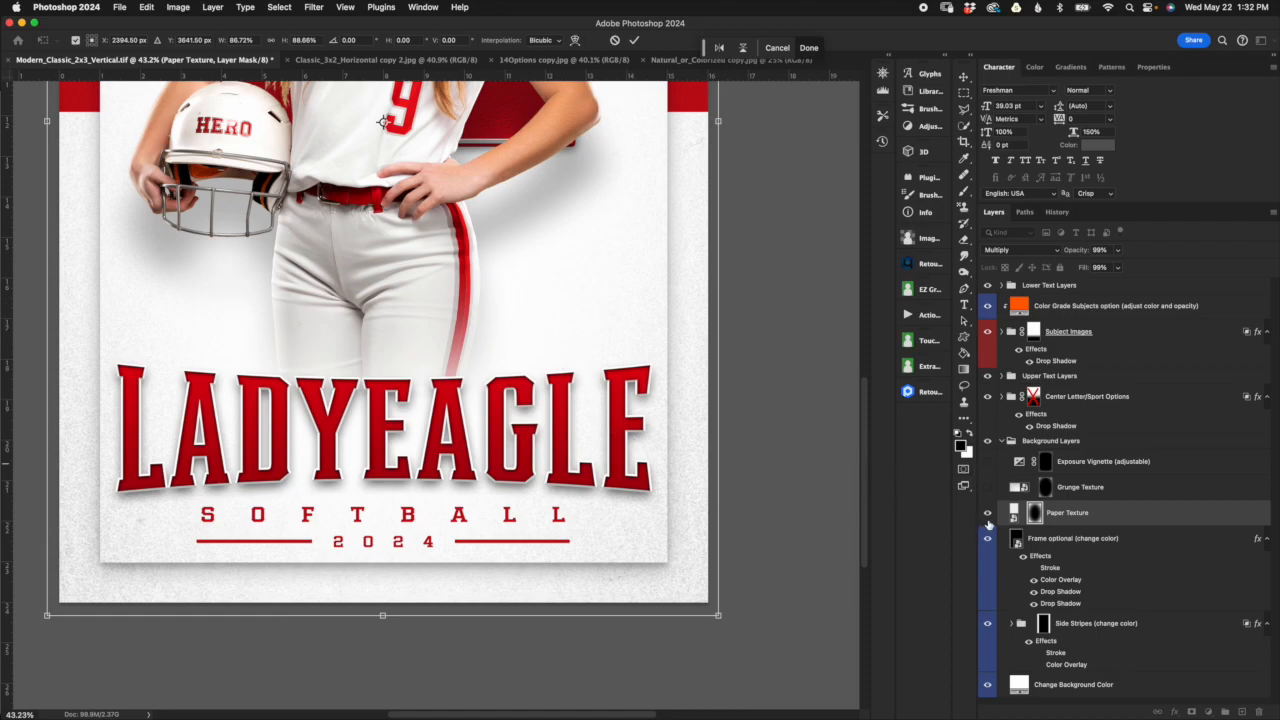
Step: Show the Grunge Texture layer in place of Paper Texture, and open its smart object contents and close them again
{"action": "left_click", "coordinate": [988, 513]}
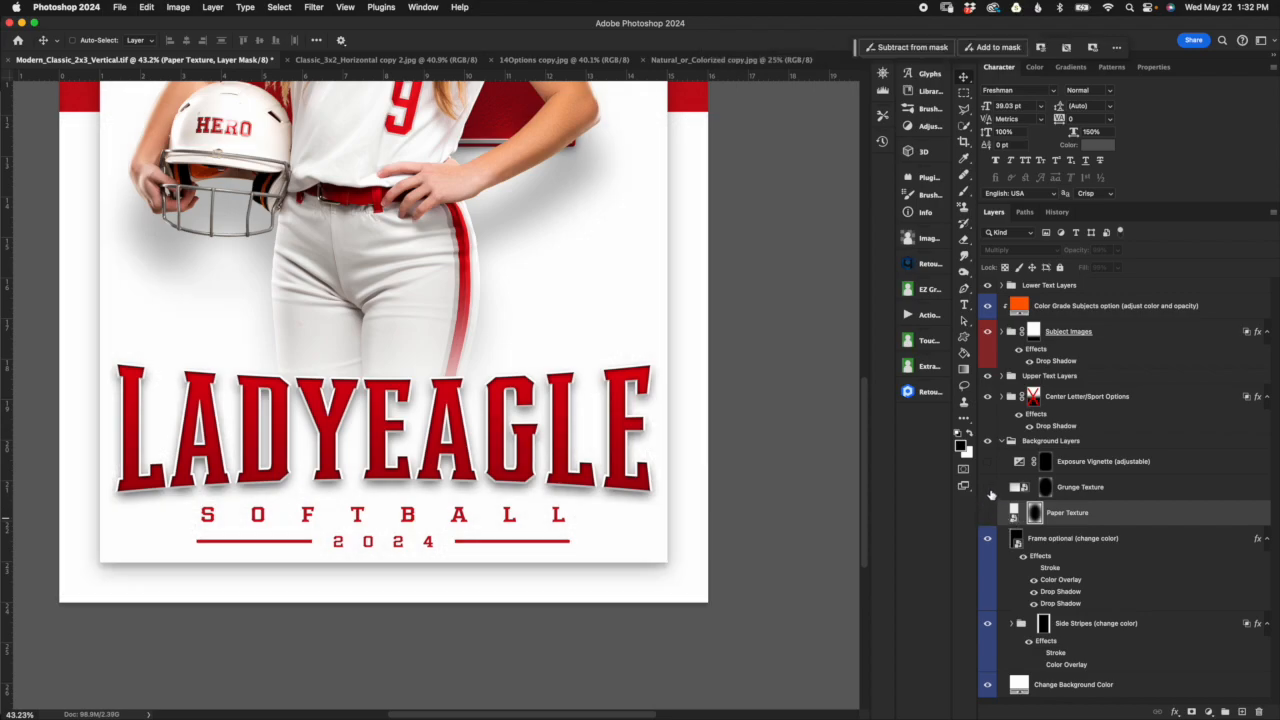
{"action": "left_click", "coordinate": [1034, 497]}
{"action": "left_click", "coordinate": [1019, 487]}
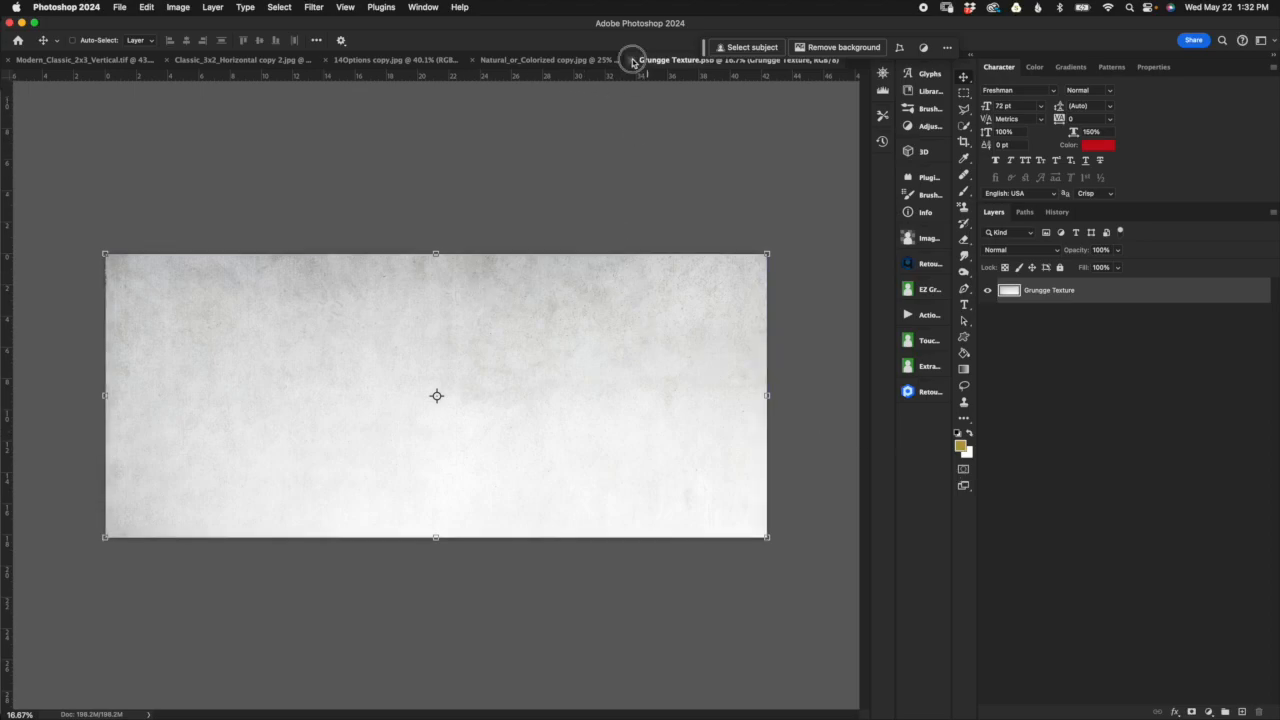
{"action": "left_click", "coordinate": [632, 60]}
Step: Inspect the grunge texture along the poster's right side and select the Grunge Texture layer's mask
{"action": "scroll", "coordinate": [680, 446], "scroll_direction": "up", "scroll_amount": 2}
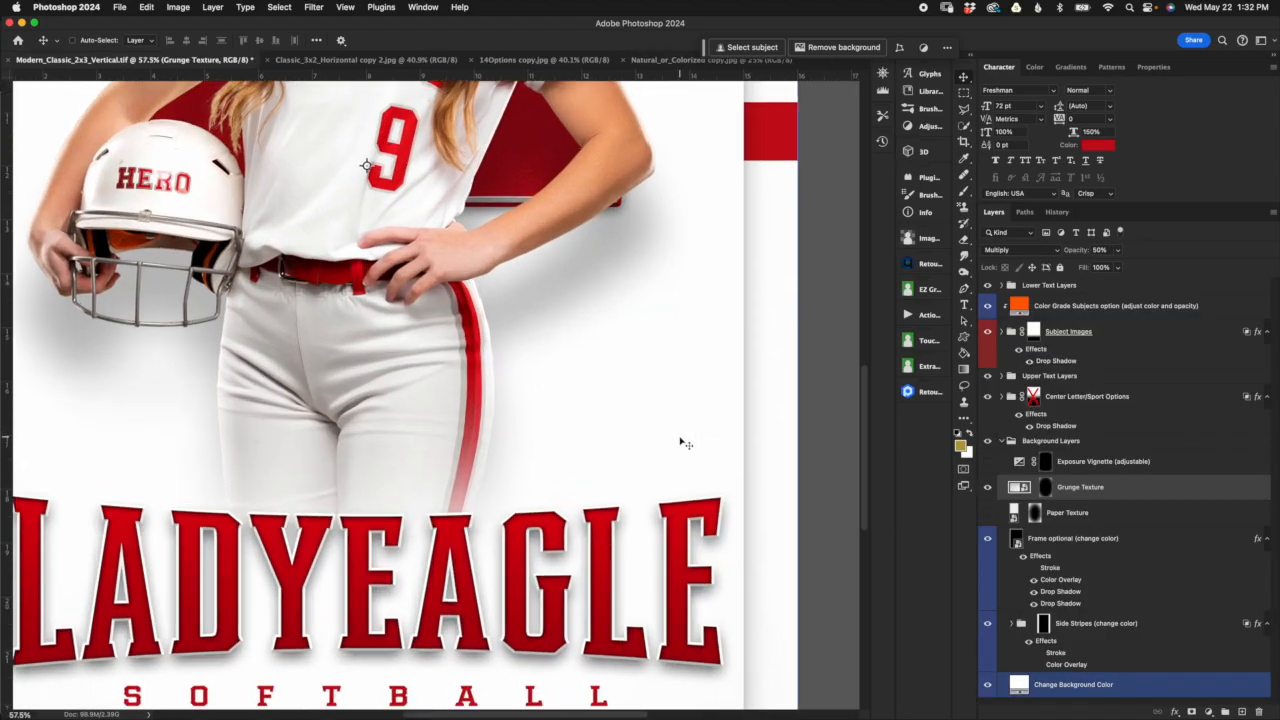
{"action": "scroll", "coordinate": [766, 452], "scroll_direction": "up", "scroll_amount": 2}
{"action": "scroll", "coordinate": [766, 459], "scroll_direction": "up", "scroll_amount": 2}
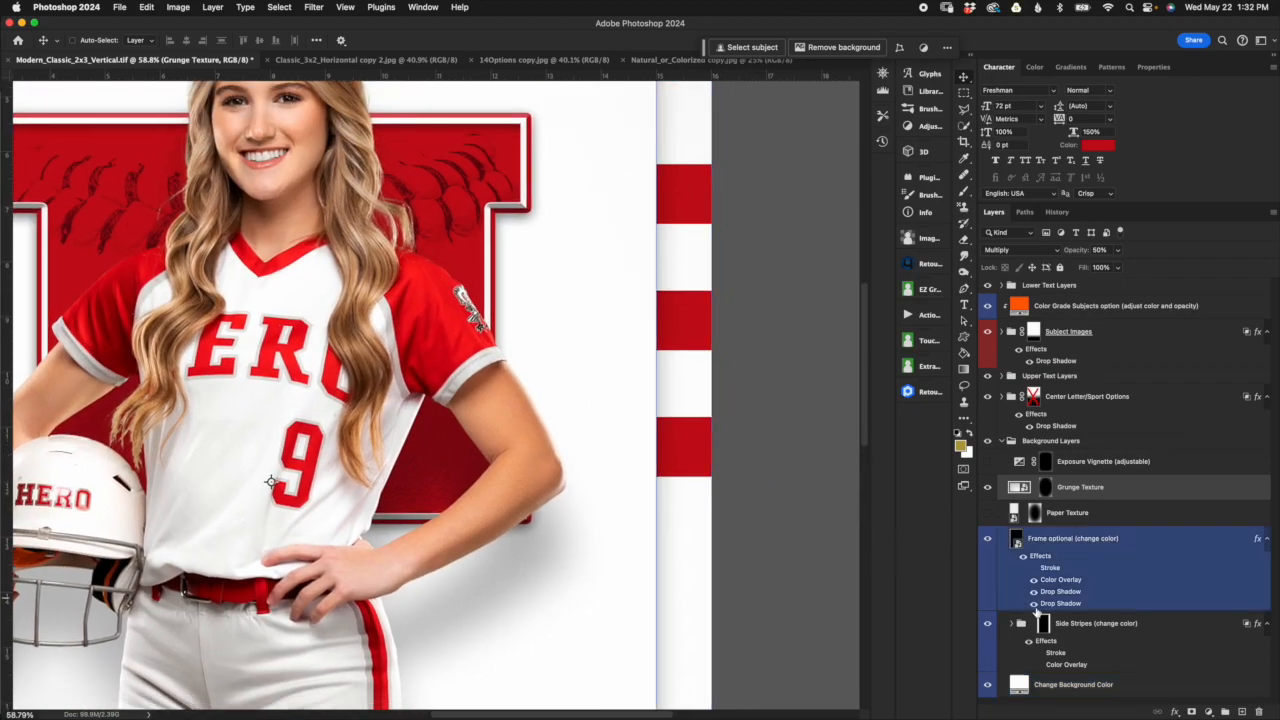
{"action": "left_click", "coordinate": [1115, 652]}
{"action": "scroll", "coordinate": [1112, 653], "scroll_direction": "down", "scroll_amount": 3}
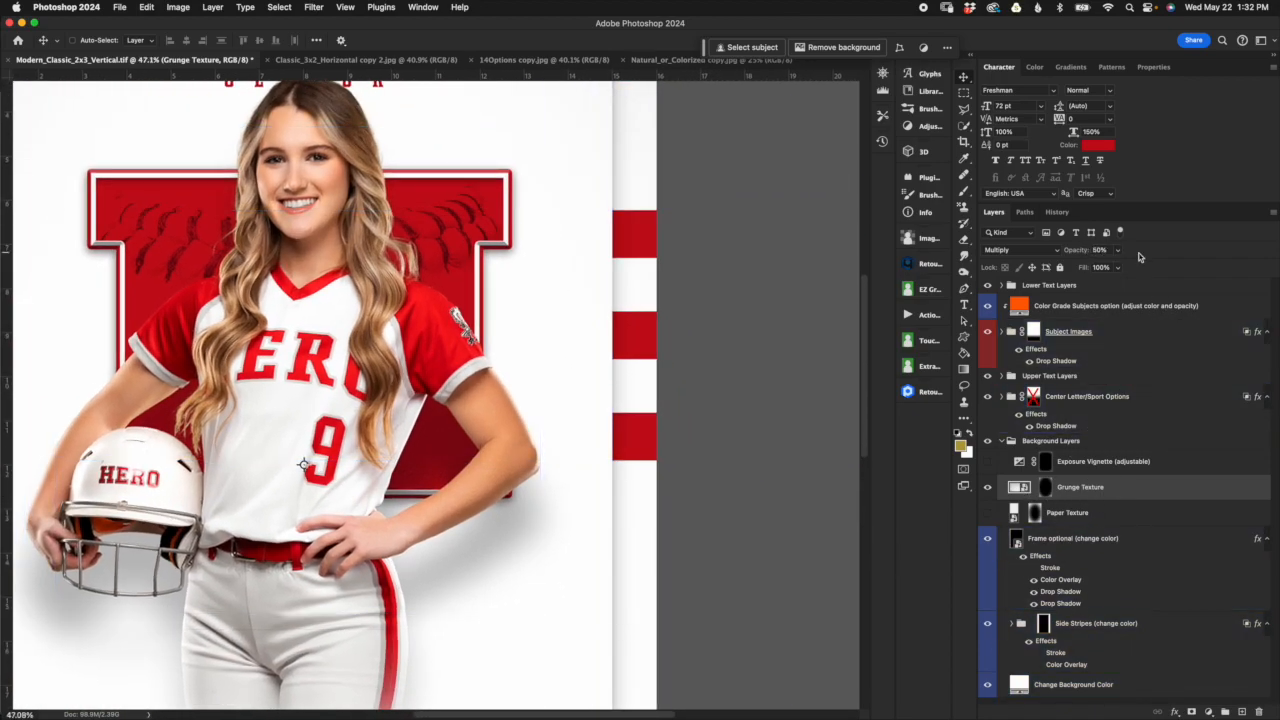
{"action": "left_click", "coordinate": [1045, 487]}
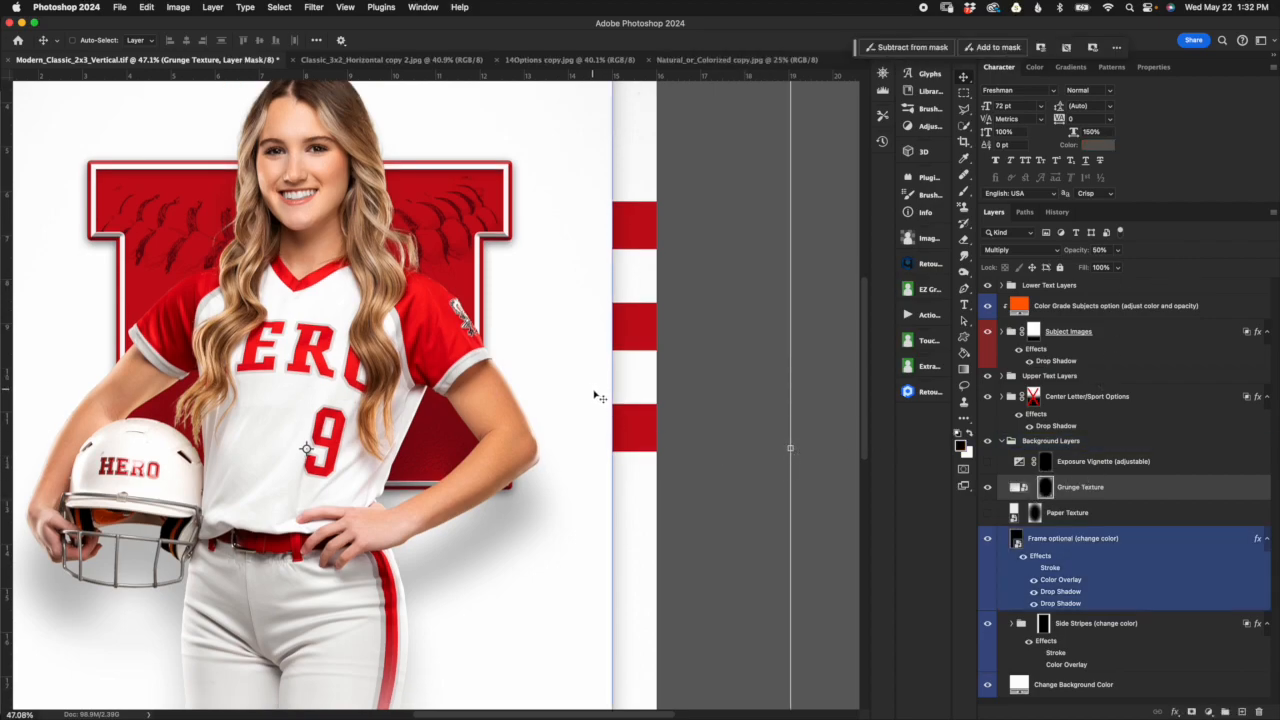
{"action": "scroll", "coordinate": [597, 393], "scroll_direction": "down", "scroll_amount": 5}
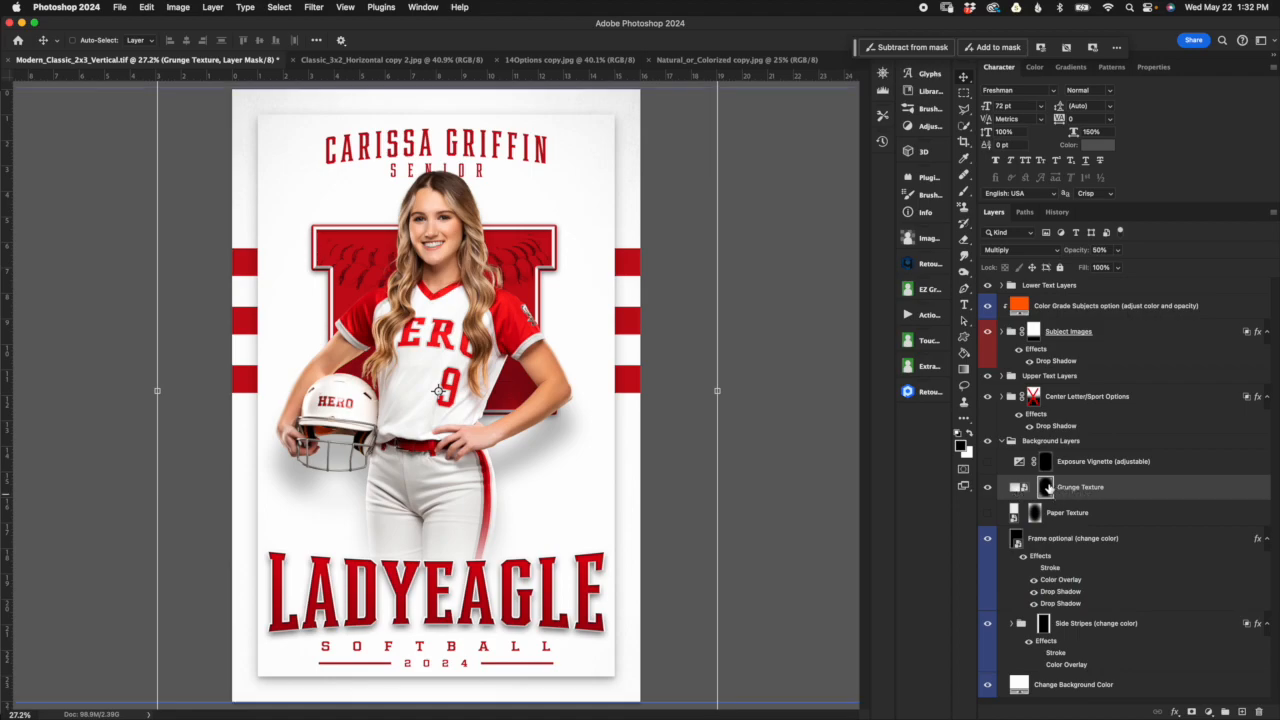
Step: Turn the Paper Texture and Exposure Vignette layers' visibility back on
{"action": "left_click", "coordinate": [987, 512]}
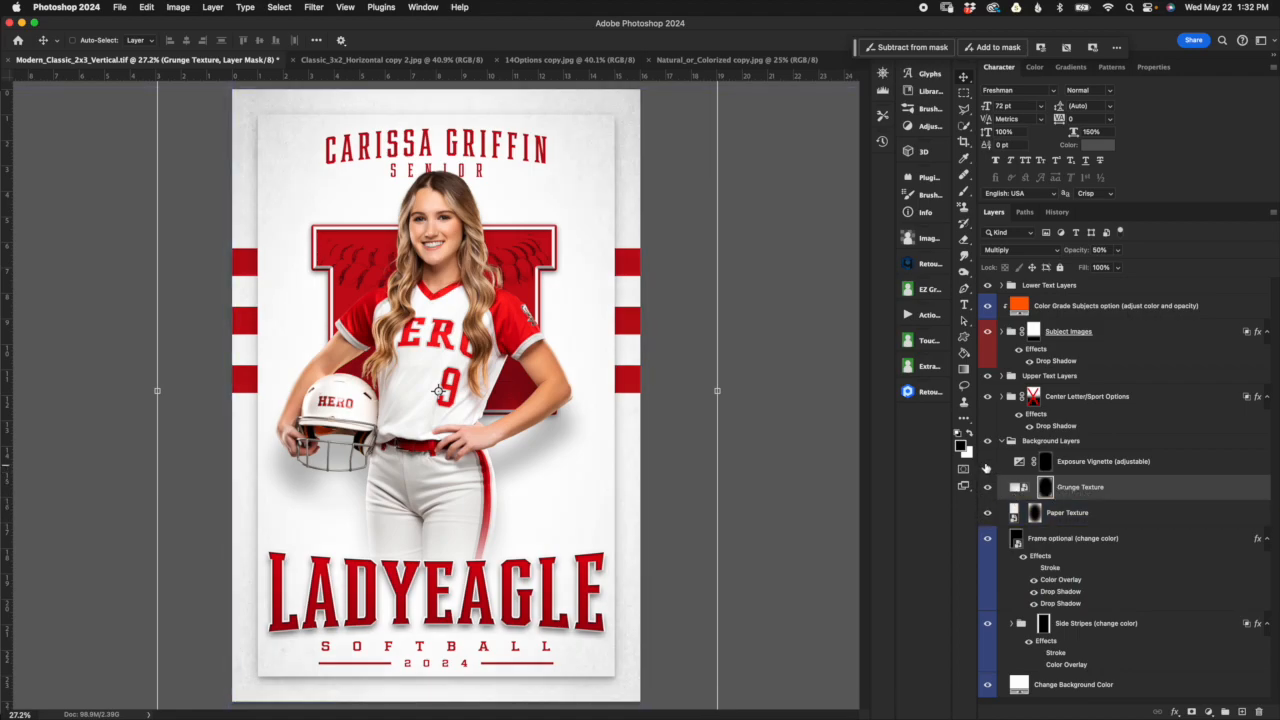
{"action": "left_click", "coordinate": [987, 461]}
{"action": "left_click", "coordinate": [1040, 466]}
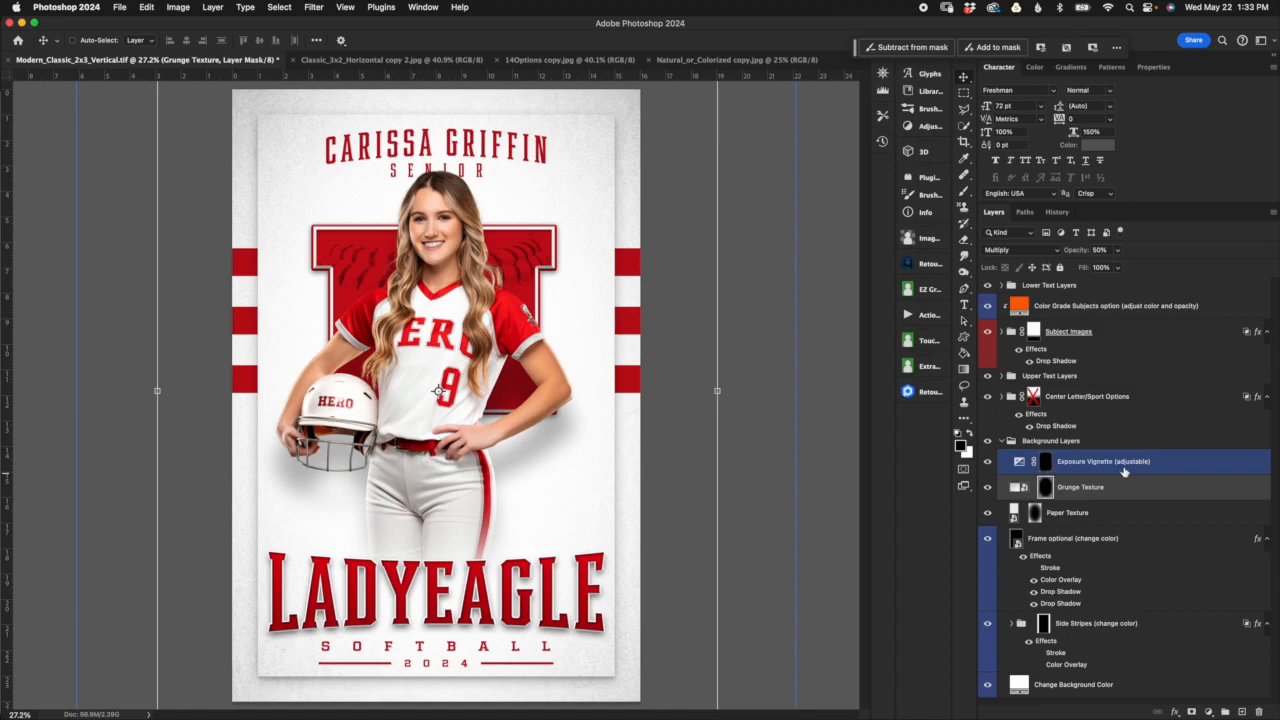
Step: Shrink the Exposure Vignette layer's mask to about 62.2% width and 79.6% height, and open the adjustment's exposure settings
{"action": "scroll", "coordinate": [605, 290], "scroll_direction": "down", "scroll_amount": 3}
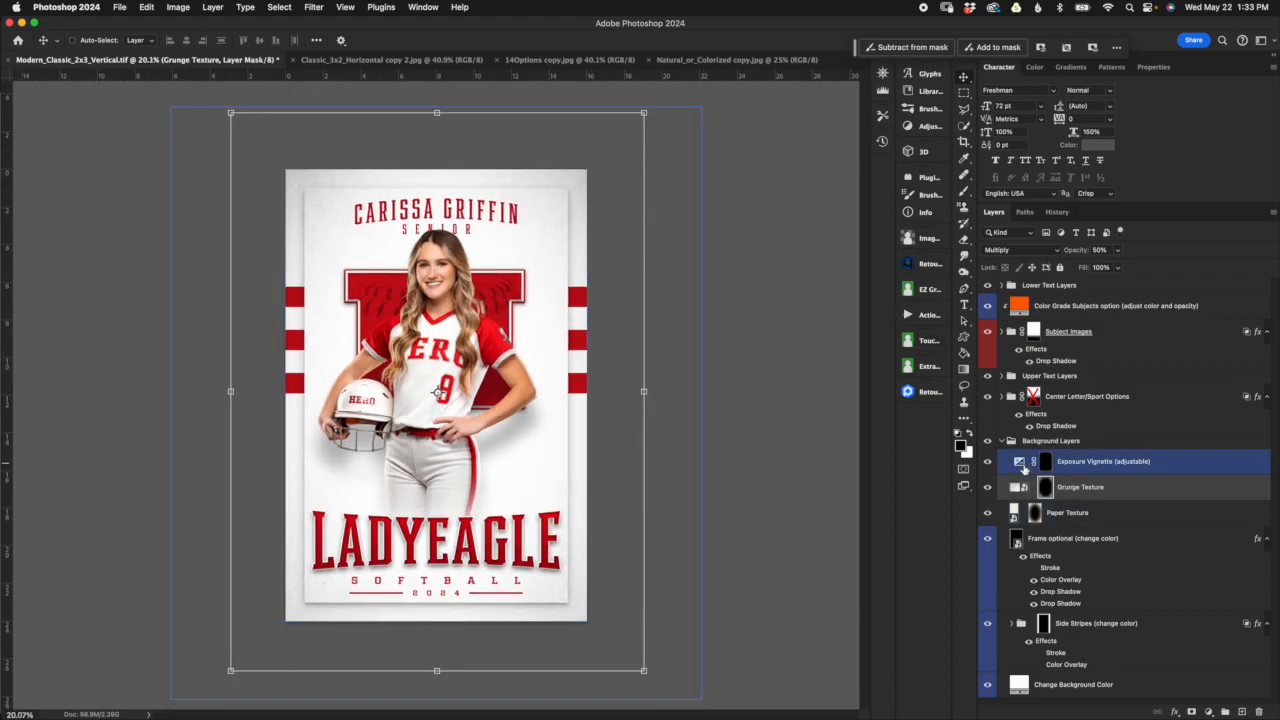
{"action": "left_click", "coordinate": [1046, 461]}
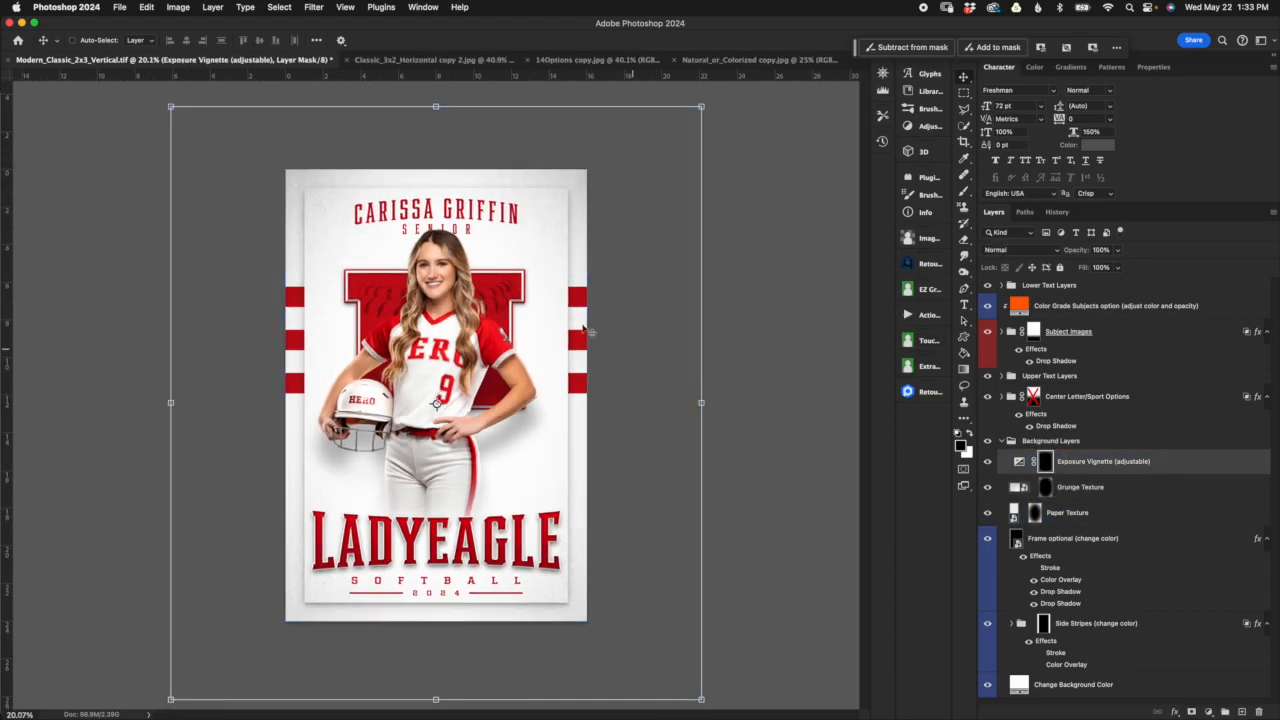
{"action": "left_click", "coordinate": [704, 402]}
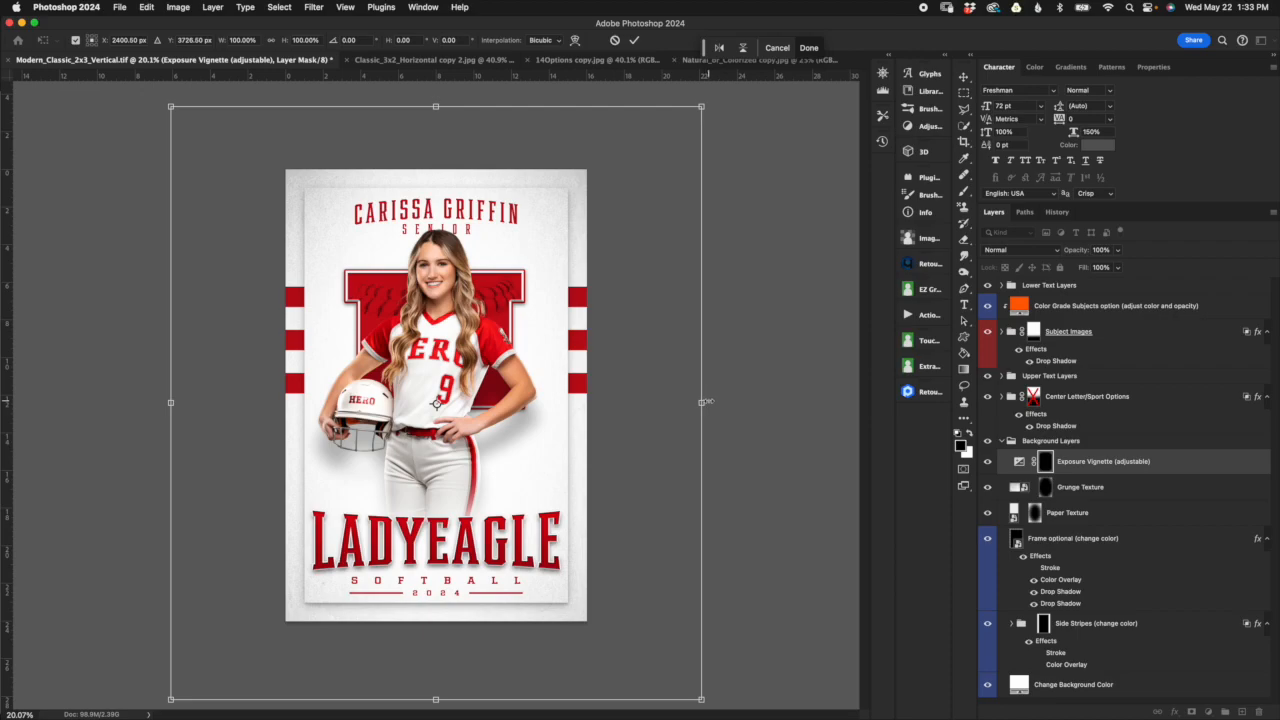
{"action": "left_click_drag", "start_coordinate": [704, 402], "coordinate": [602, 402]}
{"action": "left_click_drag", "start_coordinate": [213, 402], "coordinate": [272, 402]}
{"action": "left_click_drag", "start_coordinate": [437, 643], "coordinate": [437, 631]}
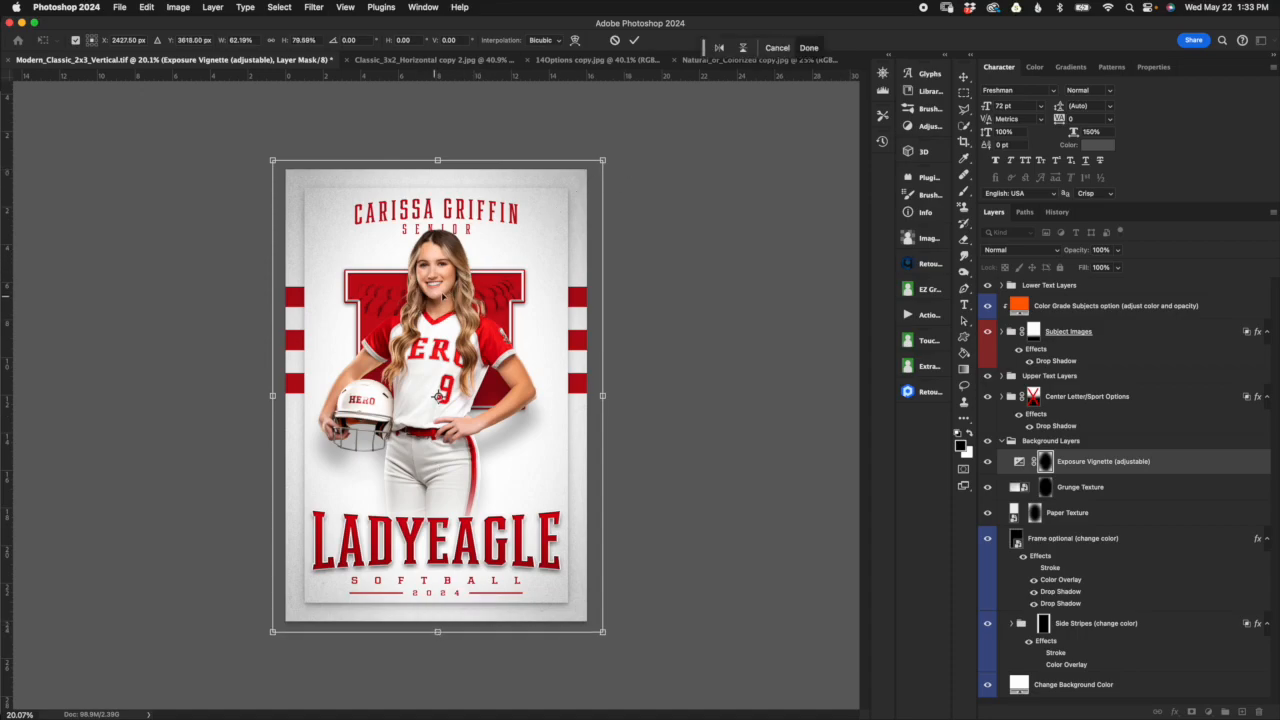
{"action": "left_click", "coordinate": [634, 40]}
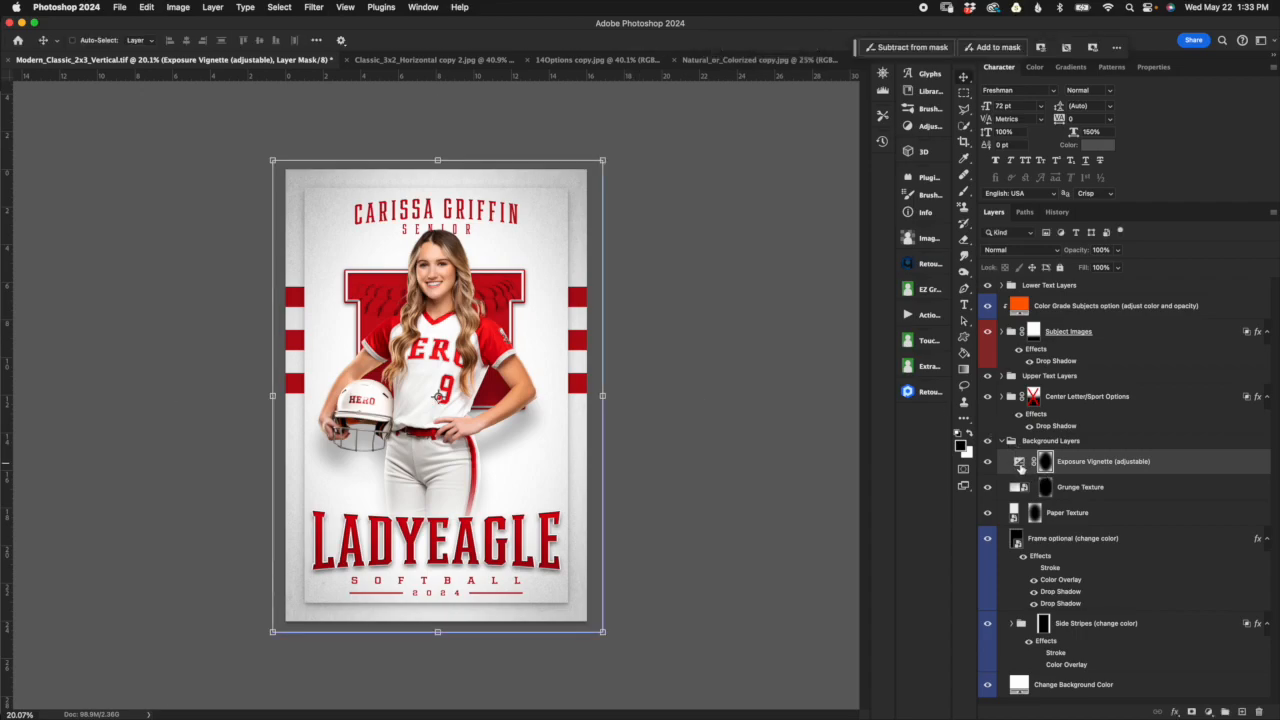
{"action": "left_click", "coordinate": [1020, 463]}
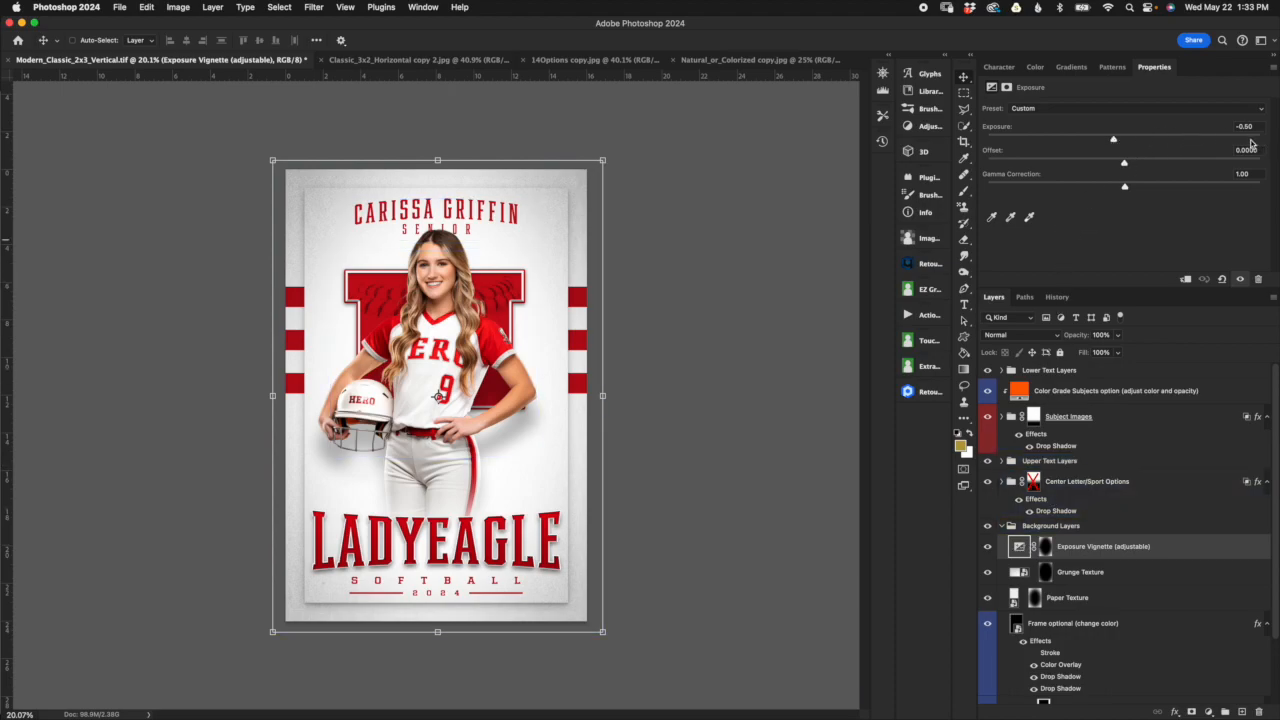
{"action": "mouse_move", "coordinate": [1110, 141]}
{"action": "left_mouse_down"}
{"action": "mouse_move", "coordinate": [1095, 140]}
{"action": "mouse_move", "coordinate": [1185, 140]}
{"action": "mouse_move", "coordinate": [1111, 140]}
{"action": "left_mouse_up"}
Step: Review the 14Options sport textures sheet and the Natural_or_Colorized sheet comparing natural and single-color looks
{"action": "left_click", "coordinate": [620, 62]}
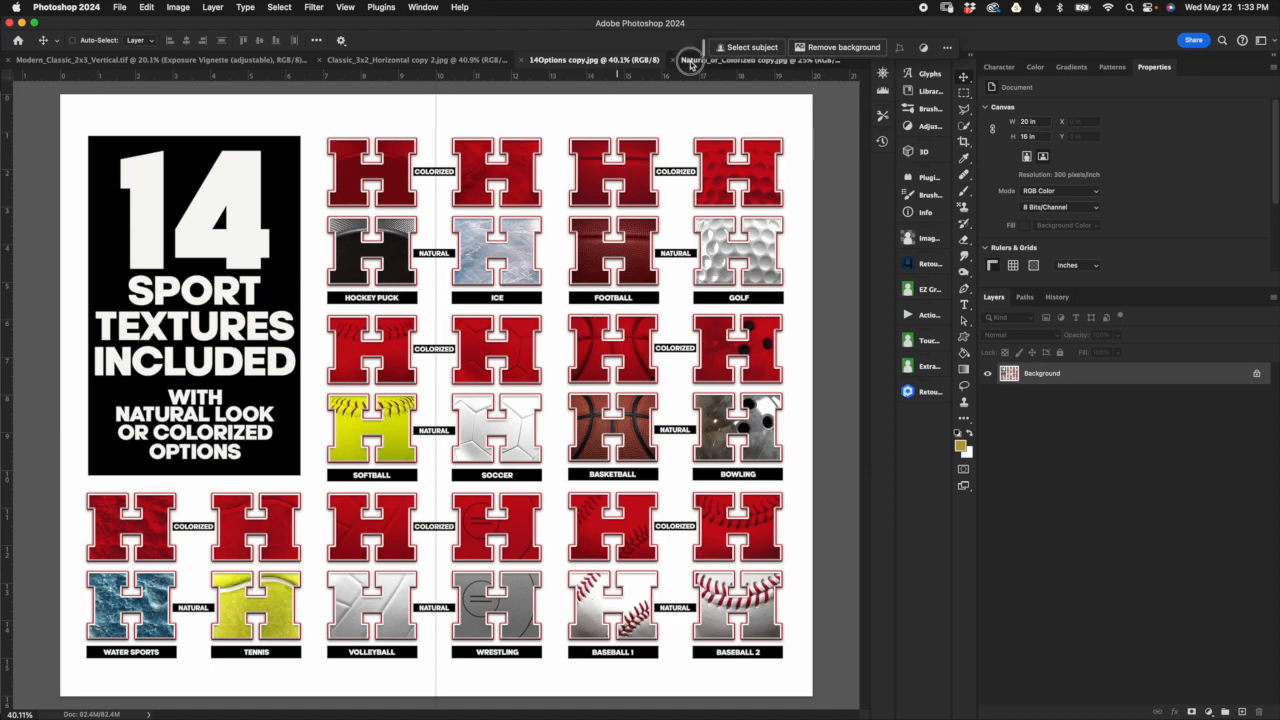
{"action": "left_click", "coordinate": [692, 62]}
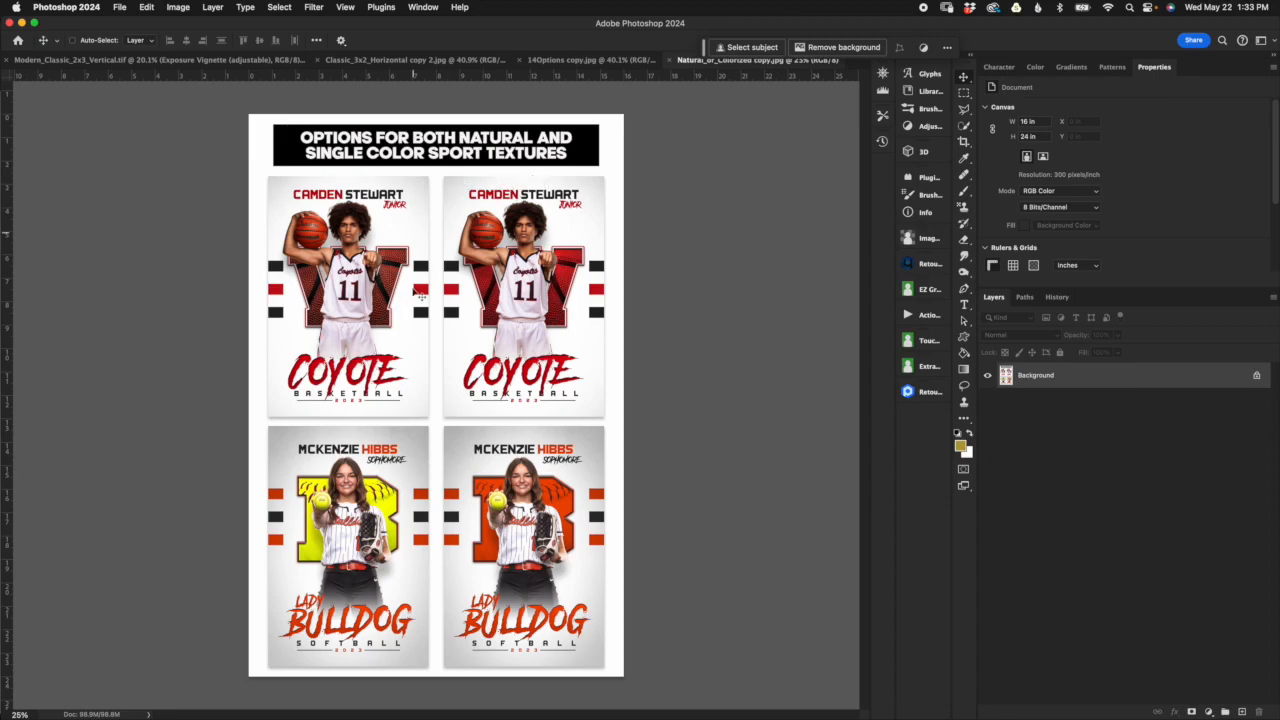
{"action": "left_click", "coordinate": [599, 60]}
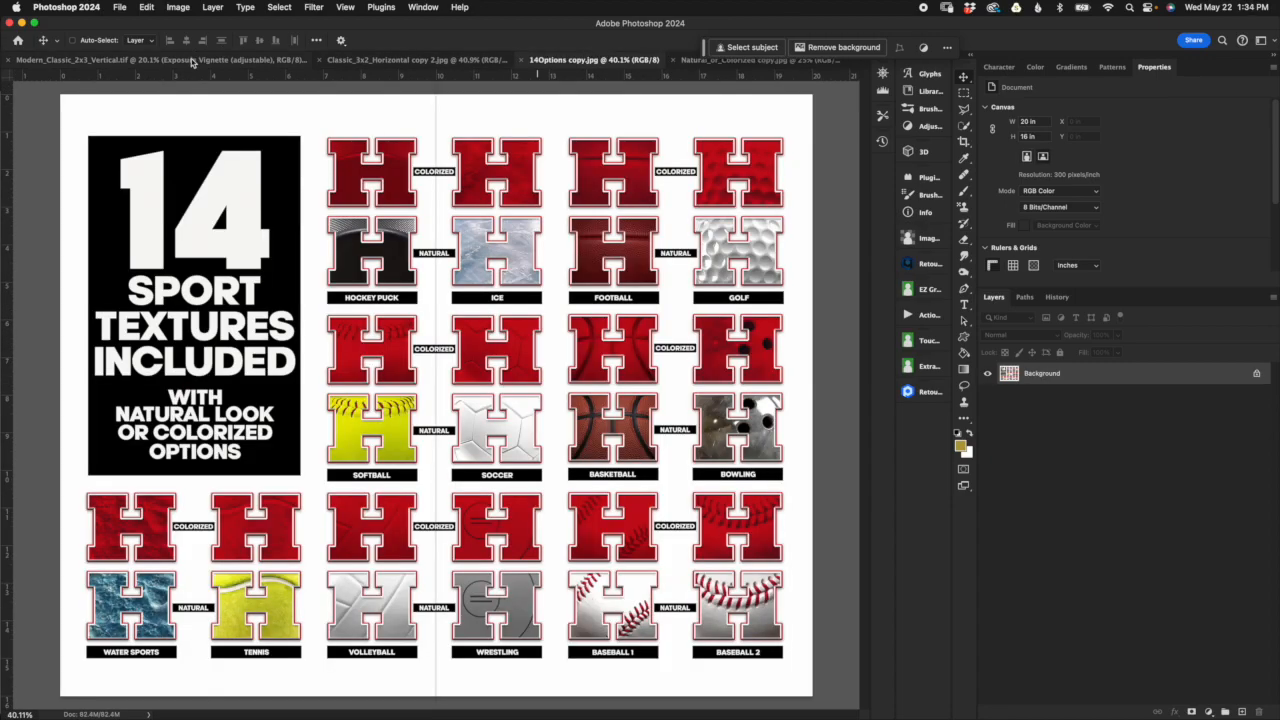
Step: Return to the Modern_Classic_2x3_Vertical template and undo the resizing of the Exposure Vignette mask
{"action": "left_click", "coordinate": [196, 60]}
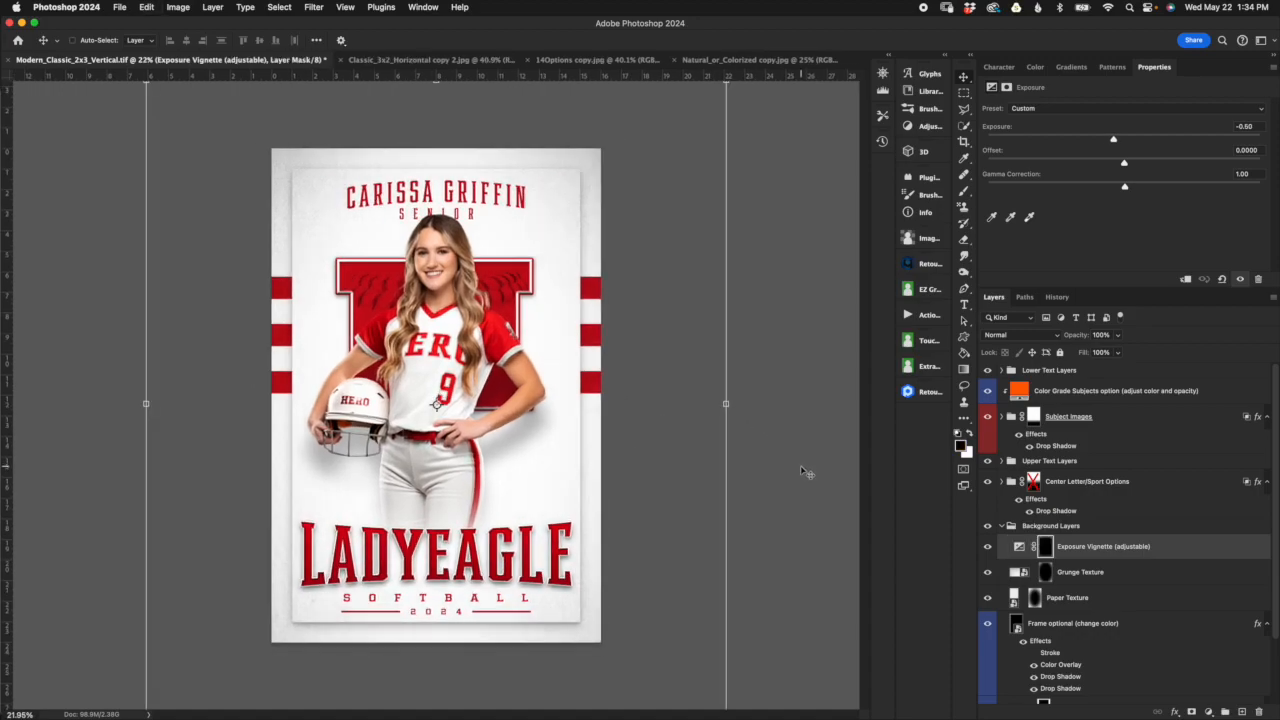
{"action": "key", "text": "super+z"}
{"action": "key", "text": "super+z"}
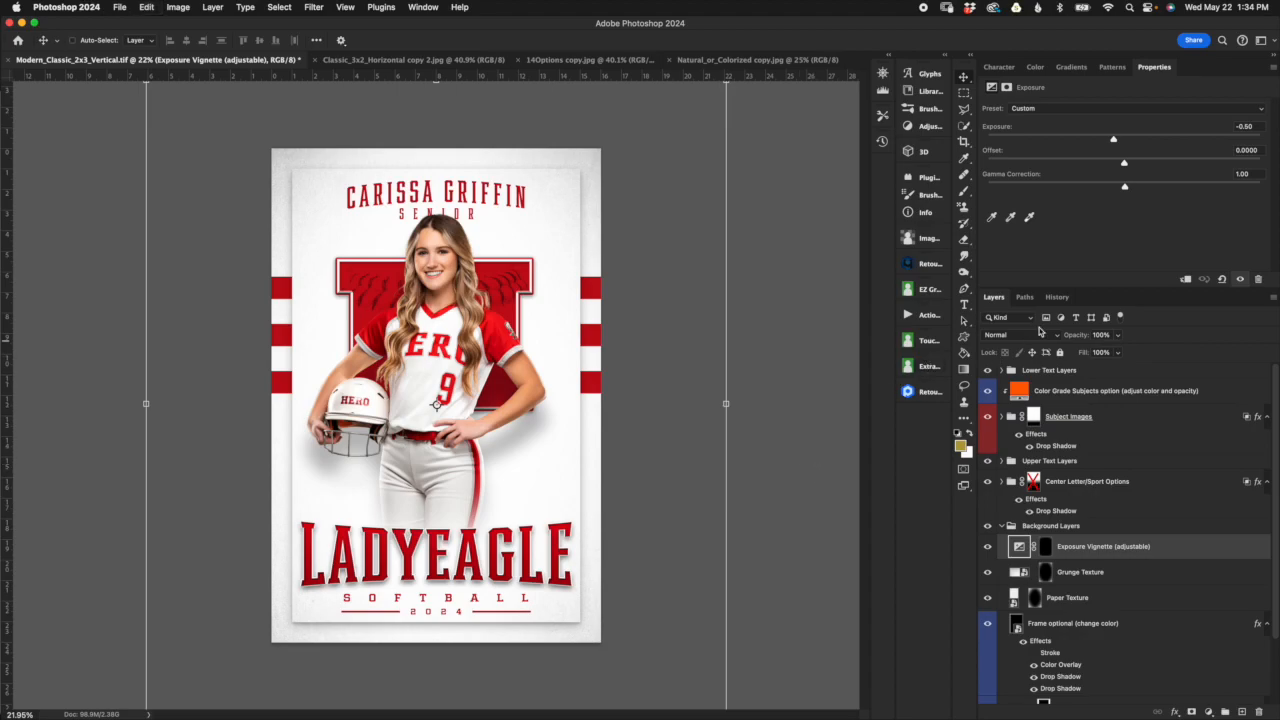
Step: Collapse the Background Layers group and select the Center Letter/Sport Options group
{"action": "left_click", "coordinate": [1008, 530]}
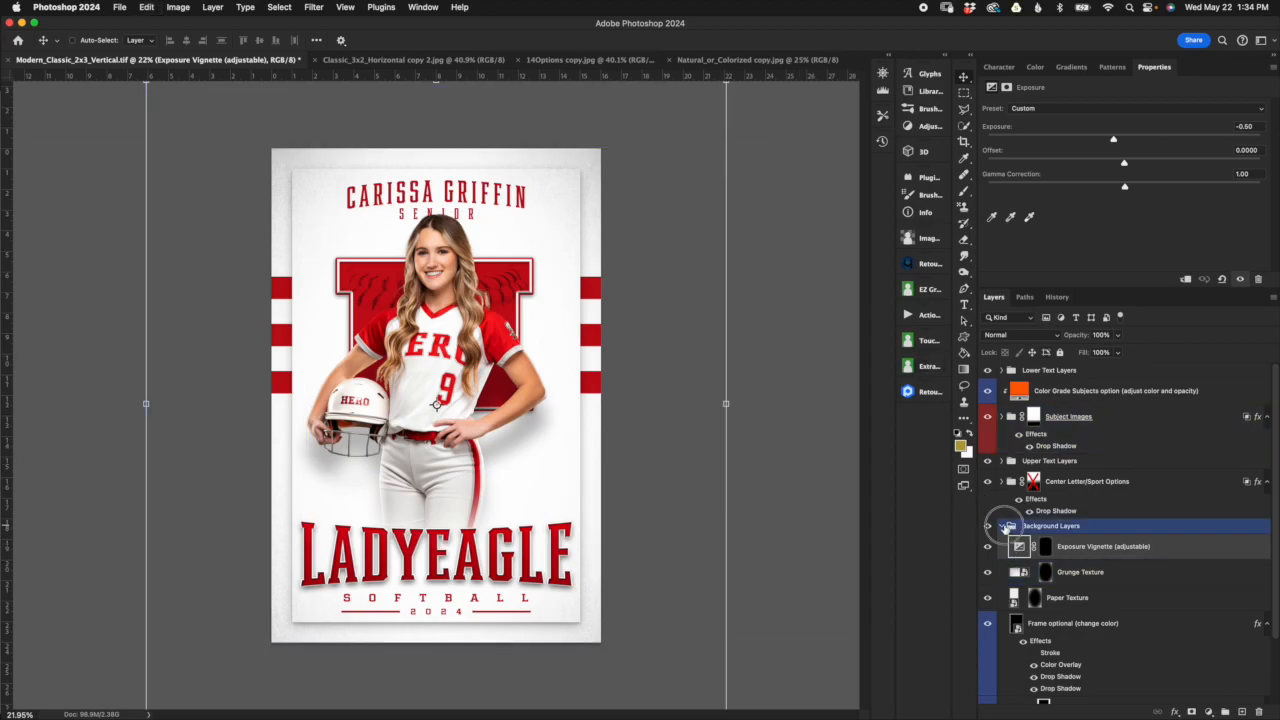
{"action": "left_click", "coordinate": [1001, 526]}
{"action": "left_click", "coordinate": [1112, 487]}
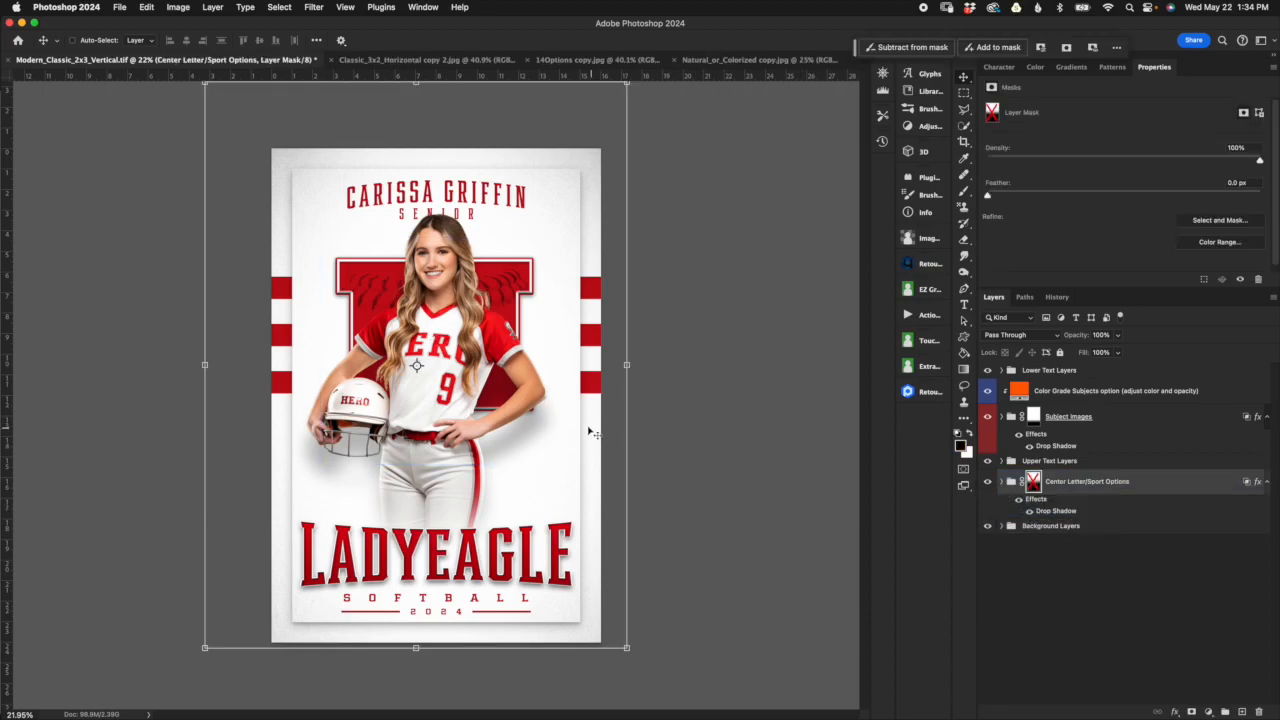
Step: Hide the Subject Images group to expose the whole center letter on the poster
{"action": "left_click", "coordinate": [989, 427]}
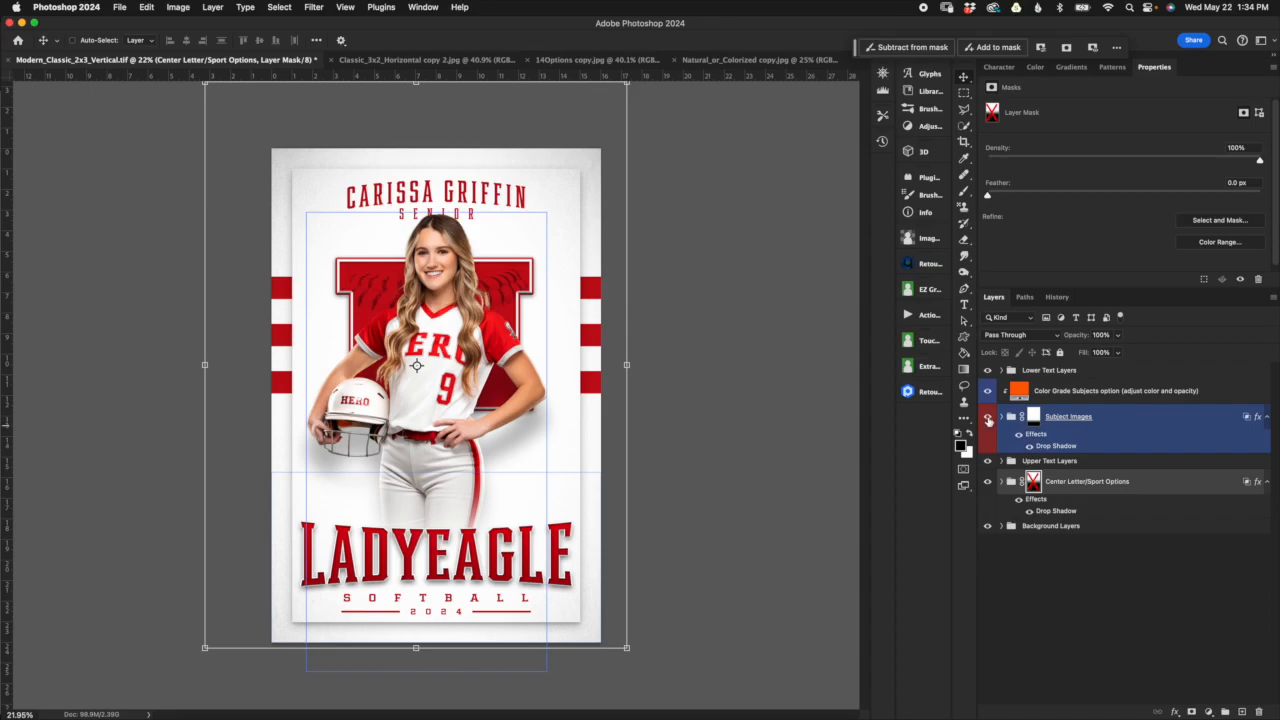
{"action": "left_click", "coordinate": [988, 418]}
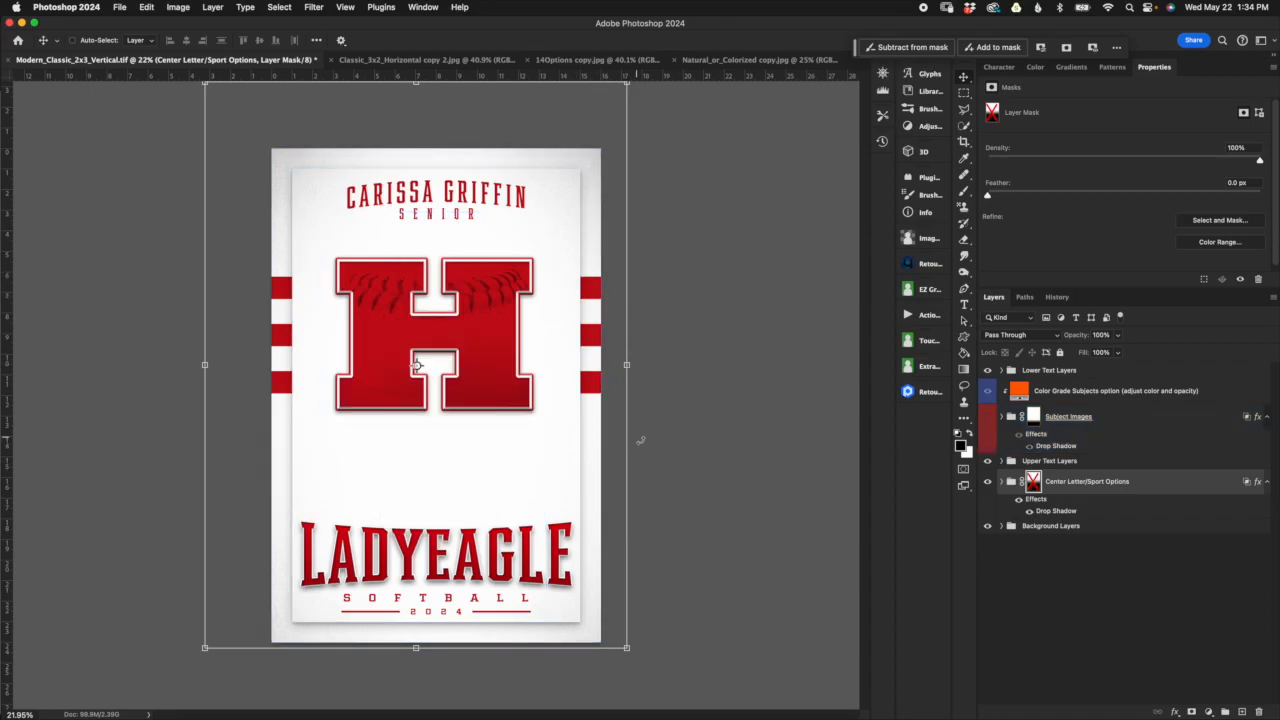
{"action": "scroll", "coordinate": [656, 453], "scroll_direction": "up", "scroll_amount": 5}
{"action": "scroll", "coordinate": [657, 455], "scroll_direction": "up", "scroll_amount": 3}
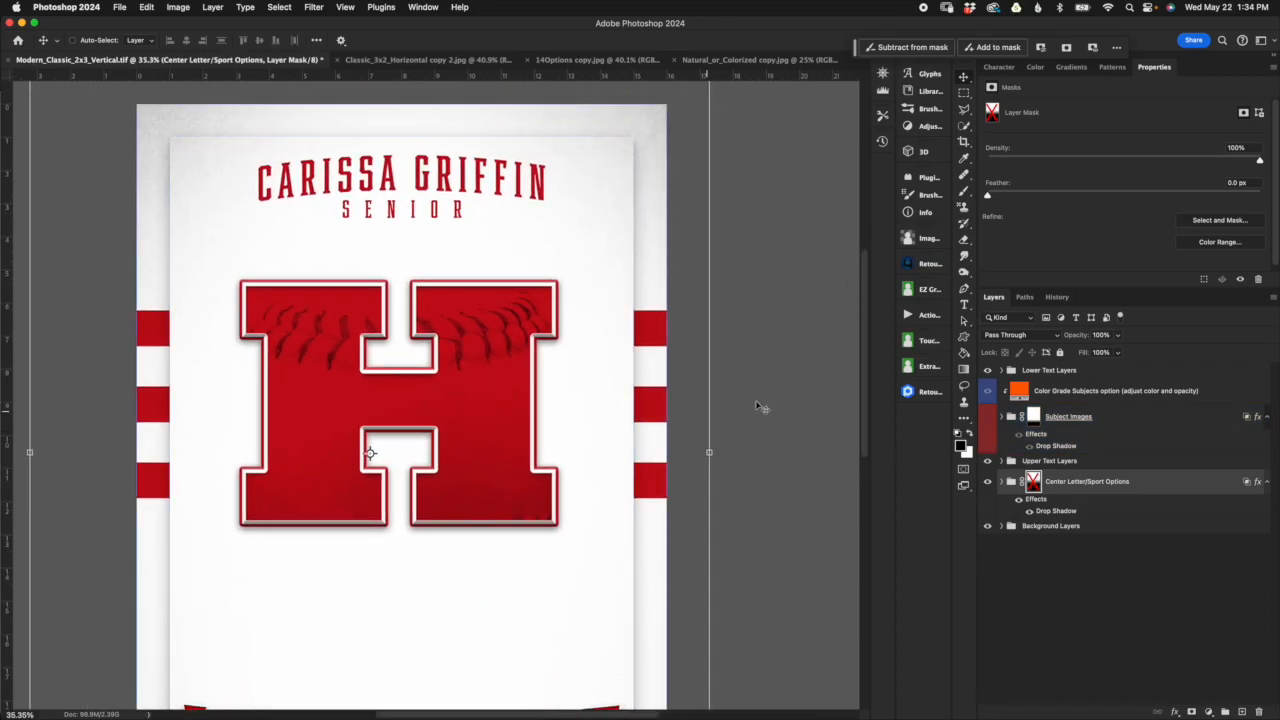
Step: Expand the Center Letter/Sport Options group and look through its sport texture layers, from Wrestling Mat Option to Baseball Option 2
{"action": "left_click", "coordinate": [1002, 482]}
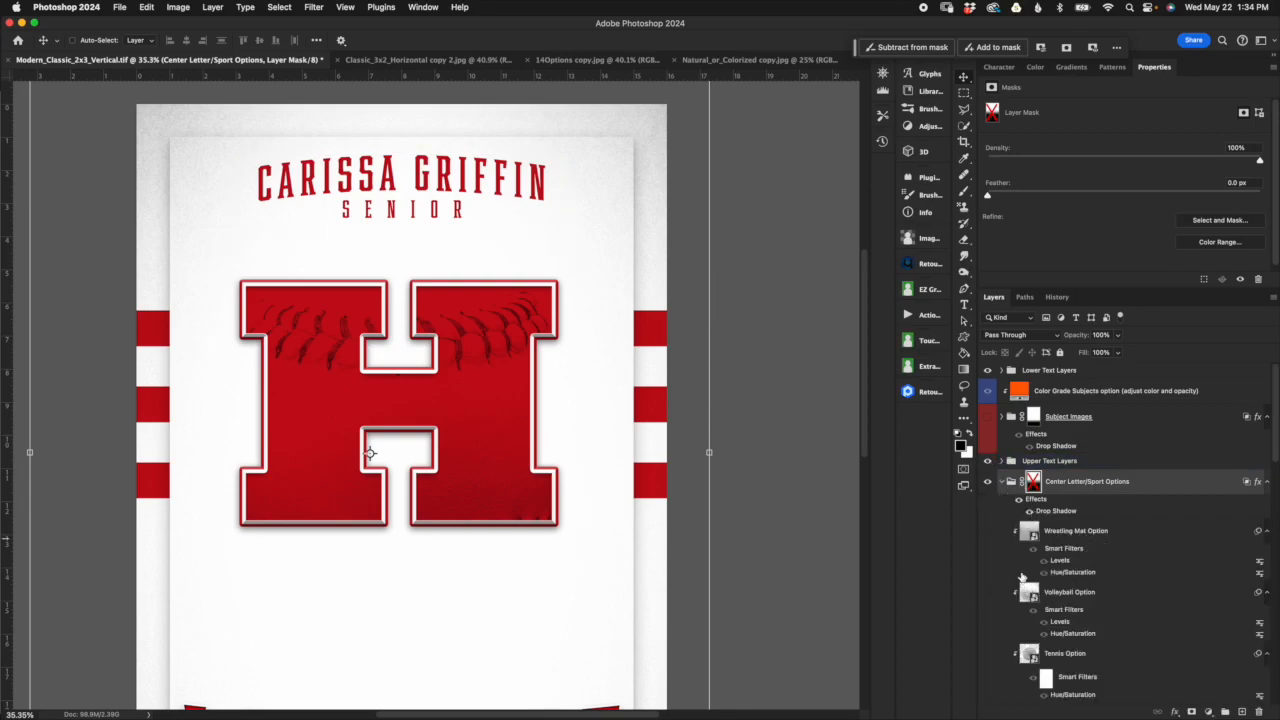
{"action": "scroll", "coordinate": [1050, 520], "scroll_direction": "down", "scroll_amount": 5}
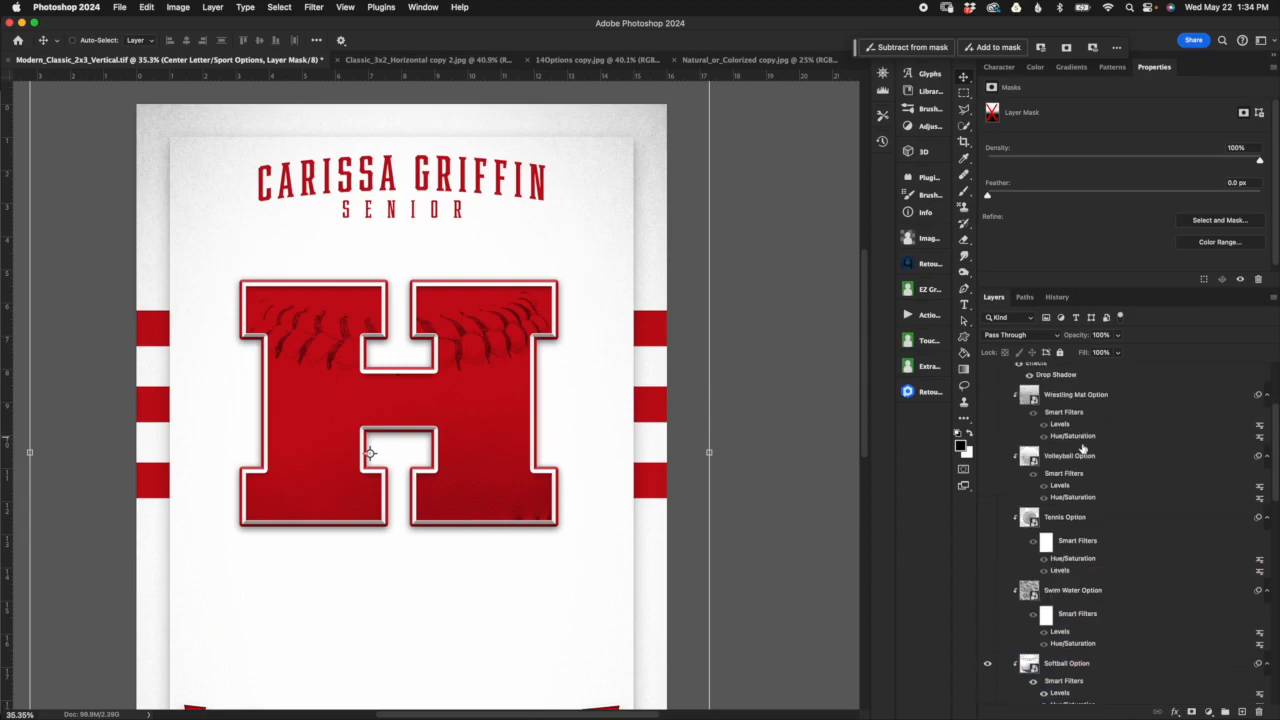
{"action": "scroll", "coordinate": [1084, 451], "scroll_direction": "up", "scroll_amount": 2}
{"action": "scroll", "coordinate": [1114, 487], "scroll_direction": "down", "scroll_amount": 1}
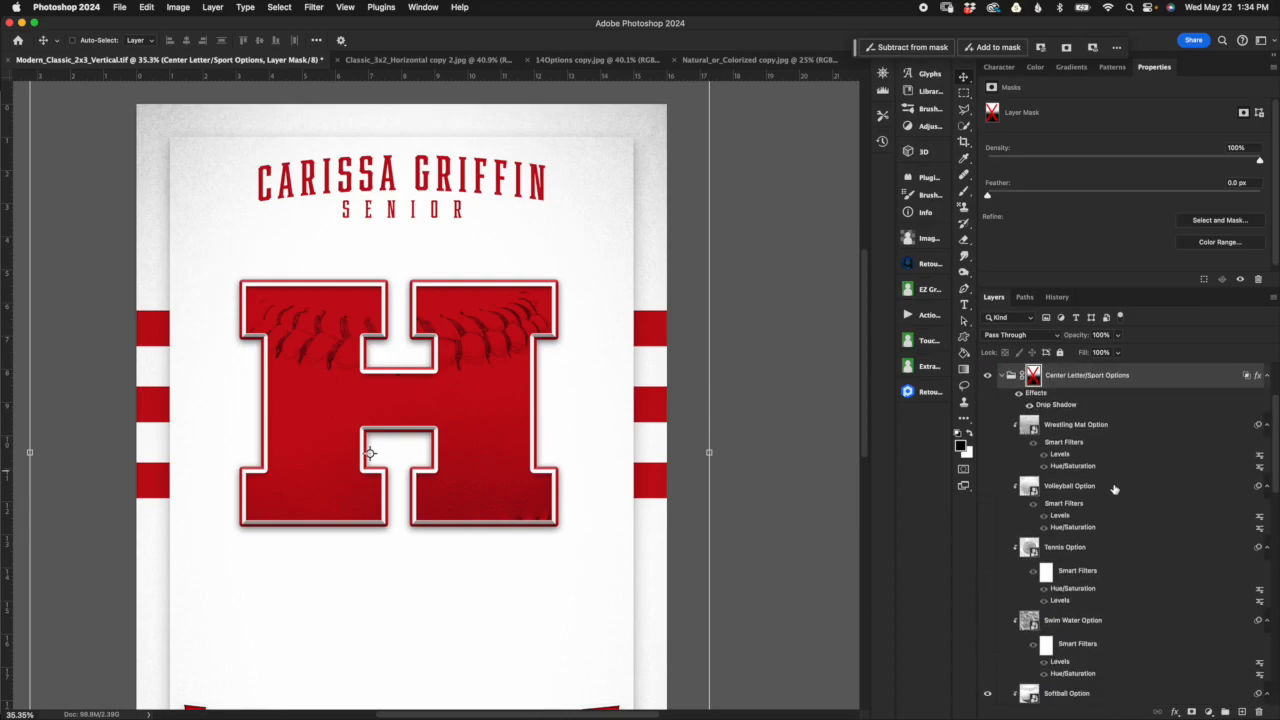
{"action": "scroll", "coordinate": [1116, 495], "scroll_direction": "down", "scroll_amount": 1}
{"action": "scroll", "coordinate": [1120, 527], "scroll_direction": "down", "scroll_amount": 1}
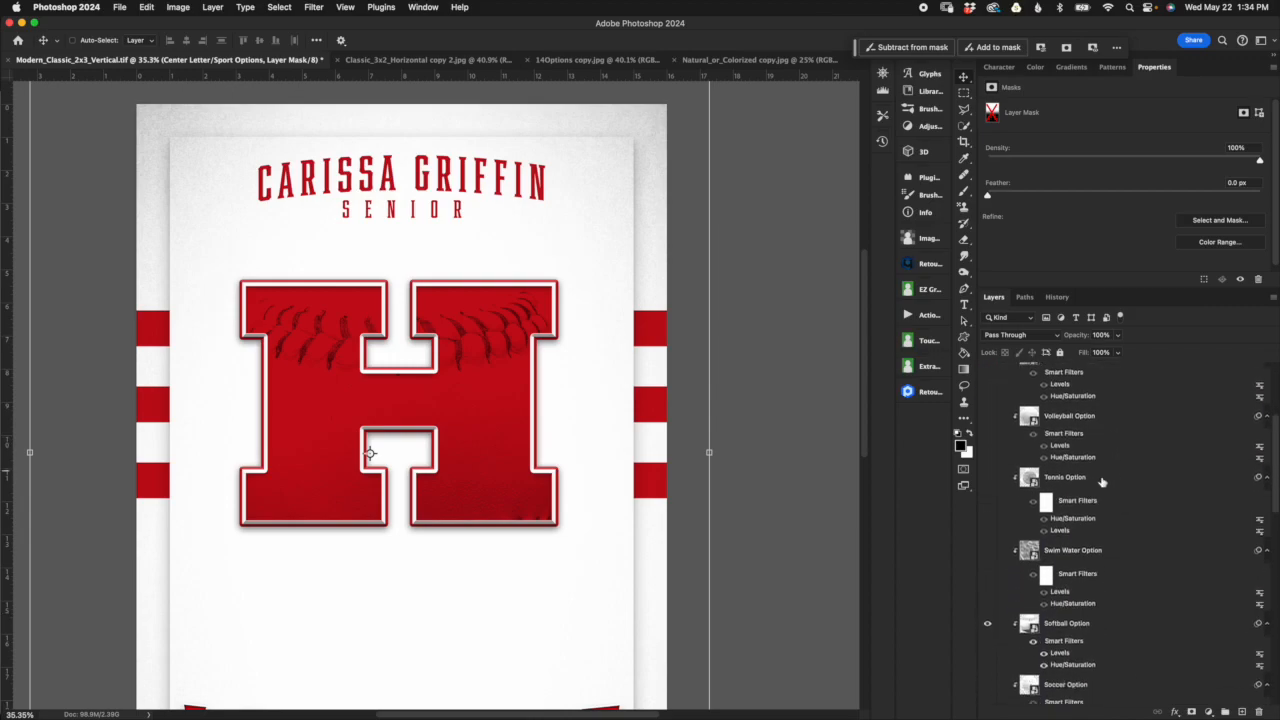
{"action": "scroll", "coordinate": [1104, 533], "scroll_direction": "down", "scroll_amount": 1}
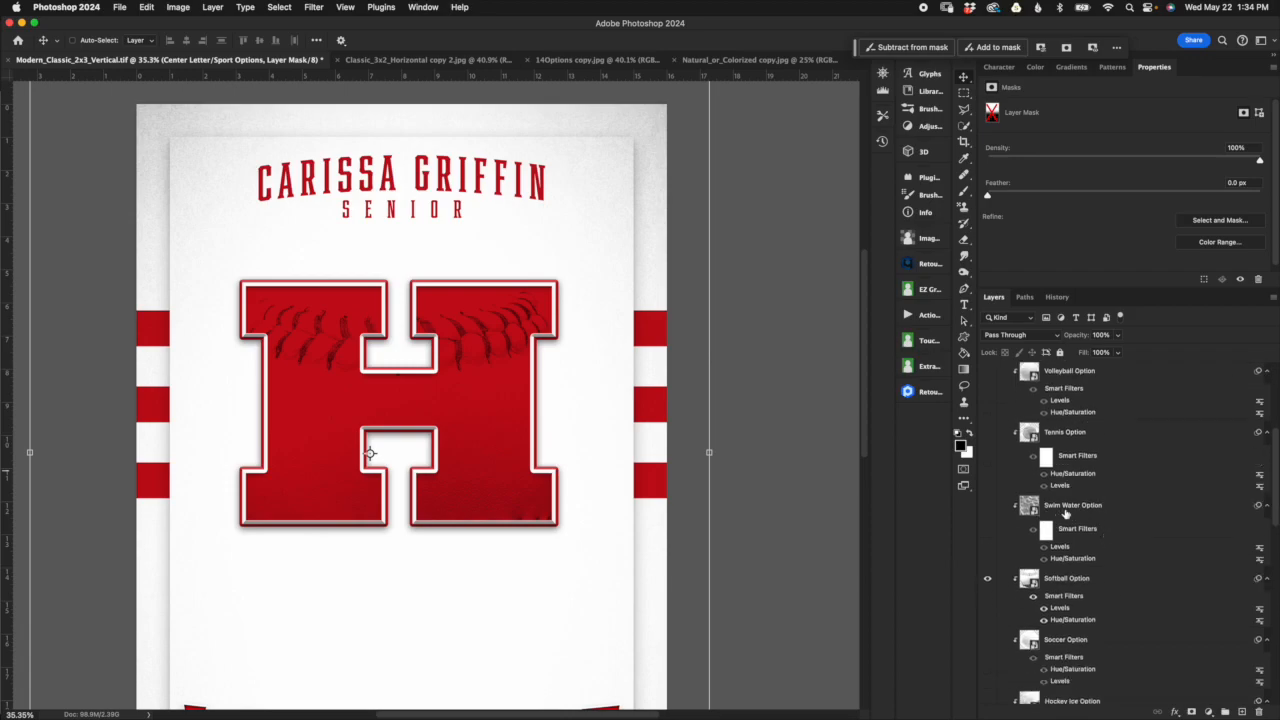
{"action": "scroll", "coordinate": [1108, 530], "scroll_direction": "down", "scroll_amount": 2}
{"action": "left_click", "coordinate": [1106, 540]}
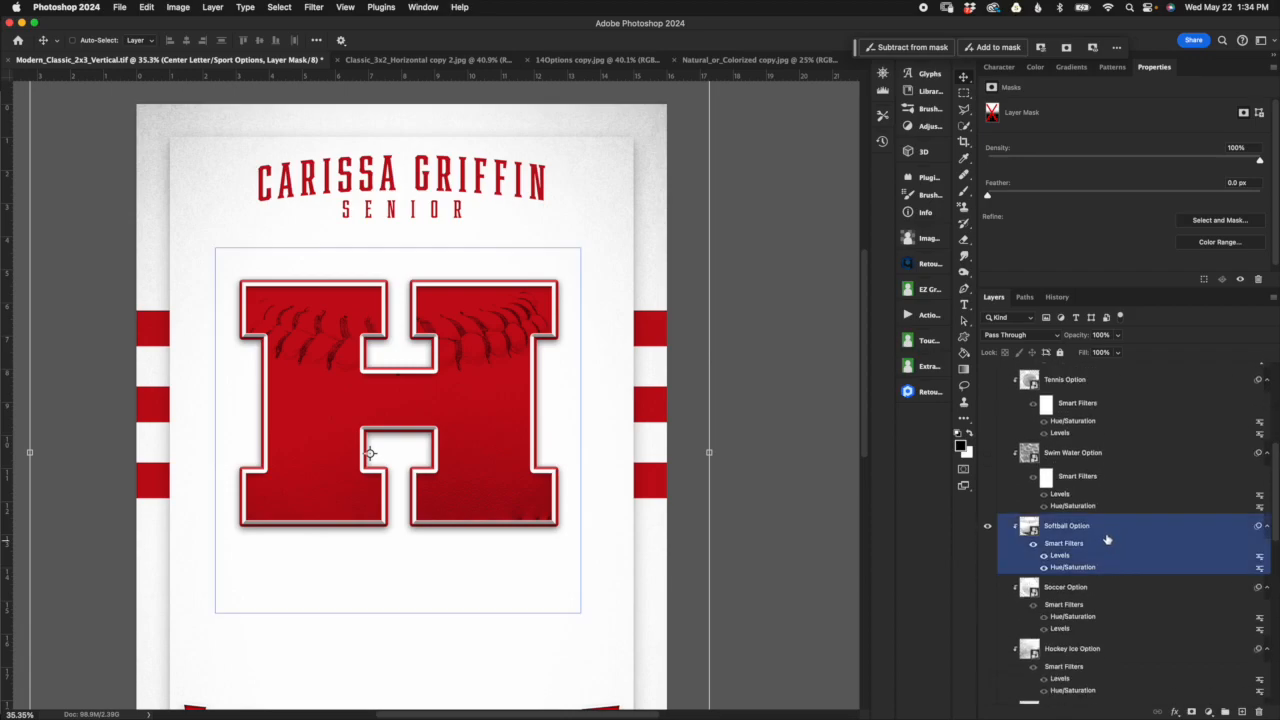
{"action": "scroll", "coordinate": [1107, 540], "scroll_direction": "down", "scroll_amount": 4}
{"action": "scroll", "coordinate": [1107, 547], "scroll_direction": "down", "scroll_amount": 1}
{"action": "scroll", "coordinate": [1104, 580], "scroll_direction": "down", "scroll_amount": 3}
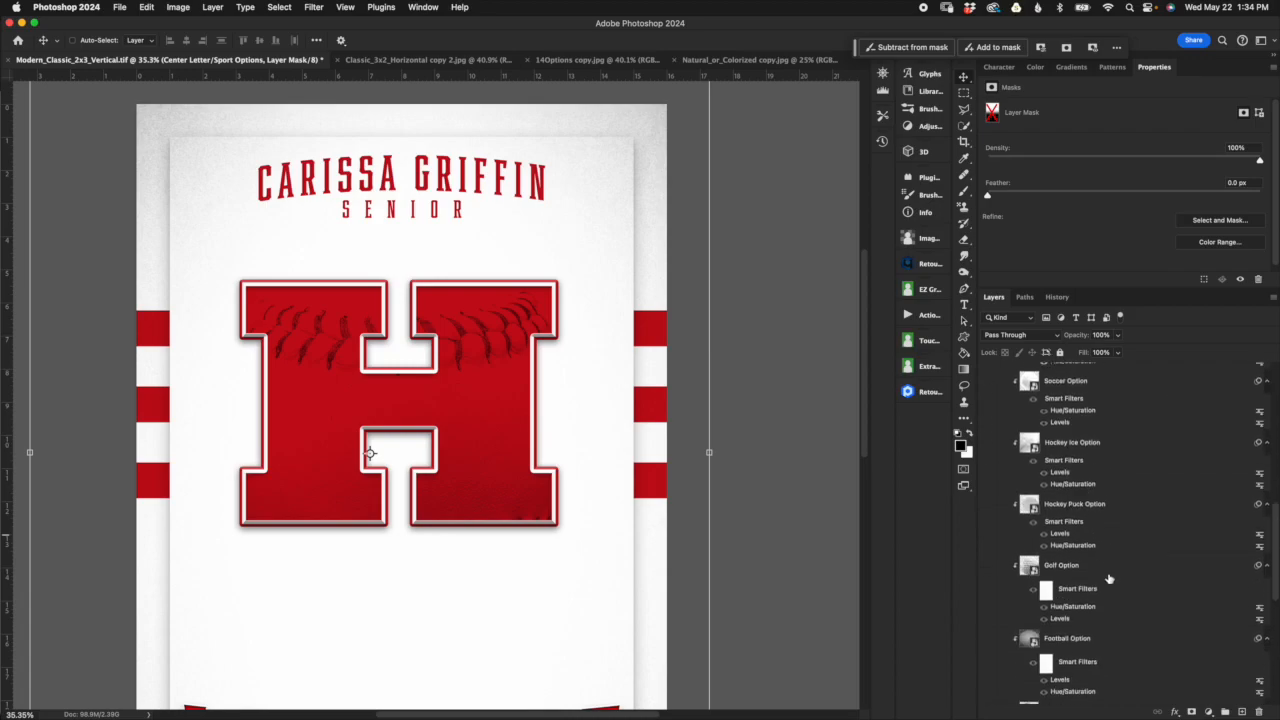
{"action": "scroll", "coordinate": [1074, 566], "scroll_direction": "down", "scroll_amount": 3}
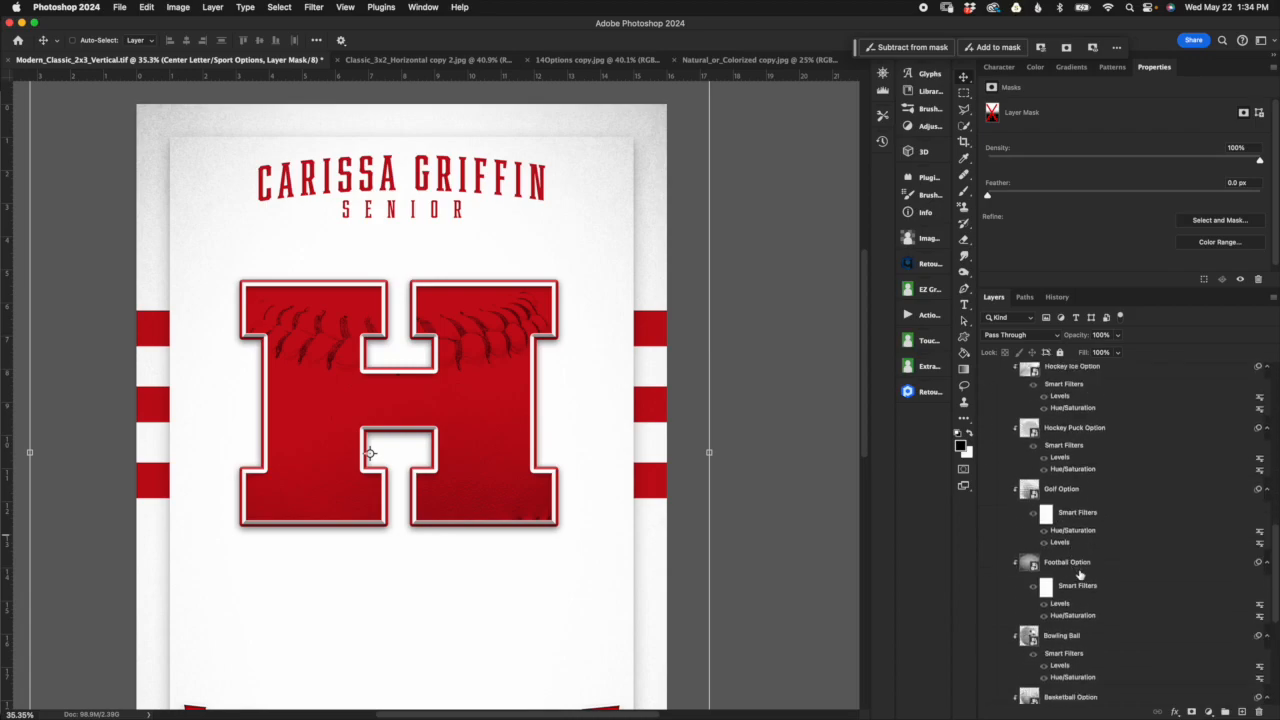
{"action": "scroll", "coordinate": [1088, 573], "scroll_direction": "down", "scroll_amount": 3}
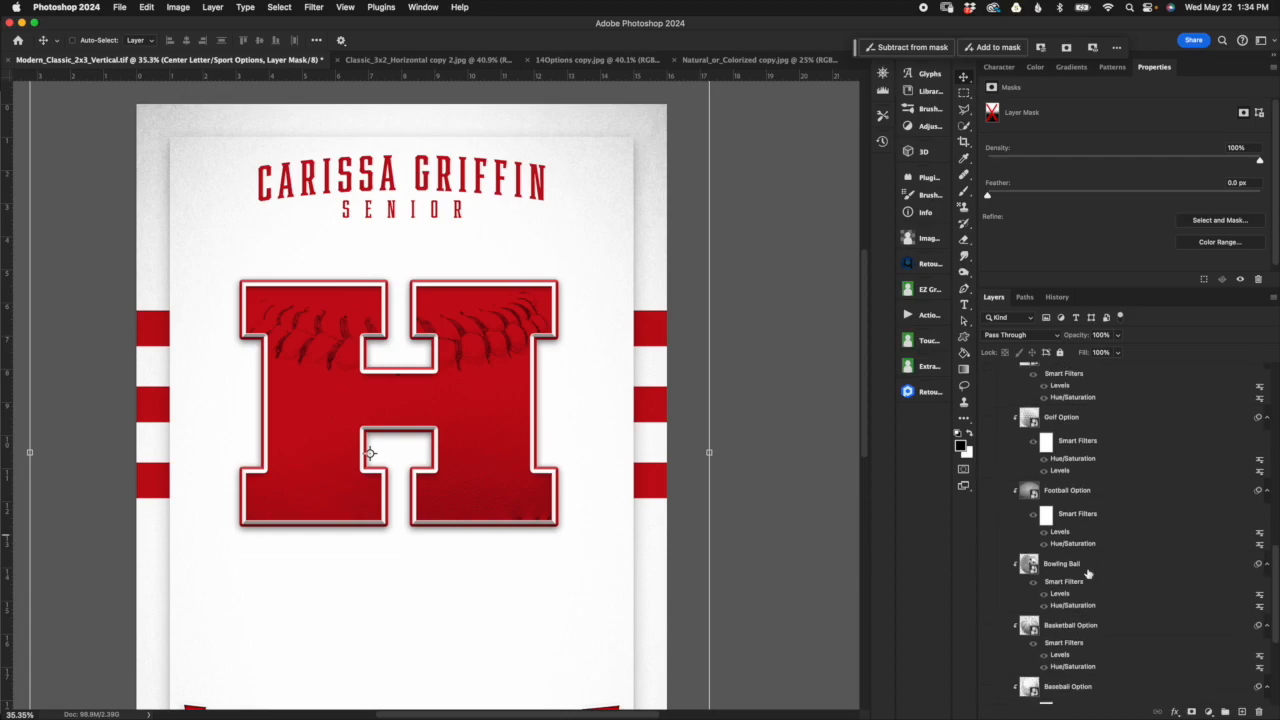
{"action": "scroll", "coordinate": [1092, 576], "scroll_direction": "down", "scroll_amount": 3}
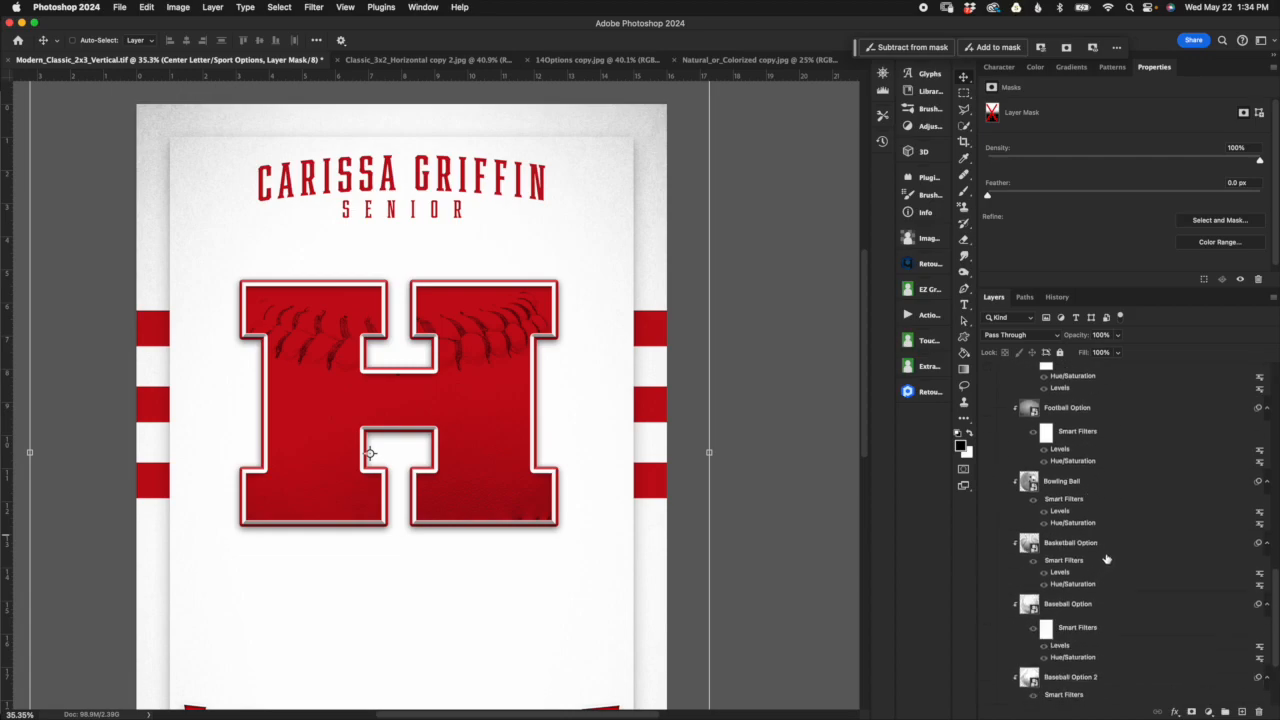
{"action": "scroll", "coordinate": [1107, 560], "scroll_direction": "down", "scroll_amount": 2}
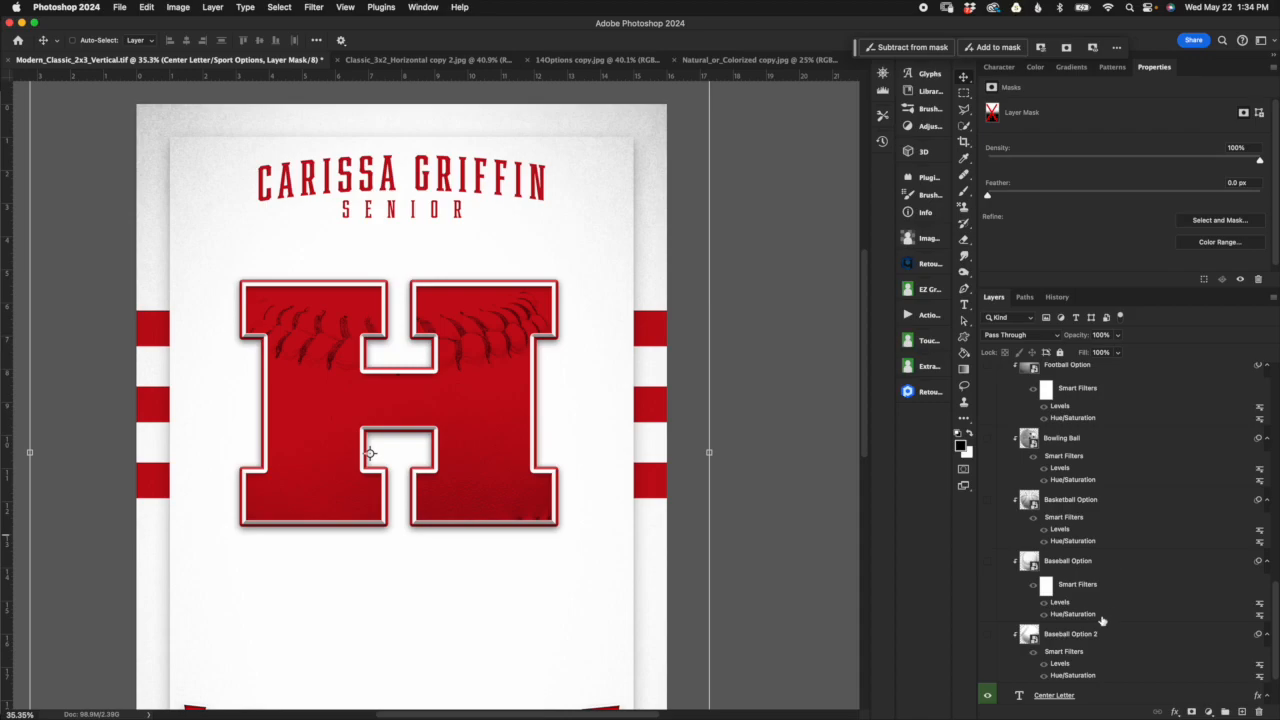
Step: Select the Softball Option texture layer in the Center Letter/Sport Options group
{"action": "scroll", "coordinate": [1100, 618], "scroll_direction": "up", "scroll_amount": 7}
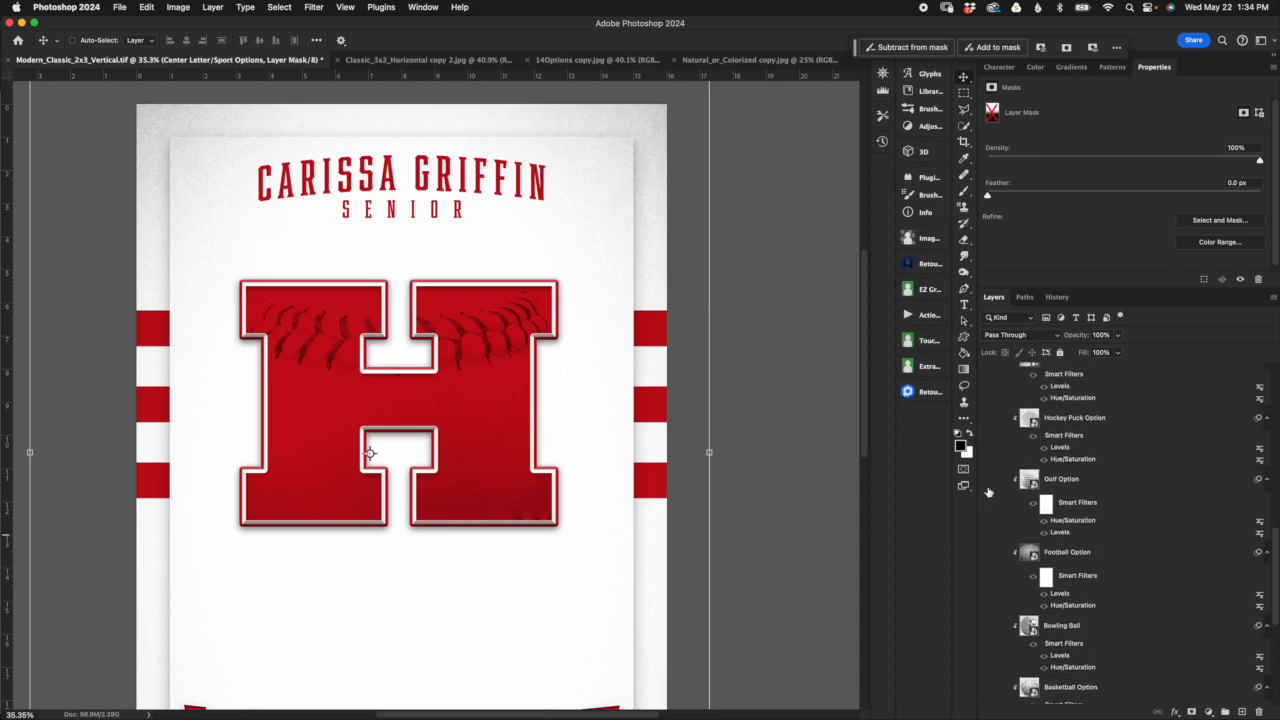
{"action": "scroll", "coordinate": [1090, 468], "scroll_direction": "up", "scroll_amount": 8}
{"action": "left_click", "coordinate": [1083, 474]}
{"action": "scroll", "coordinate": [1096, 480], "scroll_direction": "up", "scroll_amount": 2}
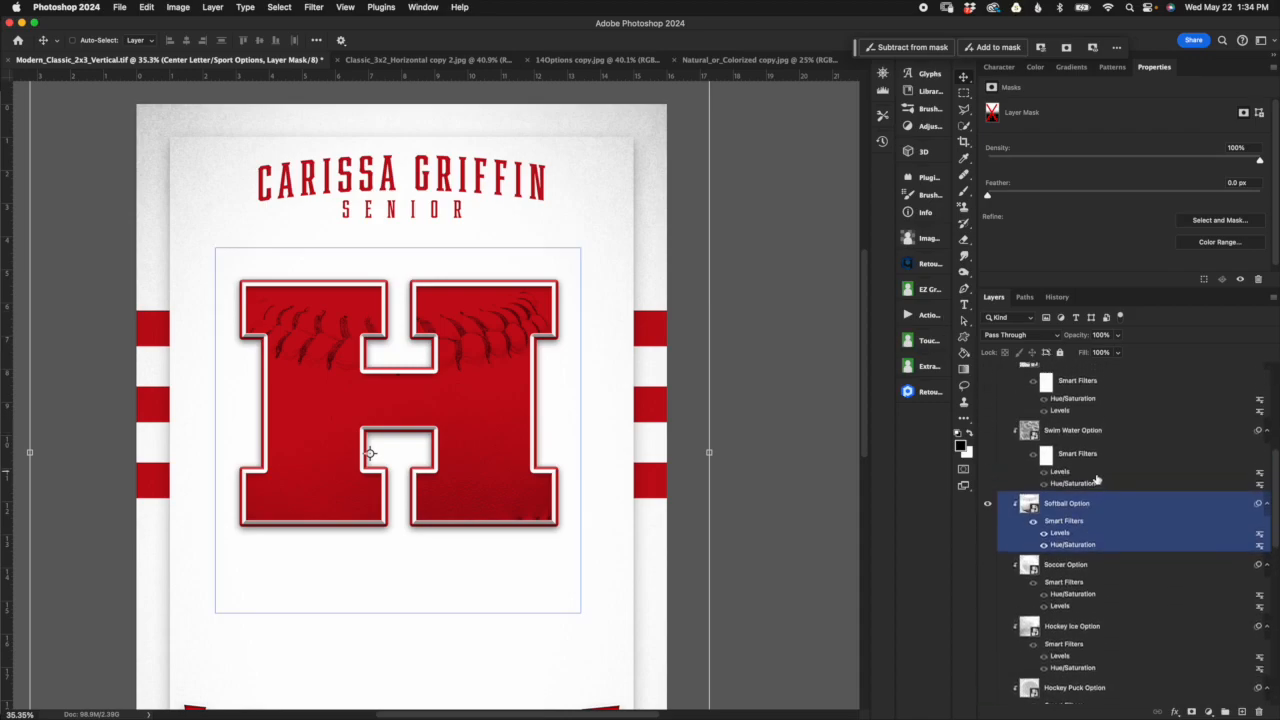
{"action": "left_click", "coordinate": [1123, 504]}
{"action": "scroll", "coordinate": [1140, 556], "scroll_direction": "up", "scroll_amount": 2}
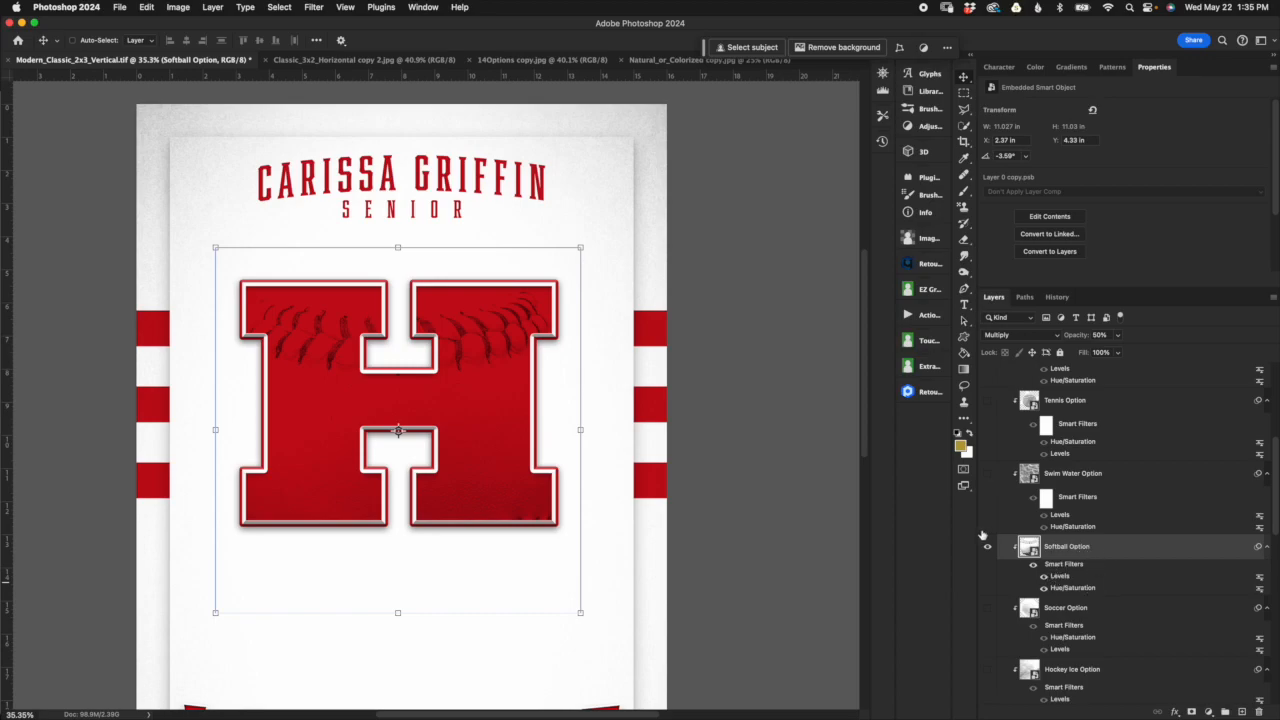
Step: Try blue shades as the text color of the Center Letter layer, then discard the color change
{"action": "scroll", "coordinate": [1072, 578], "scroll_direction": "down", "scroll_amount": 10}
{"action": "scroll", "coordinate": [1072, 578], "scroll_direction": "down", "scroll_amount": 5}
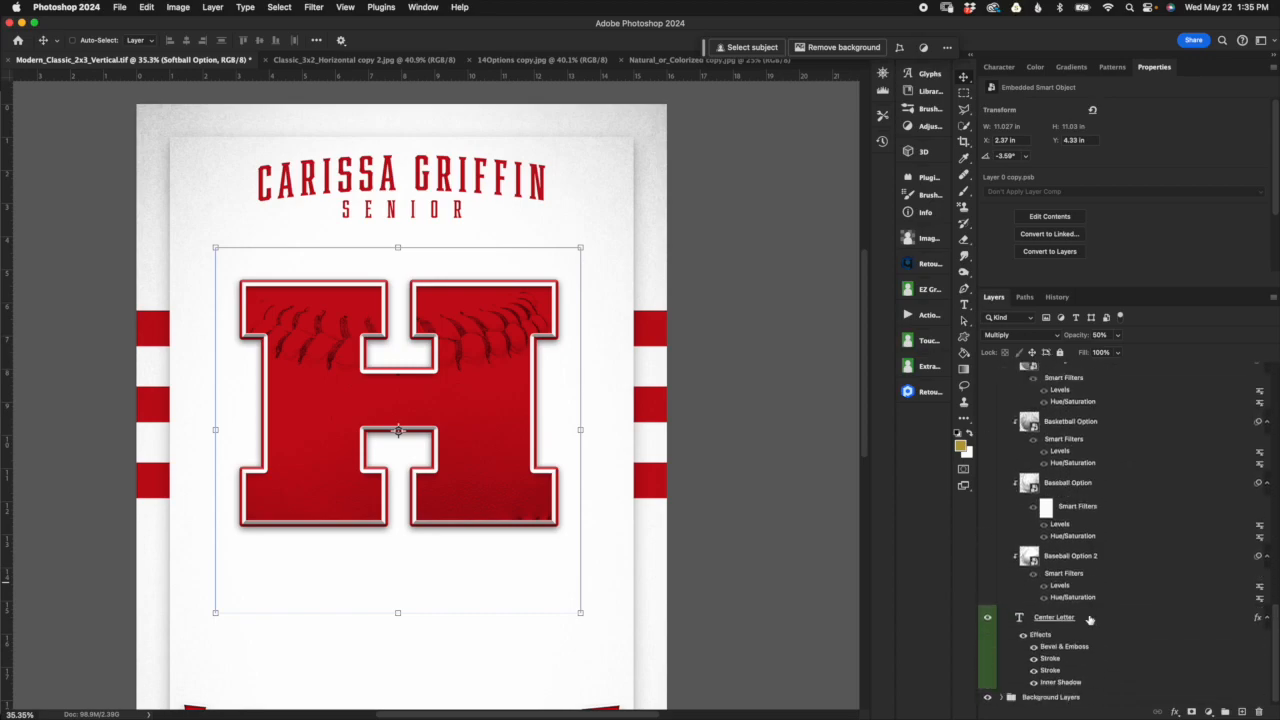
{"action": "left_click", "coordinate": [1094, 620]}
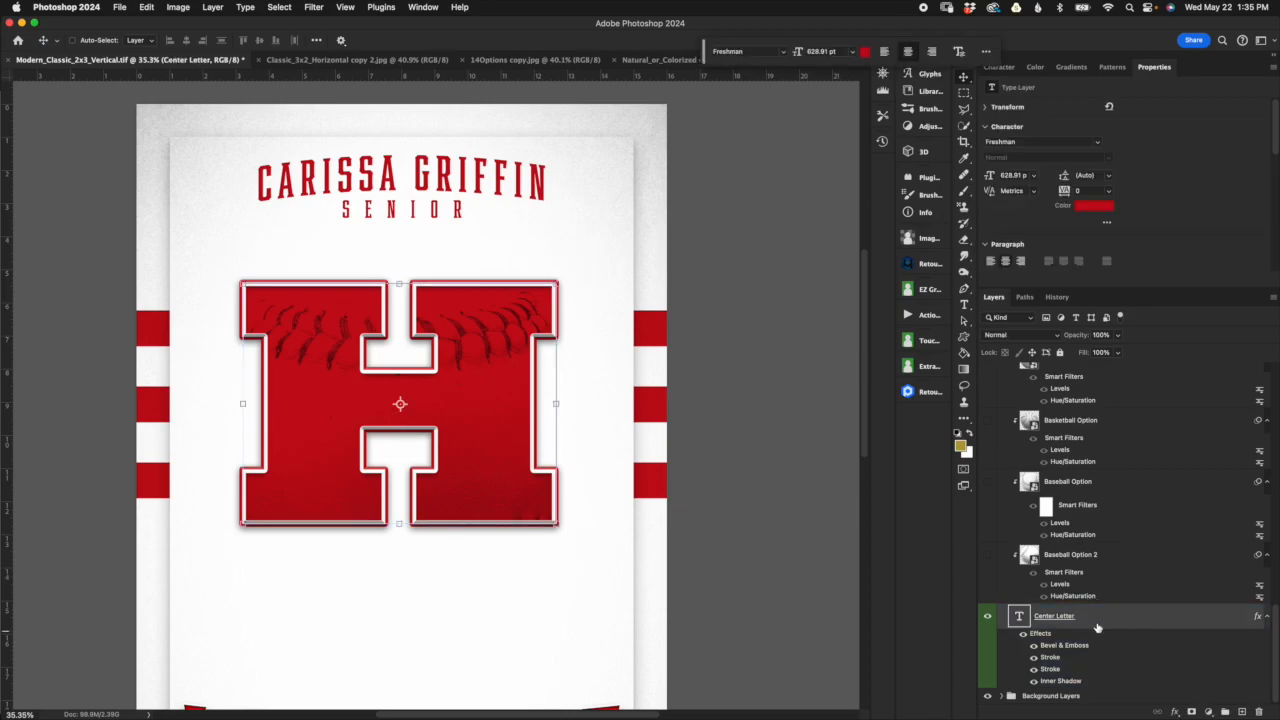
{"action": "left_click", "coordinate": [1105, 621]}
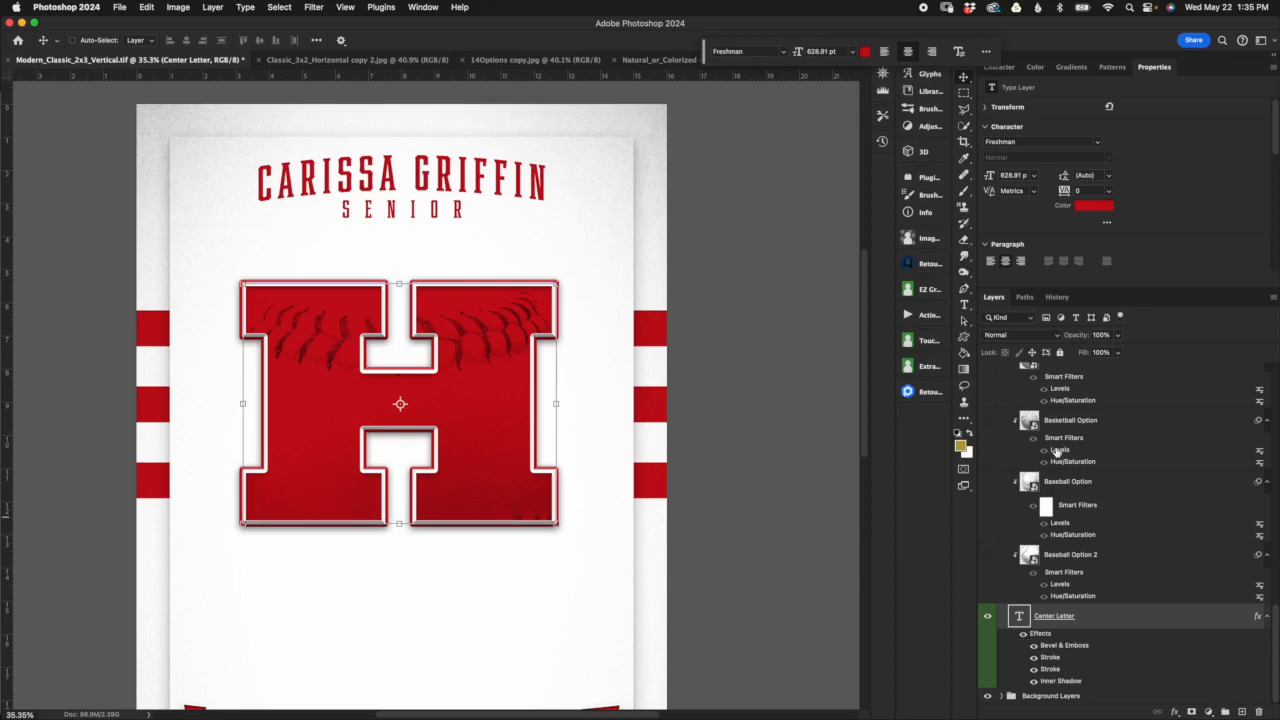
{"action": "left_click", "coordinate": [1097, 205]}
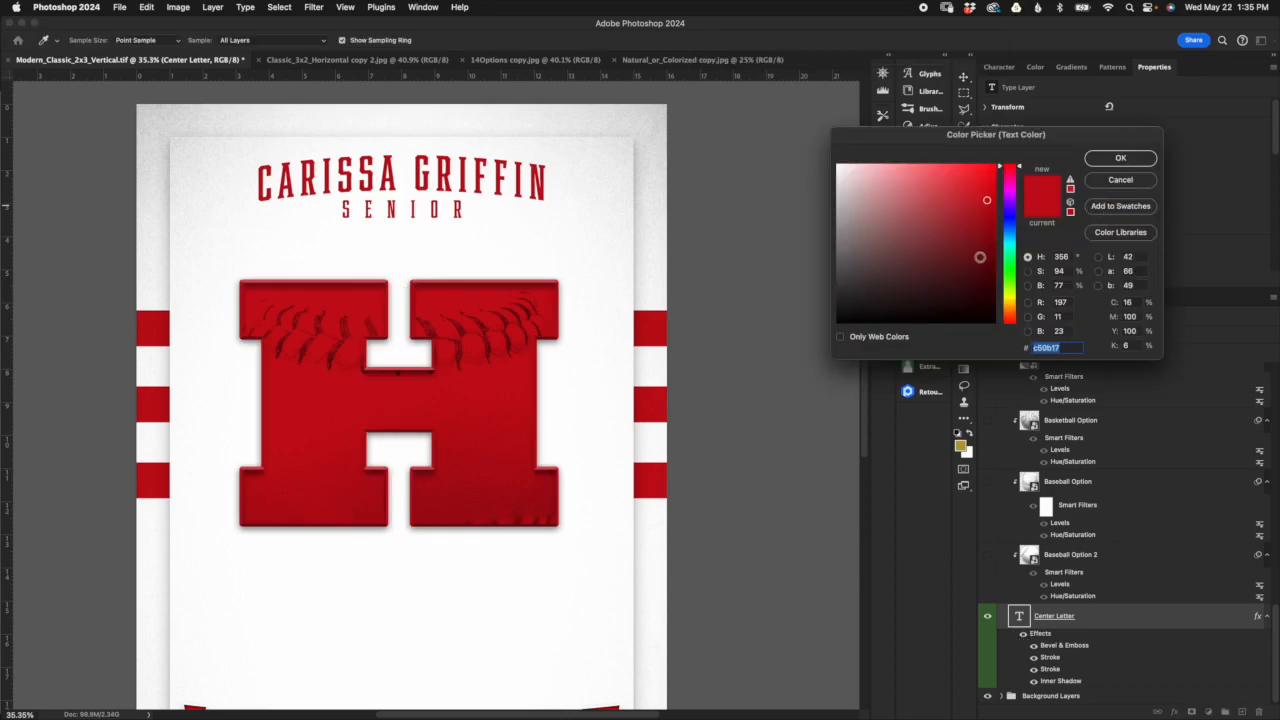
{"action": "left_click", "coordinate": [1010, 222]}
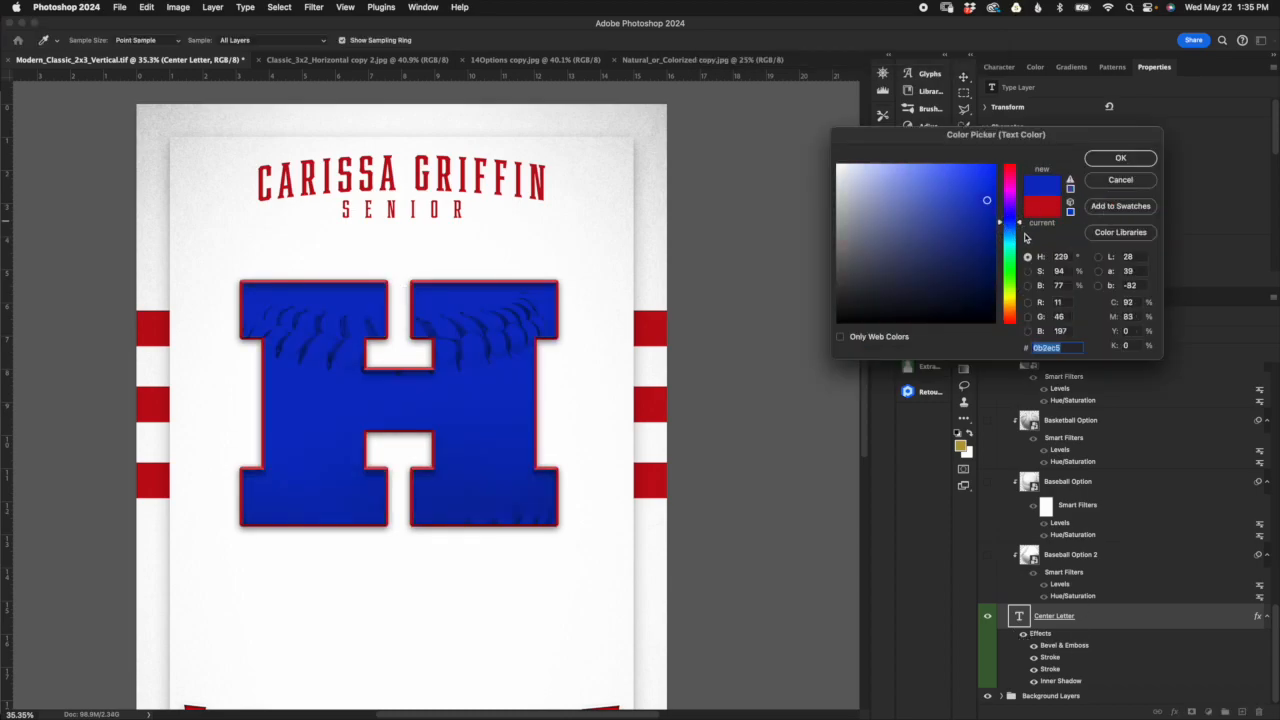
{"action": "left_click", "coordinate": [1011, 234]}
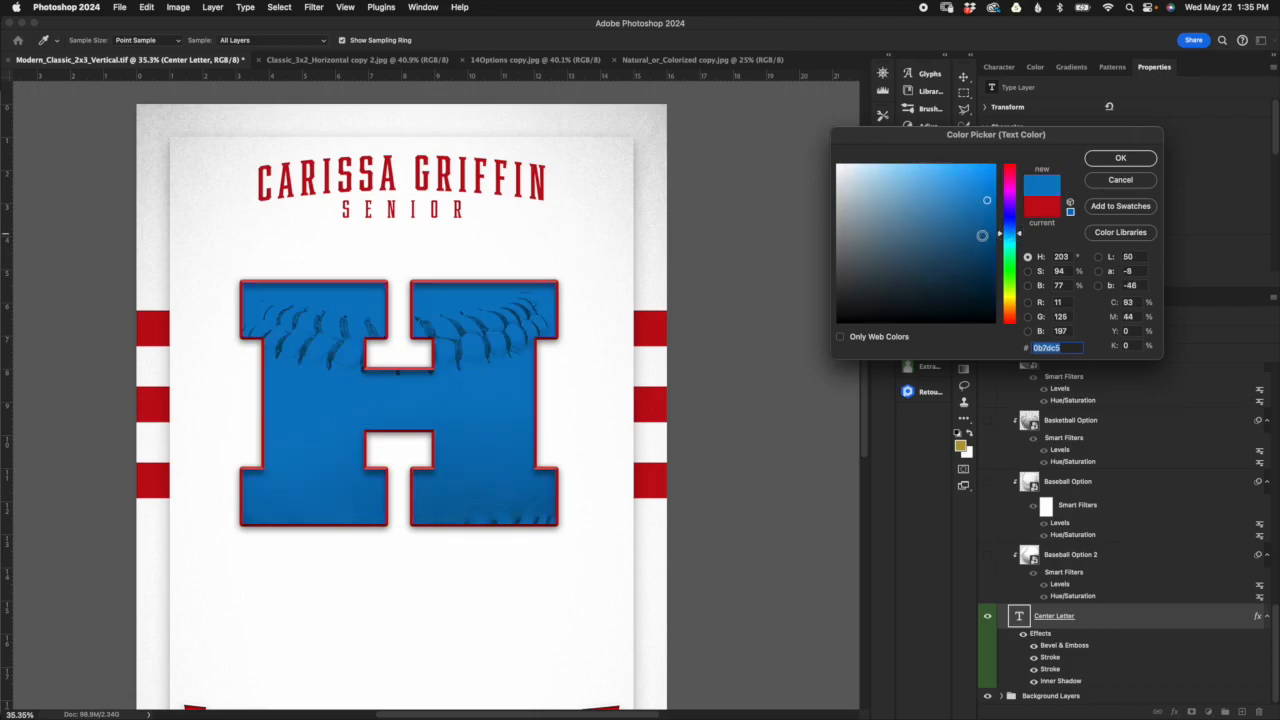
{"action": "left_click", "coordinate": [988, 234]}
{"action": "left_click", "coordinate": [990, 205]}
{"action": "left_click", "coordinate": [1052, 218]}
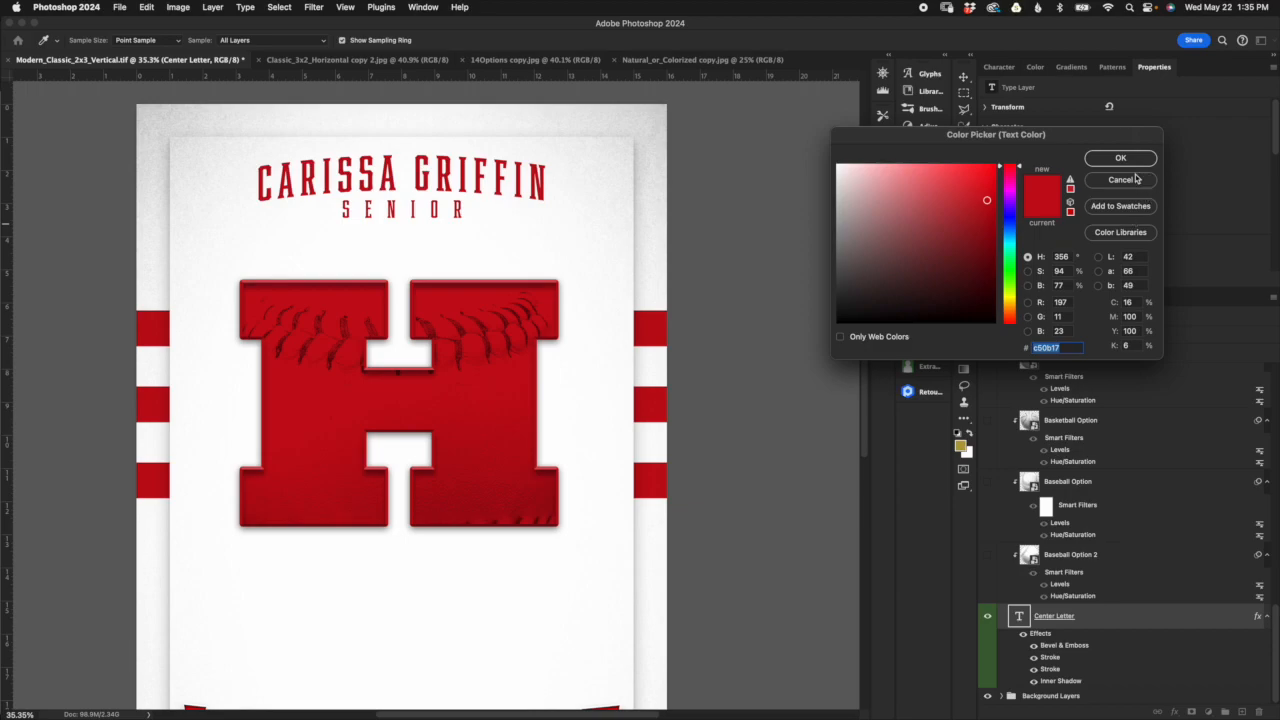
{"action": "left_click", "coordinate": [1121, 180]}
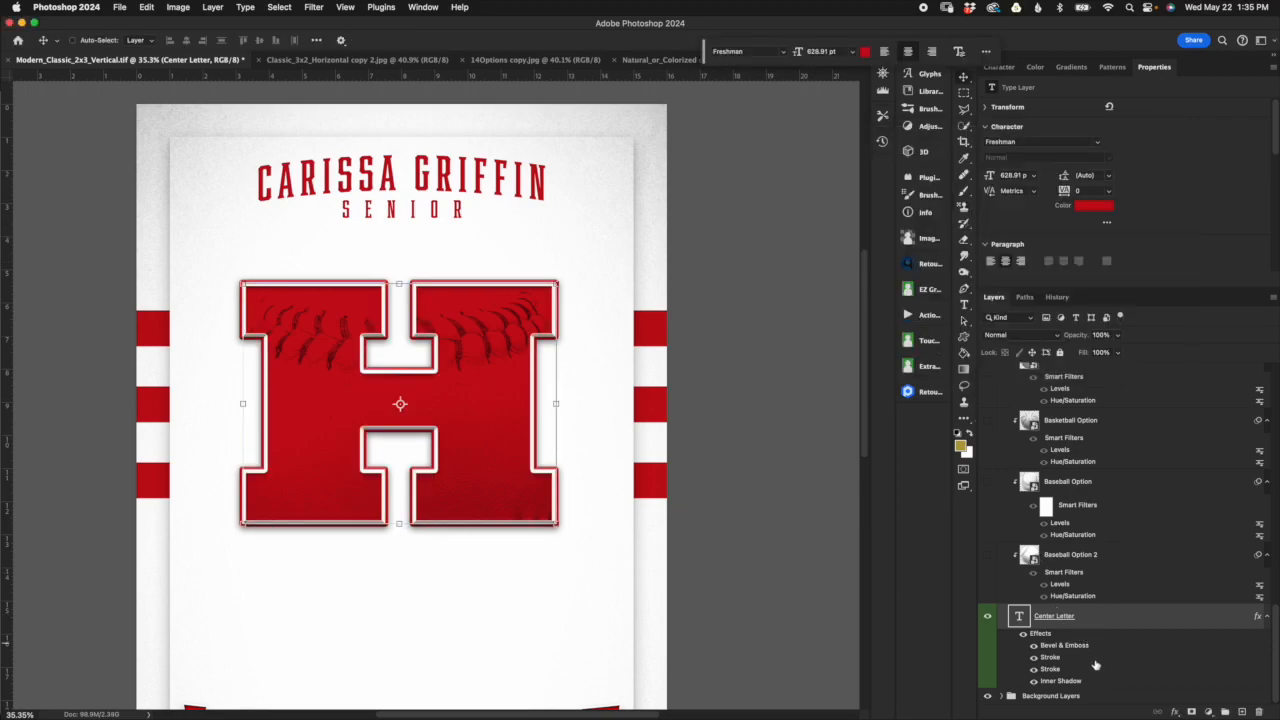
Step: Try different input and output levels in the Softball Option layer's Levels smart filter, then discard the adjustments
{"action": "scroll", "coordinate": [1085, 620], "scroll_direction": "up", "scroll_amount": 10}
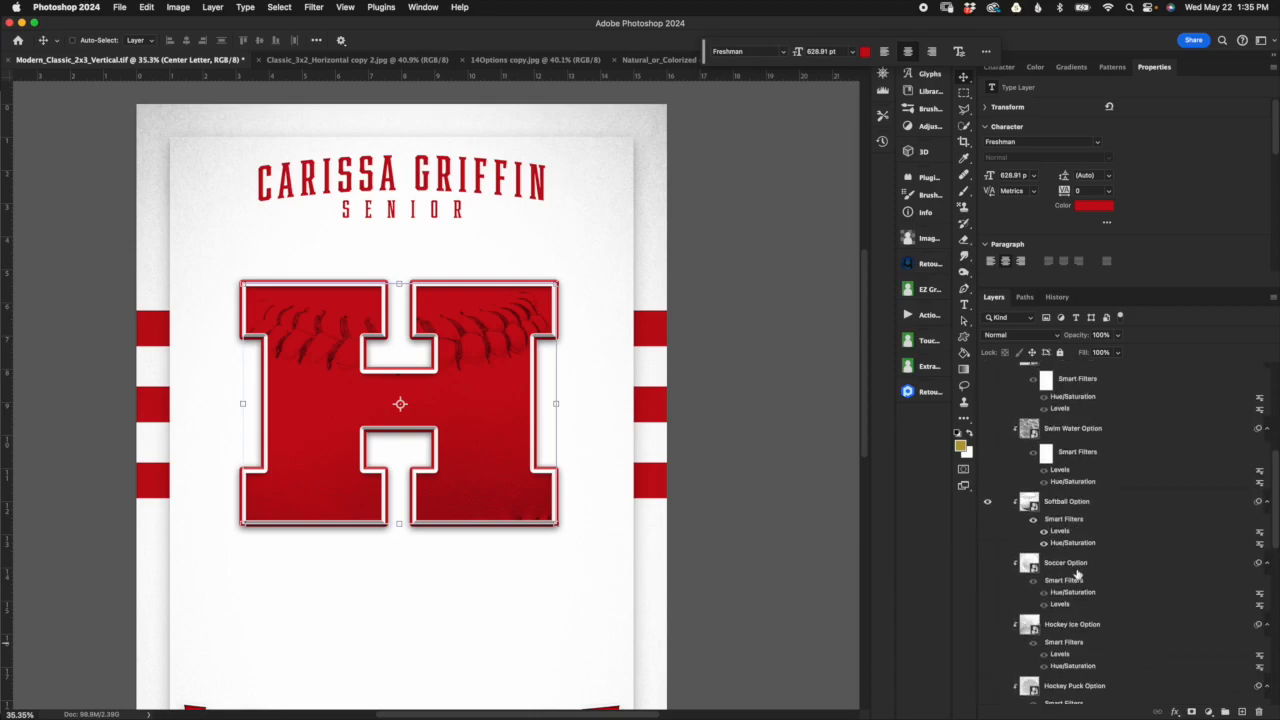
{"action": "scroll", "coordinate": [1077, 574], "scroll_direction": "up", "scroll_amount": 1}
{"action": "left_click", "coordinate": [1085, 517]}
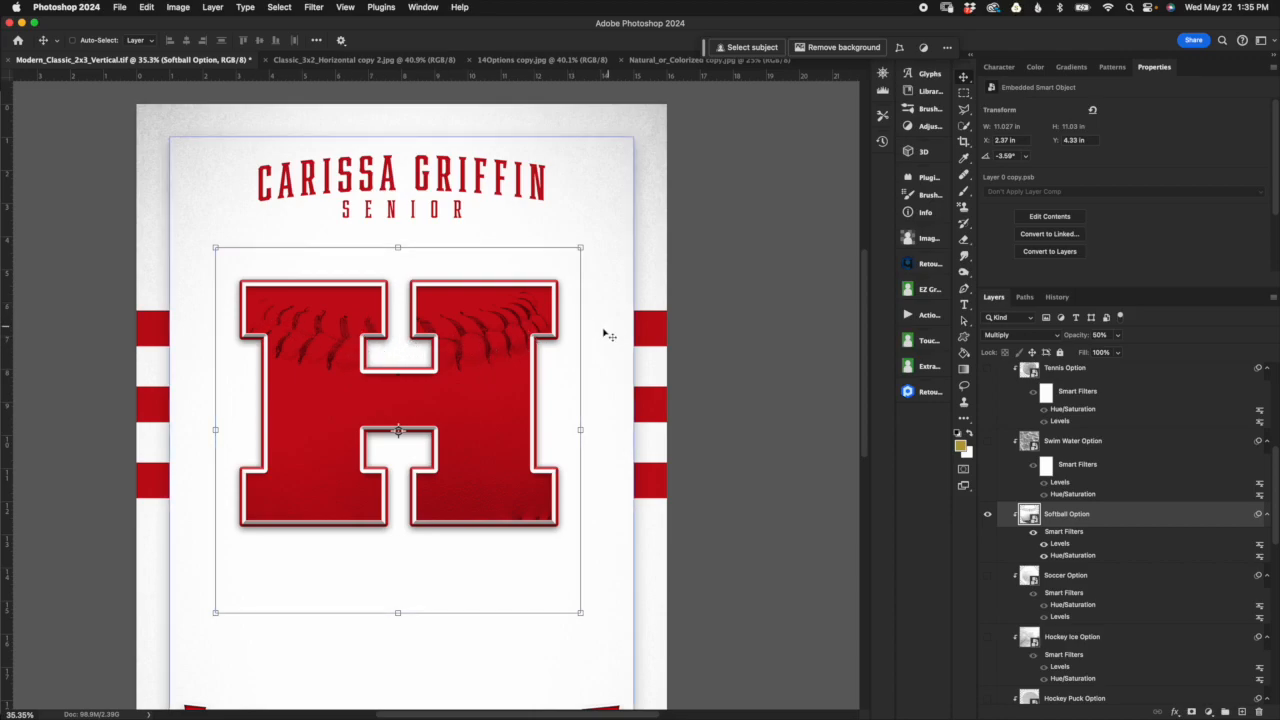
{"action": "double_click", "coordinate": [1060, 544]}
{"action": "left_click_drag", "start_coordinate": [721, 171], "coordinate": [871, 179]}
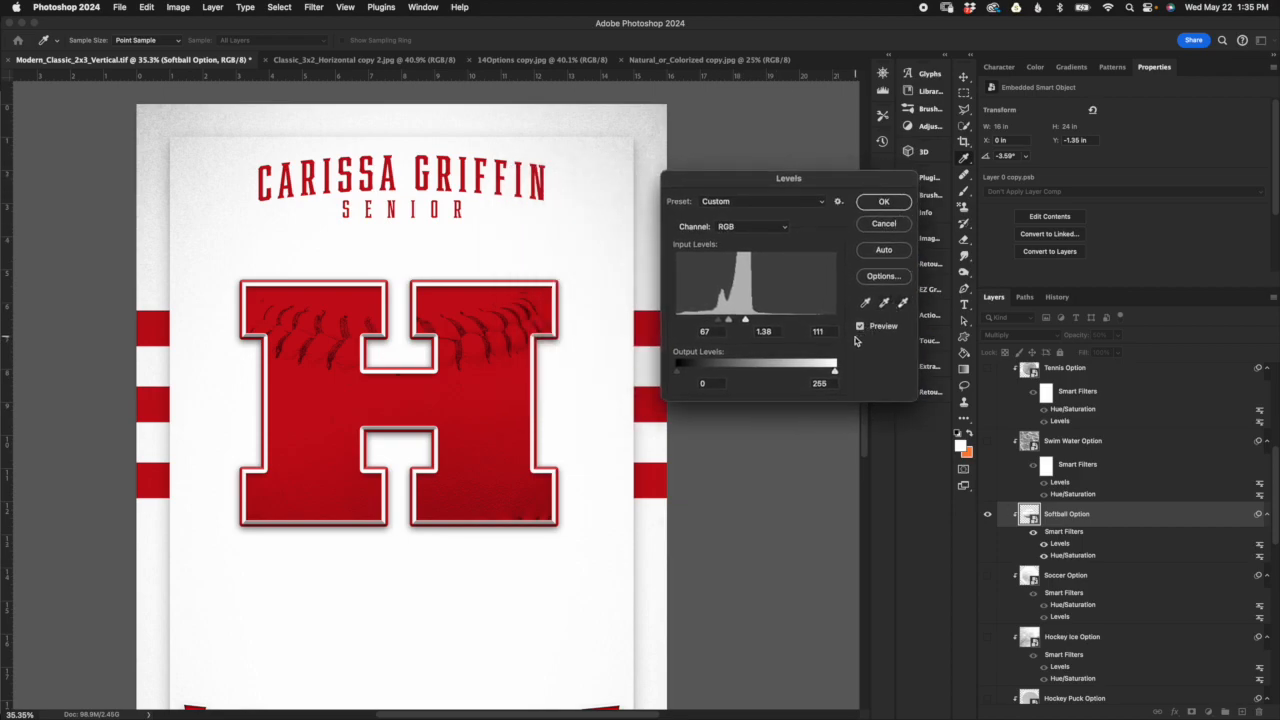
{"action": "left_click_drag", "start_coordinate": [823, 179], "coordinate": [841, 186]}
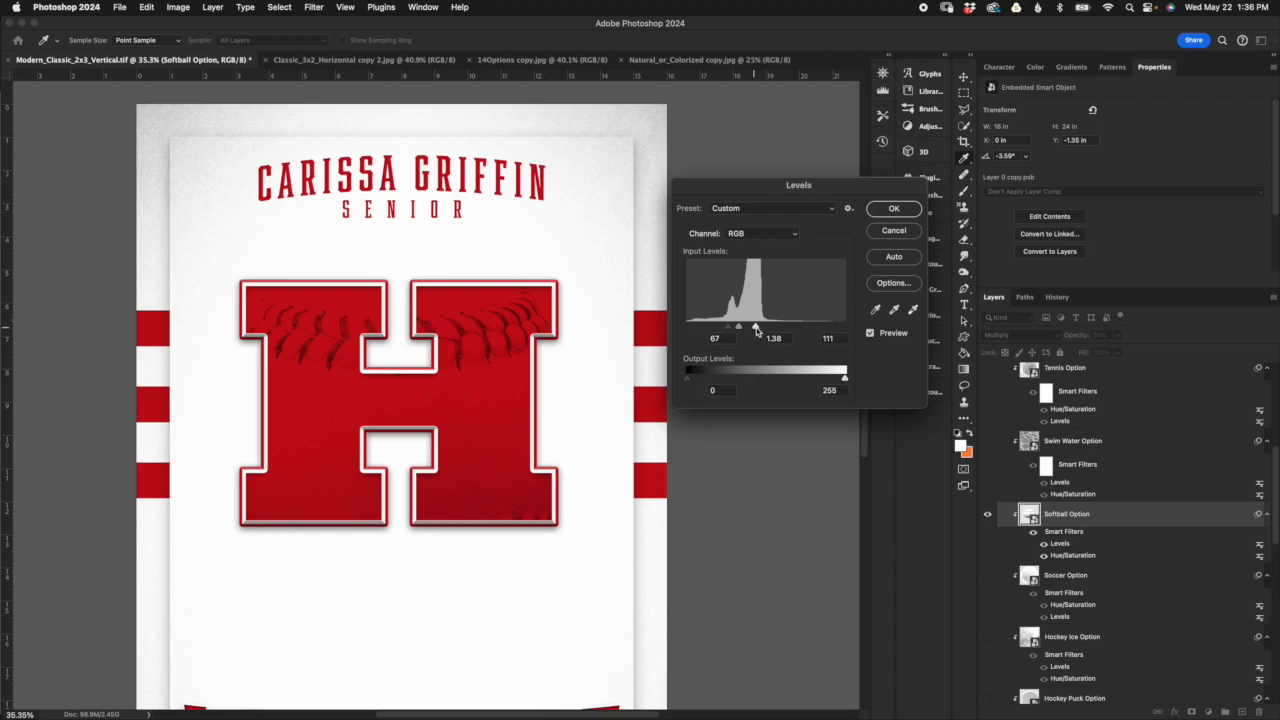
{"action": "mouse_move", "coordinate": [756, 328]}
{"action": "left_mouse_down"}
{"action": "mouse_move", "coordinate": [844, 328]}
{"action": "mouse_move", "coordinate": [757, 330]}
{"action": "left_mouse_up"}
{"action": "left_click", "coordinate": [729, 331]}
{"action": "left_click_drag", "start_coordinate": [739, 329], "coordinate": [737, 331]}
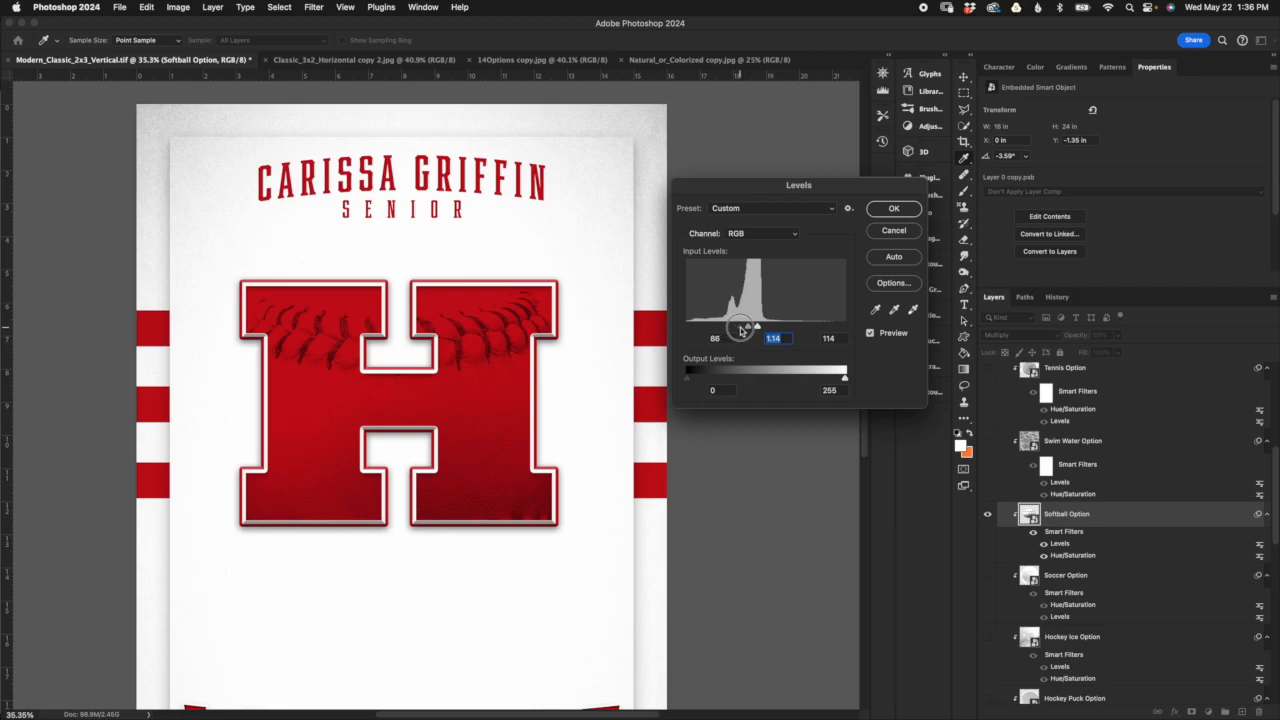
{"action": "left_click_drag", "start_coordinate": [741, 330], "coordinate": [680, 378]}
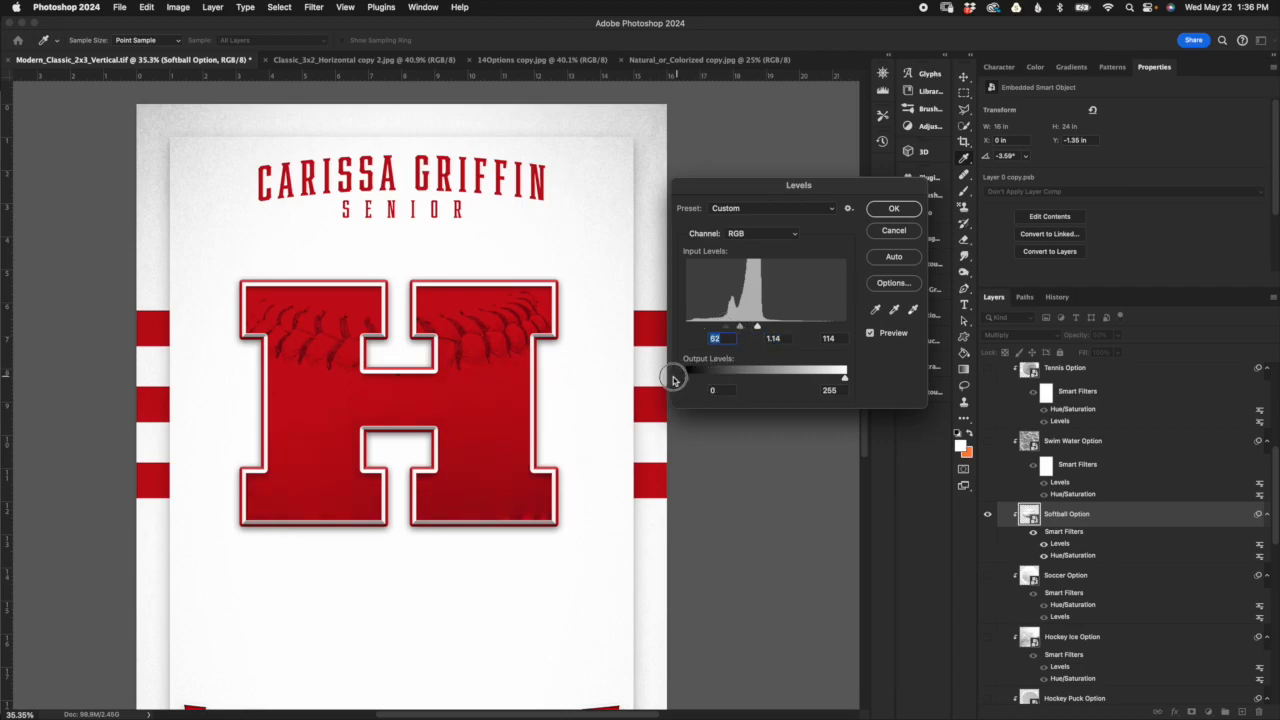
{"action": "left_click_drag", "start_coordinate": [845, 378], "coordinate": [900, 362]}
{"action": "left_click", "coordinate": [909, 231]}
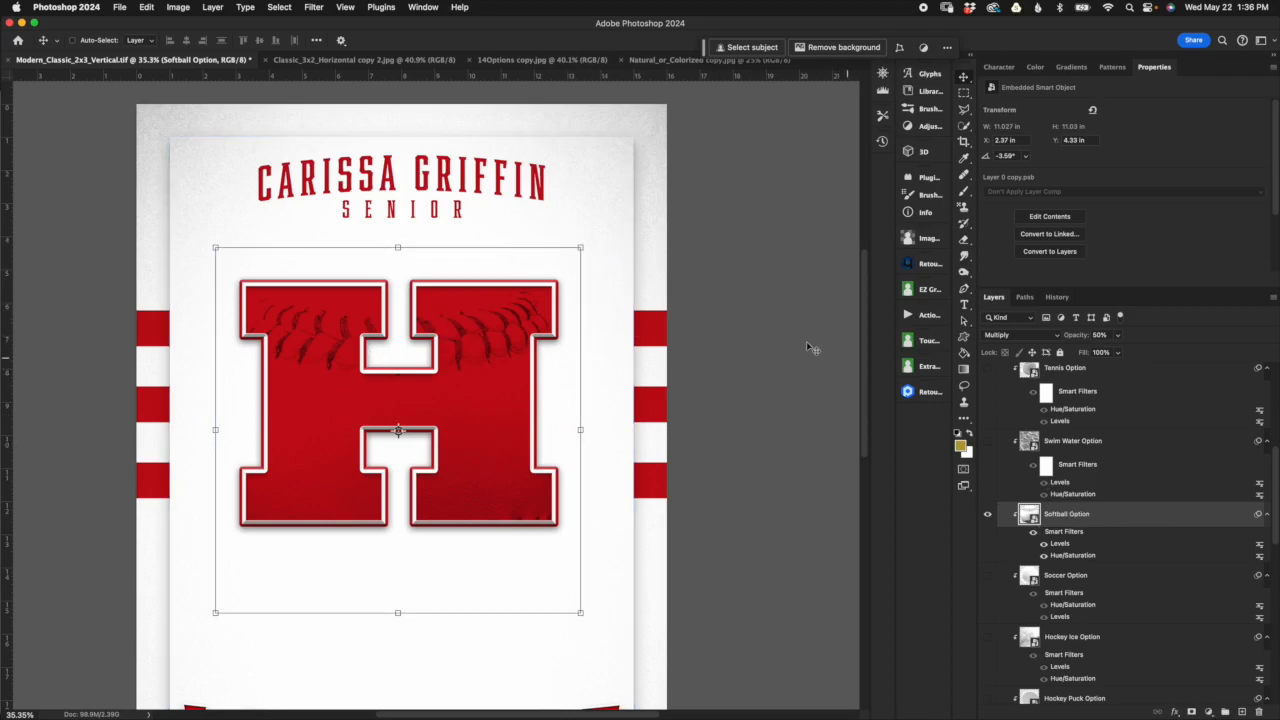
Step: Try rotating the softball texture to about -0.86° and scaling it to about 284.76%, then discard the transform
{"action": "left_click_drag", "start_coordinate": [587, 250], "coordinate": [580, 222]}
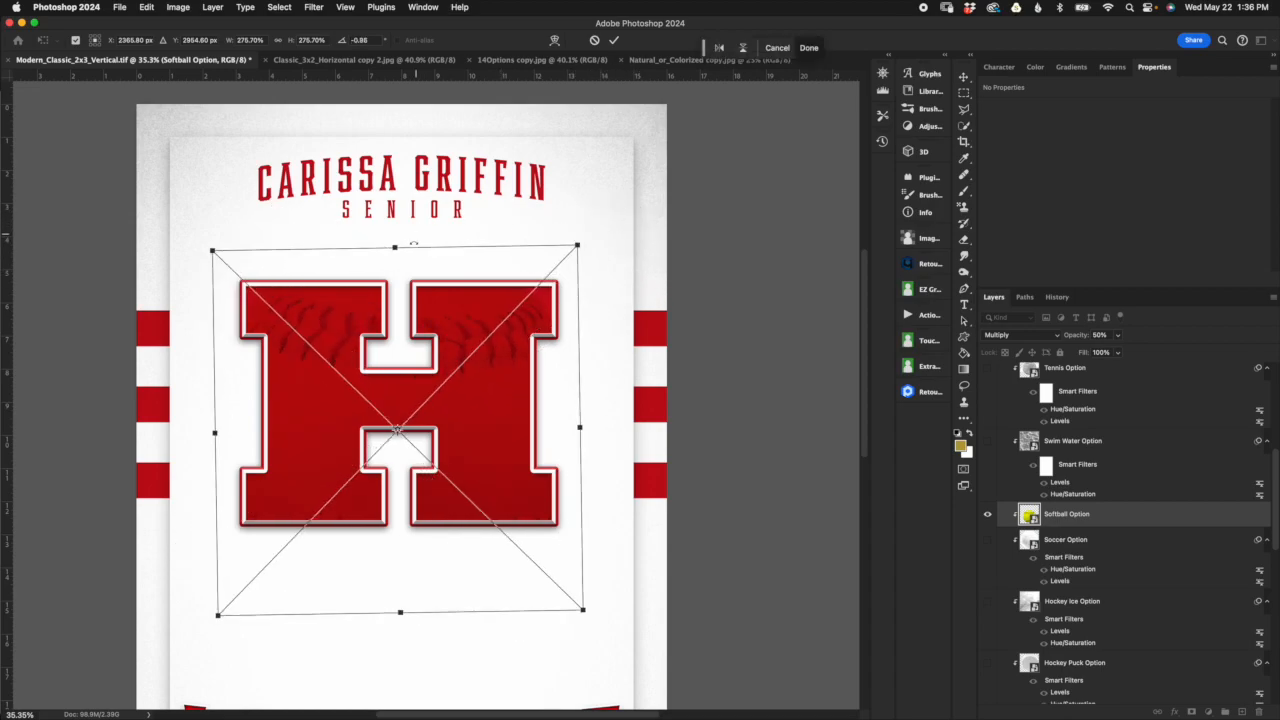
{"action": "mouse_move", "coordinate": [396, 244]}
{"action": "left_mouse_down"}
{"action": "mouse_move", "coordinate": [392, 273]}
{"action": "mouse_move", "coordinate": [396, 210]}
{"action": "mouse_move", "coordinate": [395, 234]}
{"action": "left_mouse_up"}
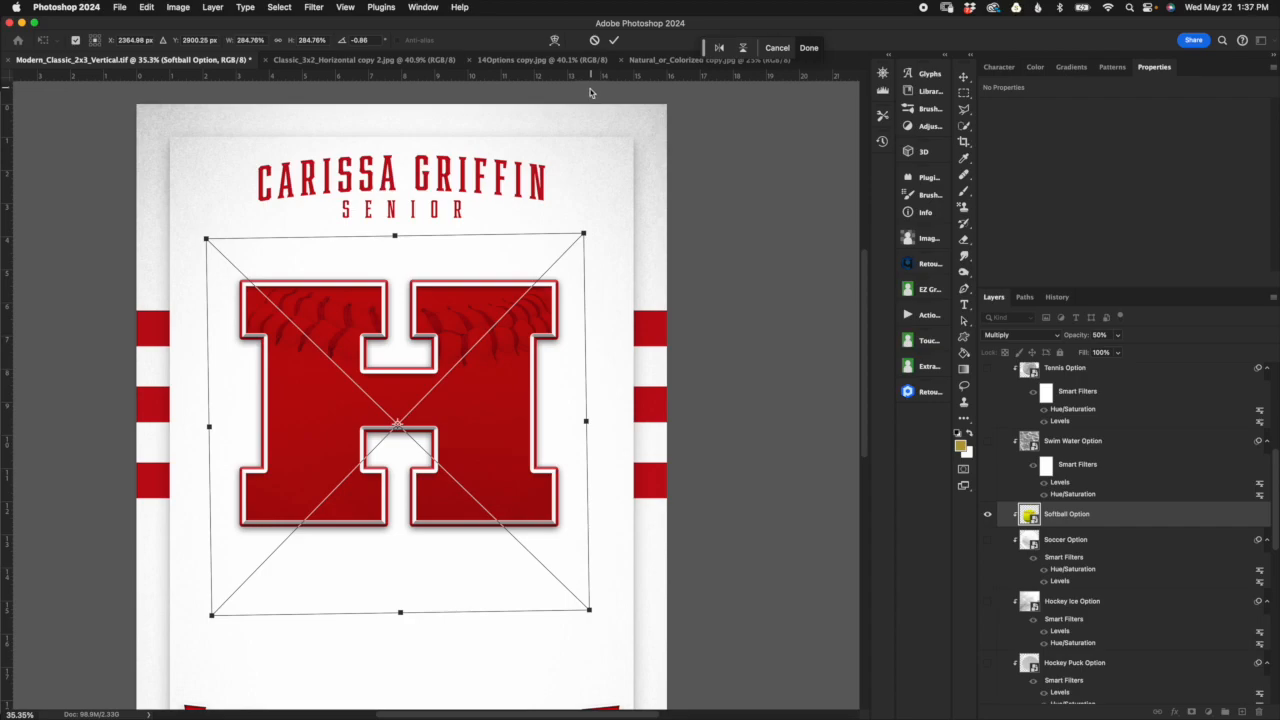
{"action": "left_click", "coordinate": [595, 41]}
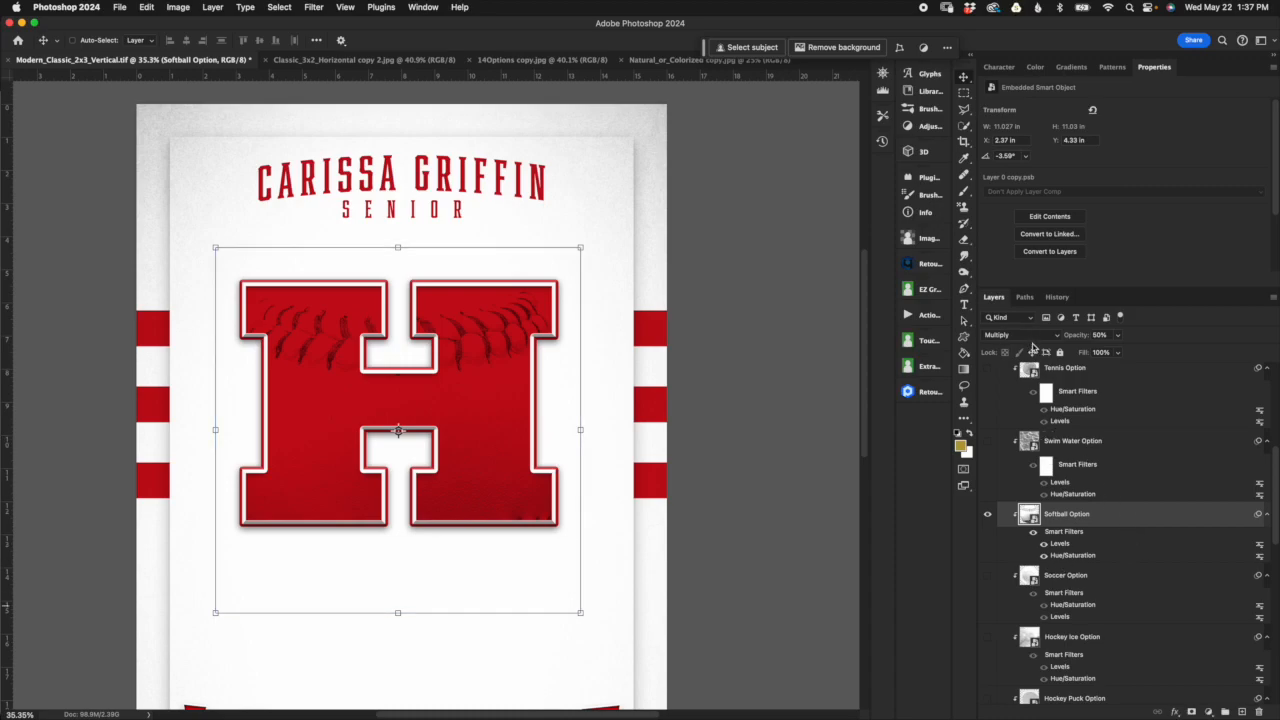
Step: Try the Darken blend mode on the Softball Option layer and switch it back to Multiply
{"action": "left_click", "coordinate": [1027, 338]}
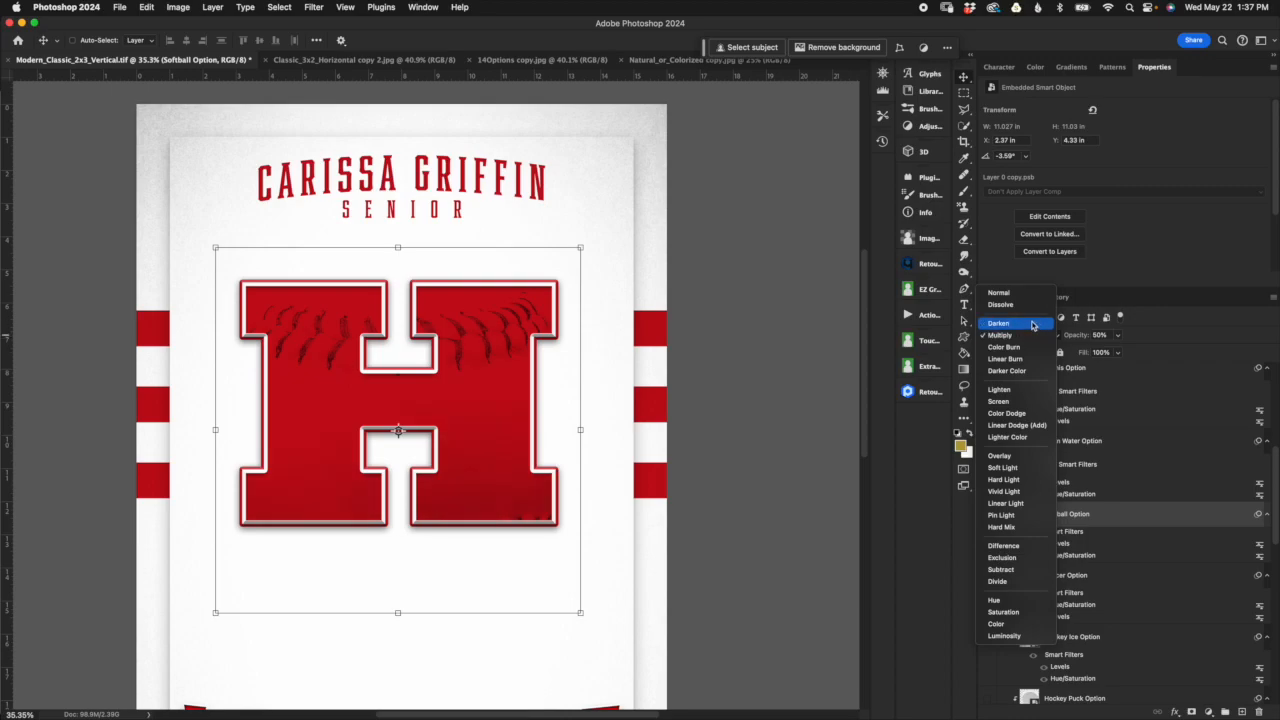
{"action": "left_click", "coordinate": [1035, 324]}
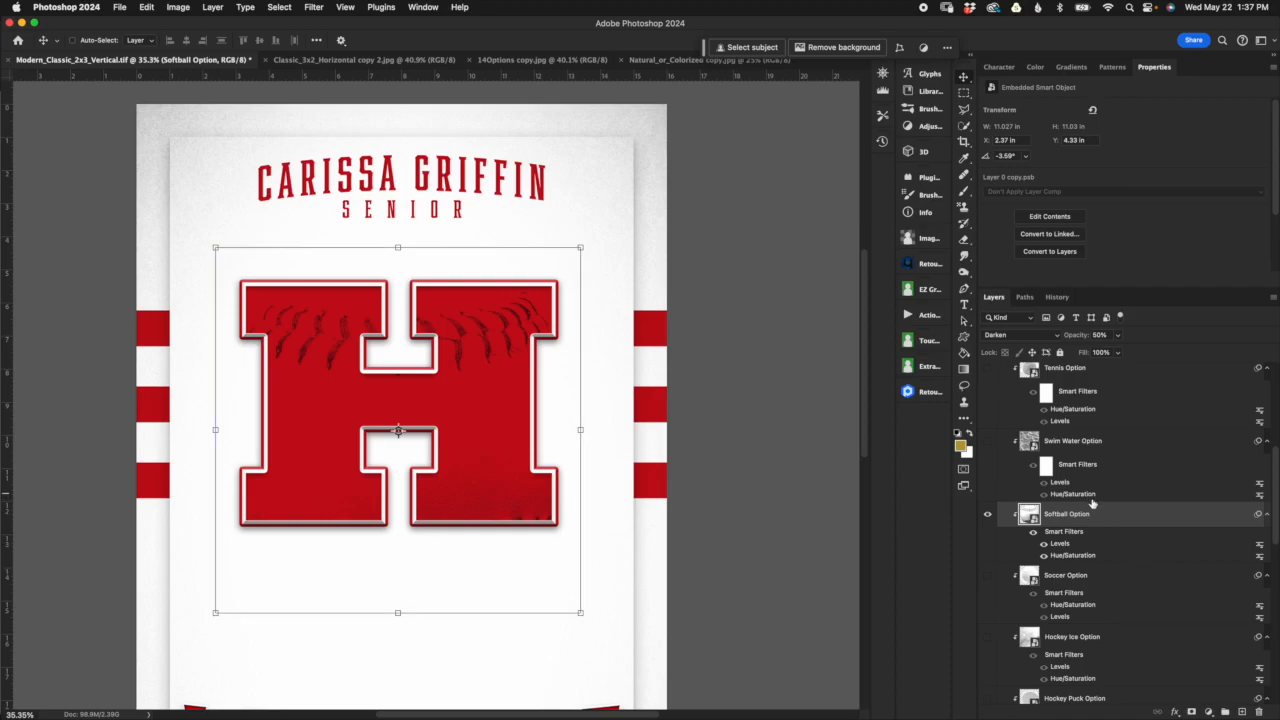
{"action": "left_click", "coordinate": [1022, 336]}
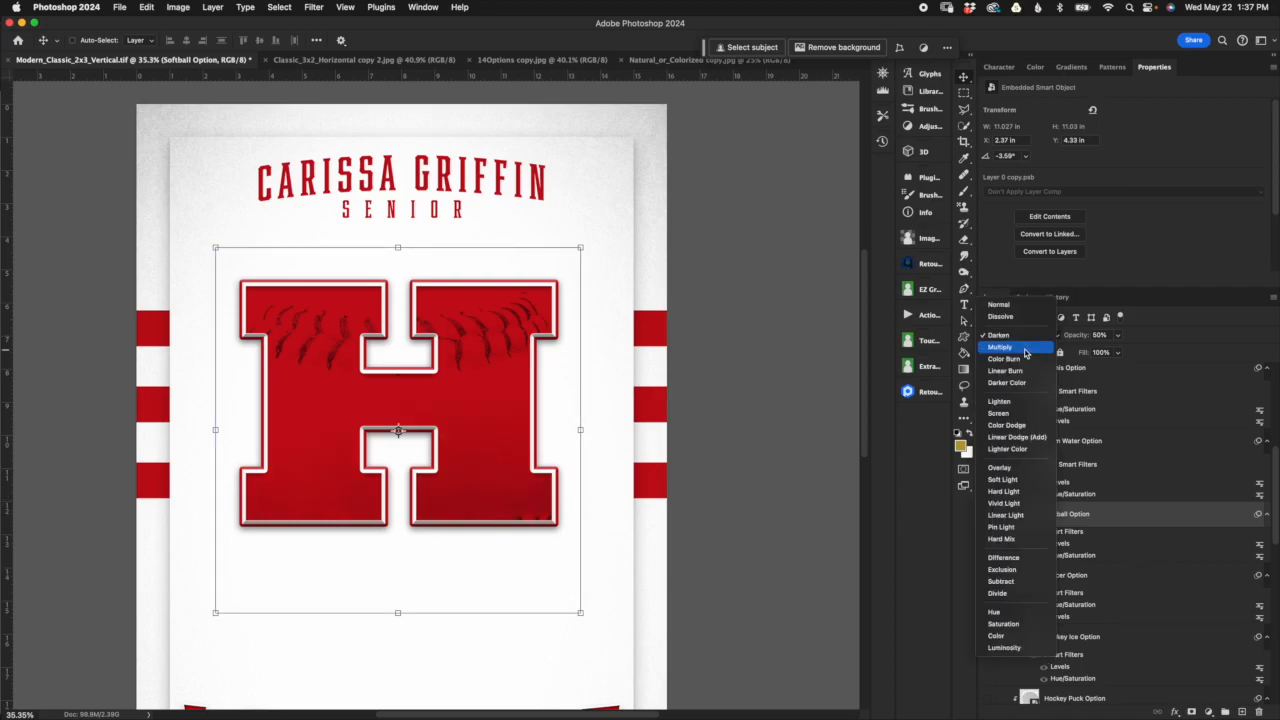
{"action": "left_click", "coordinate": [1024, 347]}
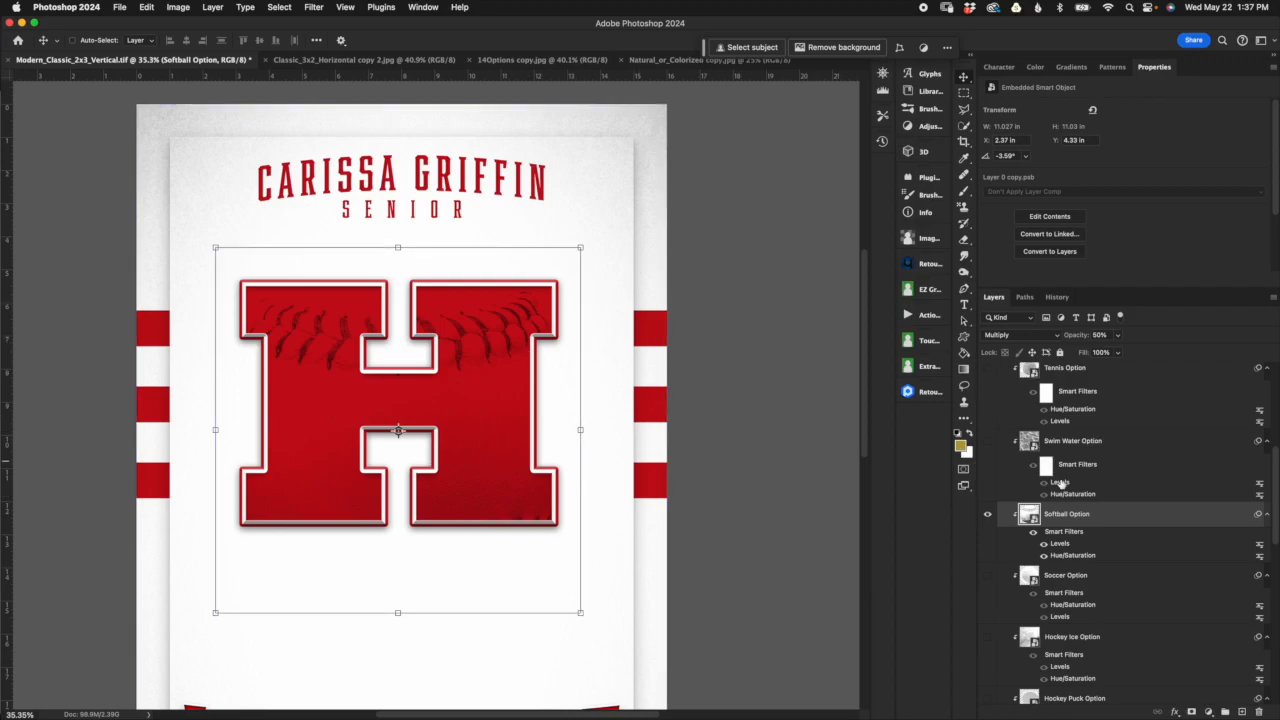
Step: Set the Softball Option layer's blend mode to Normal and its opacity to 100%
{"action": "left_click", "coordinate": [1028, 336]}
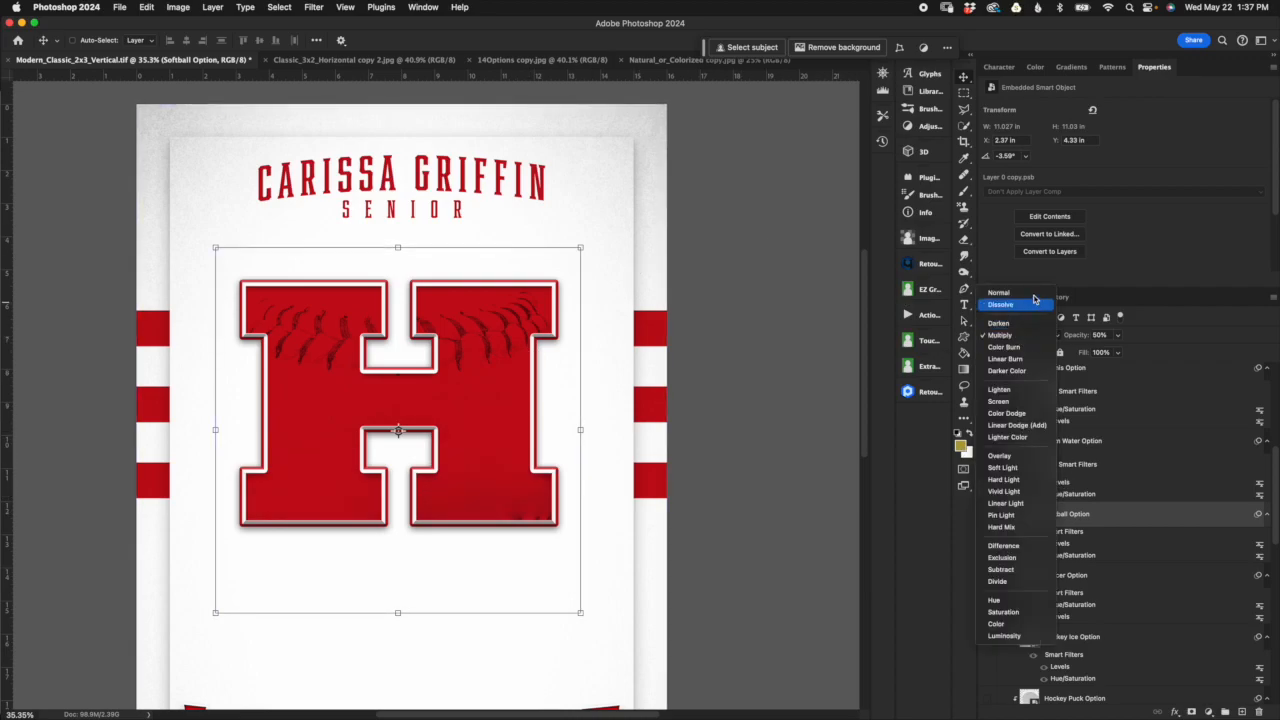
{"action": "left_click", "coordinate": [1034, 295]}
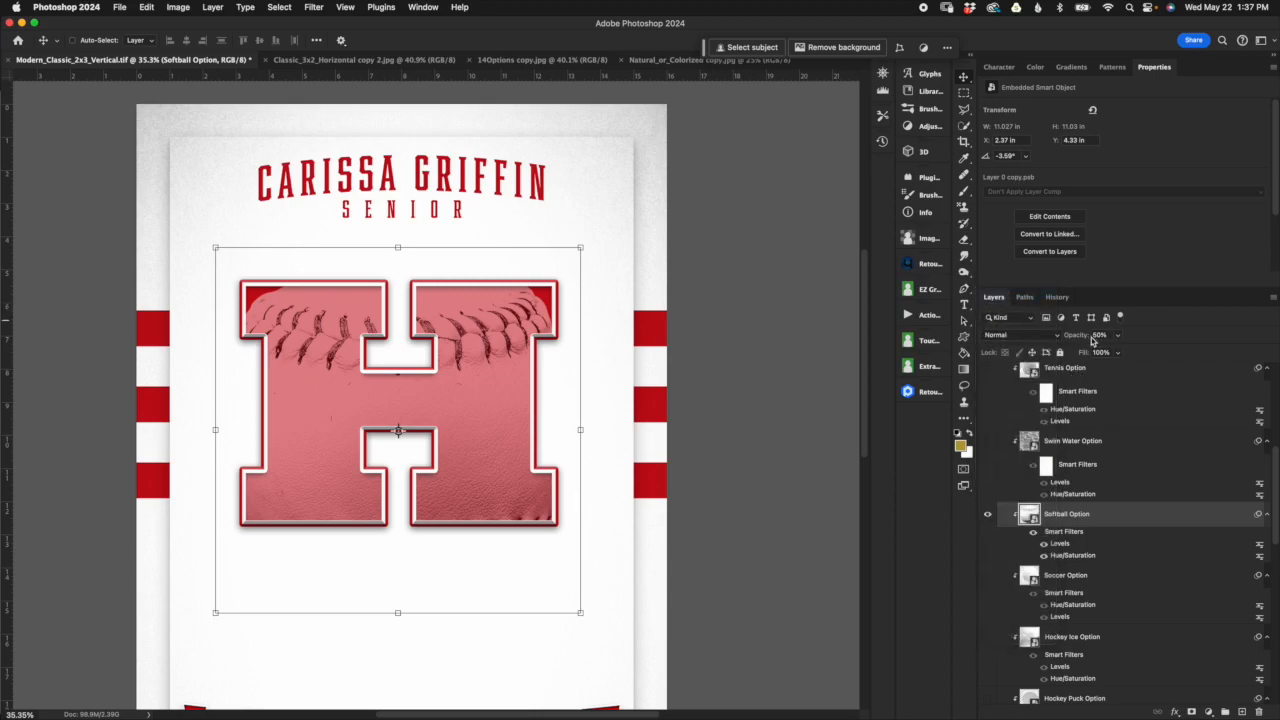
{"action": "left_click_drag", "start_coordinate": [1072, 338], "coordinate": [1173, 355]}
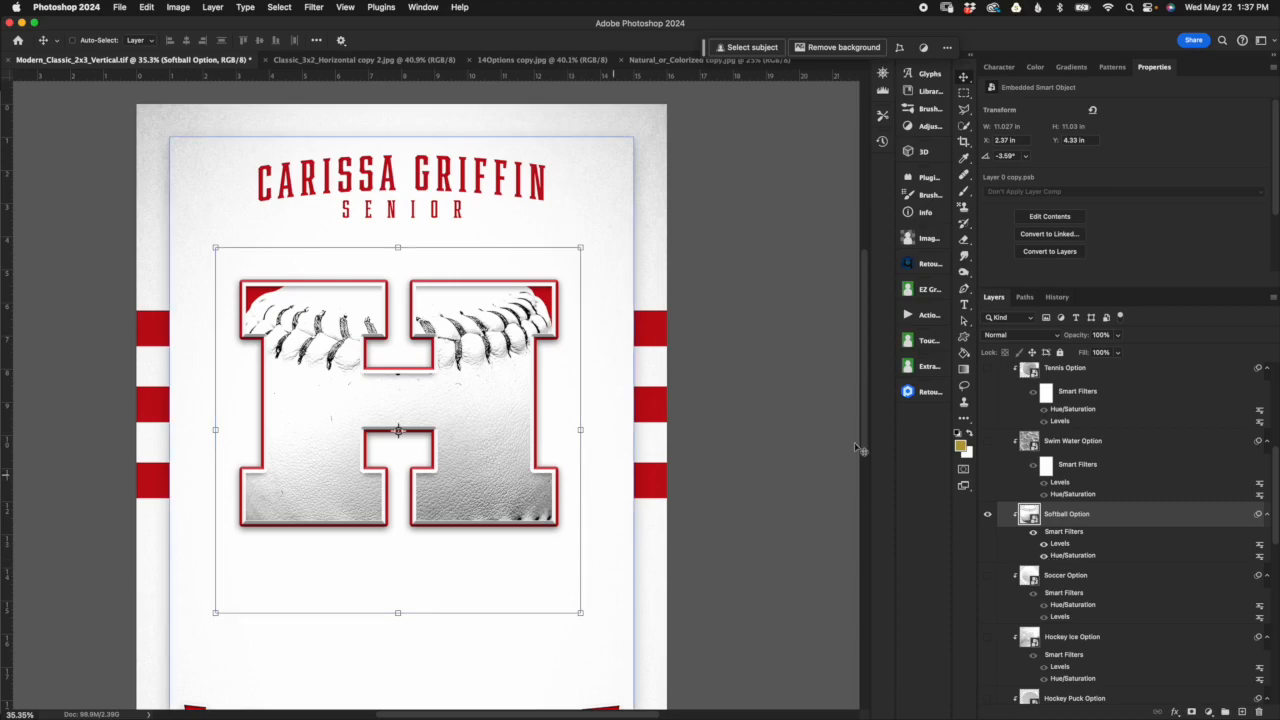
Step: Hide the Softball Option layer's Hue/Saturation filter and reset its Levels input values to 0, 1 and 255
{"action": "left_click", "coordinate": [1044, 556]}
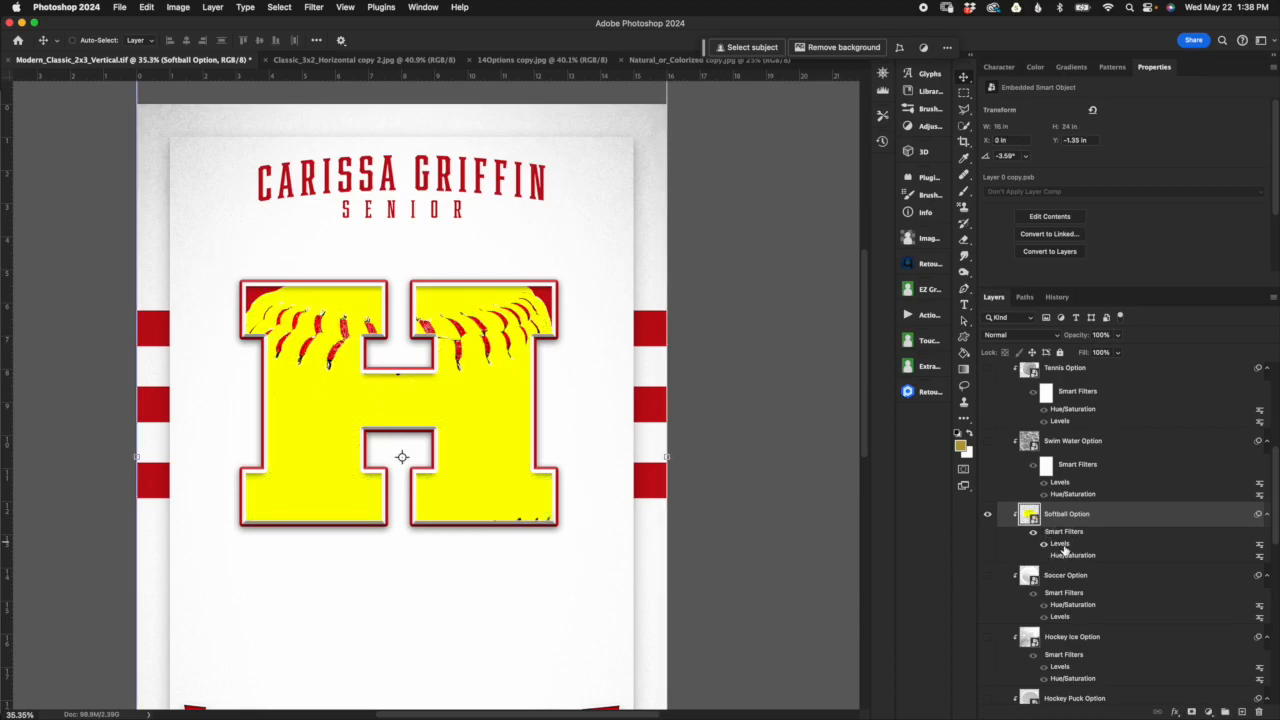
{"action": "double_click", "coordinate": [1060, 544]}
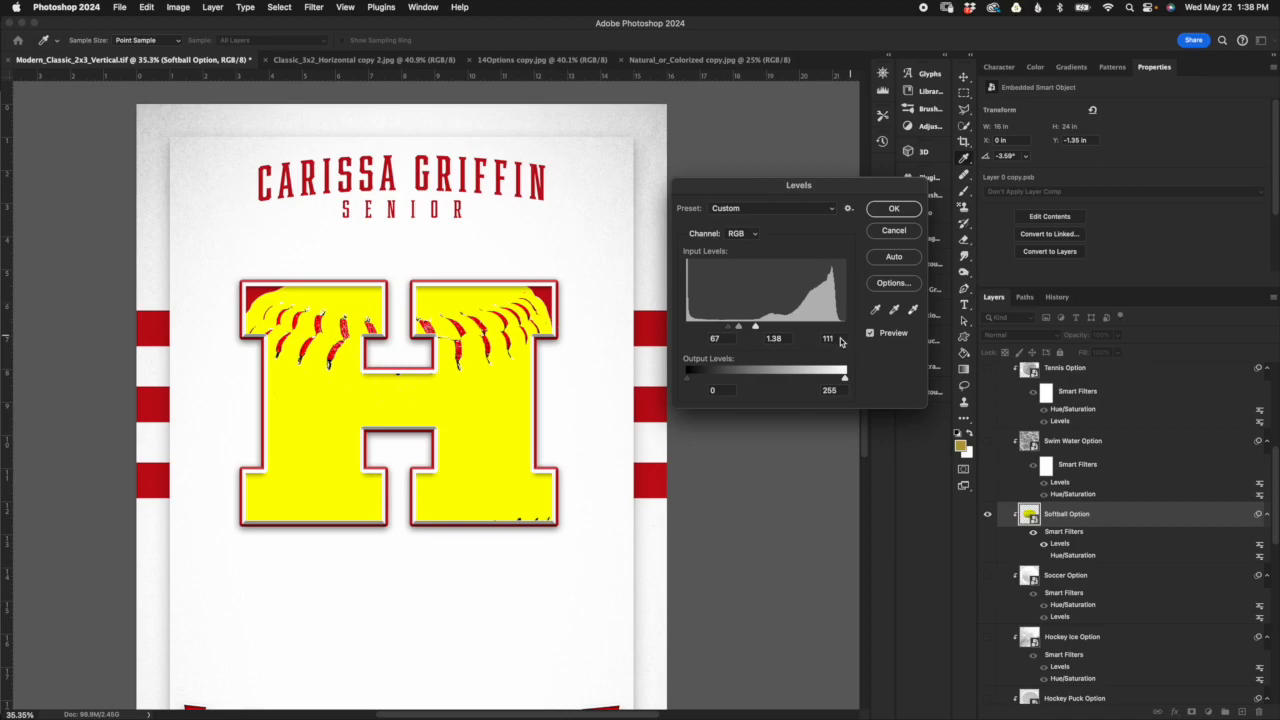
{"action": "left_click_drag", "start_coordinate": [761, 325], "coordinate": [845, 326]}
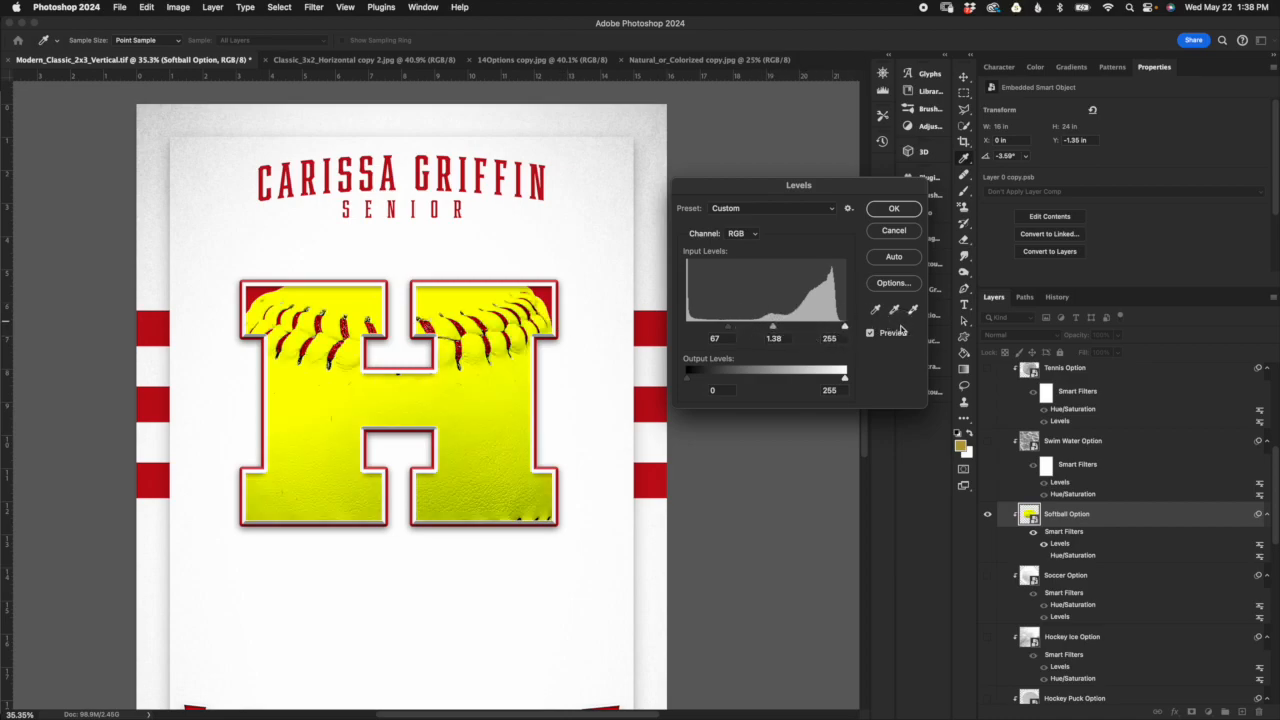
{"action": "left_click_drag", "start_coordinate": [720, 332], "coordinate": [680, 320]}
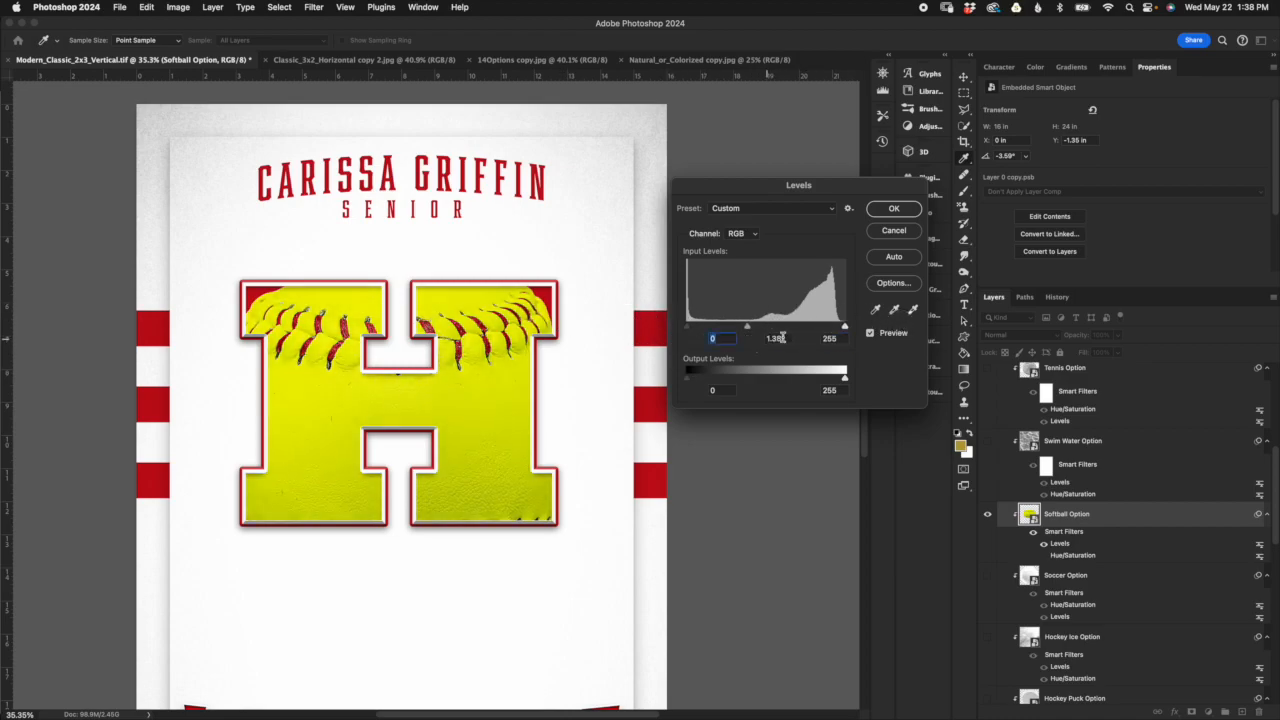
{"action": "type", "text": "1"}
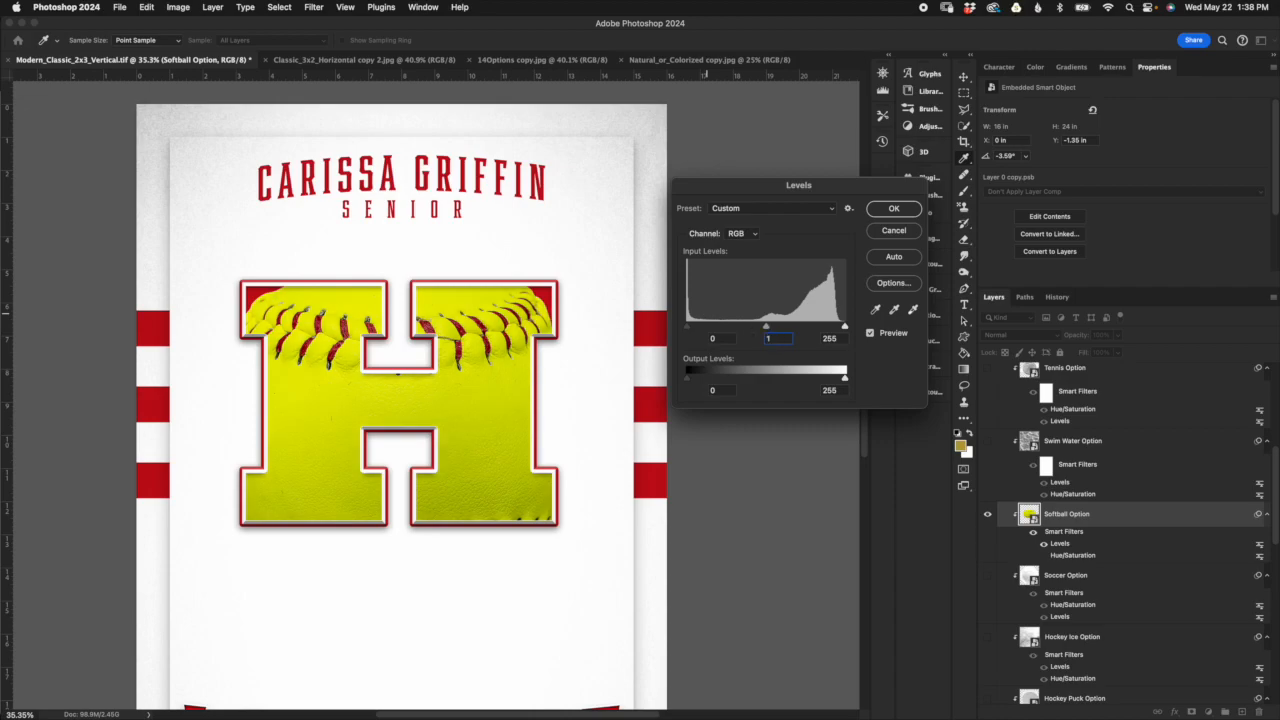
{"action": "key", "text": "Return"}
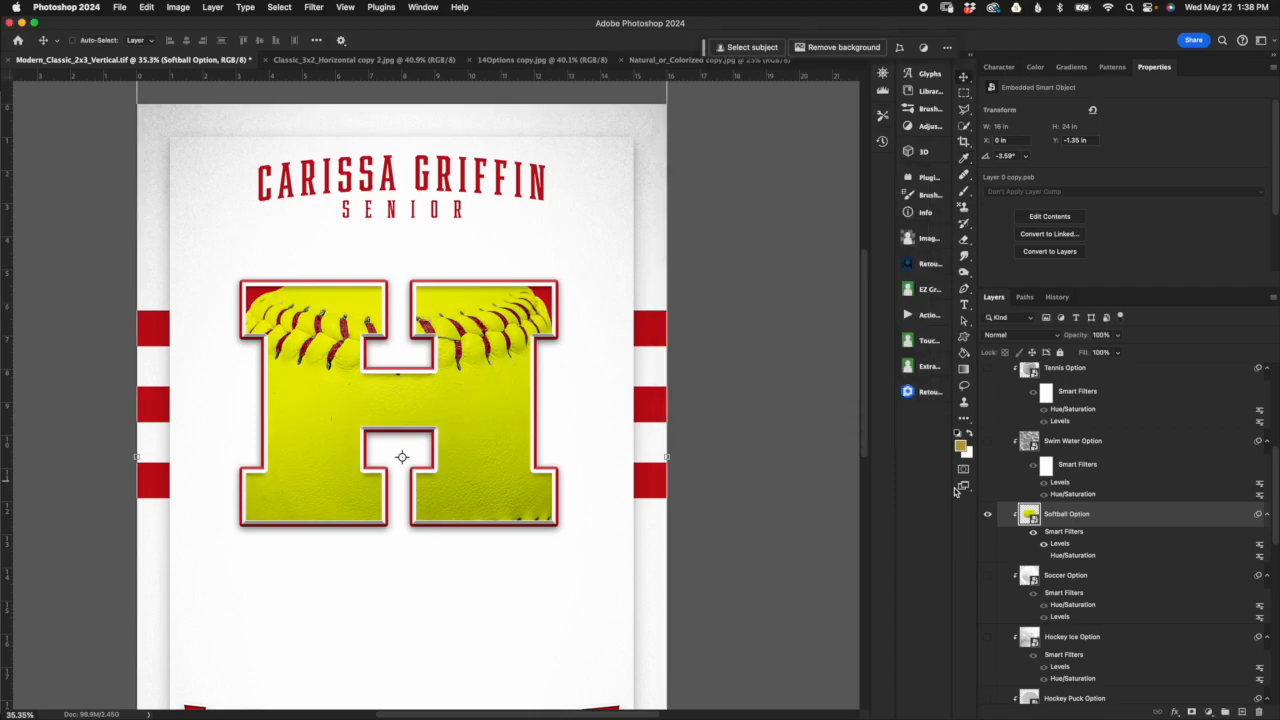
Step: Brighten the softball texture with its Levels filter, using a midtone of about 0.8 and a white input of about 212
{"action": "double_click", "coordinate": [1060, 543]}
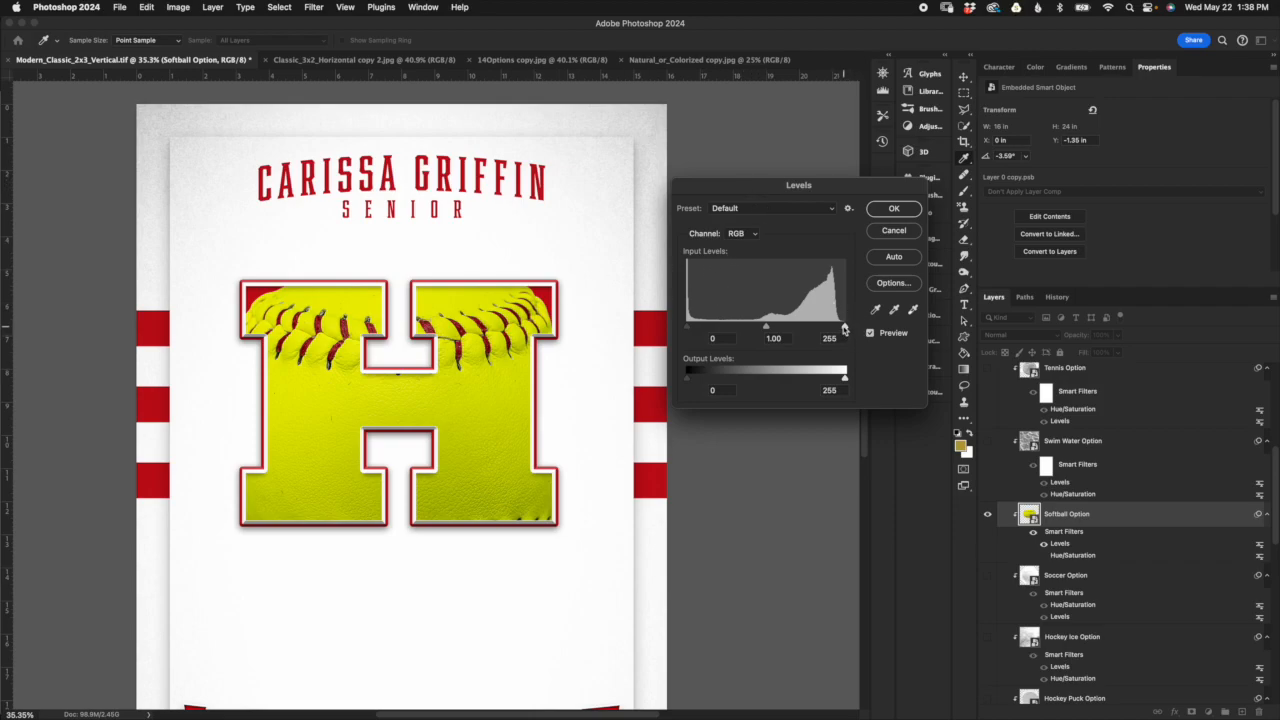
{"action": "left_click_drag", "start_coordinate": [845, 328], "coordinate": [818, 328]}
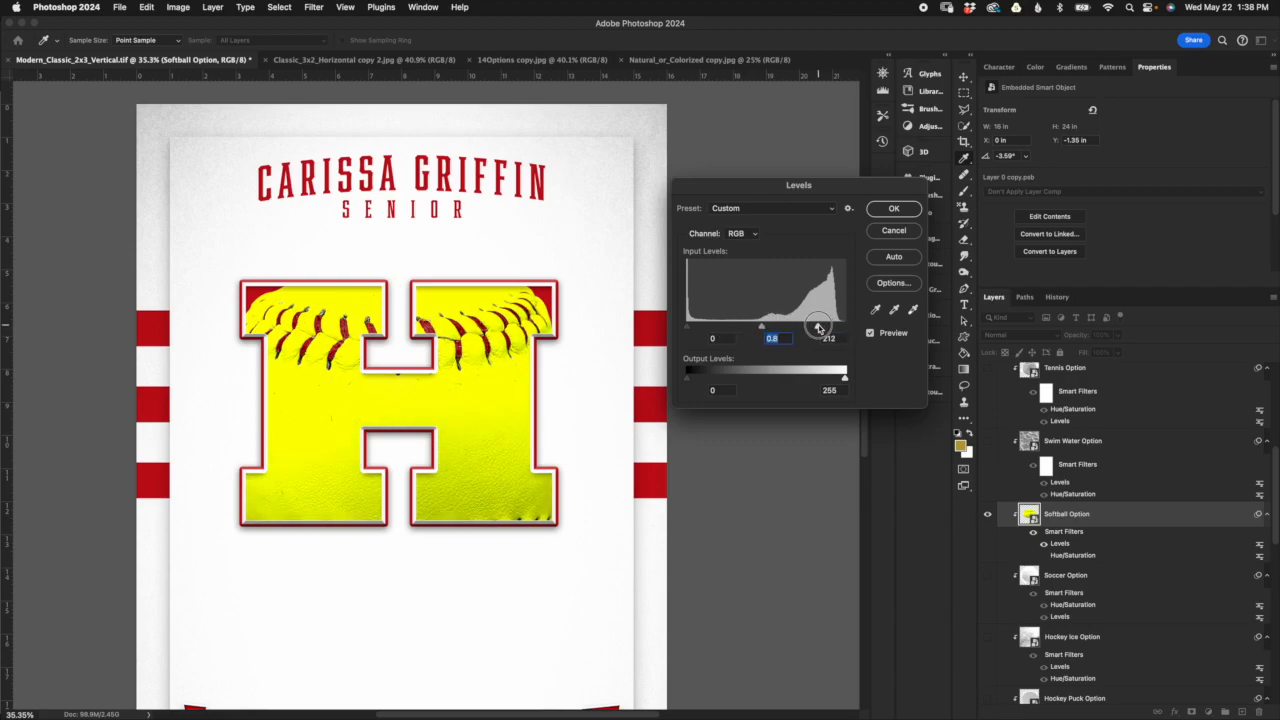
{"action": "left_click", "coordinate": [898, 208]}
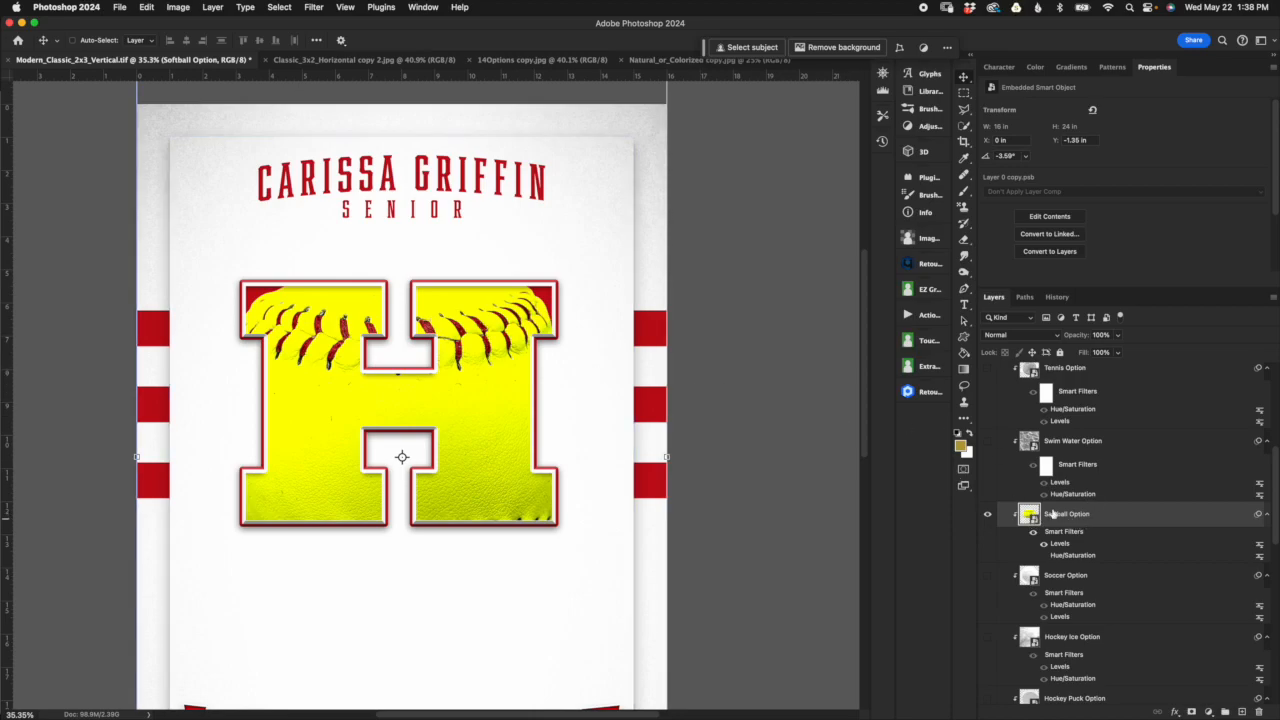
Step: Enlarge the softball texture to about 303.35% and reposition it so its stitching fits across the center letter
{"action": "key", "text": "super+t"}
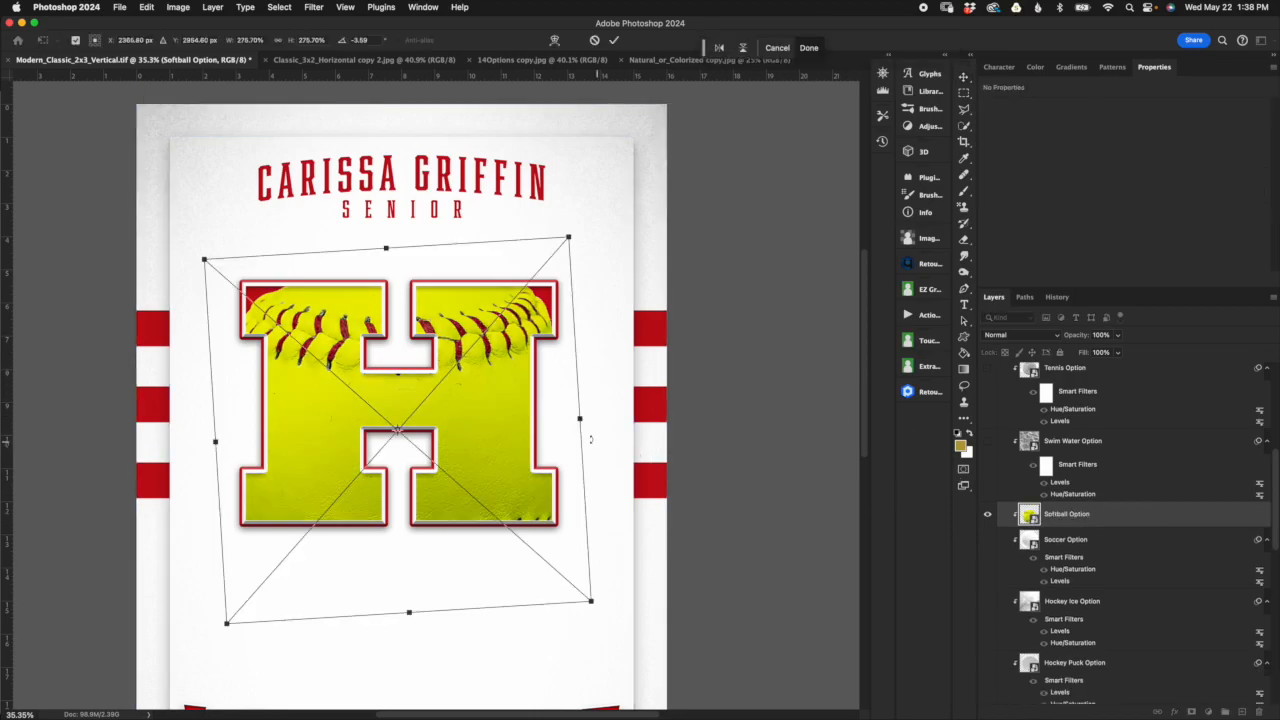
{"action": "left_click_drag", "start_coordinate": [393, 242], "coordinate": [378, 226]}
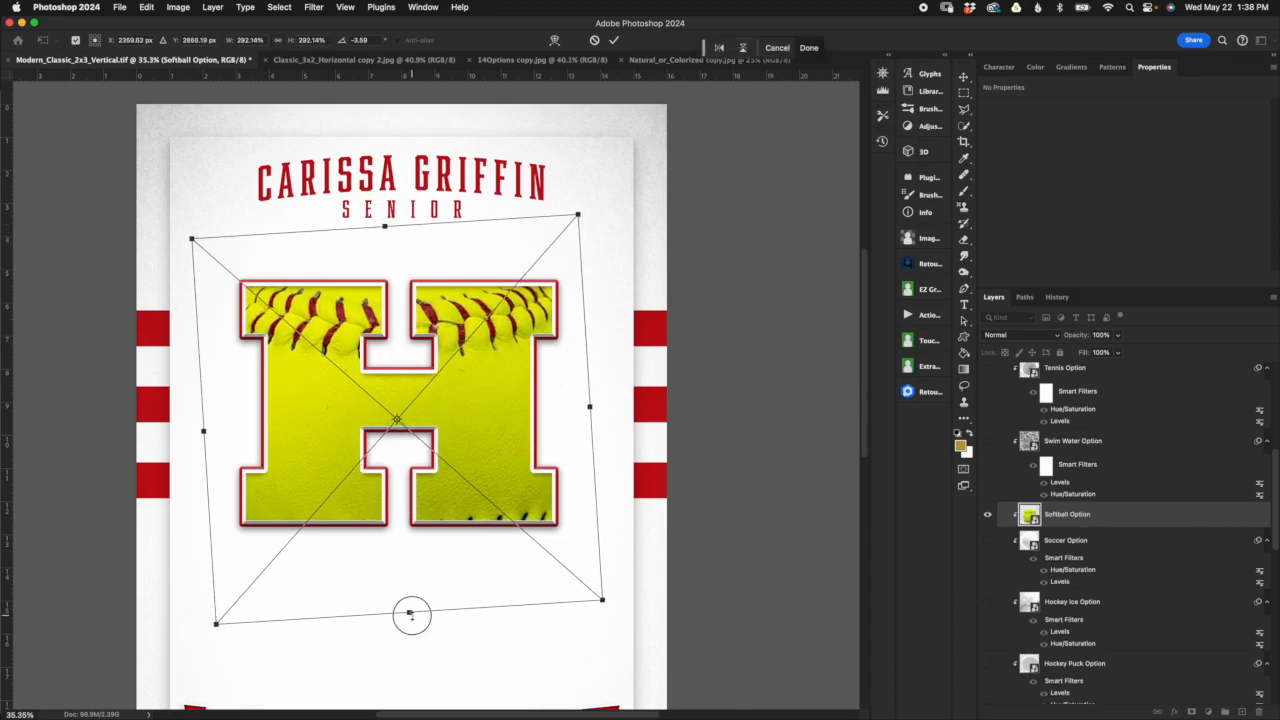
{"action": "left_click_drag", "start_coordinate": [409, 611], "coordinate": [416, 631]}
{"action": "left_click_drag", "start_coordinate": [524, 499], "coordinate": [525, 501]}
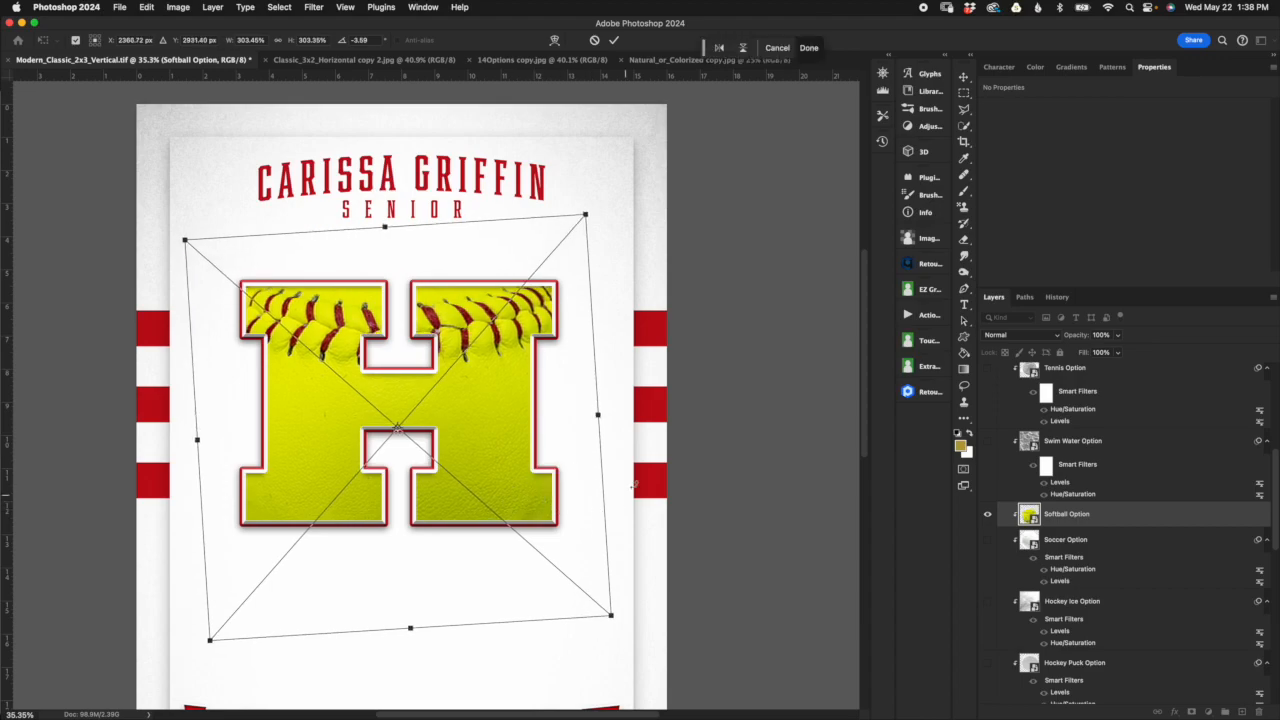
{"action": "left_click", "coordinate": [614, 41]}
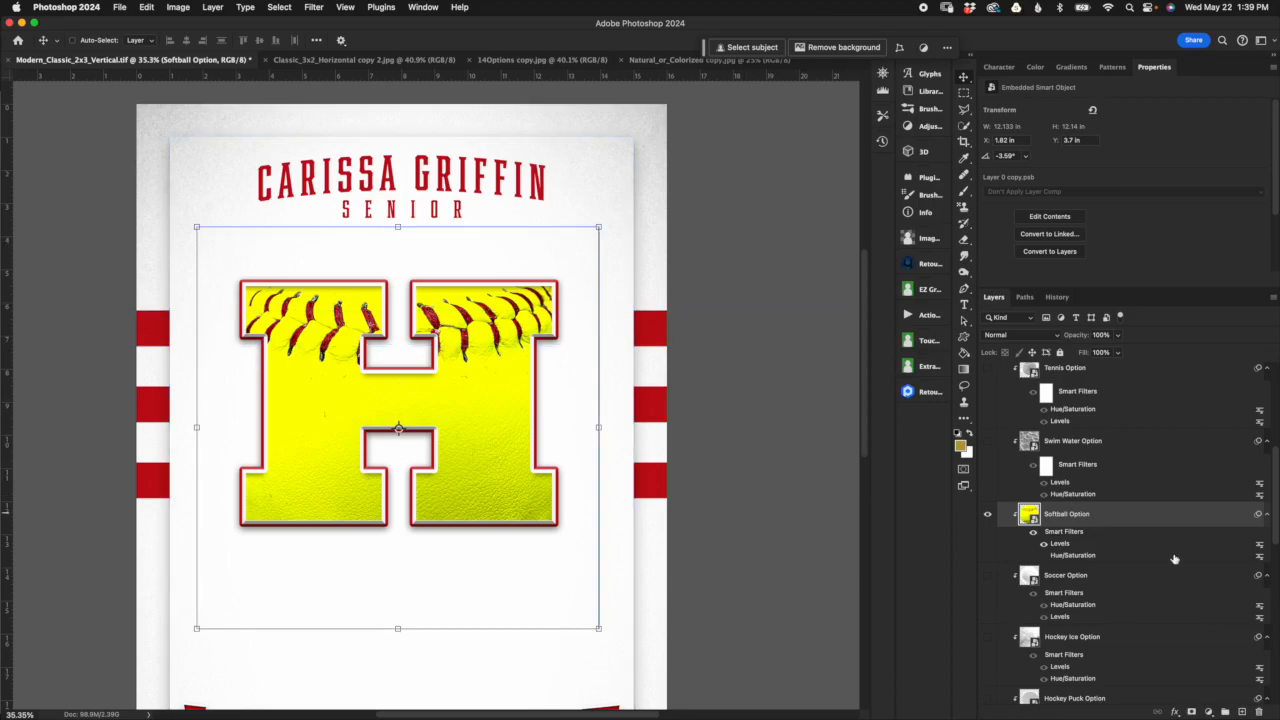
Step: Show the Swim Water Option texture in place of the softball and turn off its Hue/Saturation filter
{"action": "left_click", "coordinate": [987, 514]}
{"action": "left_click", "coordinate": [987, 441]}
{"action": "left_click", "coordinate": [1045, 463]}
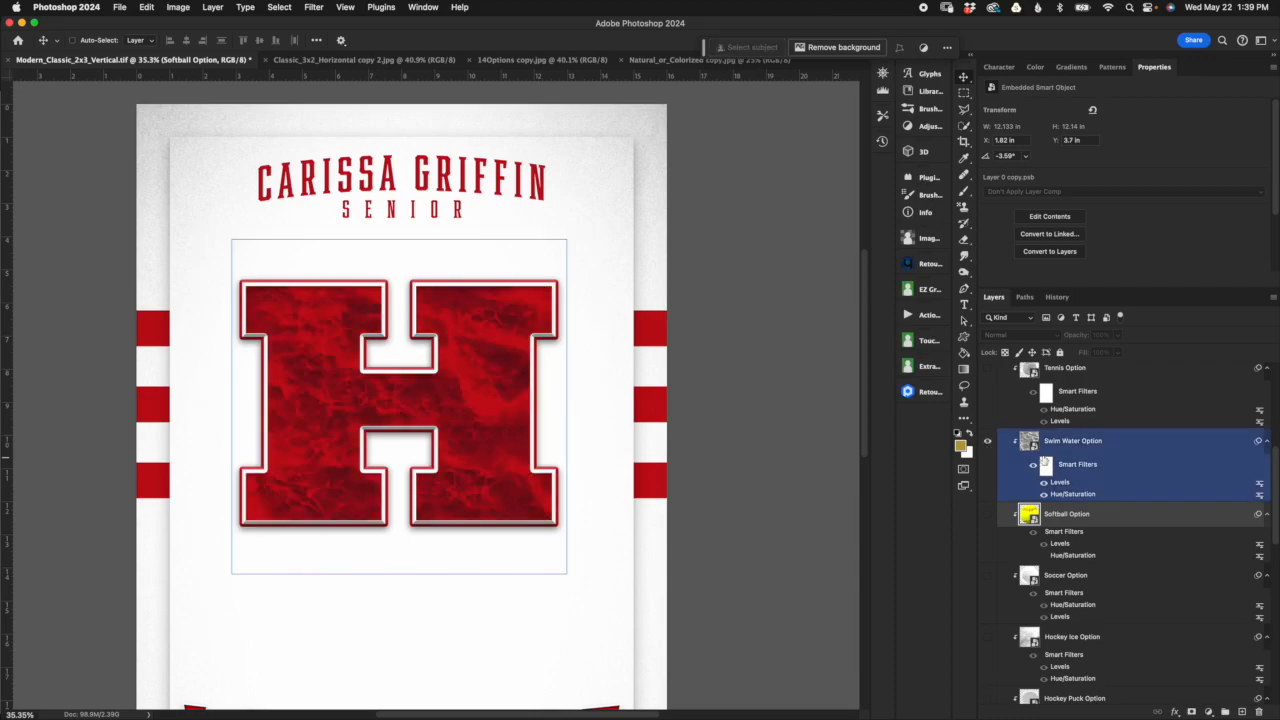
{"action": "left_click", "coordinate": [1045, 494]}
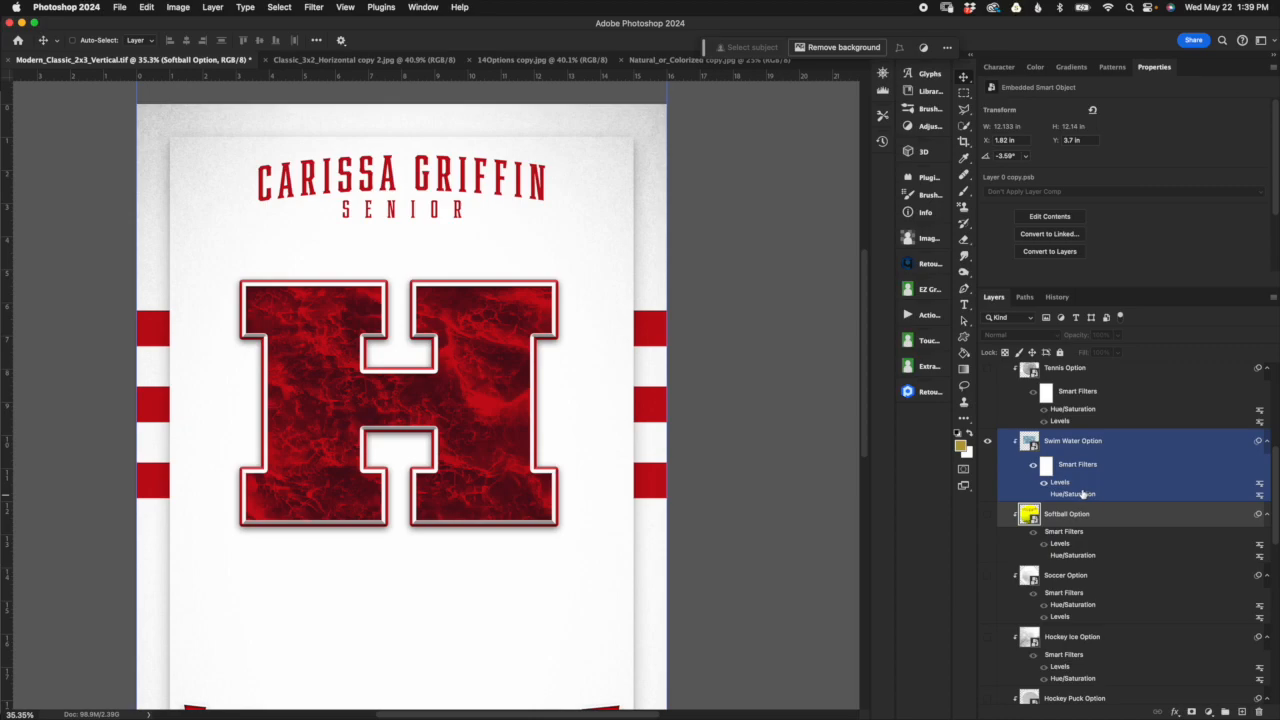
Step: Set the Swim Water Option layer's blend mode to Normal and compare the water with and without its Levels filter
{"action": "left_click", "coordinate": [1070, 441]}
{"action": "left_click", "coordinate": [1012, 335]}
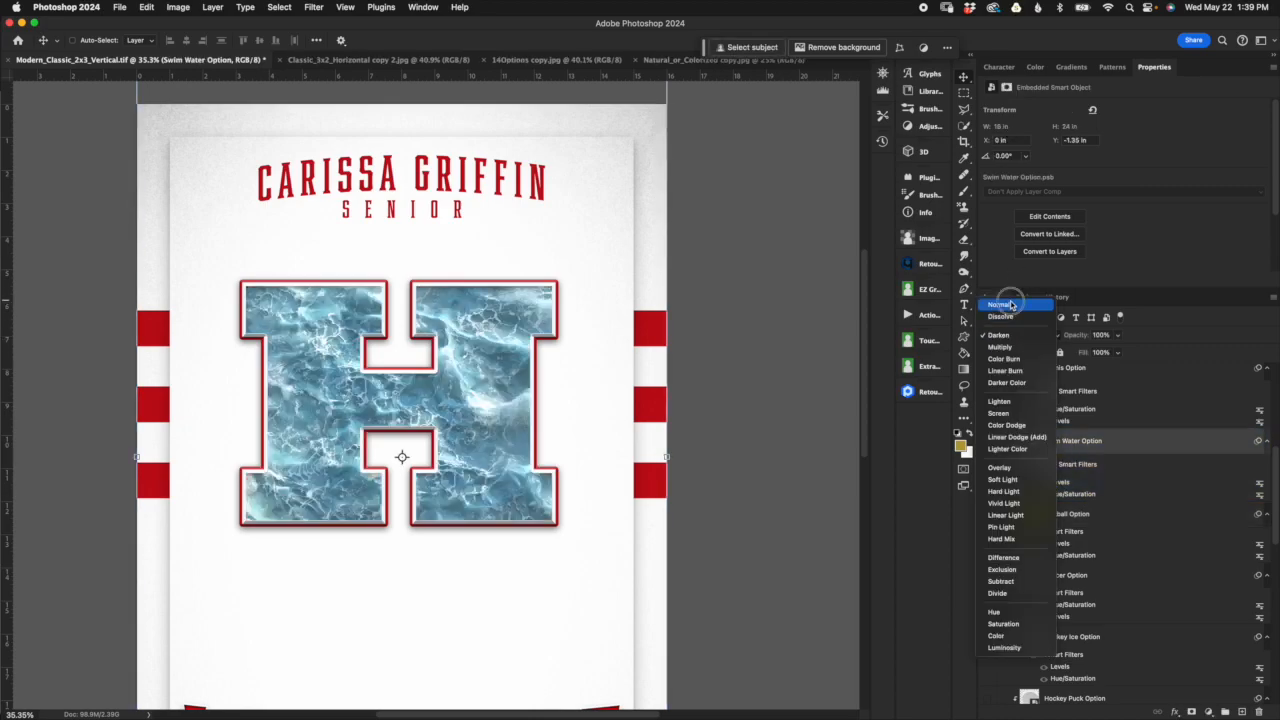
{"action": "left_click", "coordinate": [1012, 305]}
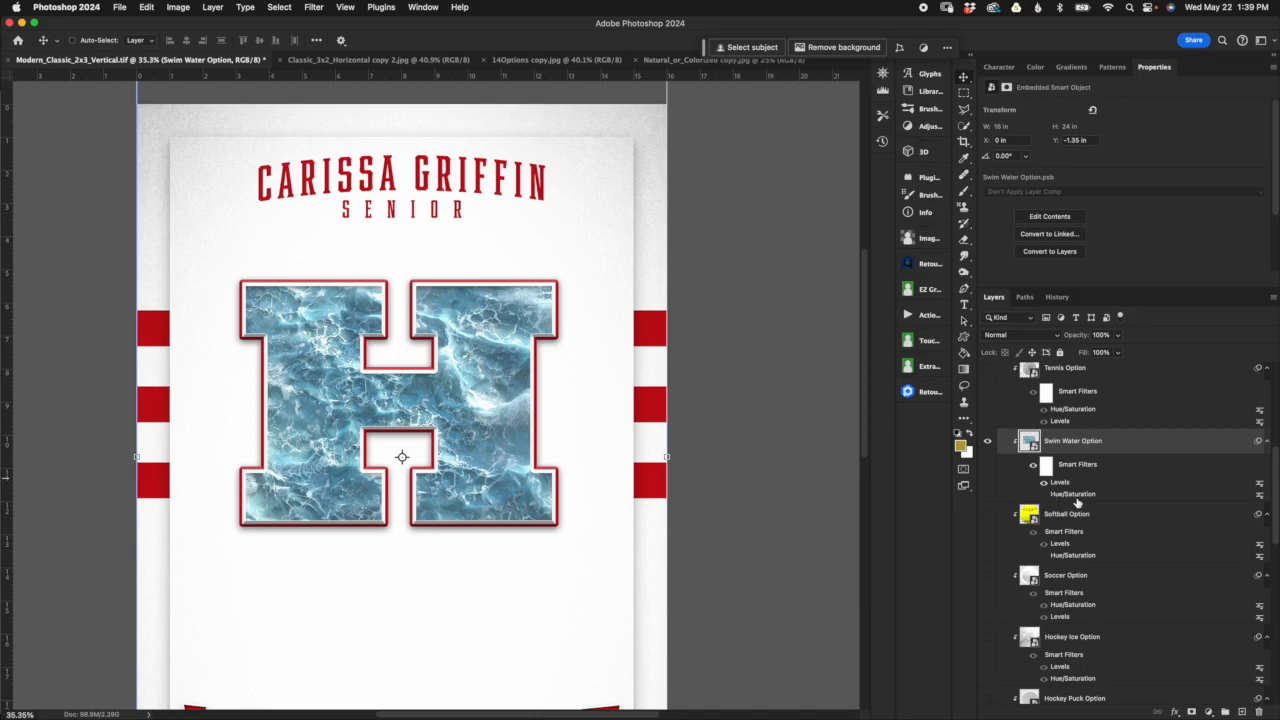
{"action": "left_click", "coordinate": [1045, 483]}
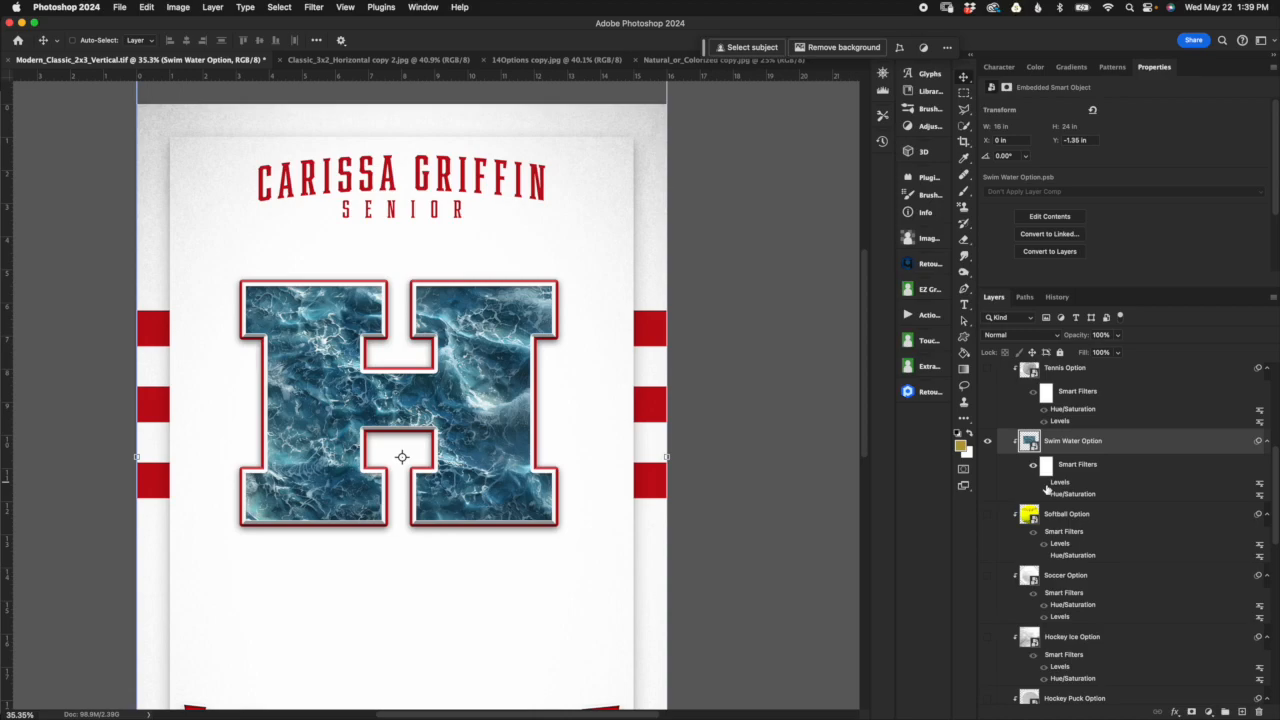
{"action": "left_click", "coordinate": [1044, 483]}
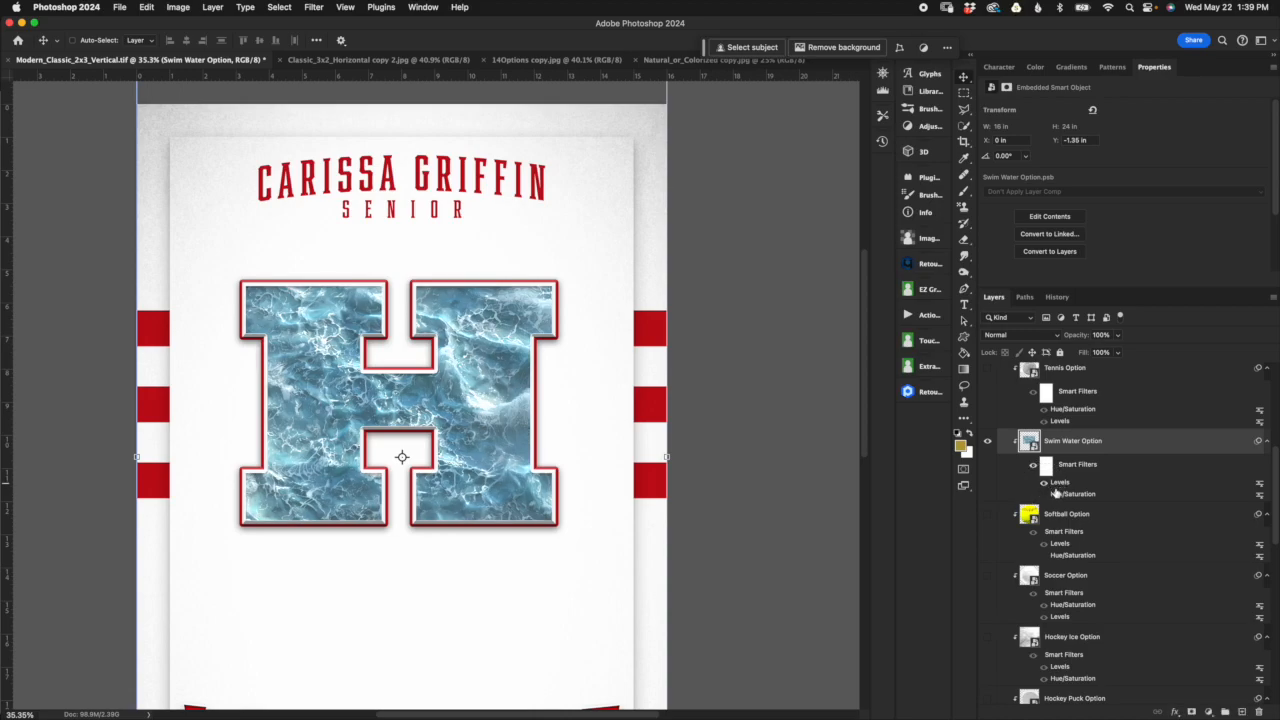
Step: Turn on the water's Hue/Saturation filter and try a hue of -1, saturation of +19 and lightness of about +8
{"action": "left_click", "coordinate": [1044, 494]}
{"action": "double_click", "coordinate": [1065, 494]}
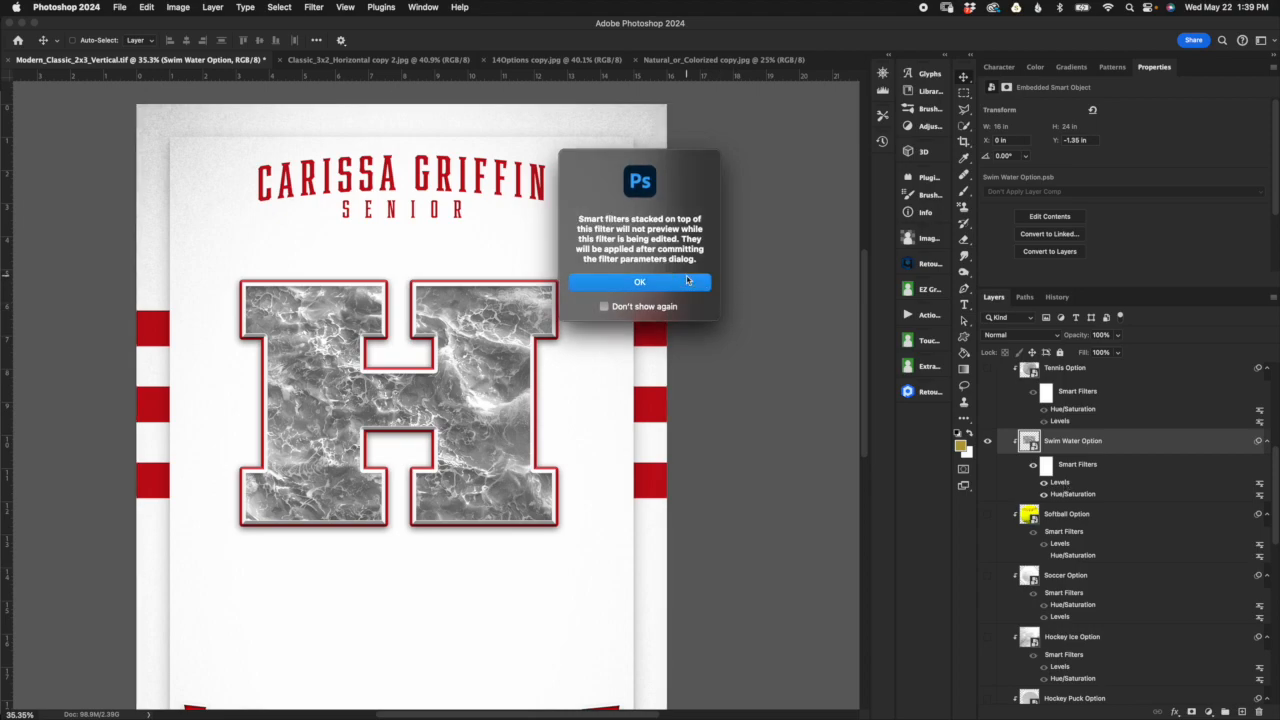
{"action": "left_click", "coordinate": [687, 281]}
{"action": "left_click_drag", "start_coordinate": [609, 289], "coordinate": [615, 318]}
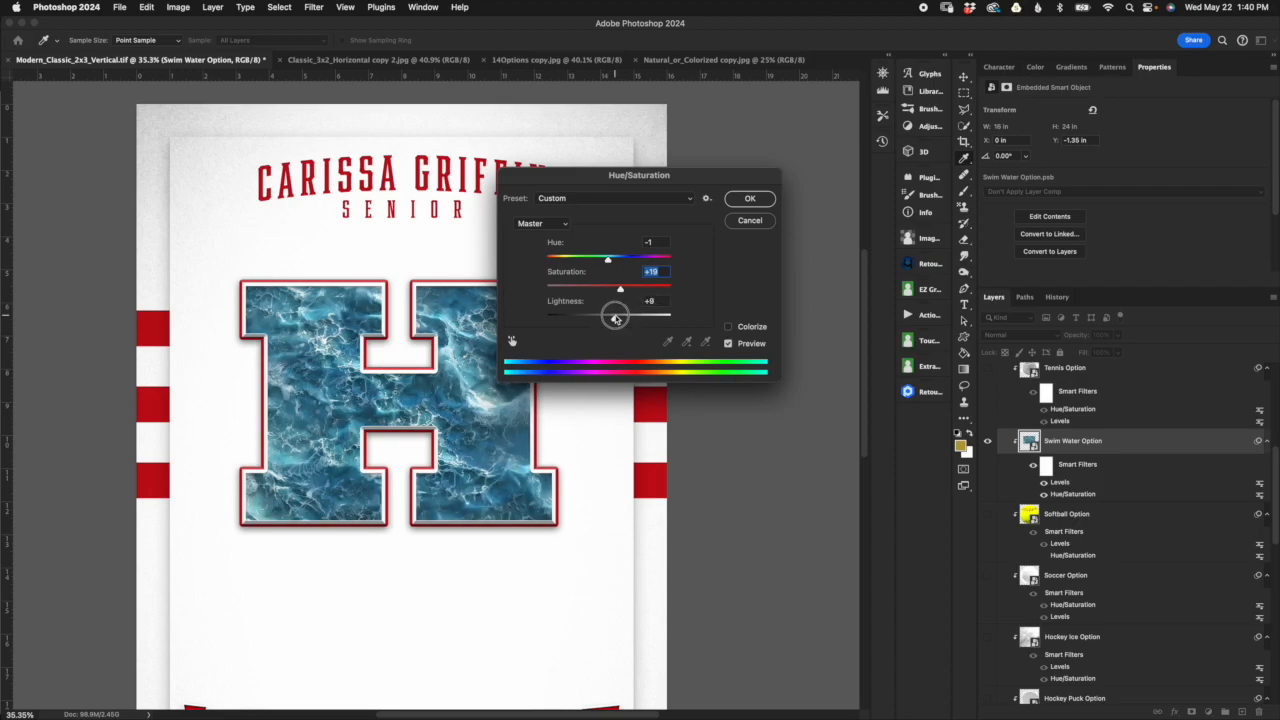
{"action": "left_click", "coordinate": [765, 222]}
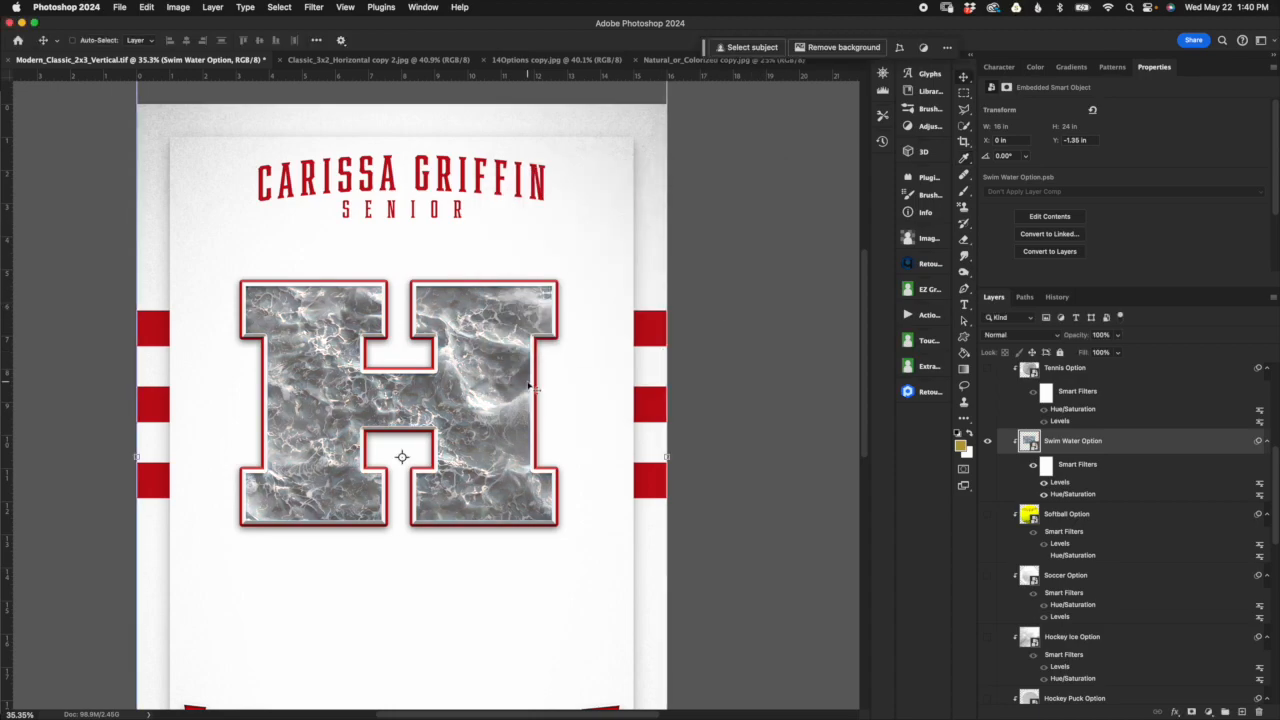
Step: Switch back to the softball texture and revert the document to its opening snapshot in the history
{"action": "left_click", "coordinate": [988, 441]}
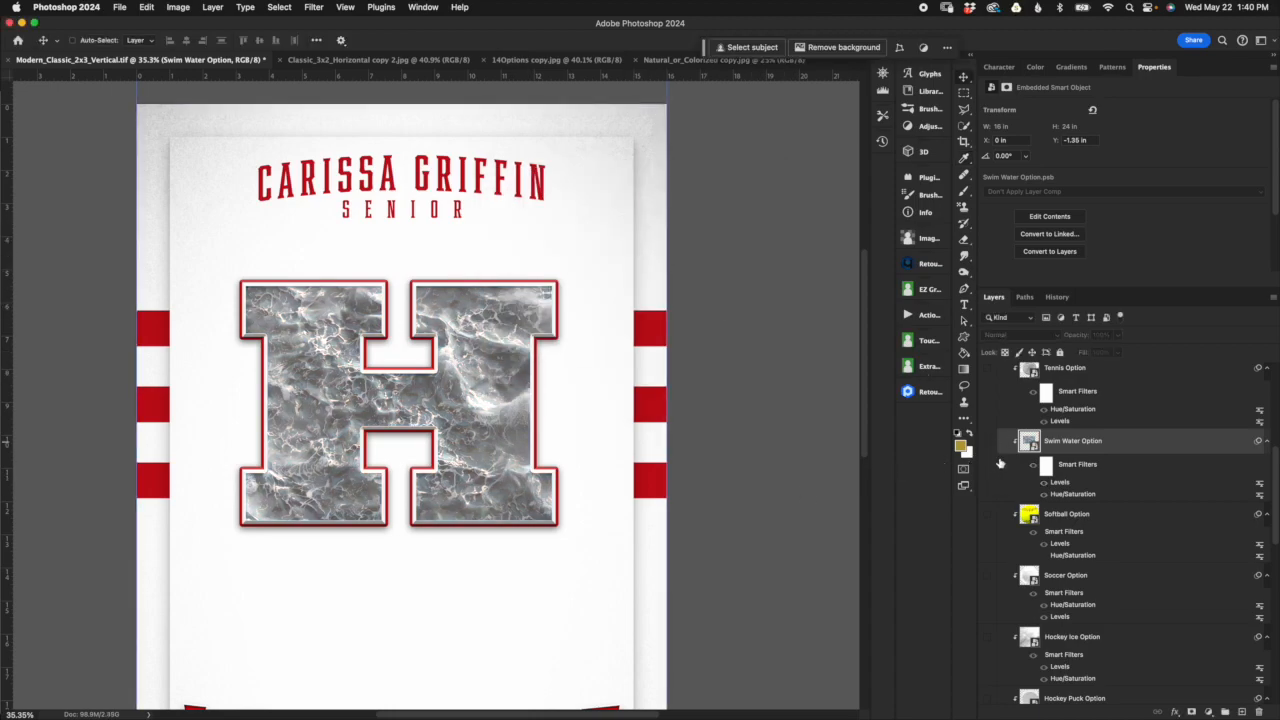
{"action": "left_click", "coordinate": [988, 513]}
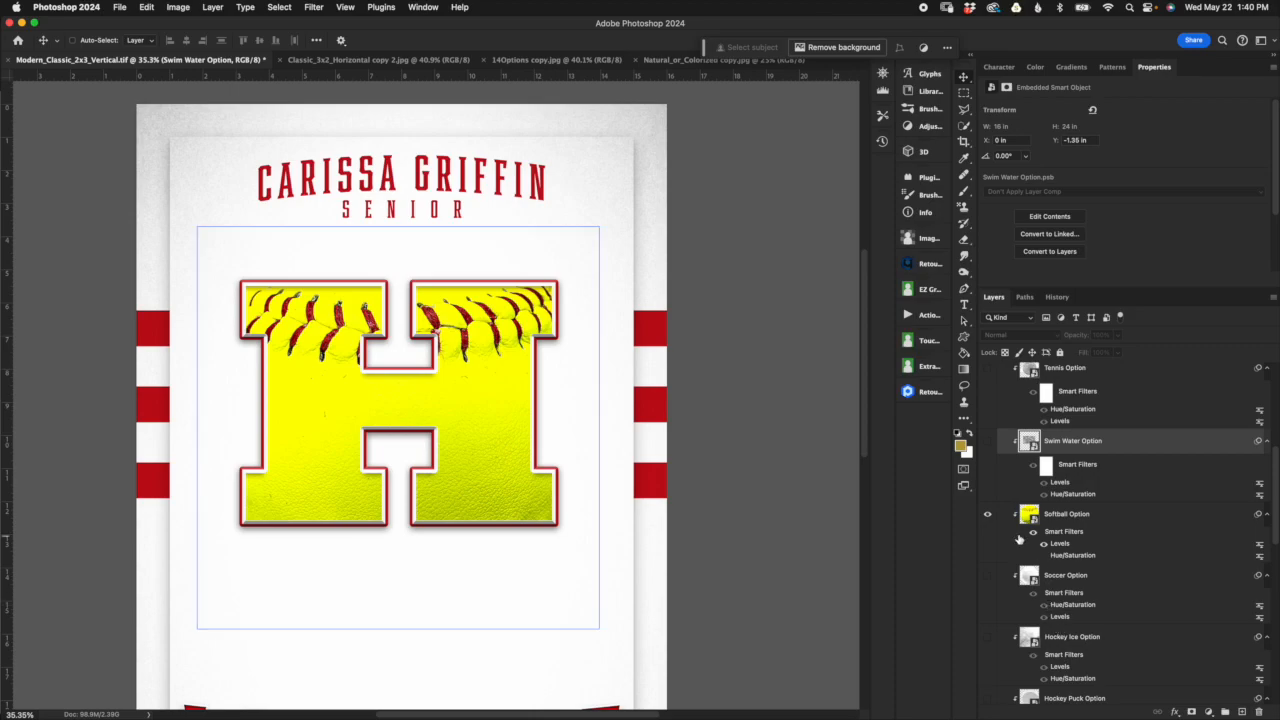
{"action": "left_click", "coordinate": [1050, 297]}
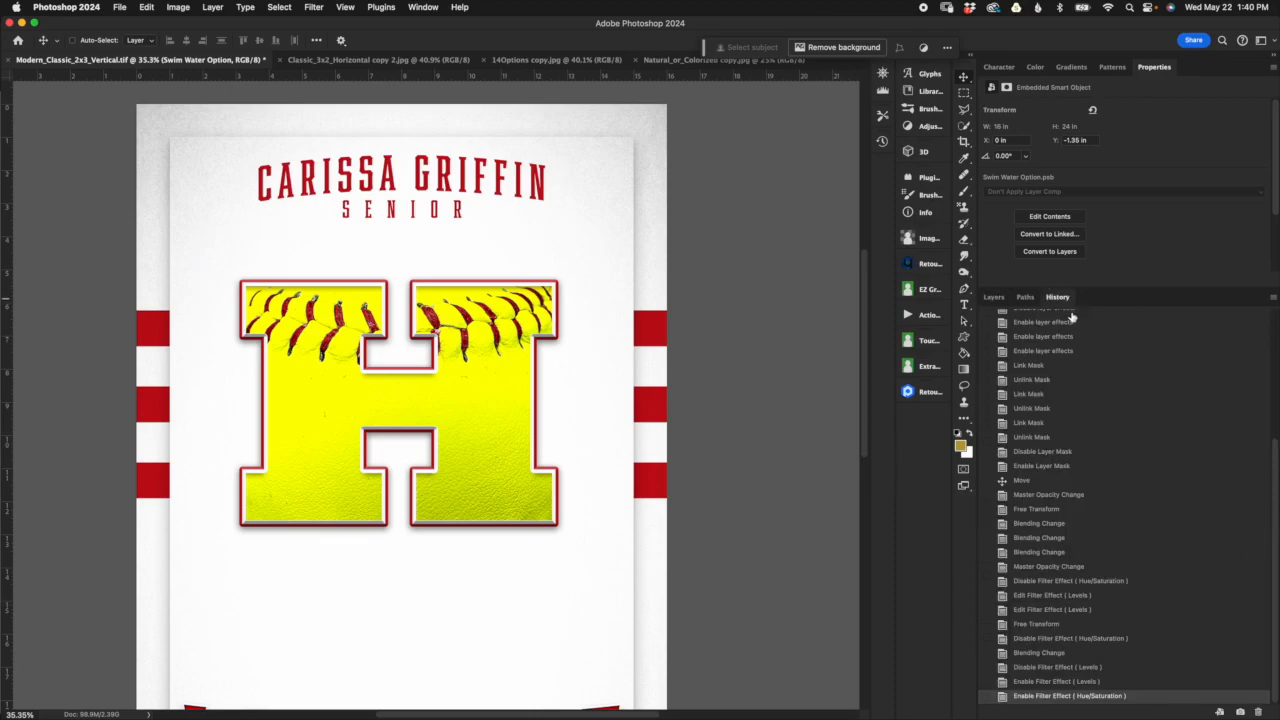
{"action": "left_click", "coordinate": [995, 297]}
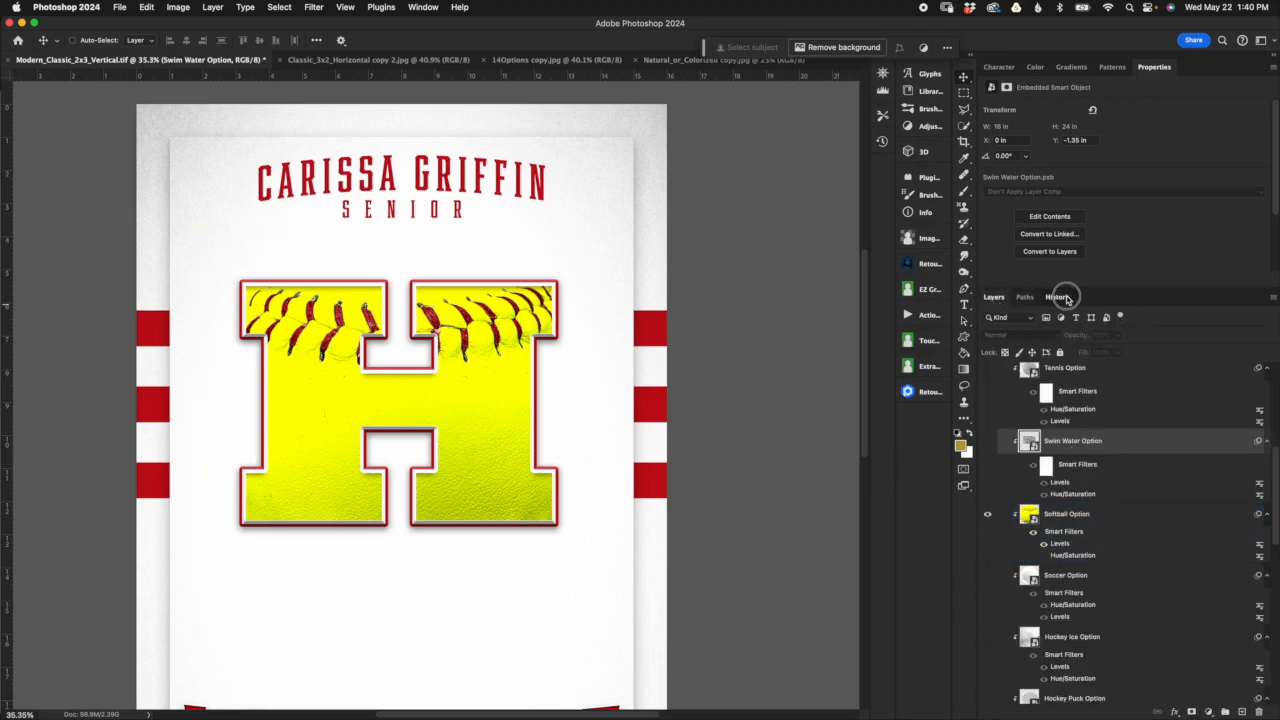
{"action": "left_click", "coordinate": [1057, 297]}
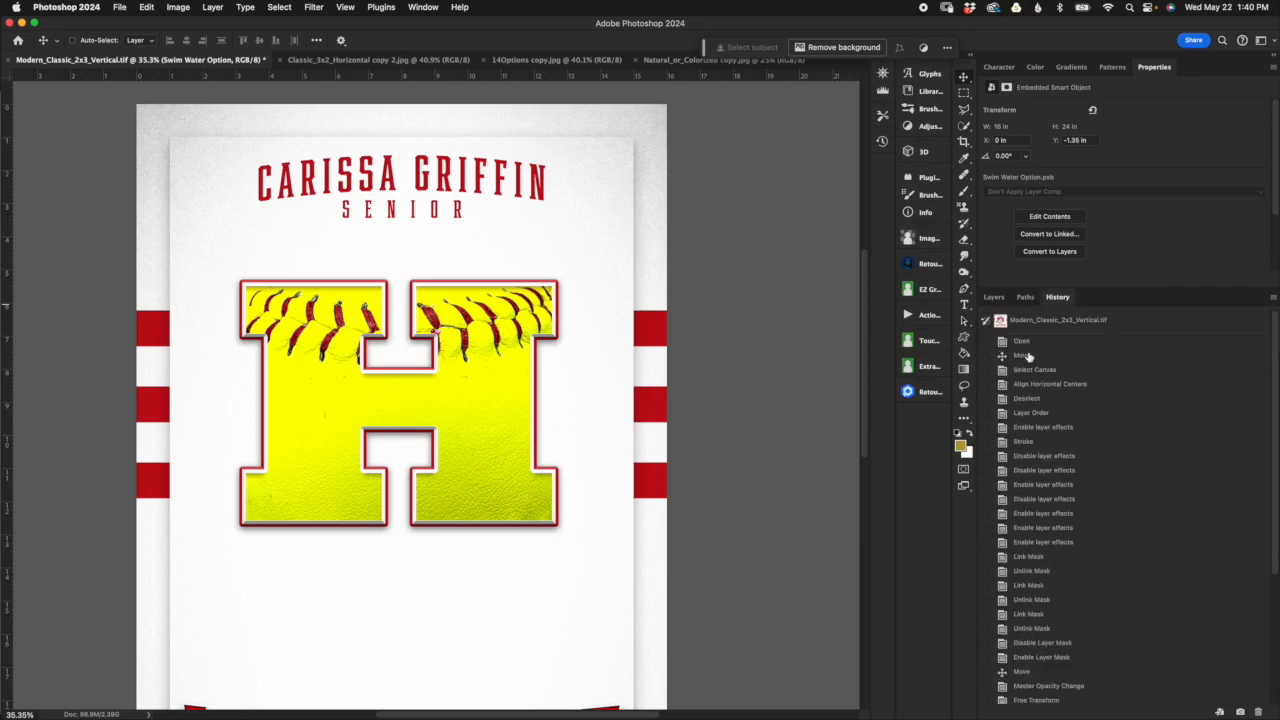
{"action": "left_click", "coordinate": [1045, 322]}
{"action": "left_click", "coordinate": [994, 297]}
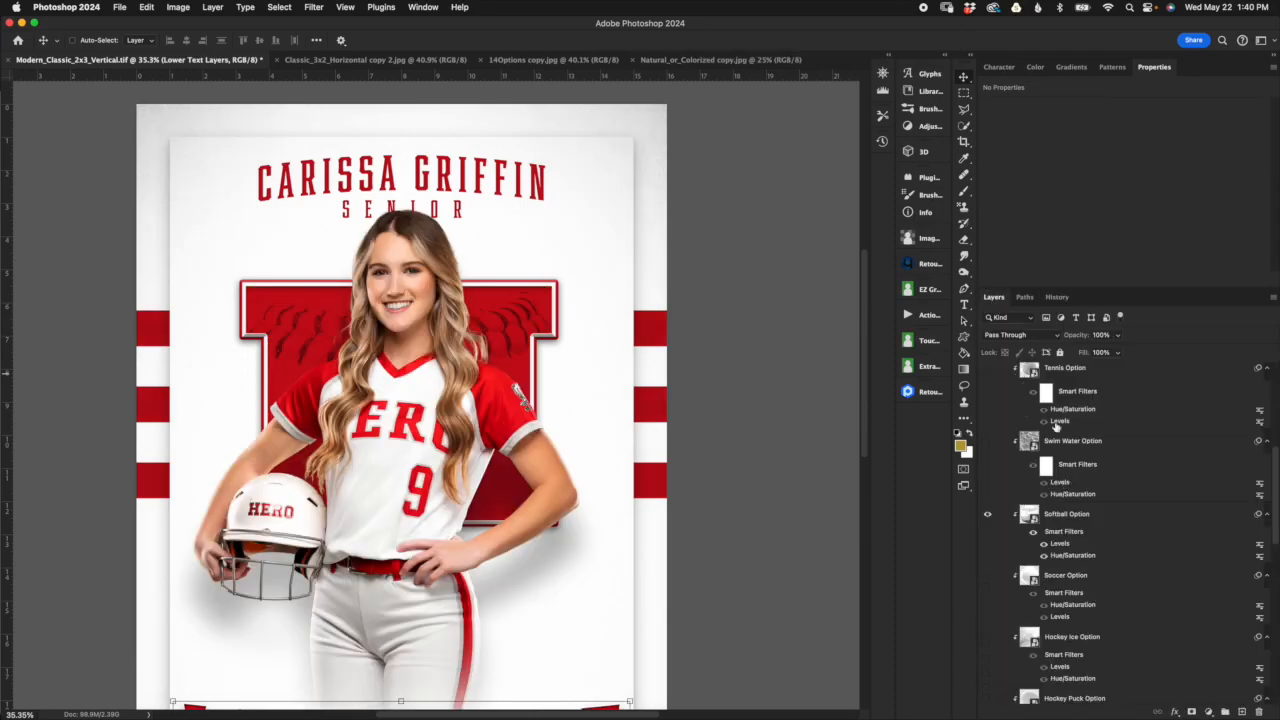
Step: Hide the Subject Images group so the full center letter is exposed, keeping the Upper Text Layers group visible
{"action": "scroll", "coordinate": [1087, 477], "scroll_direction": "up", "scroll_amount": 6}
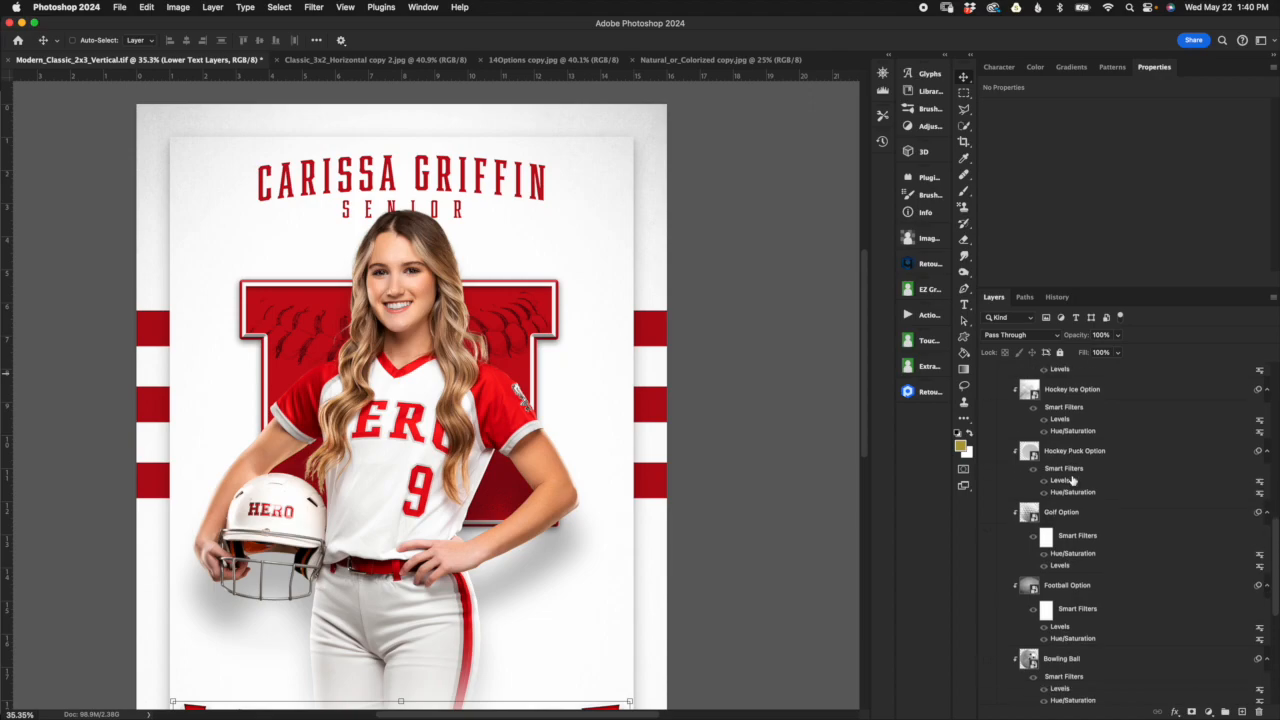
{"action": "scroll", "coordinate": [1072, 482], "scroll_direction": "up", "scroll_amount": 2}
{"action": "scroll", "coordinate": [1070, 484], "scroll_direction": "down", "scroll_amount": 1}
{"action": "left_click", "coordinate": [986, 380]}
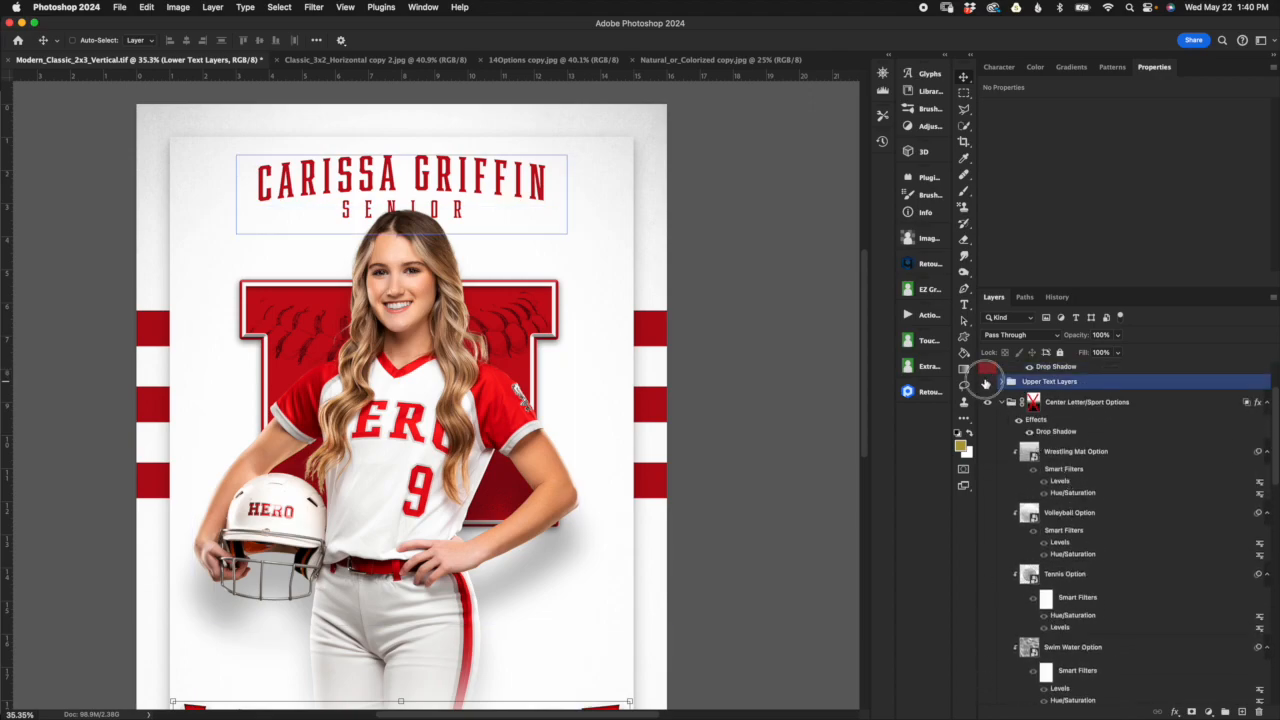
{"action": "left_click", "coordinate": [986, 383]}
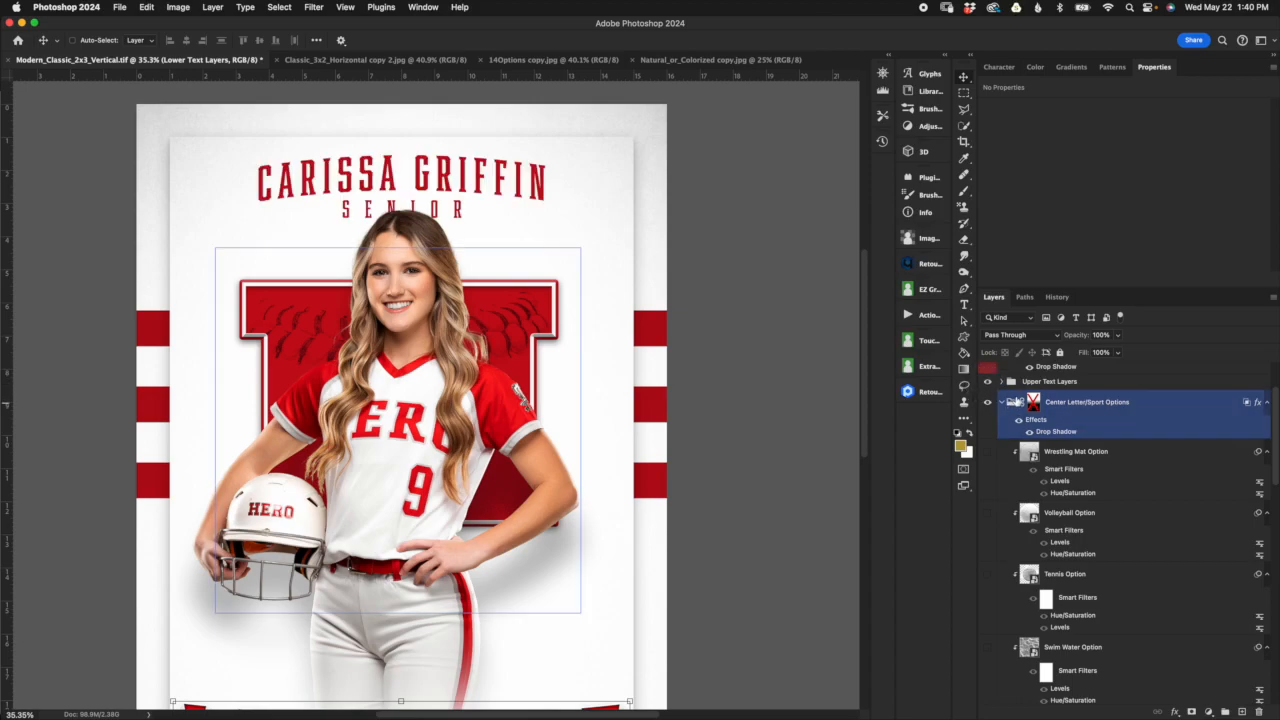
{"action": "scroll", "coordinate": [1021, 410], "scroll_direction": "up", "scroll_amount": 2}
{"action": "left_click", "coordinate": [987, 398]}
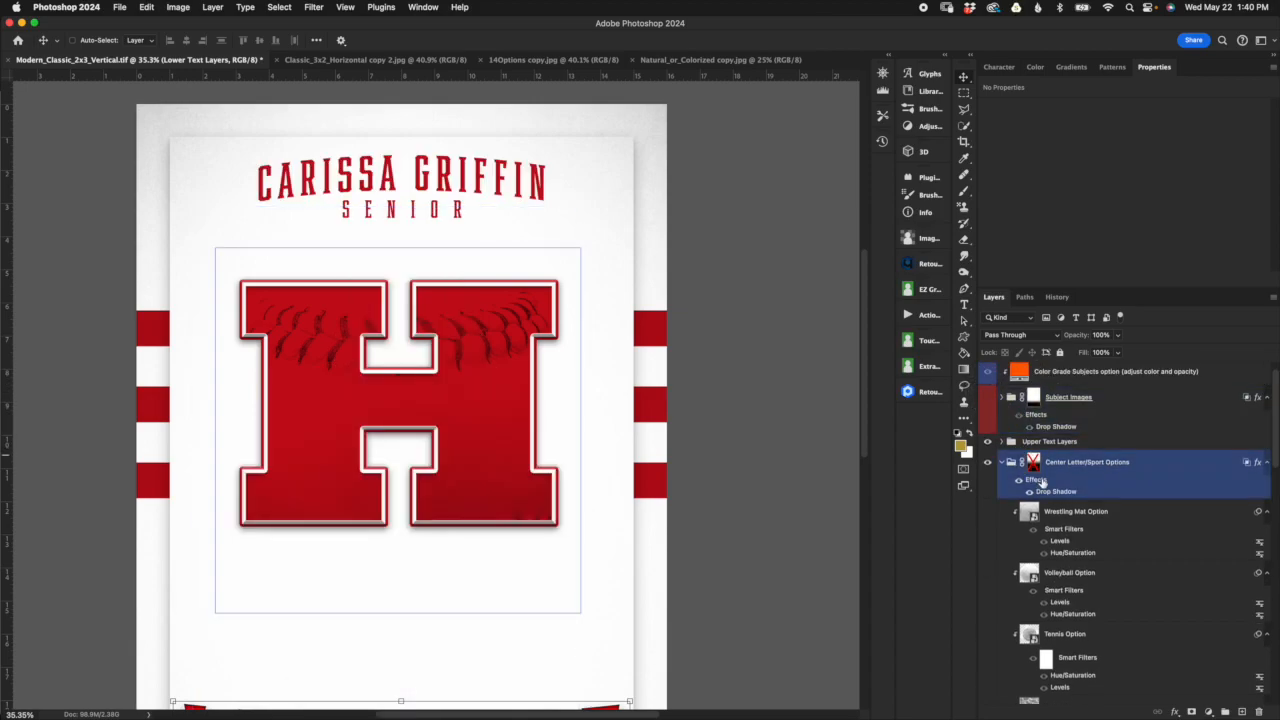
Step: Select the Center Letter text layer and adjust its horizontal scale, trying 170% and settling on 147%
{"action": "scroll", "coordinate": [652, 482], "scroll_direction": "down", "scroll_amount": 3}
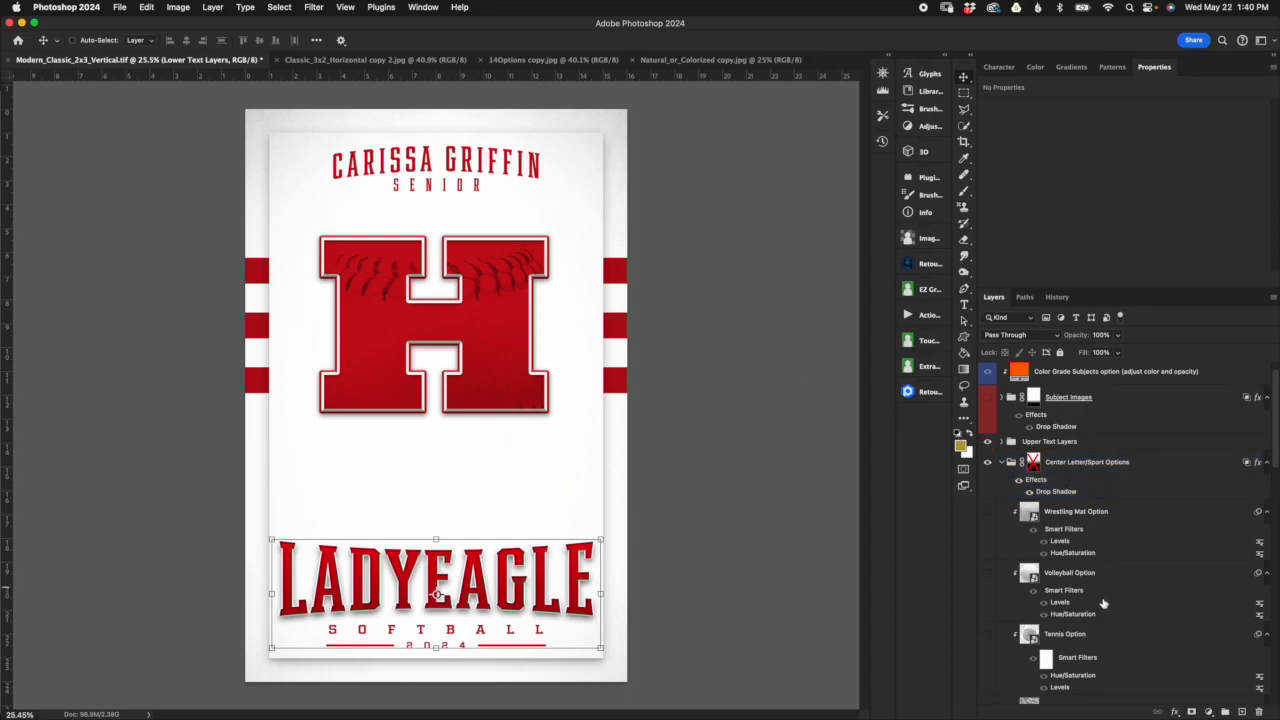
{"action": "scroll", "coordinate": [1090, 590], "scroll_direction": "down", "scroll_amount": 10}
{"action": "scroll", "coordinate": [1088, 620], "scroll_direction": "down", "scroll_amount": 5}
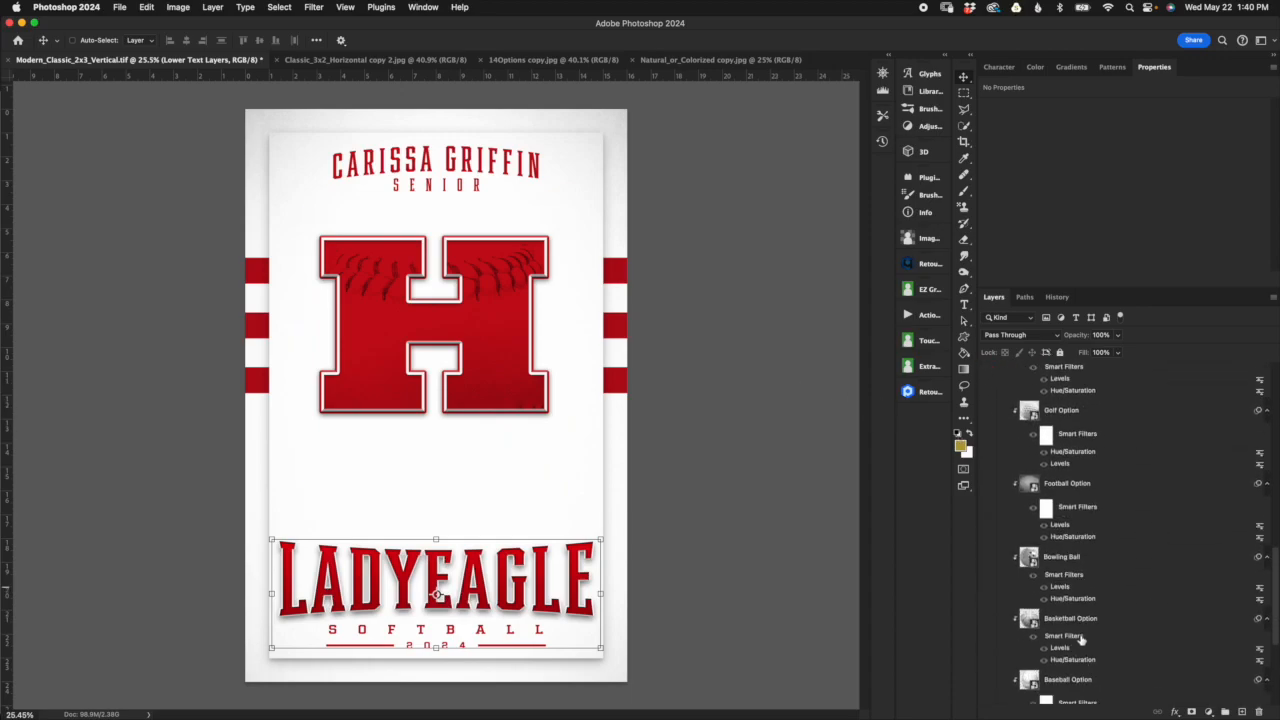
{"action": "scroll", "coordinate": [1093, 620], "scroll_direction": "down", "scroll_amount": 5}
{"action": "left_click", "coordinate": [1094, 616]}
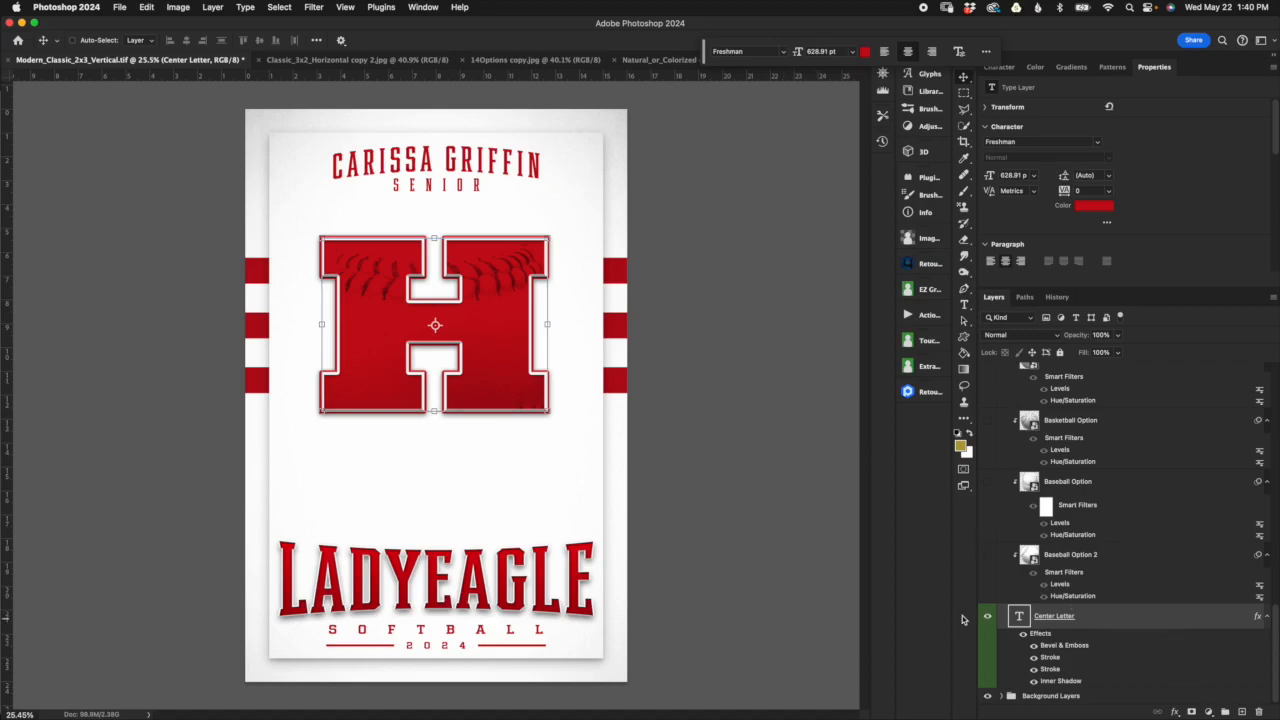
{"action": "left_click", "coordinate": [1000, 67]}
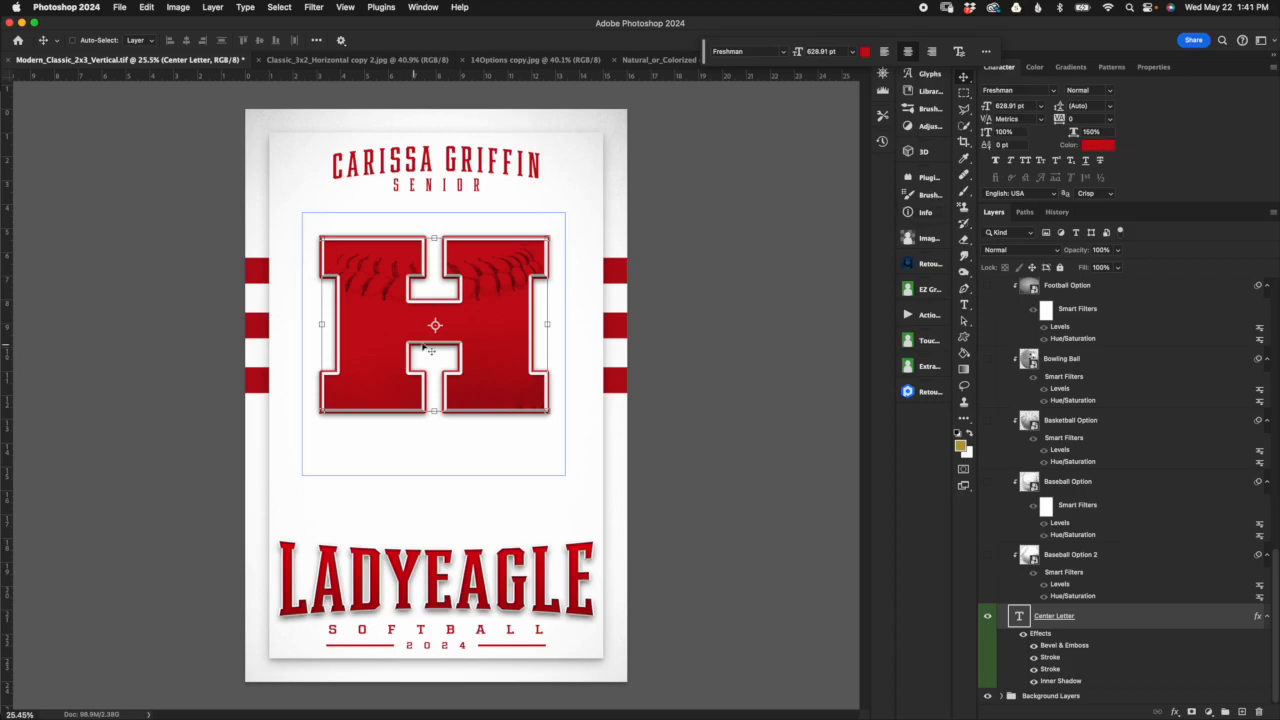
{"action": "mouse_move", "coordinate": [1078, 131]}
{"action": "left_mouse_down"}
{"action": "mouse_move", "coordinate": [1089, 136]}
{"action": "mouse_move", "coordinate": [1077, 134]}
{"action": "left_mouse_up"}
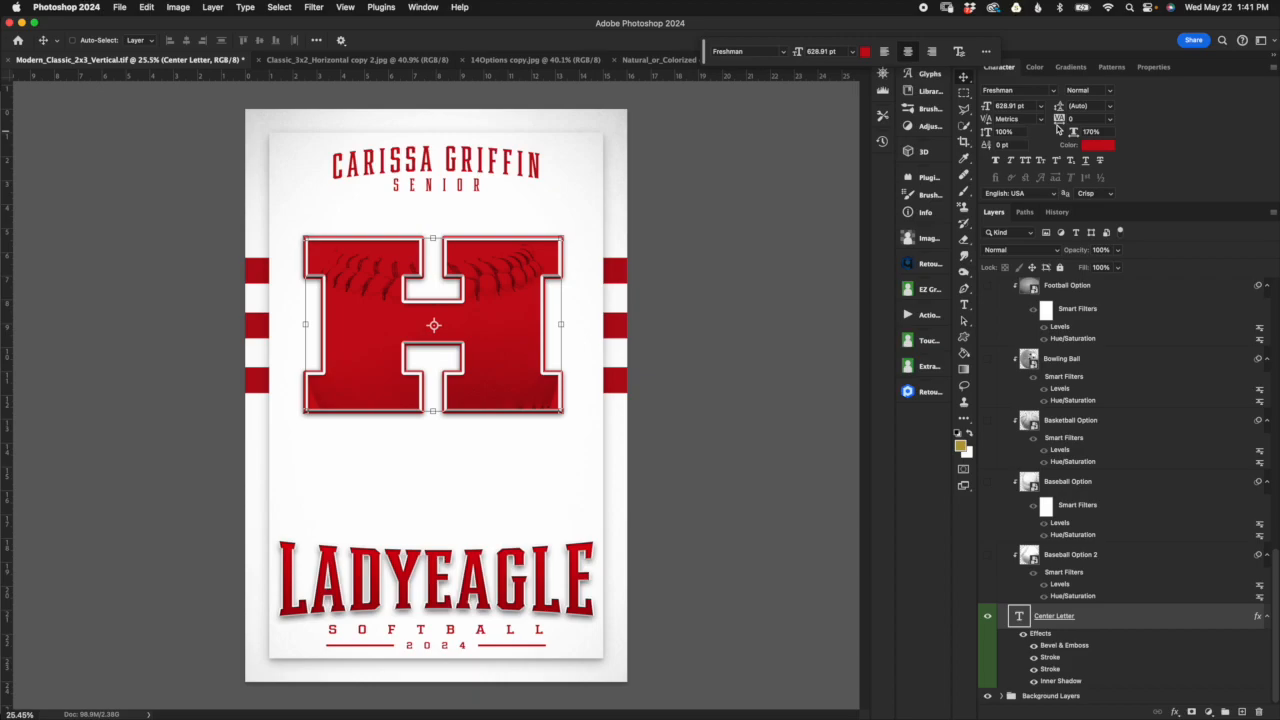
{"action": "left_click_drag", "start_coordinate": [1072, 131], "coordinate": [1057, 133]}
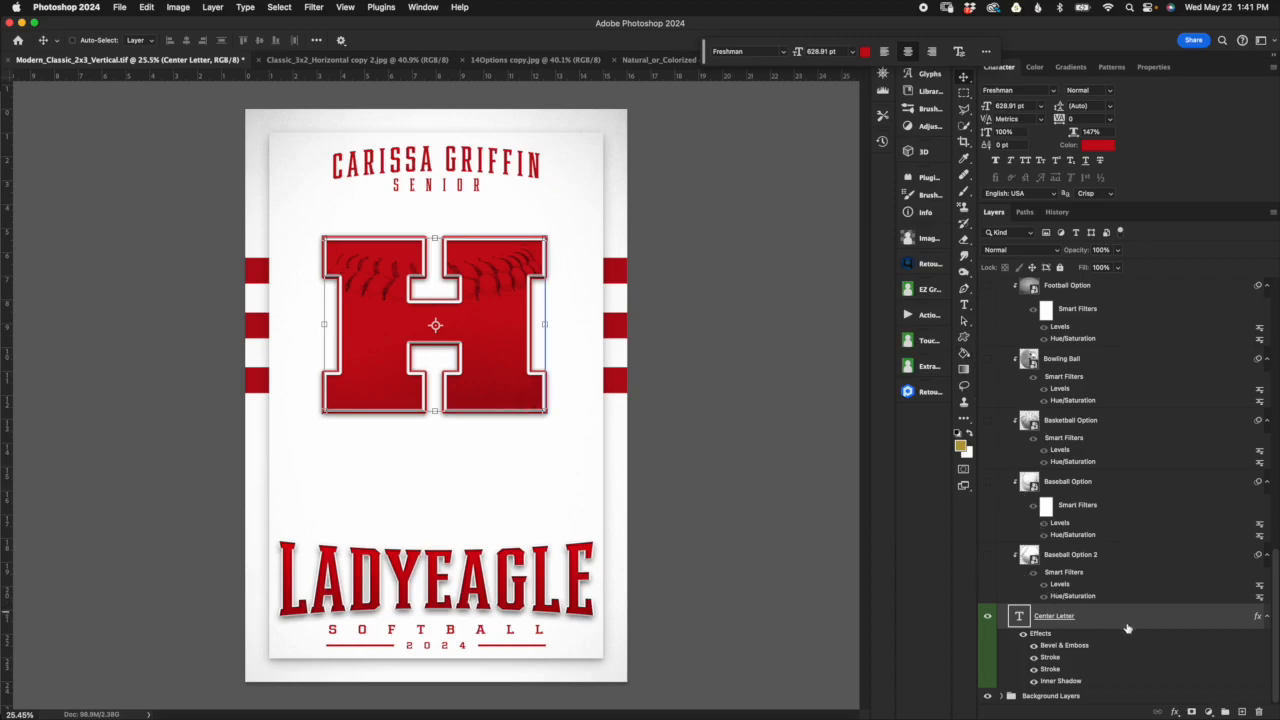
Step: Enlarge the center letter through its font size, trying 650 pt and settling on 675 pt
{"action": "key", "text": "super+t"}
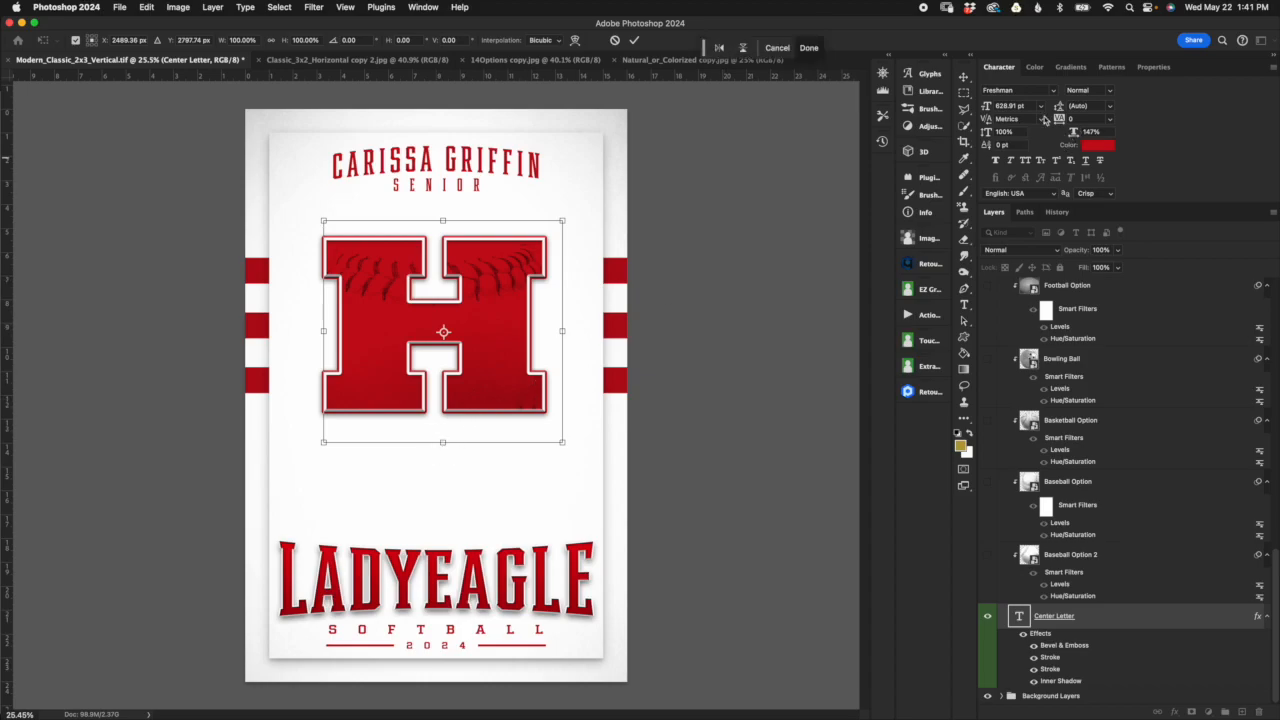
{"action": "left_click", "coordinate": [614, 41]}
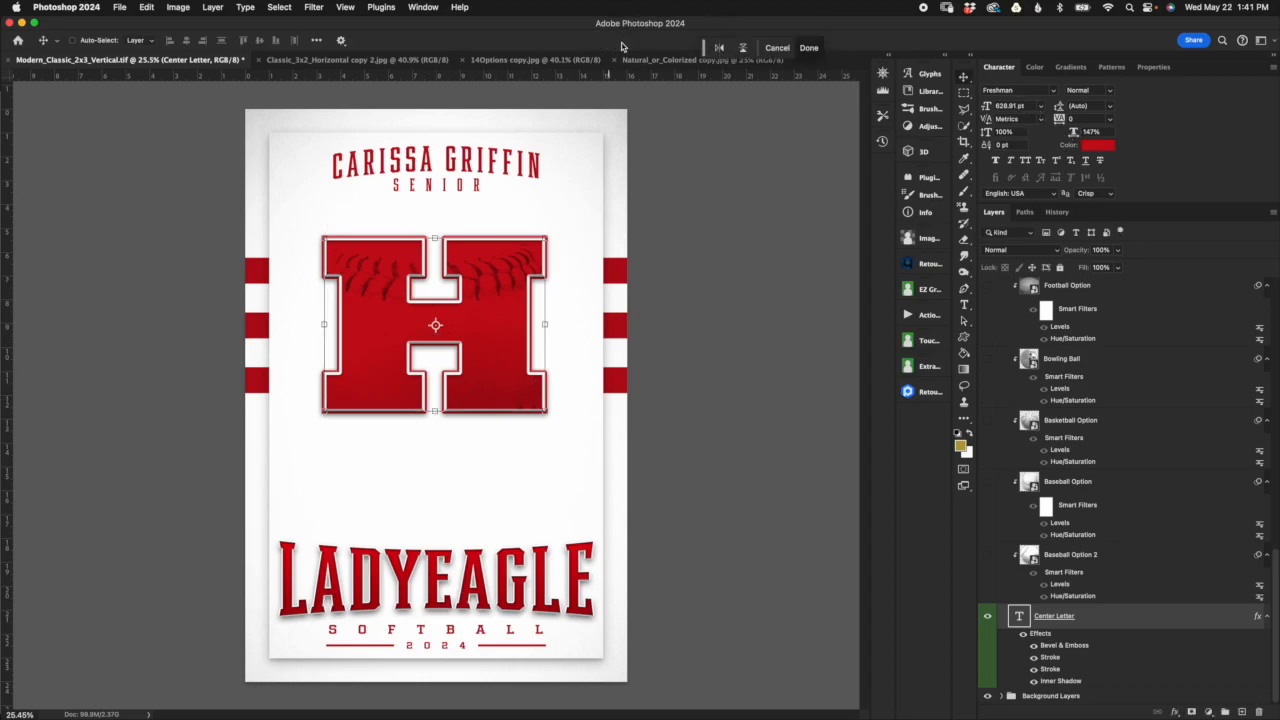
{"action": "left_click", "coordinate": [1018, 105]}
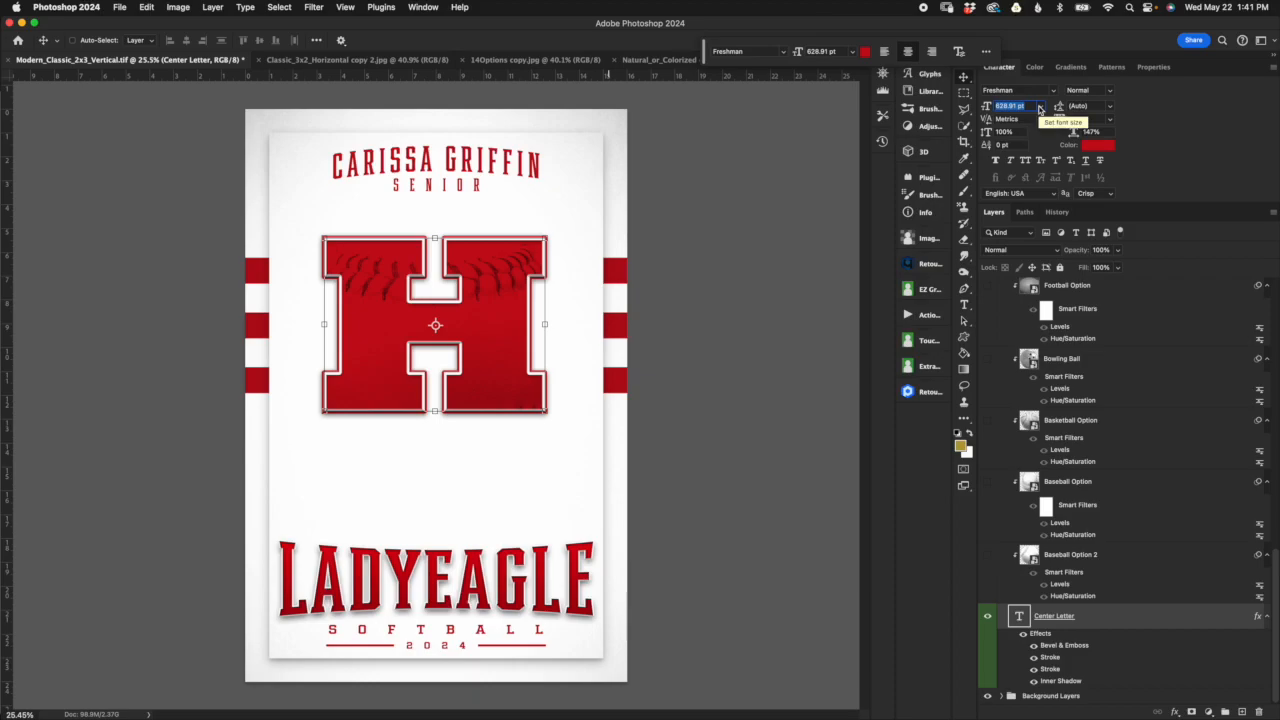
{"action": "type", "text": "650"}
{"action": "key", "text": "Return"}
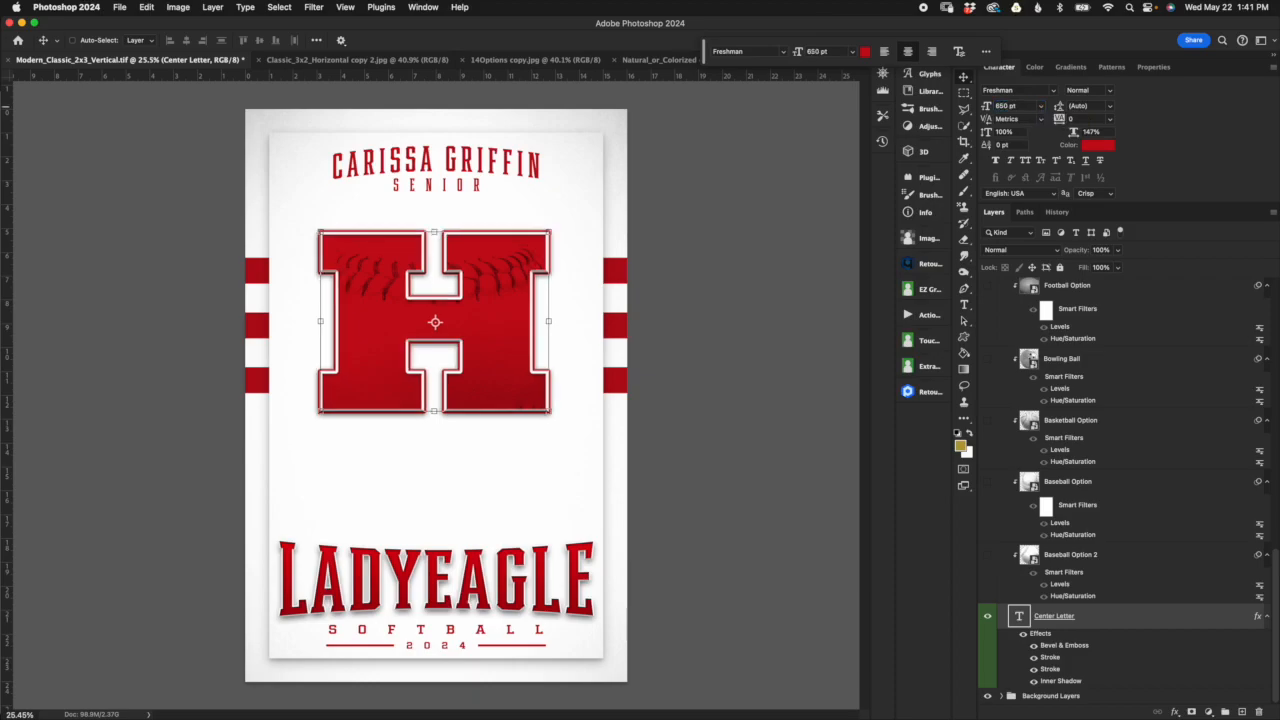
{"action": "left_click", "coordinate": [1012, 106]}
{"action": "type", "text": "6"}
{"action": "key", "text": "Return"}
{"action": "left_click", "coordinate": [1014, 106]}
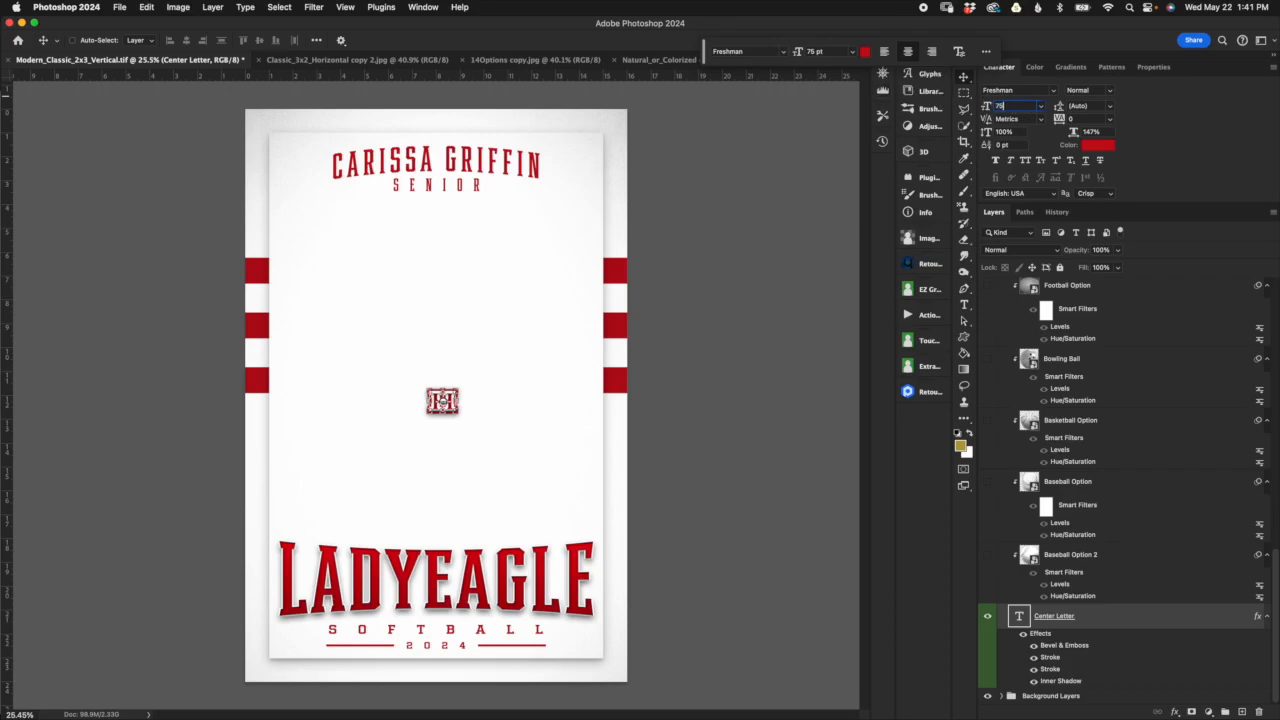
{"action": "type", "text": "8"}
{"action": "key", "text": "Return"}
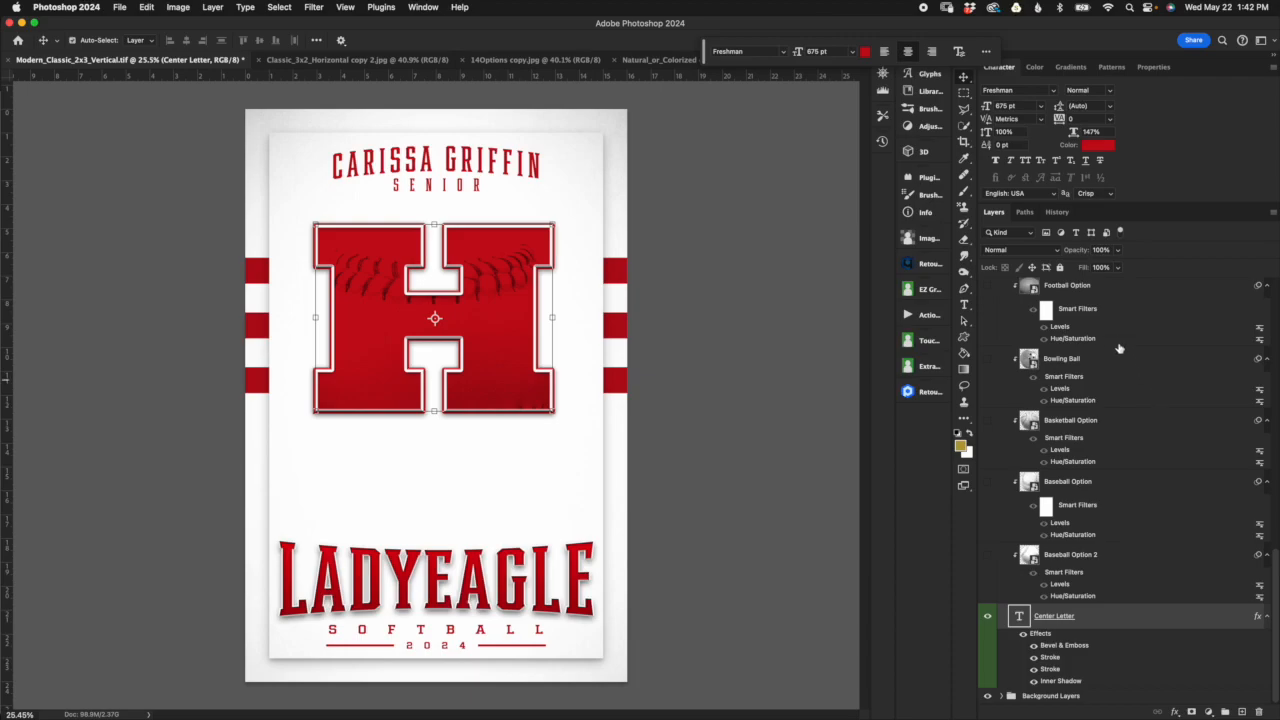
Step: Add the Softball Option layer to the center letter selection and nudge both down slightly
{"action": "scroll", "coordinate": [1175, 414], "scroll_direction": "up", "scroll_amount": 10}
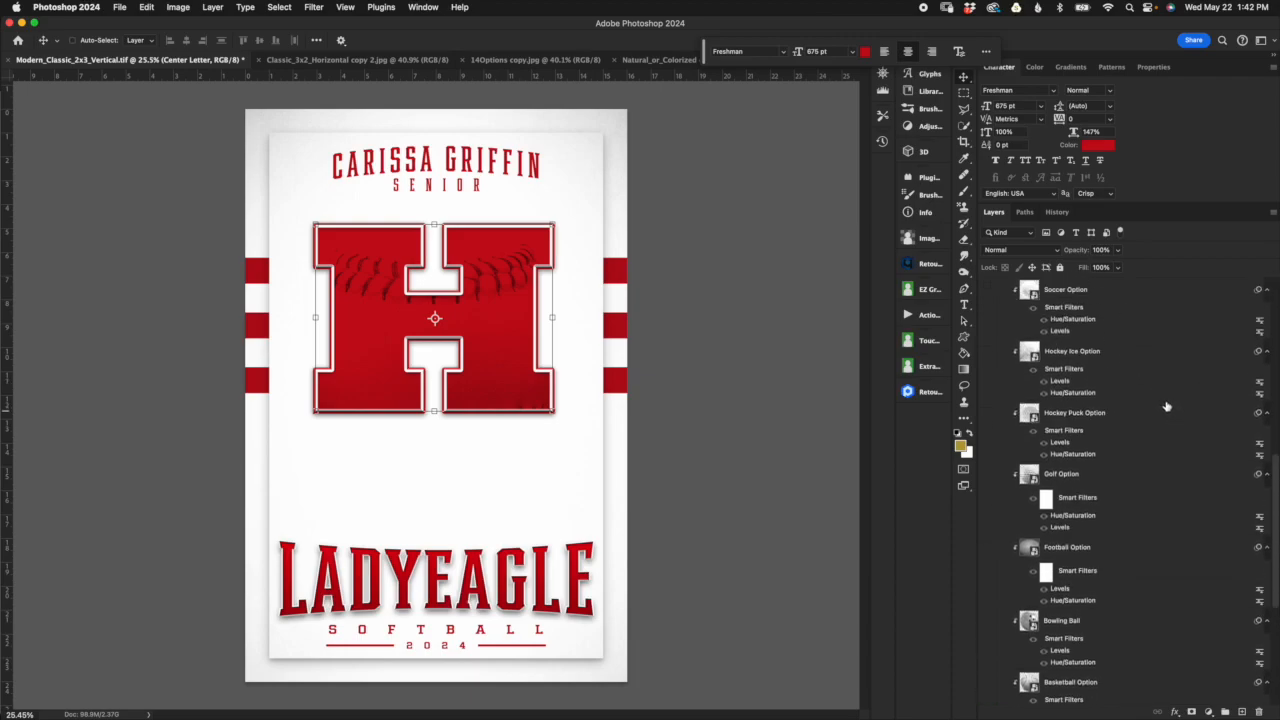
{"action": "left_click", "coordinate": [1140, 369]}
{"action": "left_click", "coordinate": [1137, 333]}
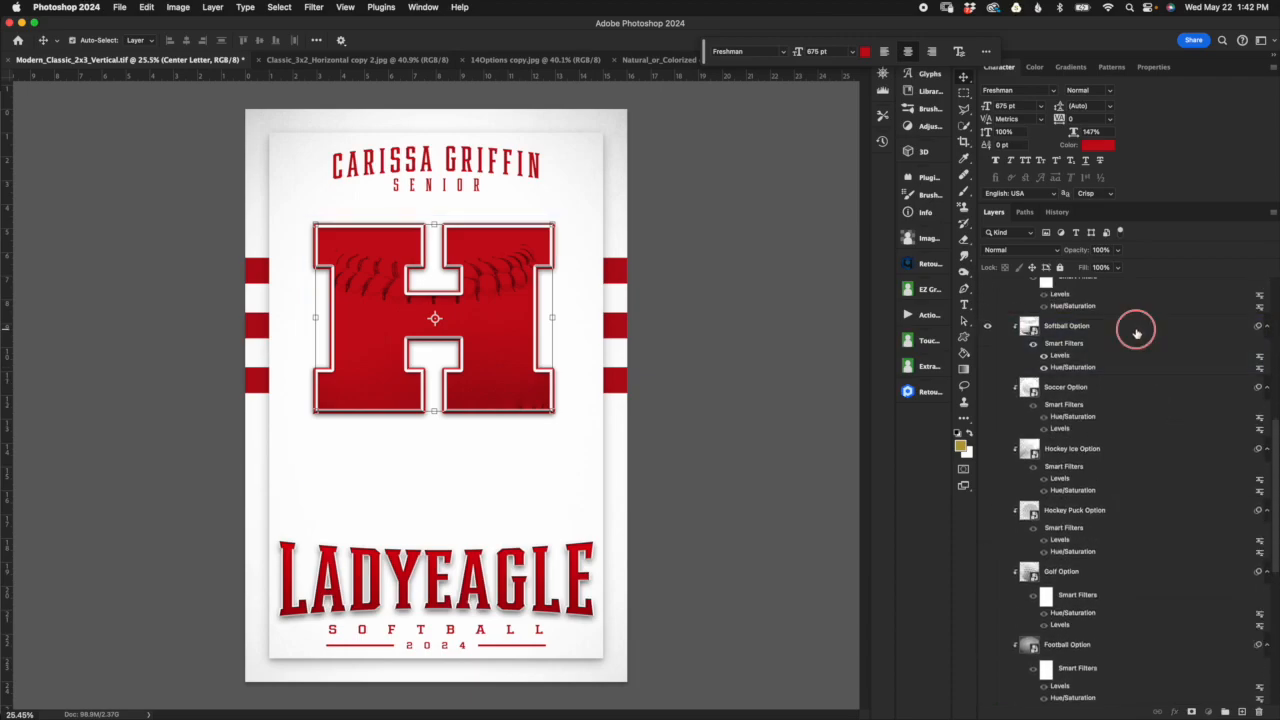
{"action": "key", "text": "shift+Down"}
{"action": "key", "text": "shift+Down"}
{"action": "key", "text": "shift+Down"}
{"action": "key", "text": "shift+Down"}
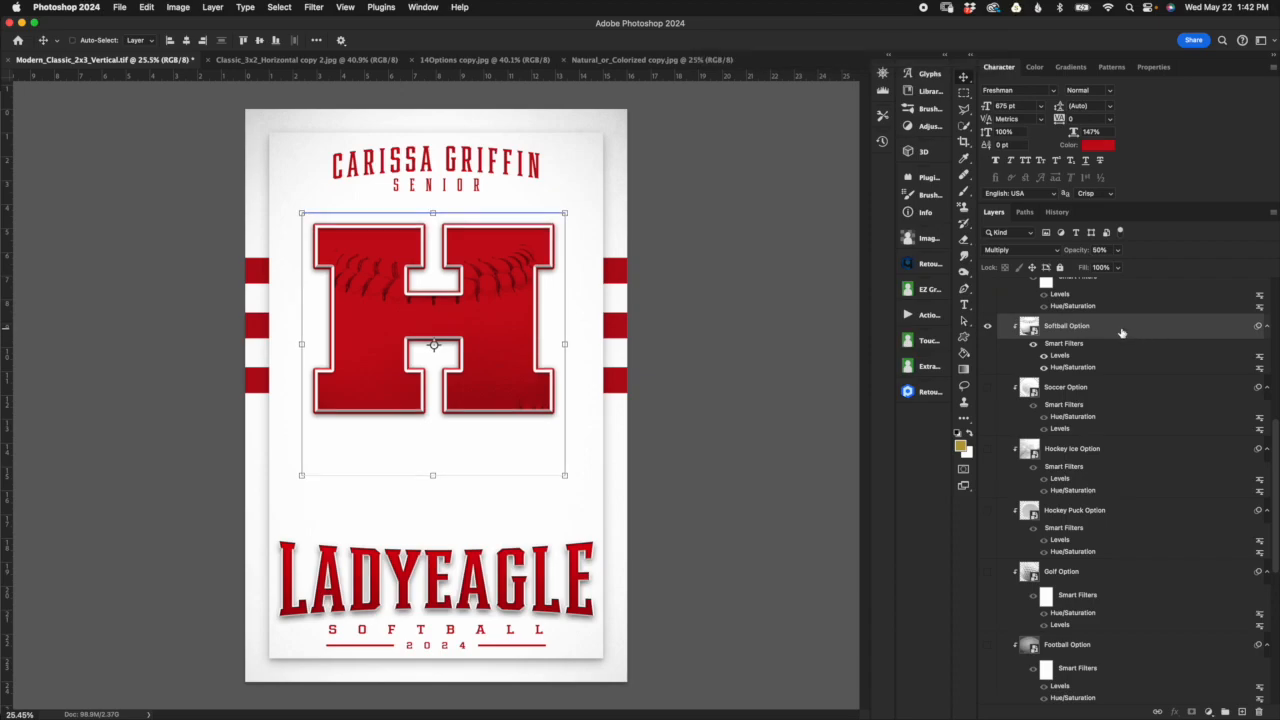
{"action": "key", "text": "Up"}
{"action": "key", "text": "Up"}
{"action": "key", "text": "Up"}
{"action": "key", "text": "Up"}
{"action": "key", "text": "Up"}
{"action": "key", "text": "Up"}
{"action": "key", "text": "Up"}
{"action": "key", "text": "Up"}
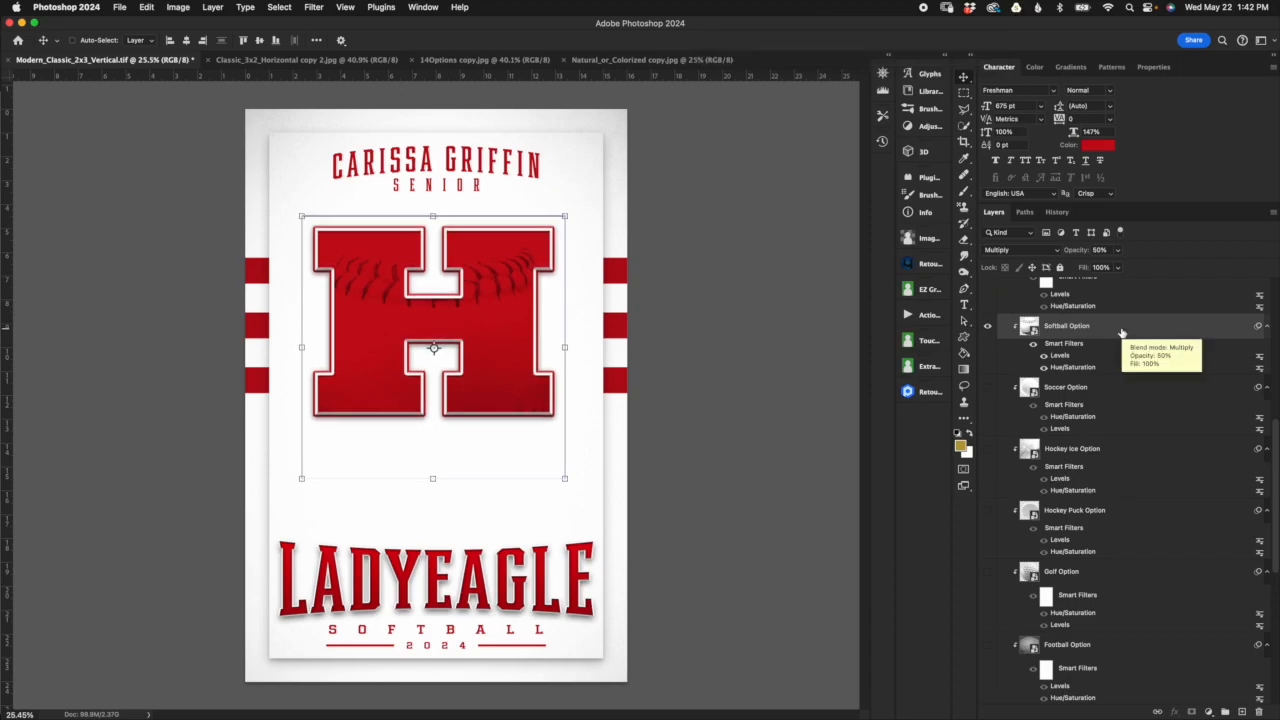
Step: Nudge the center letter and Softball Option texture up slightly, and look through the other sport option layers
{"action": "key", "text": "Up"}
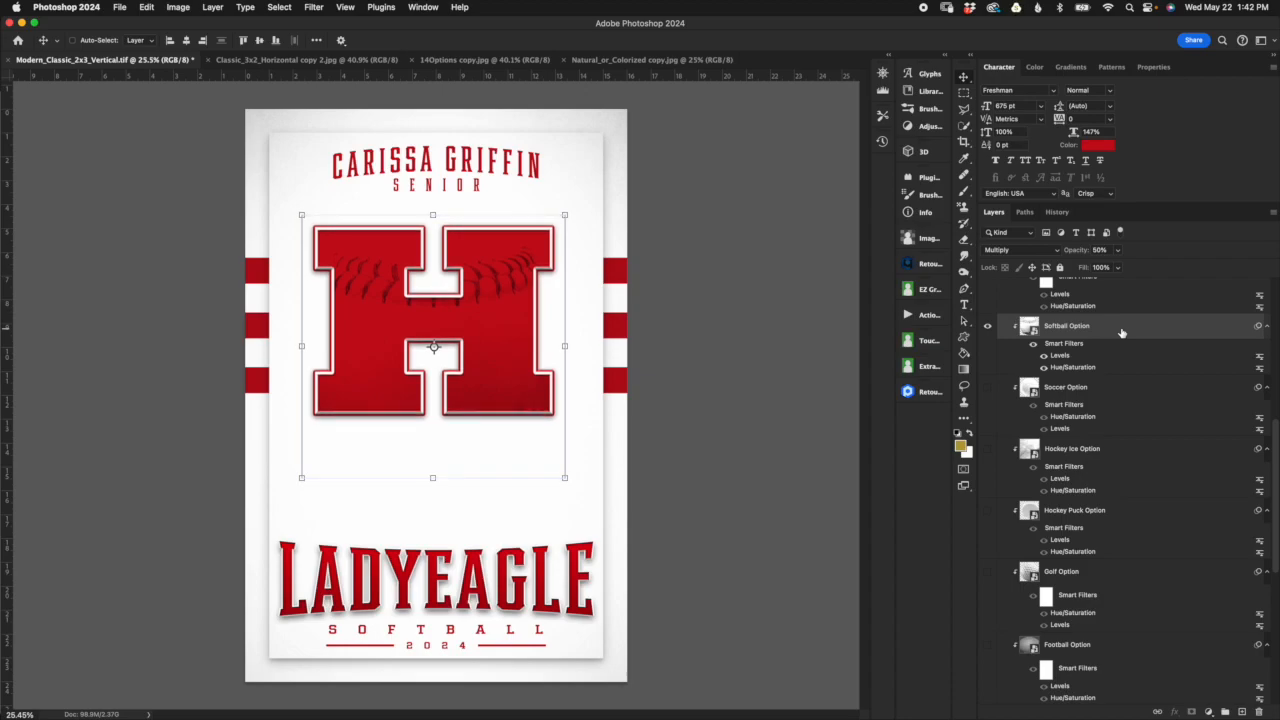
{"action": "scroll", "coordinate": [496, 423], "scroll_direction": "down", "scroll_amount": 2}
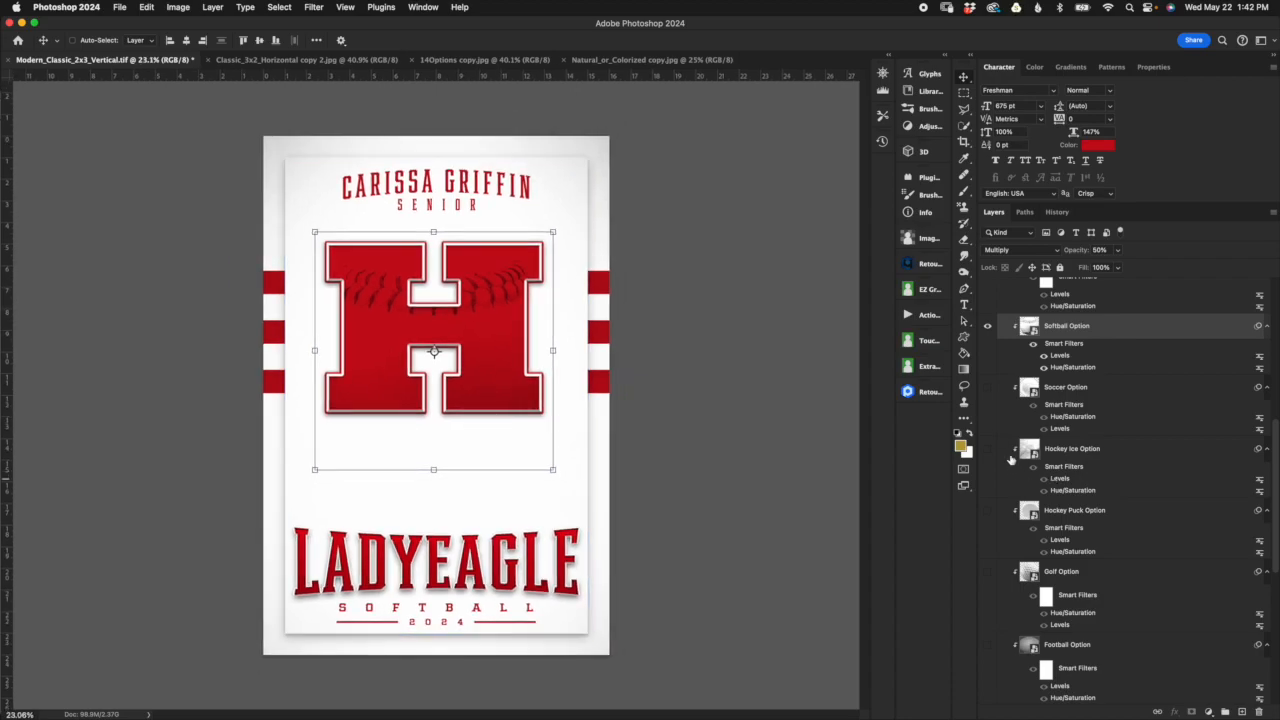
{"action": "scroll", "coordinate": [1022, 497], "scroll_direction": "down", "scroll_amount": 5}
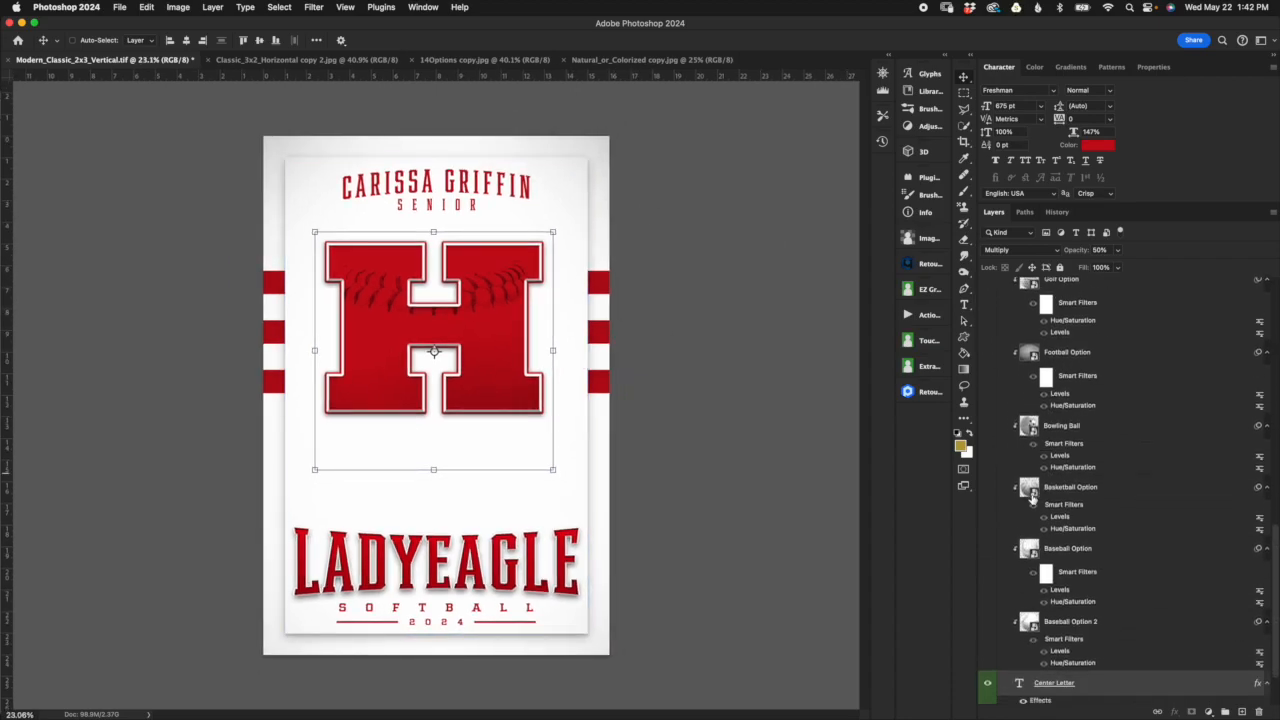
{"action": "scroll", "coordinate": [1022, 497], "scroll_direction": "down", "scroll_amount": 3}
{"action": "scroll", "coordinate": [1015, 470], "scroll_direction": "up", "scroll_amount": 8}
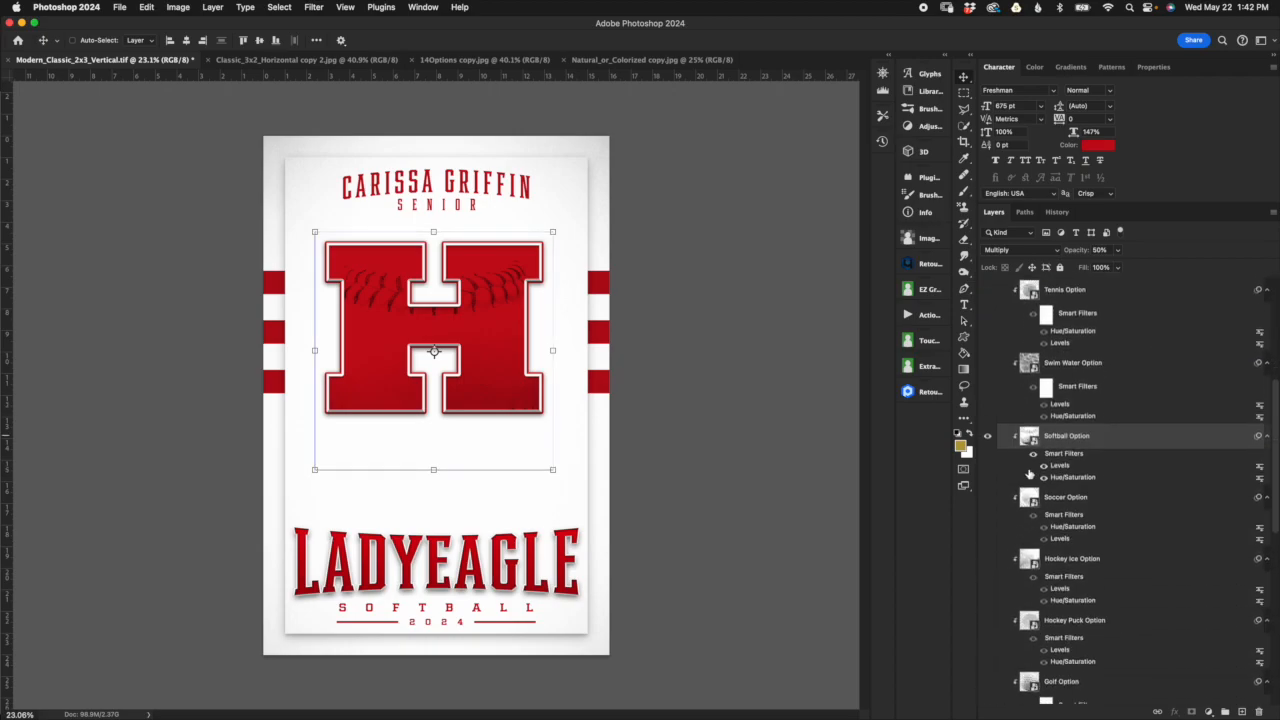
{"action": "scroll", "coordinate": [1040, 480], "scroll_direction": "up", "scroll_amount": 3}
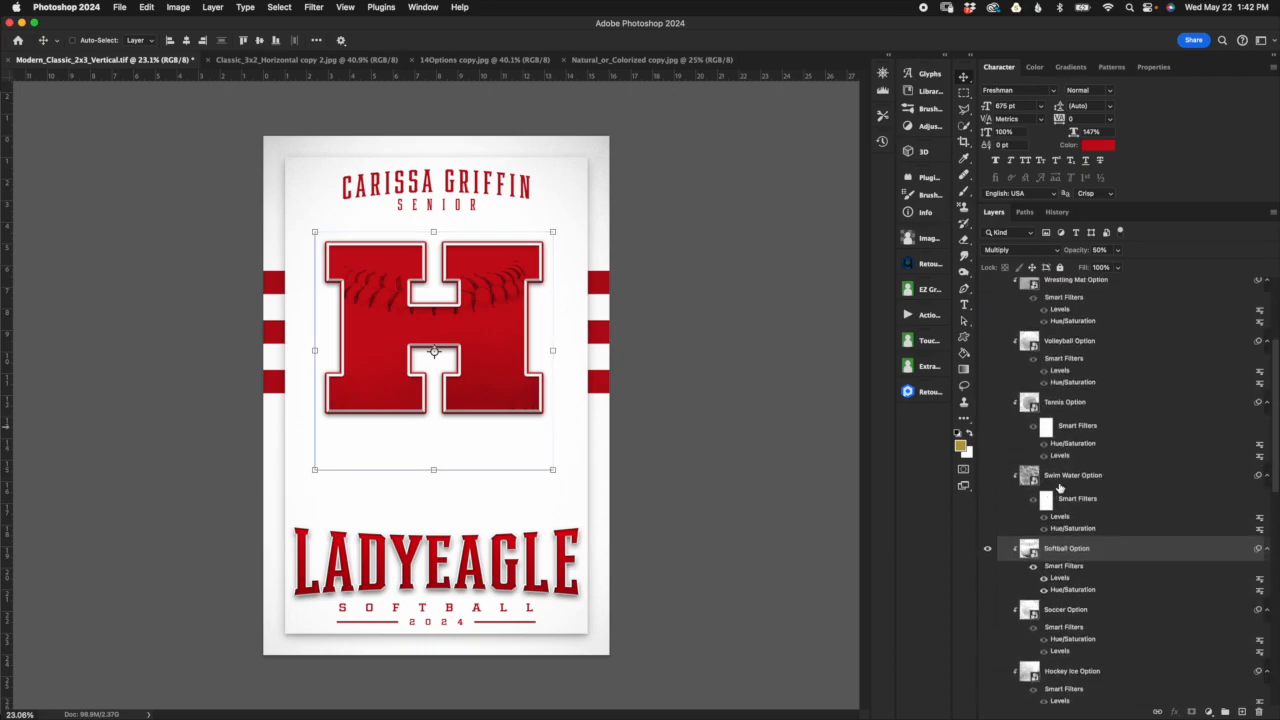
{"action": "scroll", "coordinate": [1123, 603], "scroll_direction": "up", "scroll_amount": 6}
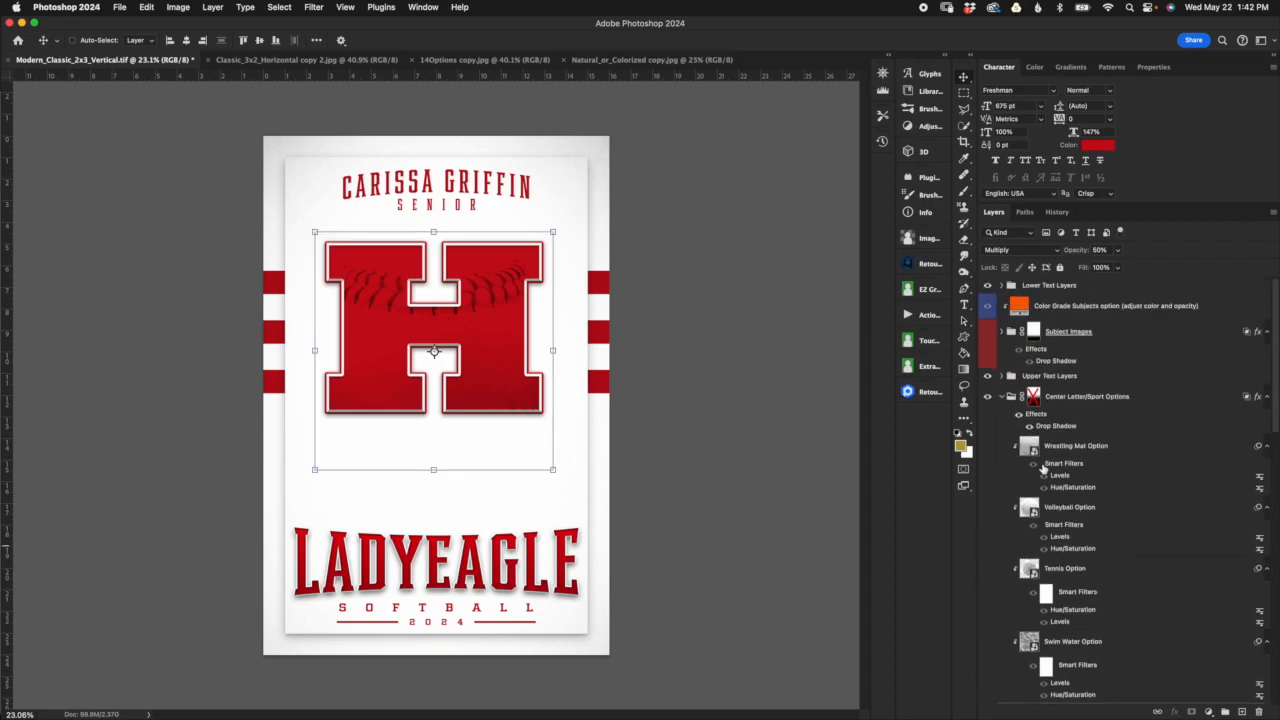
Step: Revert the template to its opening history snapshot and collapse the Center Letter/Sport Options group
{"action": "left_click", "coordinate": [1011, 406]}
{"action": "left_click", "coordinate": [1057, 212]}
{"action": "left_click", "coordinate": [1038, 238]}
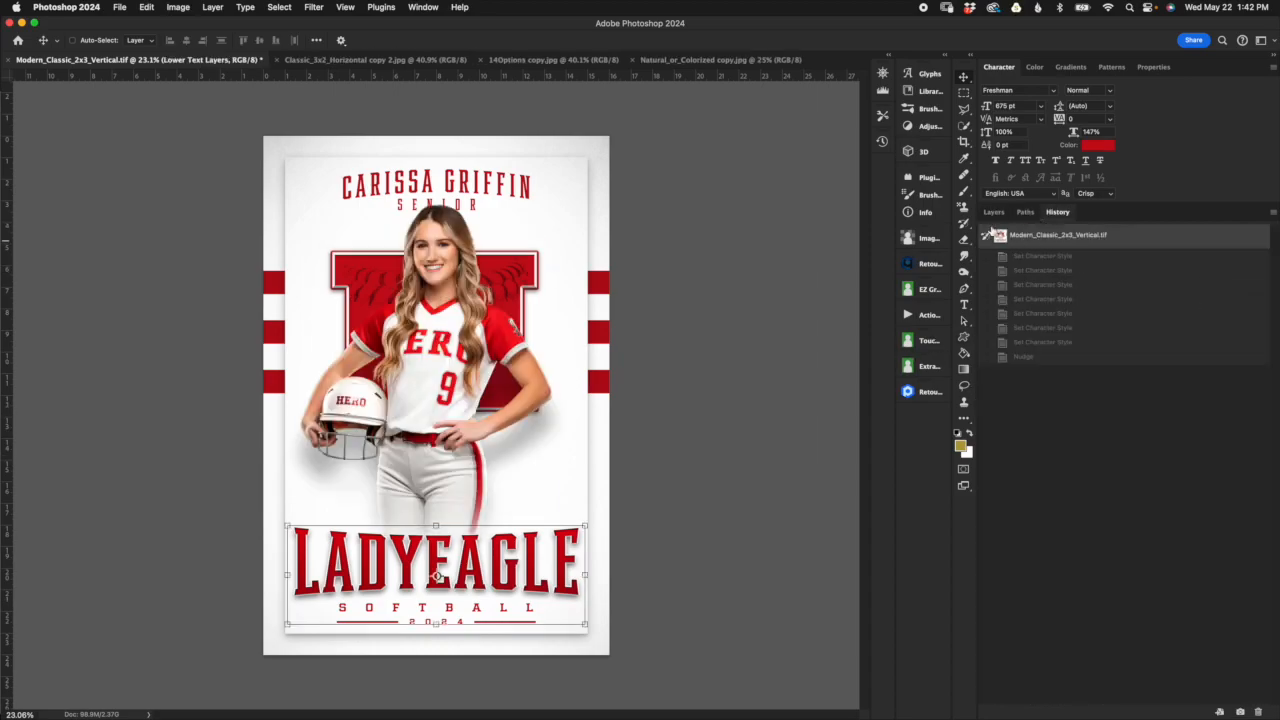
{"action": "left_click", "coordinate": [993, 212]}
{"action": "left_click", "coordinate": [1060, 335]}
{"action": "left_click", "coordinate": [1066, 400]}
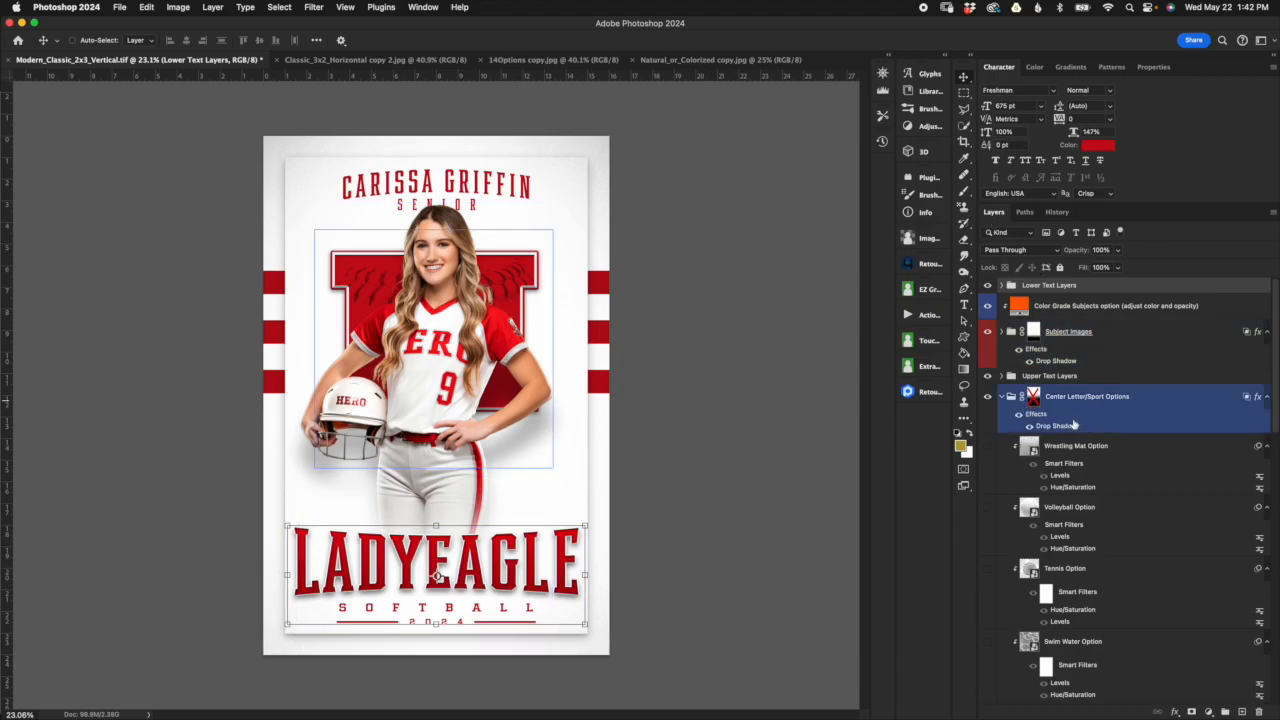
{"action": "left_click", "coordinate": [1002, 398]}
Step: Select the Upper Text Layers group and expand it to reach the Font Option 1 and Font Option 2 groups
{"action": "left_click", "coordinate": [1122, 376]}
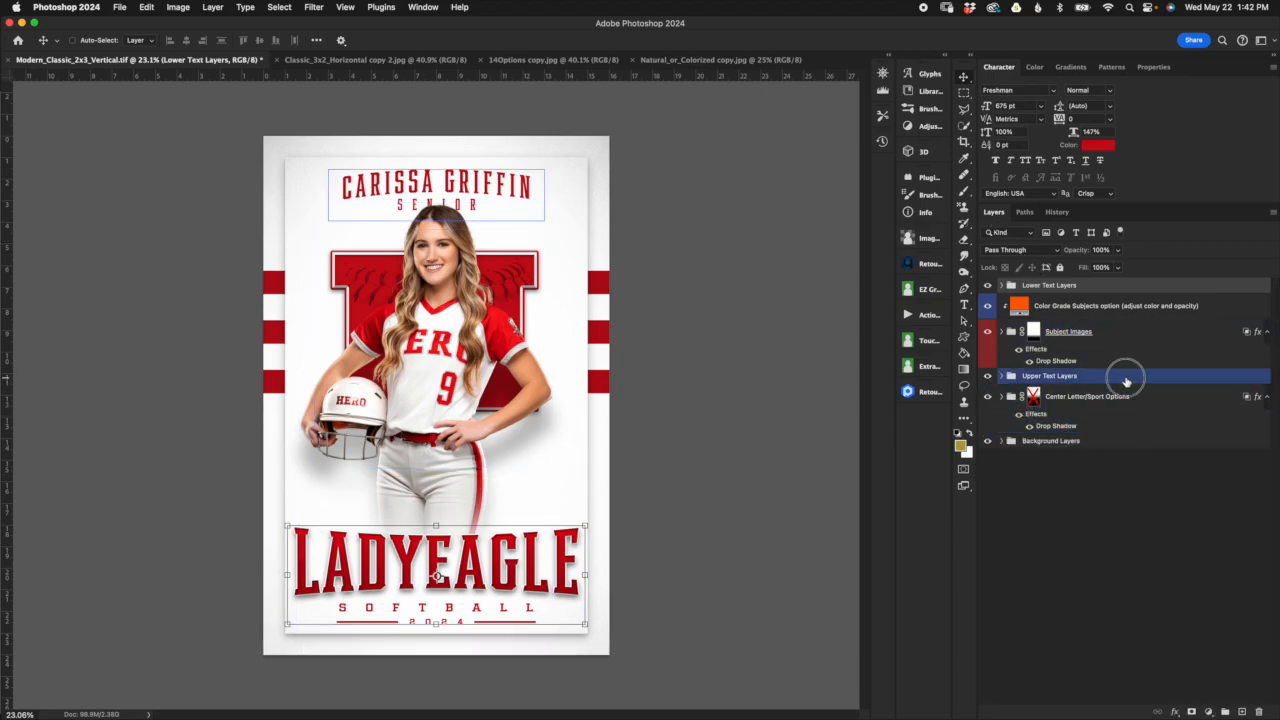
{"action": "left_click", "coordinate": [1040, 398]}
{"action": "left_click", "coordinate": [1045, 379]}
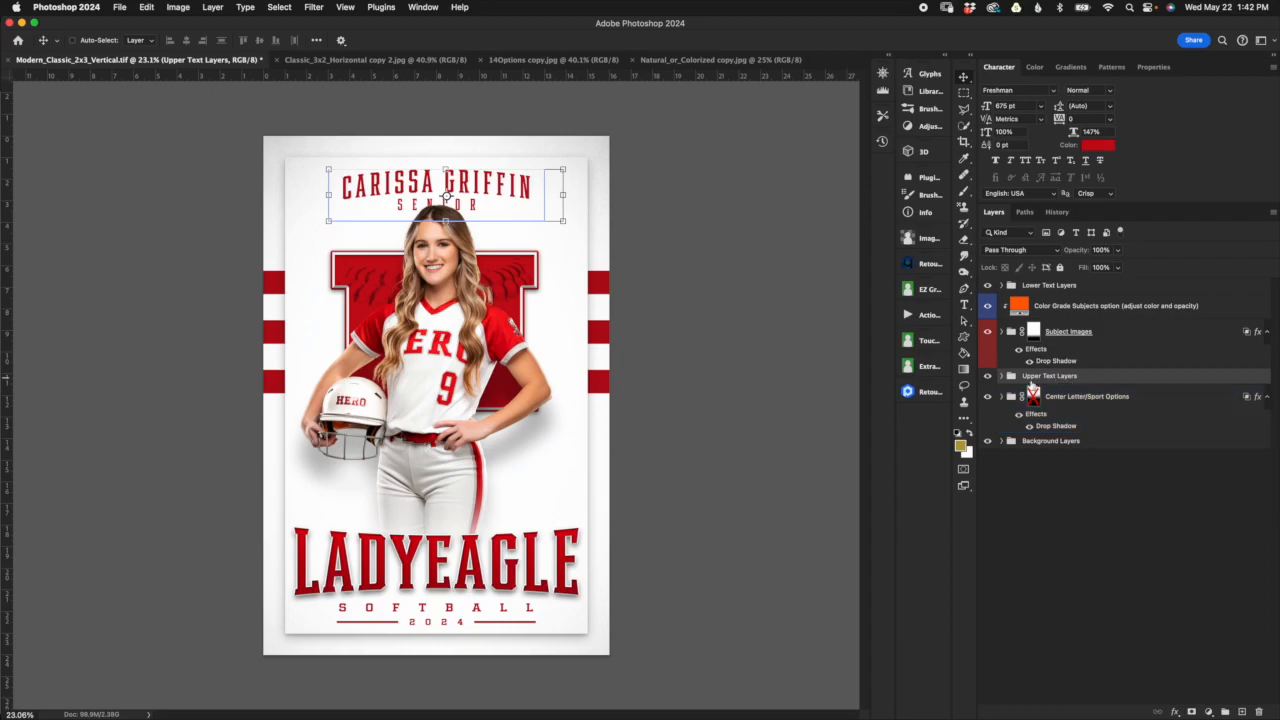
{"action": "left_click", "coordinate": [1001, 375]}
{"action": "left_click", "coordinate": [1091, 452]}
{"action": "left_click", "coordinate": [1088, 392]}
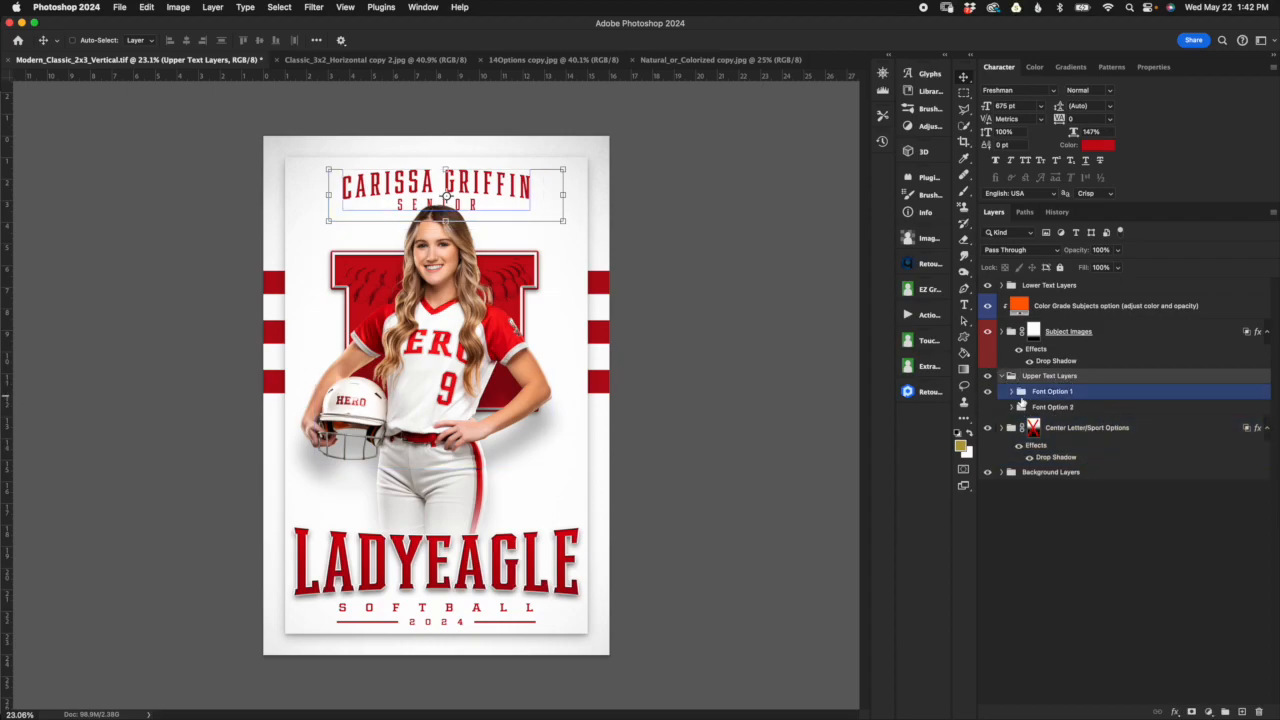
{"action": "left_click", "coordinate": [1031, 446]}
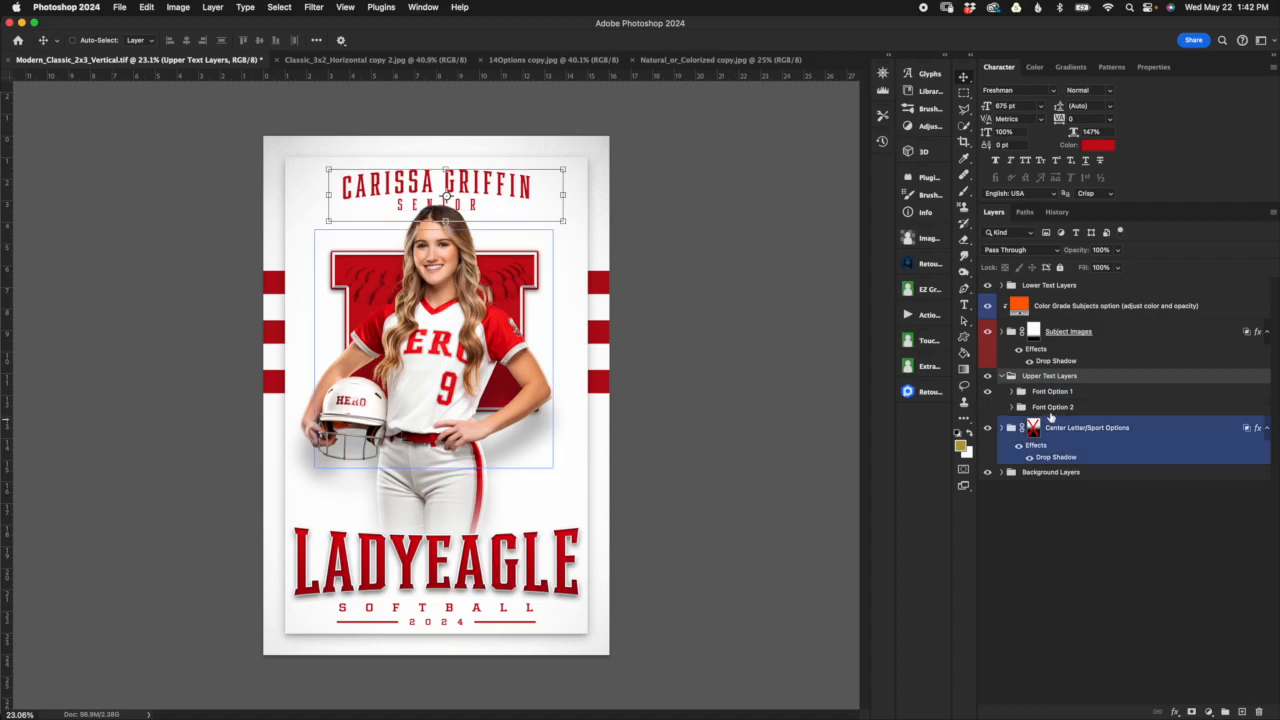
{"action": "left_click", "coordinate": [1054, 397]}
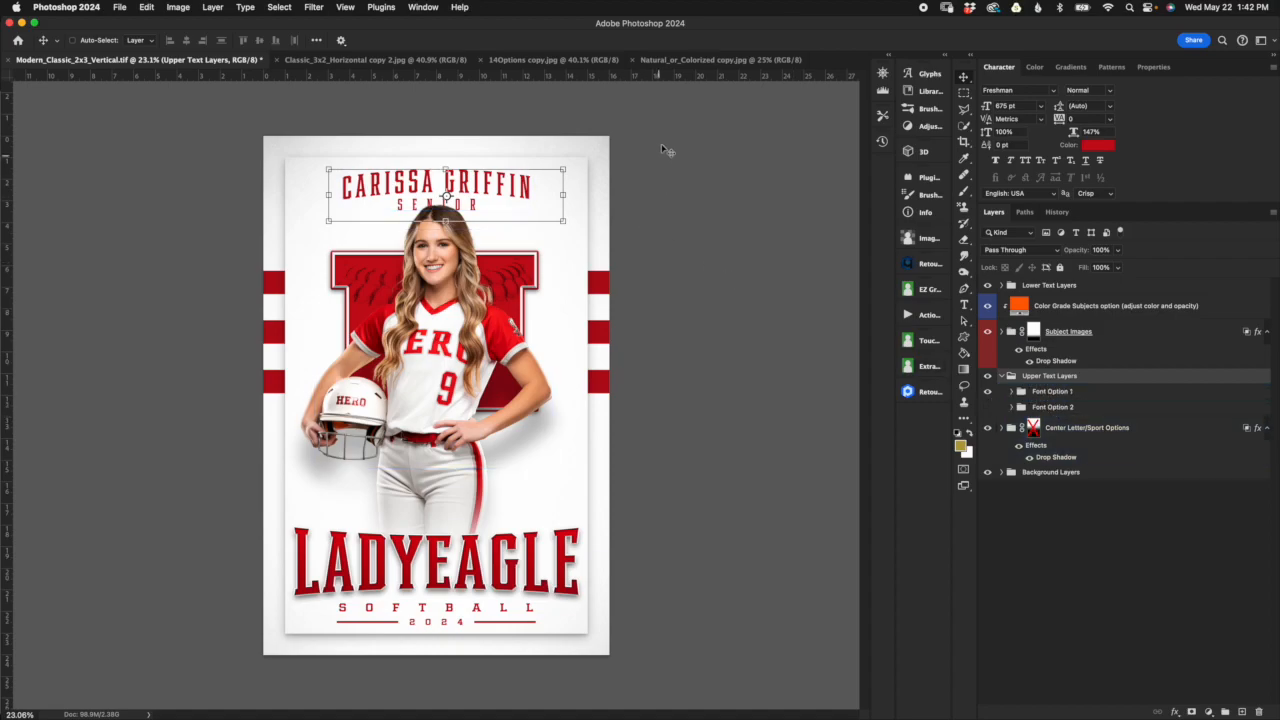
Step: Preview Font Option 2 in place of Font Option 1, and switch back to Font Option 1
{"action": "left_click", "coordinate": [987, 391]}
{"action": "left_click", "coordinate": [987, 407]}
{"action": "left_click", "coordinate": [1062, 408]}
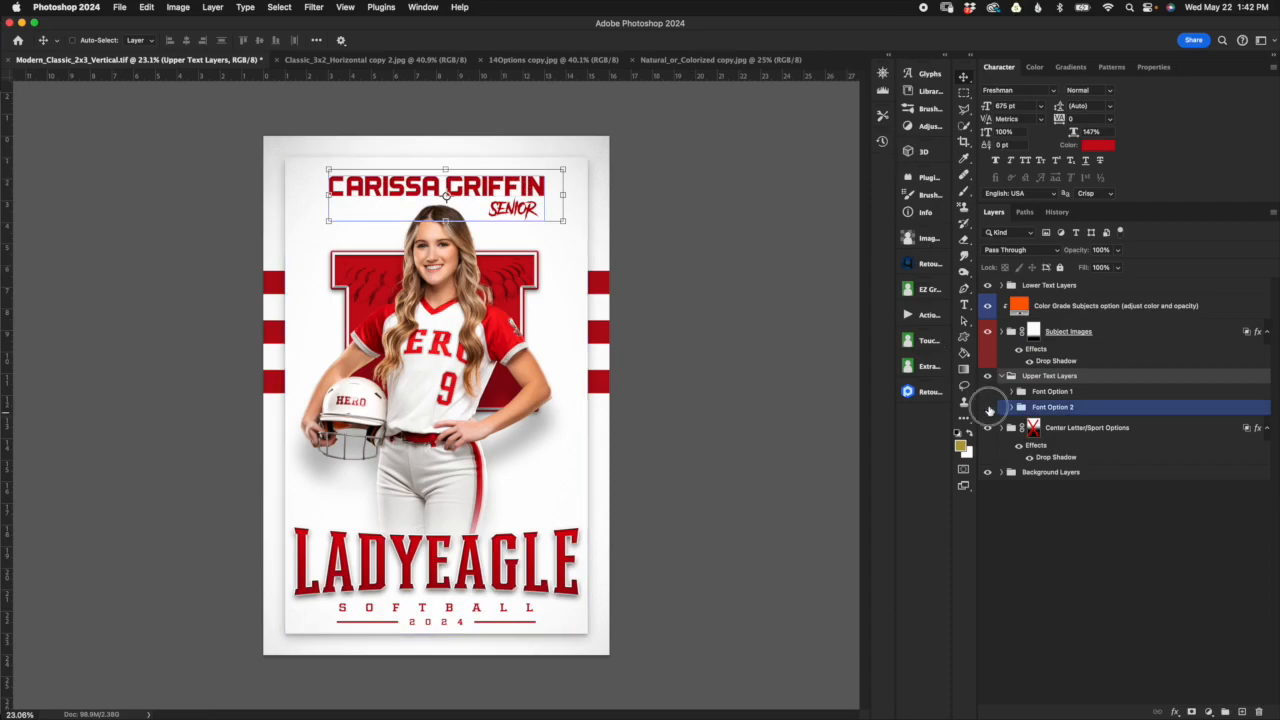
{"action": "left_click", "coordinate": [987, 407]}
{"action": "left_click", "coordinate": [987, 391]}
Step: Expand the Font Option 1 group and look over its Player Name Arched and Player Name Not Arched layers
{"action": "left_click", "coordinate": [1011, 391]}
{"action": "left_click", "coordinate": [1087, 412]}
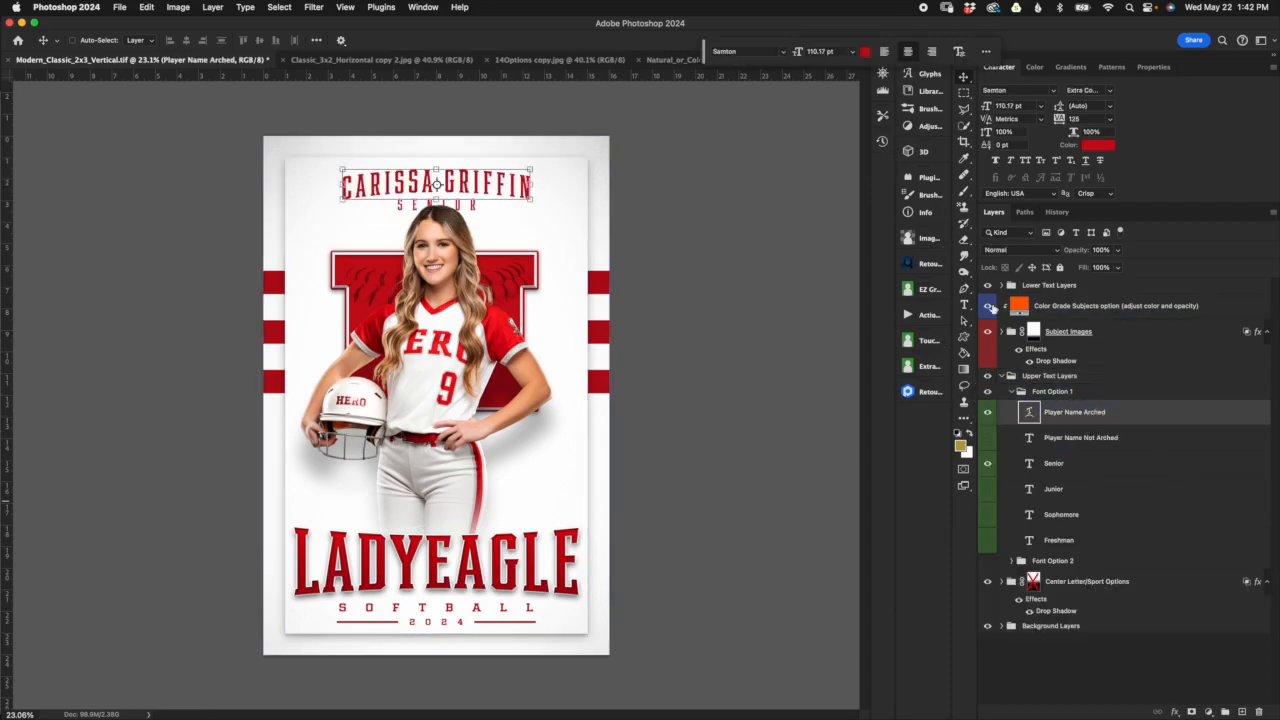
{"action": "left_click", "coordinate": [1134, 439]}
{"action": "left_click", "coordinate": [1157, 421]}
{"action": "left_click", "coordinate": [1160, 445]}
{"action": "left_click", "coordinate": [1158, 415]}
Step: Try the Player Name Not Arched layer with its text open for editing, and switch back to Player Name Arched
{"action": "left_click", "coordinate": [988, 412]}
{"action": "left_click", "coordinate": [988, 412]}
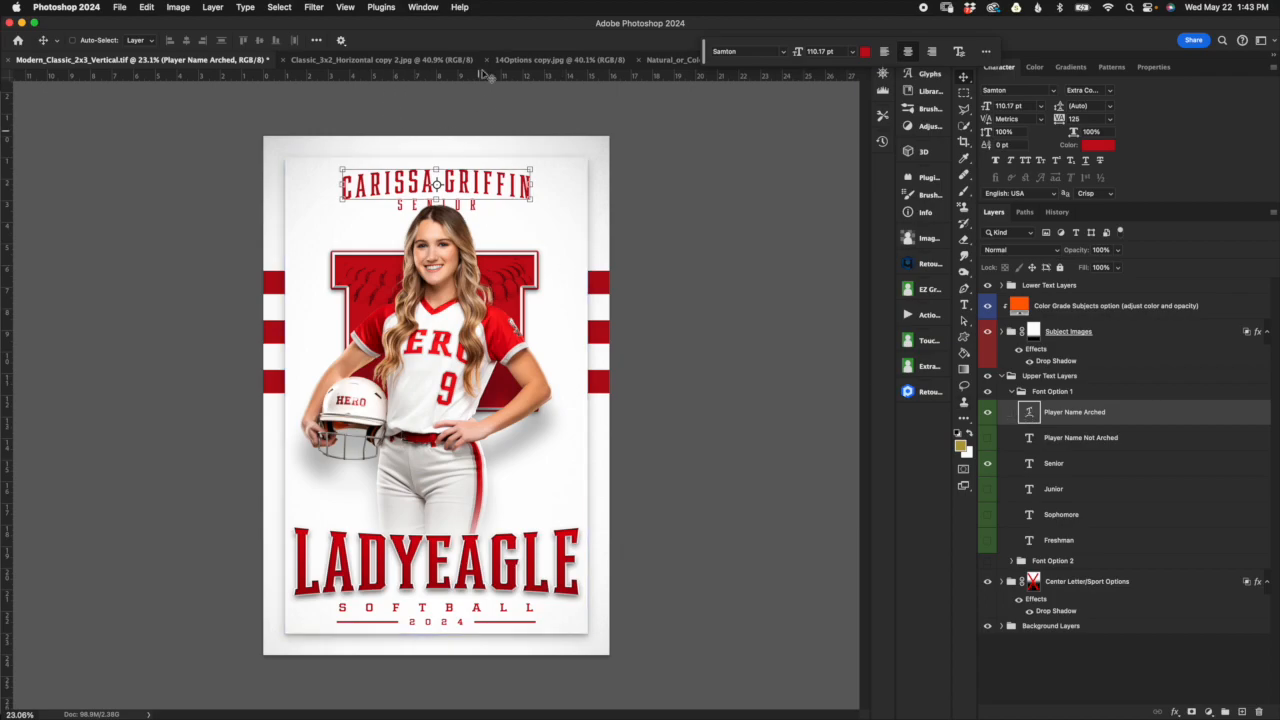
{"action": "left_click", "coordinate": [988, 412]}
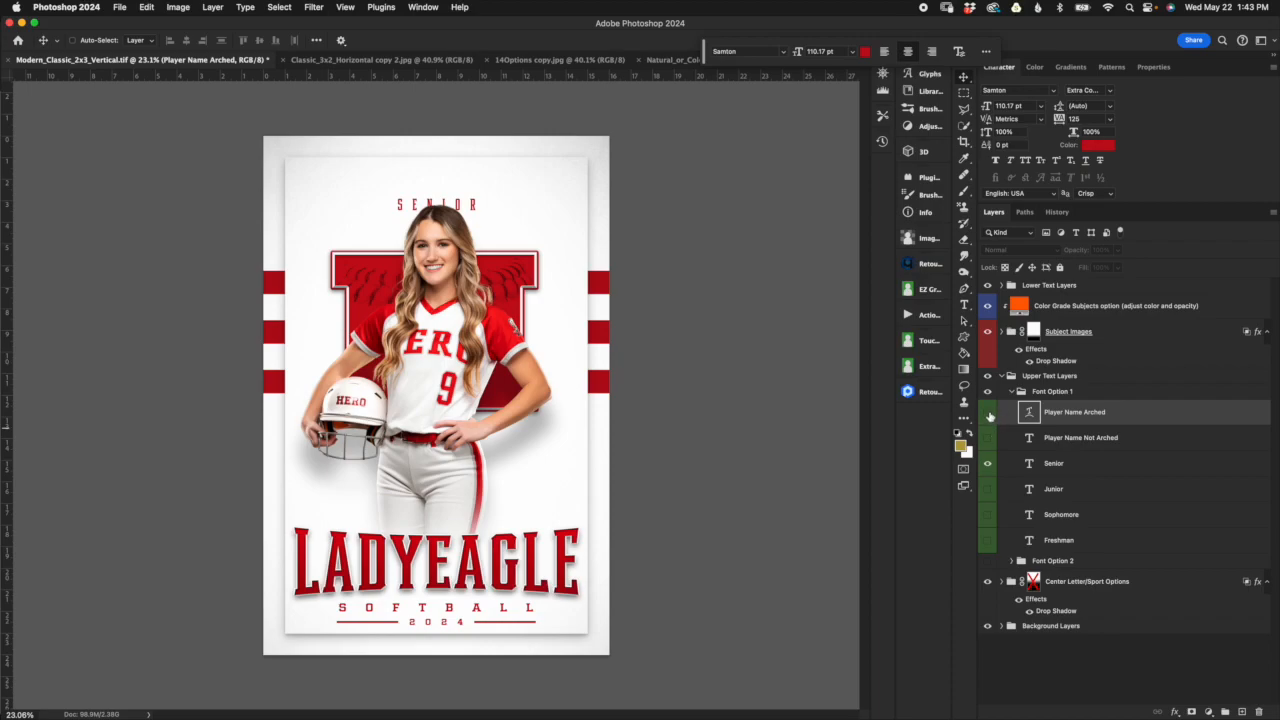
{"action": "left_click", "coordinate": [988, 437]}
{"action": "left_click", "coordinate": [1060, 440]}
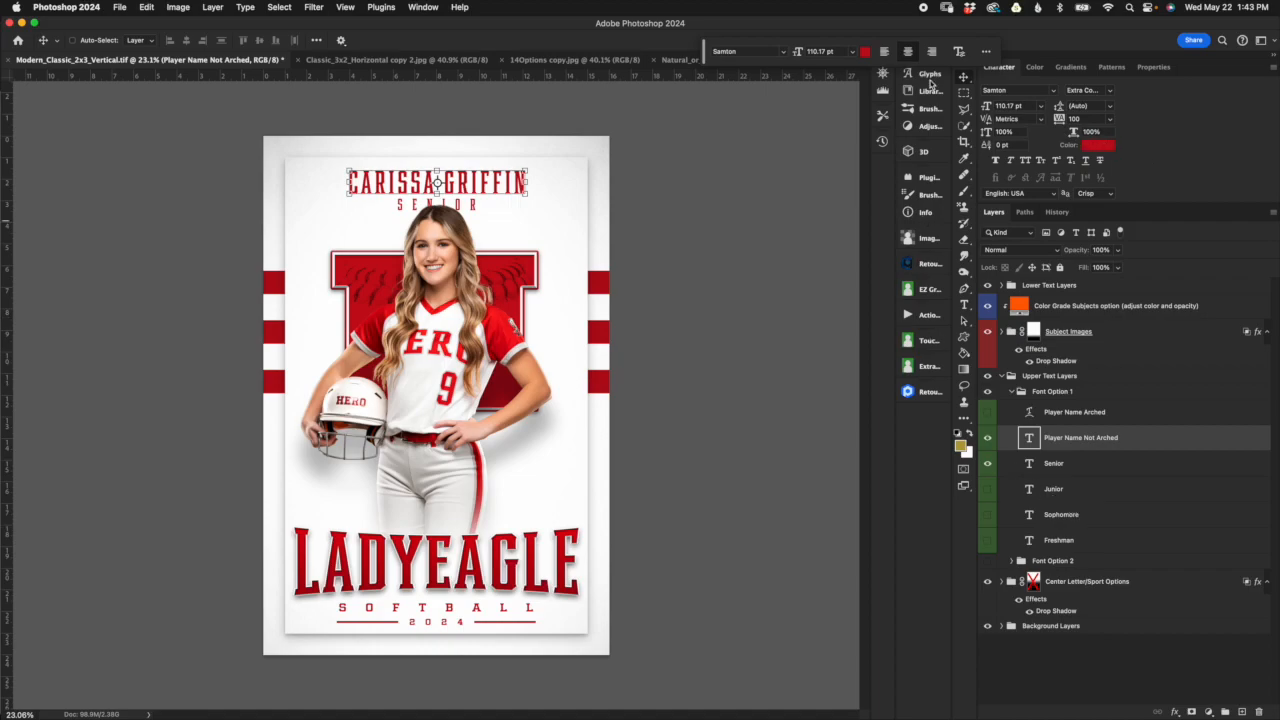
{"action": "double_click", "coordinate": [1029, 438]}
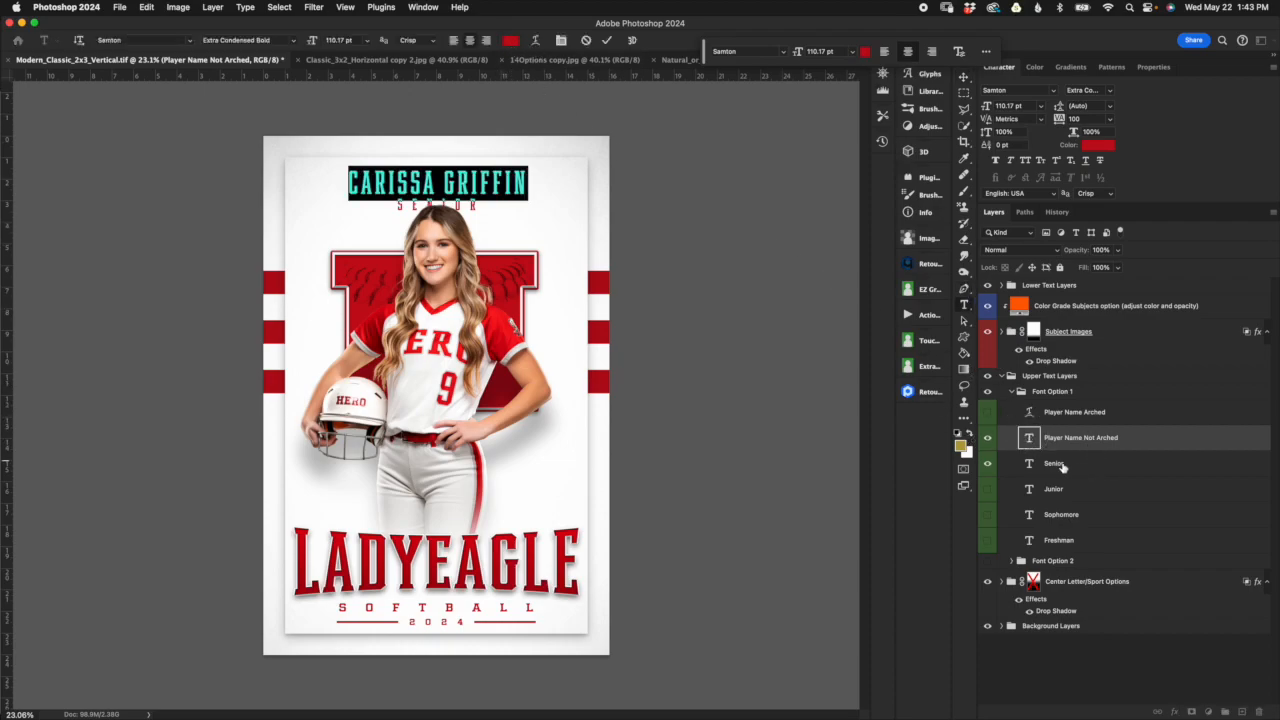
{"action": "left_click", "coordinate": [986, 441]}
{"action": "left_click", "coordinate": [987, 413]}
{"action": "left_click", "coordinate": [1074, 417]}
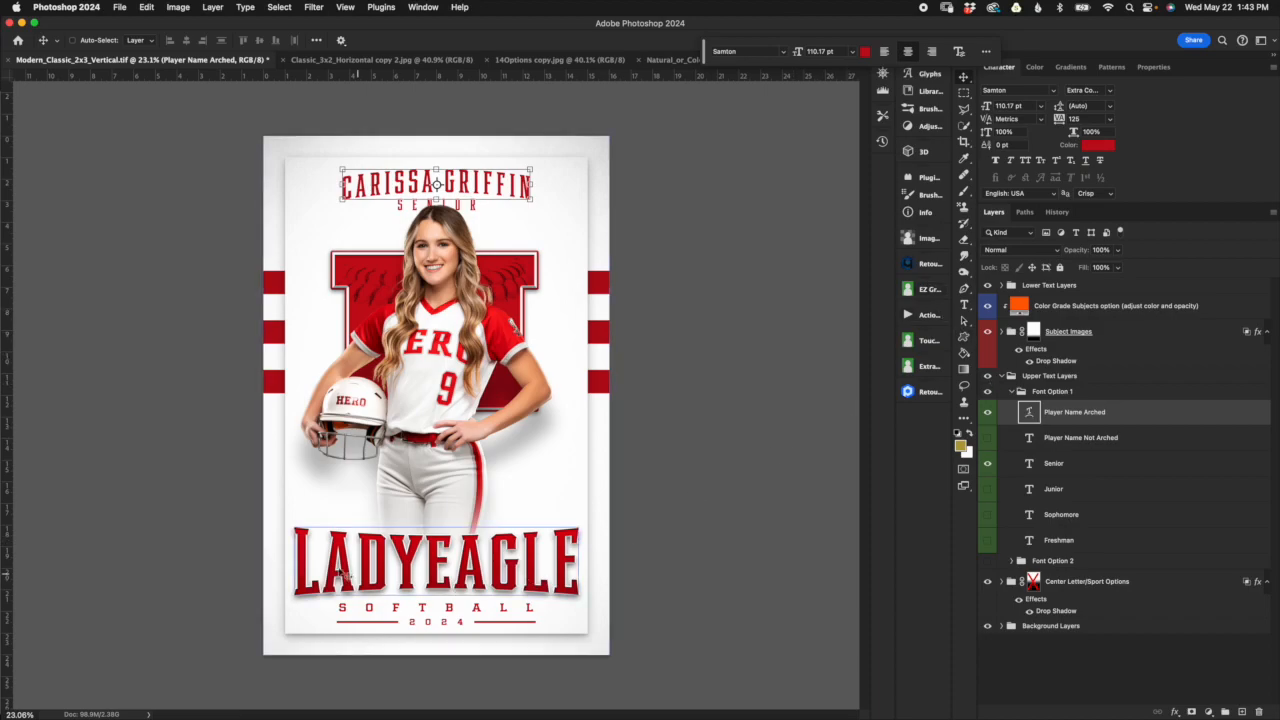
Step: Try a +7% bend in the Arch text warp of the Player Name Arched layer
{"action": "double_click", "coordinate": [1030, 413]}
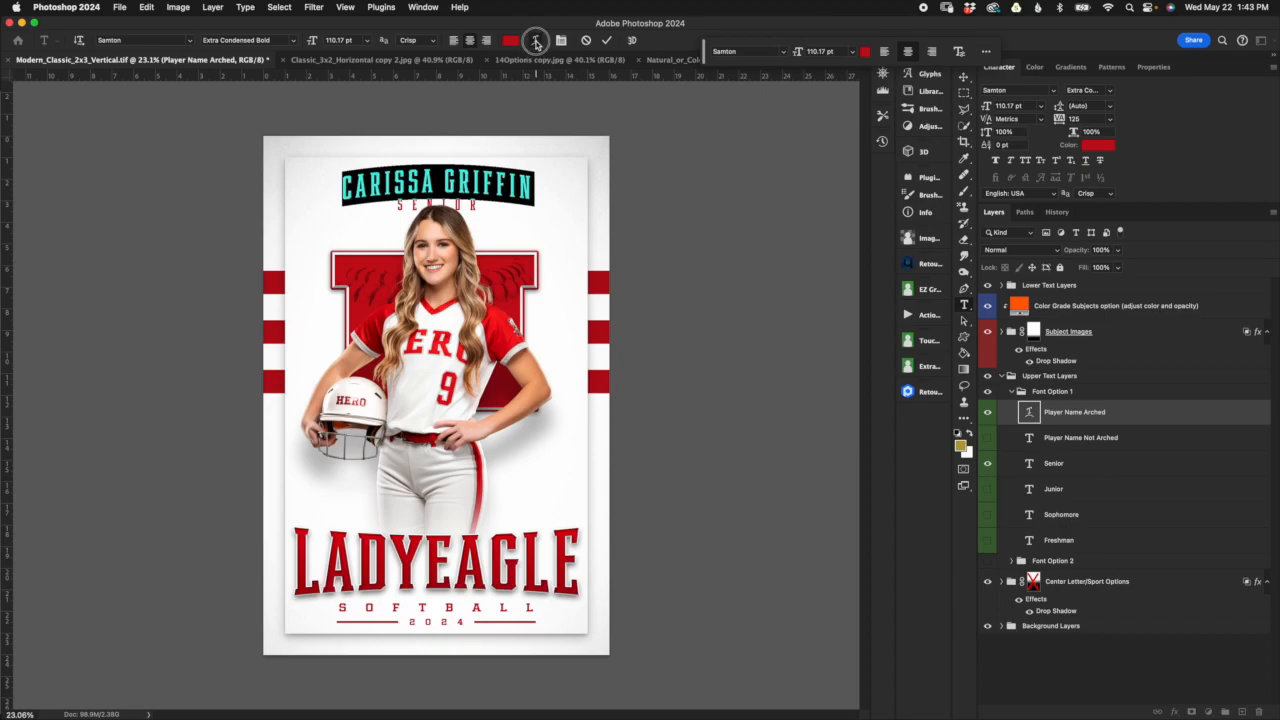
{"action": "left_click", "coordinate": [536, 42]}
{"action": "left_click_drag", "start_coordinate": [726, 108], "coordinate": [708, 167]}
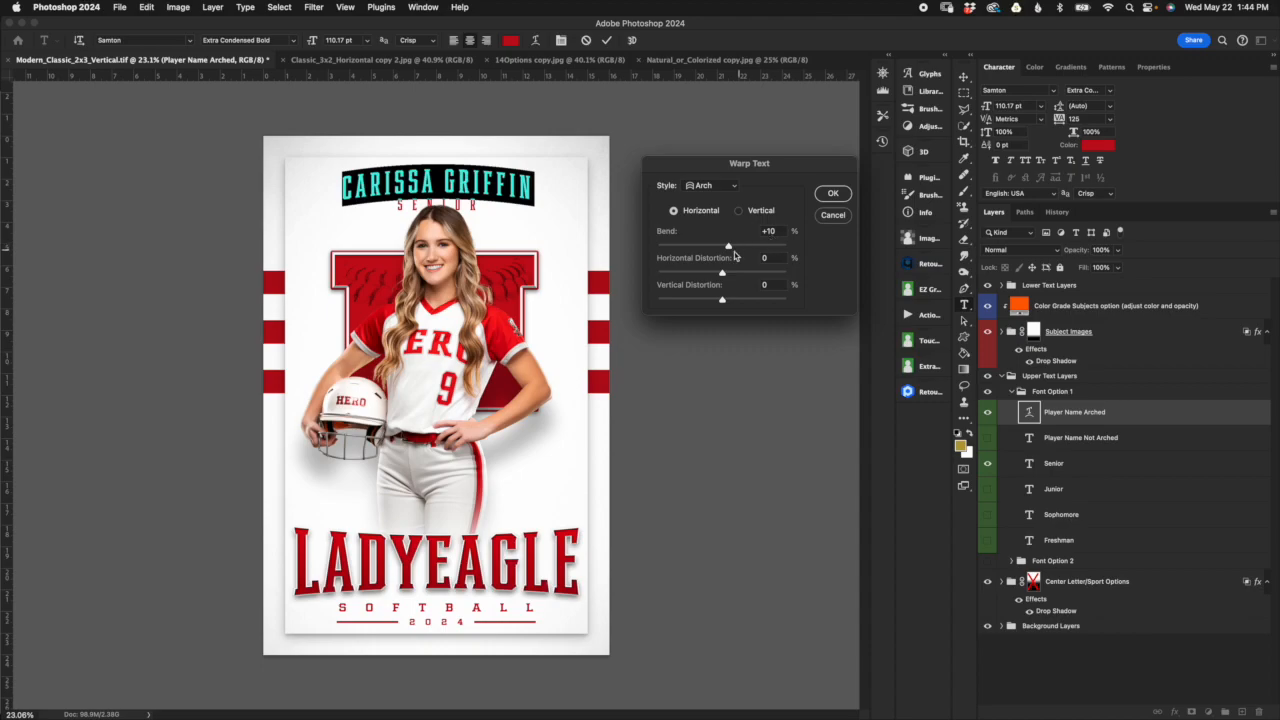
{"action": "left_click_drag", "start_coordinate": [728, 248], "coordinate": [727, 248]}
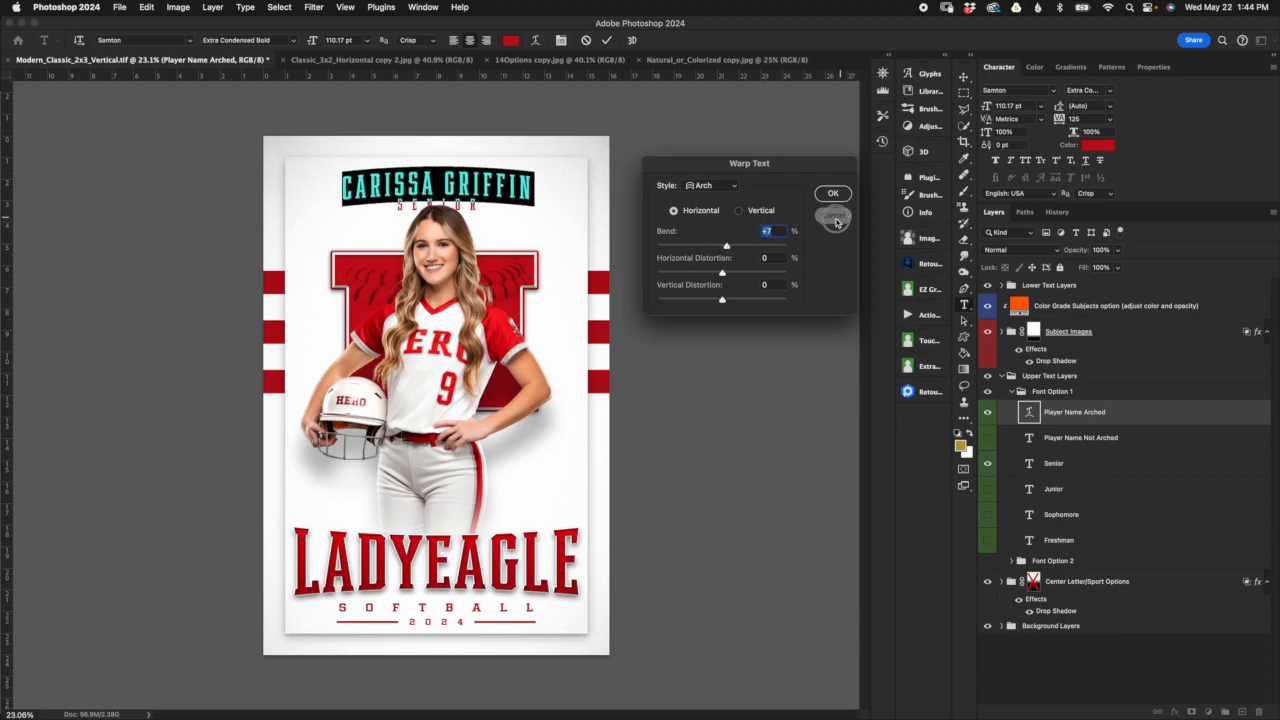
{"action": "left_click", "coordinate": [831, 215]}
Step: Go through the Senior, Junior, Sophomore and Freshman text layers in Font Option 1
{"action": "left_click", "coordinate": [1126, 447]}
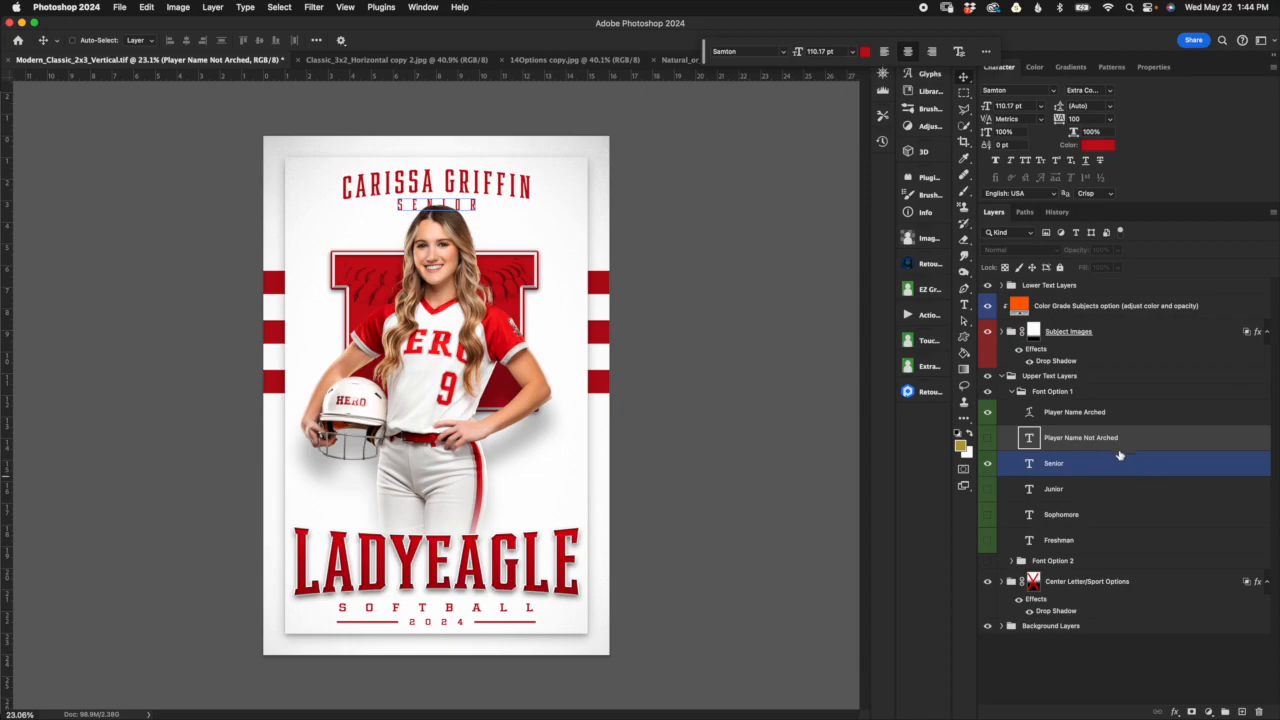
{"action": "left_click", "coordinate": [1112, 467]}
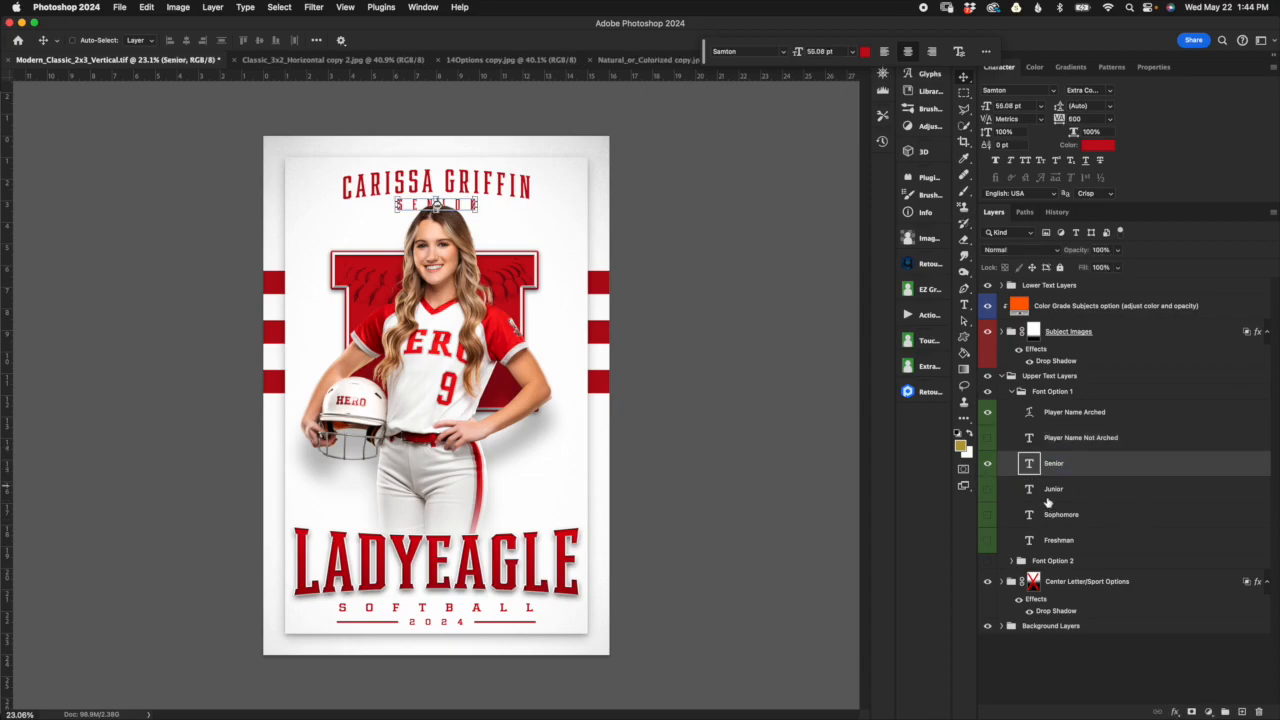
{"action": "left_click", "coordinate": [1079, 492]}
{"action": "left_click", "coordinate": [1090, 515]}
{"action": "left_click", "coordinate": [1100, 541]}
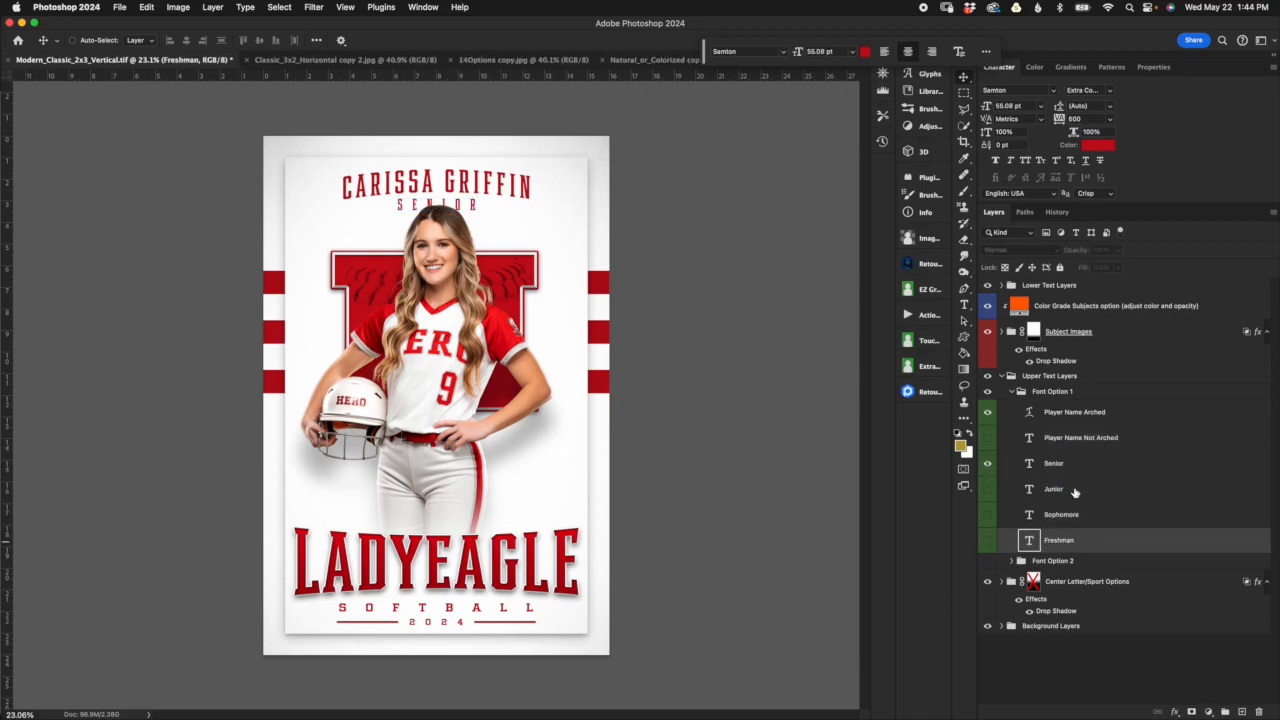
Step: Set the tracking of the Senior text layer in Font Option 1 to 800
{"action": "left_click", "coordinate": [1083, 465]}
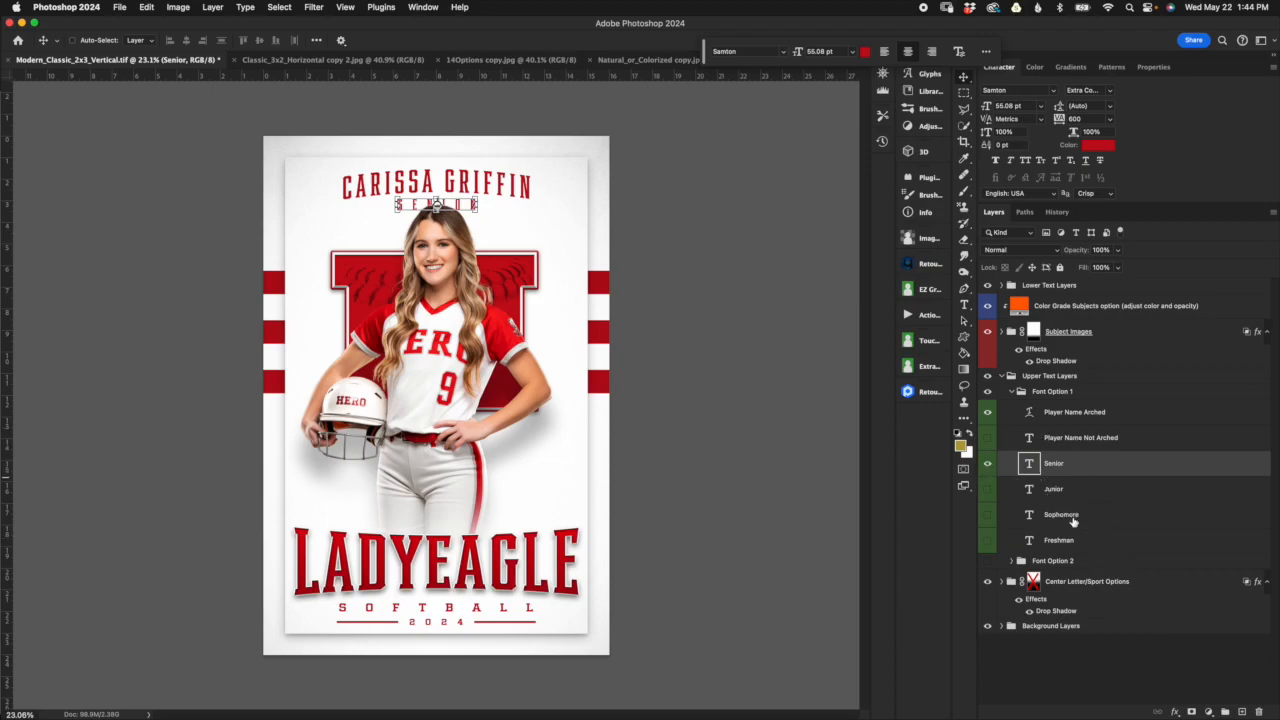
{"action": "left_click", "coordinate": [1084, 117]}
{"action": "type", "text": "800"}
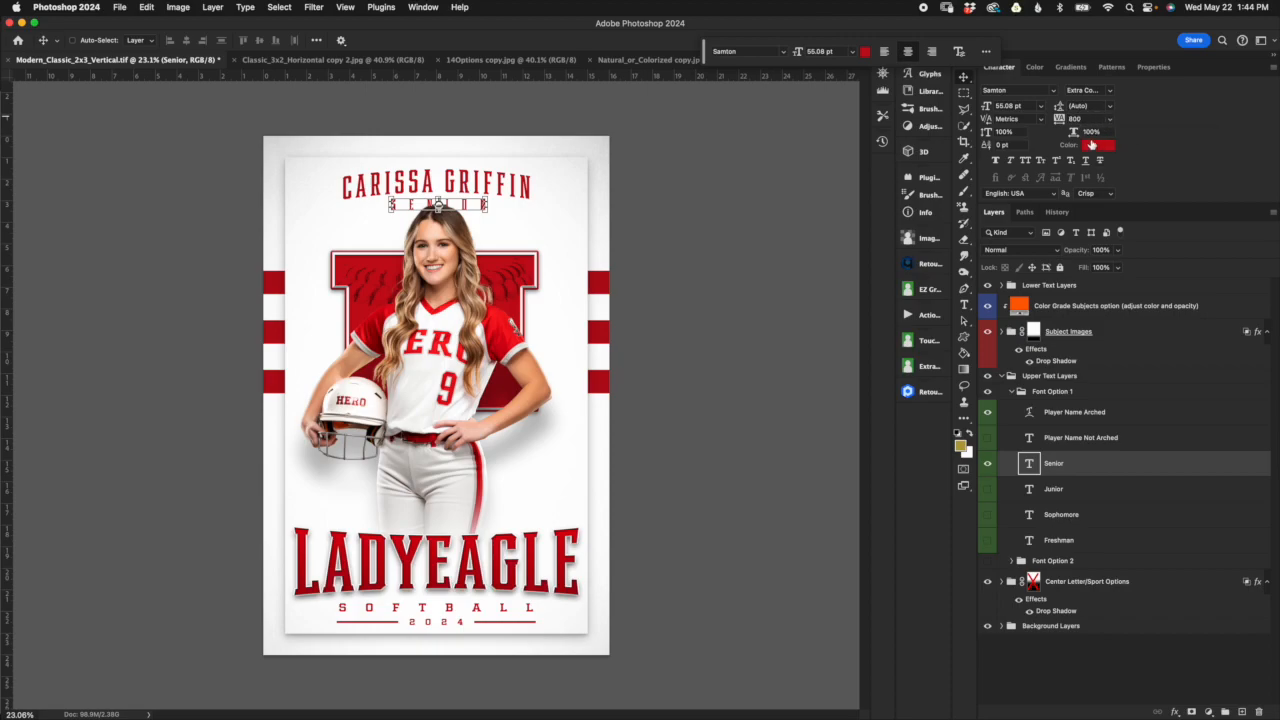
{"action": "left_click", "coordinate": [996, 165]}
Step: Restore the template's opening history snapshot to discard the text edits, and collapse the Font Option 1 group
{"action": "left_click", "coordinate": [1057, 212]}
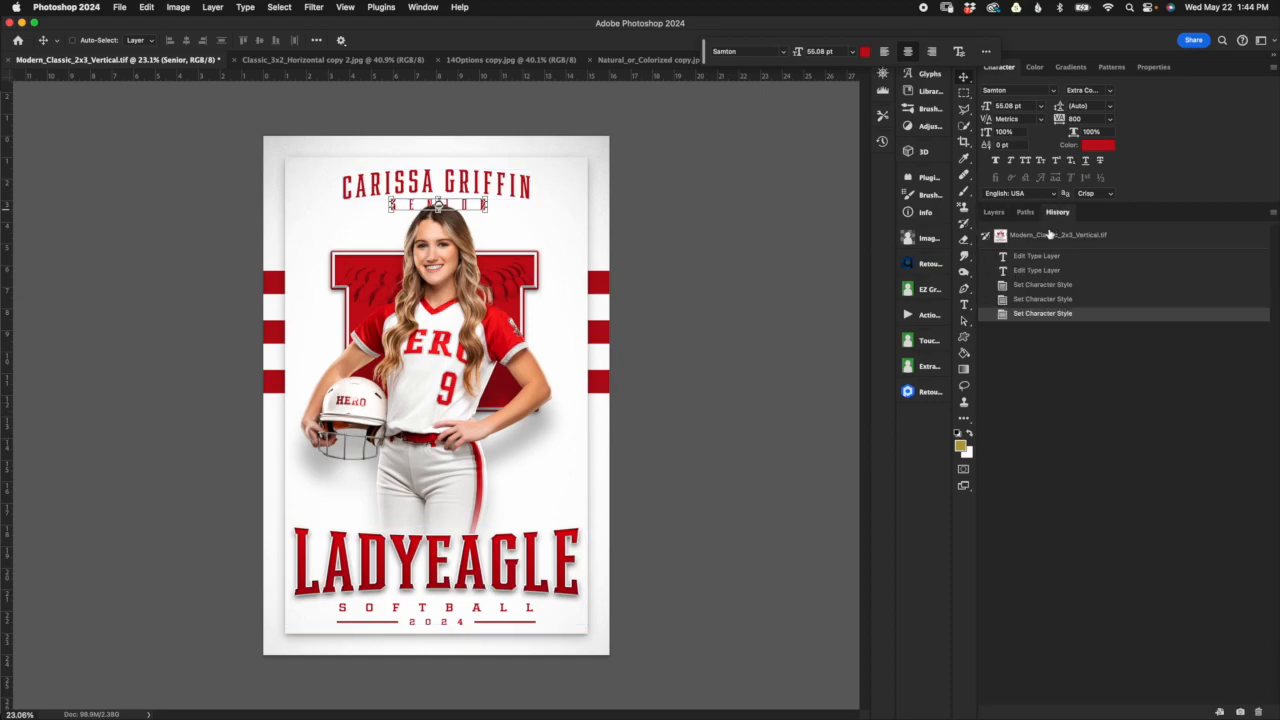
{"action": "left_click", "coordinate": [995, 212]}
{"action": "left_click", "coordinate": [1057, 212]}
{"action": "left_click", "coordinate": [1034, 236]}
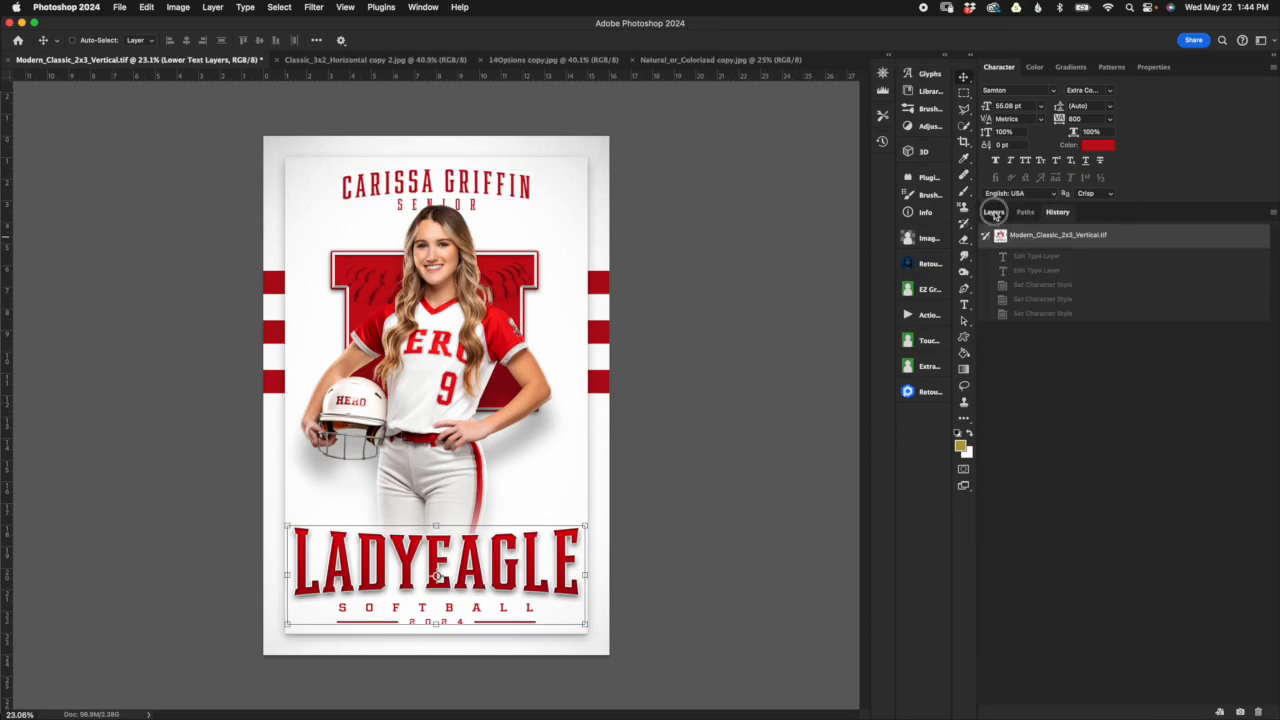
{"action": "left_click", "coordinate": [994, 214]}
{"action": "left_click", "coordinate": [1012, 392]}
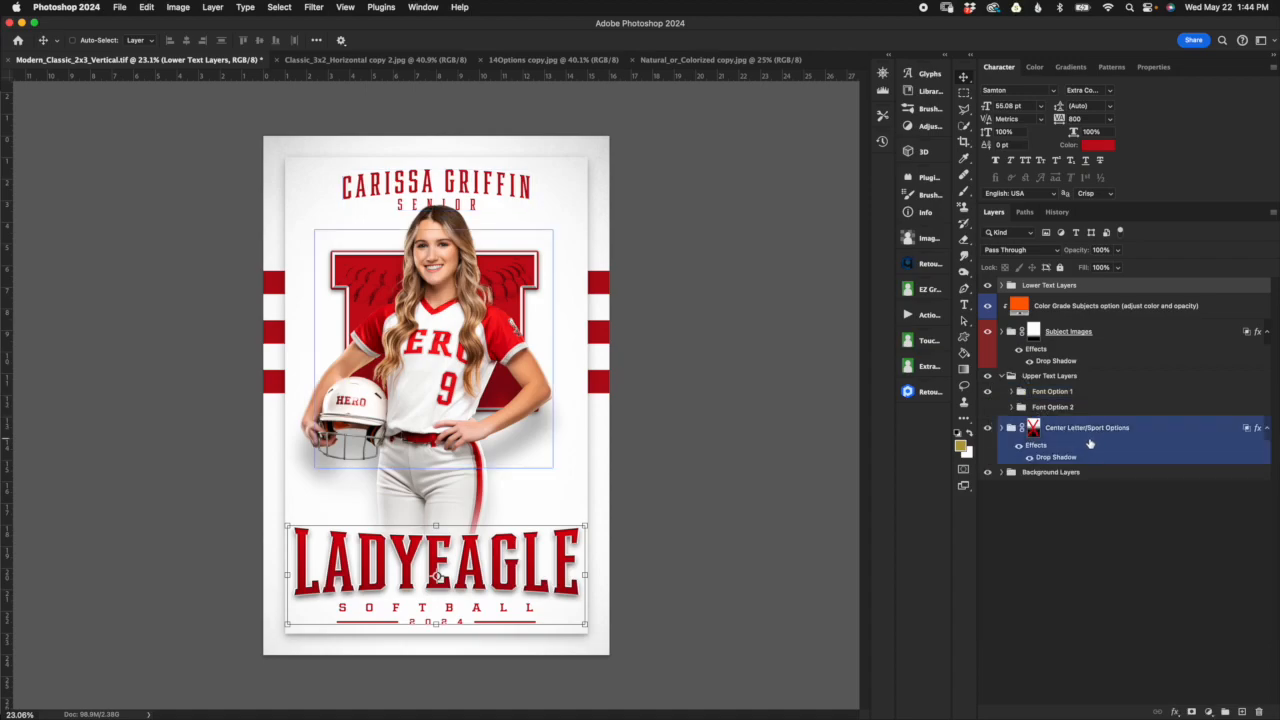
Step: Show Font Option 2 instead of Font Option 1, expand it, and inspect its player name and Senior text layers
{"action": "left_click", "coordinate": [987, 407]}
{"action": "left_click", "coordinate": [1012, 407]}
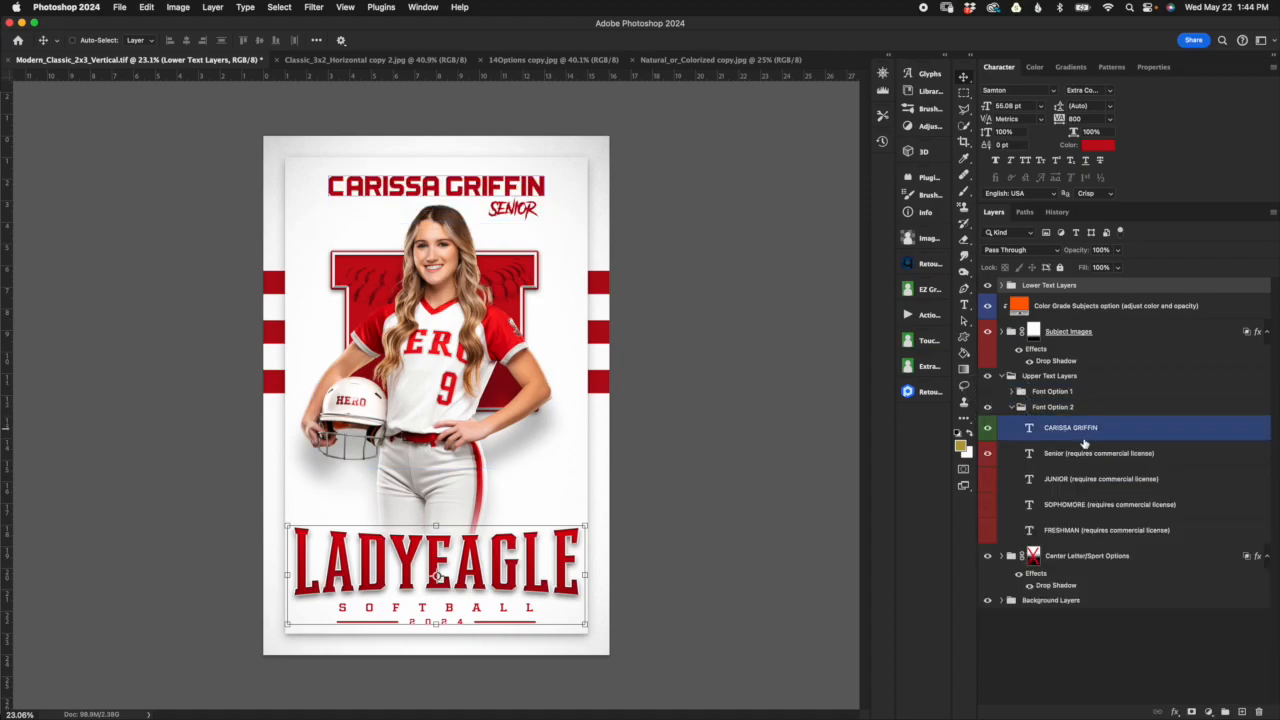
{"action": "left_click", "coordinate": [1084, 440]}
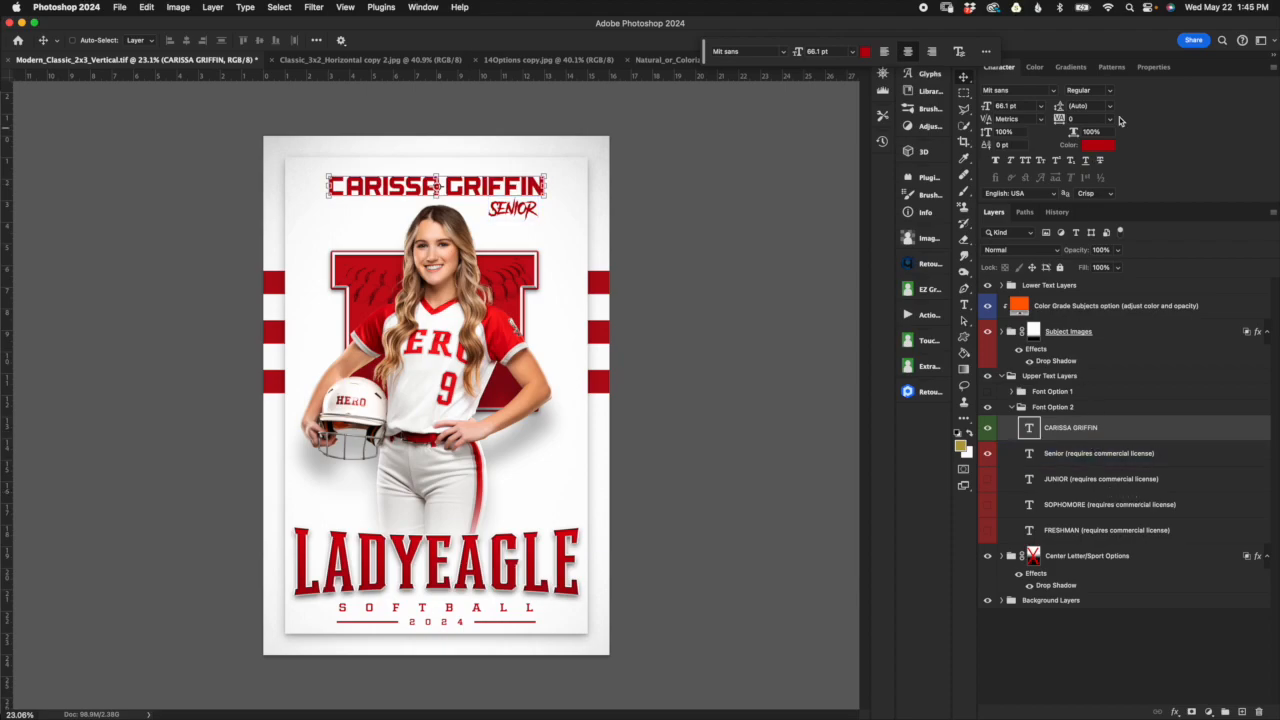
{"action": "left_click", "coordinate": [1072, 455]}
{"action": "left_click", "coordinate": [1088, 460]}
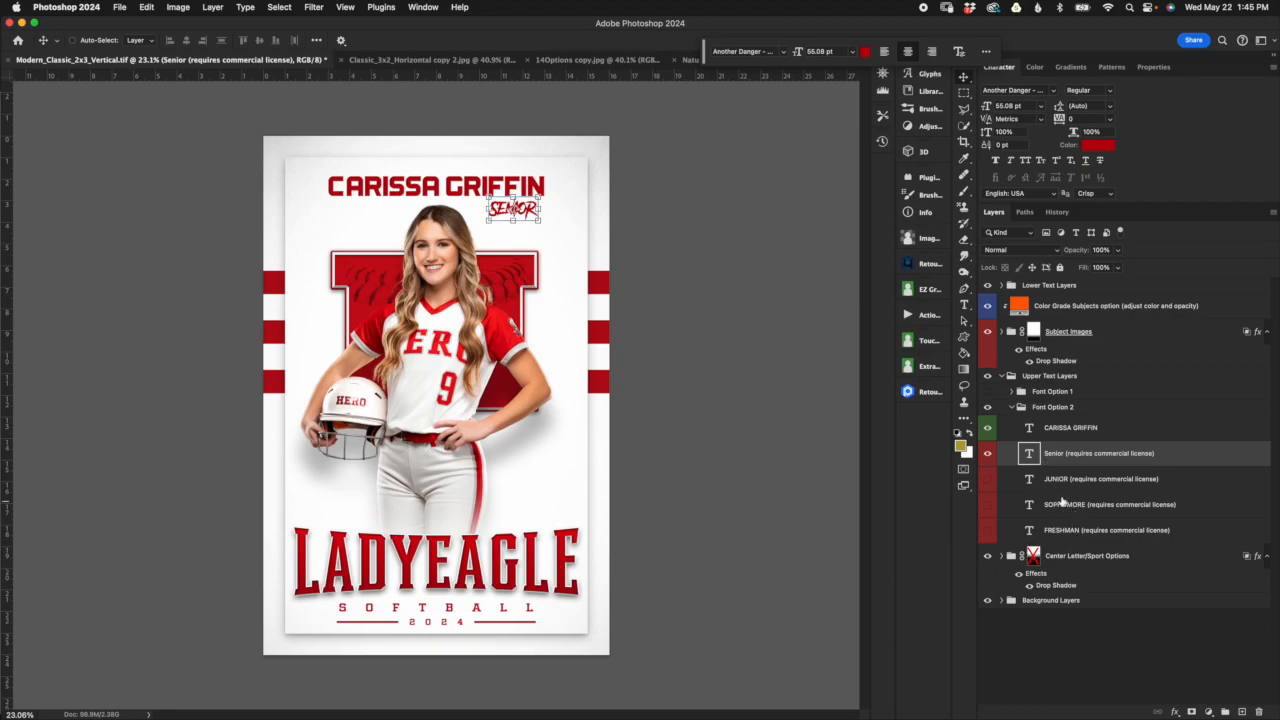
Step: Try wider tracking on the player name text layer in Font Option 2, and undo it
{"action": "left_click", "coordinate": [1078, 429]}
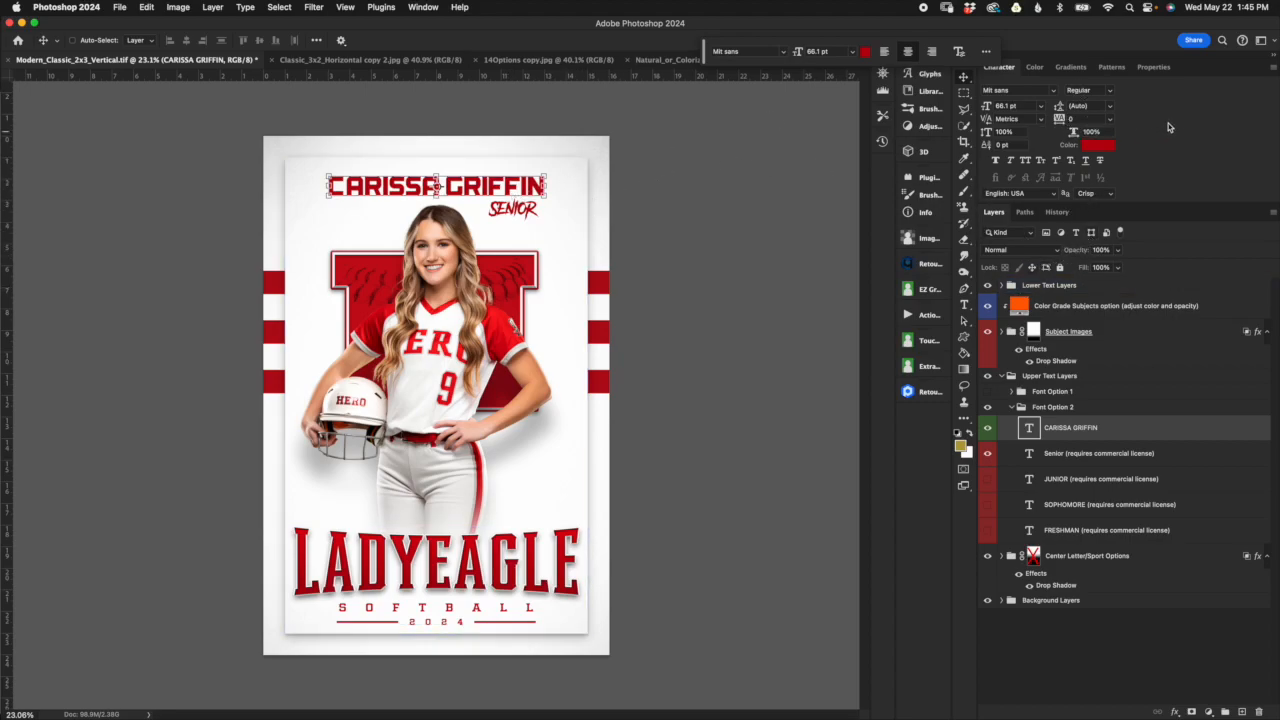
{"action": "left_click", "coordinate": [1059, 118]}
{"action": "left_click_drag", "start_coordinate": [1061, 120], "coordinate": [1062, 119]}
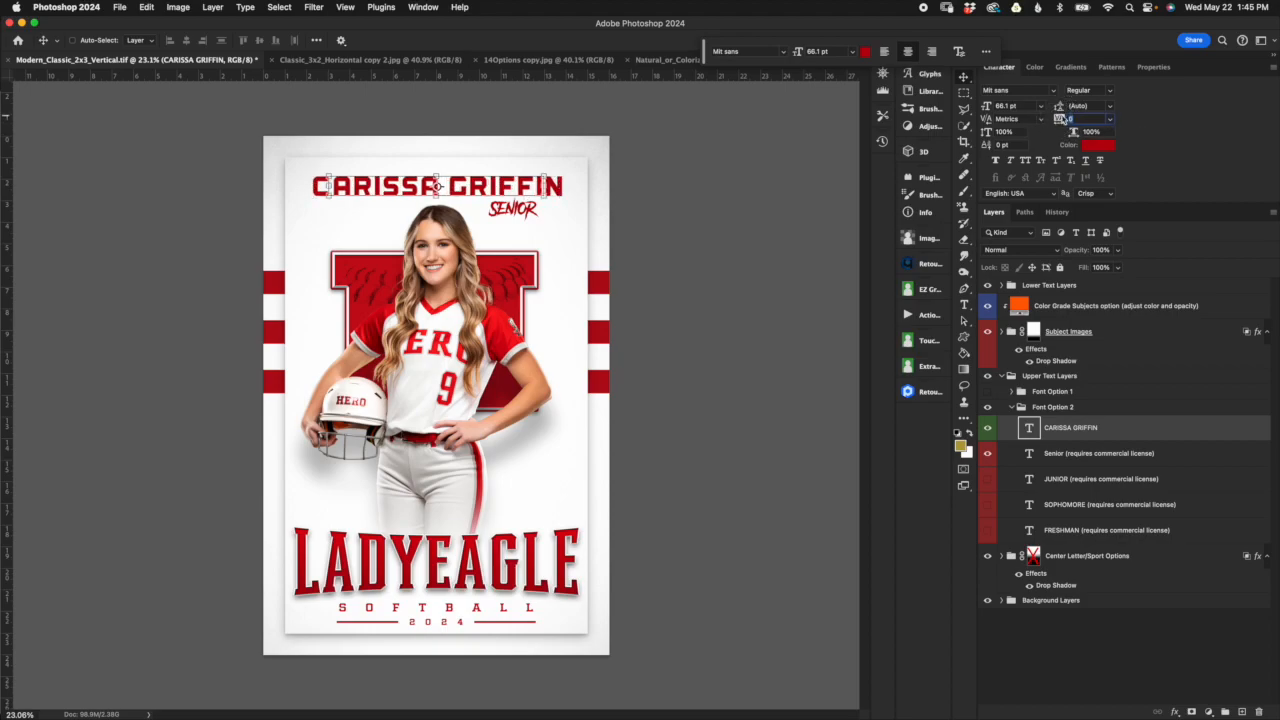
{"action": "key", "text": "super+z"}
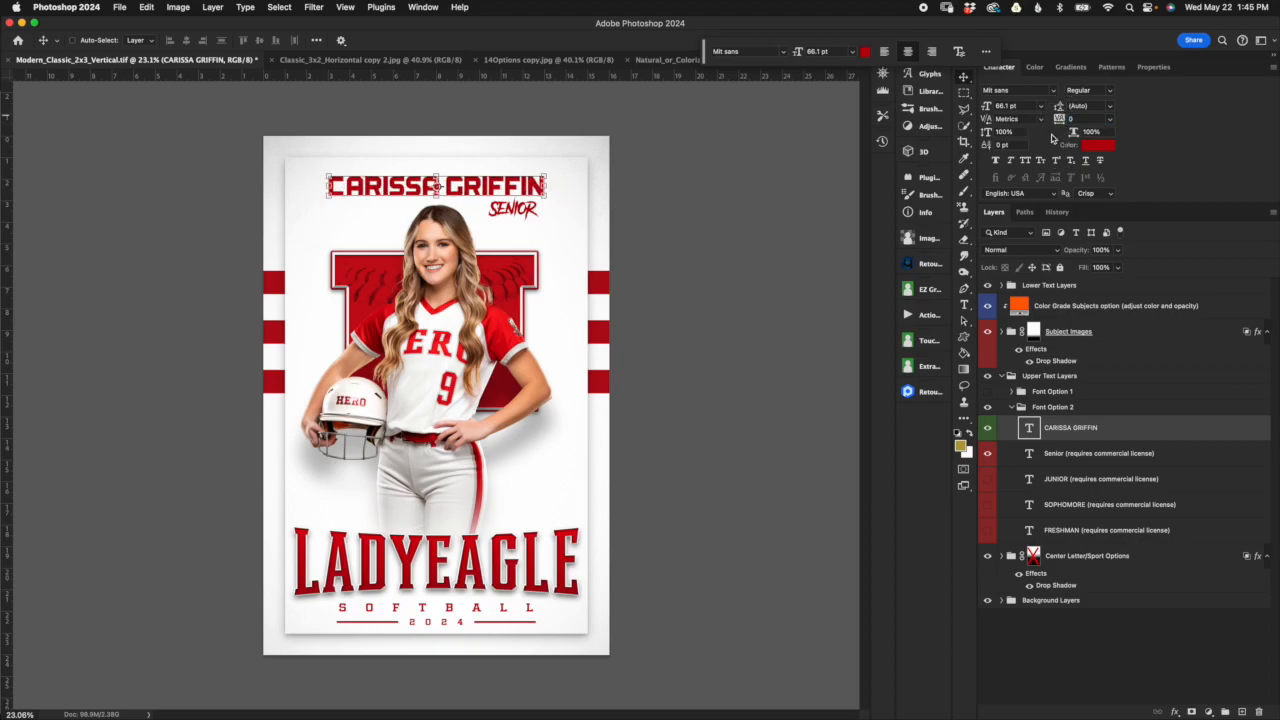
Step: Switch the upper text back from Font Option 2 to Font Option 1, and collapse the Upper Text Layers group
{"action": "left_click", "coordinate": [1045, 407]}
{"action": "left_click", "coordinate": [1011, 407]}
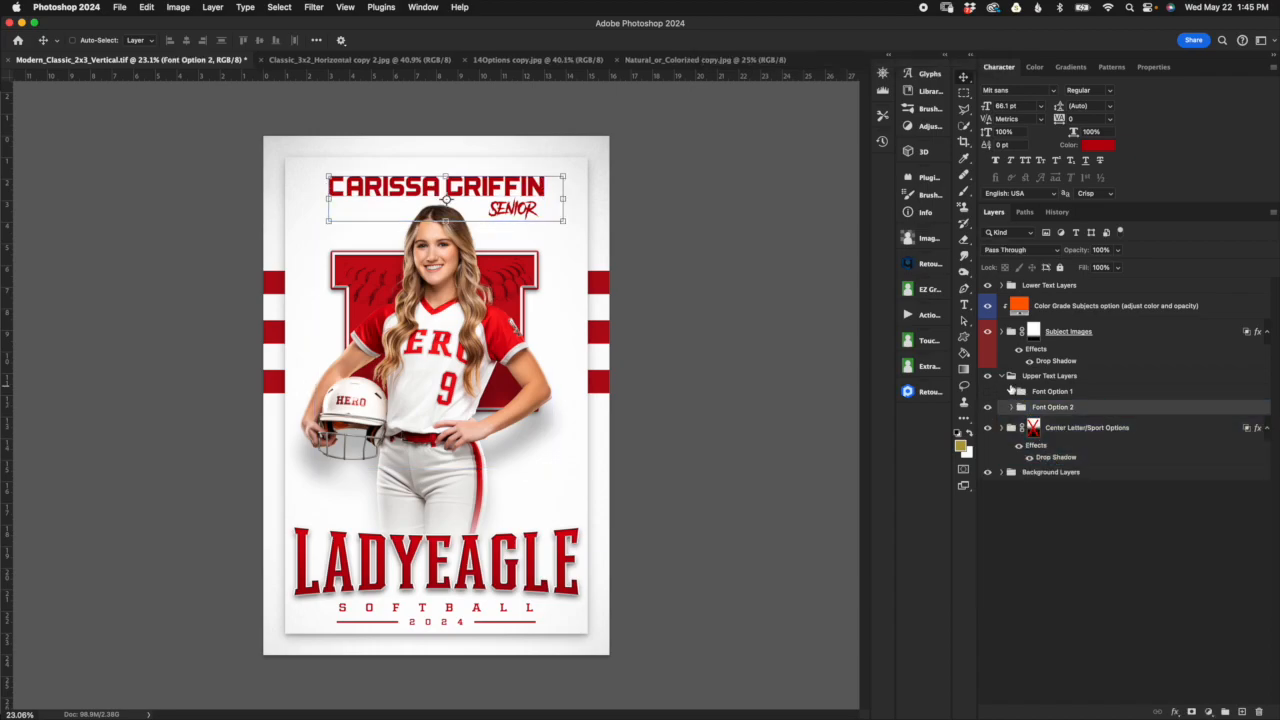
{"action": "left_click", "coordinate": [1002, 376]}
{"action": "left_click", "coordinate": [1002, 376]}
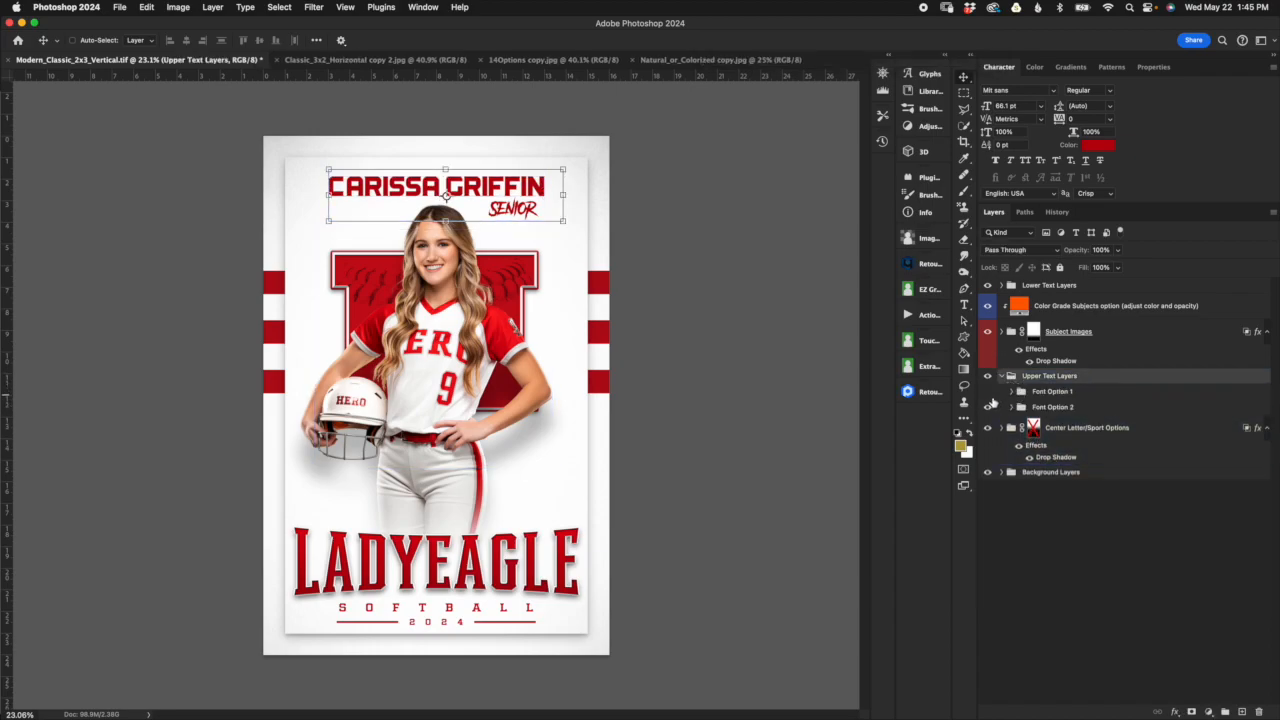
{"action": "left_click", "coordinate": [988, 407]}
{"action": "left_click", "coordinate": [988, 392]}
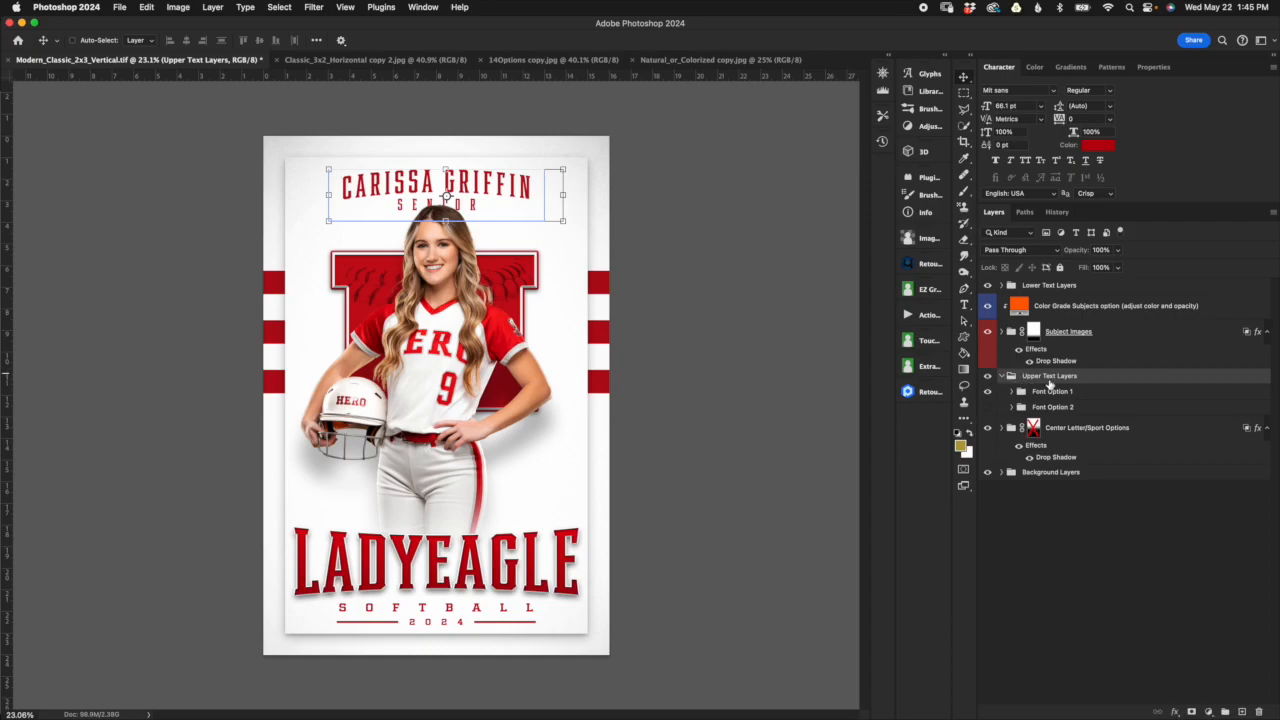
{"action": "left_click", "coordinate": [1002, 376]}
Step: Select the layer mask of the Subject Images group and unlink it from the group
{"action": "left_click_drag", "start_coordinate": [1114, 334], "coordinate": [1151, 383]}
{"action": "left_click_drag", "start_coordinate": [1077, 370], "coordinate": [1033, 337]}
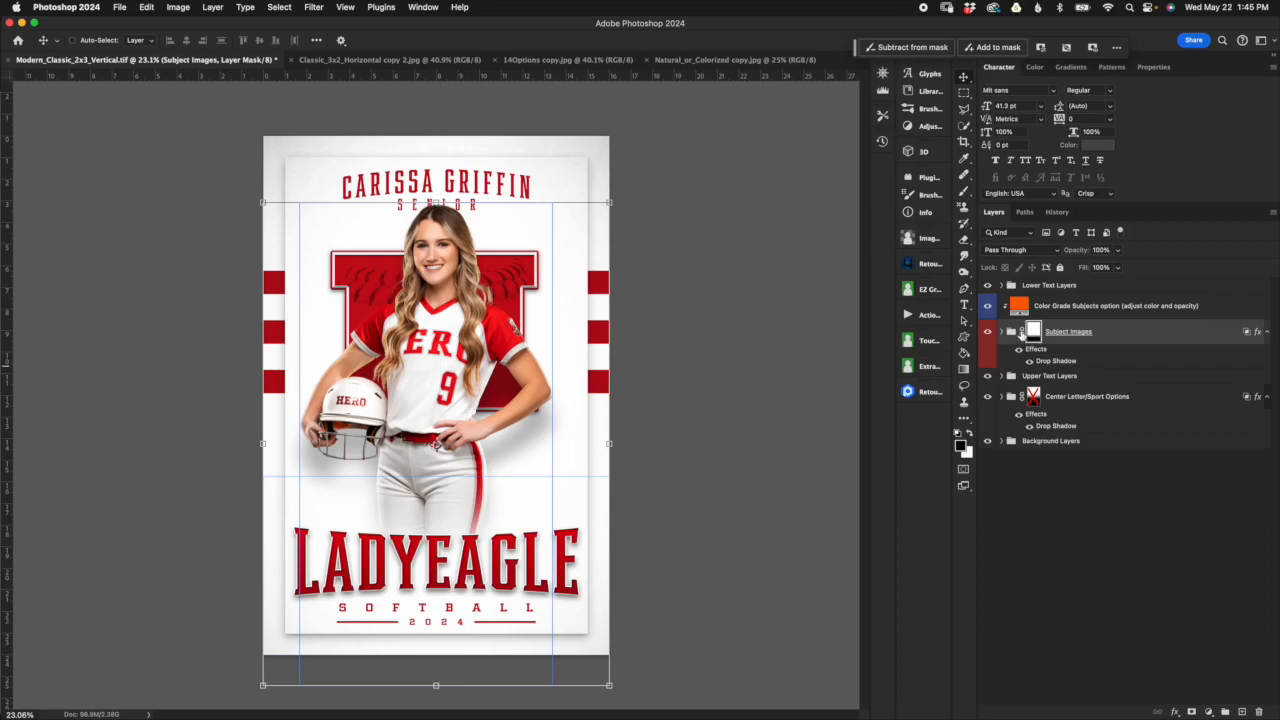
{"action": "key", "text": "super+semicolon"}
{"action": "left_click", "coordinate": [1021, 333]}
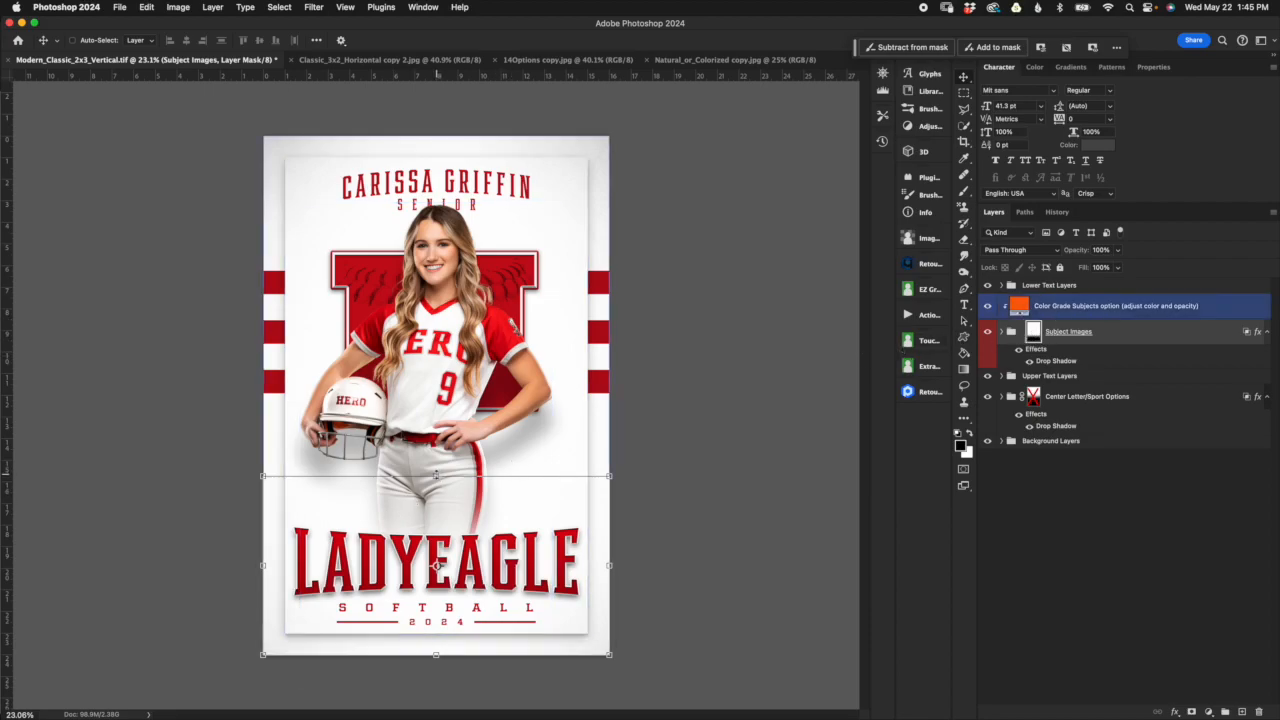
{"action": "left_click", "coordinate": [436, 475]}
{"action": "mouse_move", "coordinate": [436, 475]}
{"action": "left_mouse_down"}
{"action": "mouse_move", "coordinate": [440, 394]}
{"action": "mouse_move", "coordinate": [437, 505]}
{"action": "mouse_move", "coordinate": [440, 440]}
{"action": "mouse_move", "coordinate": [437, 486]}
{"action": "mouse_move", "coordinate": [437, 475]}
{"action": "left_mouse_up"}
{"action": "left_click", "coordinate": [634, 40]}
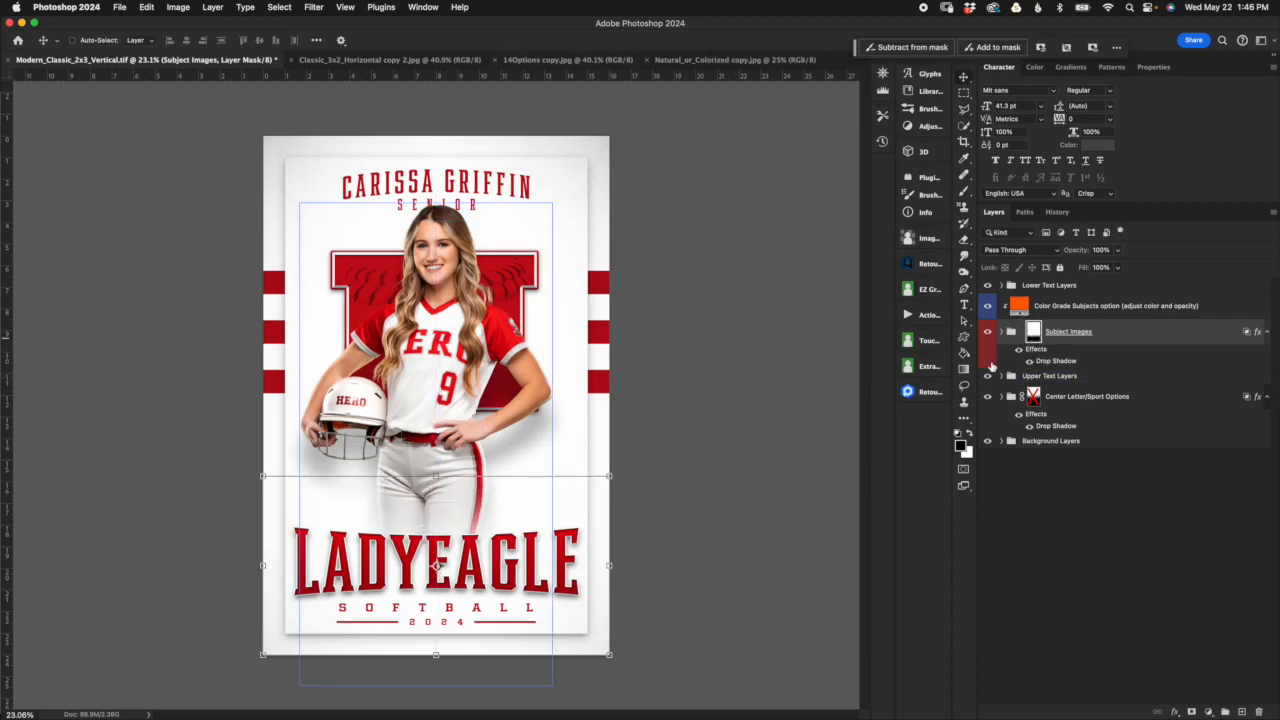
Step: Try different fades across the subject's legs with a black-to-white classic gradient on the Subject Images mask
{"action": "left_click", "coordinate": [965, 370]}
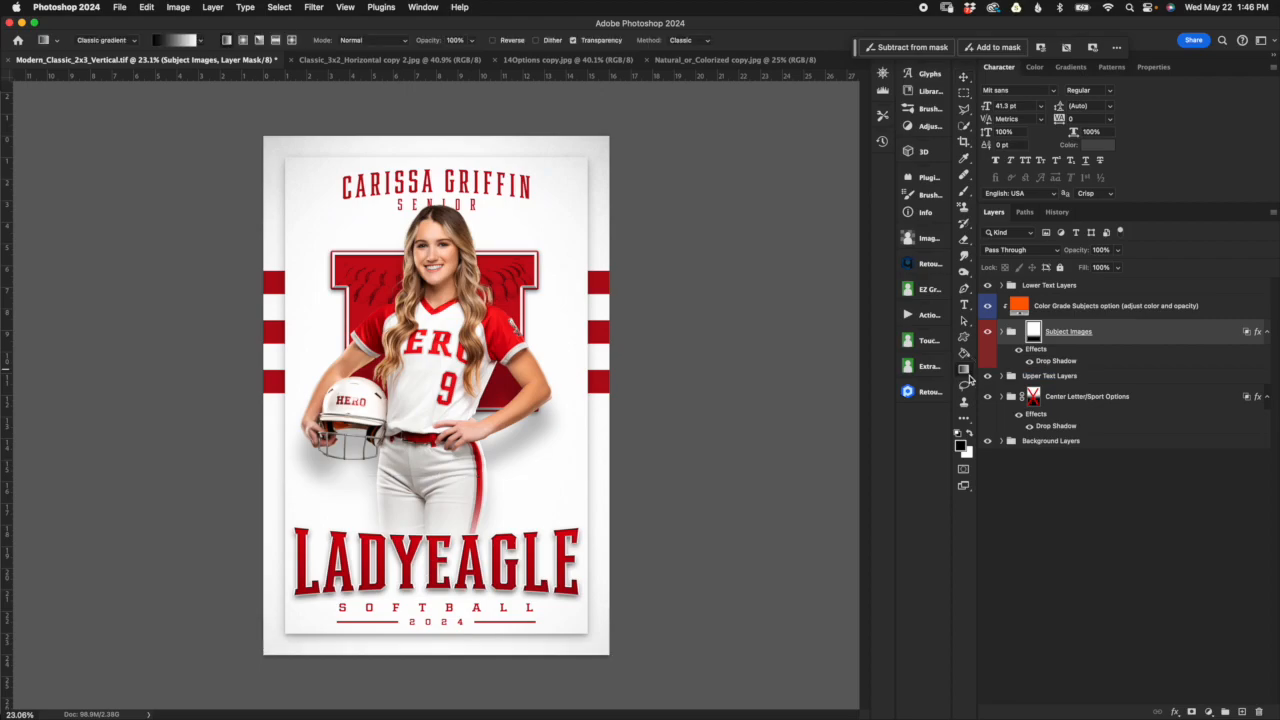
{"action": "left_click", "coordinate": [200, 44]}
{"action": "left_click", "coordinate": [112, 102]}
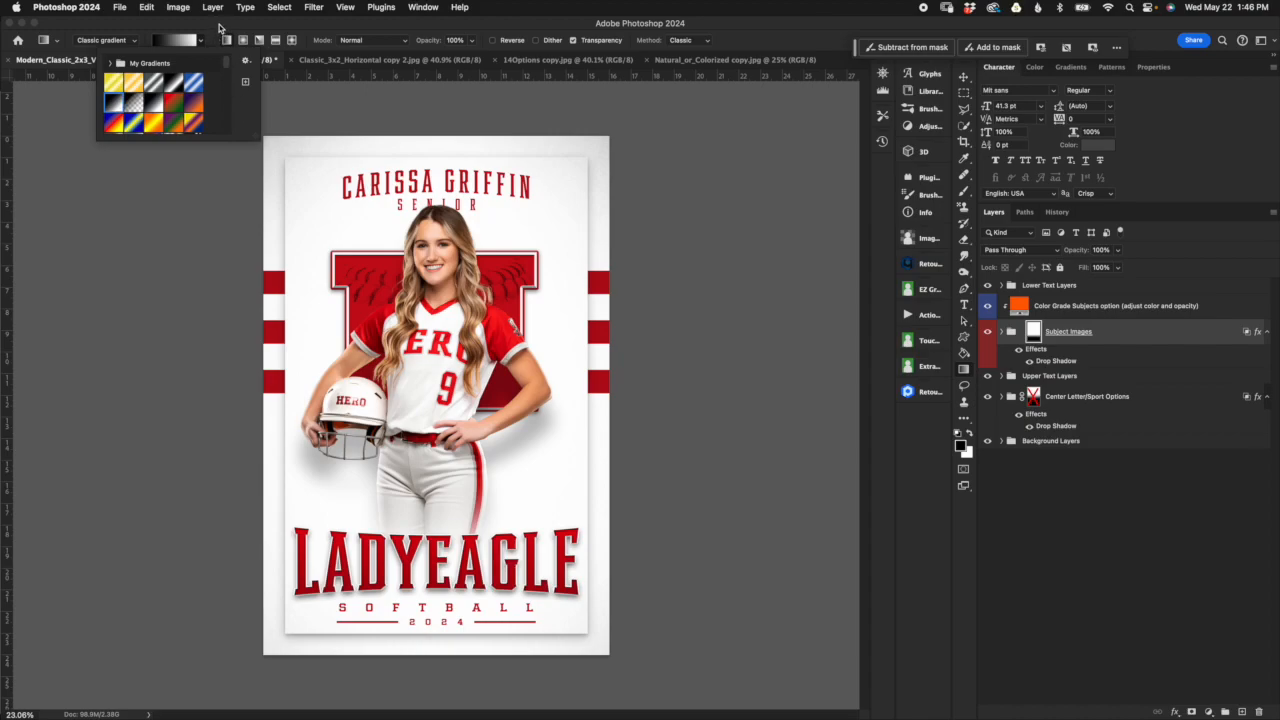
{"action": "left_click", "coordinate": [222, 27]}
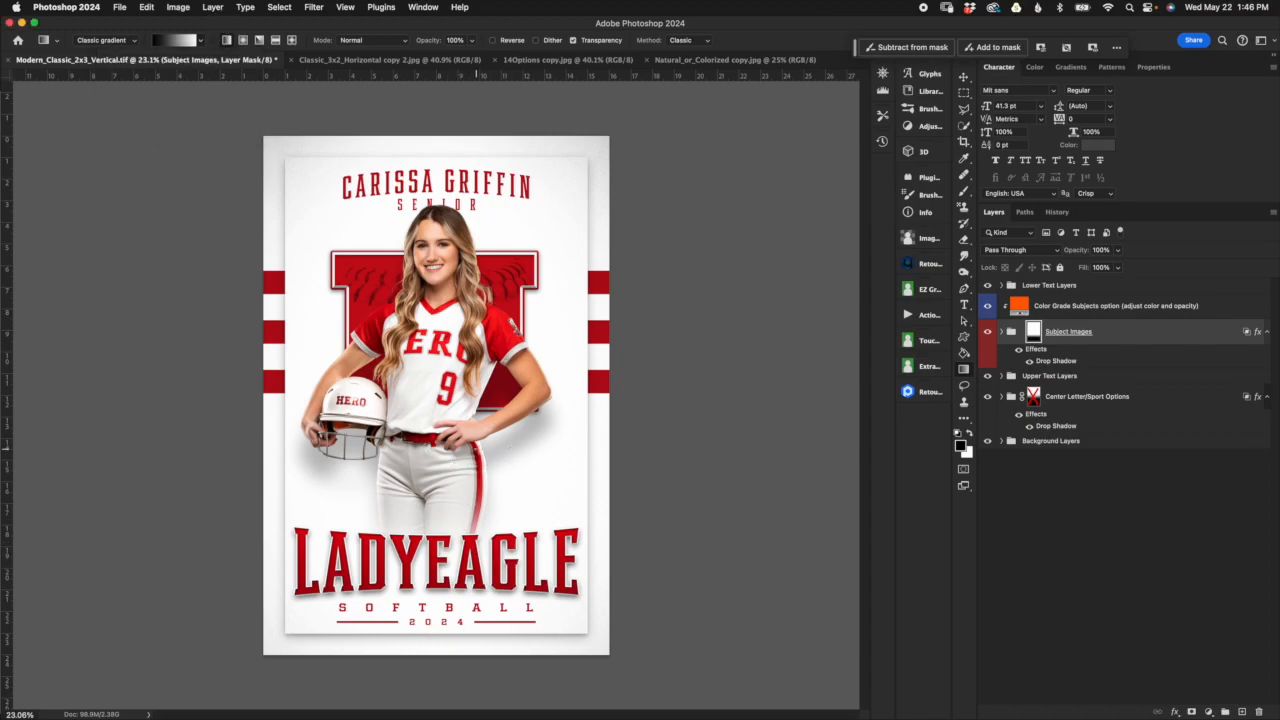
{"action": "mouse_move", "coordinate": [485, 462]}
{"action": "left_mouse_down"}
{"action": "mouse_move", "coordinate": [485, 532]}
{"action": "mouse_move", "coordinate": [480, 436]}
{"action": "mouse_move", "coordinate": [502, 463]}
{"action": "left_mouse_up"}
{"action": "left_click_drag", "start_coordinate": [474, 562], "coordinate": [478, 470]}
{"action": "key", "text": "super+z"}
{"action": "left_click_drag", "start_coordinate": [480, 584], "coordinate": [501, 480]}
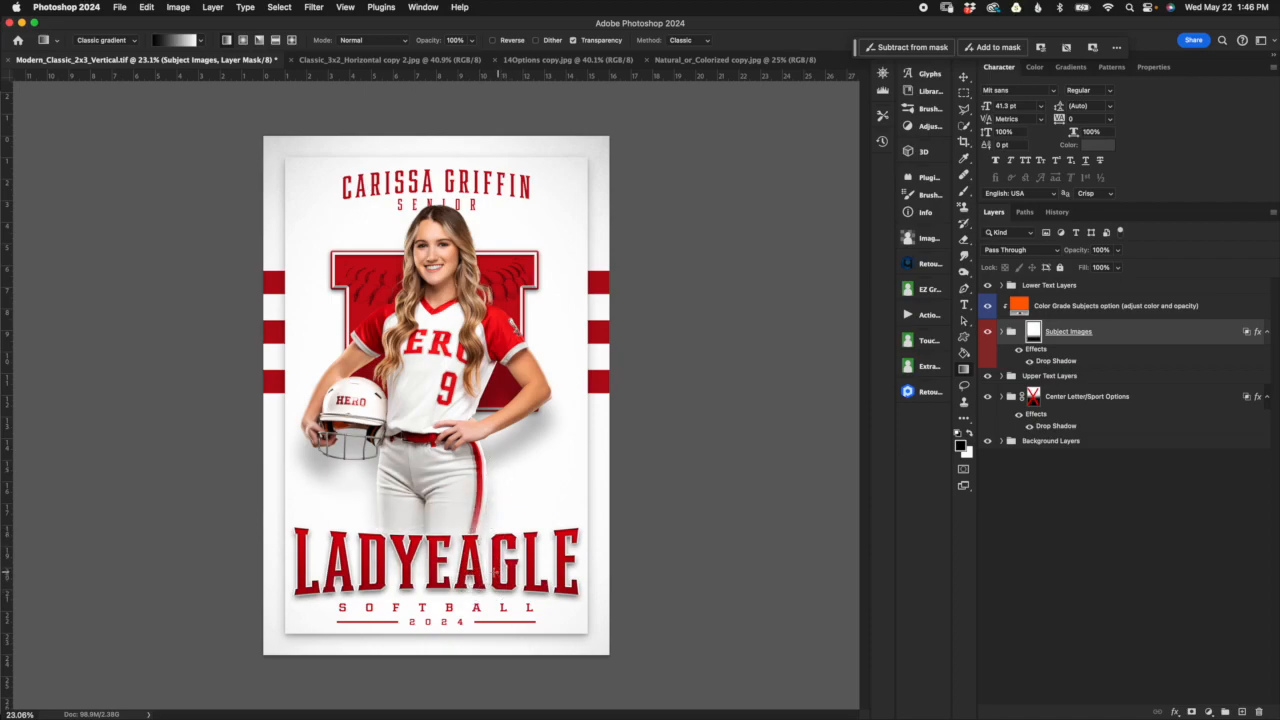
{"action": "left_click_drag", "start_coordinate": [487, 572], "coordinate": [496, 543]}
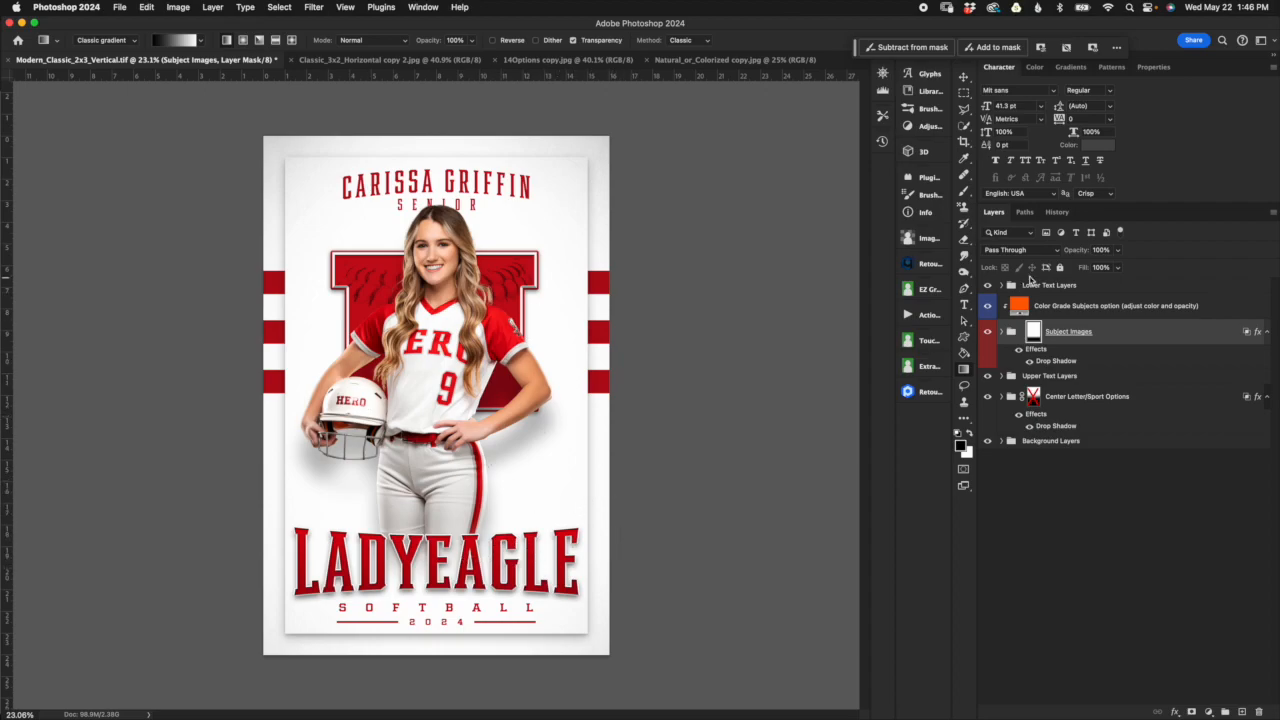
Step: Restore the template's opening history snapshot to discard the mask unlinking and gradient edits
{"action": "left_click", "coordinate": [1057, 212]}
{"action": "left_click", "coordinate": [1040, 240]}
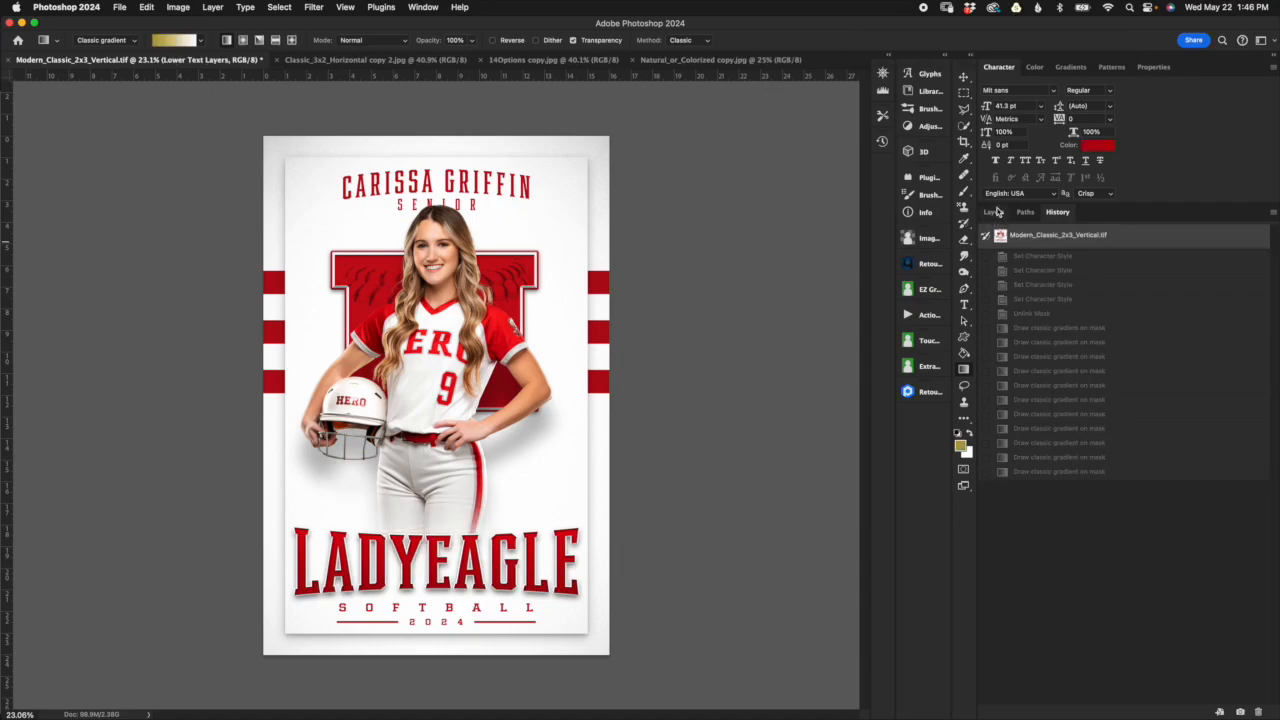
{"action": "left_click", "coordinate": [995, 212]}
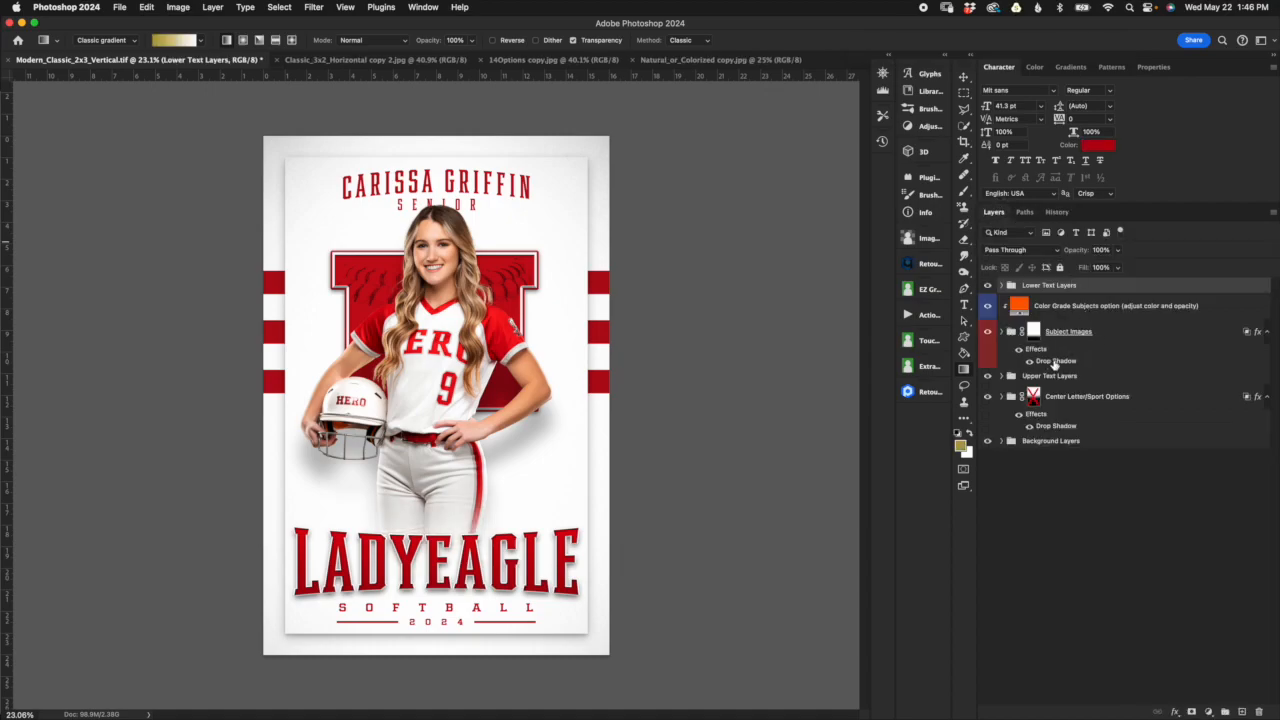
Step: Compare the Subject Images group with and without its drop shadow, and inspect the shadow's opacity setting without keeping changes
{"action": "left_click", "coordinate": [1030, 361]}
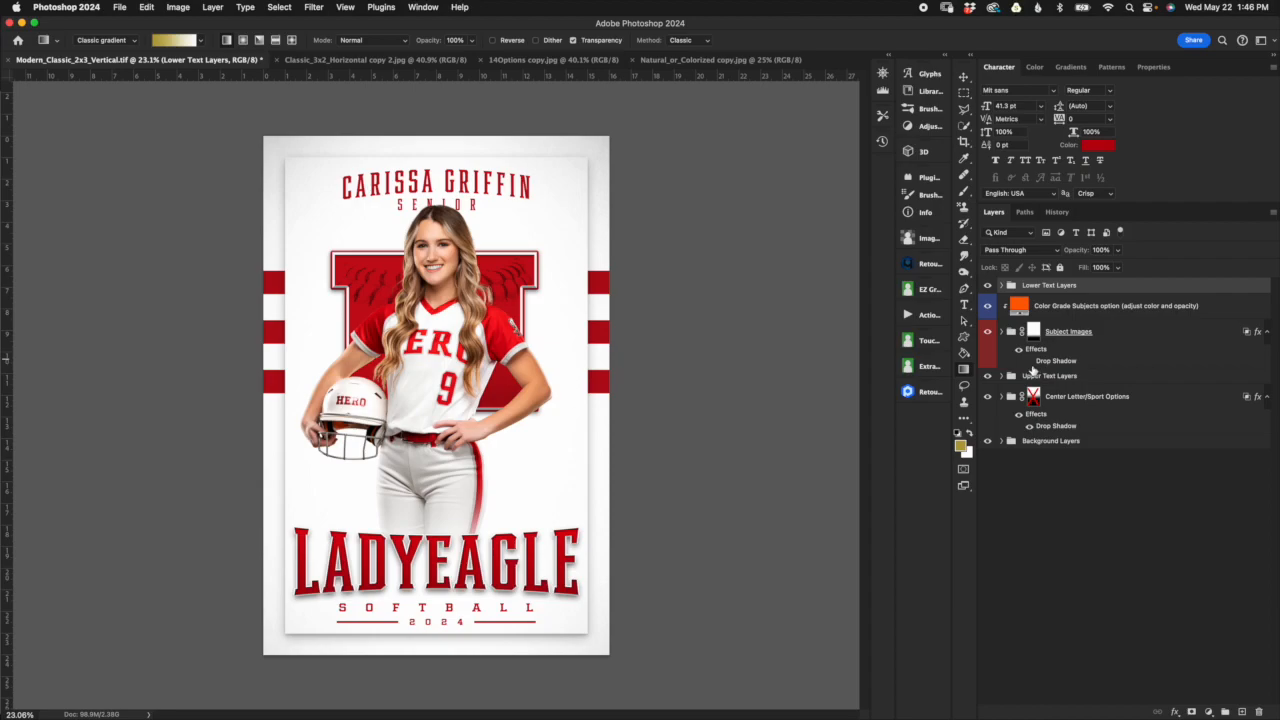
{"action": "left_click", "coordinate": [1030, 361]}
{"action": "double_click", "coordinate": [1052, 361]}
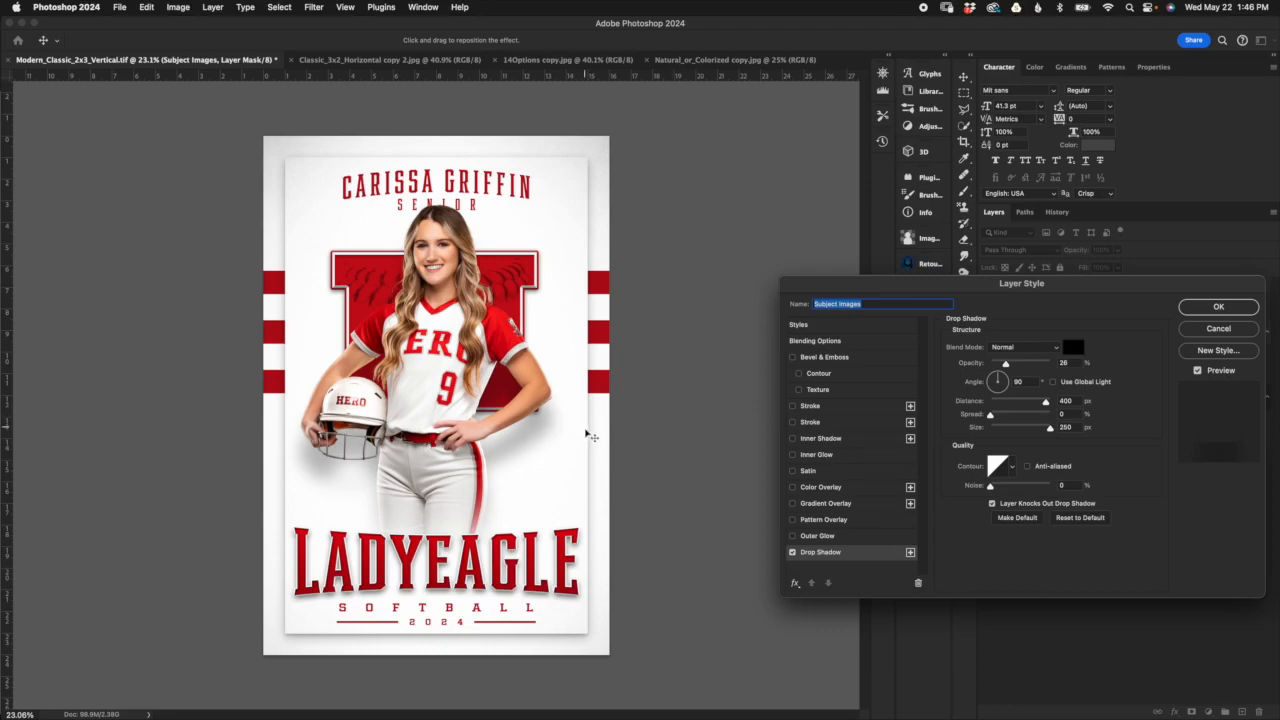
{"action": "mouse_move", "coordinate": [1006, 366]}
{"action": "left_mouse_down"}
{"action": "mouse_move", "coordinate": [1024, 365]}
{"action": "mouse_move", "coordinate": [1006, 366]}
{"action": "left_mouse_up"}
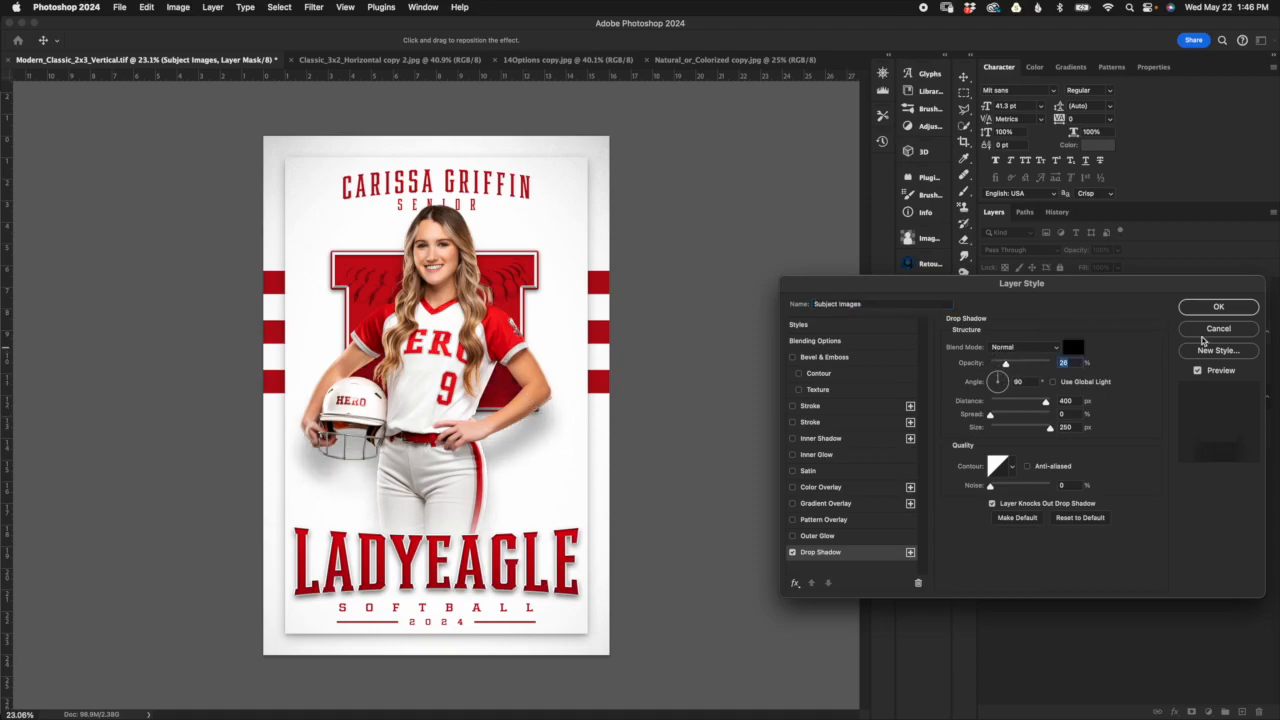
{"action": "left_click", "coordinate": [1215, 331]}
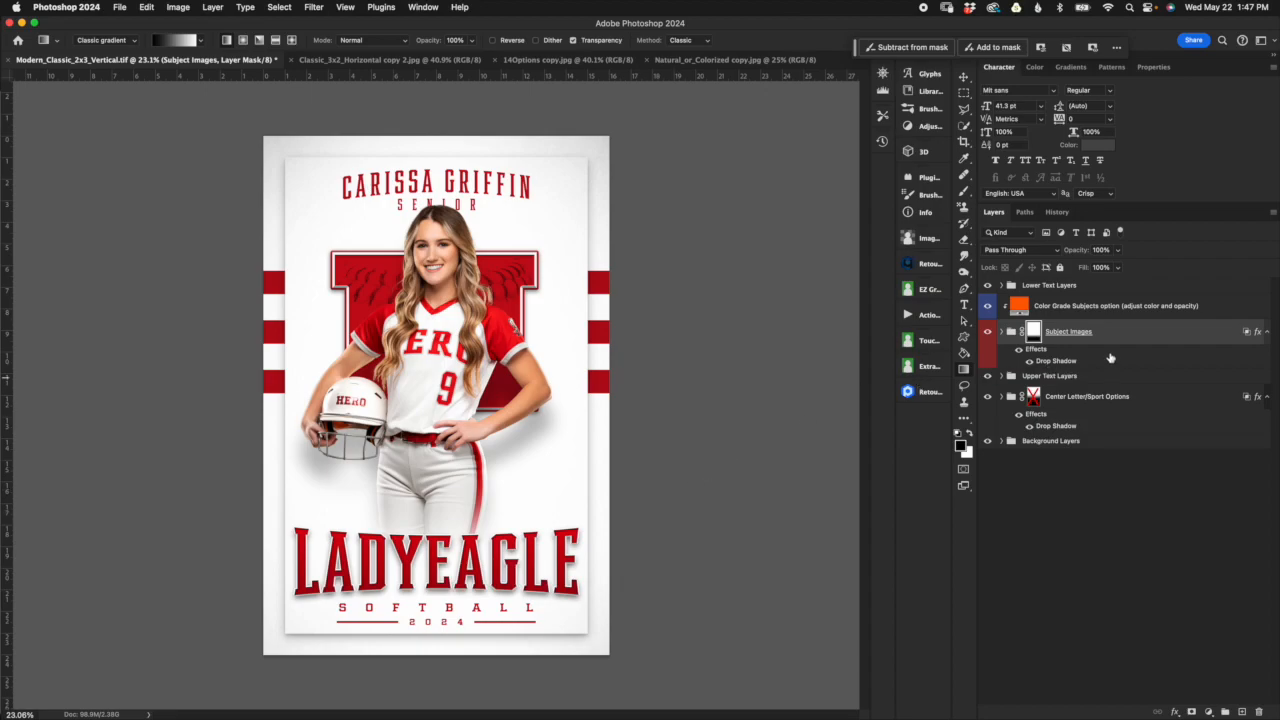
Step: Examine the Sample Subject Image layer inside the Subject Images group, preview the group hidden and shown, and collapse it
{"action": "left_click", "coordinate": [1001, 332]}
{"action": "left_click", "coordinate": [1075, 386]}
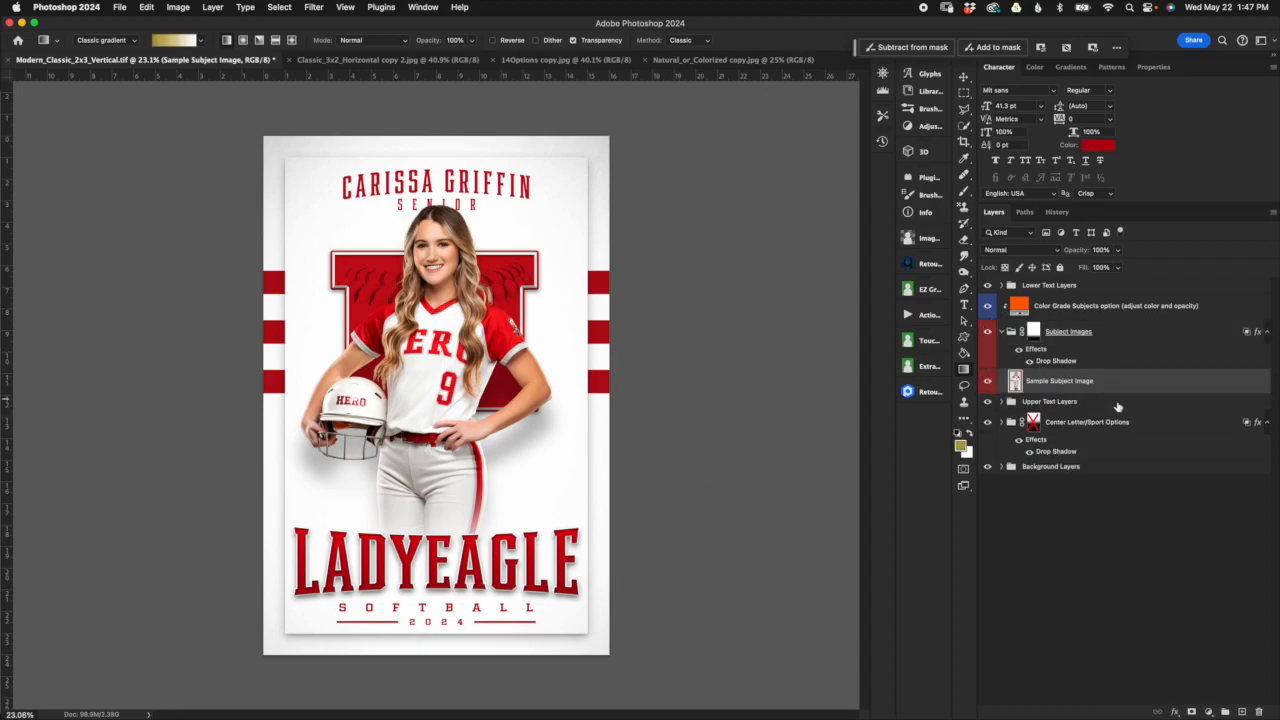
{"action": "left_click", "coordinate": [1145, 330]}
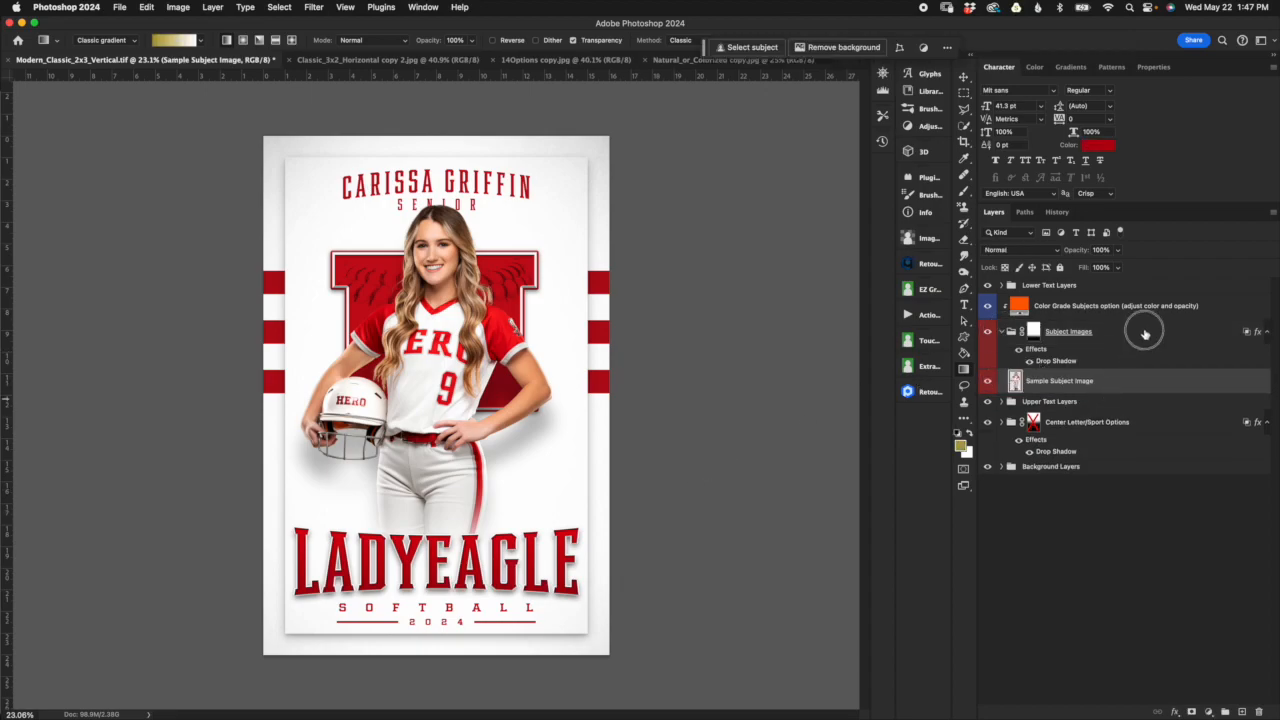
{"action": "left_click", "coordinate": [1050, 378]}
{"action": "left_click", "coordinate": [1134, 338]}
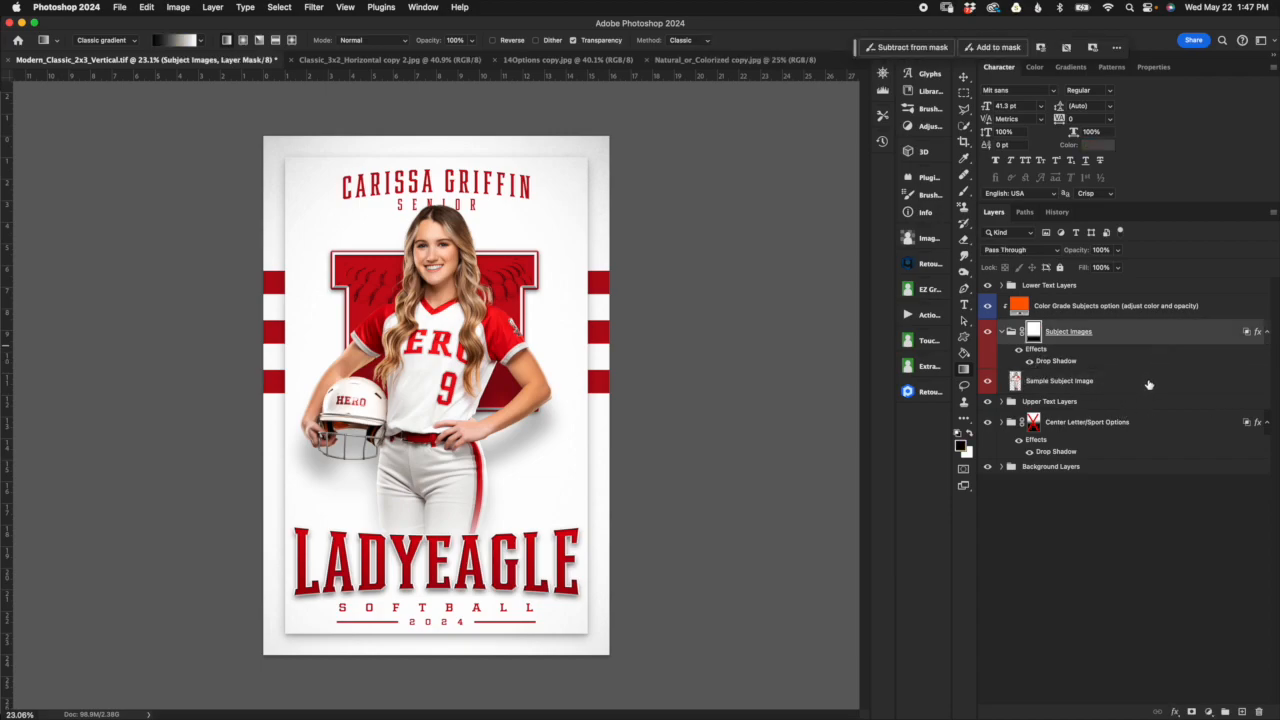
{"action": "left_click", "coordinate": [1148, 384]}
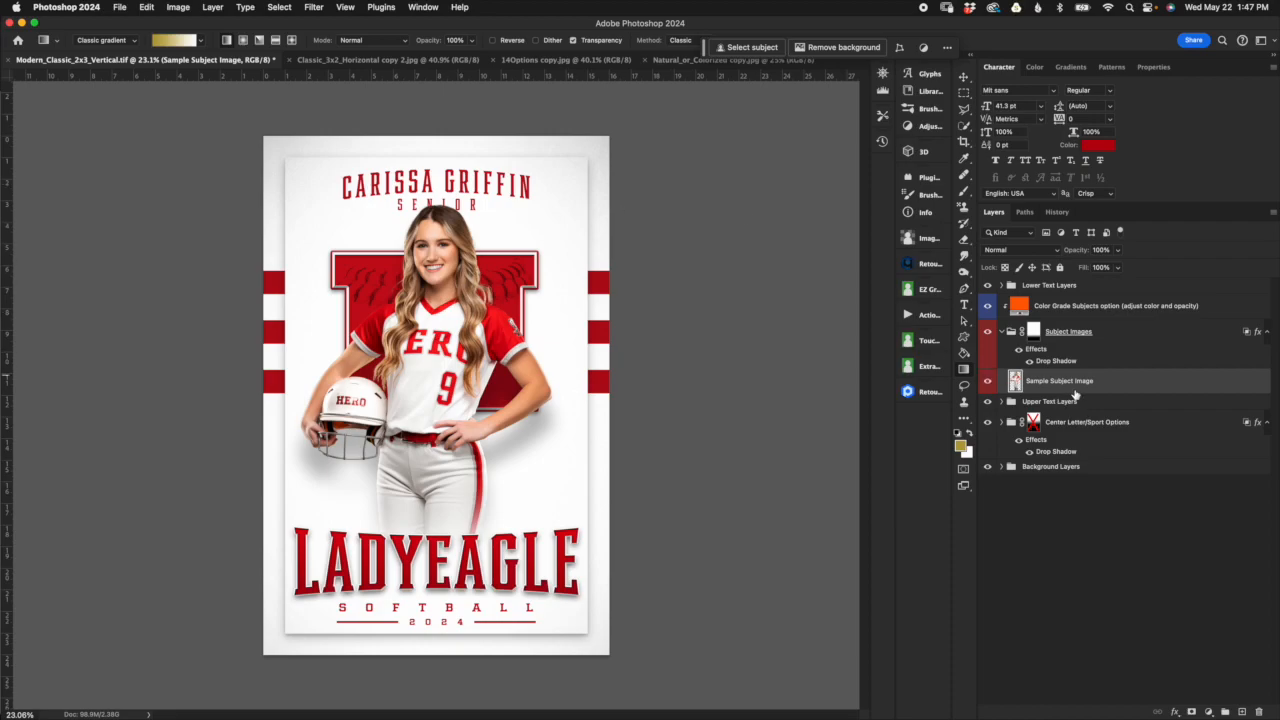
{"action": "left_click", "coordinate": [987, 331]}
{"action": "left_click", "coordinate": [987, 331]}
{"action": "left_click", "coordinate": [1001, 331]}
Step: Preview the Color Grade Subjects layer off and on, and try different opacities on it
{"action": "left_click", "coordinate": [1050, 311]}
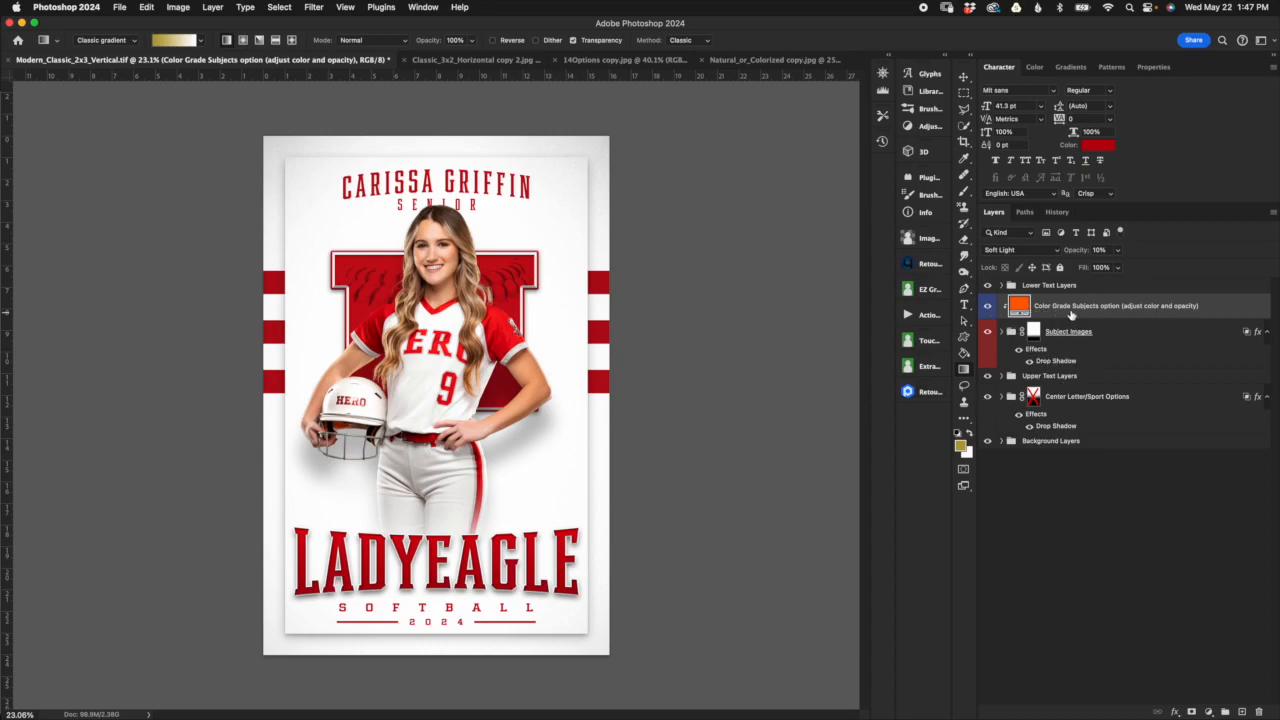
{"action": "left_click", "coordinate": [986, 305]}
{"action": "left_click", "coordinate": [989, 308]}
{"action": "left_click_drag", "start_coordinate": [1074, 252], "coordinate": [1084, 254]}
{"action": "left_click_drag", "start_coordinate": [1084, 252], "coordinate": [1076, 252]}
Step: Try pure red (ff0000) as the Color Grade Subjects fill color, cancel it, and keep the layer shown
{"action": "double_click", "coordinate": [1015, 305]}
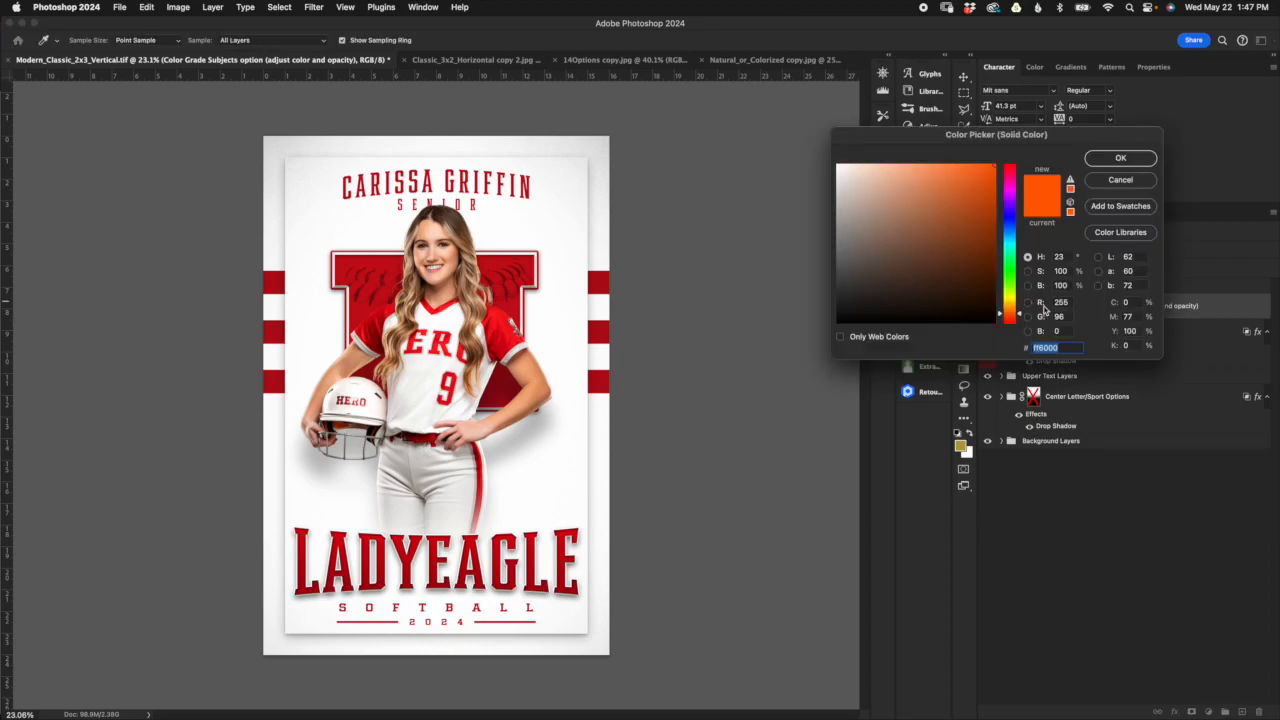
{"action": "left_click_drag", "start_coordinate": [1022, 314], "coordinate": [1023, 311]}
{"action": "left_click_drag", "start_coordinate": [1021, 316], "coordinate": [1014, 326]}
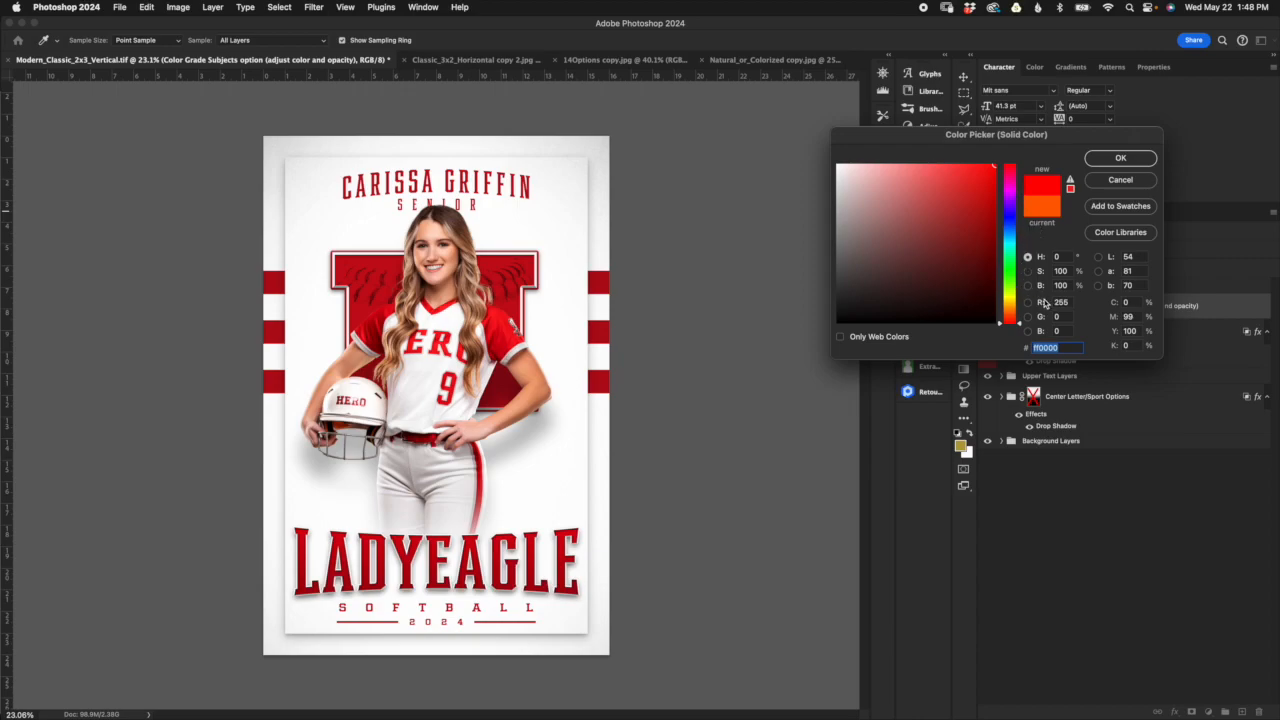
{"action": "left_click_drag", "start_coordinate": [1064, 138], "coordinate": [956, 322]}
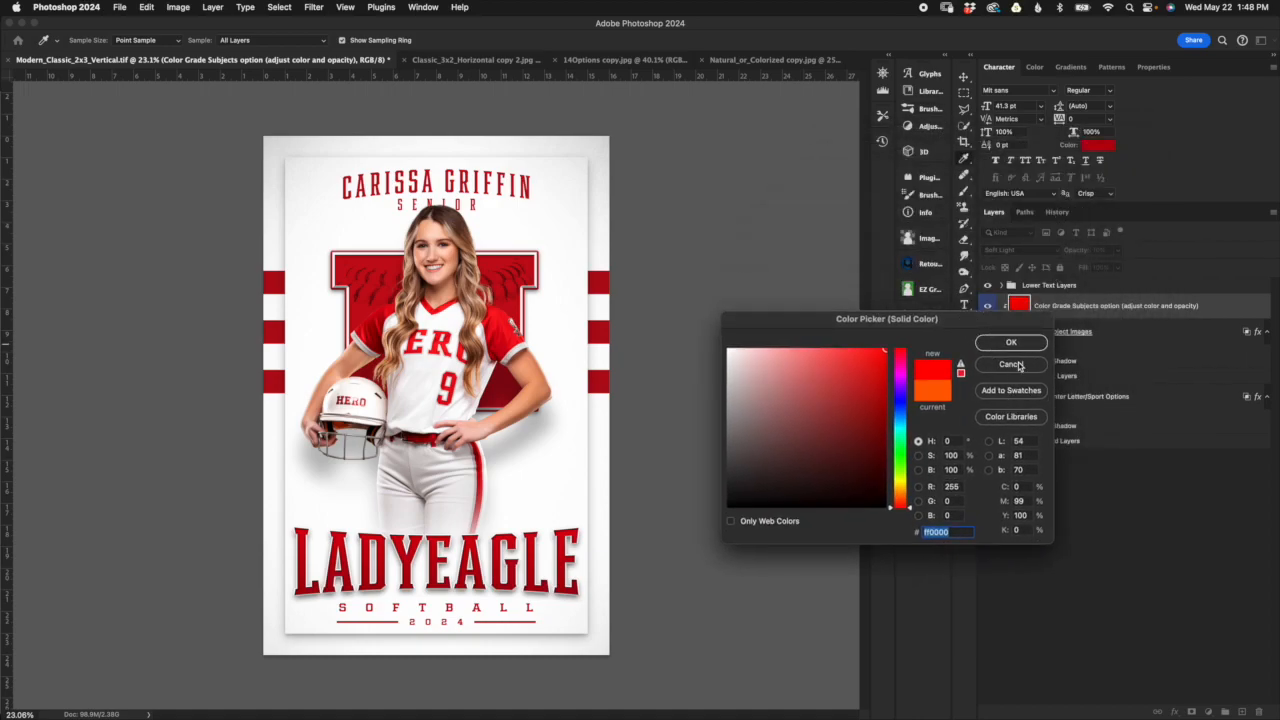
{"action": "left_click", "coordinate": [1011, 364]}
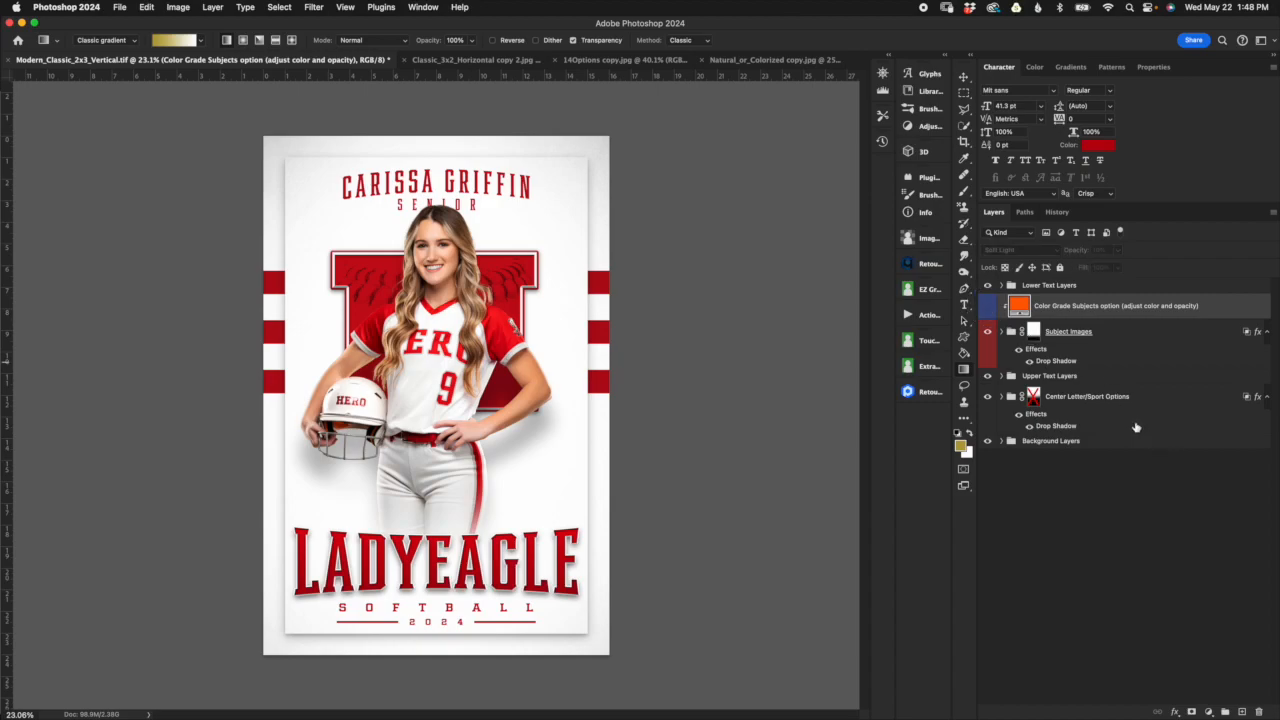
{"action": "left_click", "coordinate": [988, 306]}
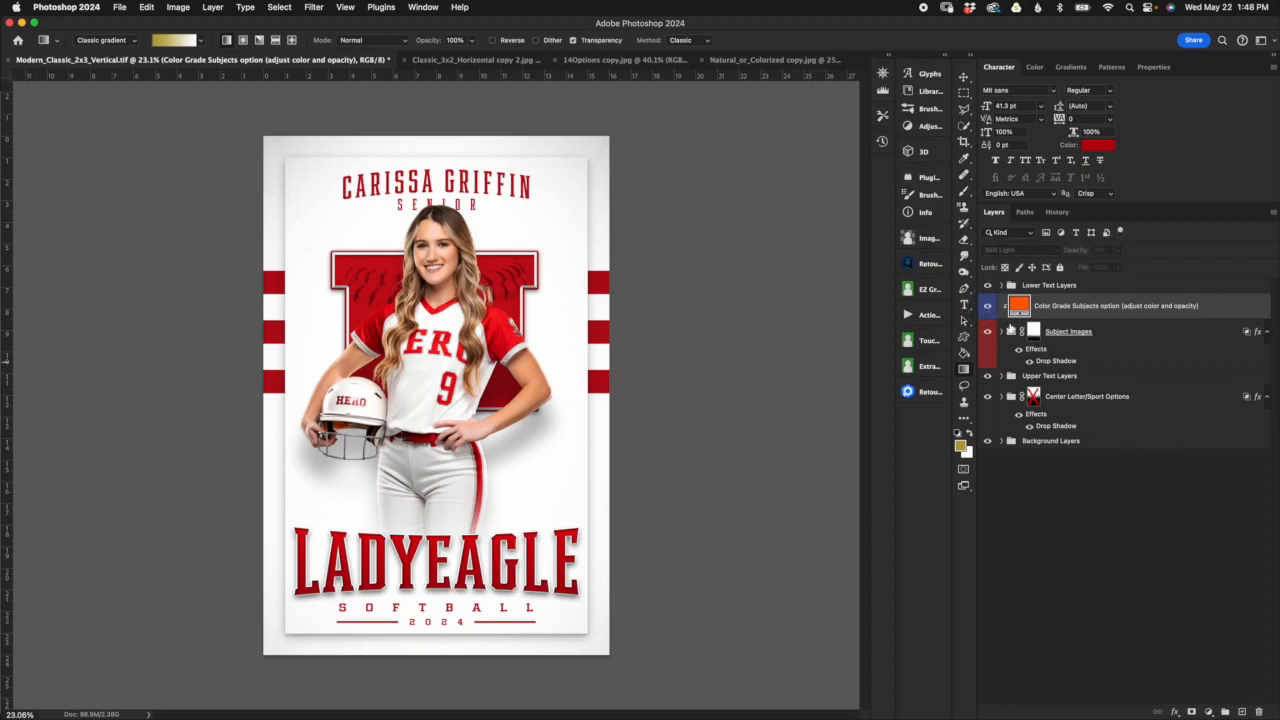
Step: Compare Font Option 2 with Font Option 1 in the Lower Text Layers group, and expand Font Option 1
{"action": "left_click", "coordinate": [1080, 289]}
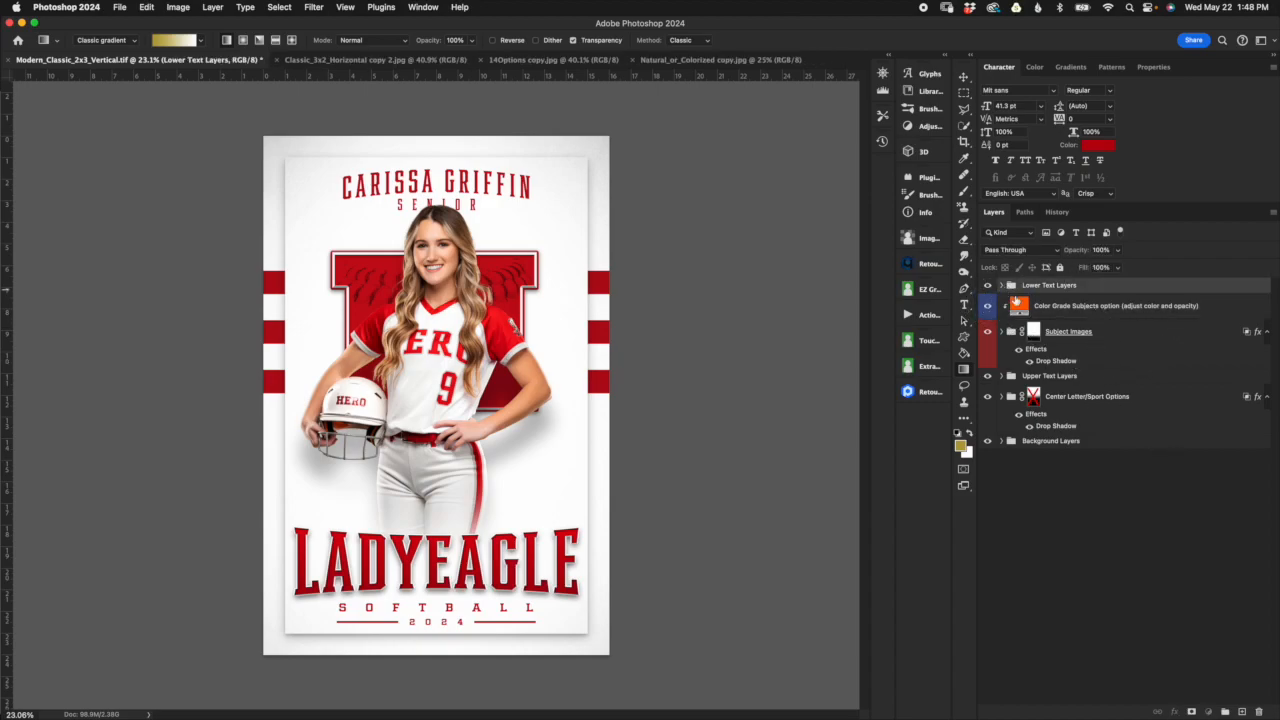
{"action": "left_click", "coordinate": [1002, 286]}
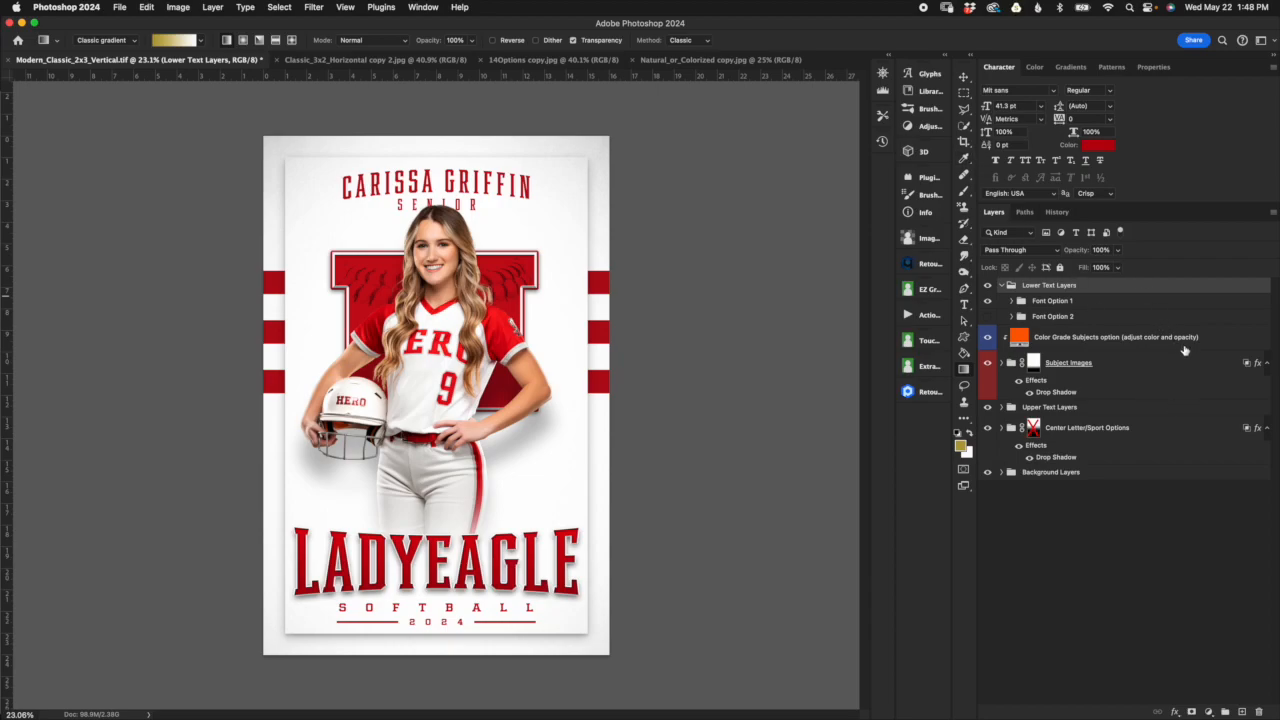
{"action": "mouse_move", "coordinate": [1184, 351]}
{"action": "left_click", "coordinate": [987, 301]}
{"action": "left_click", "coordinate": [987, 316]}
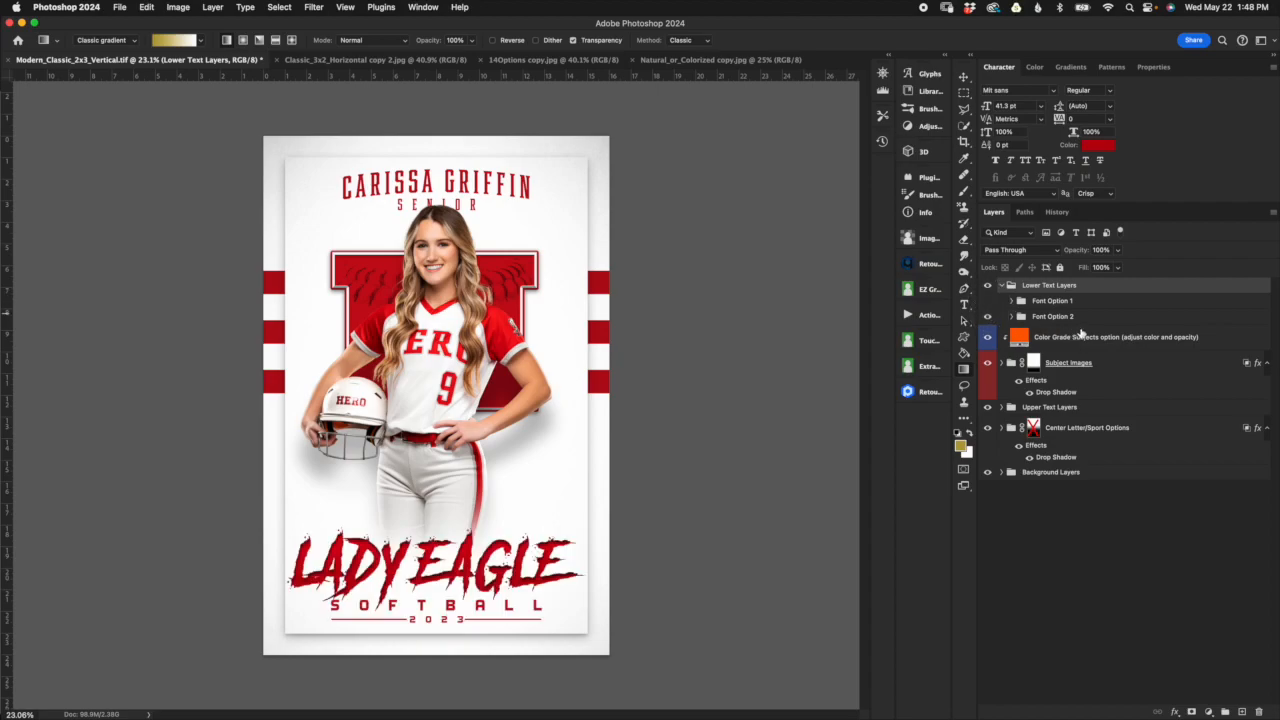
{"action": "left_click", "coordinate": [987, 316]}
{"action": "left_click", "coordinate": [987, 301]}
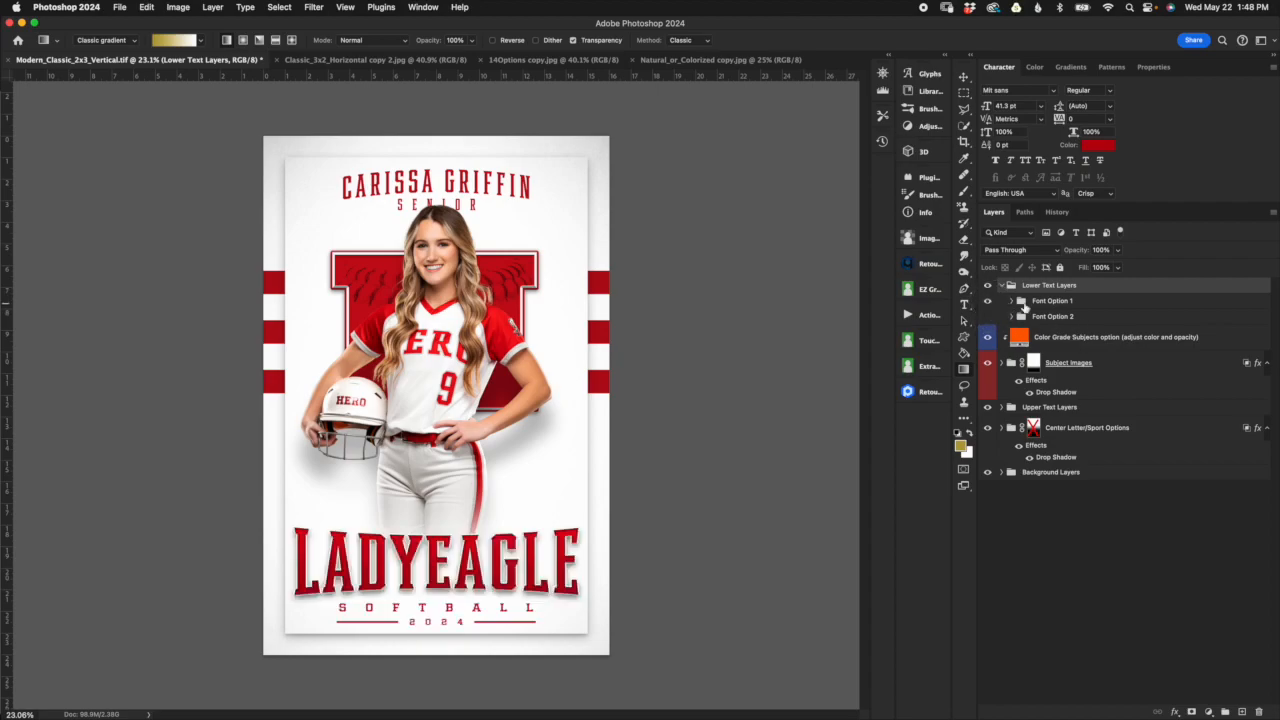
{"action": "left_click", "coordinate": [1012, 302]}
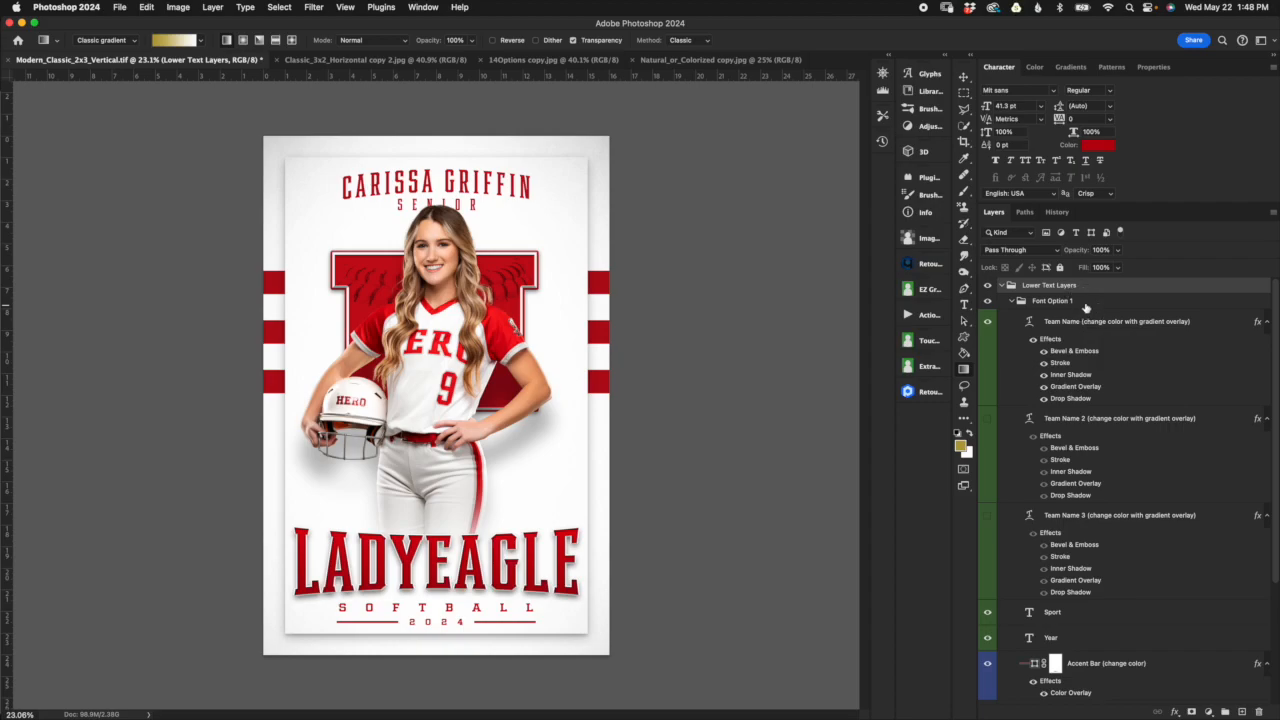
{"action": "left_click", "coordinate": [1085, 303]}
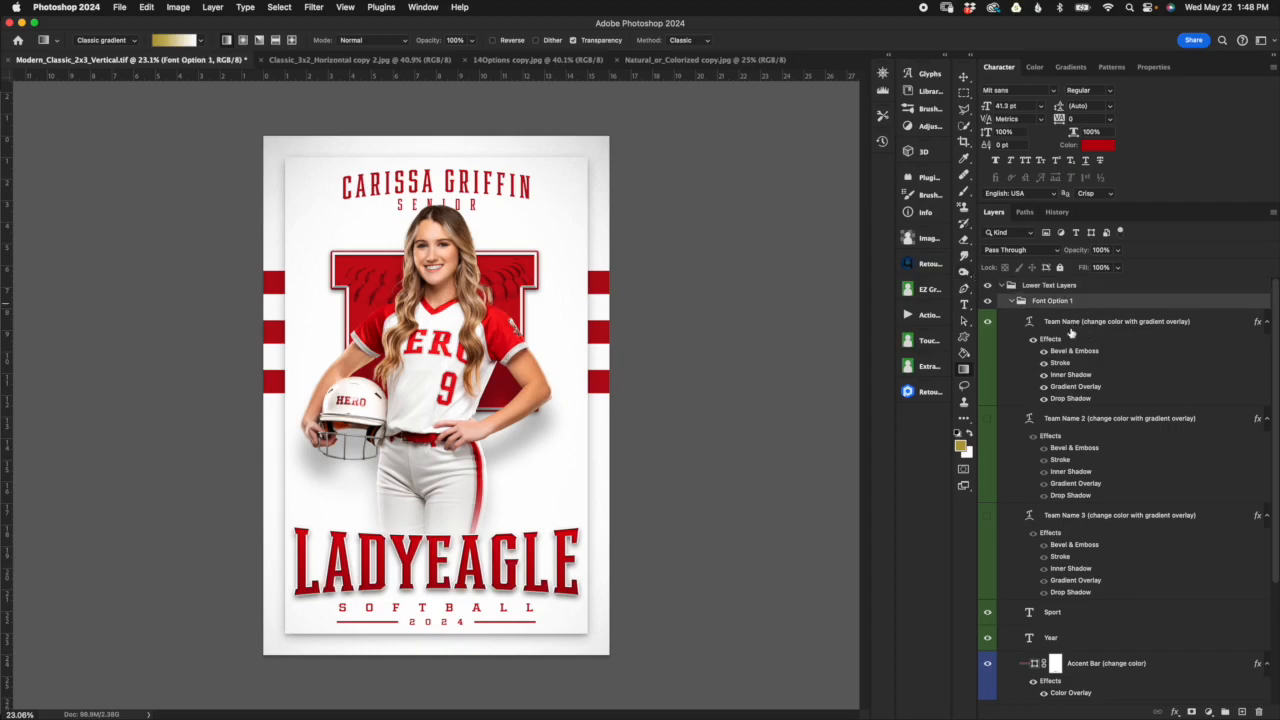
Step: Try a Bend of -7 % in the Bulge text warp of the first Team Name layer, then cancel the warp change
{"action": "left_click", "coordinate": [1128, 326]}
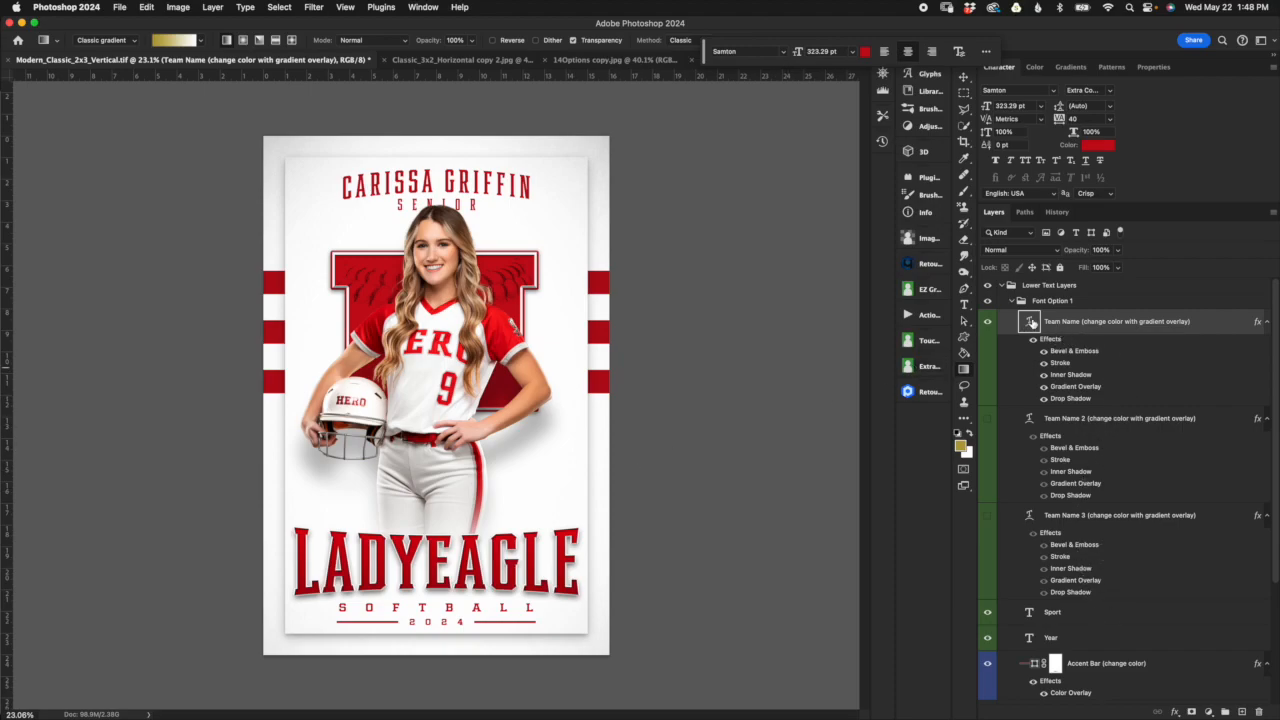
{"action": "double_click", "coordinate": [1030, 323]}
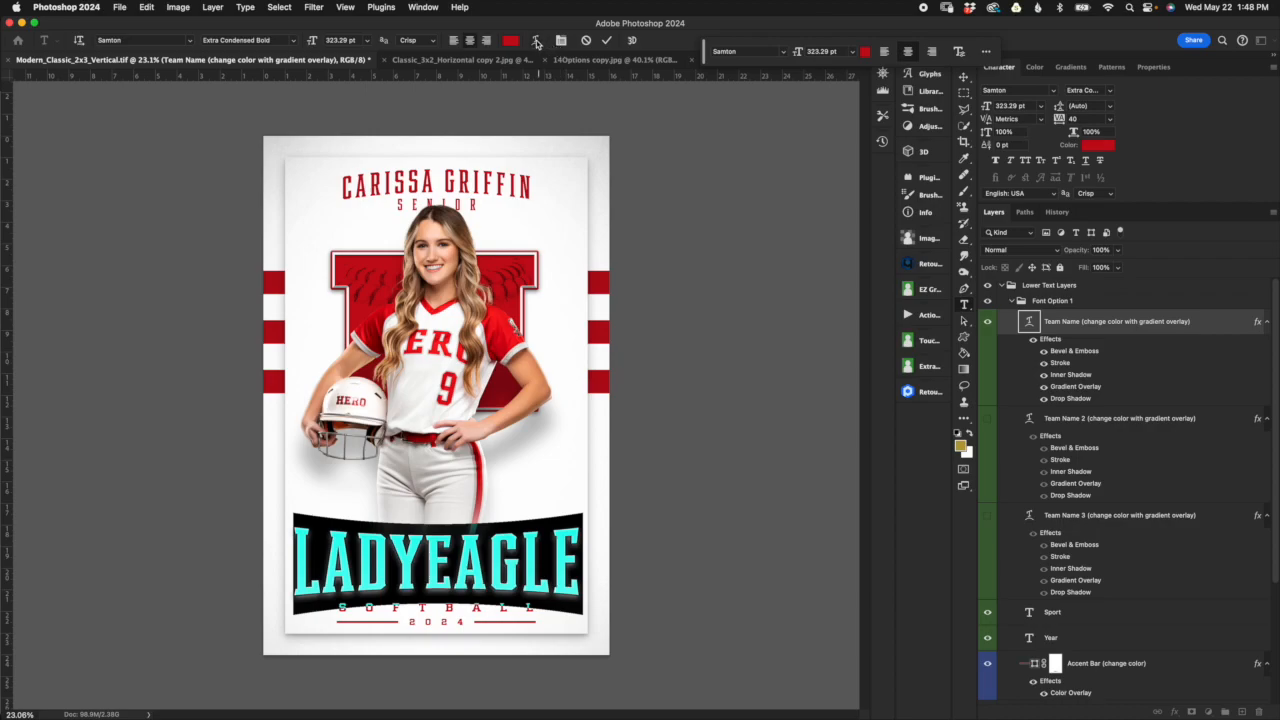
{"action": "left_click", "coordinate": [536, 41]}
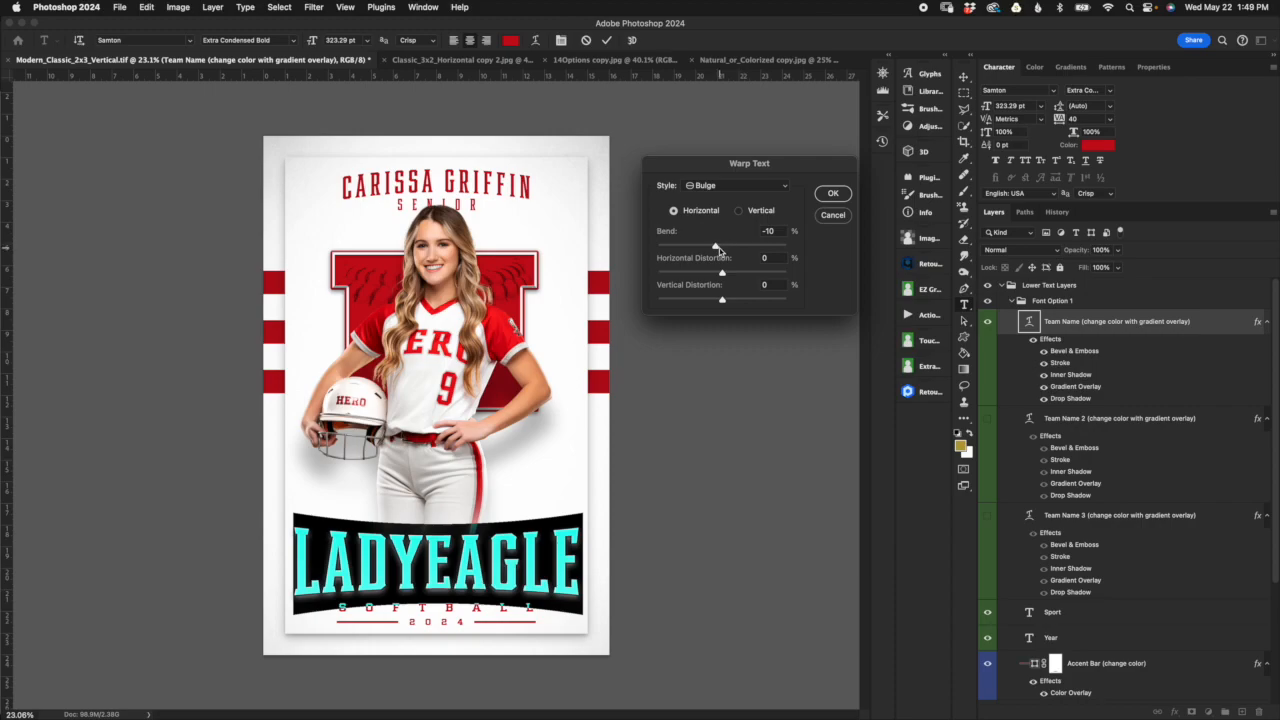
{"action": "left_click_drag", "start_coordinate": [716, 248], "coordinate": [717, 247]}
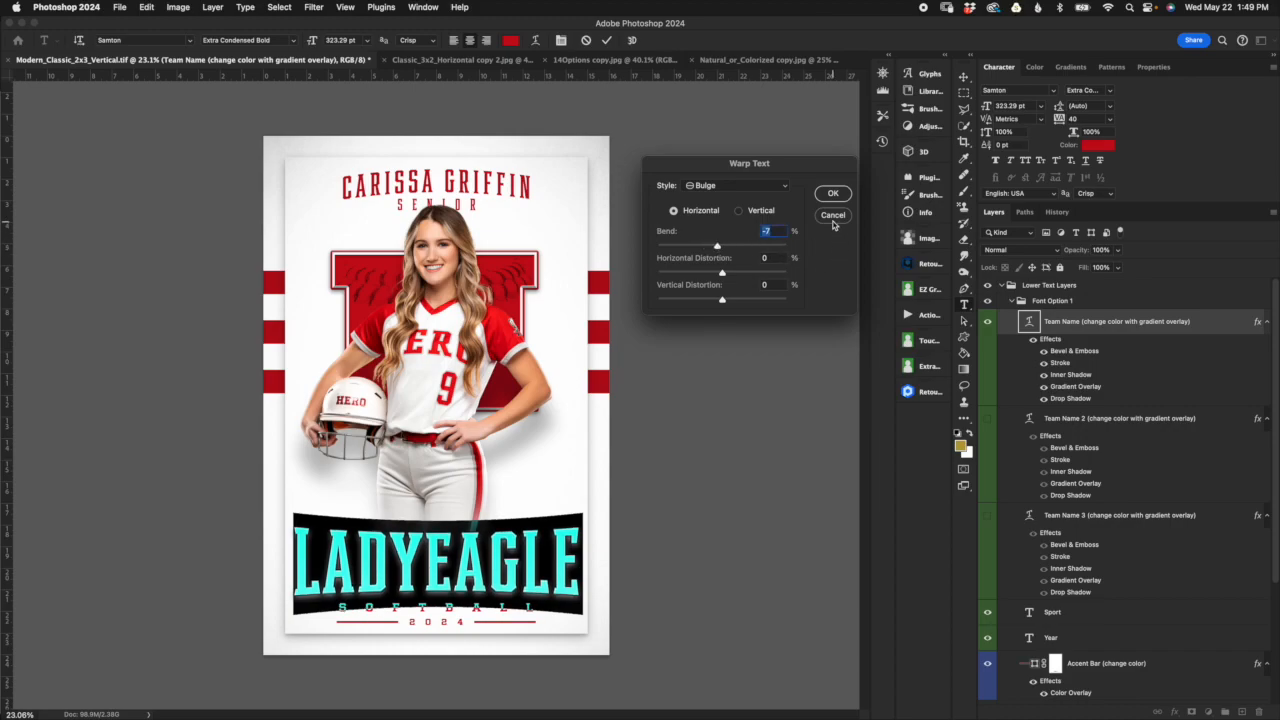
{"action": "left_click", "coordinate": [834, 217]}
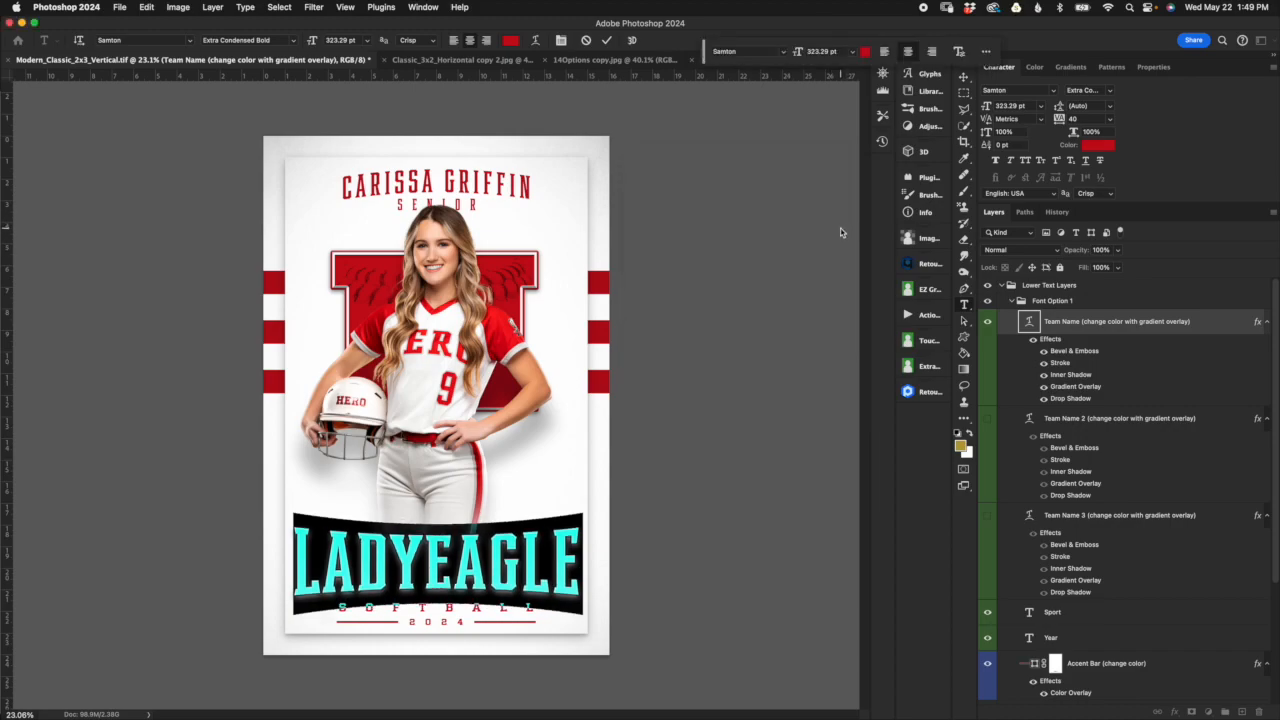
Step: Show Team Name 2 in place of the first Team Name layer and try adjusting the bend of its Arc Lower warp
{"action": "left_click", "coordinate": [988, 325]}
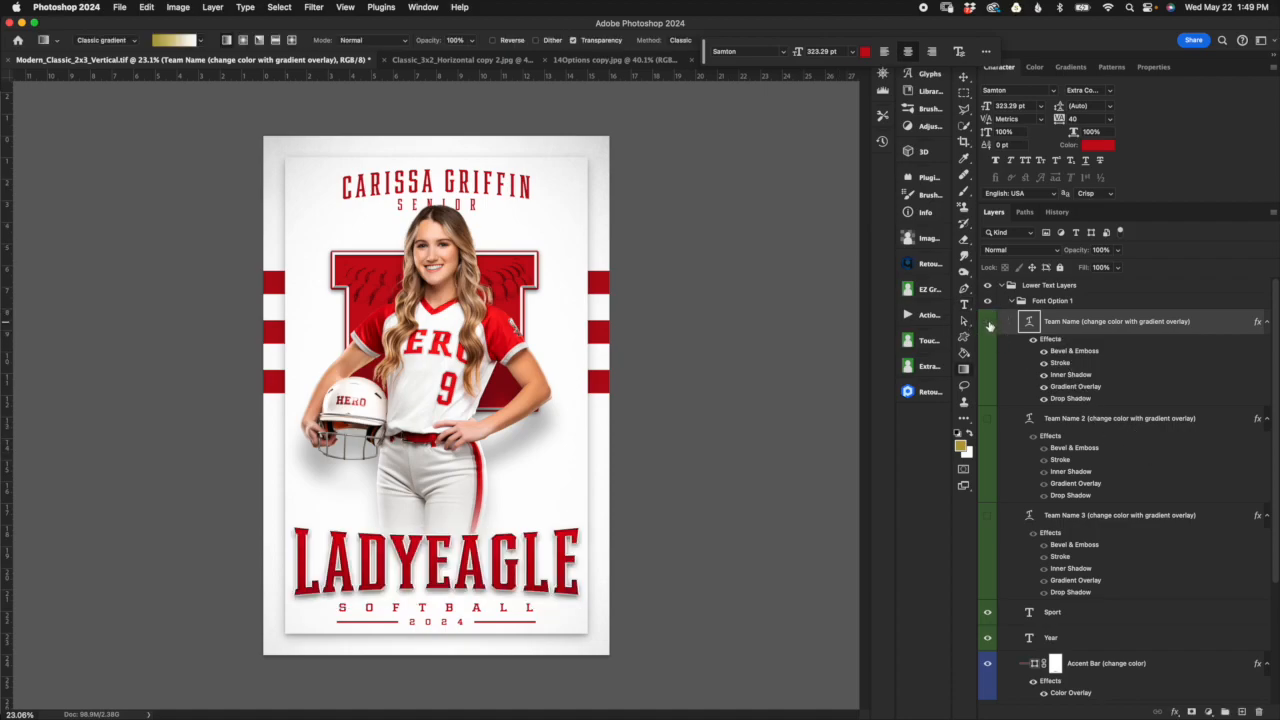
{"action": "left_click", "coordinate": [989, 420]}
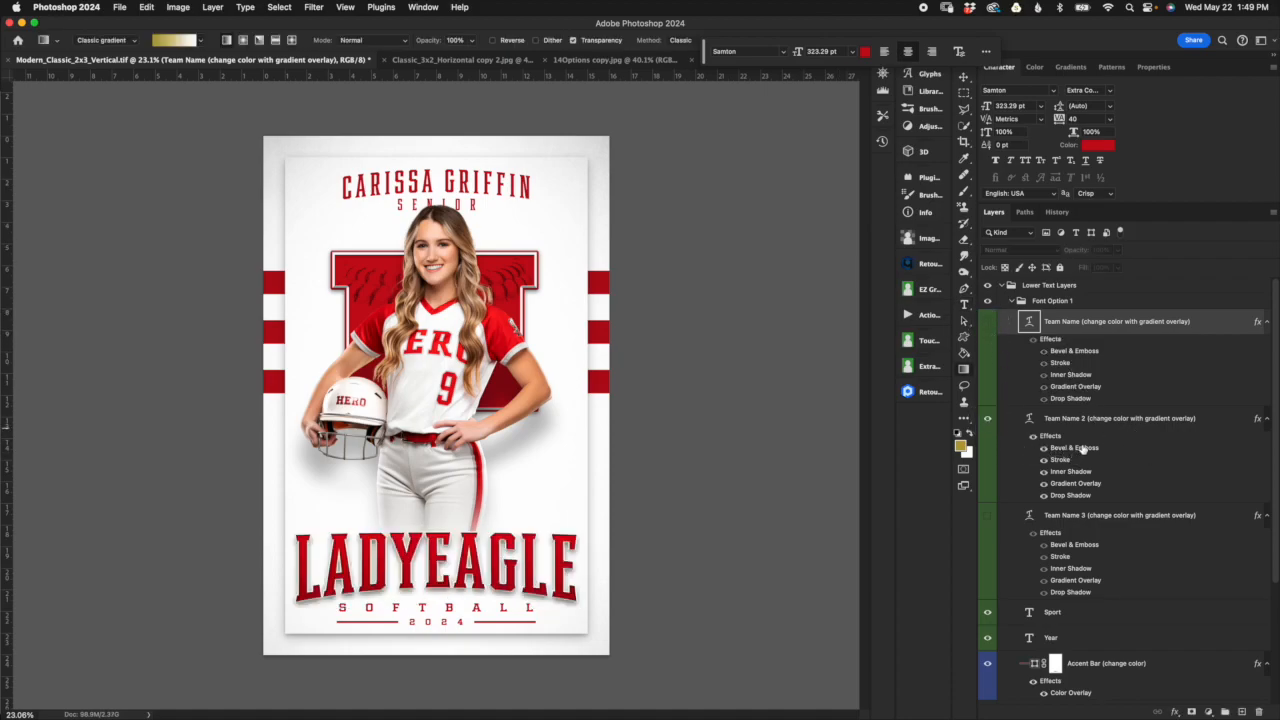
{"action": "double_click", "coordinate": [1028, 421]}
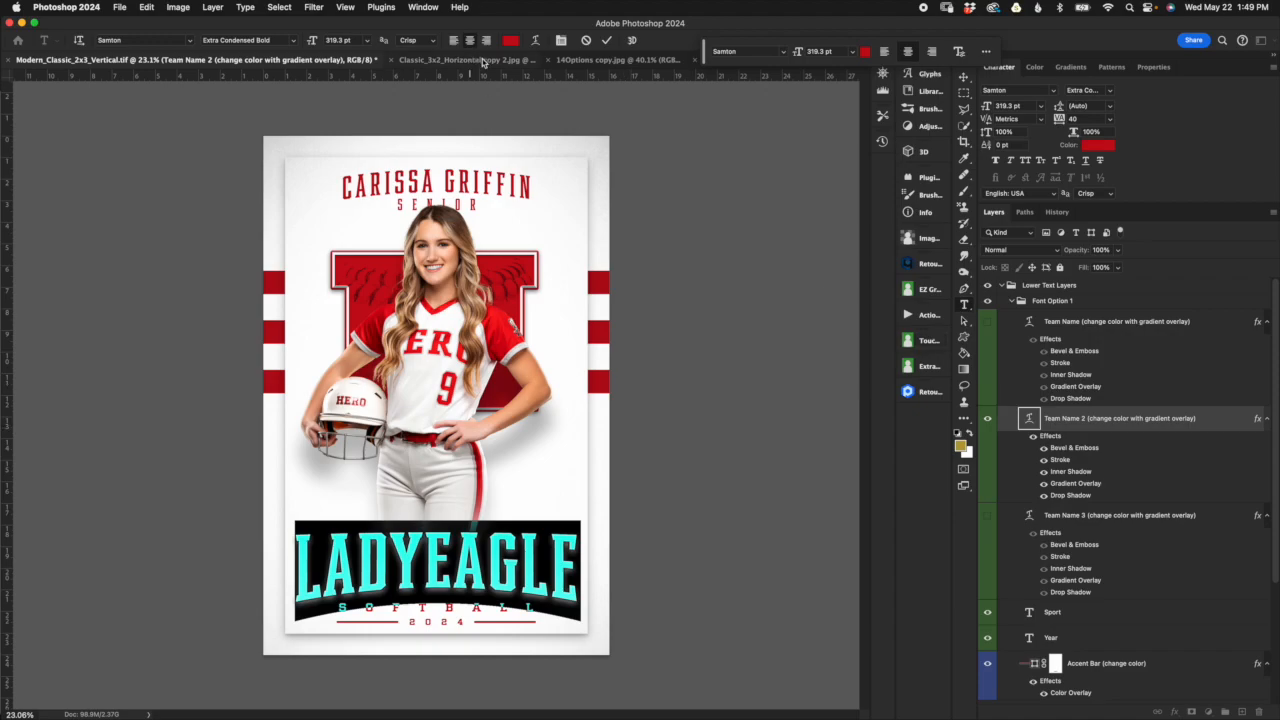
{"action": "left_click", "coordinate": [535, 41]}
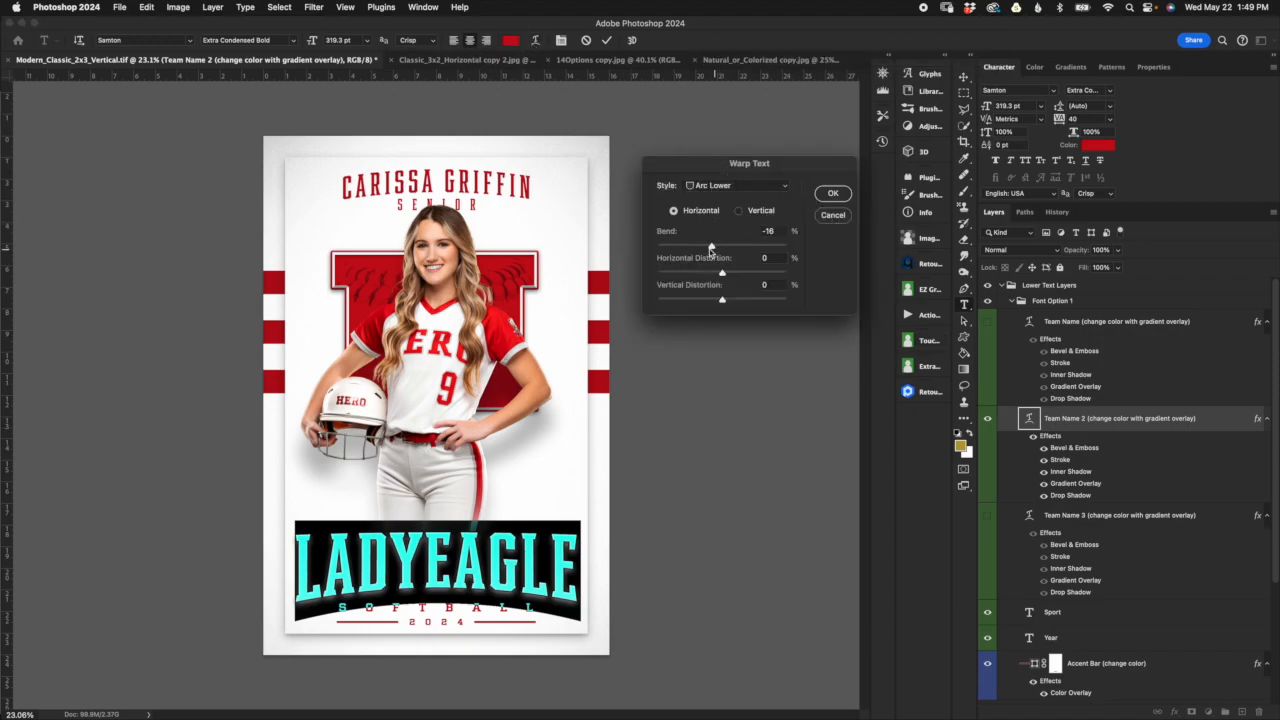
{"action": "left_click_drag", "start_coordinate": [712, 246], "coordinate": [711, 246]}
{"action": "key", "text": "Return"}
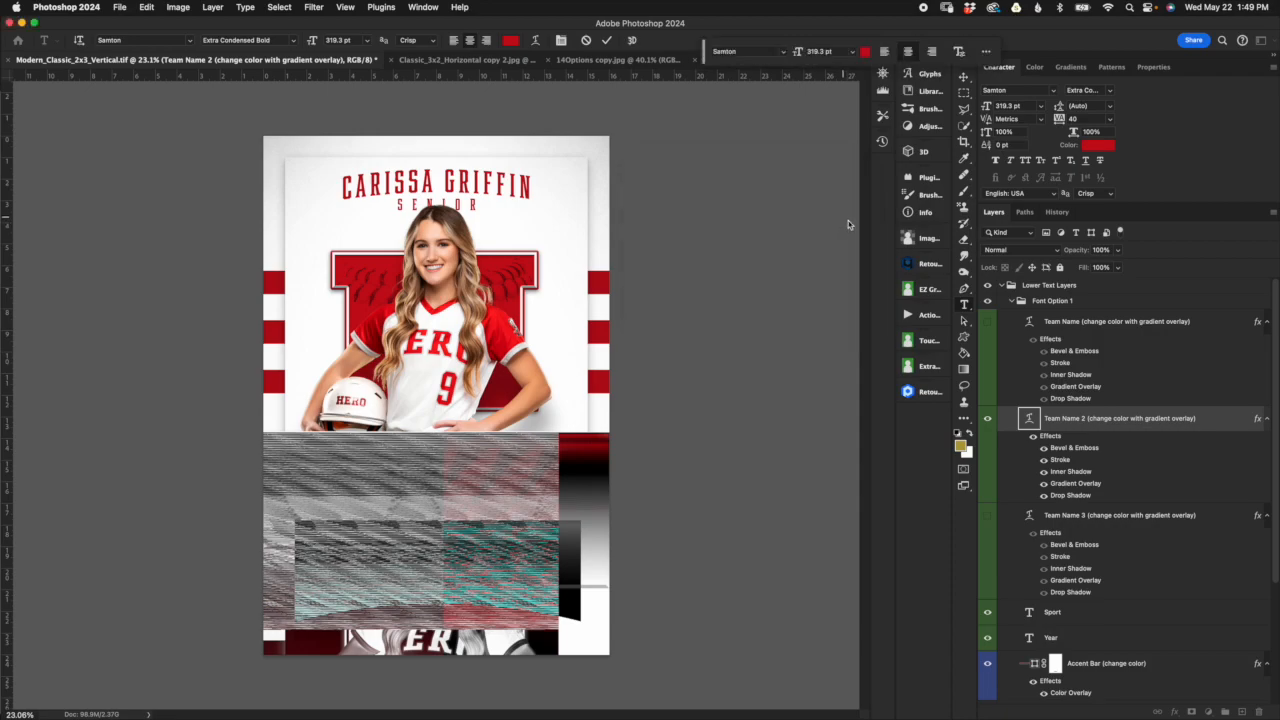
{"action": "left_click", "coordinate": [586, 44]}
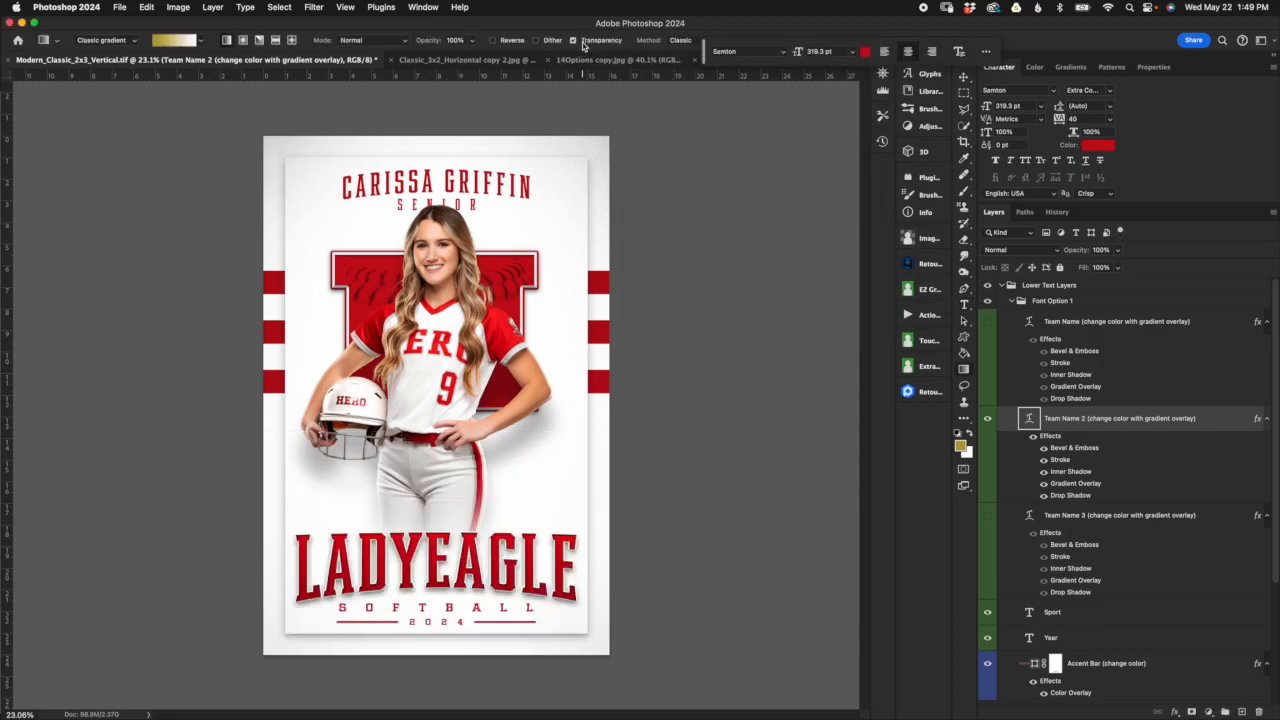
Step: Preview Team Name 3 in place of Team Name 2, then return to showing and selecting the first Team Name layer
{"action": "left_click", "coordinate": [988, 419]}
{"action": "left_click", "coordinate": [988, 516]}
{"action": "left_click", "coordinate": [1106, 520]}
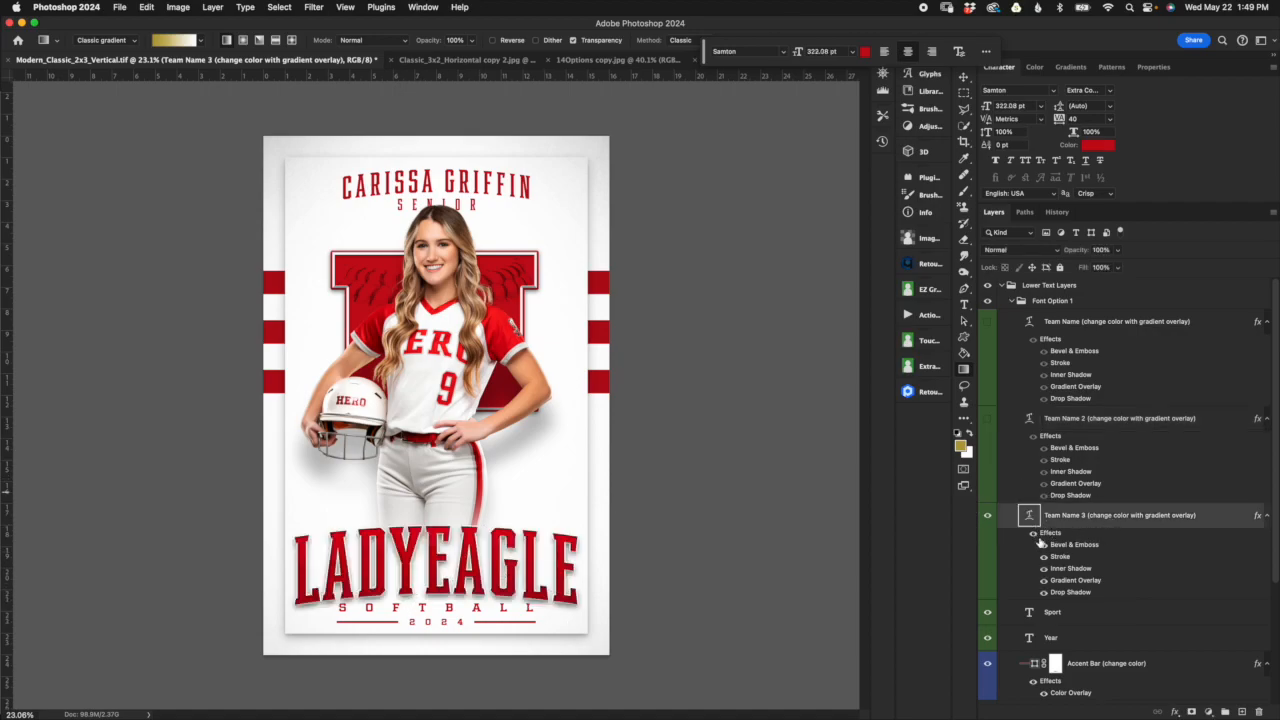
{"action": "left_click", "coordinate": [988, 517]}
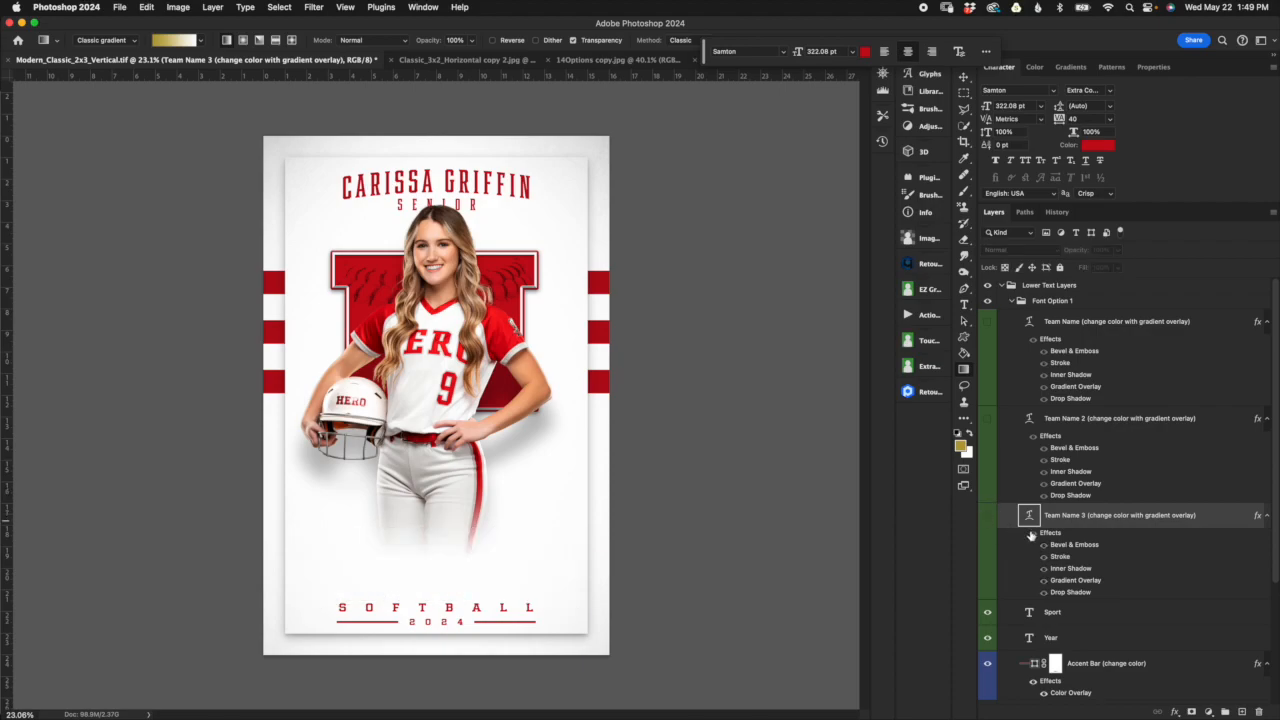
{"action": "left_click", "coordinate": [987, 321]}
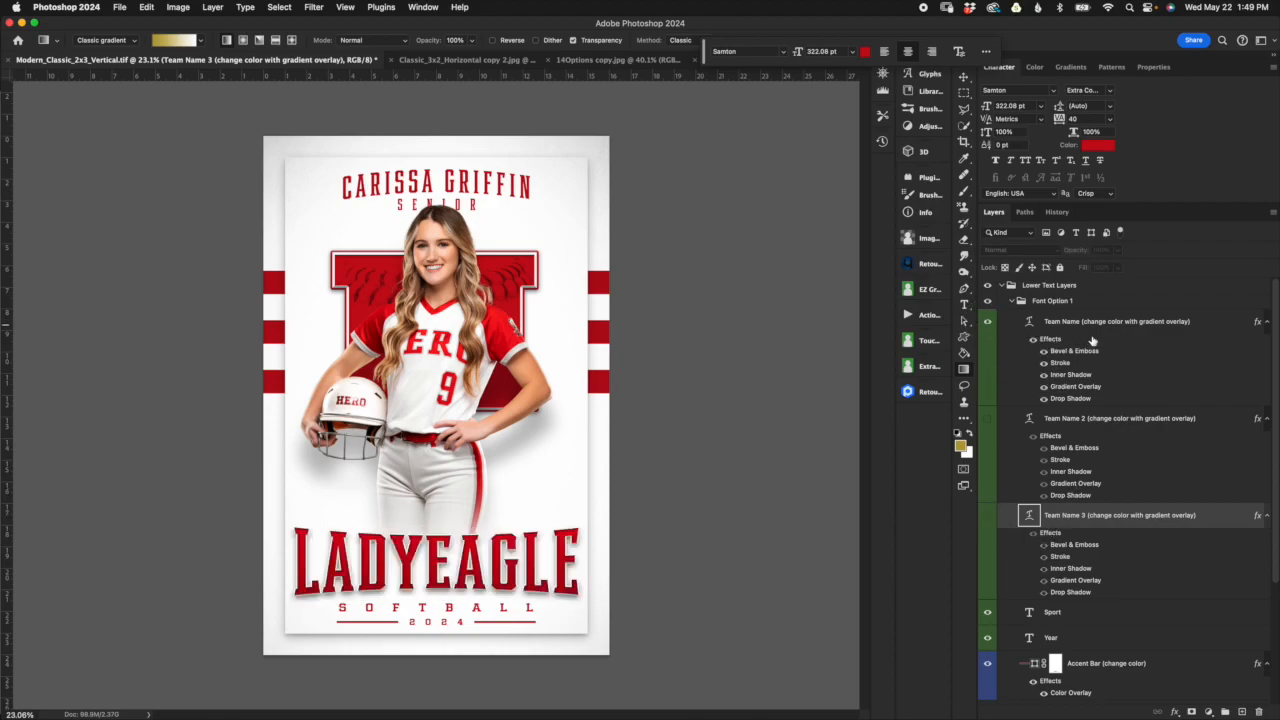
{"action": "left_click", "coordinate": [1075, 328]}
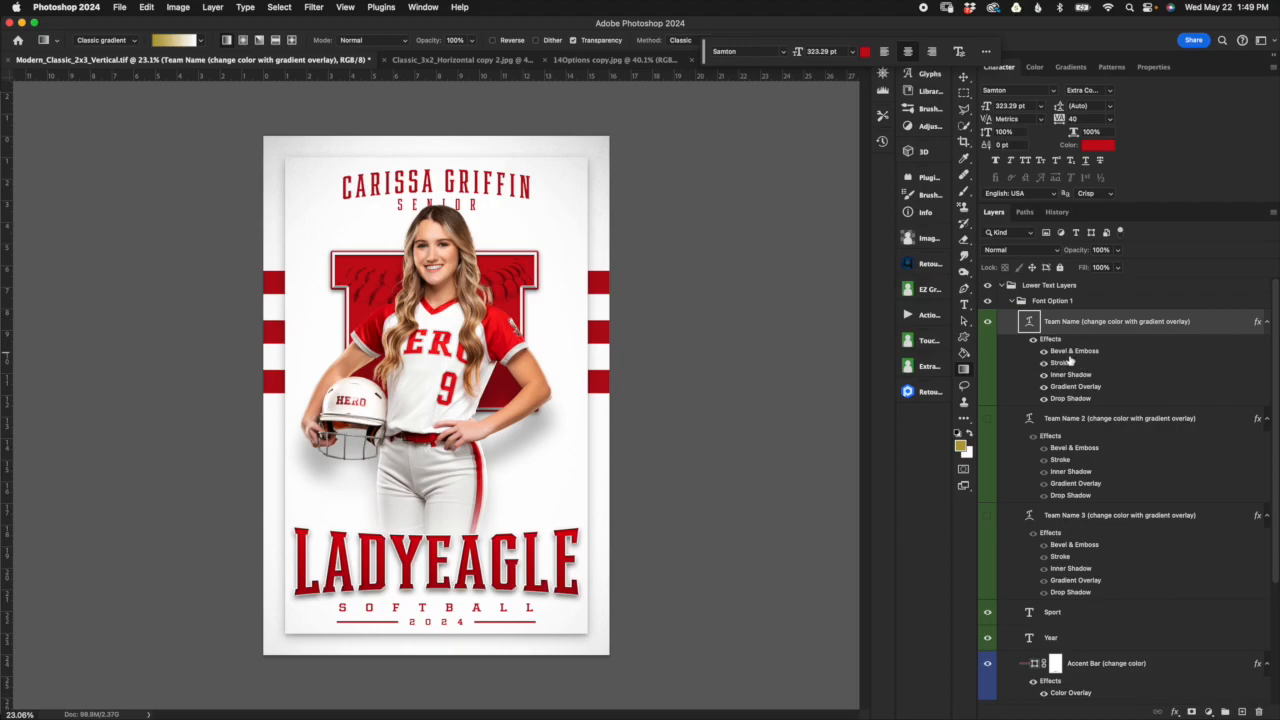
Step: Examine the team name lettering up close and its Bevel & Emboss settings, leaving them as they are
{"action": "scroll", "coordinate": [543, 554], "scroll_direction": "up", "scroll_amount": 5}
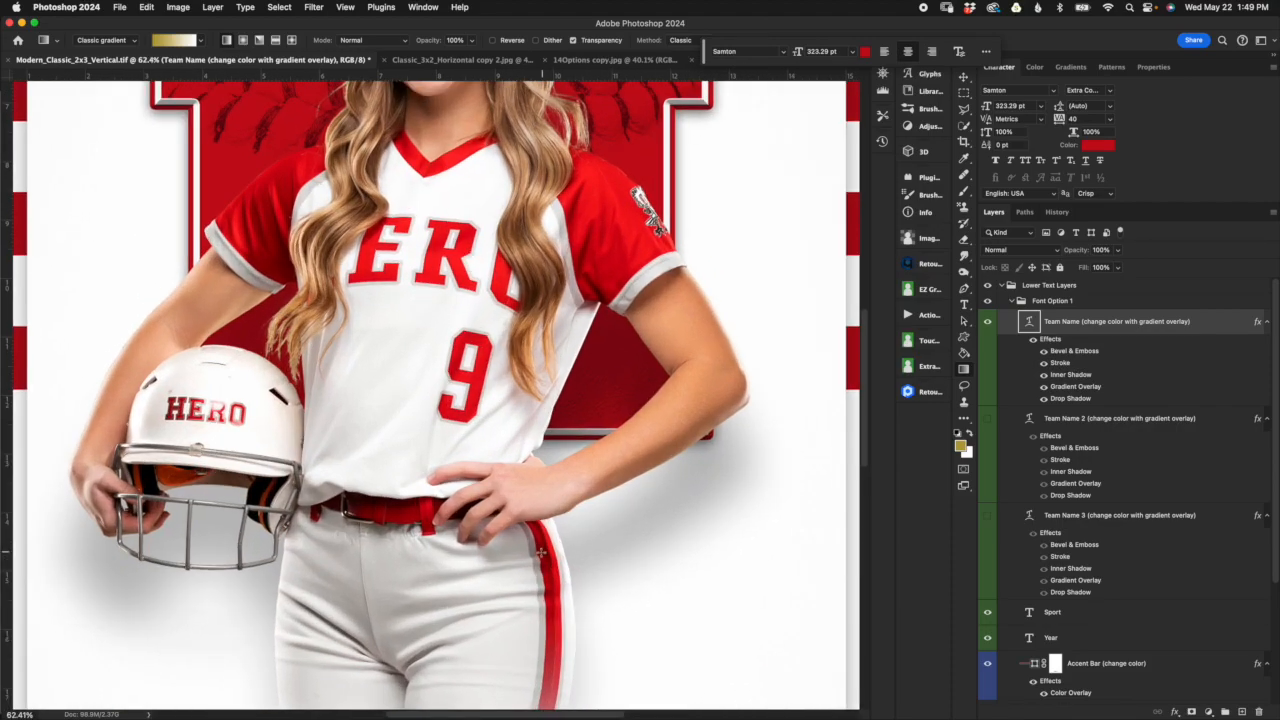
{"action": "scroll", "coordinate": [540, 552], "scroll_direction": "down", "scroll_amount": 5}
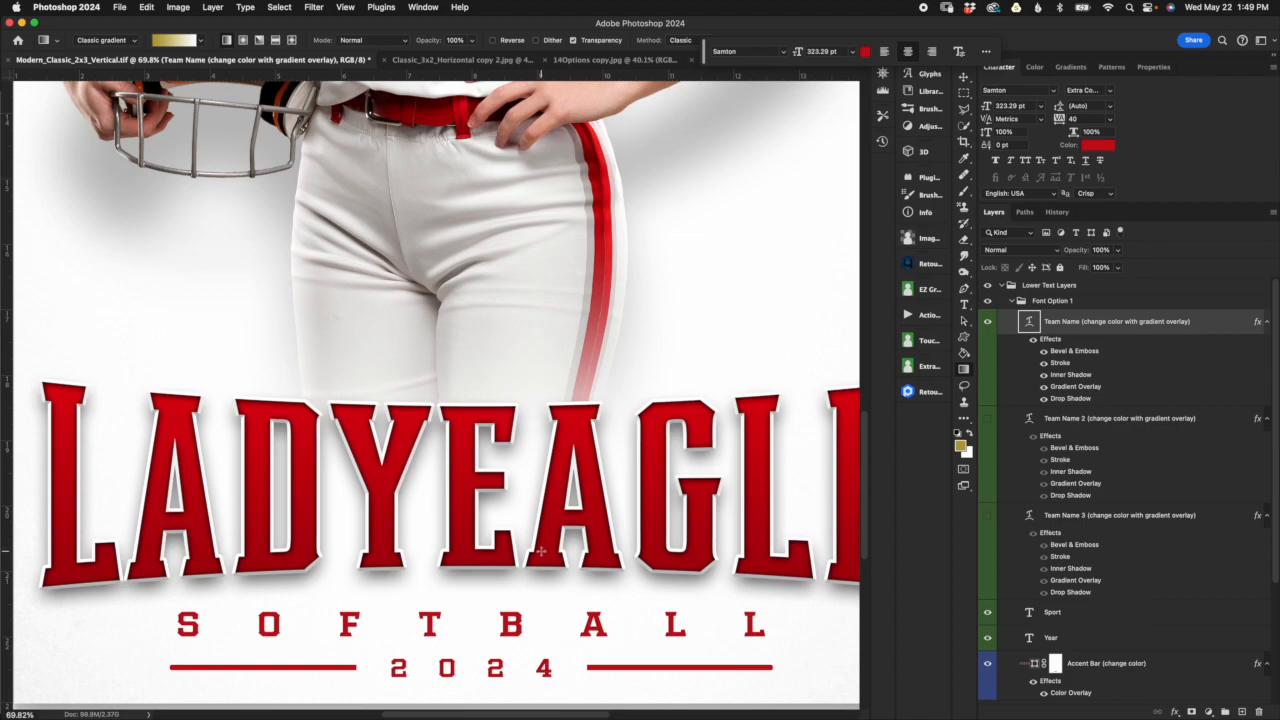
{"action": "scroll", "coordinate": [541, 550], "scroll_direction": "right", "scroll_amount": 2}
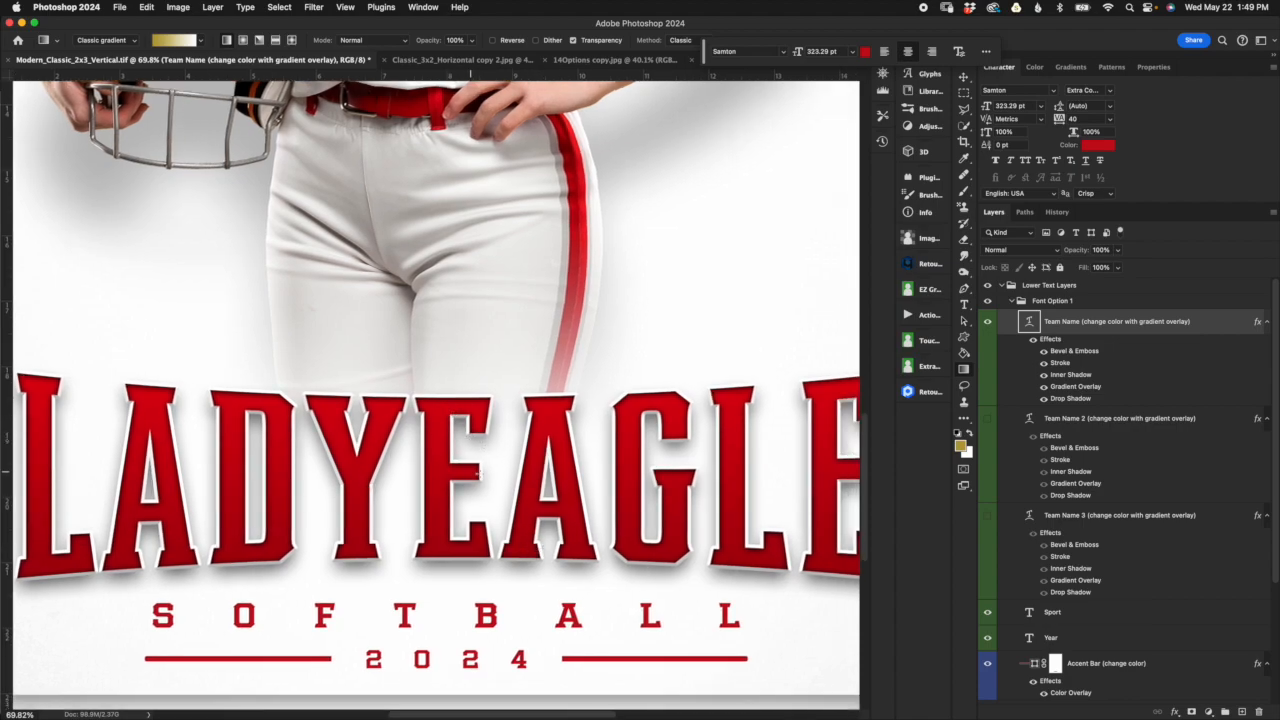
{"action": "double_click", "coordinate": [1084, 353]}
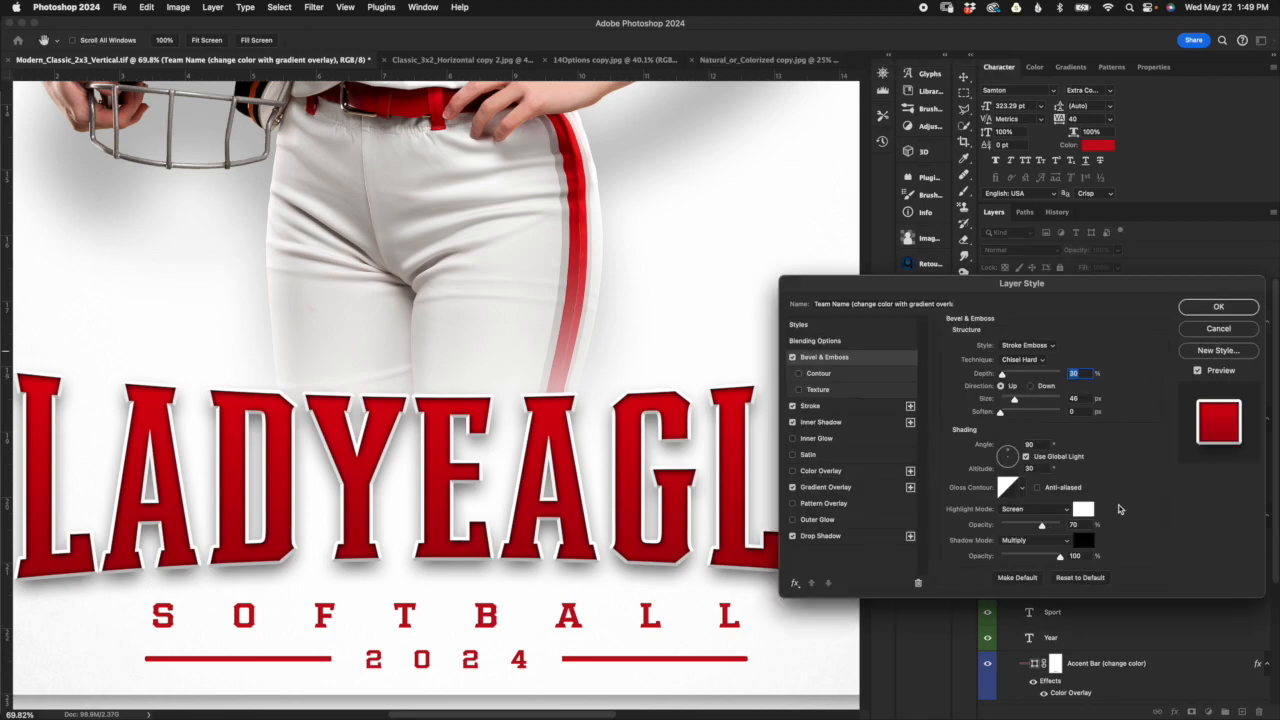
{"action": "left_click", "coordinate": [1217, 330]}
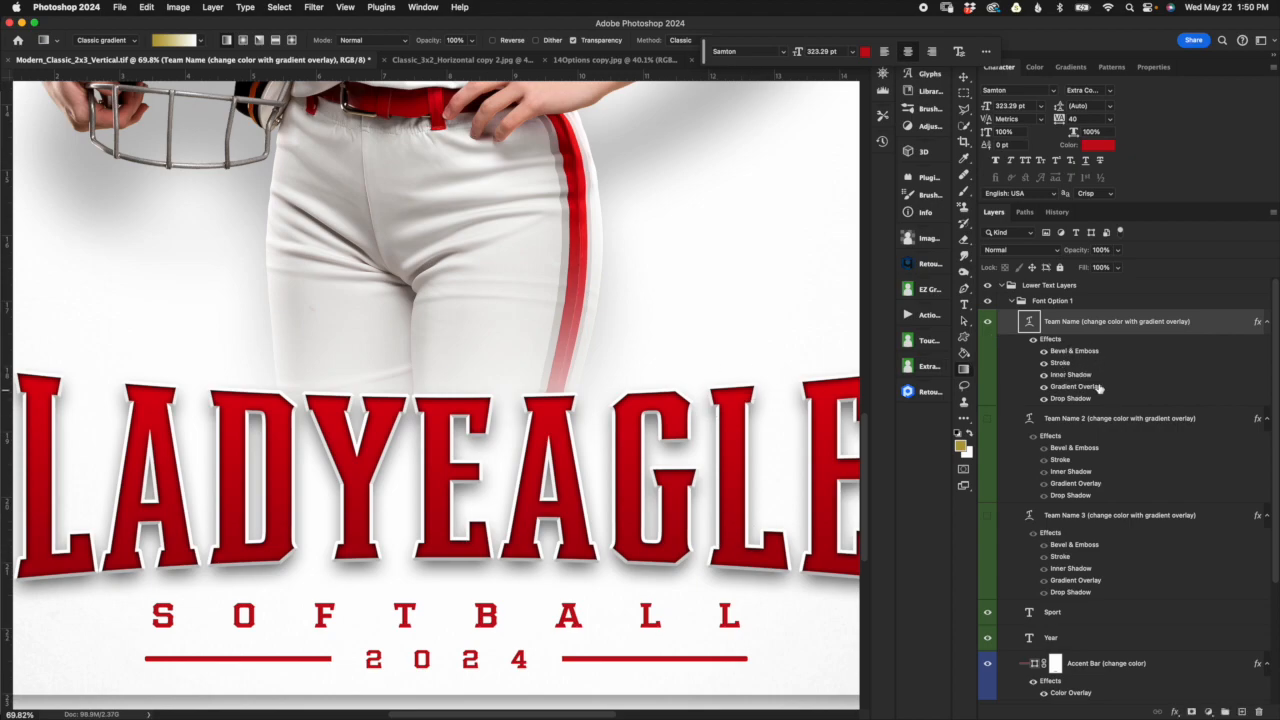
Step: Try black (000000) as the Stroke color of the Team Name layer, then cancel the color and the layer style
{"action": "double_click", "coordinate": [1063, 364]}
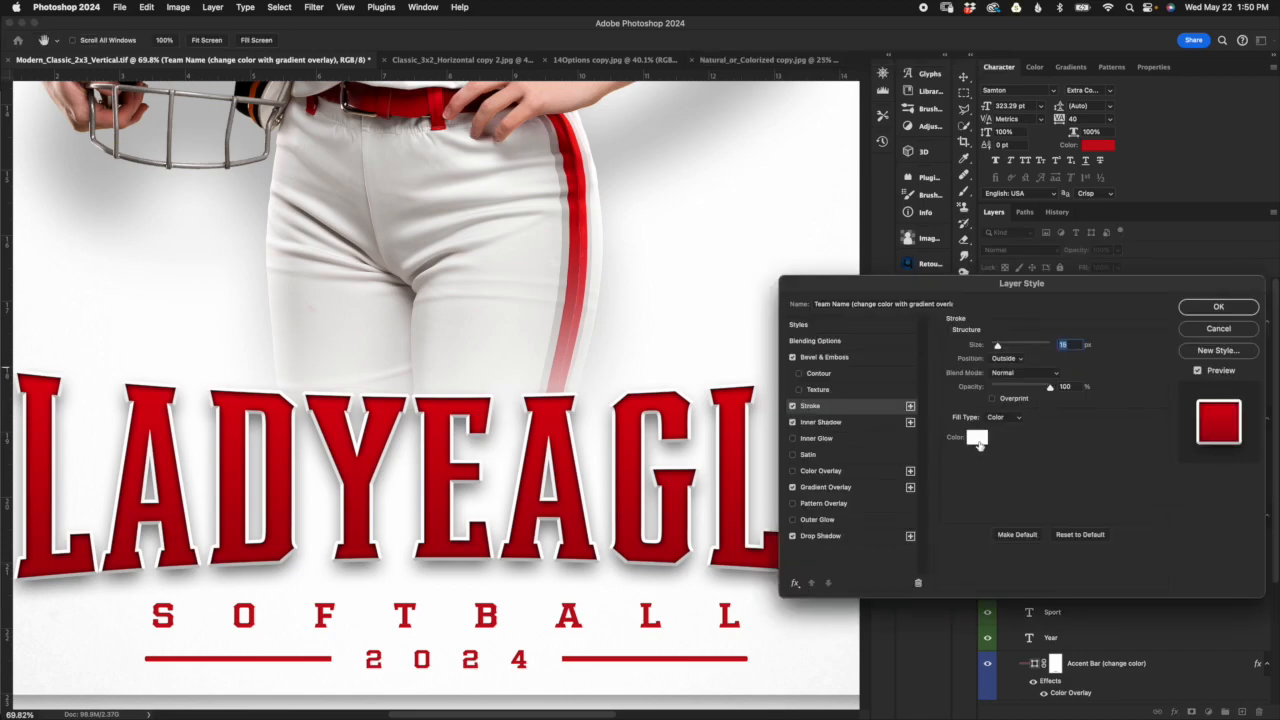
{"action": "left_click", "coordinate": [978, 439]}
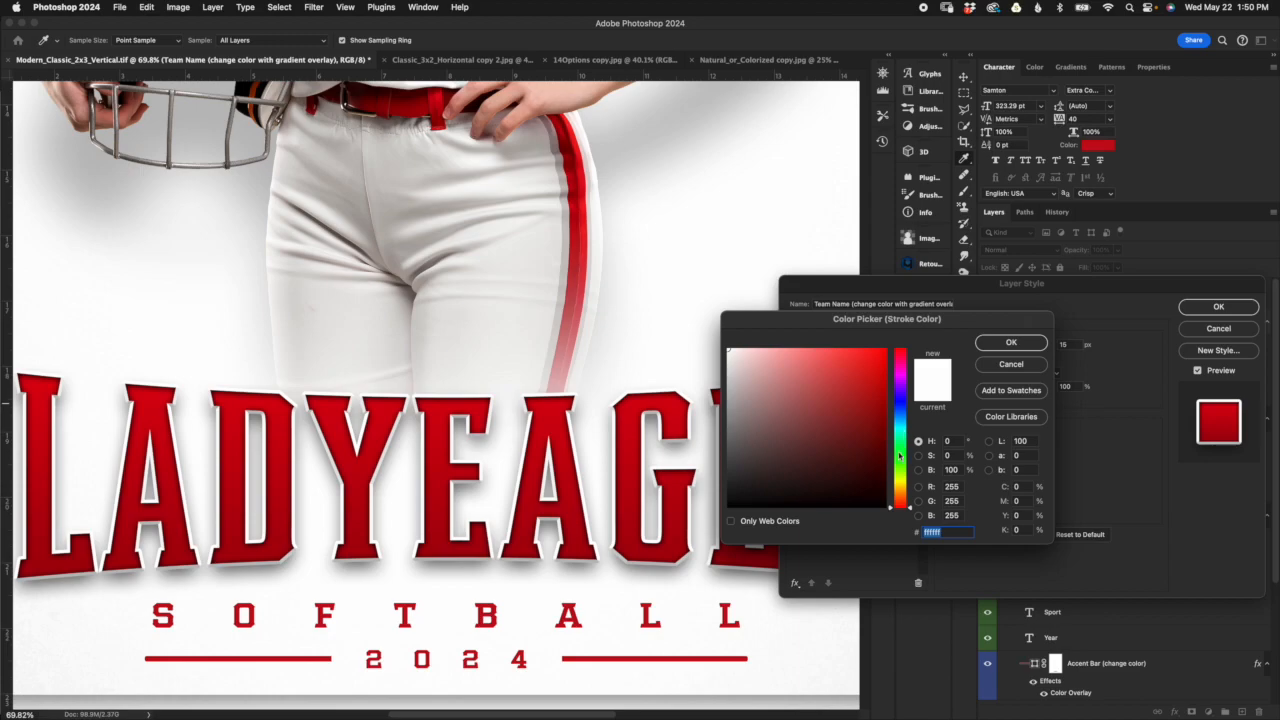
{"action": "left_click", "coordinate": [730, 505]}
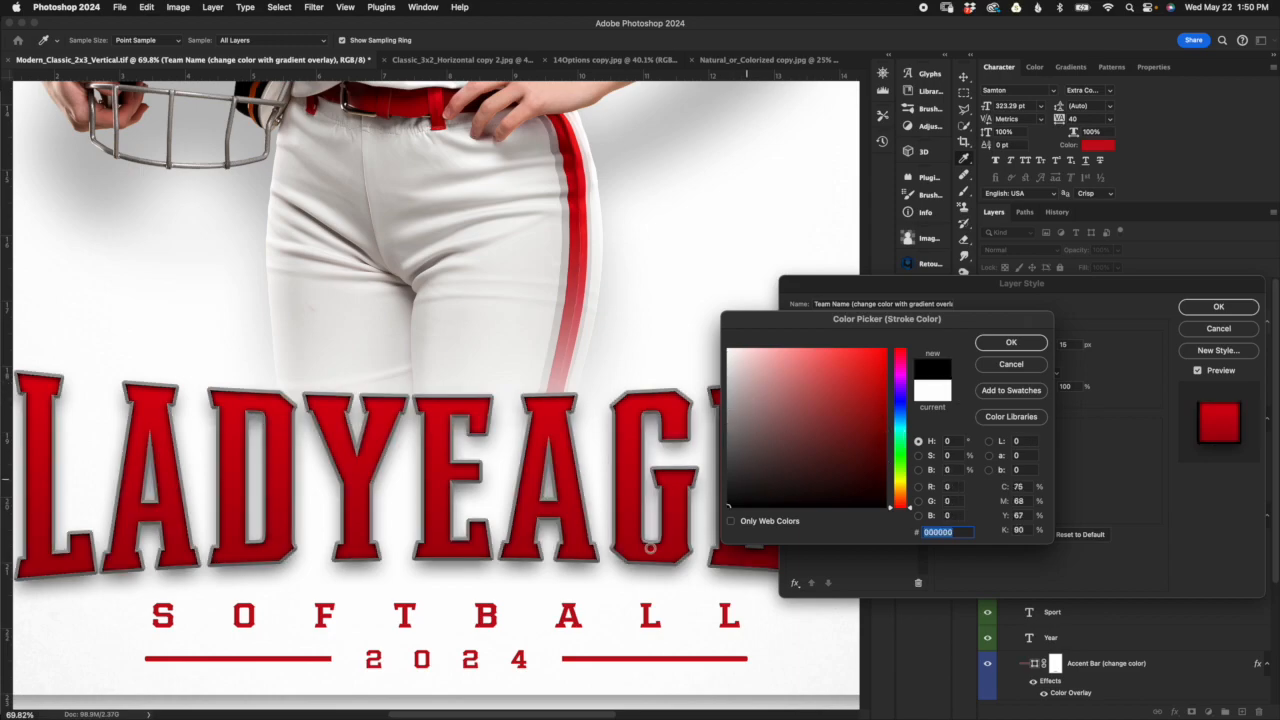
{"action": "left_click", "coordinate": [1038, 366]}
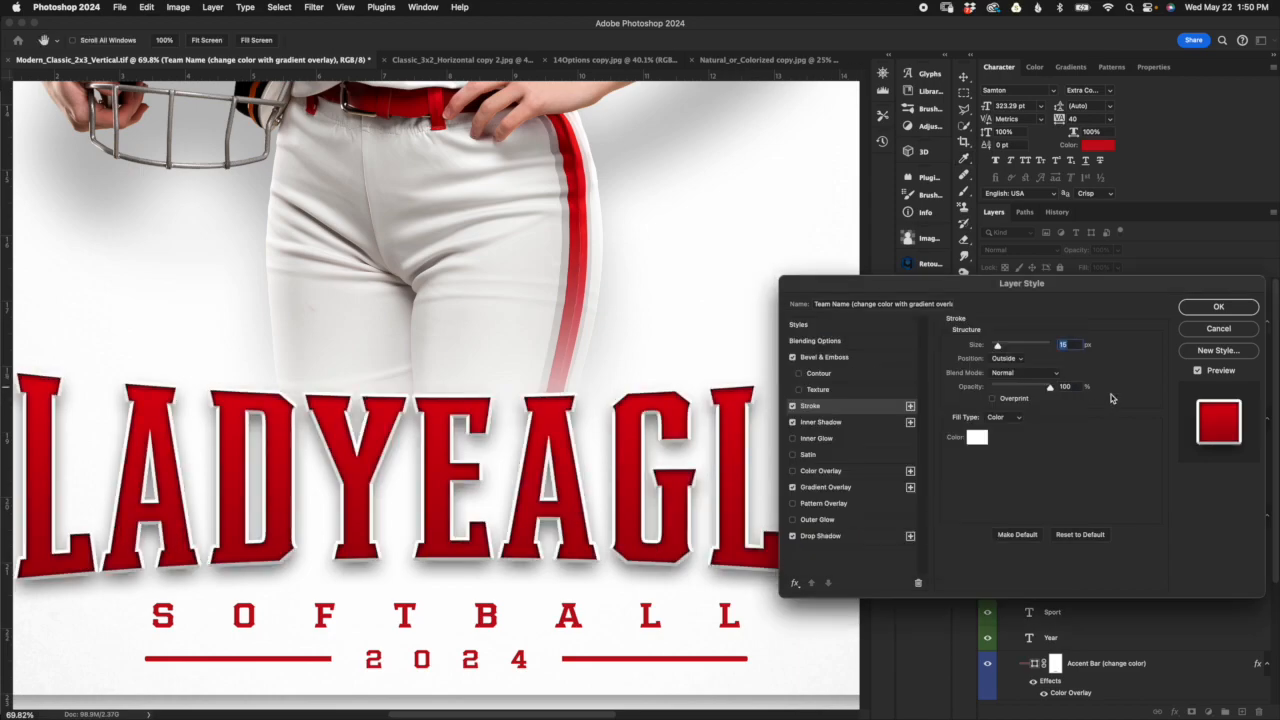
{"action": "left_click", "coordinate": [1220, 331]}
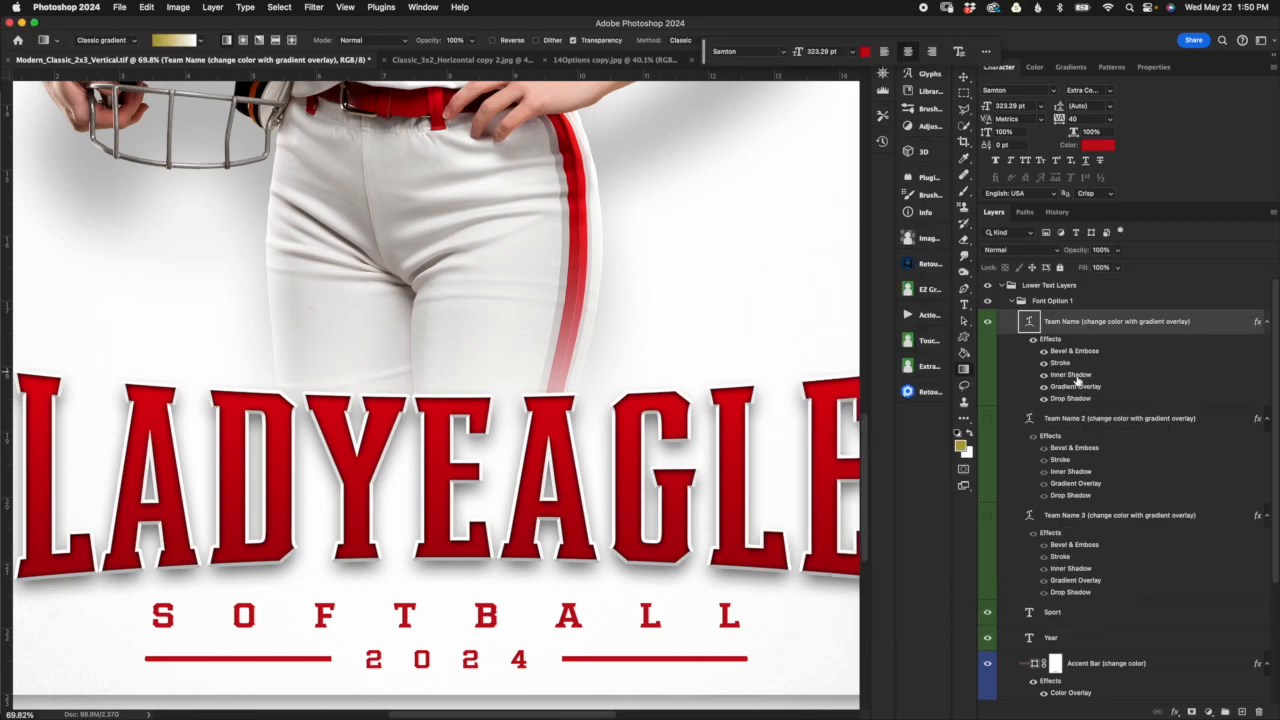
Step: Try an Inner Shadow distance of 26 px on the Team Name layer, then cancel the layer style
{"action": "double_click", "coordinate": [1073, 375]}
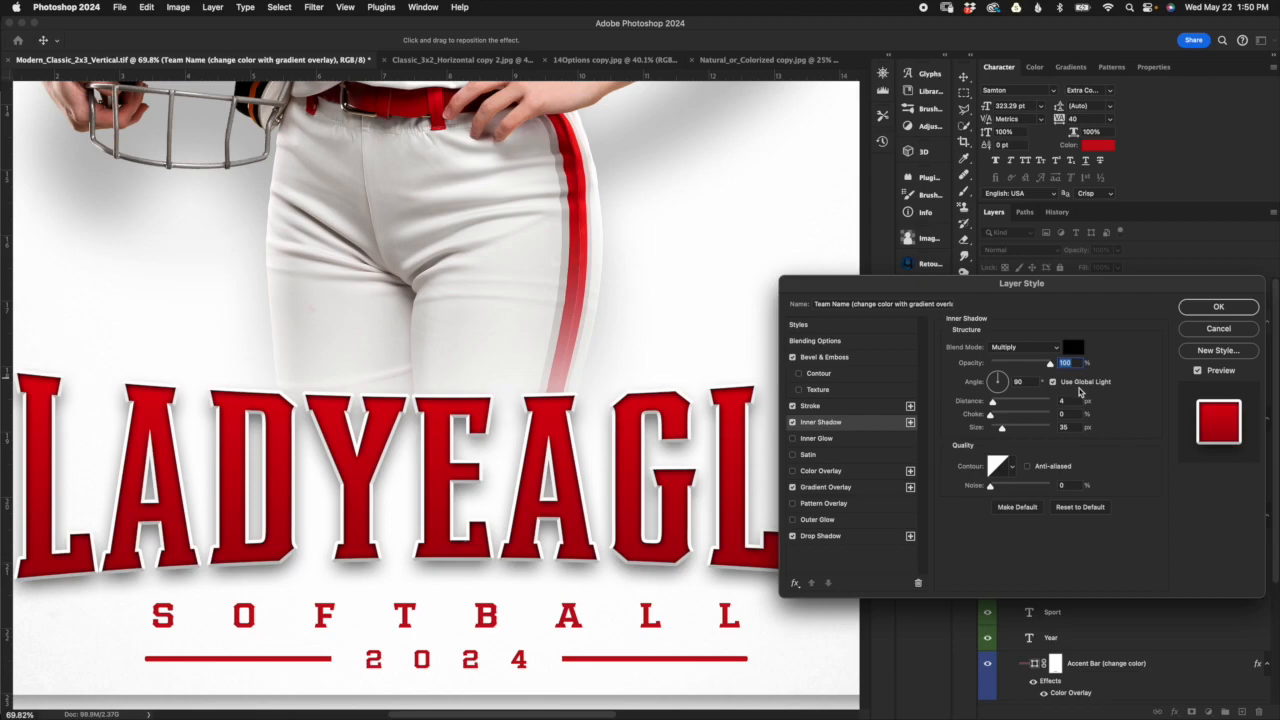
{"action": "left_click_drag", "start_coordinate": [1143, 286], "coordinate": [1145, 285]}
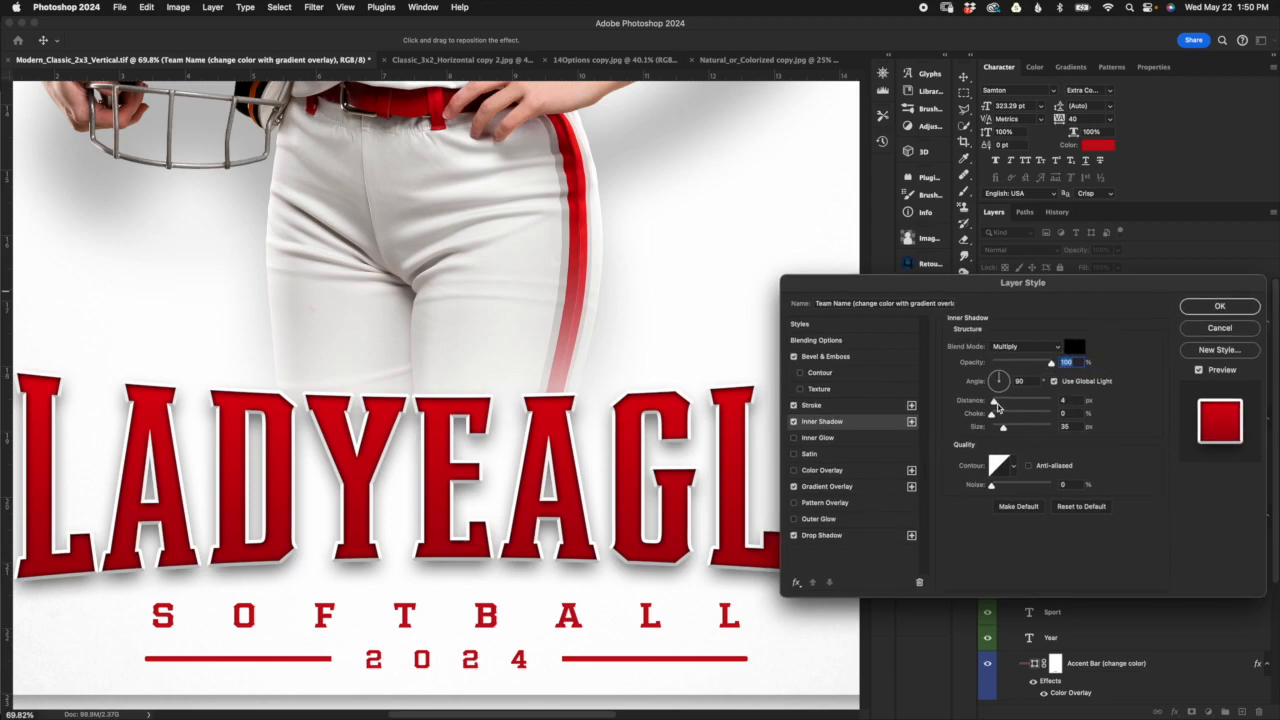
{"action": "left_click_drag", "start_coordinate": [1003, 427], "coordinate": [1007, 401]}
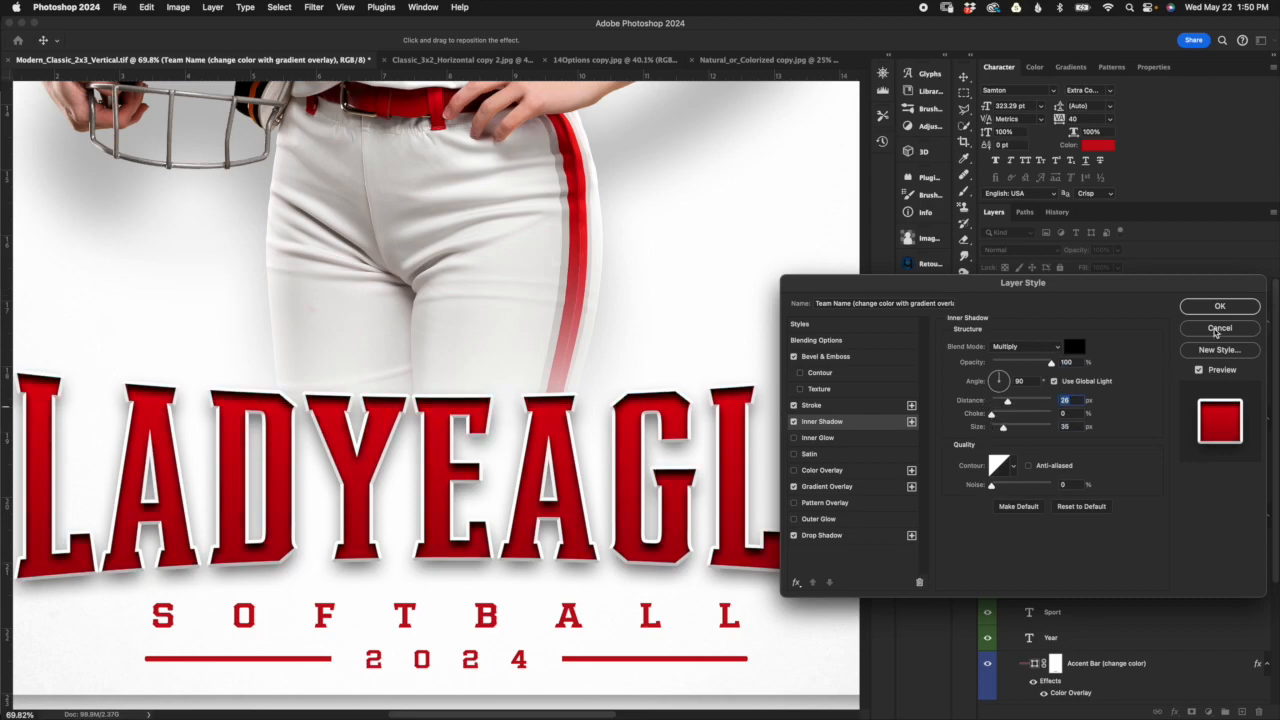
{"action": "left_click", "coordinate": [1218, 329]}
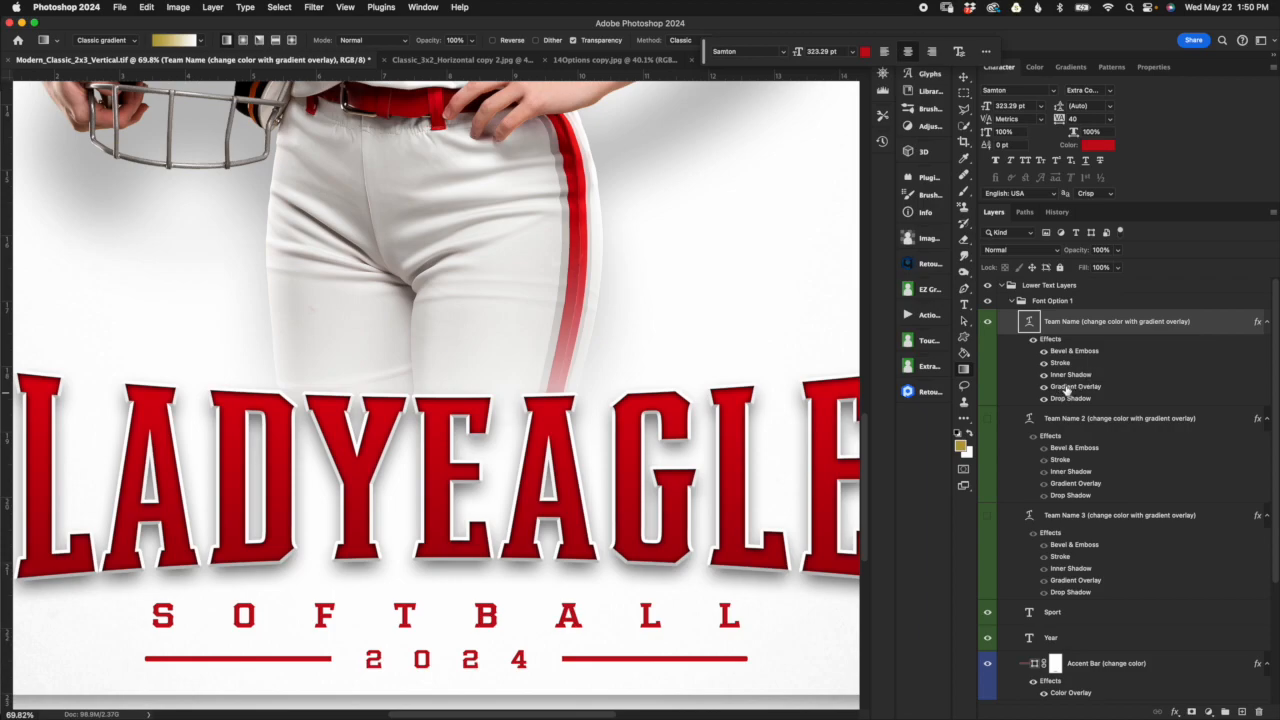
Step: Compare the Team Name layer with its Gradient Overlay off and on, then open the overlay's gradient for editing
{"action": "left_click", "coordinate": [1044, 387]}
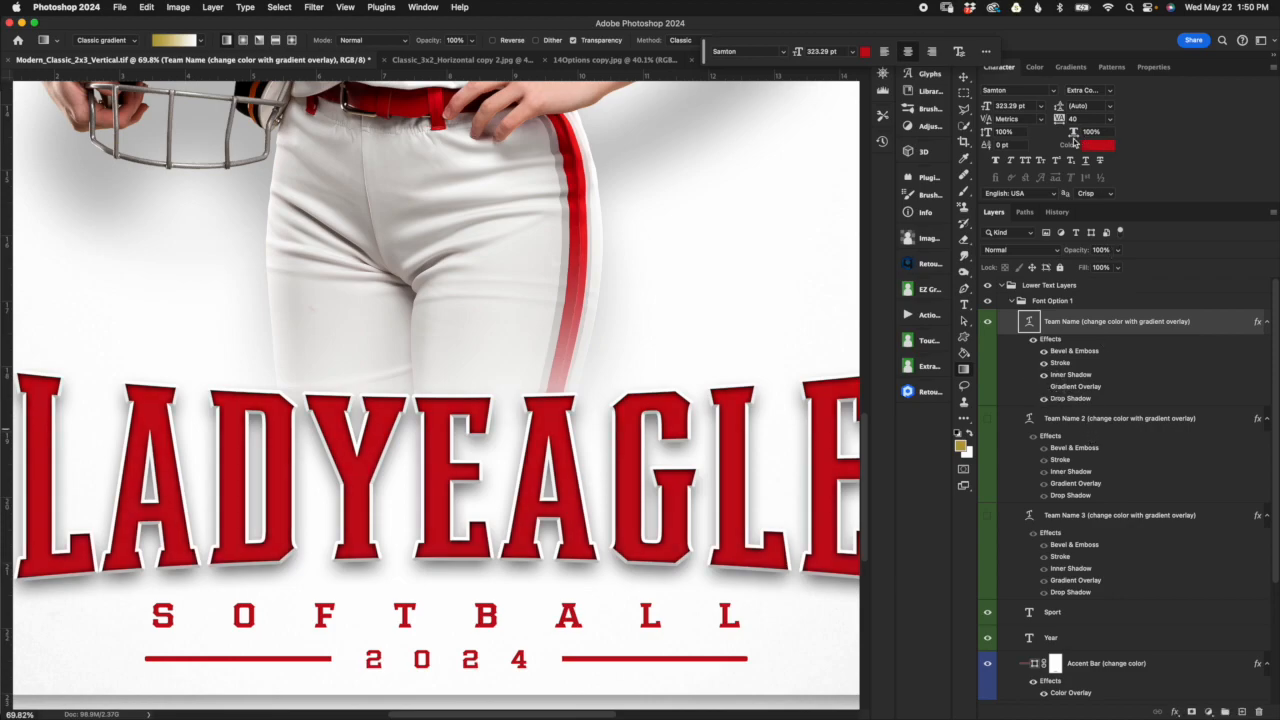
{"action": "left_click", "coordinate": [1044, 387]}
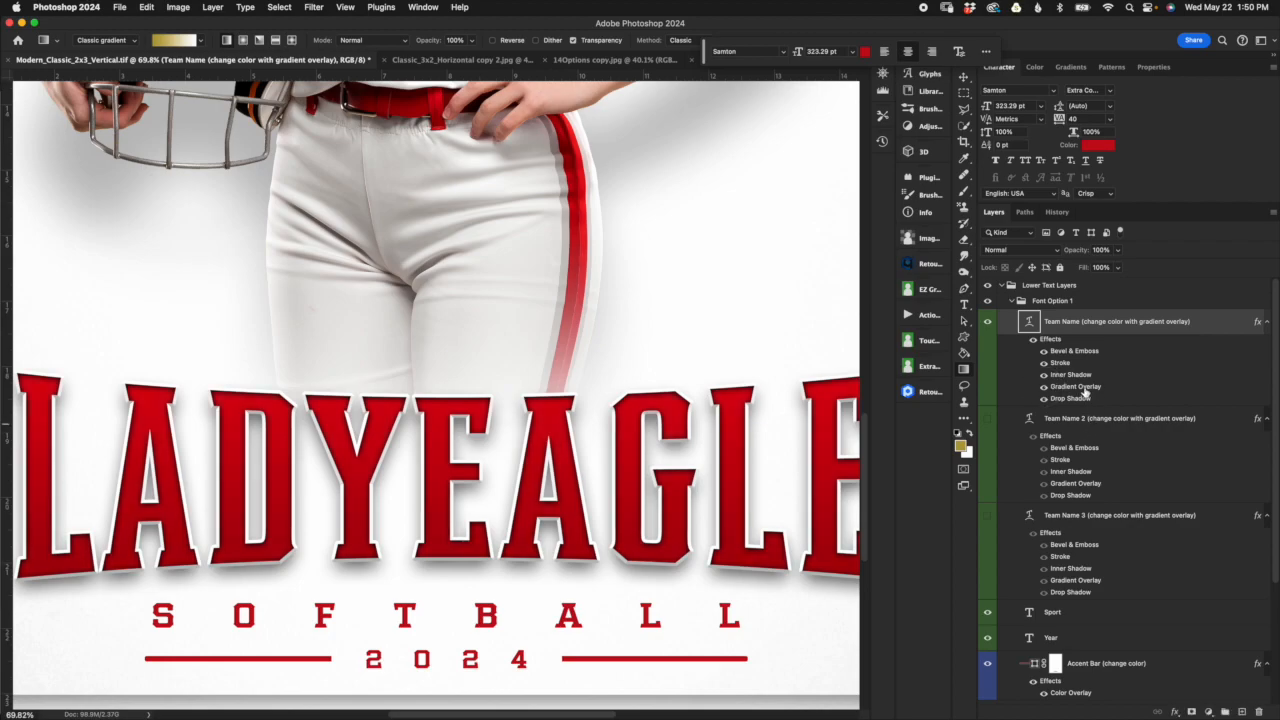
{"action": "double_click", "coordinate": [1078, 387]}
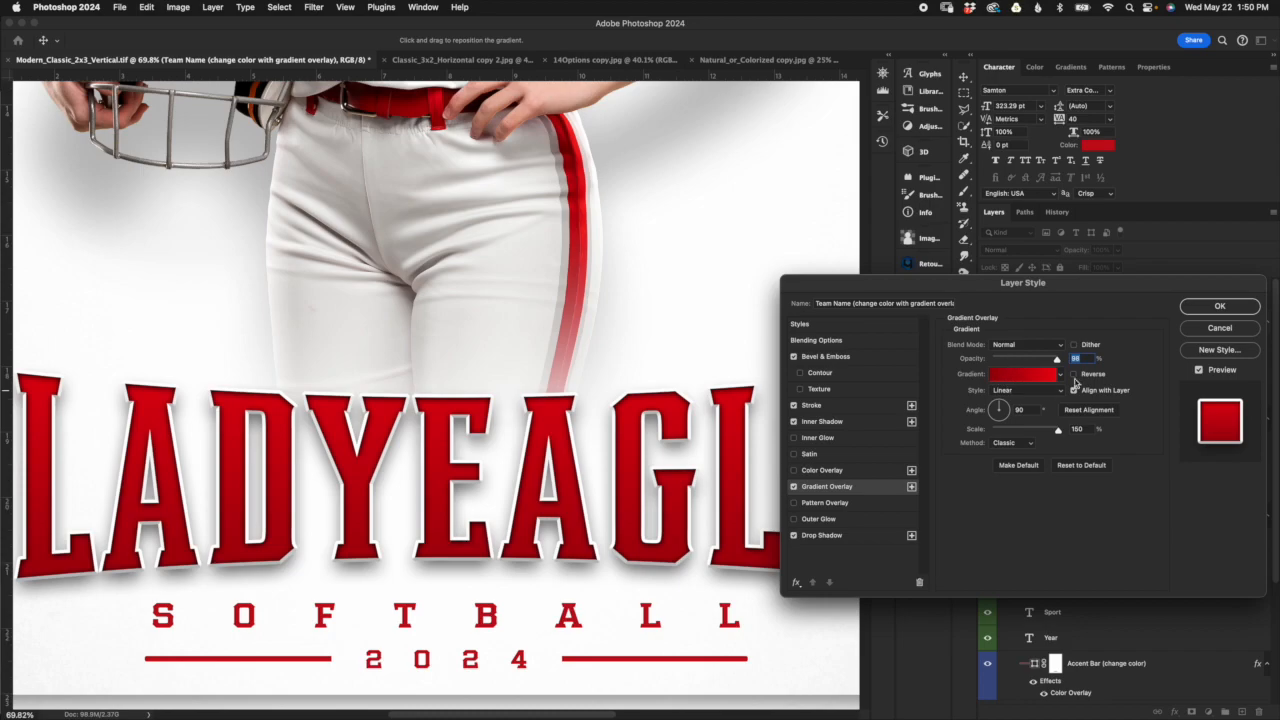
{"action": "left_click", "coordinate": [1046, 378]}
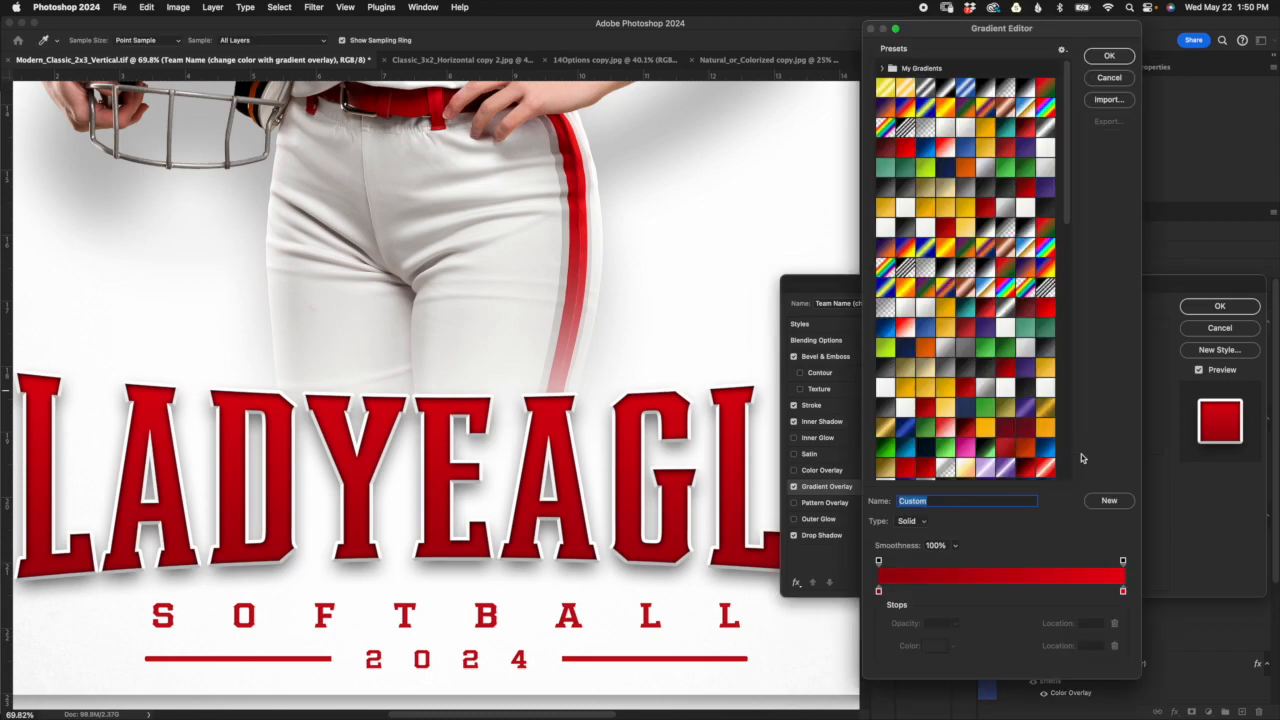
{"action": "left_click_drag", "start_coordinate": [1021, 34], "coordinate": [1009, 30]}
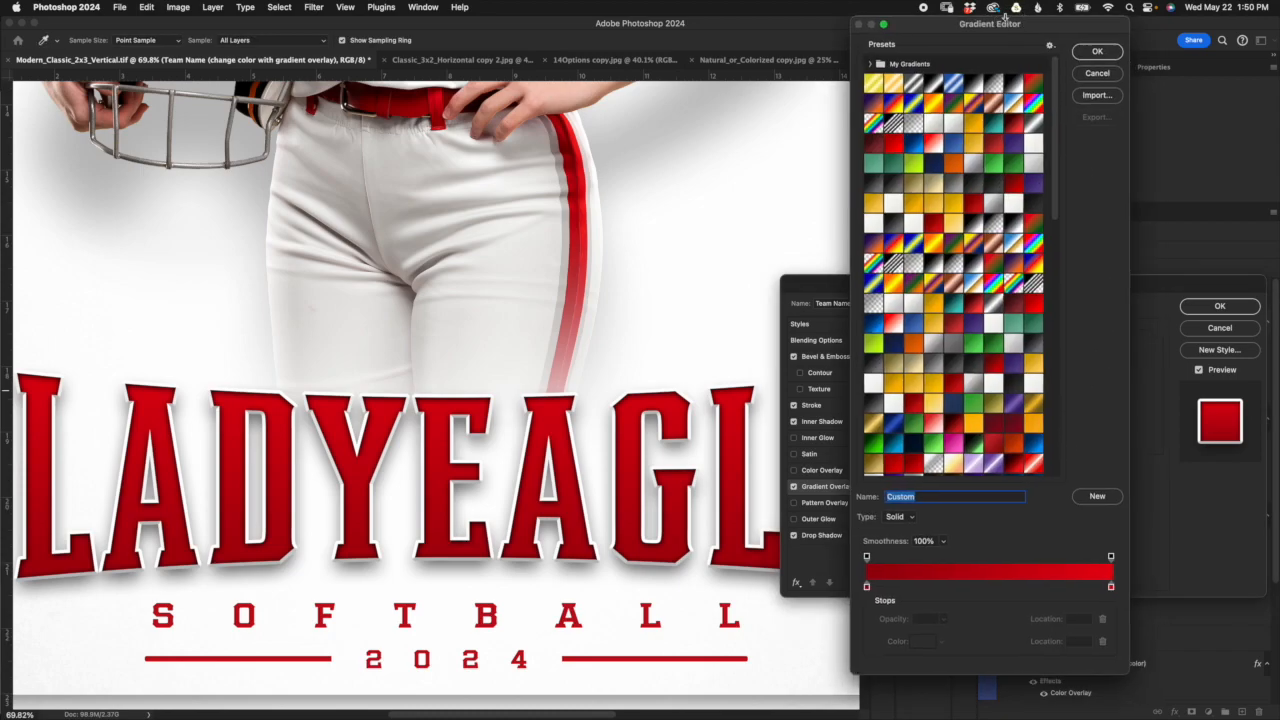
Step: Try a dark blue for the gradient's color stop at location 0
{"action": "left_click", "coordinate": [867, 586]}
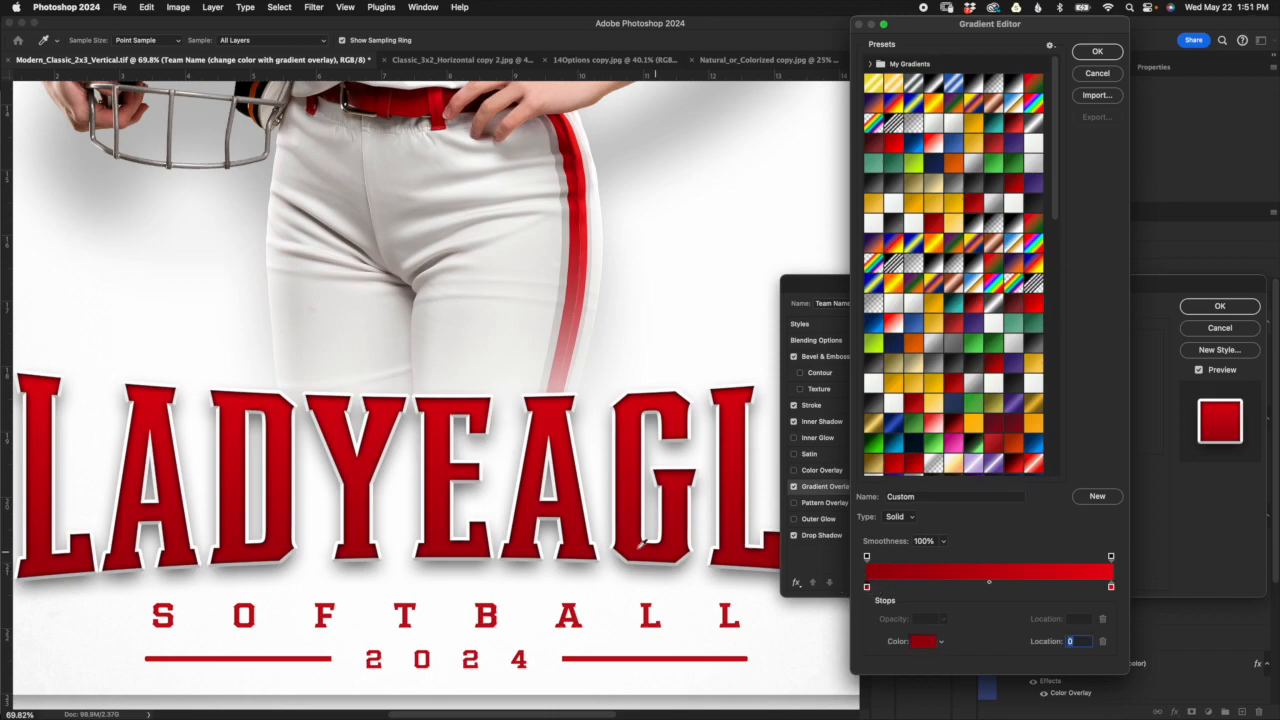
{"action": "left_click", "coordinate": [922, 641]}
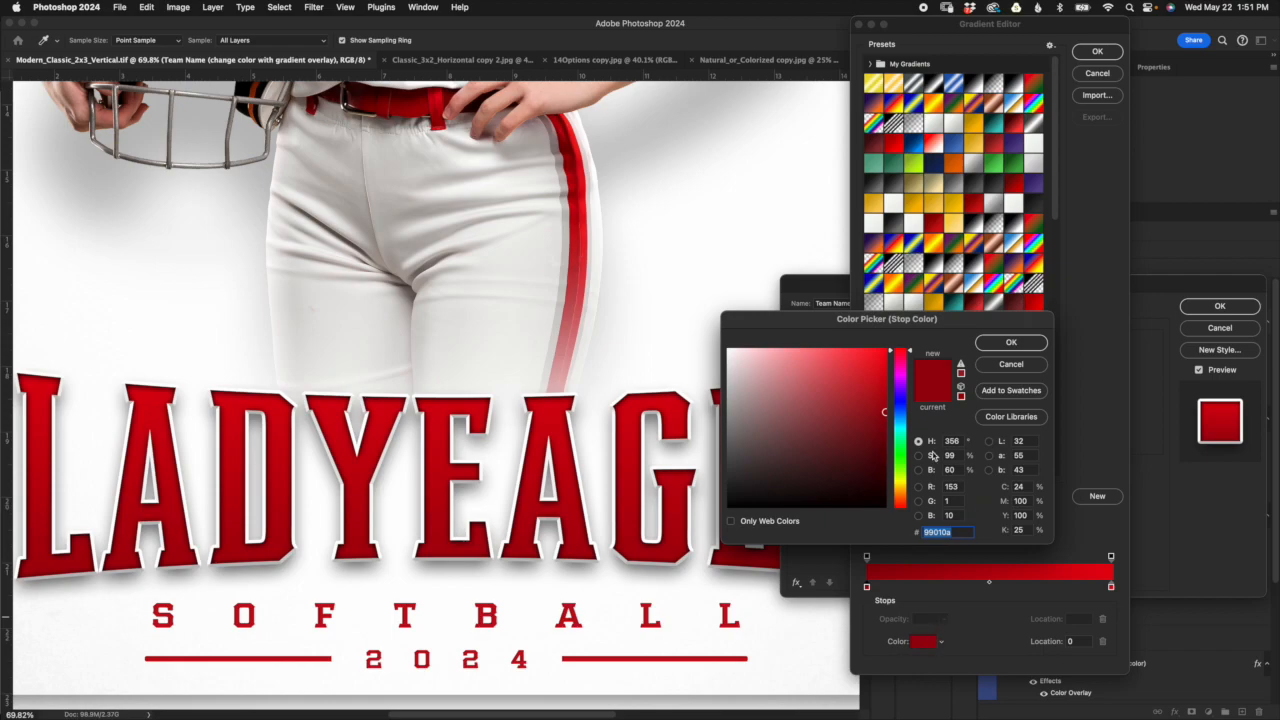
{"action": "left_click", "coordinate": [902, 412]}
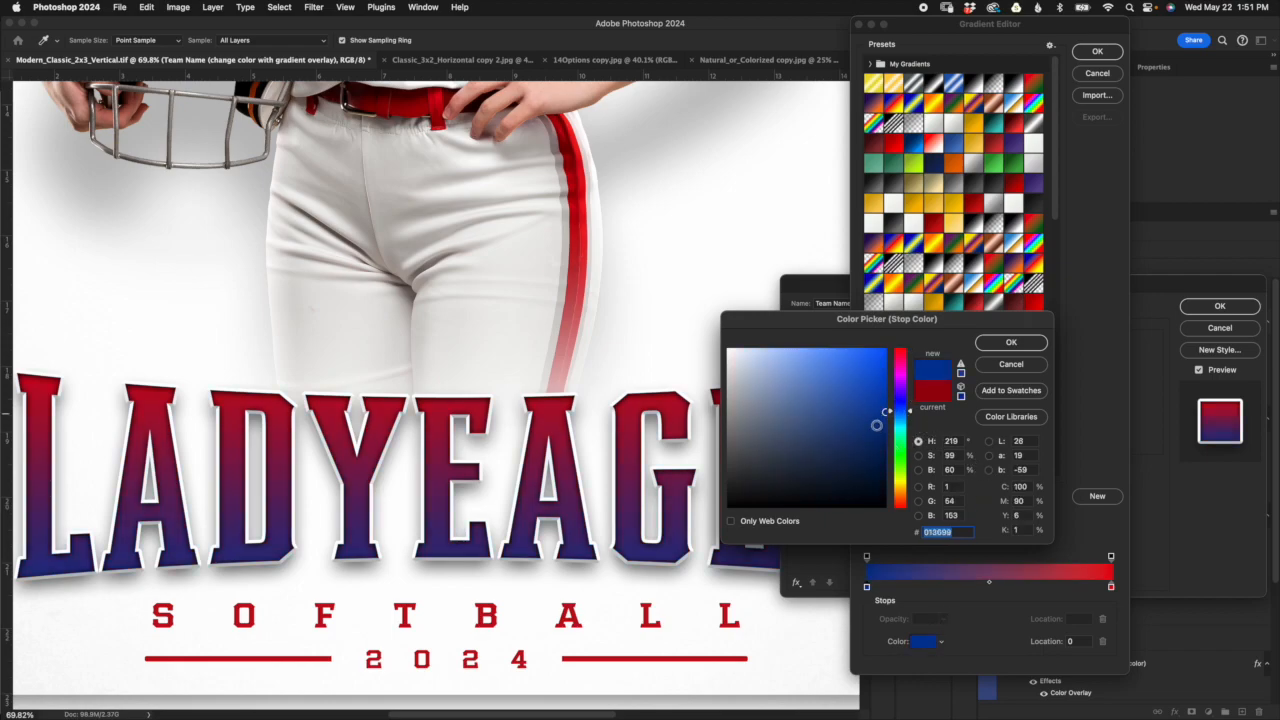
{"action": "left_click", "coordinate": [877, 430]}
{"action": "left_click", "coordinate": [1011, 343]}
Step: Try light blue (65a6ff) for the gradient's color stop at location 100
{"action": "left_click", "coordinate": [1111, 587]}
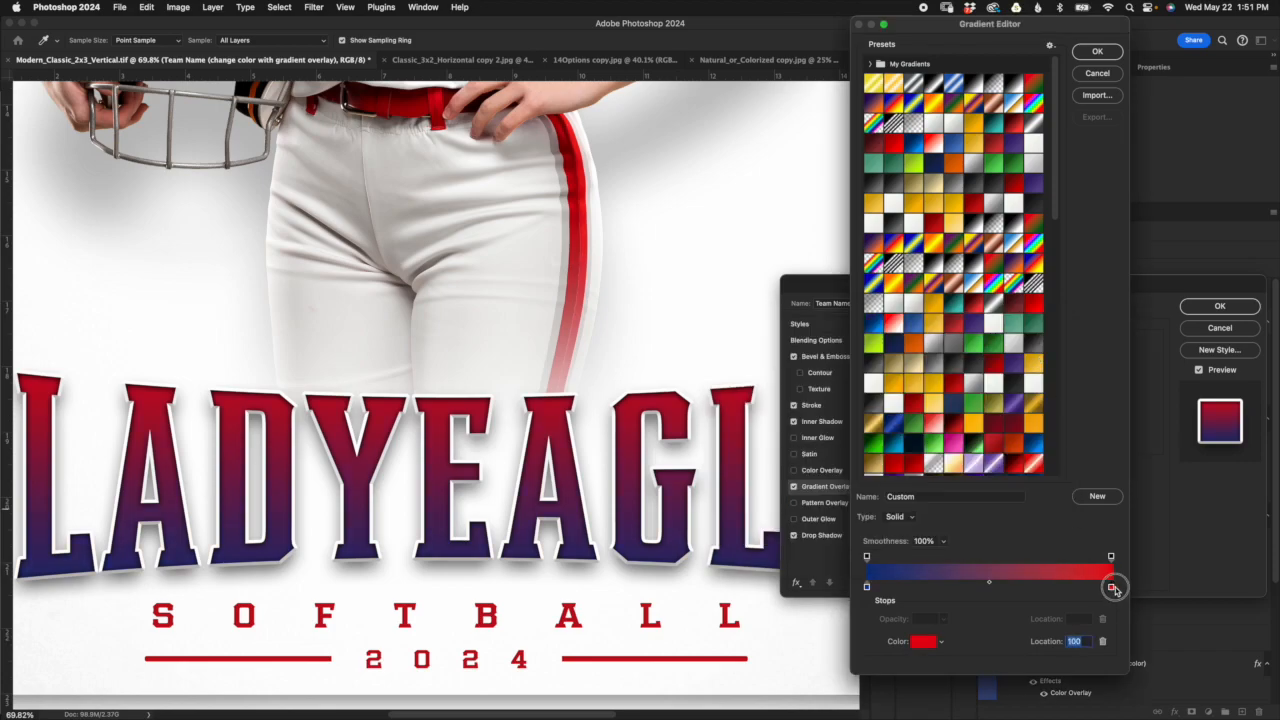
{"action": "left_click", "coordinate": [925, 642]}
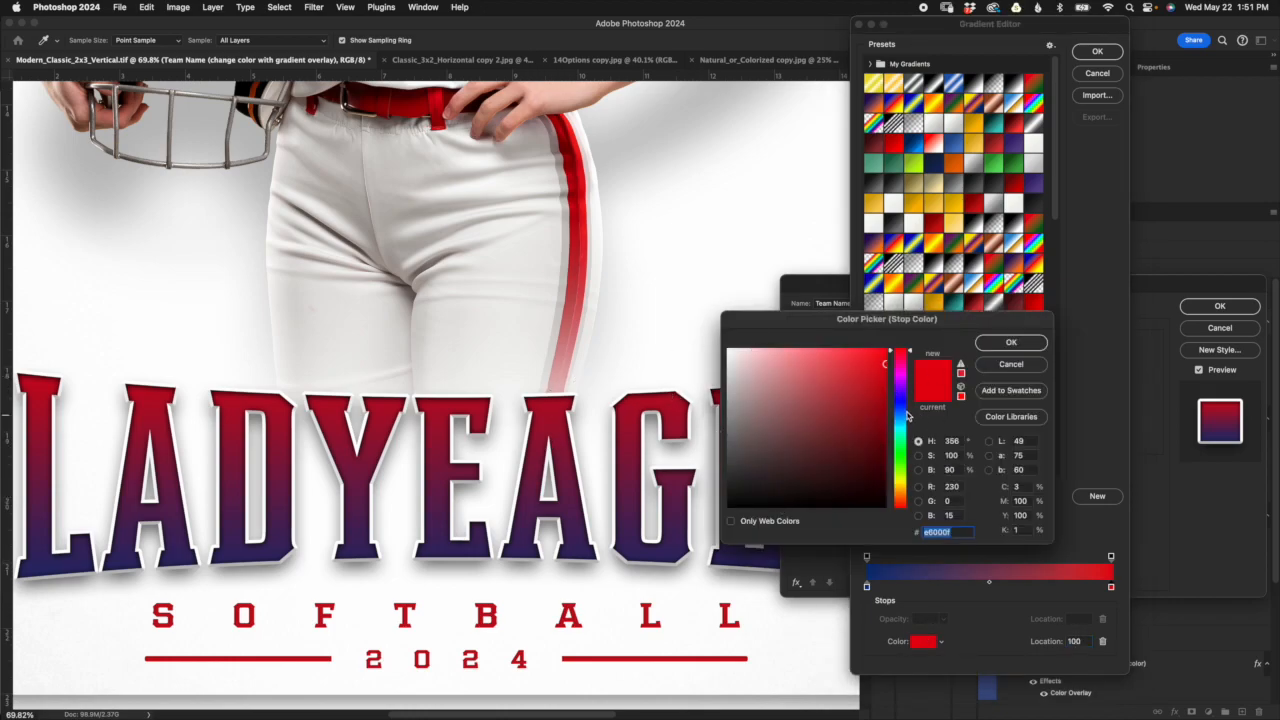
{"action": "left_click", "coordinate": [906, 413]}
{"action": "left_click", "coordinate": [876, 349]}
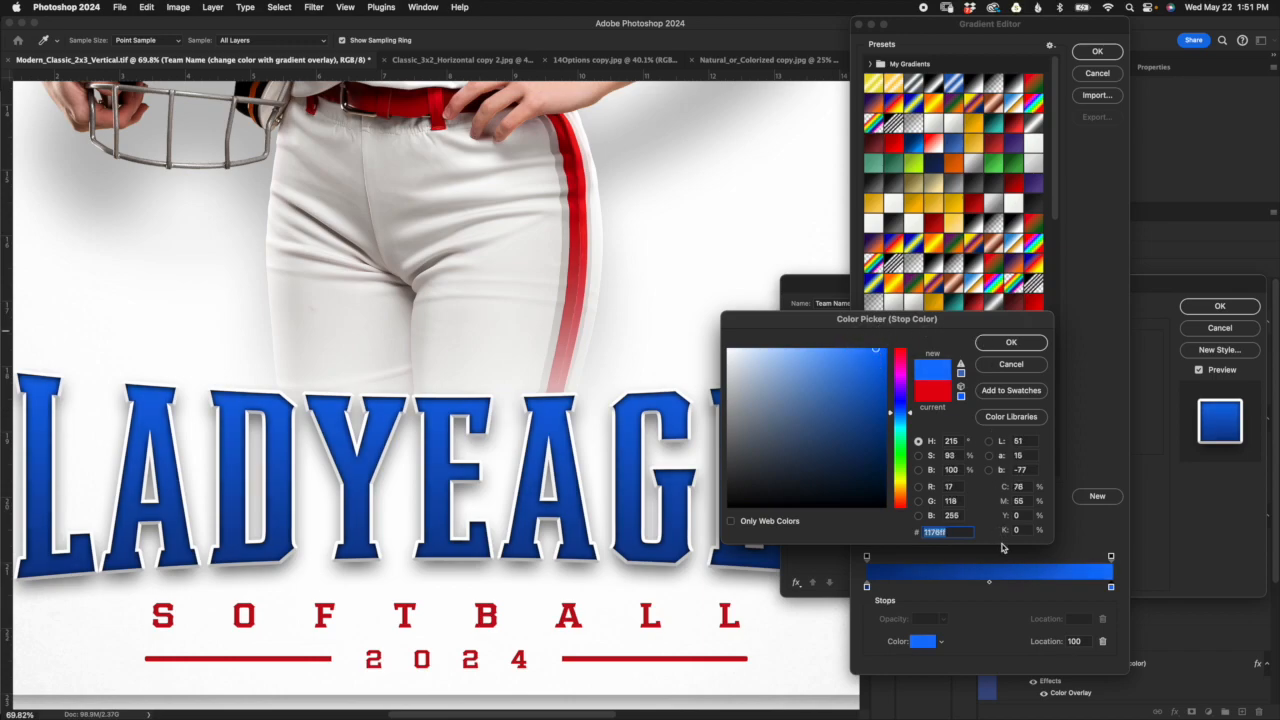
{"action": "left_click", "coordinate": [822, 350]}
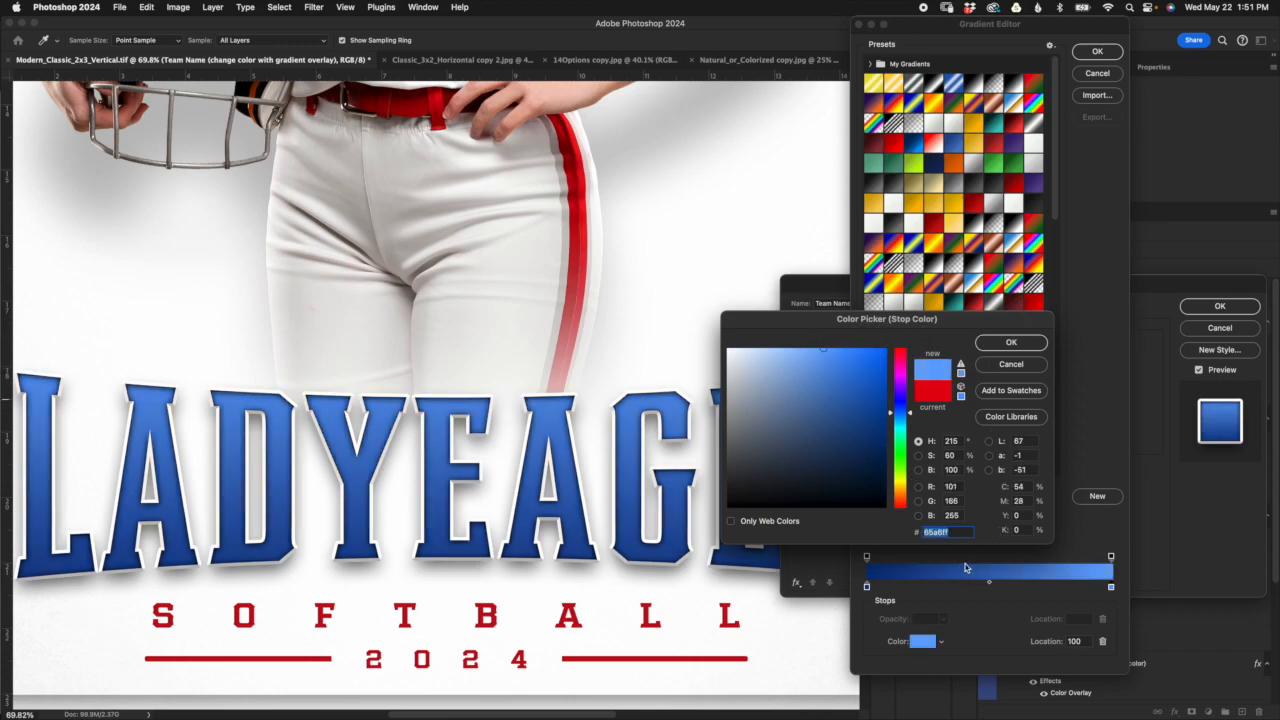
{"action": "left_click", "coordinate": [1032, 344]}
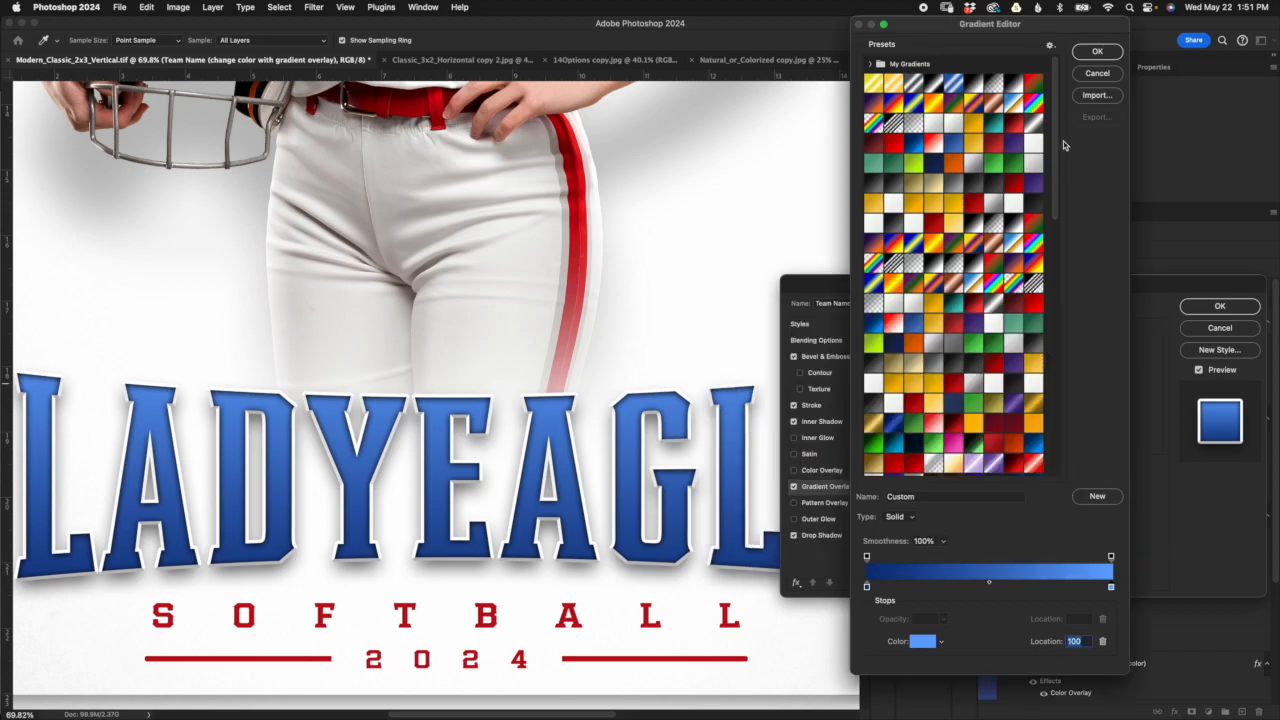
Step: Browse the gradient presets, then cancel the gradient edit and the Team Name layer style
{"action": "left_click_drag", "start_coordinate": [1052, 134], "coordinate": [1045, 513]}
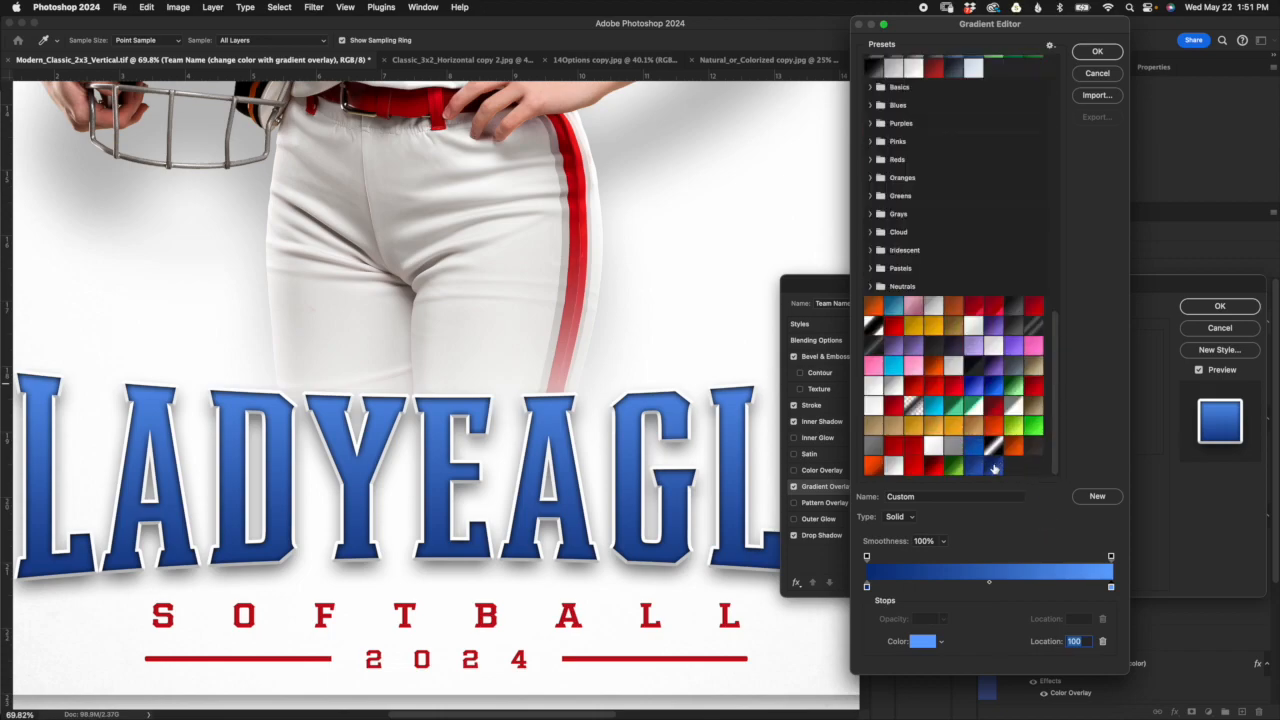
{"action": "scroll", "coordinate": [1055, 449], "scroll_direction": "up", "scroll_amount": 5}
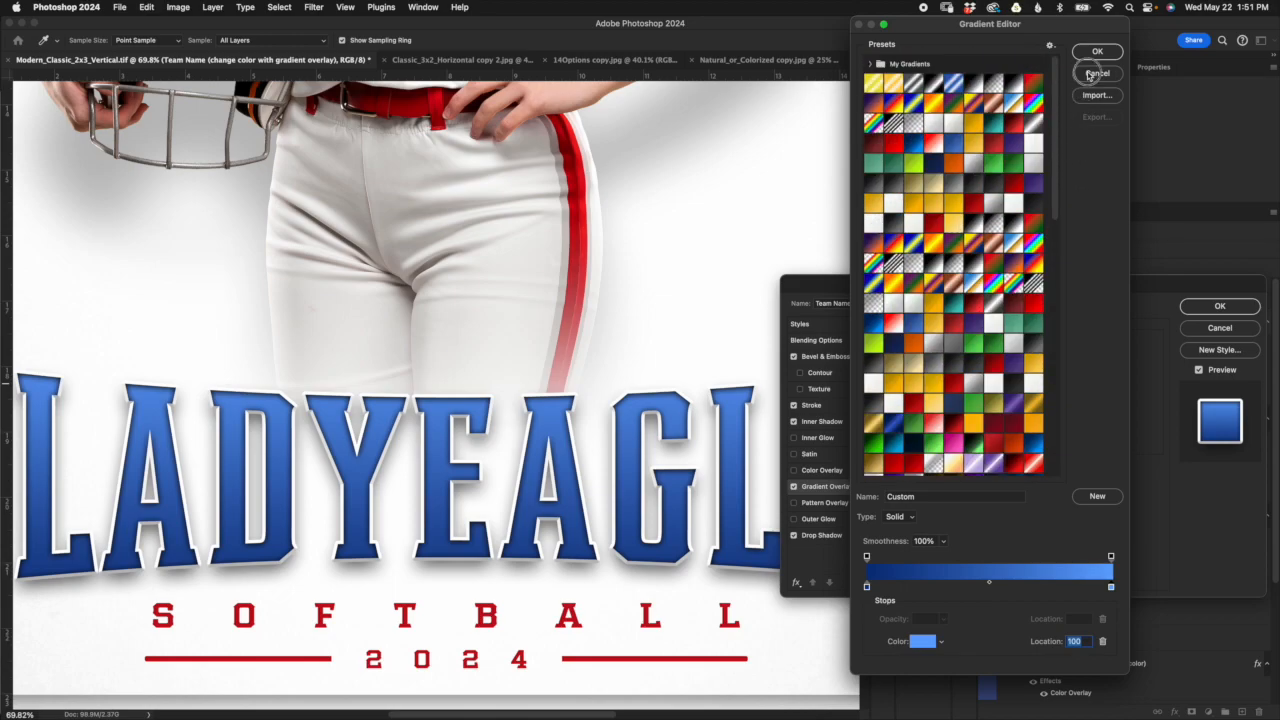
{"action": "left_click", "coordinate": [1097, 73]}
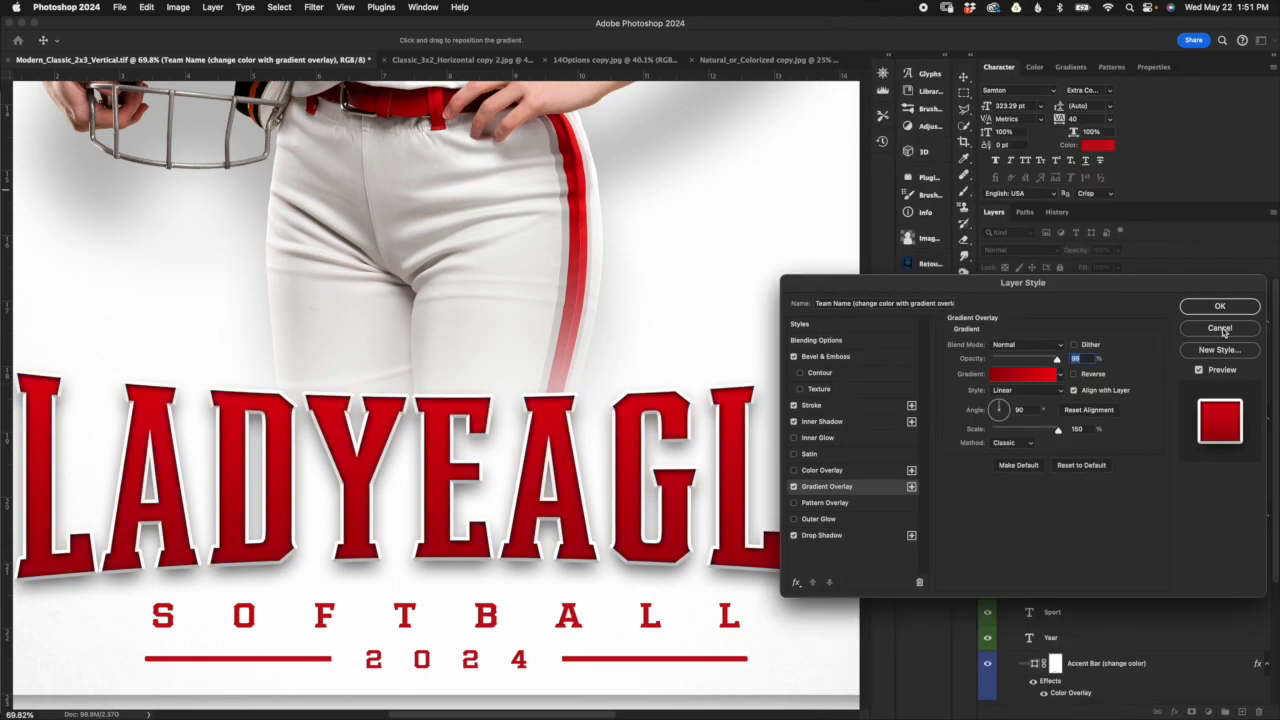
{"action": "left_click", "coordinate": [1220, 330]}
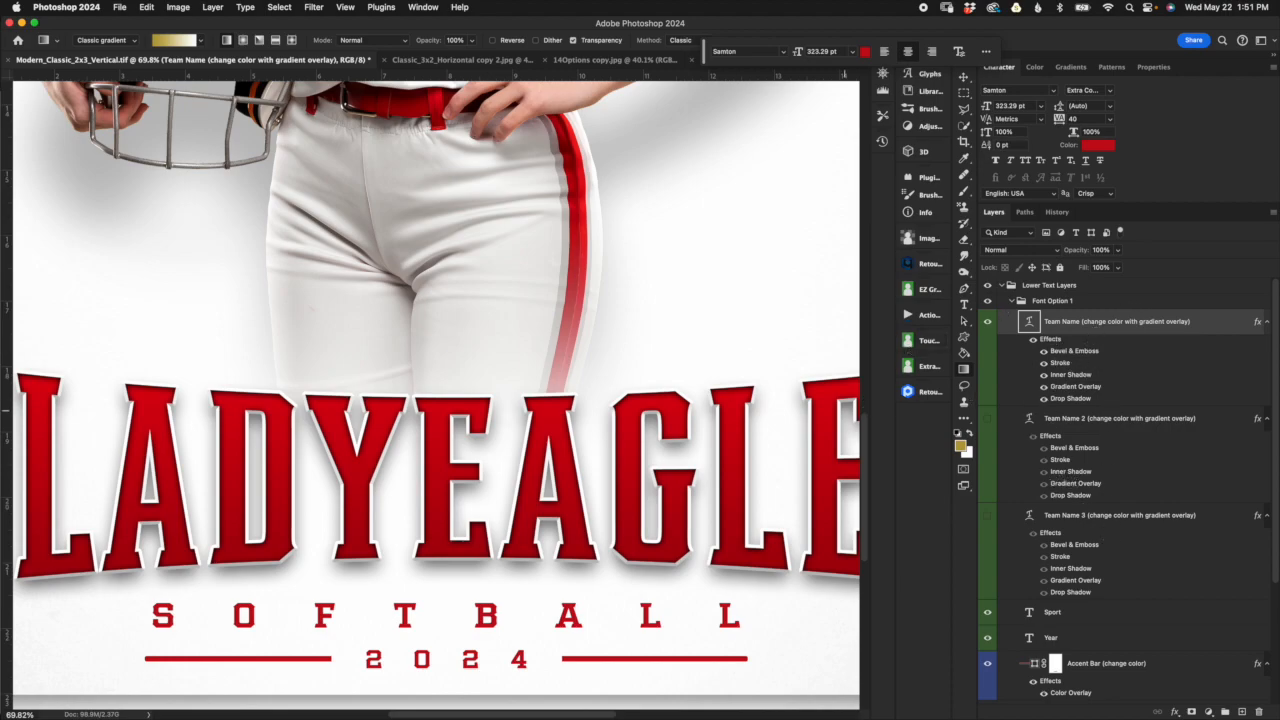
Step: Review the Samton font styles available for the Team Name layer, from Extra Condensed Light to Extra Extended Bold
{"action": "scroll", "coordinate": [436, 398], "scroll_direction": "down", "scroll_amount": 5}
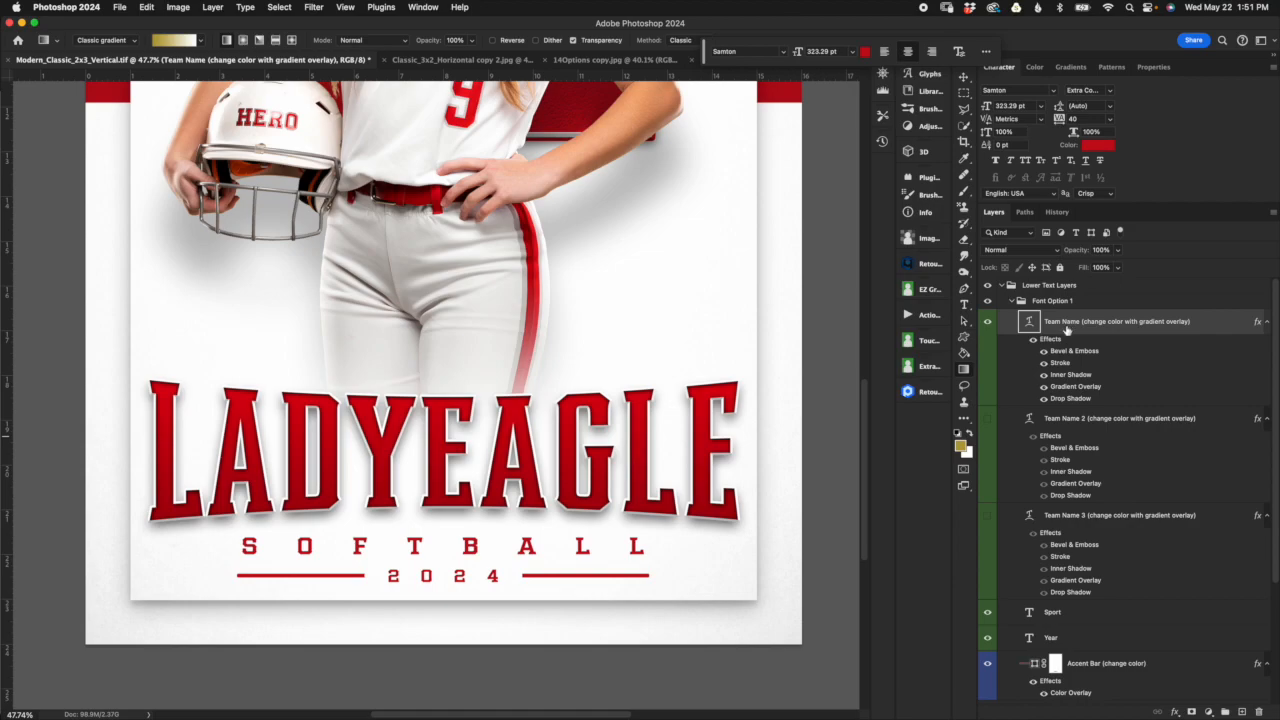
{"action": "left_click", "coordinate": [1110, 91]}
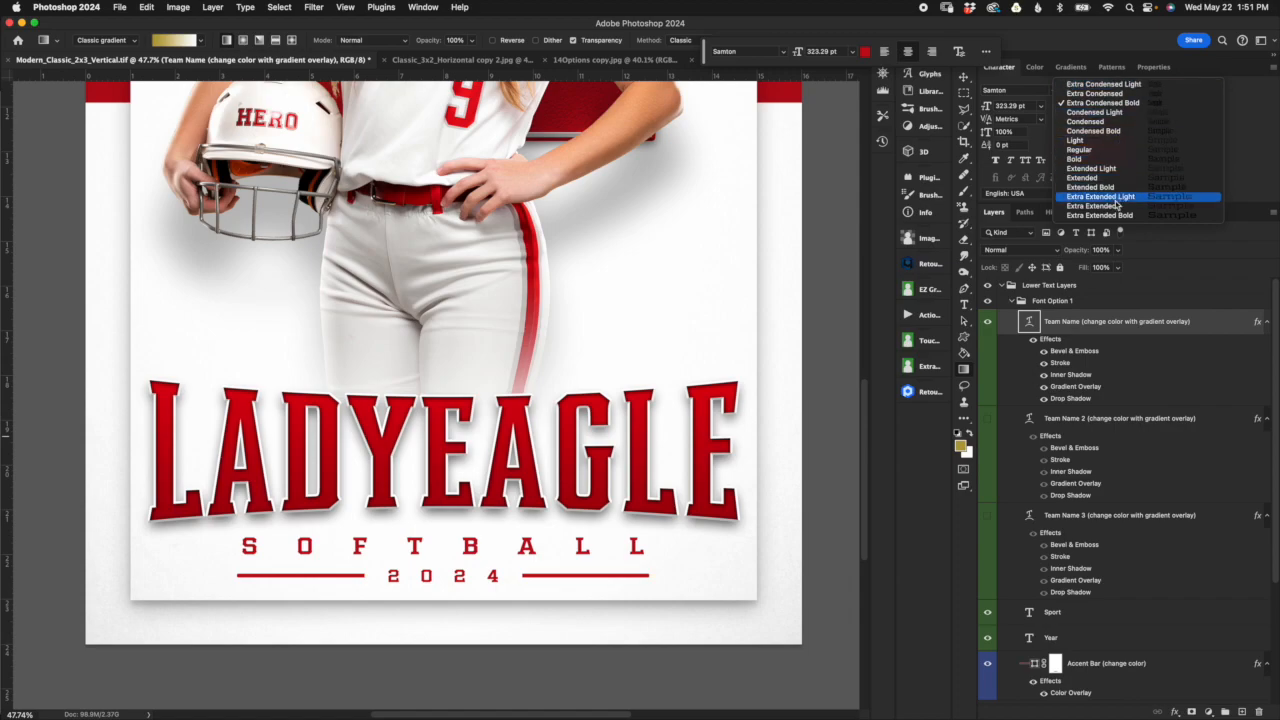
{"action": "left_click", "coordinate": [1042, 84]}
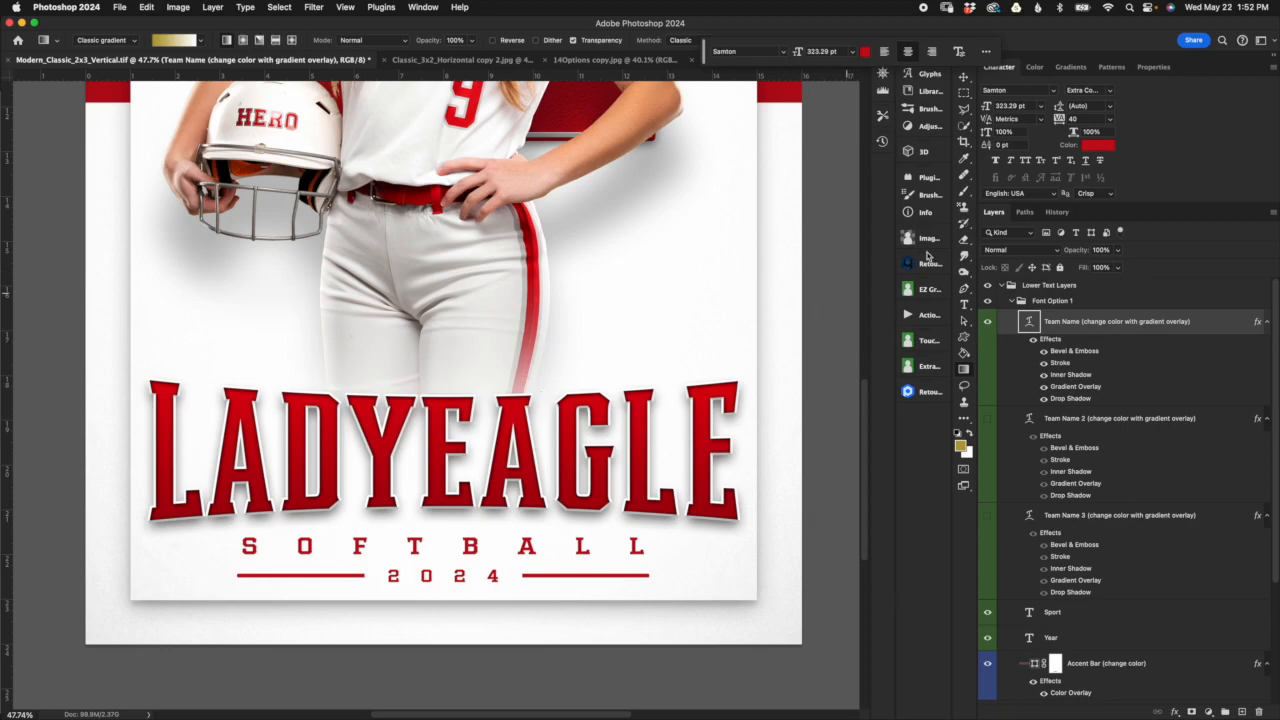
{"action": "left_click", "coordinate": [1111, 91]}
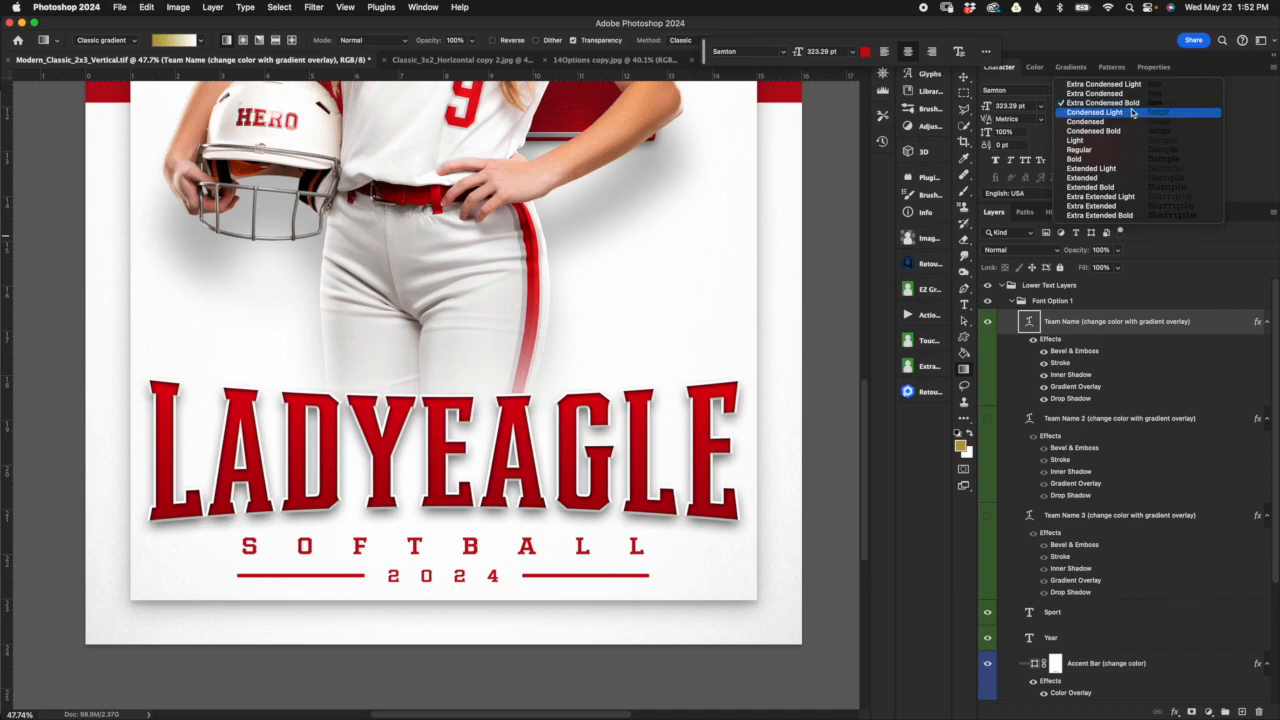
Step: Replace the Team Name layer's text with EAGLE and commit the edit
{"action": "left_click", "coordinate": [1029, 322]}
{"action": "double_click", "coordinate": [1029, 322]}
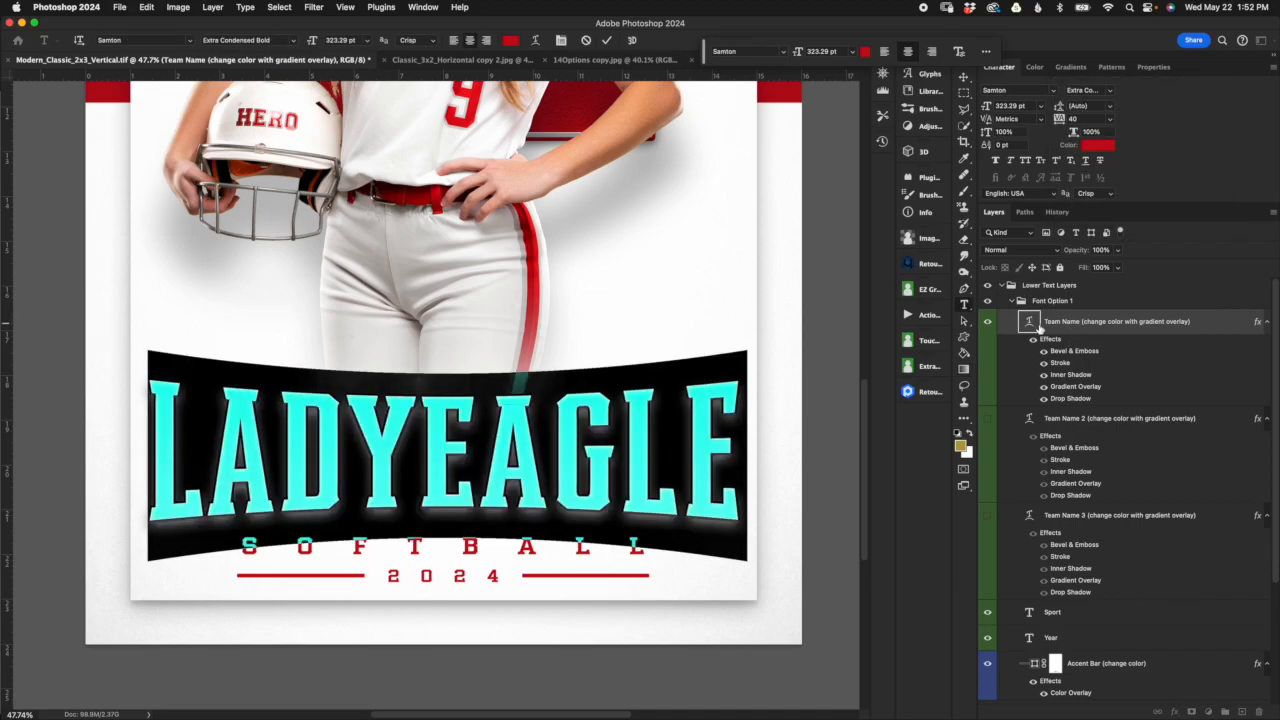
{"action": "type", "text": "EAGLE"}
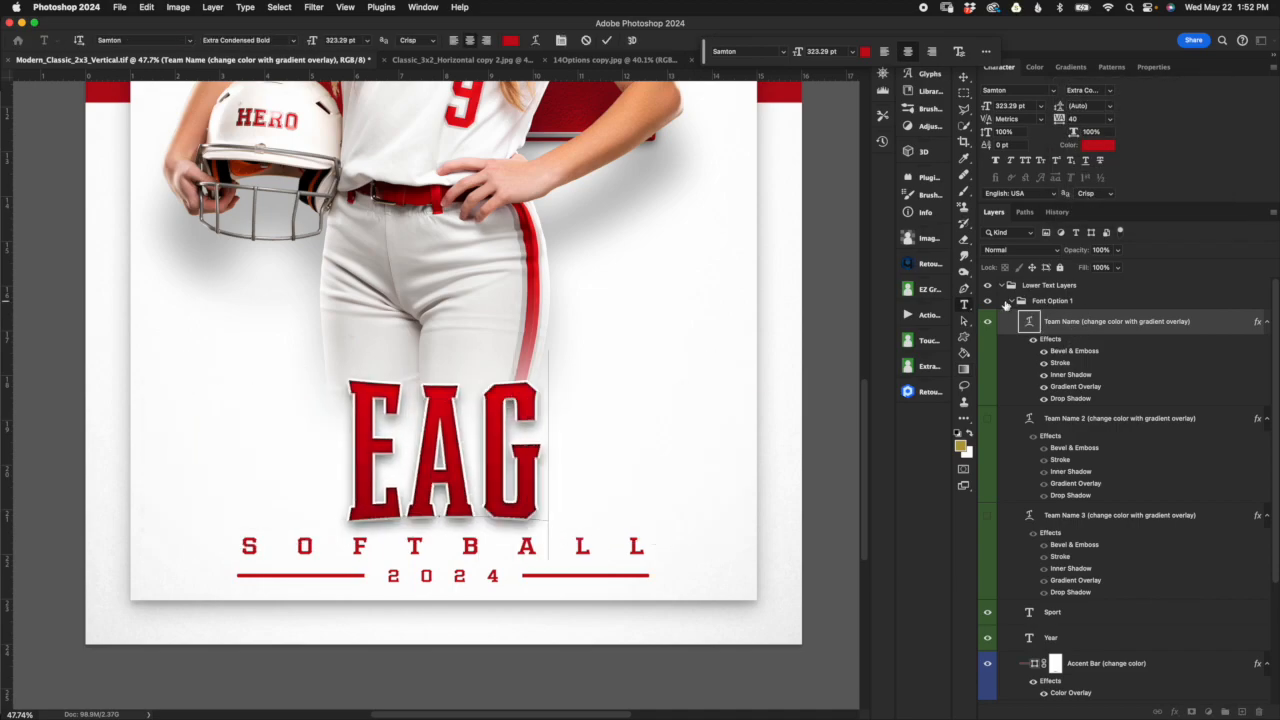
{"action": "left_click", "coordinate": [606, 40]}
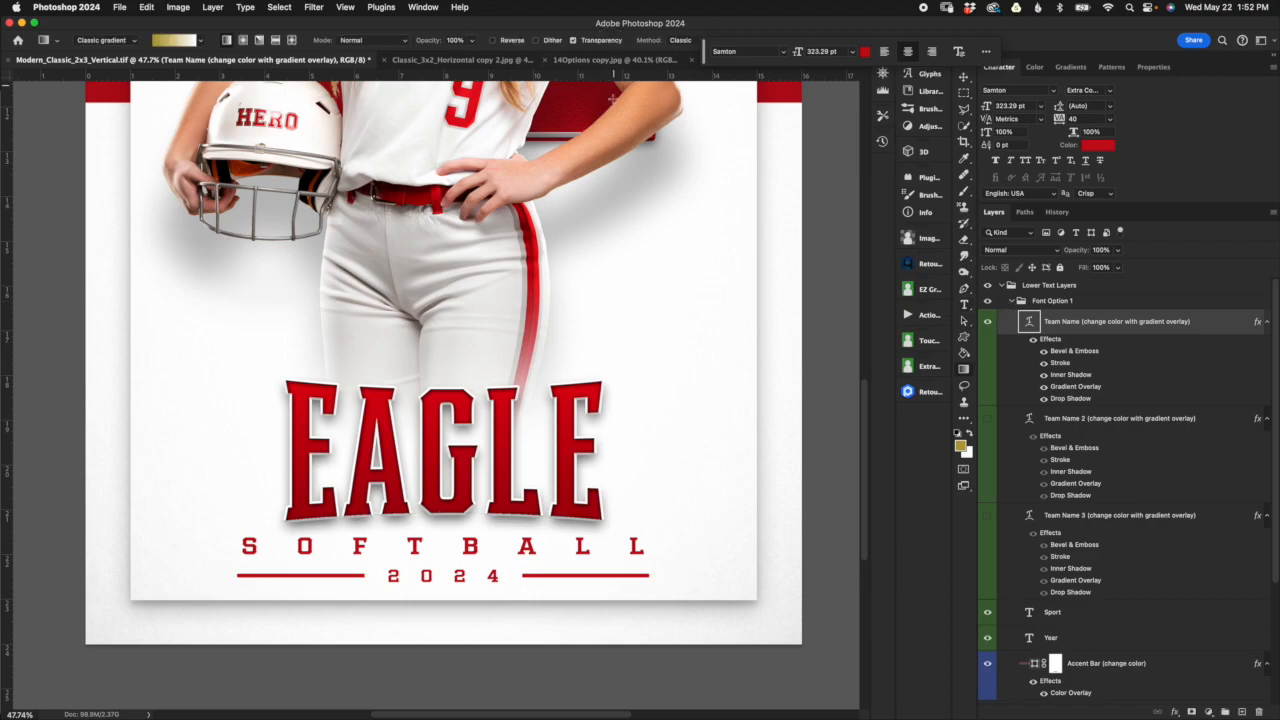
Step: Try scaling the EAGLE lettering up to 170% with Free Transform, then cancel the transform
{"action": "scroll", "coordinate": [630, 272], "scroll_direction": "down", "scroll_amount": 4}
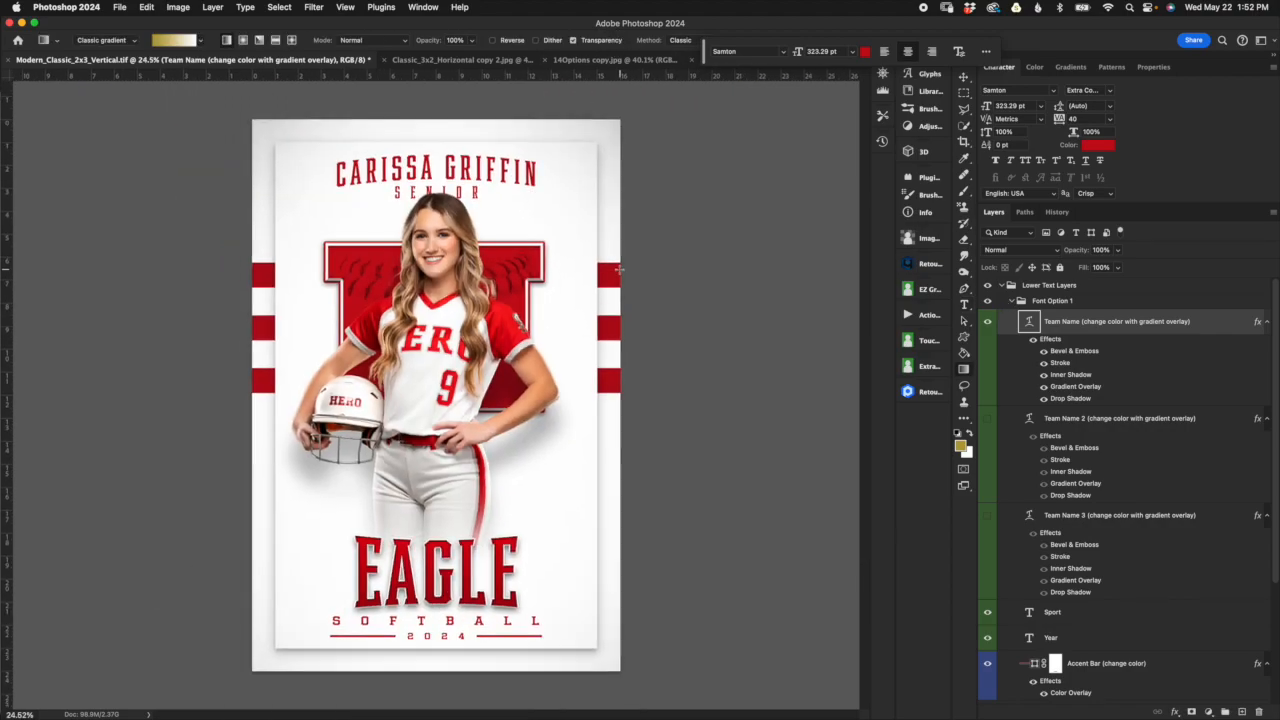
{"action": "left_click", "coordinate": [964, 78]}
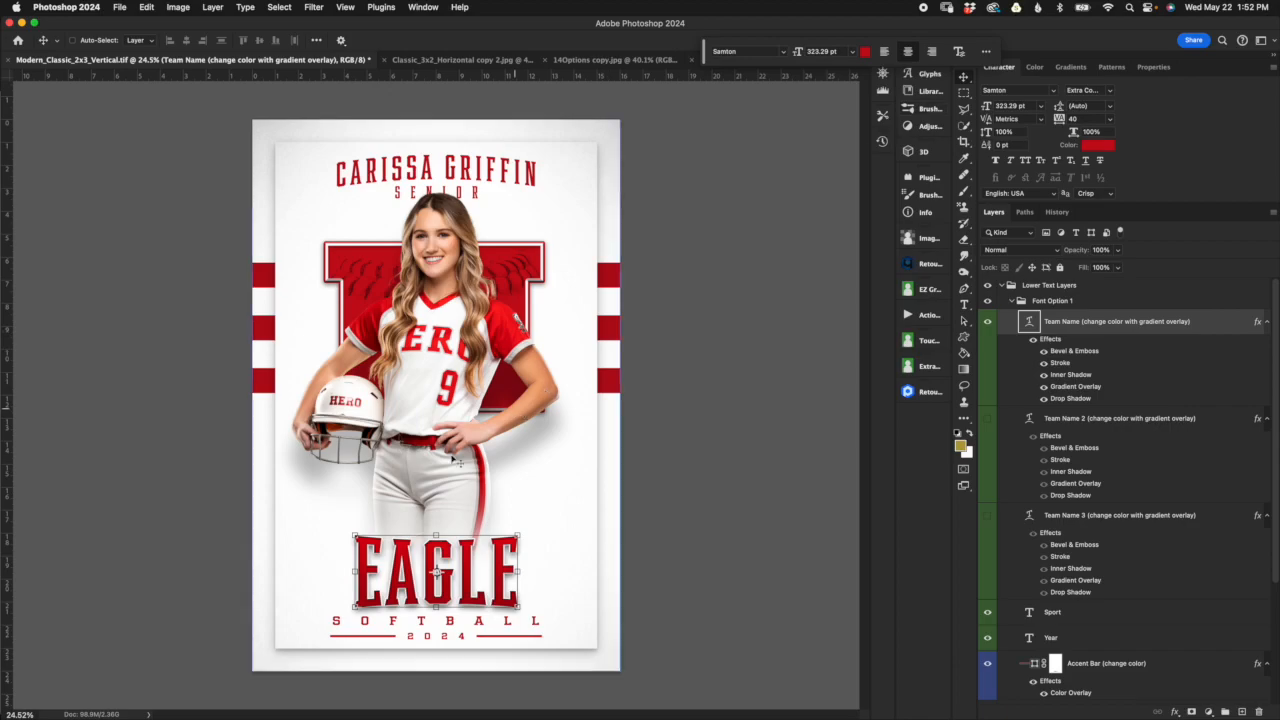
{"action": "key", "text": "ctrl+t"}
{"action": "left_click_drag", "start_coordinate": [437, 537], "coordinate": [469, 439]}
{"action": "left_click_drag", "start_coordinate": [447, 485], "coordinate": [447, 500]}
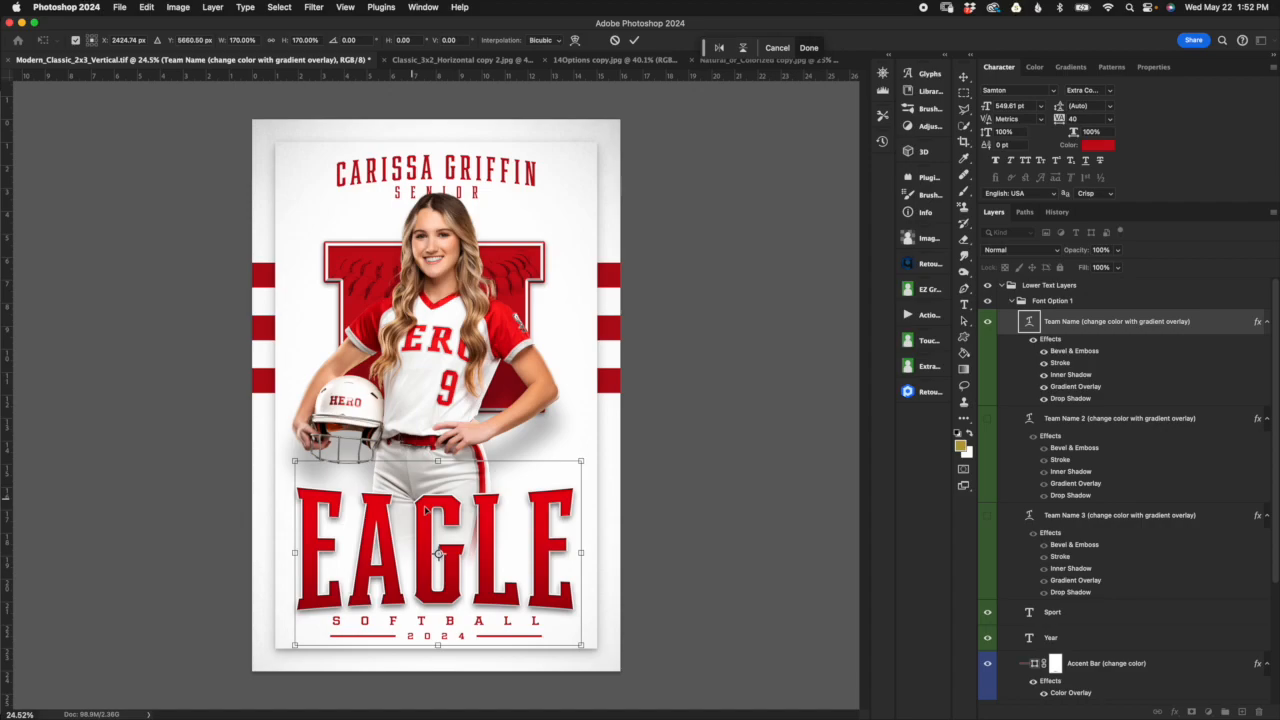
{"action": "left_click", "coordinate": [614, 40]}
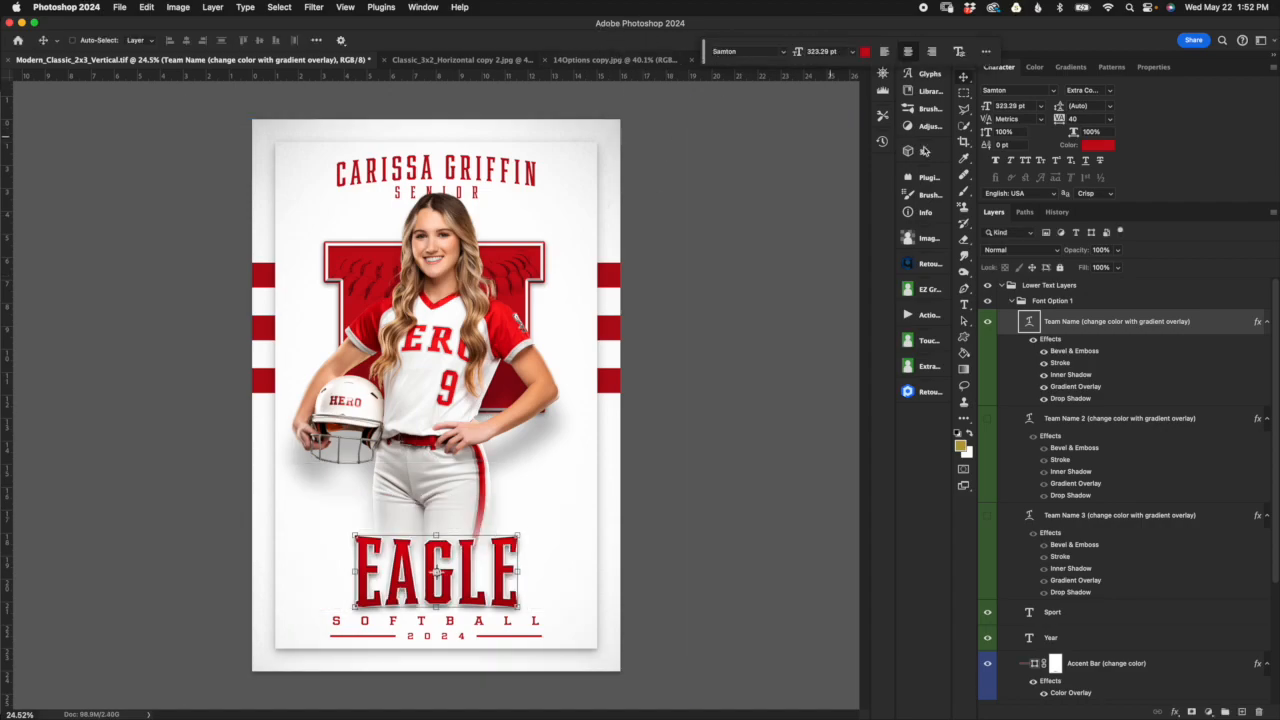
Step: Try the Condensed Bold font style on EAGLE and scale it to about 105%, then cancel the transform
{"action": "left_click", "coordinate": [1108, 94]}
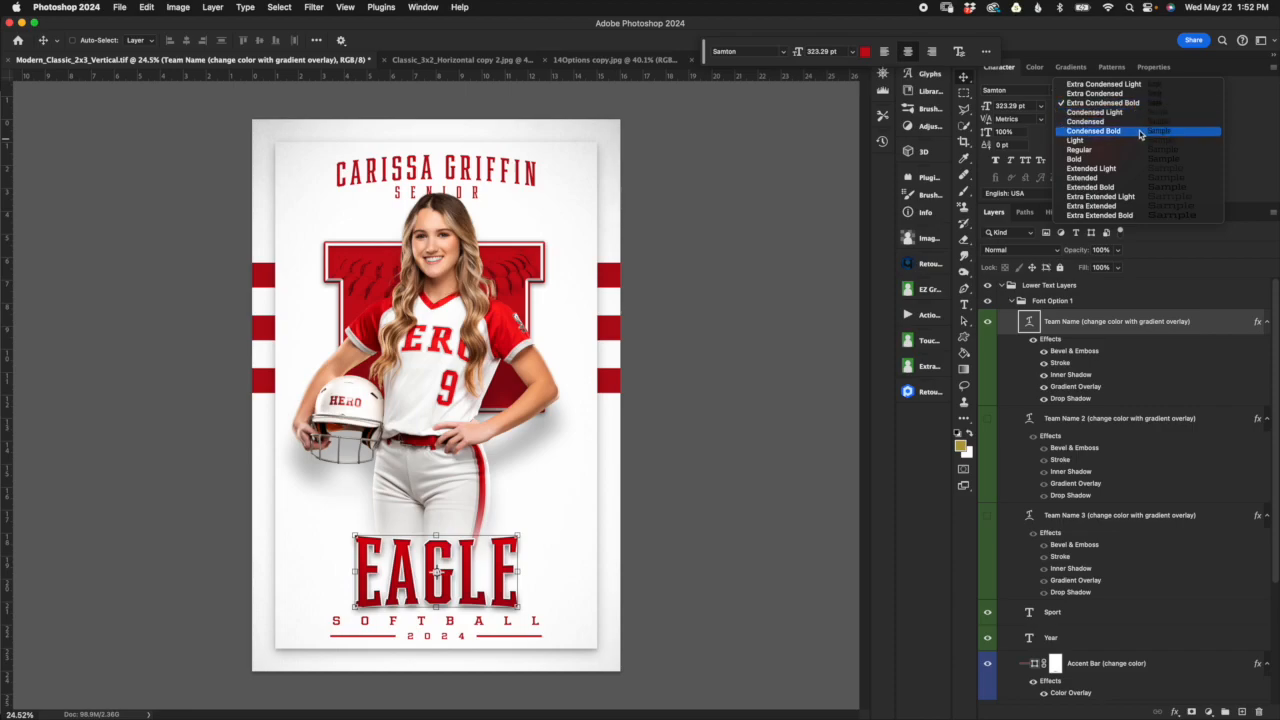
{"action": "left_click", "coordinate": [1143, 133]}
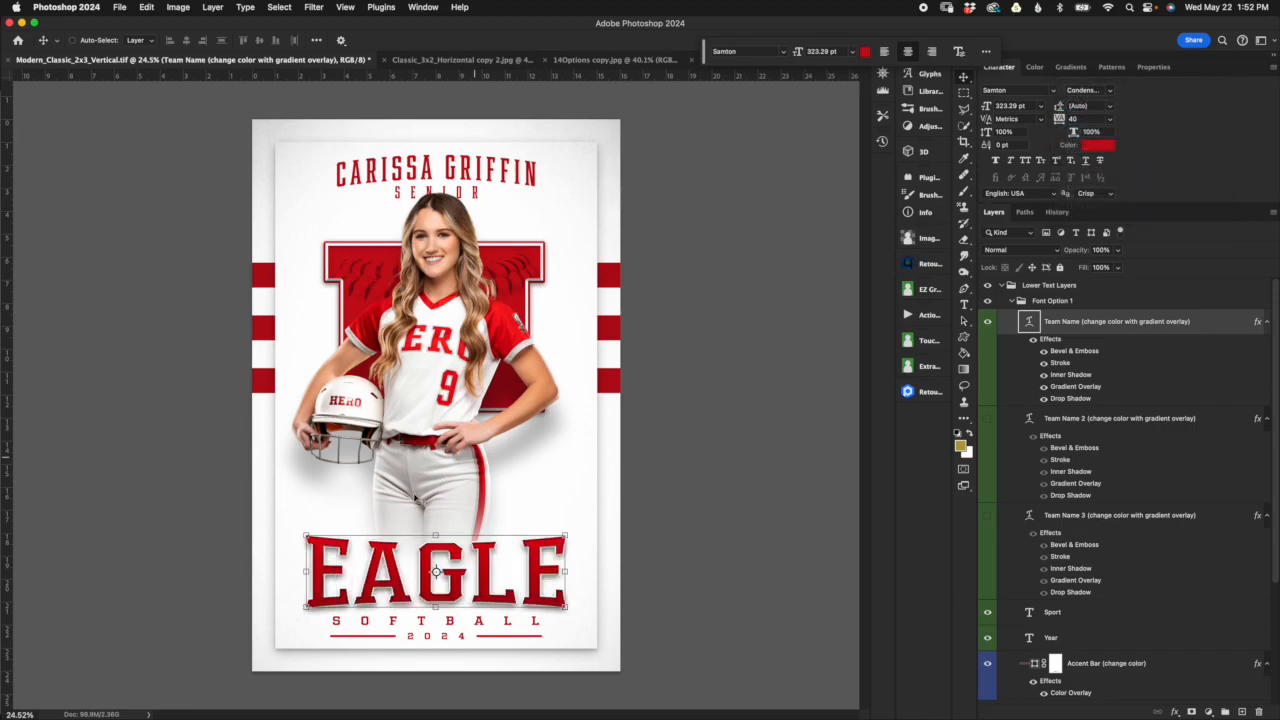
{"action": "left_click", "coordinate": [435, 534]}
{"action": "left_click_drag", "start_coordinate": [437, 518], "coordinate": [457, 549]}
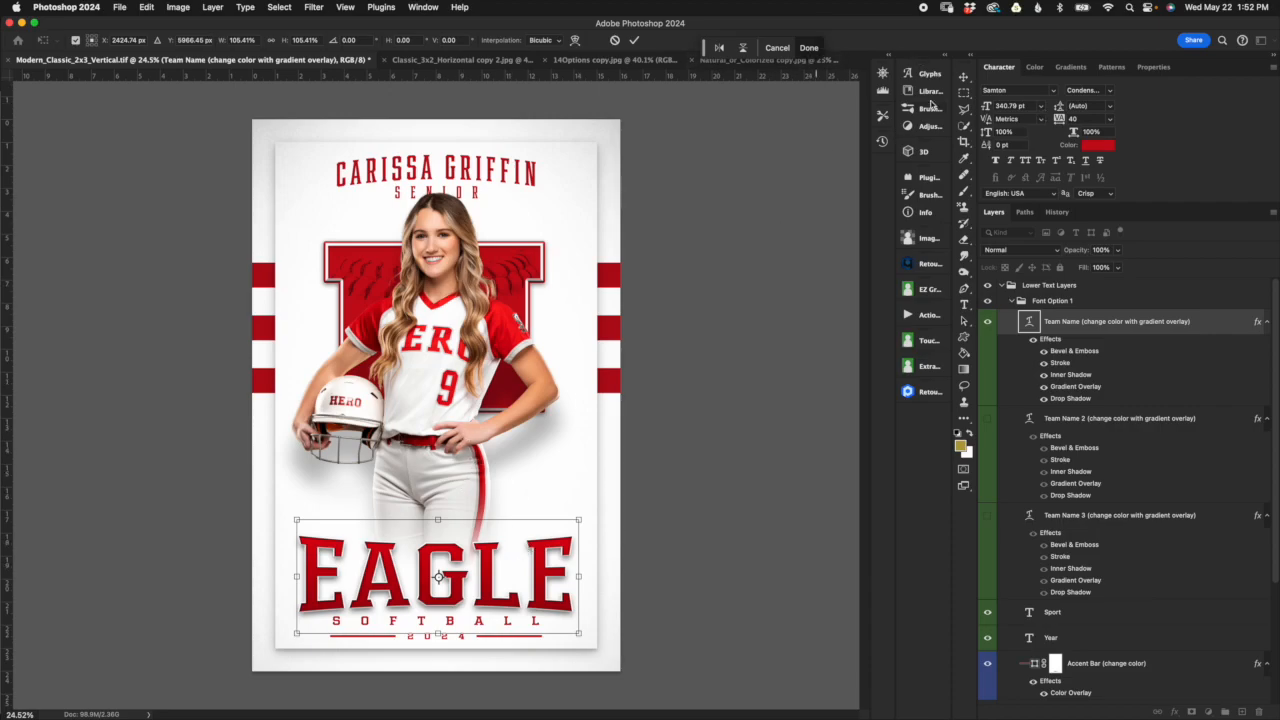
{"action": "left_click", "coordinate": [779, 49]}
Step: Try the Bold font style on the EAGLE lettering, then set it to Regular
{"action": "left_click", "coordinate": [1107, 91]}
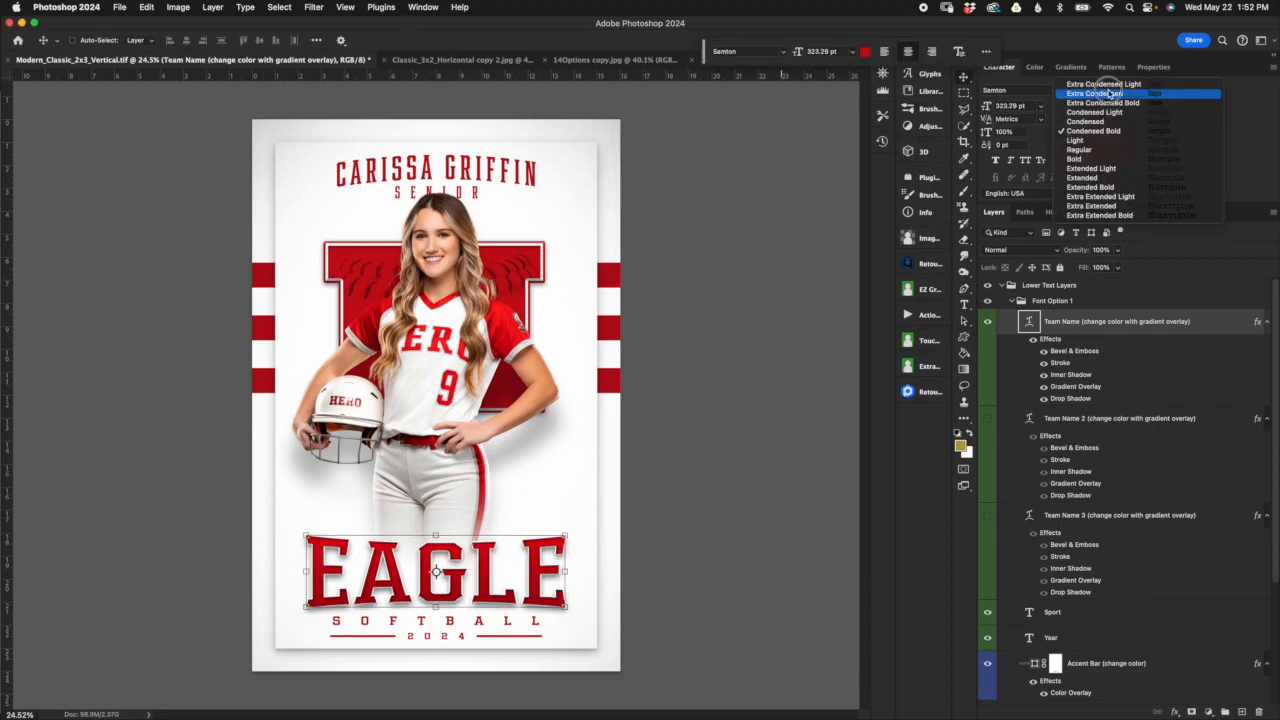
{"action": "left_click", "coordinate": [1124, 159]}
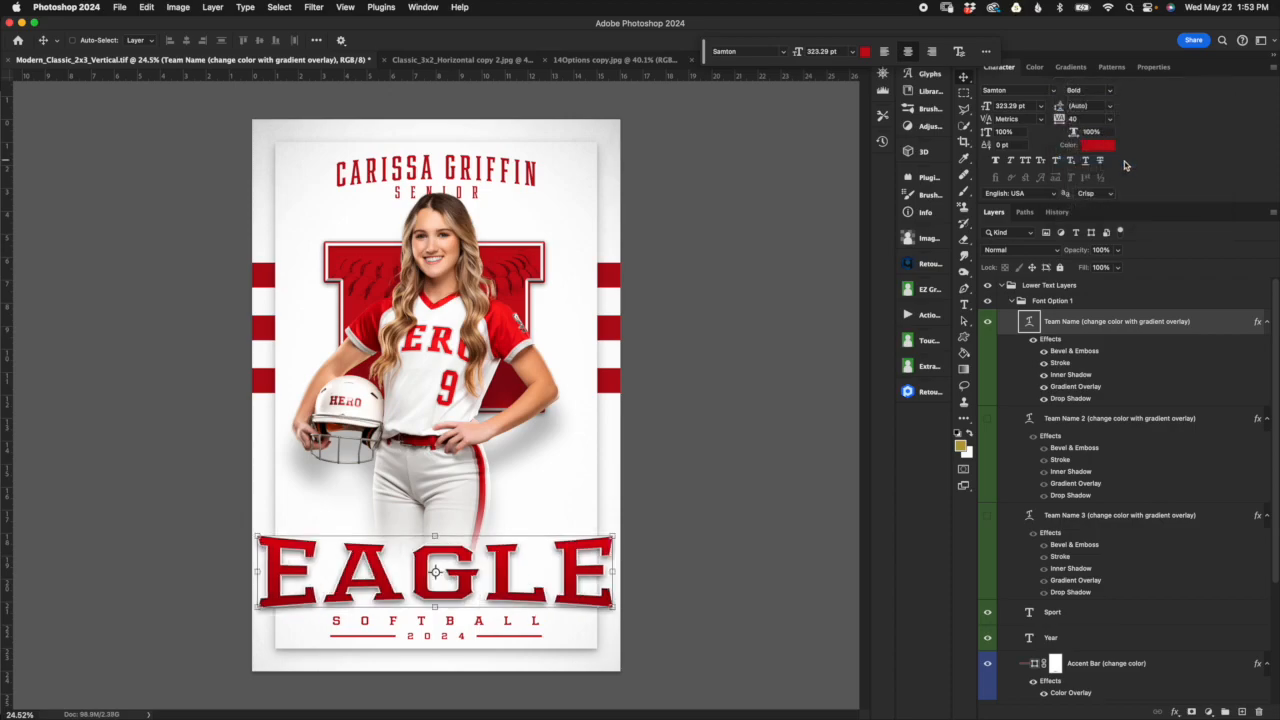
{"action": "left_click", "coordinate": [1110, 91]}
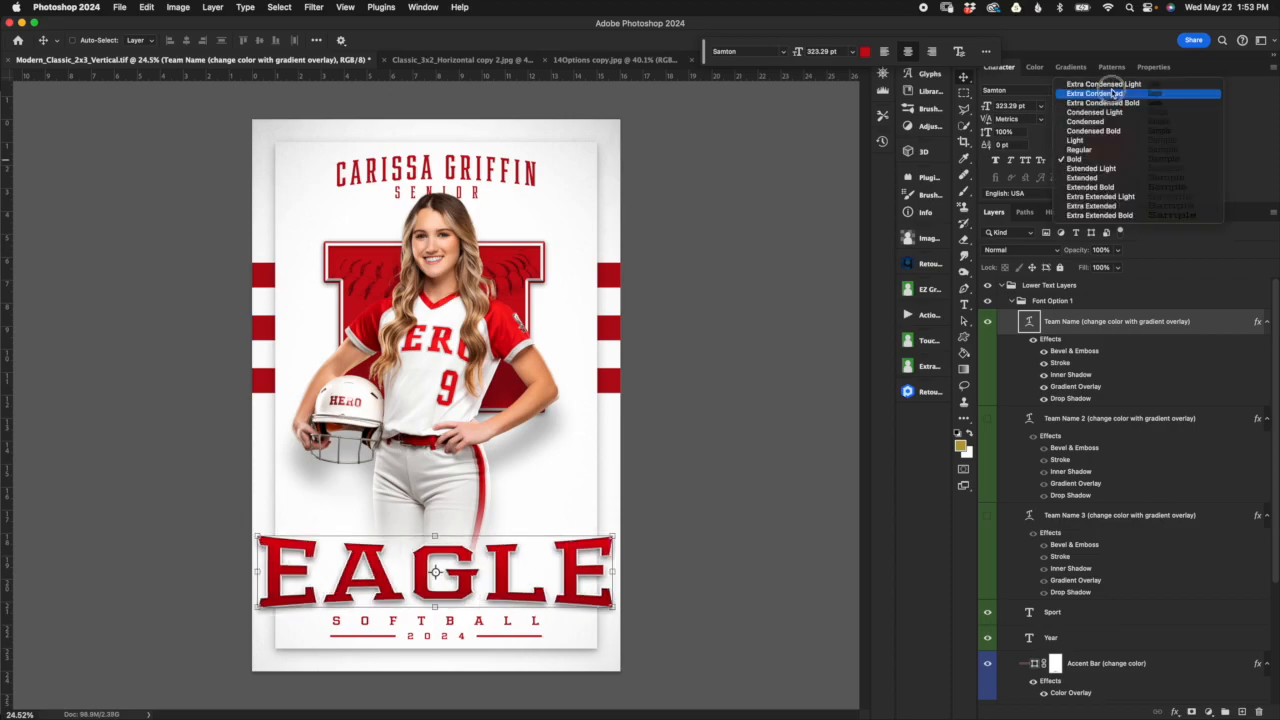
{"action": "left_click", "coordinate": [1106, 150]}
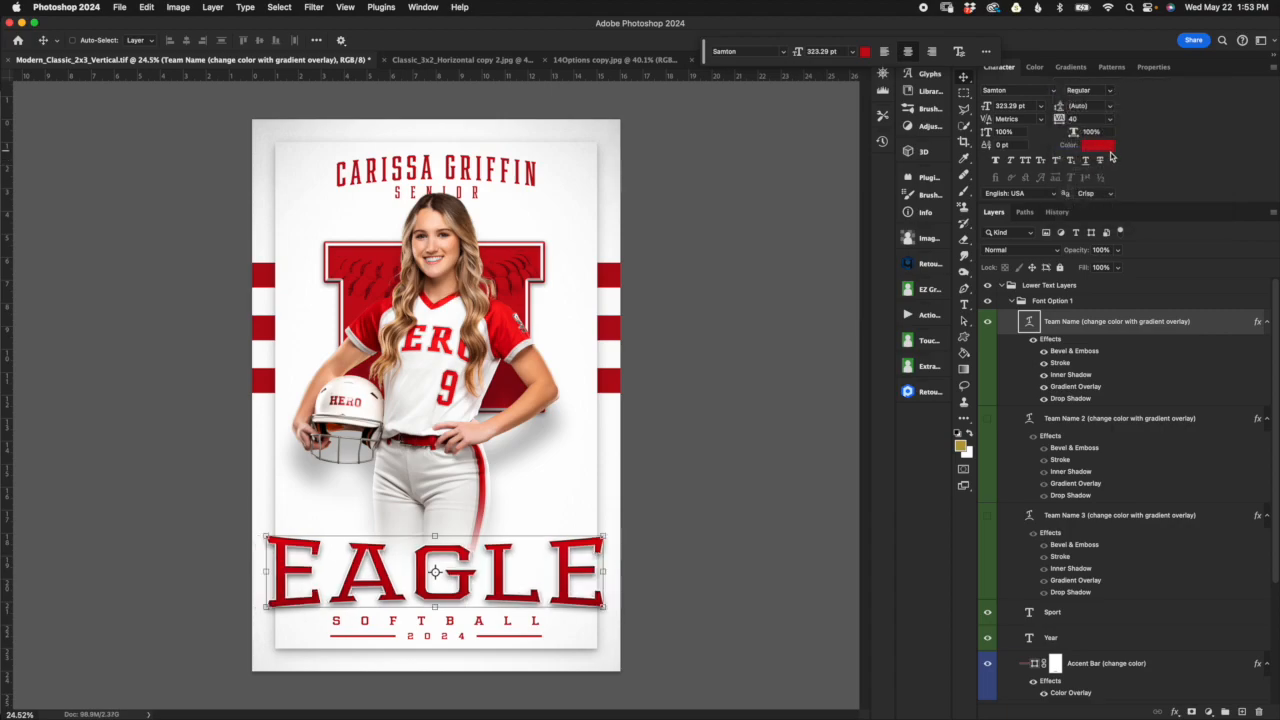
Step: Try the Extended Bold font style on the EAGLE lettering, followed by Extra Extended Bold
{"action": "left_click", "coordinate": [1117, 94]}
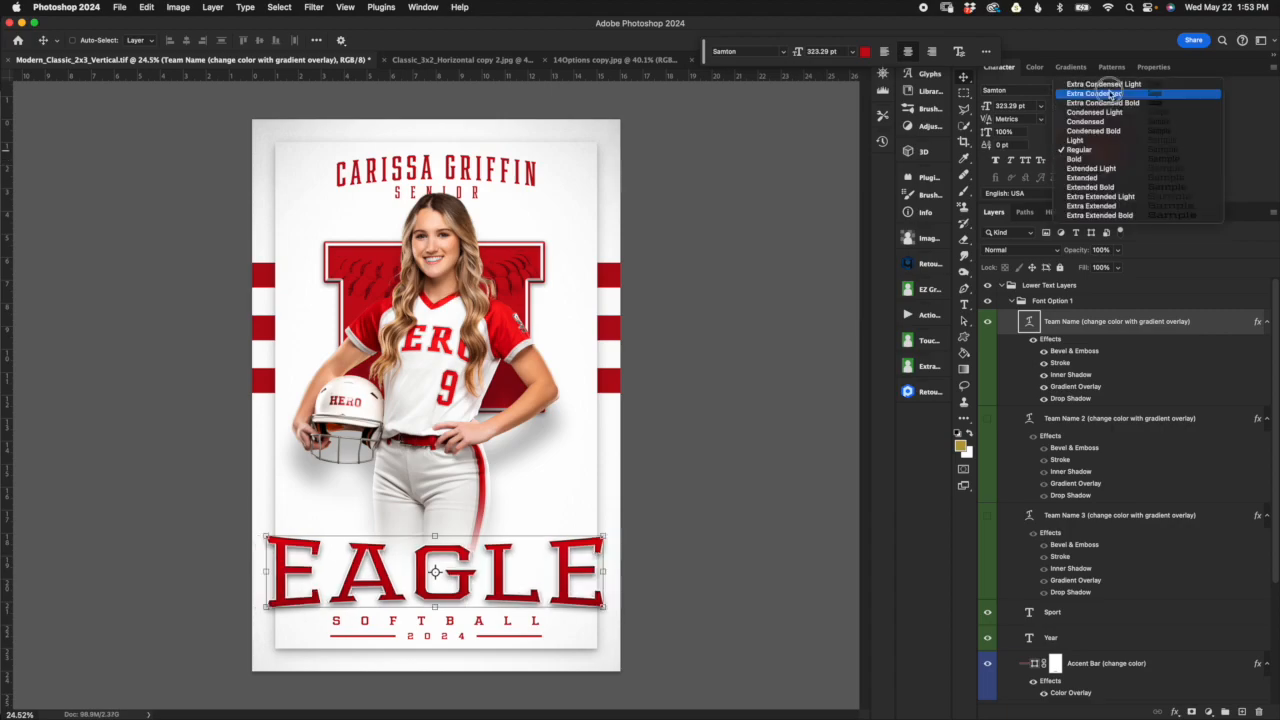
{"action": "left_click", "coordinate": [1129, 189]}
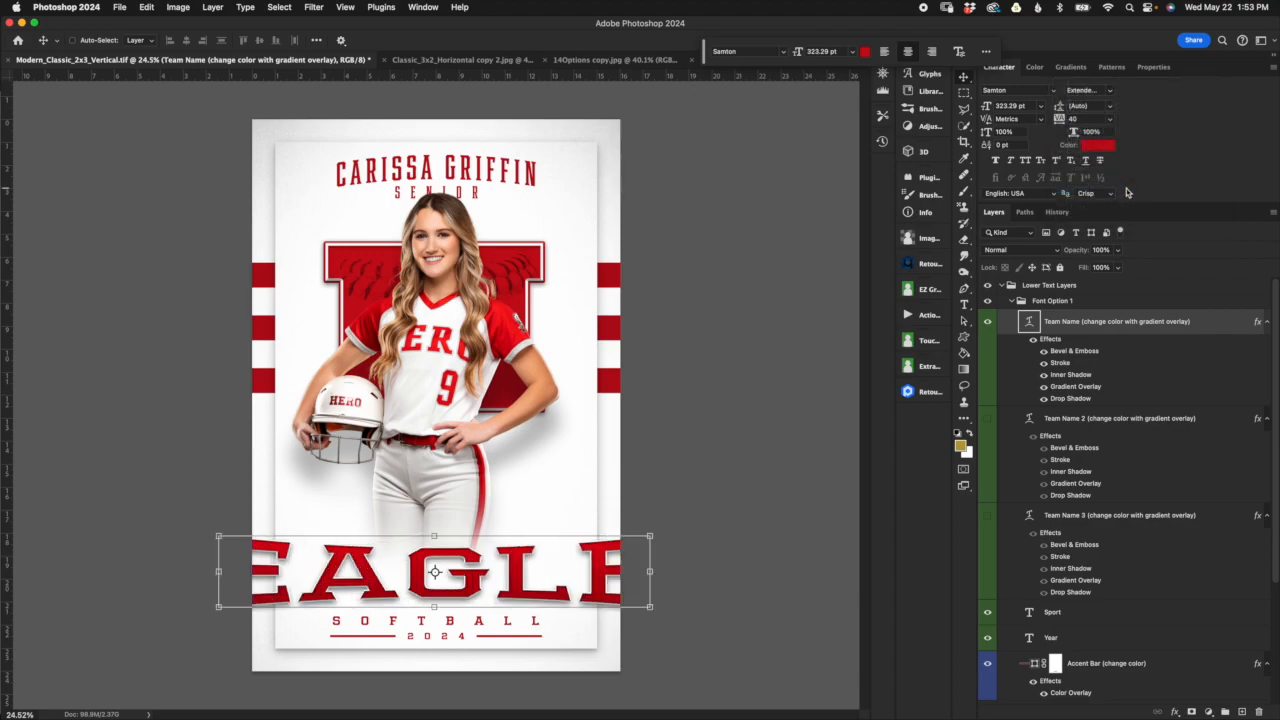
{"action": "left_click", "coordinate": [1106, 94]}
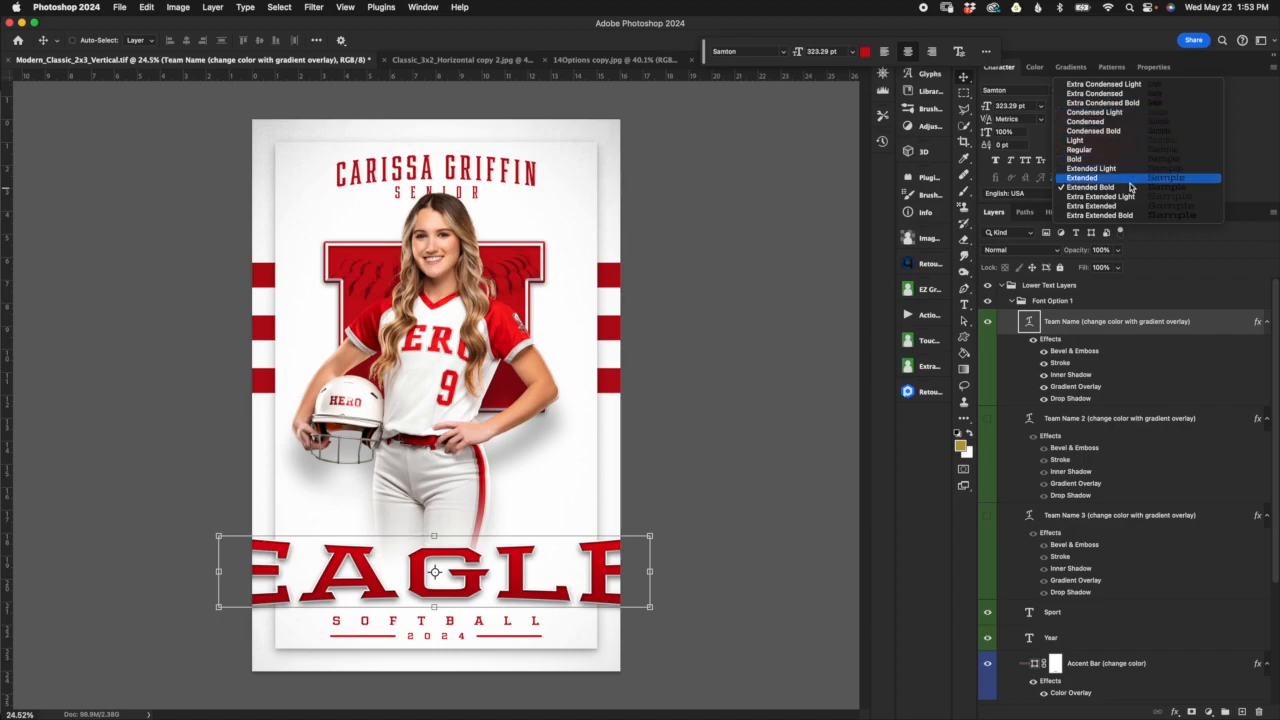
{"action": "left_click", "coordinate": [1127, 216]}
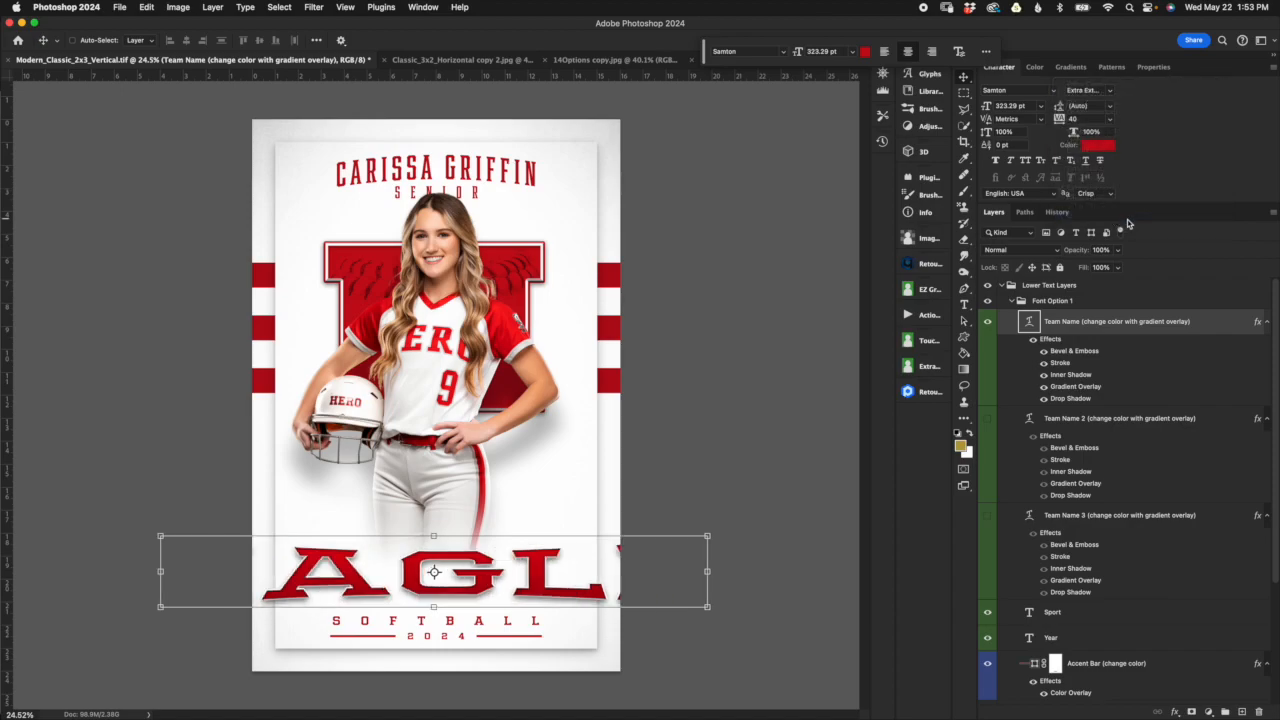
{"action": "left_click", "coordinate": [1112, 93]}
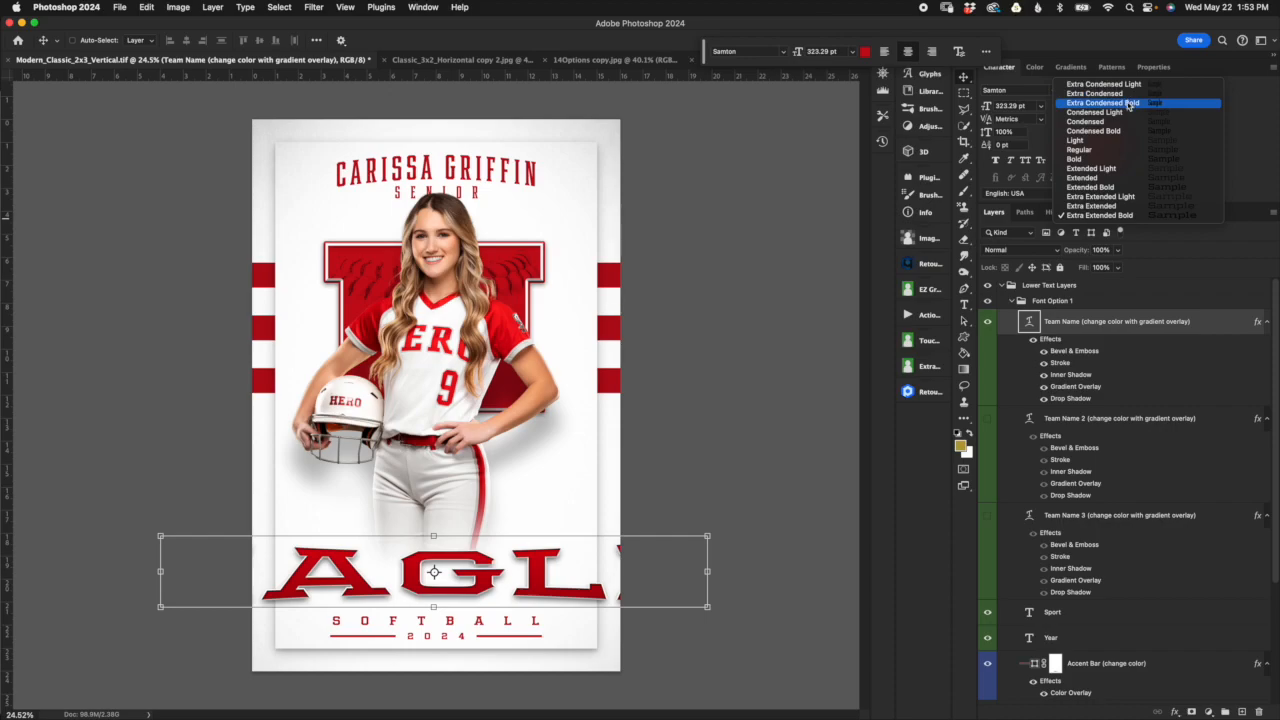
{"action": "left_click", "coordinate": [999, 70]}
Step: Revert the document to its opening history snapshot and return to the lower text layers
{"action": "left_click", "coordinate": [1057, 212]}
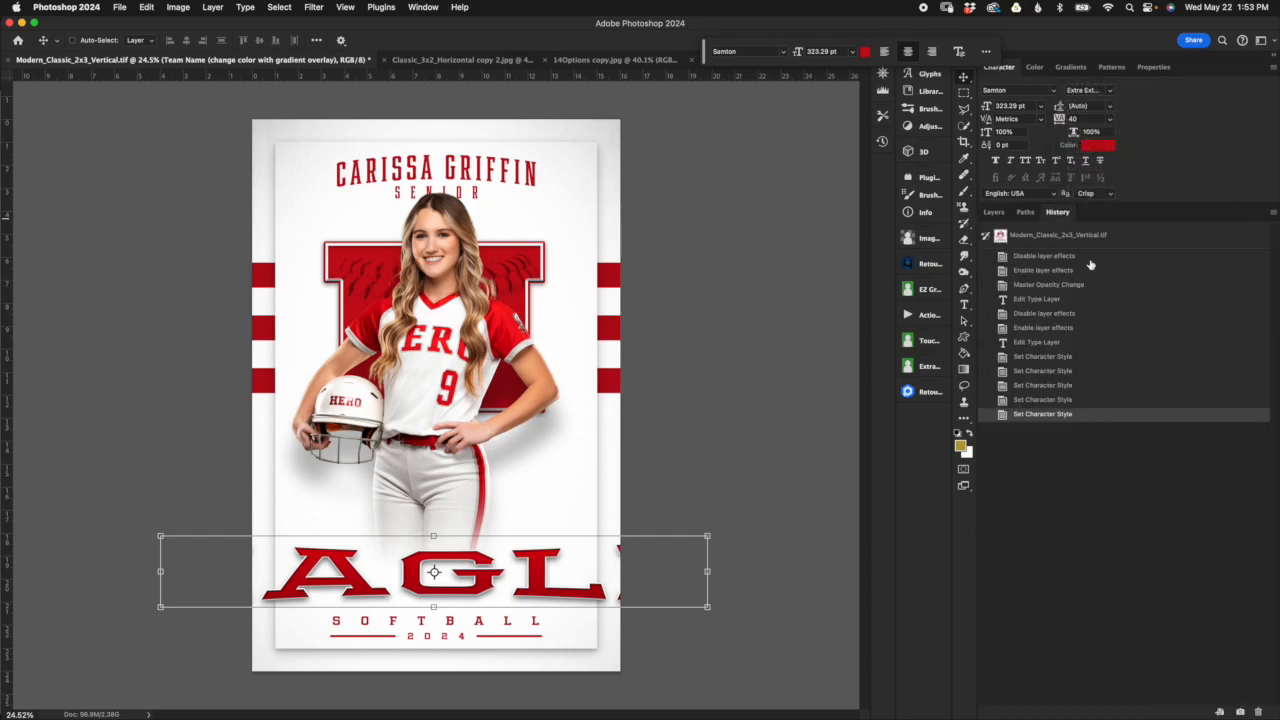
{"action": "left_click", "coordinate": [1020, 238]}
{"action": "left_click", "coordinate": [993, 212]}
{"action": "left_click", "coordinate": [1105, 301]}
{"action": "left_click", "coordinate": [1110, 321]}
{"action": "left_click", "coordinate": [1092, 301]}
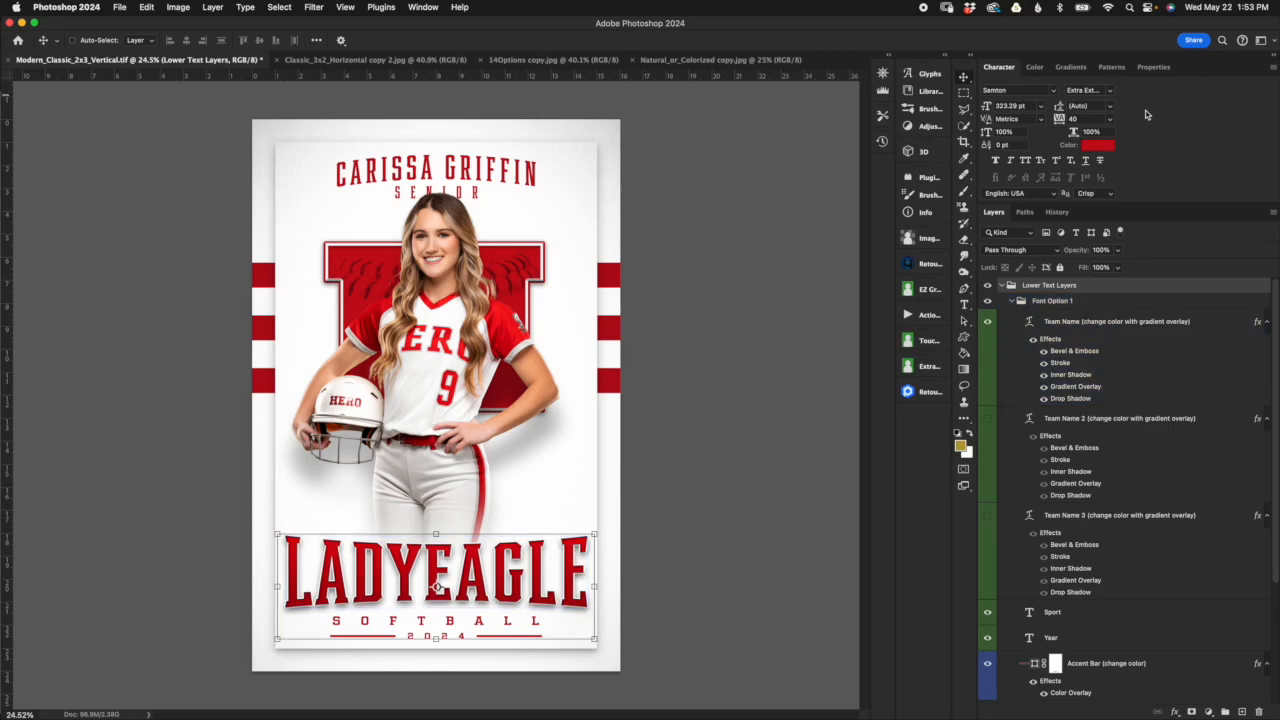
Step: Choose the Extra Condensed Bold font style with the Lower Text Layers group selected
{"action": "left_click", "coordinate": [1108, 91]}
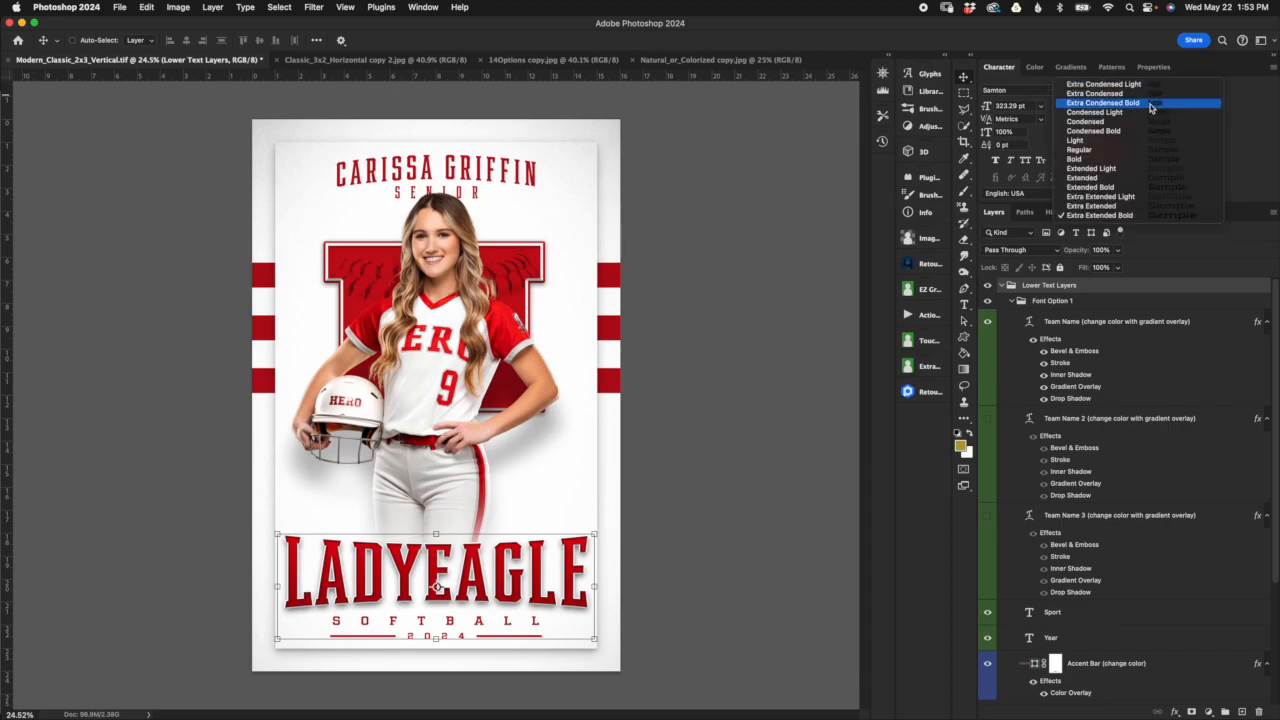
{"action": "left_click", "coordinate": [1141, 104]}
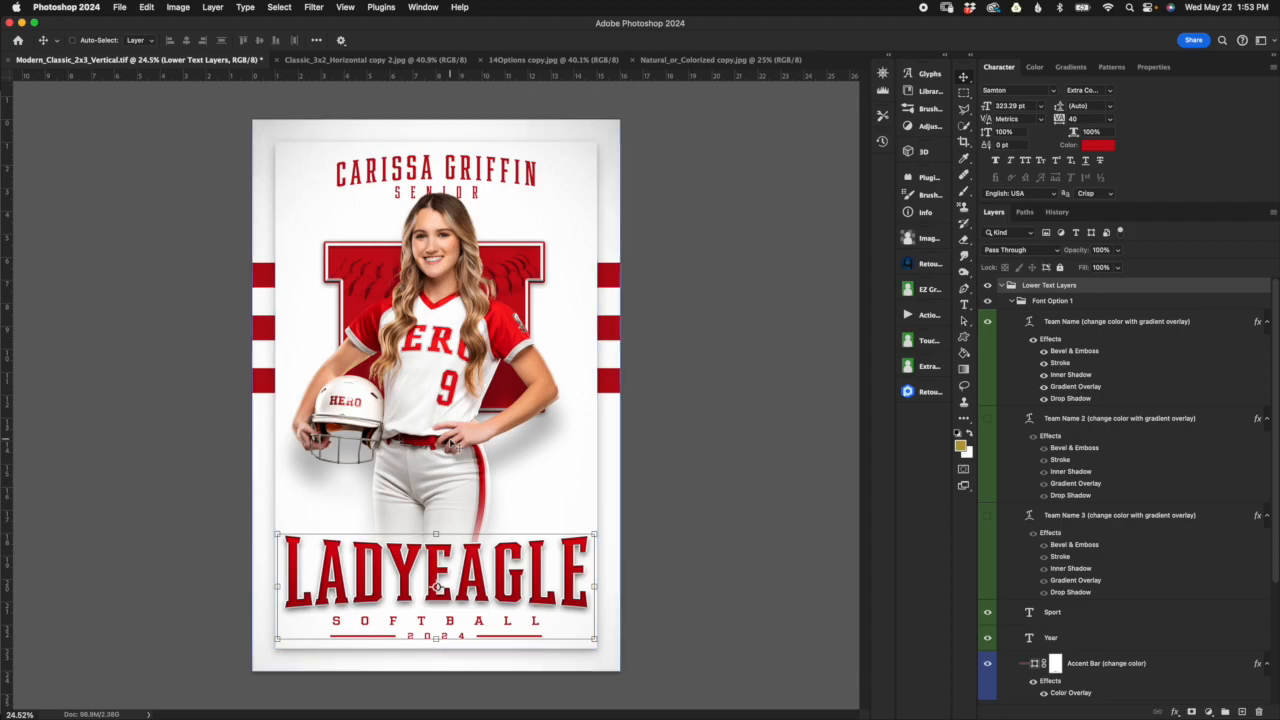
{"action": "left_click", "coordinate": [1130, 326]}
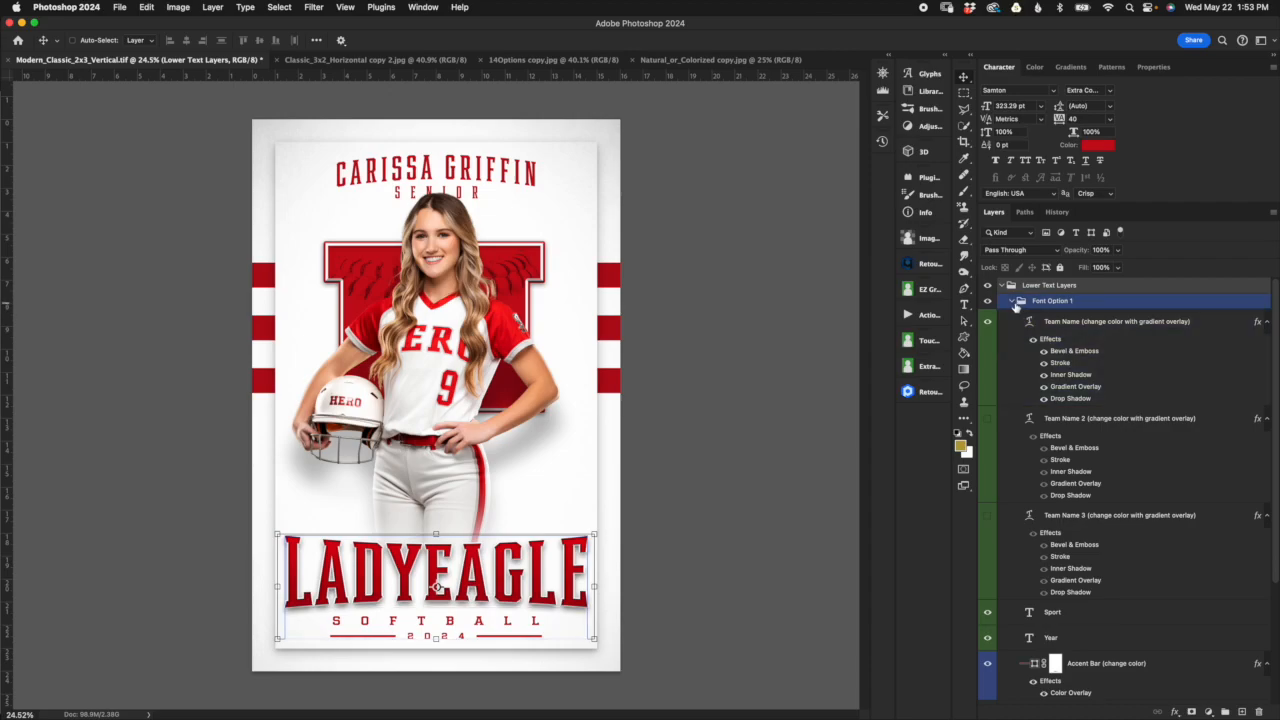
Step: Collapse and hide the Font Option 1 group, and show and expand Font Option 2
{"action": "left_click", "coordinate": [1013, 301]}
{"action": "left_click", "coordinate": [987, 301]}
{"action": "left_click", "coordinate": [1050, 316]}
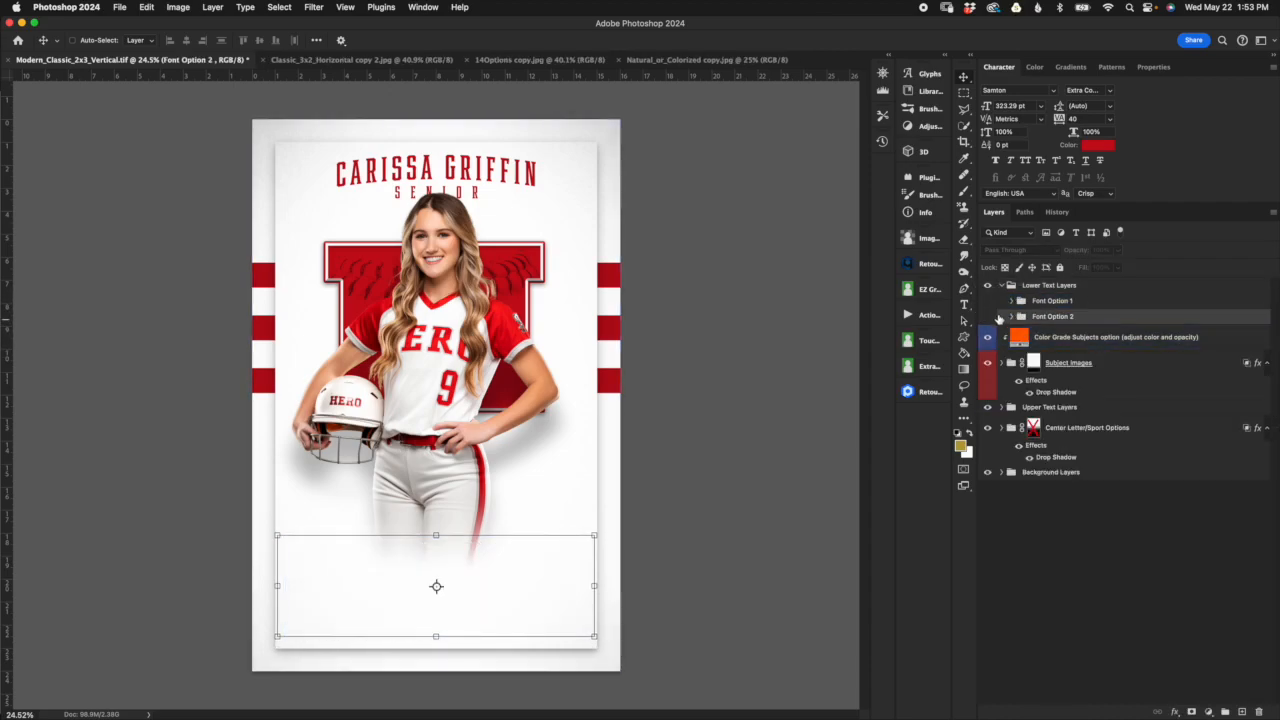
{"action": "left_click", "coordinate": [987, 316]}
{"action": "left_click", "coordinate": [1012, 316]}
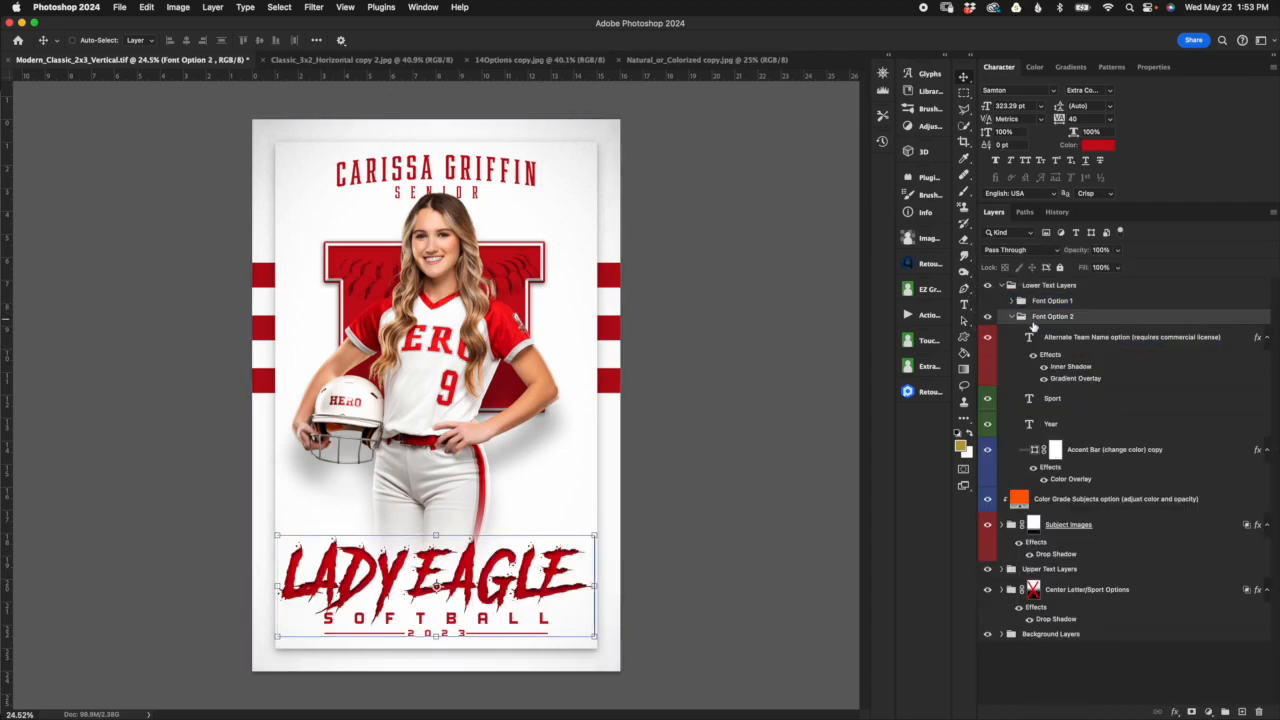
Step: Inspect the Inner Shadow and Gradient Overlay settings of the Alternate Team Name layer without changing them
{"action": "left_click", "coordinate": [1122, 342]}
{"action": "left_click", "coordinate": [1233, 460]}
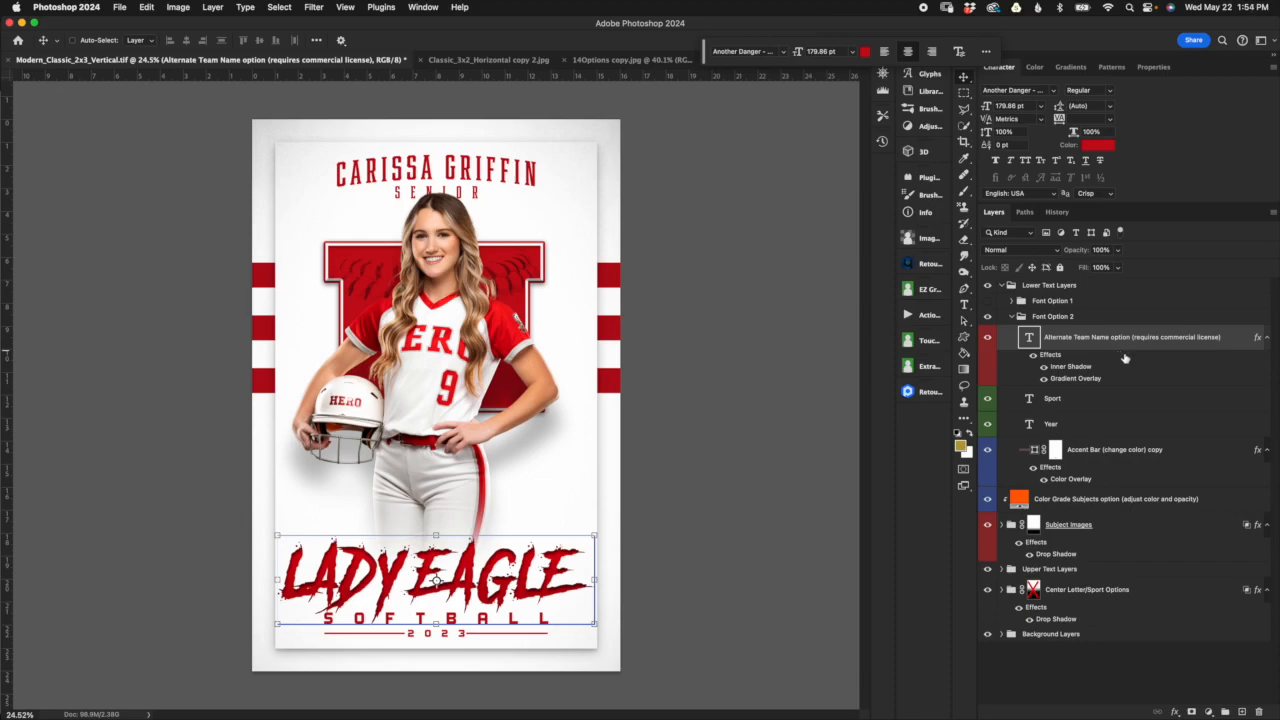
{"action": "double_click", "coordinate": [1067, 369]}
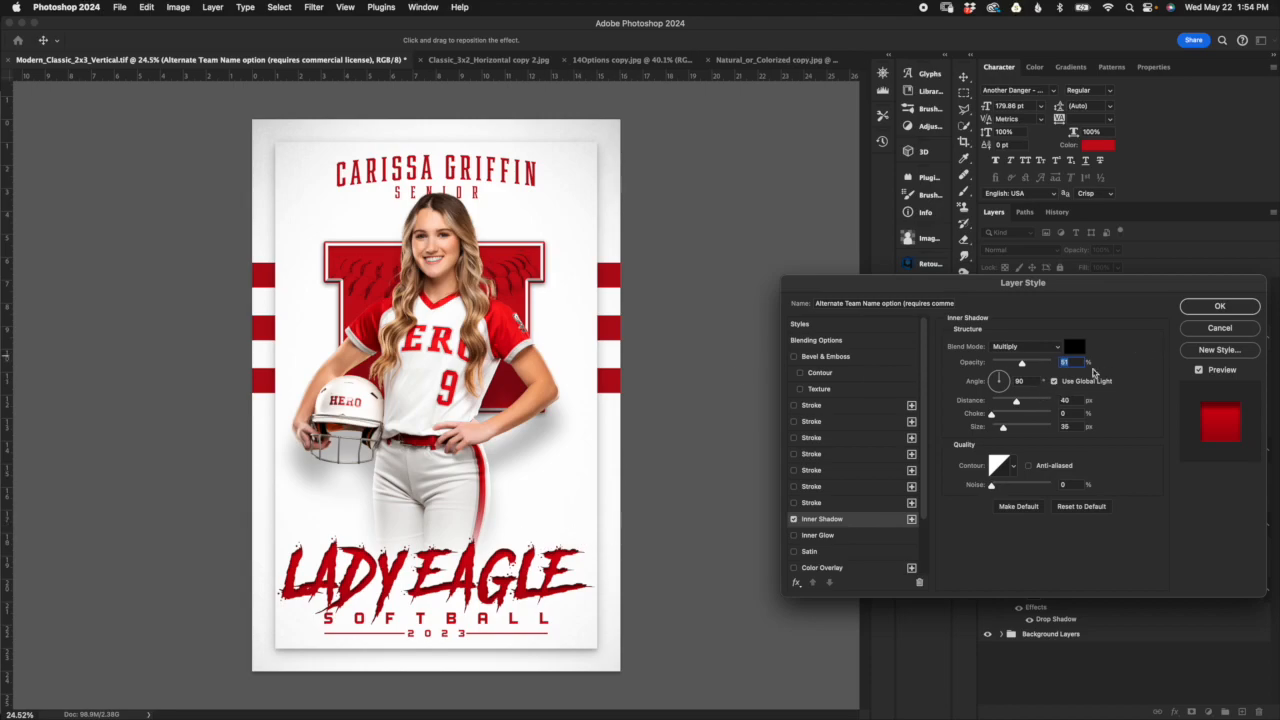
{"action": "left_click", "coordinate": [1220, 308]}
{"action": "left_click", "coordinate": [1120, 400]}
{"action": "double_click", "coordinate": [1110, 381]}
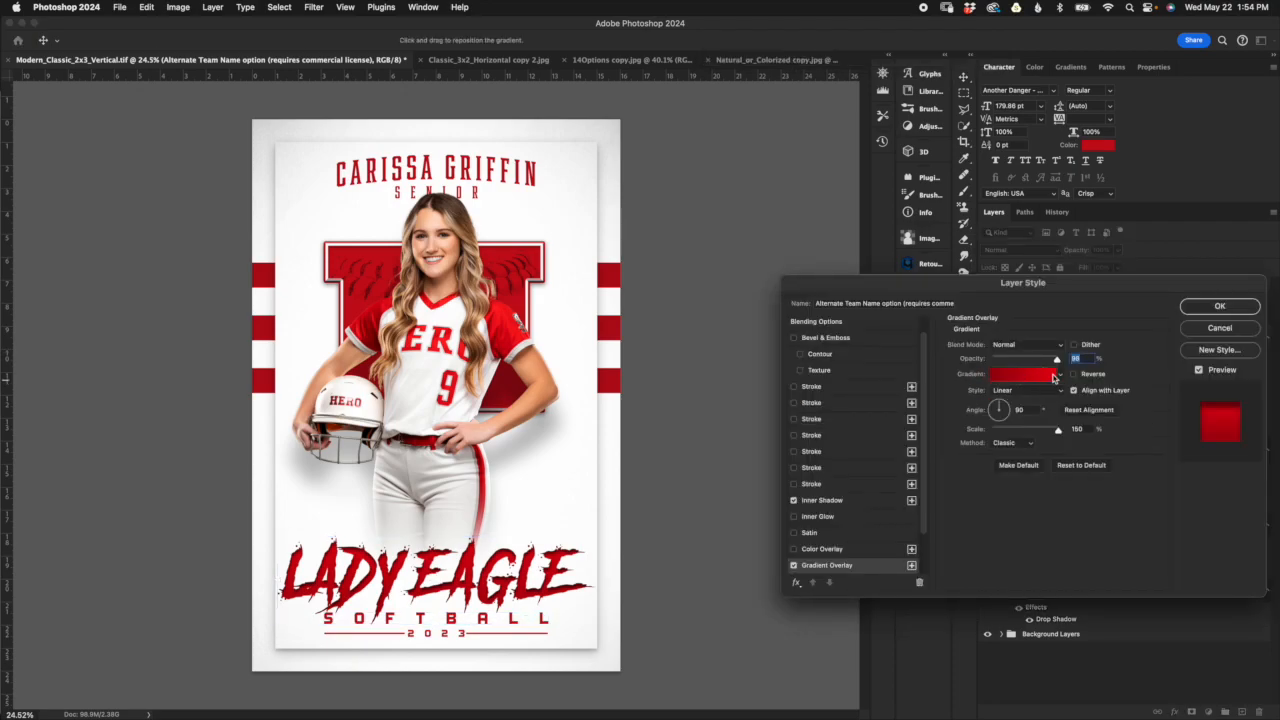
{"action": "left_click", "coordinate": [1218, 333]}
Step: Compare the alternate team name lettering with its Gradient Overlay effect off and on
{"action": "left_click", "coordinate": [1044, 378]}
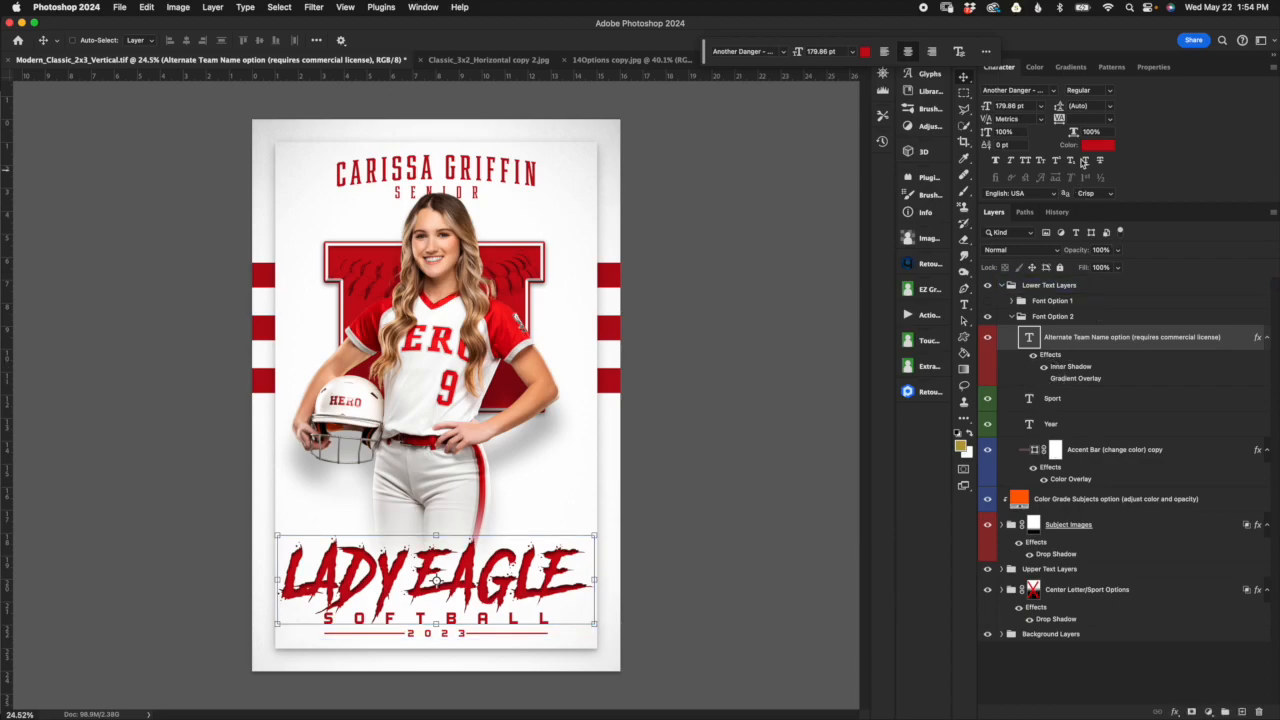
{"action": "left_click", "coordinate": [1044, 378]}
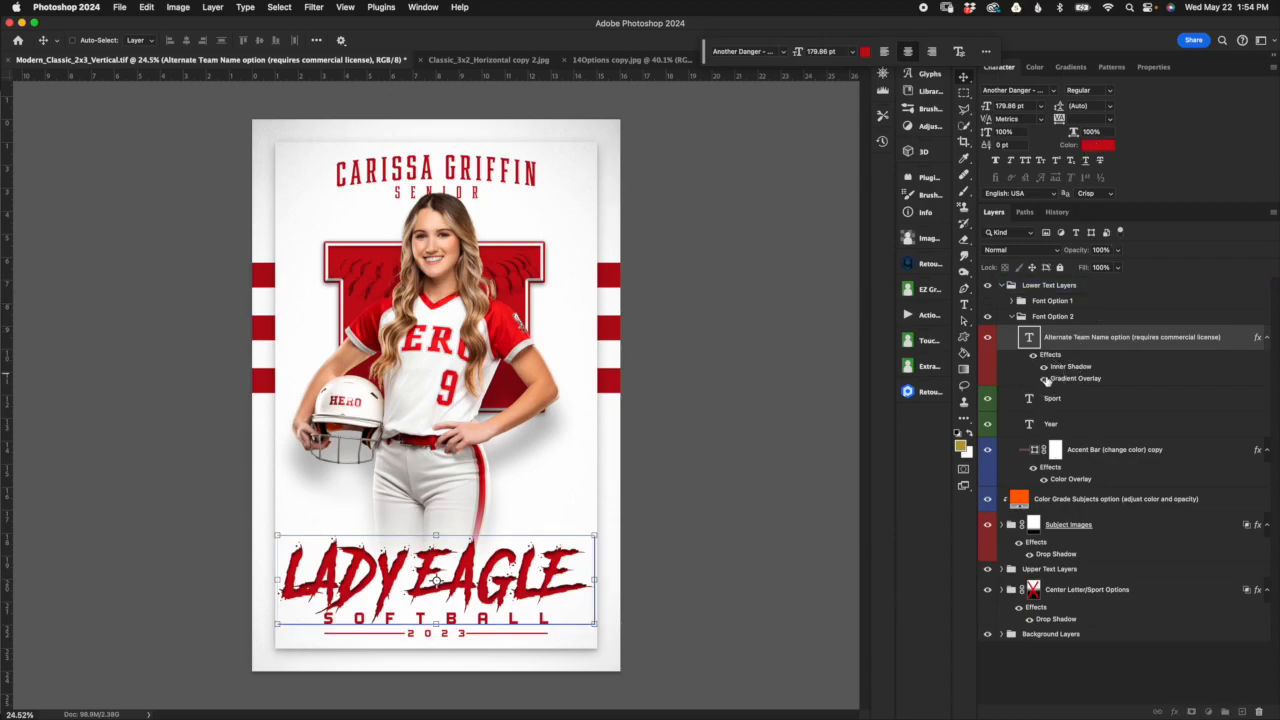
{"action": "left_click", "coordinate": [1068, 392]}
{"action": "left_click", "coordinate": [1098, 378]}
Step: Set the font size of the L in LADY EAGLE to 180 pt and commit the edit
{"action": "double_click", "coordinate": [1028, 340]}
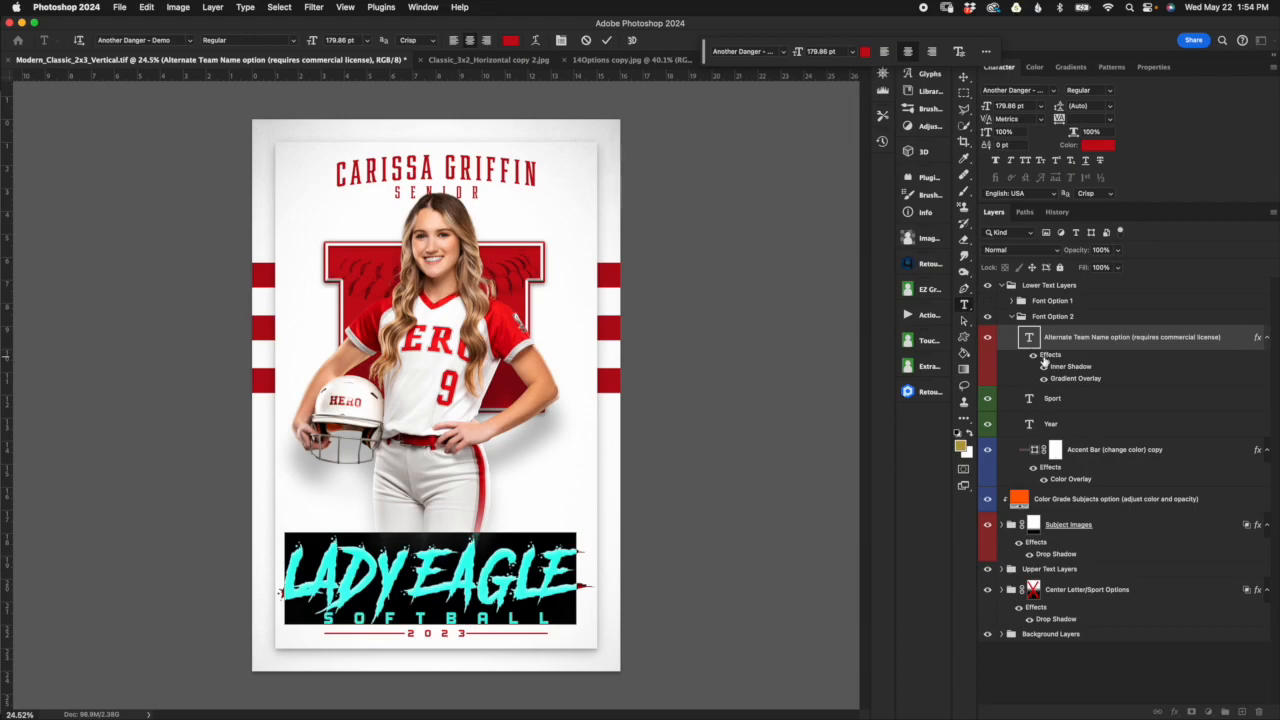
{"action": "left_click_drag", "start_coordinate": [314, 570], "coordinate": [278, 568]}
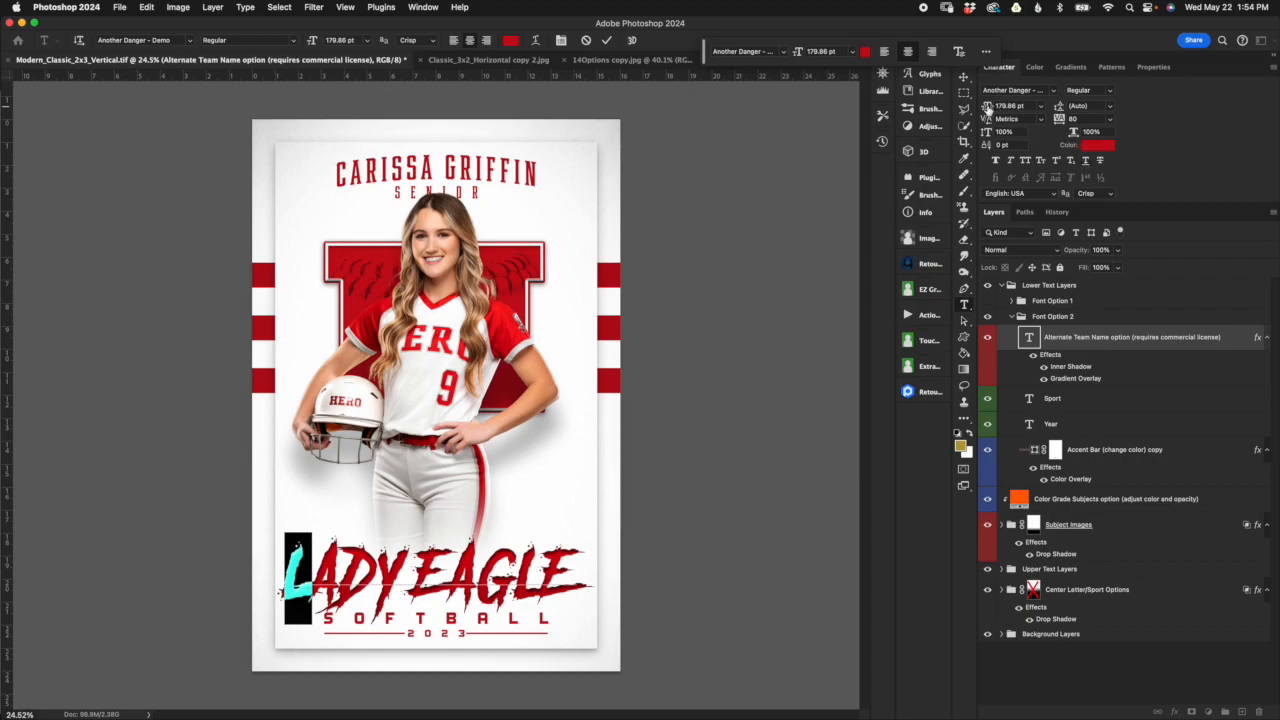
{"action": "left_click_drag", "start_coordinate": [989, 106], "coordinate": [988, 109]}
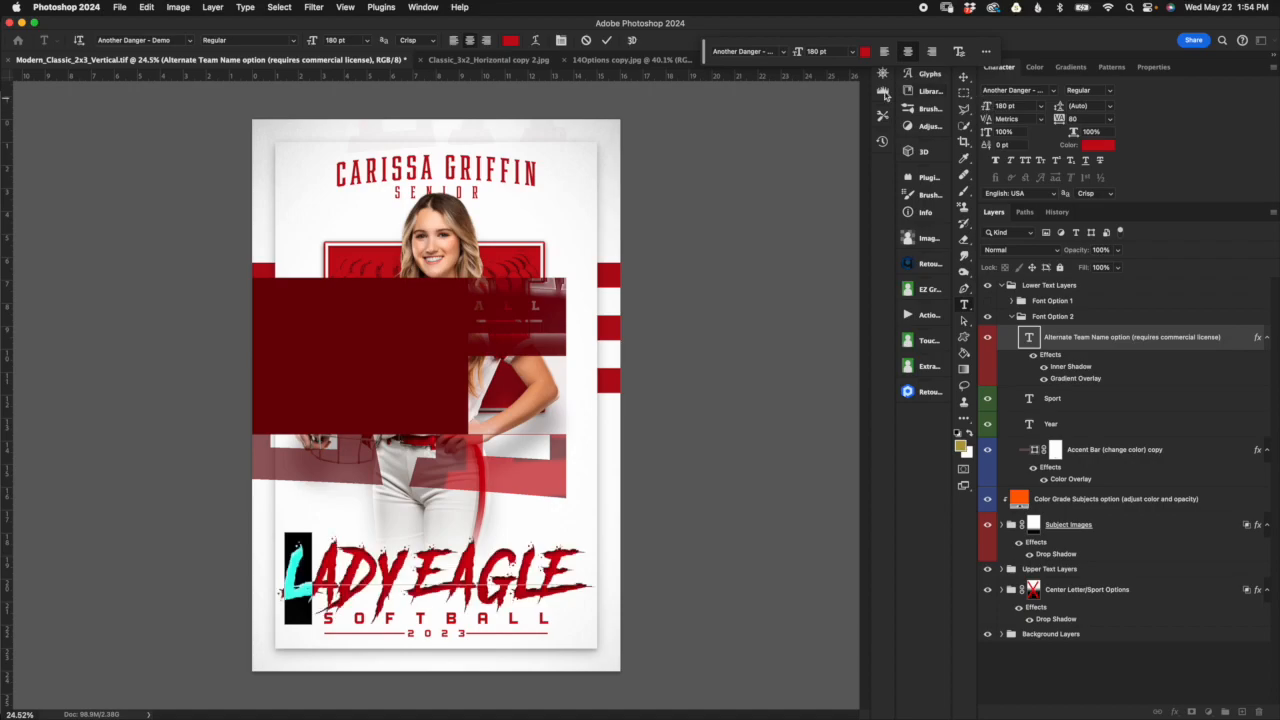
{"action": "left_click", "coordinate": [605, 41]}
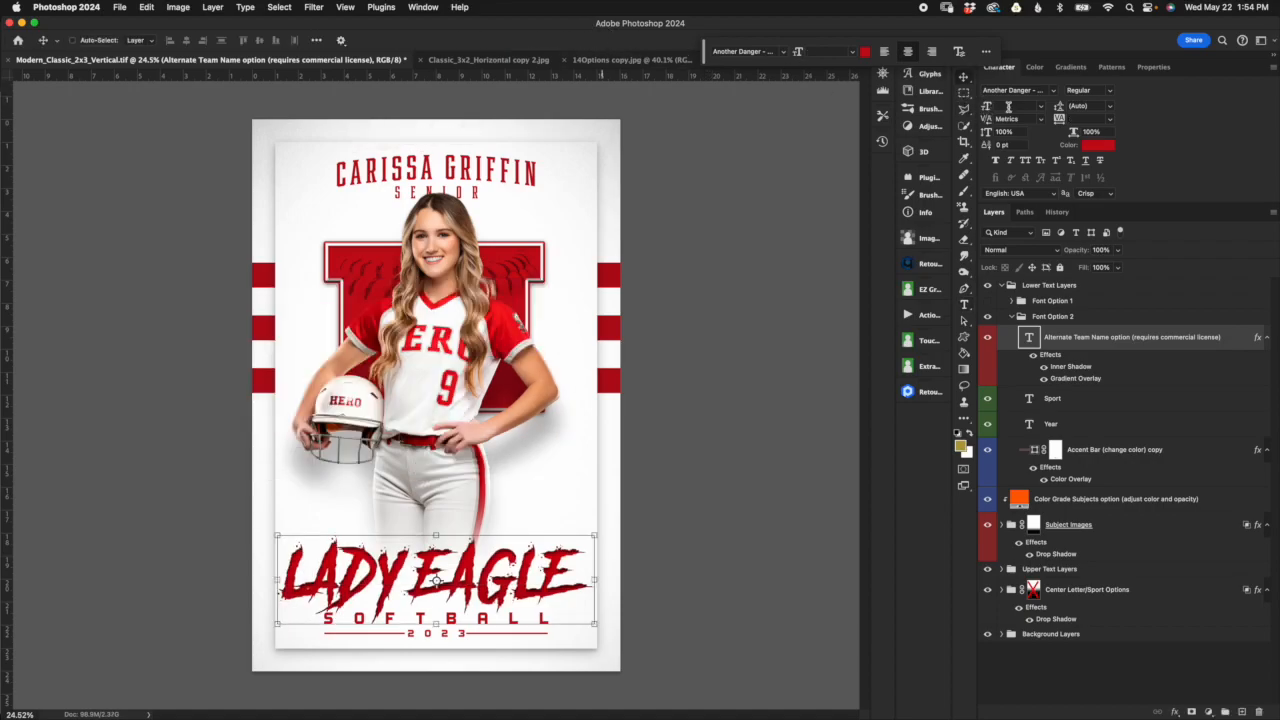
Step: Set the font size of the whole LADY EAGLE layer to 180 pt
{"action": "left_click", "coordinate": [1034, 106]}
{"action": "type", "text": "180"}
{"action": "key", "text": "Return"}
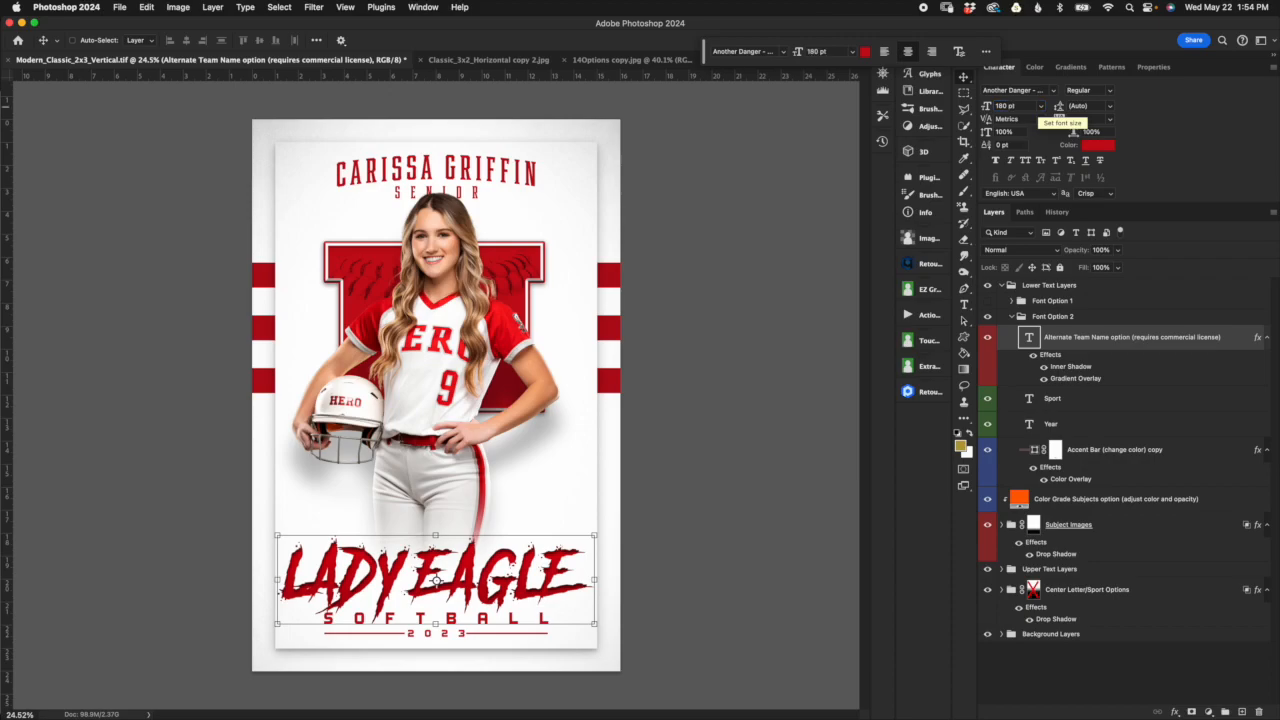
Step: Enlarge only the L in LADY EAGLE to a font size of 200 pt
{"action": "double_click", "coordinate": [1030, 338]}
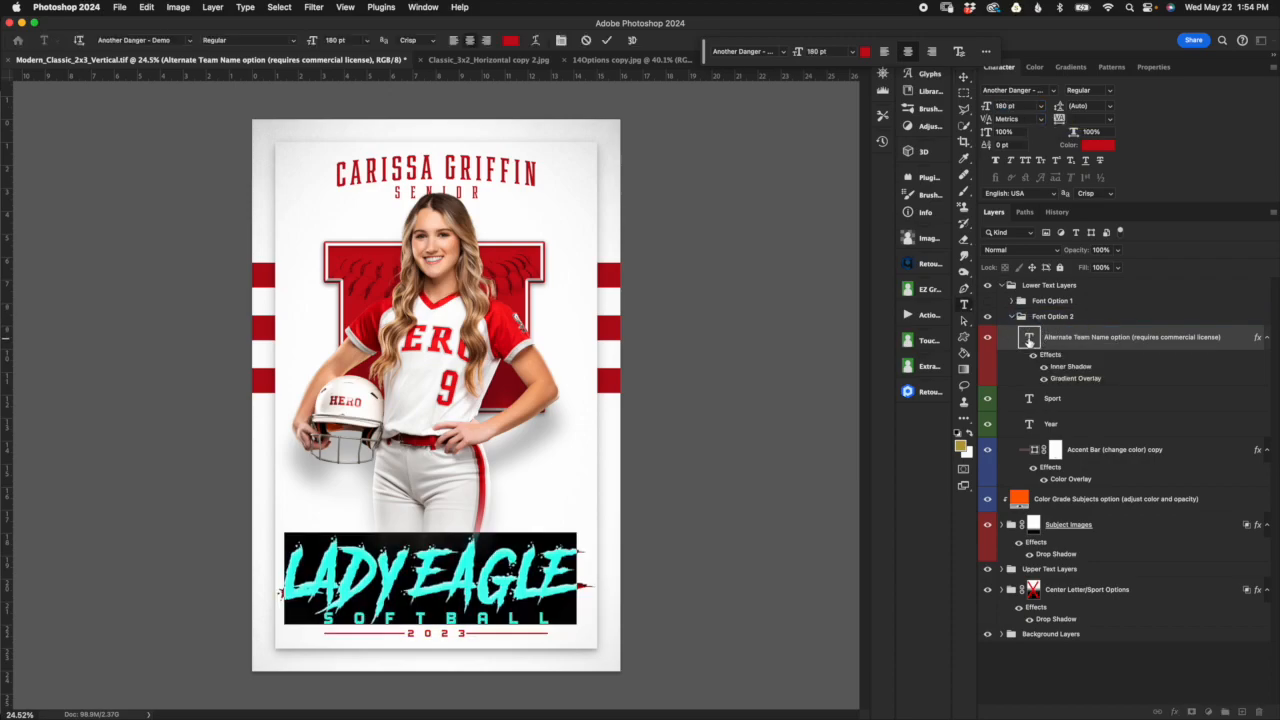
{"action": "left_click_drag", "start_coordinate": [314, 574], "coordinate": [278, 570]}
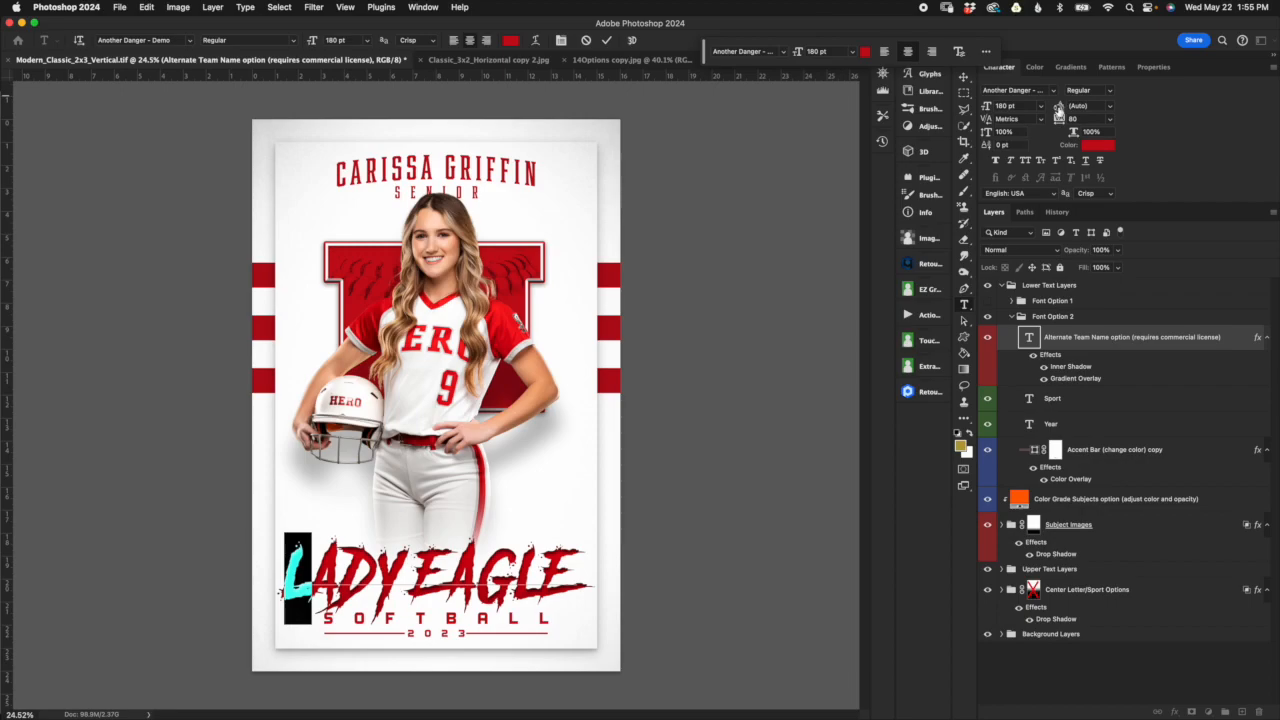
{"action": "left_click", "coordinate": [1020, 106]}
{"action": "type", "text": "200"}
{"action": "key", "text": "Return"}
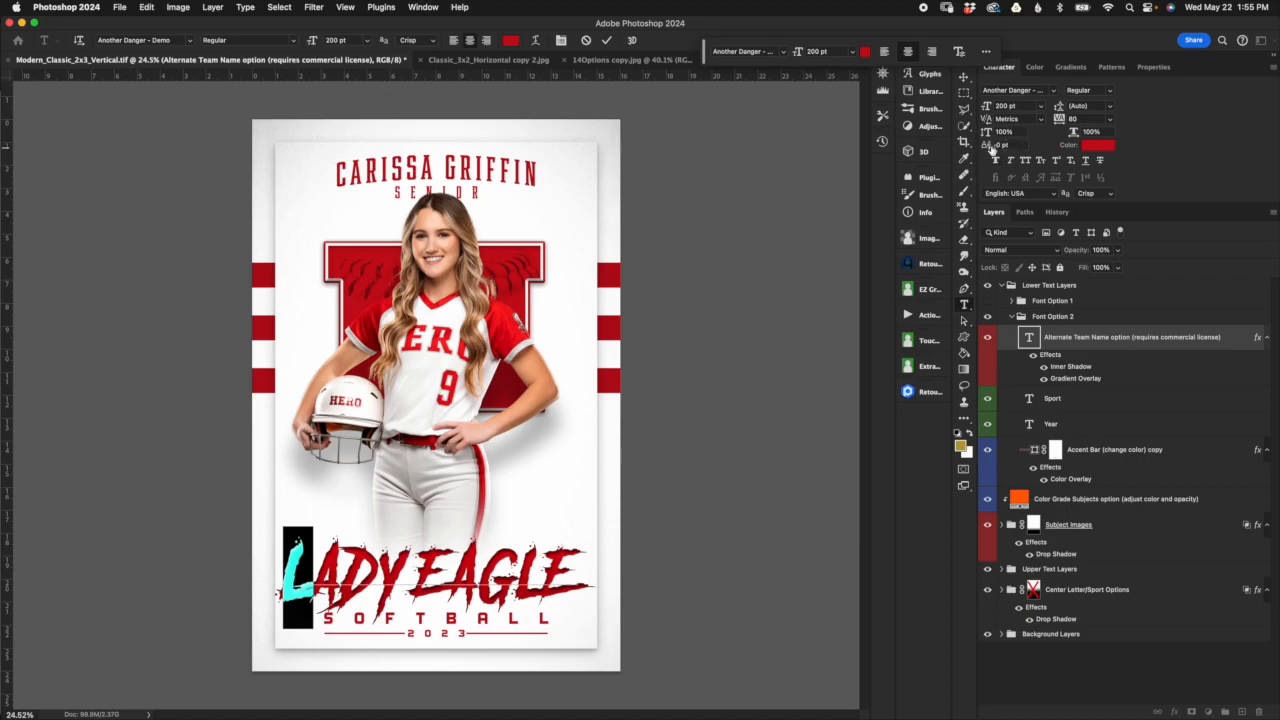
Step: Try lowering the enlarged L with a baseline shift of -40 pt and -25 pt
{"action": "left_click", "coordinate": [987, 147]}
{"action": "type", "text": "-40"}
{"action": "key", "text": "Return"}
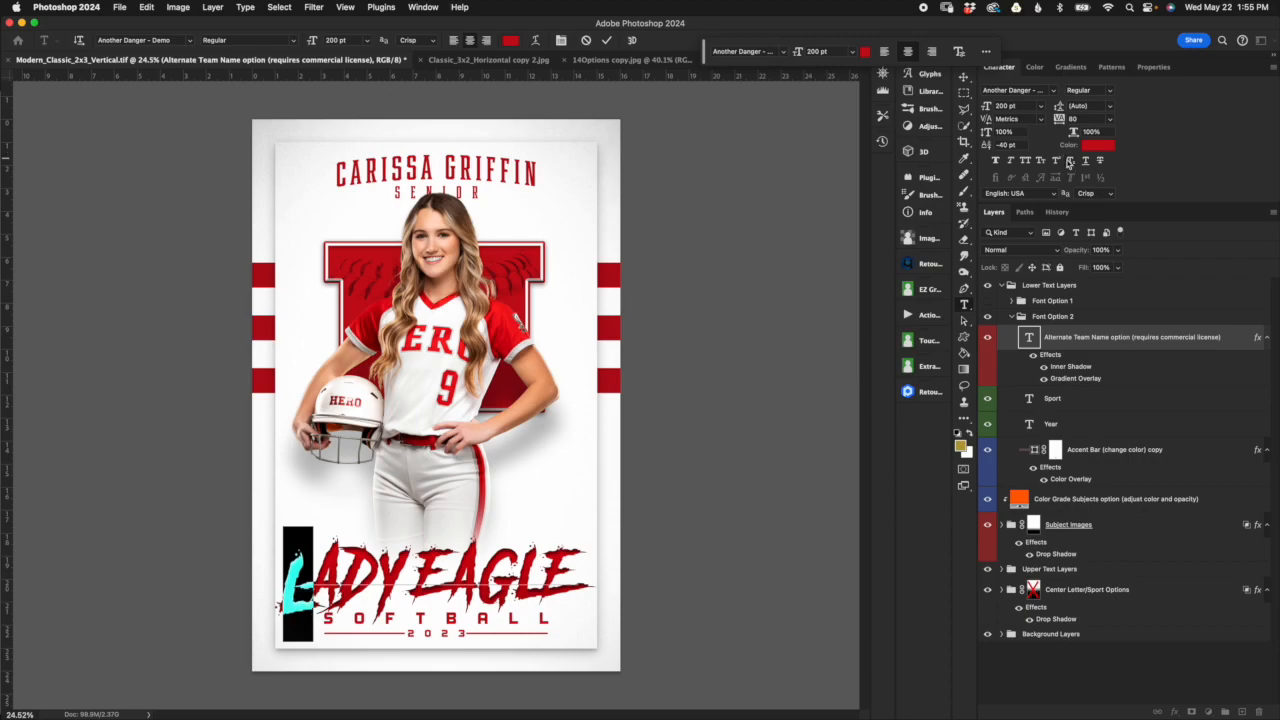
{"action": "left_click", "coordinate": [1014, 145]}
{"action": "type", "text": "-25"}
{"action": "key", "text": "Return"}
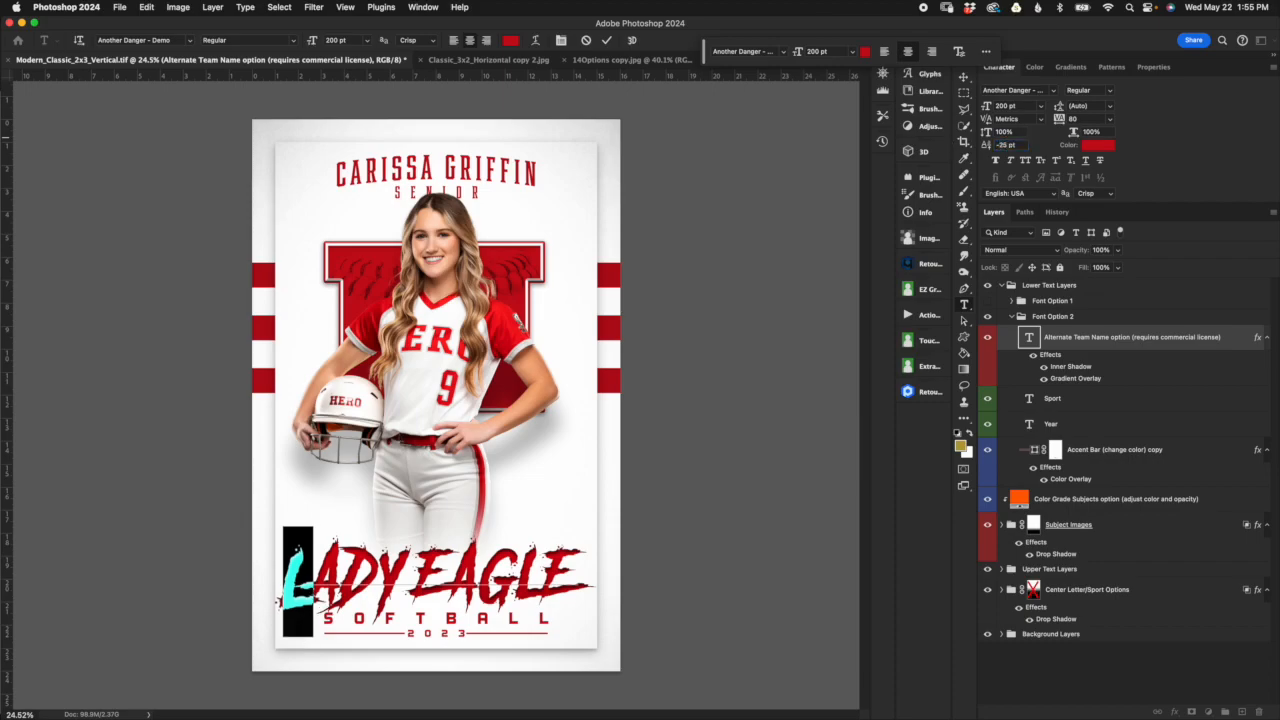
Step: Try raising the enlarged L with a baseline shift of 15 pt and 20 pt
{"action": "left_click", "coordinate": [1016, 143]}
{"action": "type", "text": "15"}
{"action": "key", "text": "Return"}
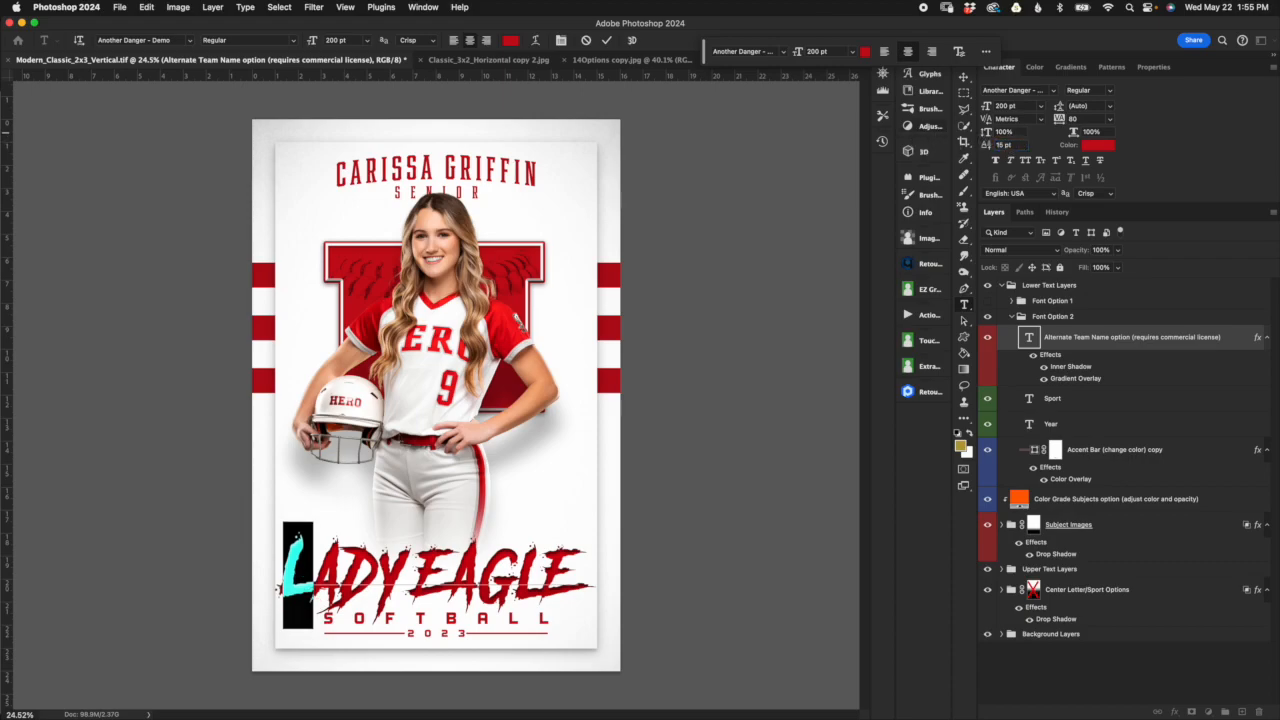
{"action": "left_click", "coordinate": [1022, 145]}
{"action": "type", "text": "20"}
{"action": "key", "text": "Return"}
Step: Set the baseline shift of the enlarged L to -20 pt
{"action": "left_click", "coordinate": [1005, 143]}
{"action": "type", "text": "-20"}
{"action": "key", "text": "Return"}
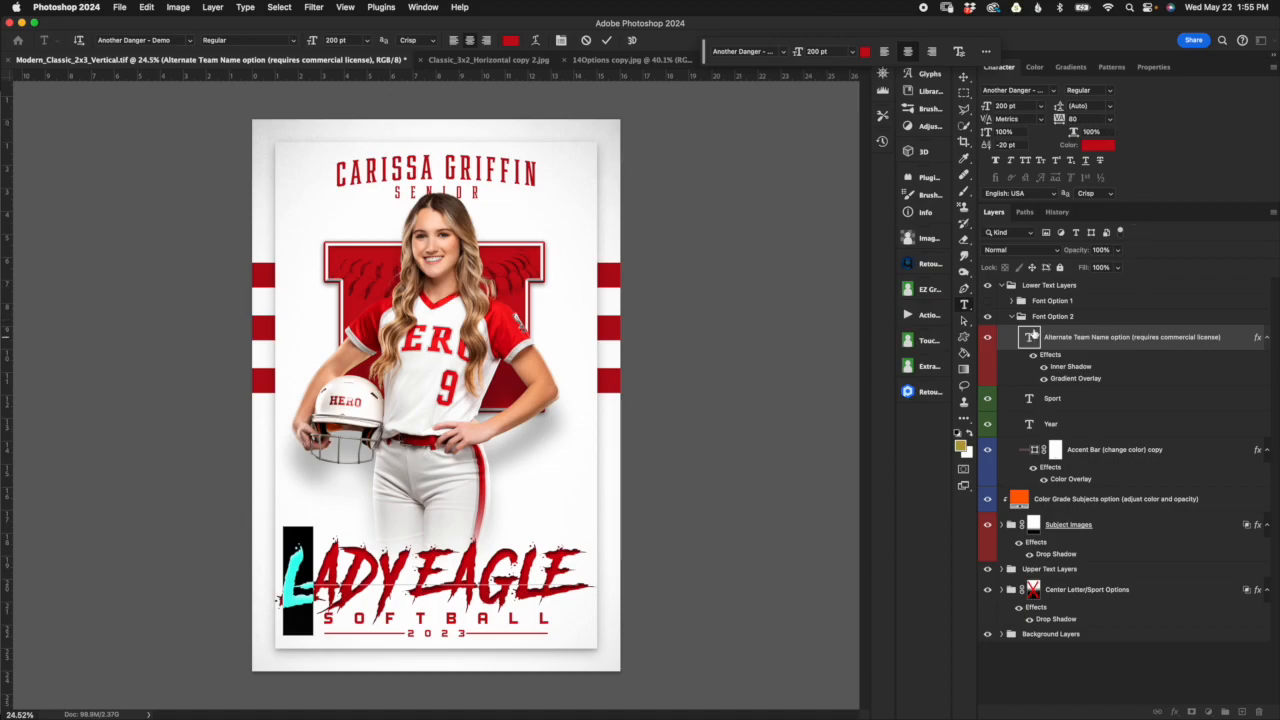
Step: Set the tracking of the A in LADY to 110 and leave text editing
{"action": "left_click", "coordinate": [1076, 118]}
{"action": "left_click_drag", "start_coordinate": [343, 581], "coordinate": [315, 579]}
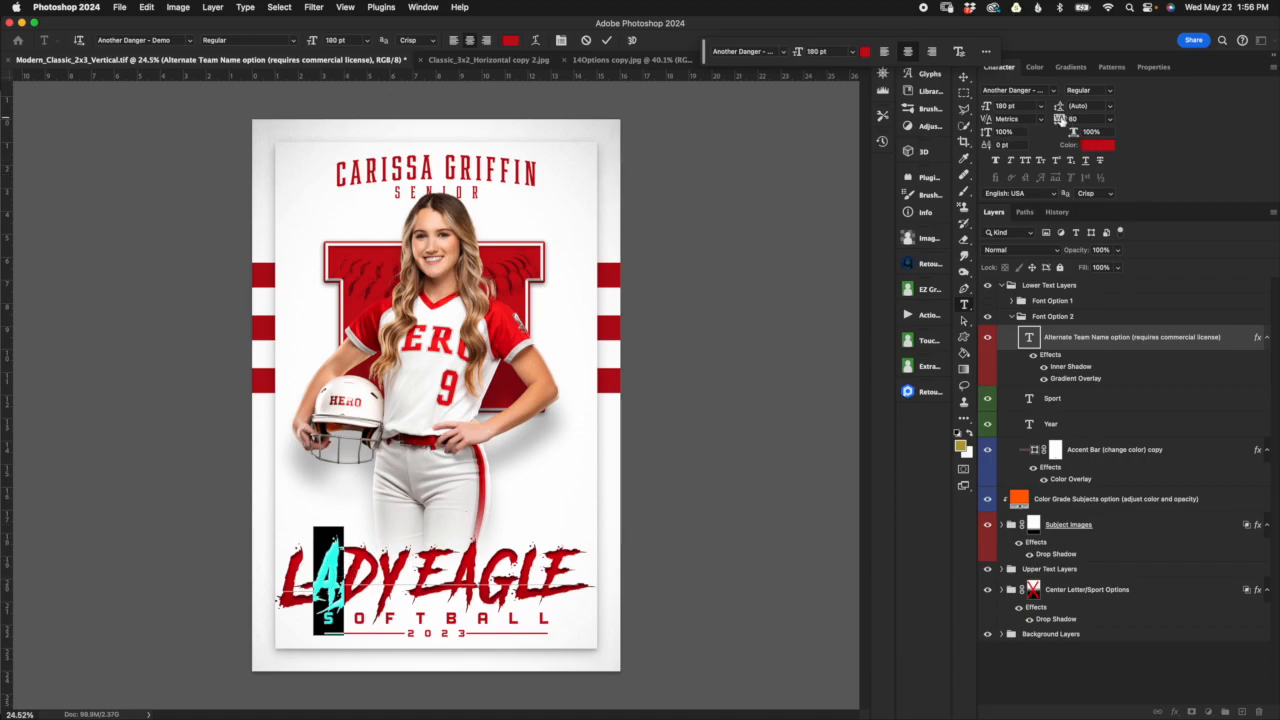
{"action": "left_click", "coordinate": [1084, 117]}
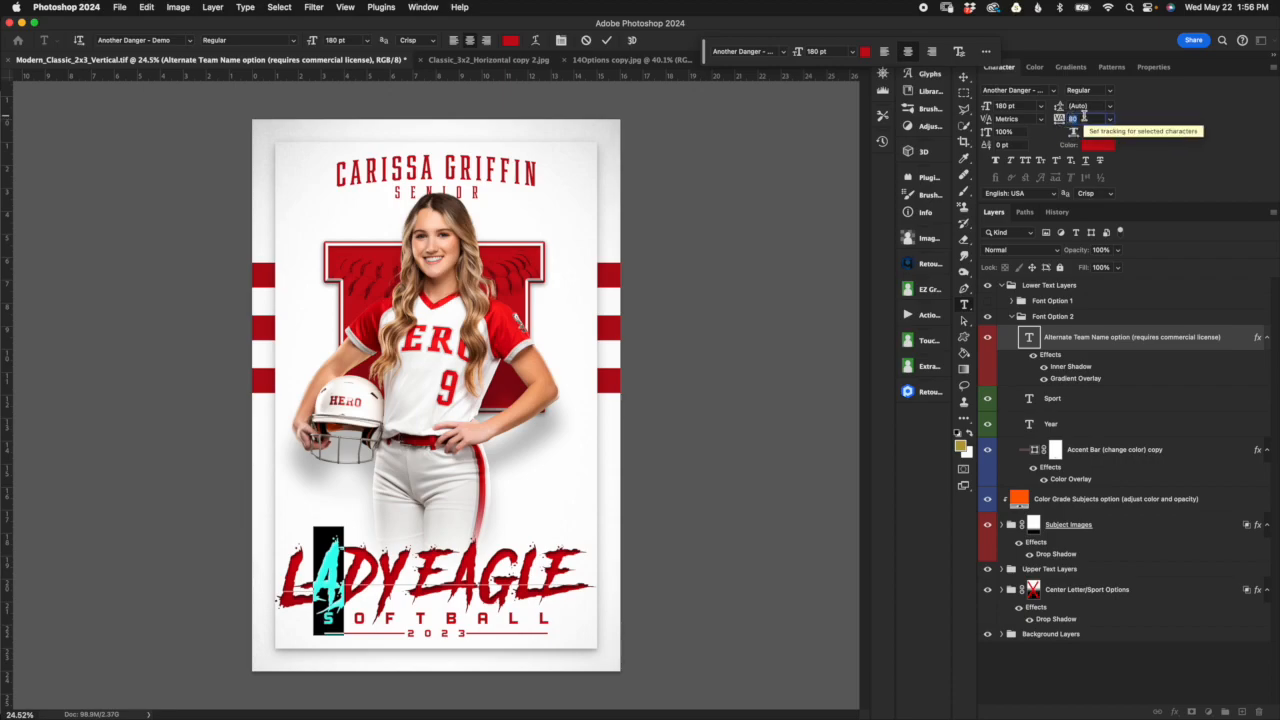
{"action": "type", "text": "11"}
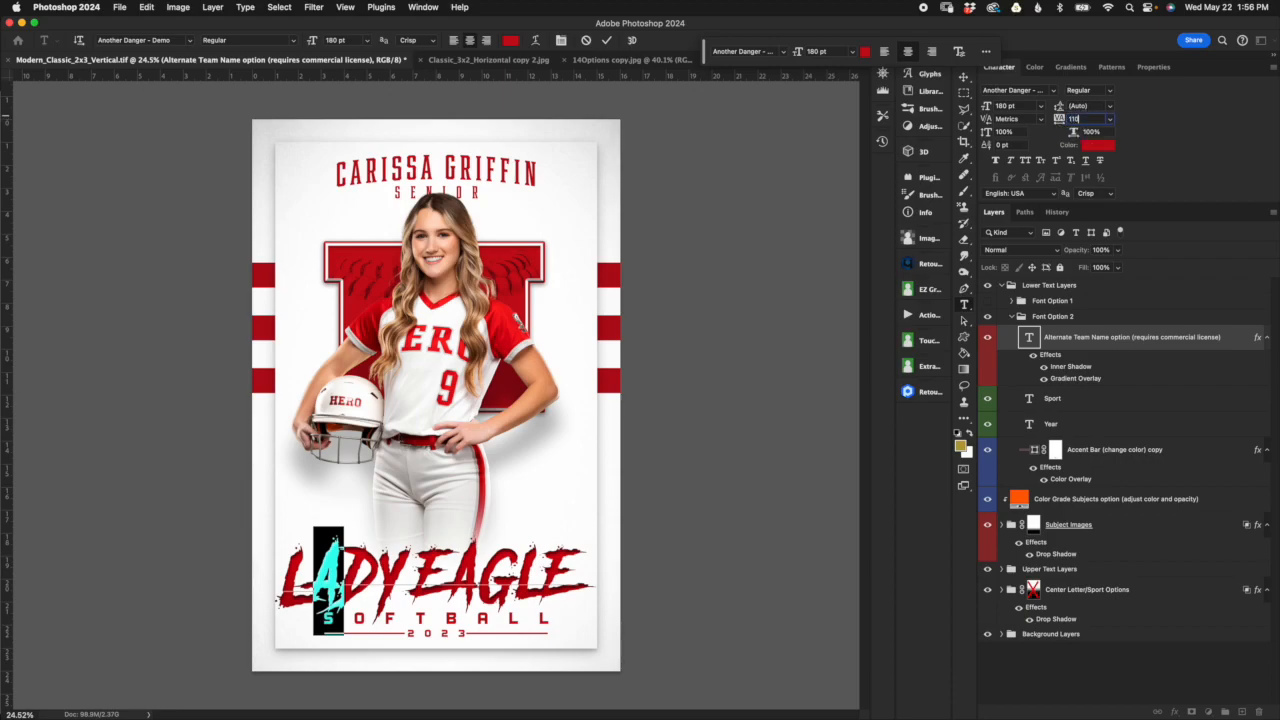
{"action": "type", "text": "0"}
{"action": "key", "text": "Return"}
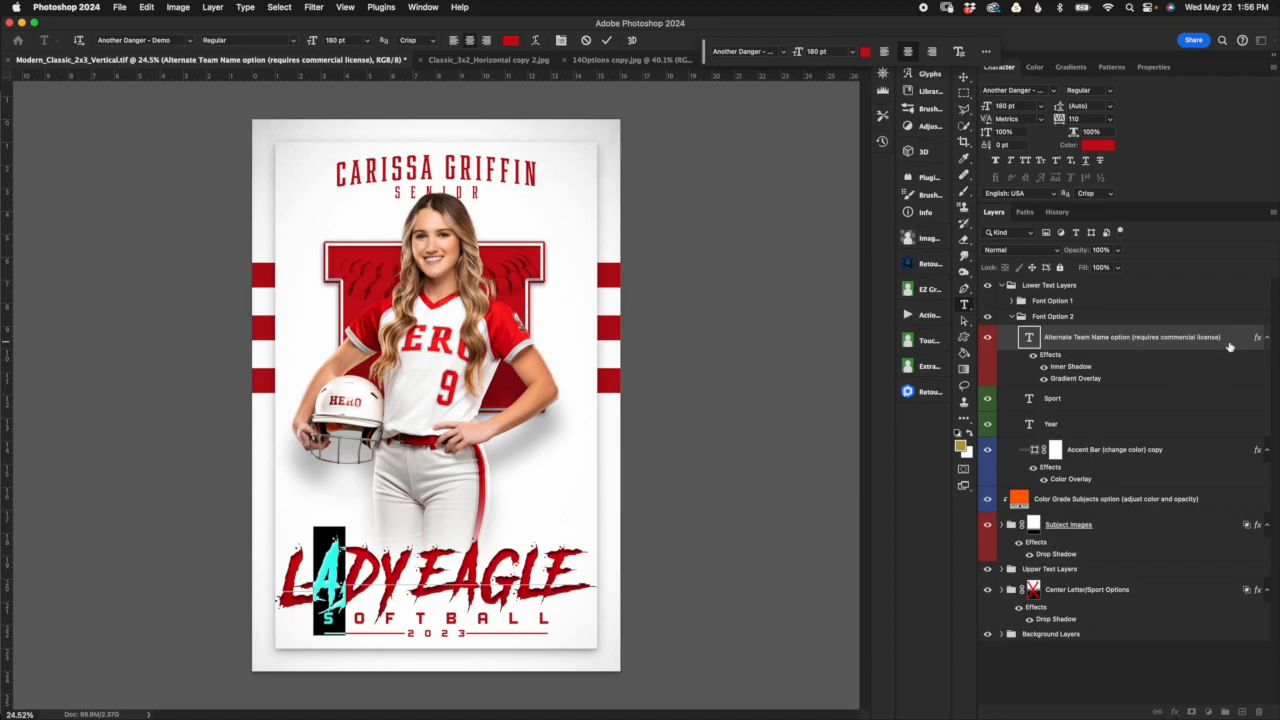
{"action": "key", "text": "Escape"}
{"action": "key", "text": "v"}
Step: Replace the text of the Sport layer in Font Option 2 with BASKETBALL
{"action": "left_click", "coordinate": [1086, 400]}
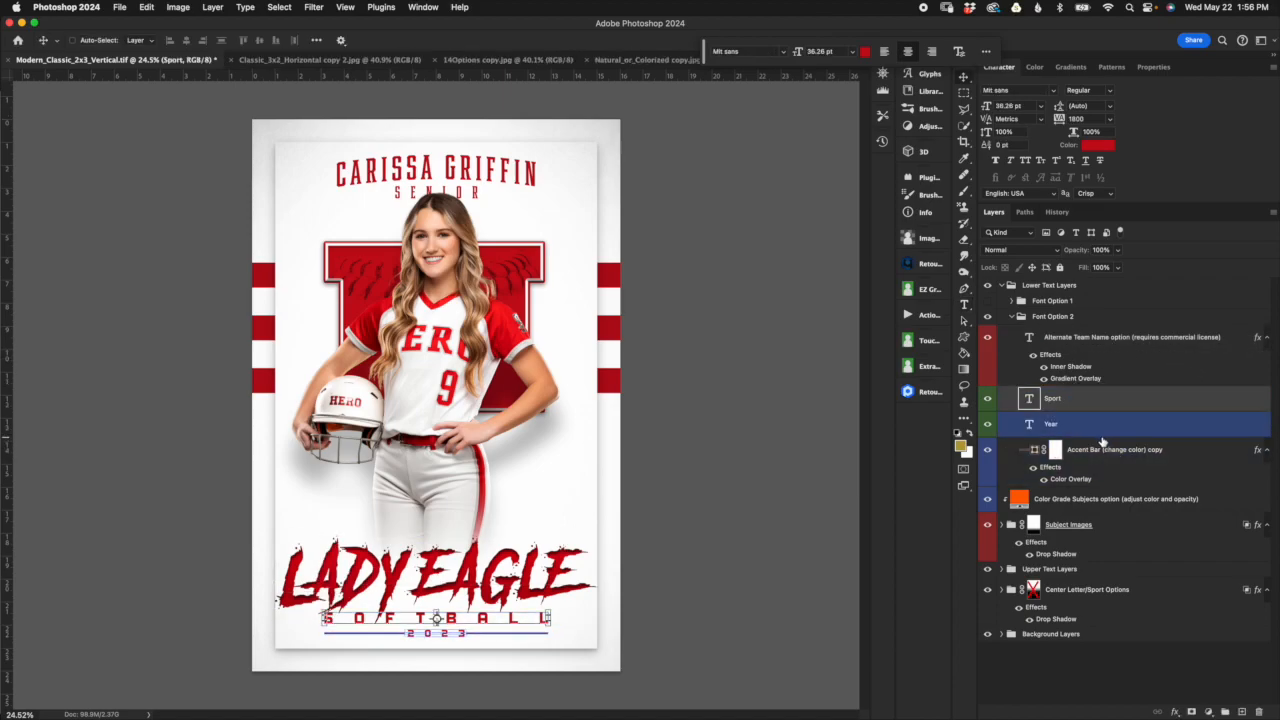
{"action": "double_click", "coordinate": [1030, 399]}
{"action": "type", "text": "BA"}
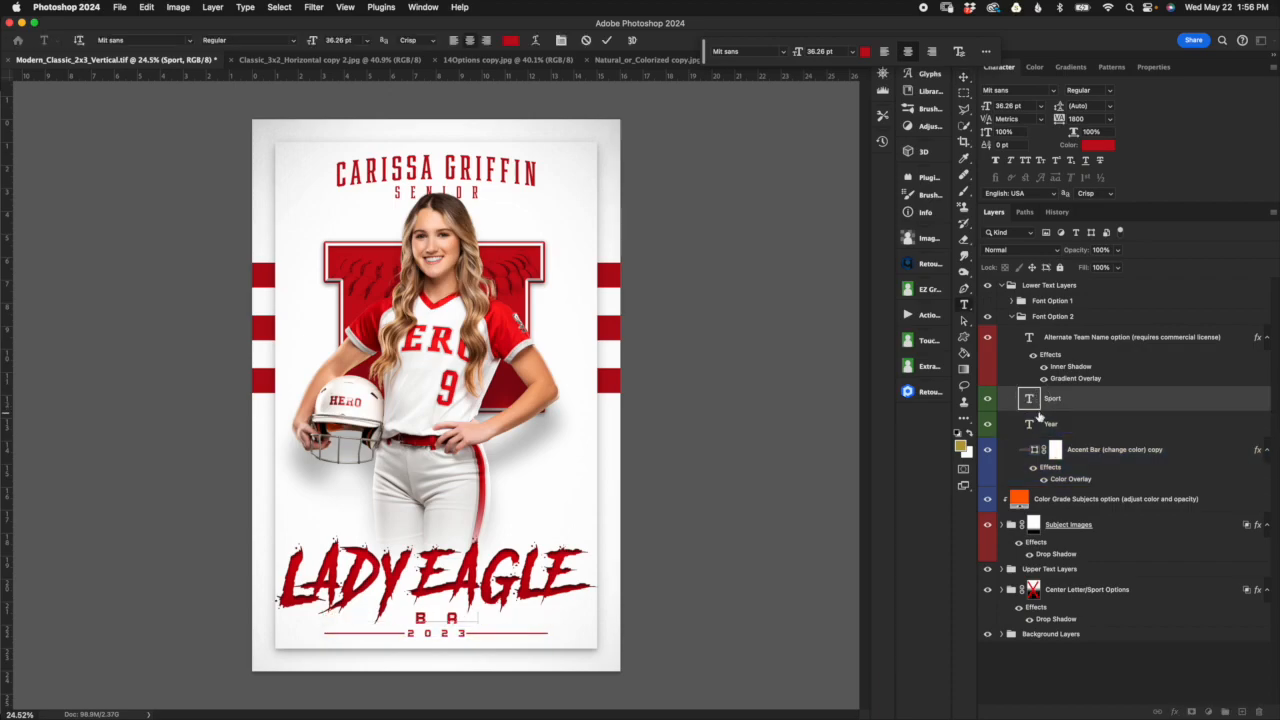
{"action": "type", "text": "SKETBALL"}
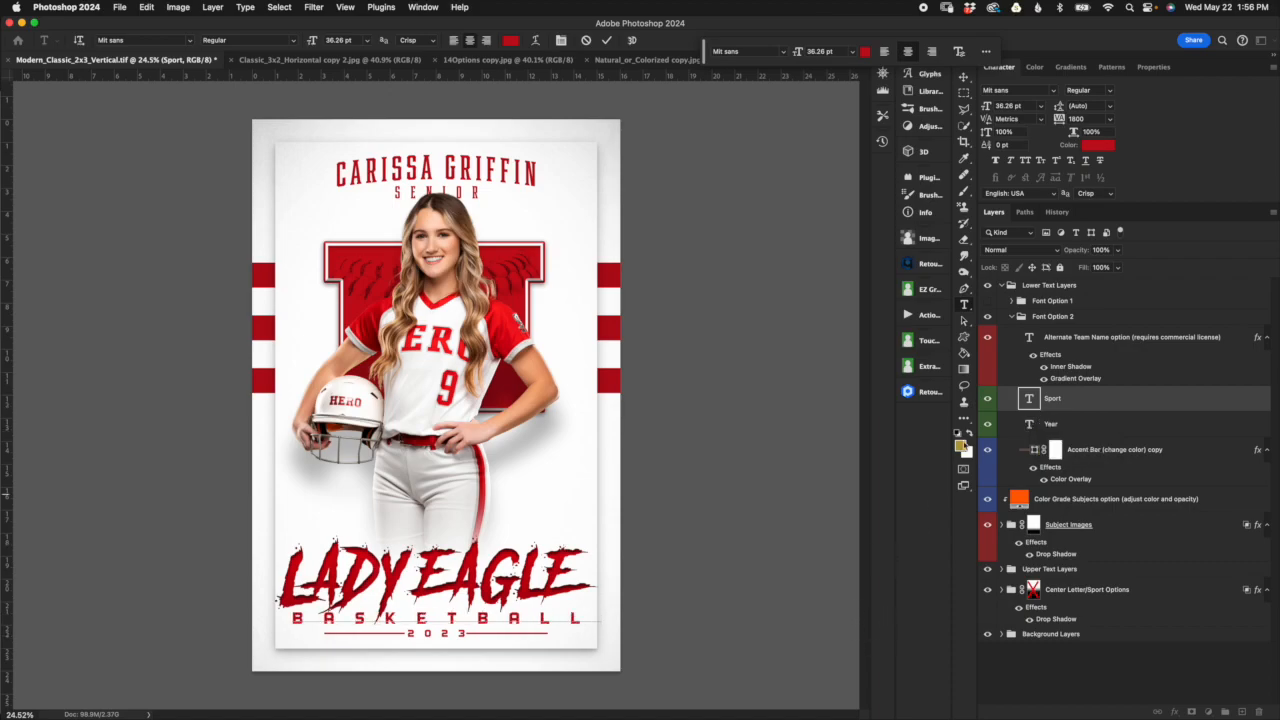
Step: Reduce the tracking of the BASKETBALL text to 1200 and leave text editing
{"action": "left_click", "coordinate": [1078, 119]}
{"action": "key", "text": "BackSpace"}
{"action": "left_click", "coordinate": [1134, 408]}
{"action": "key", "text": "v"}
{"action": "left_click", "coordinate": [1101, 119]}
{"action": "type", "text": "12"}
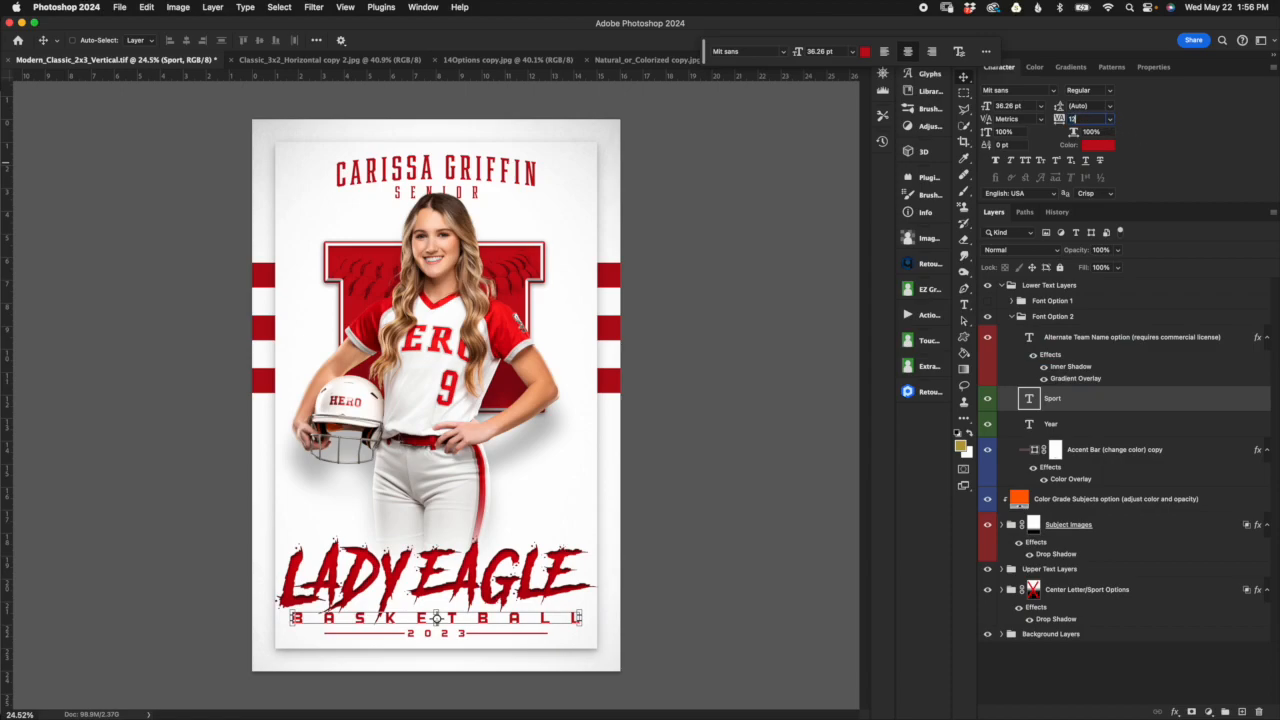
{"action": "key", "text": "Return"}
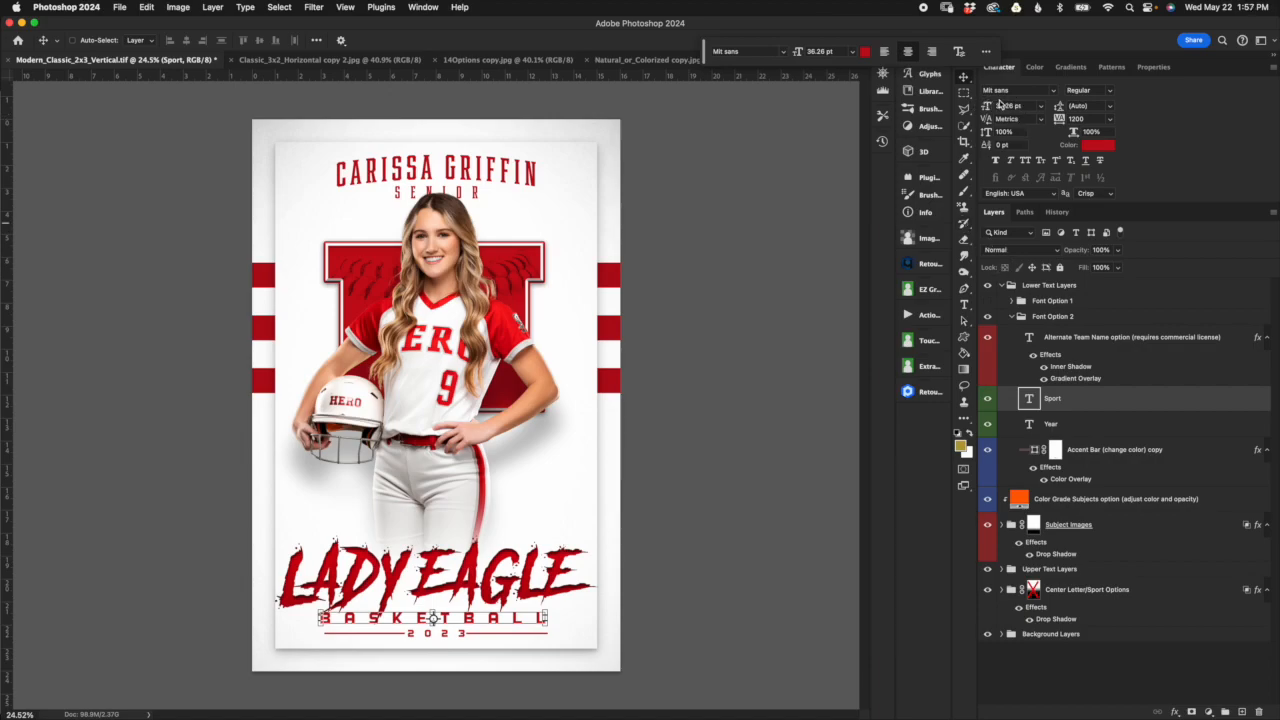
Step: Try shortening the accent bar beside the year to about 96% width with its mask still linked
{"action": "left_click", "coordinate": [1000, 340]}
{"action": "left_click", "coordinate": [1103, 452]}
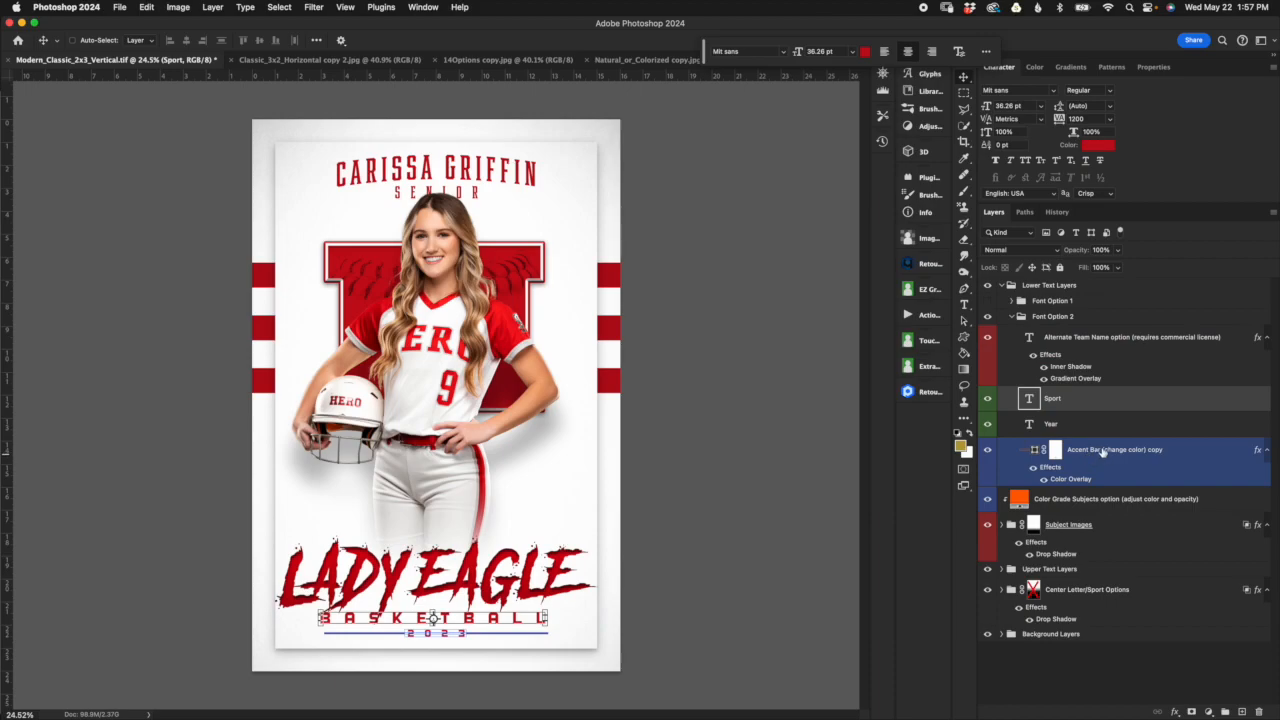
{"action": "left_click", "coordinate": [1090, 425]}
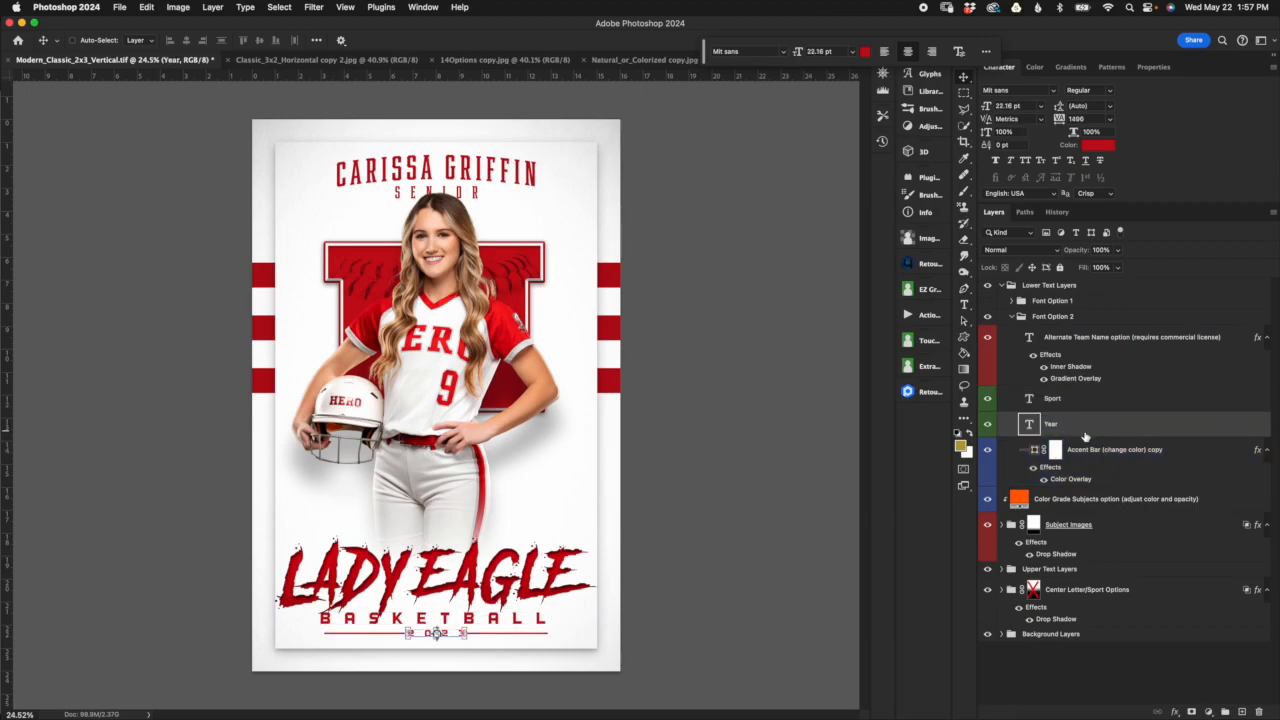
{"action": "left_click", "coordinate": [1105, 455]}
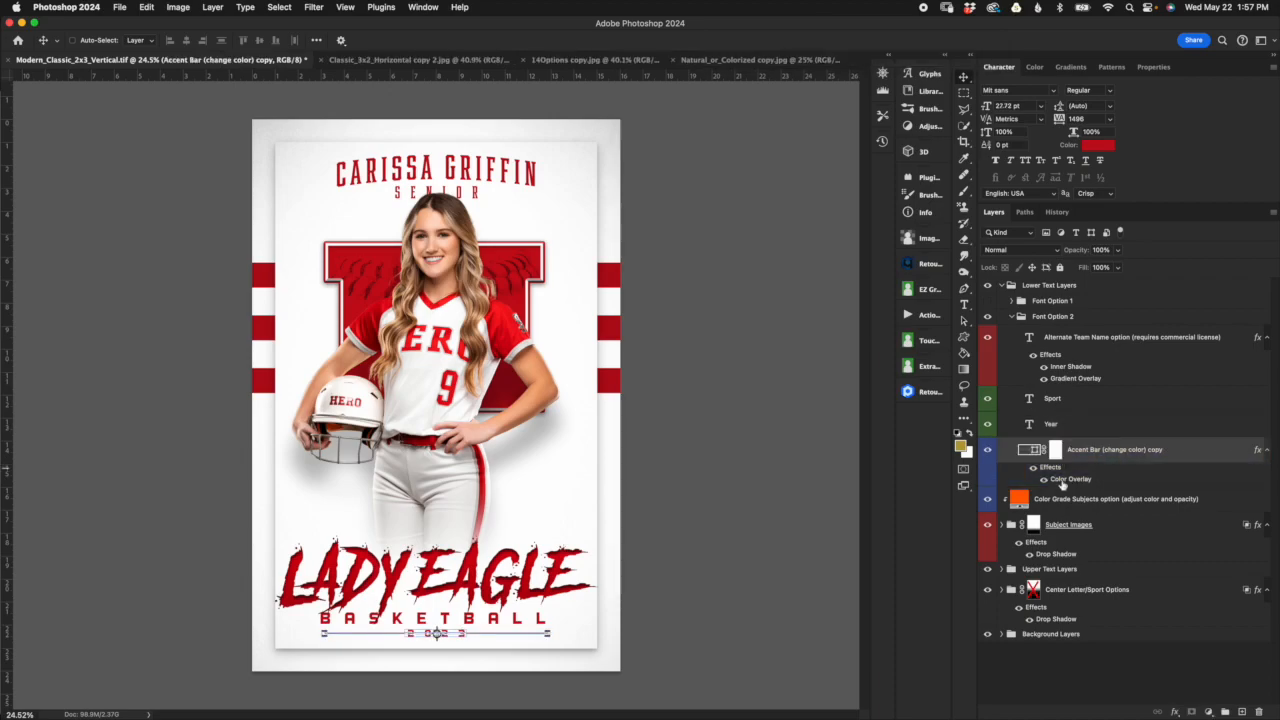
{"action": "scroll", "coordinate": [549, 626], "scroll_direction": "up", "scroll_amount": 5}
{"action": "scroll", "coordinate": [554, 628], "scroll_direction": "down", "scroll_amount": 8}
{"action": "scroll", "coordinate": [552, 512], "scroll_direction": "up", "scroll_amount": 10}
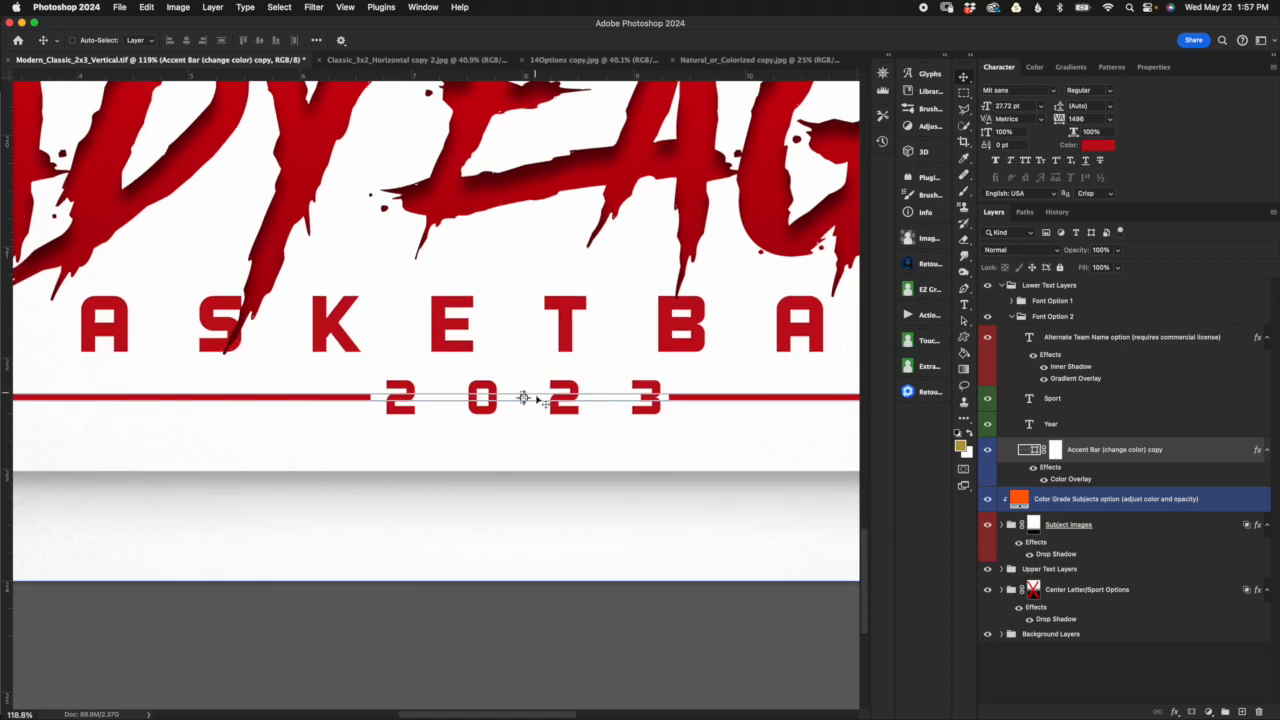
{"action": "scroll", "coordinate": [634, 463], "scroll_direction": "down", "scroll_amount": 5}
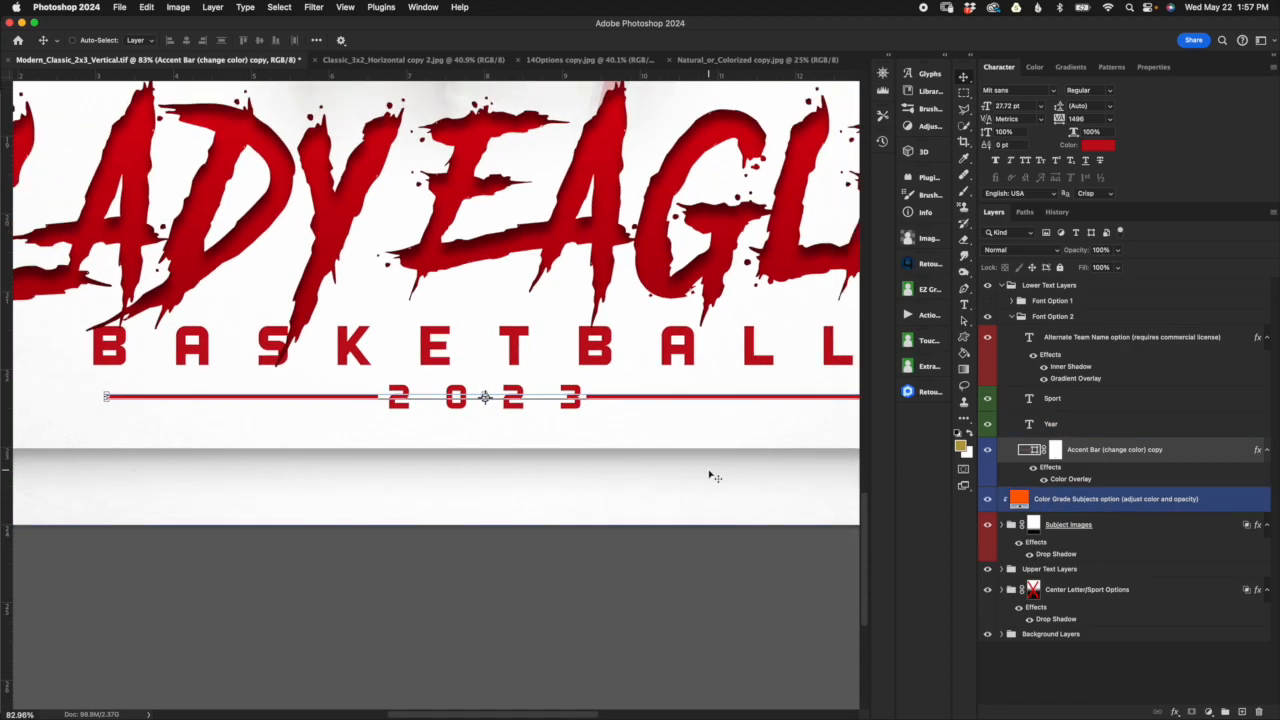
{"action": "left_click", "coordinate": [796, 396]}
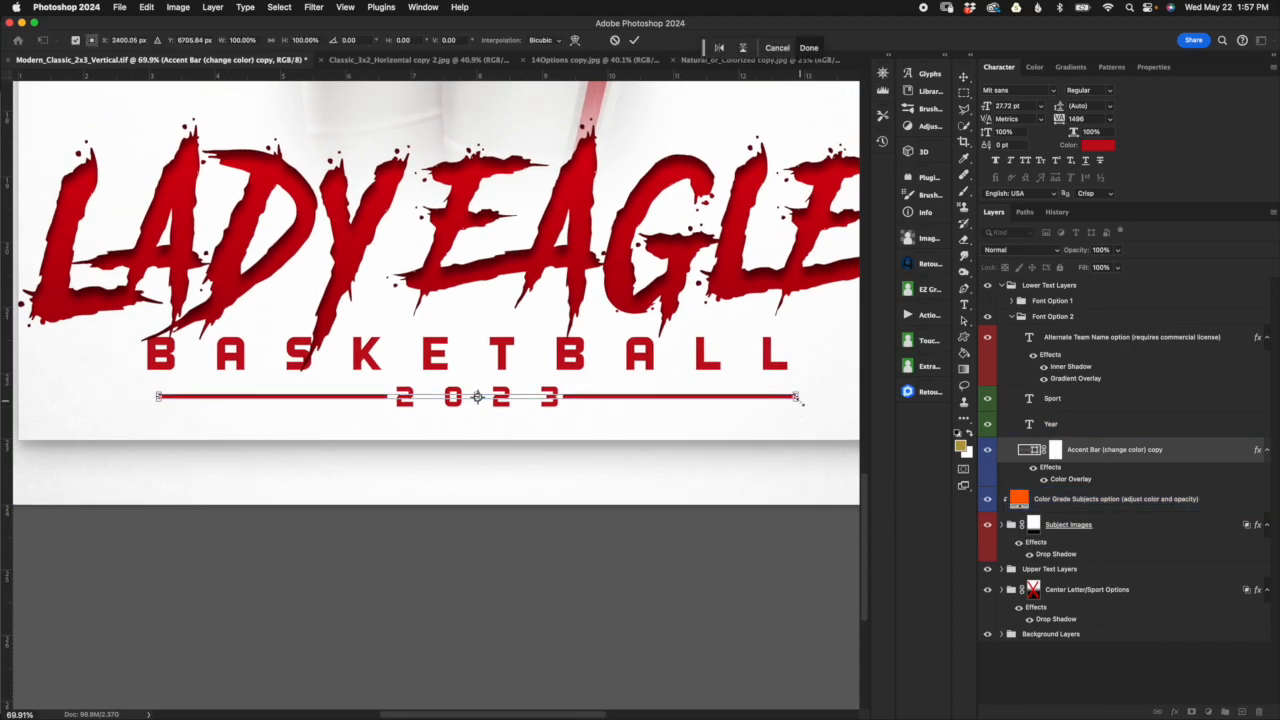
{"action": "left_click_drag", "start_coordinate": [796, 396], "coordinate": [767, 397]}
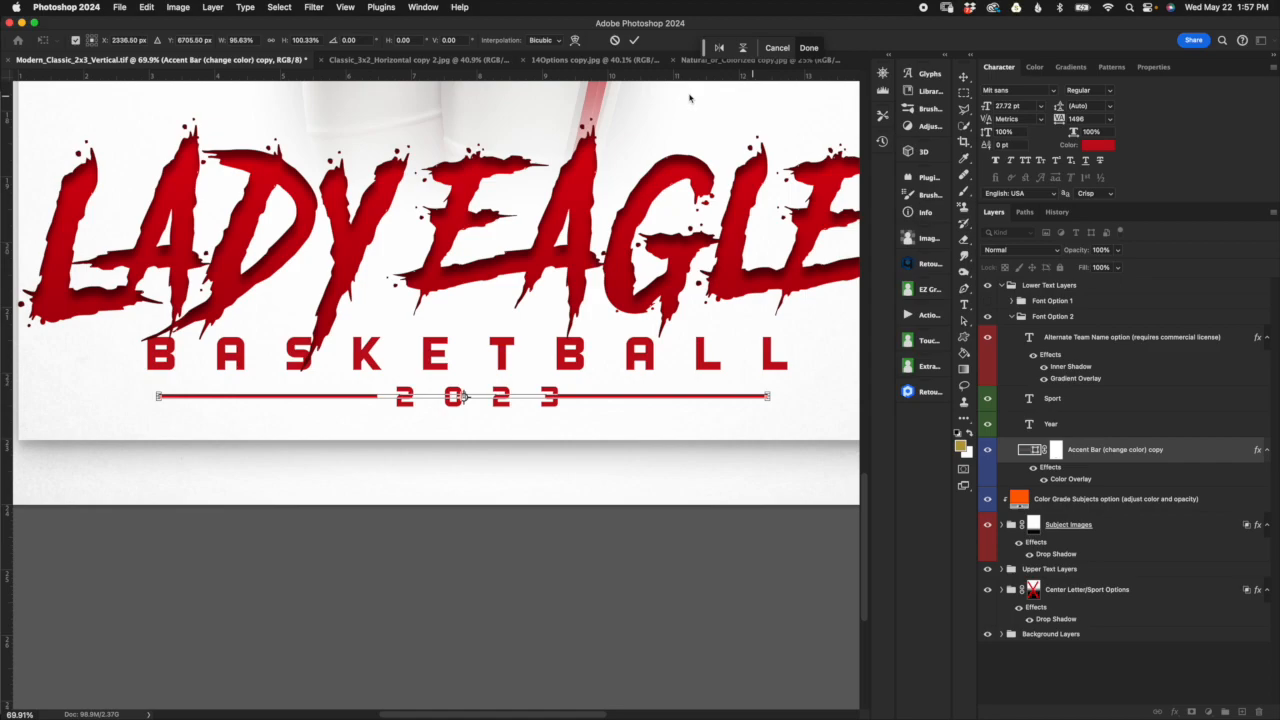
{"action": "left_click", "coordinate": [614, 40]}
Step: Unlink the accent bar's layer mask and try stretching and moving the bar independently of it
{"action": "left_click", "coordinate": [1044, 450]}
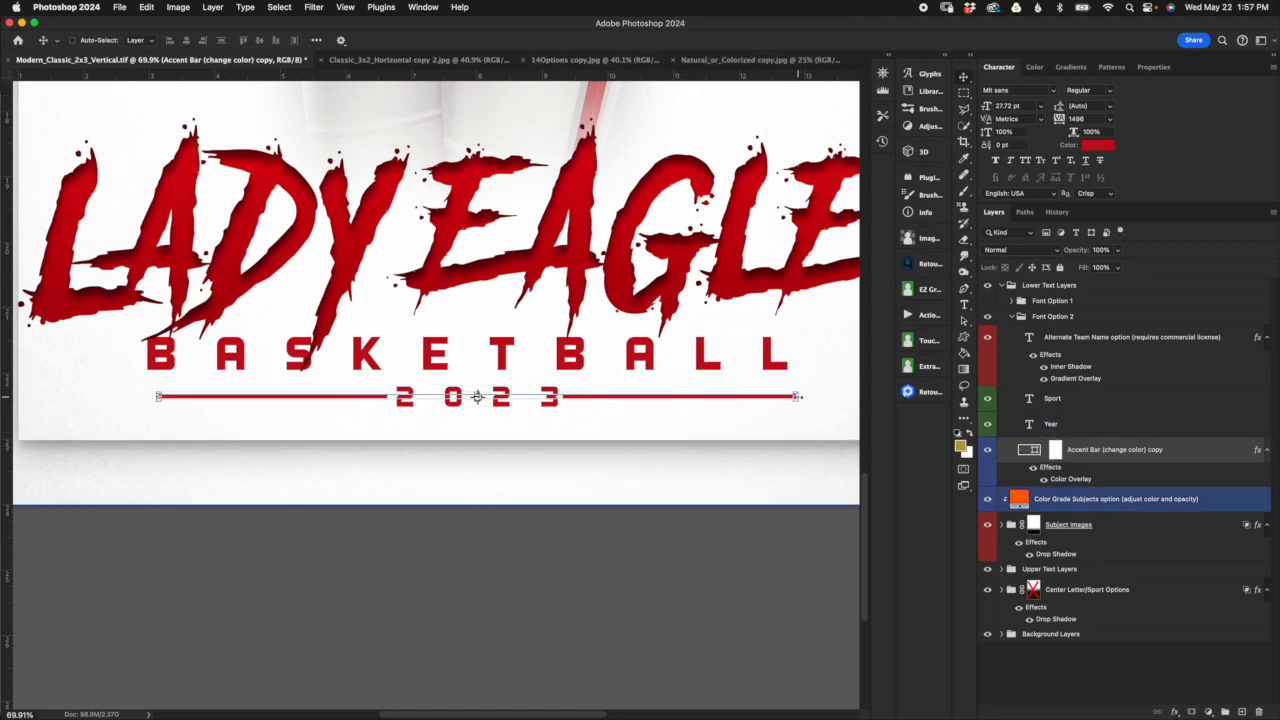
{"action": "key", "text": "super+t"}
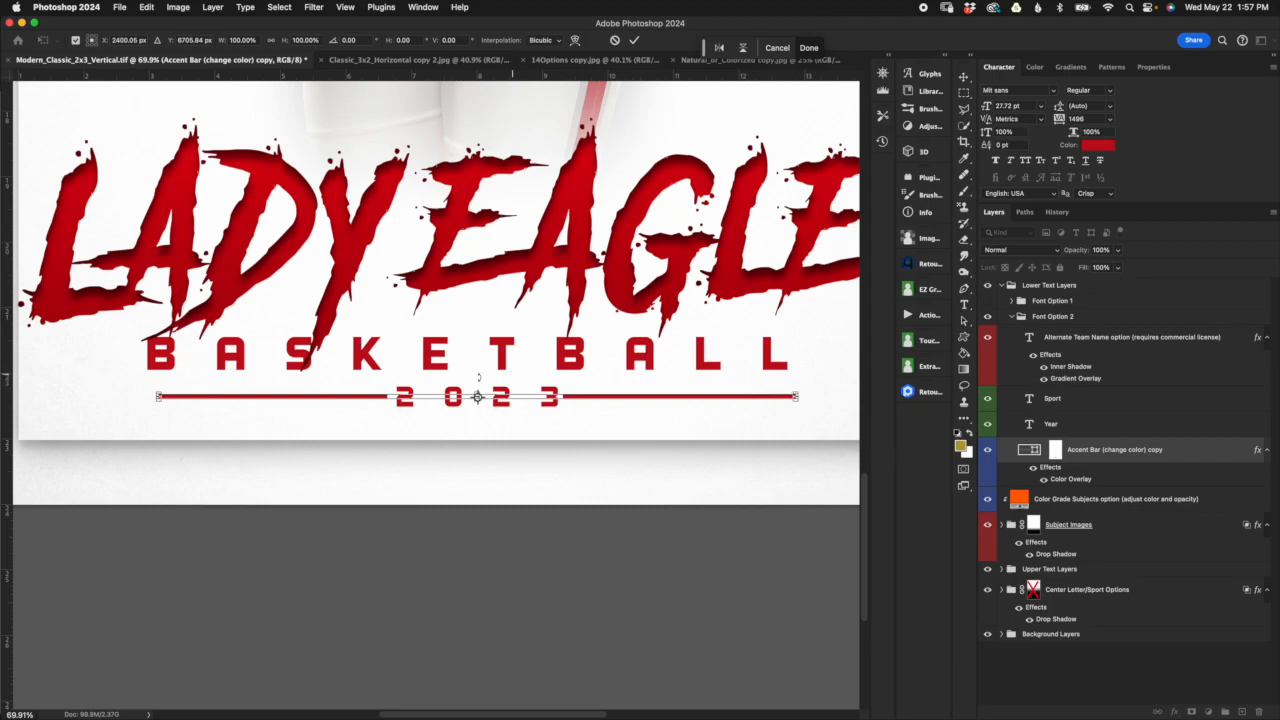
{"action": "mouse_move", "coordinate": [800, 396]}
{"action": "left_mouse_down"}
{"action": "mouse_move", "coordinate": [857, 392]}
{"action": "mouse_move", "coordinate": [808, 396]}
{"action": "left_mouse_up"}
{"action": "left_click_drag", "start_coordinate": [696, 397], "coordinate": [694, 391]}
{"action": "left_click", "coordinate": [614, 40]}
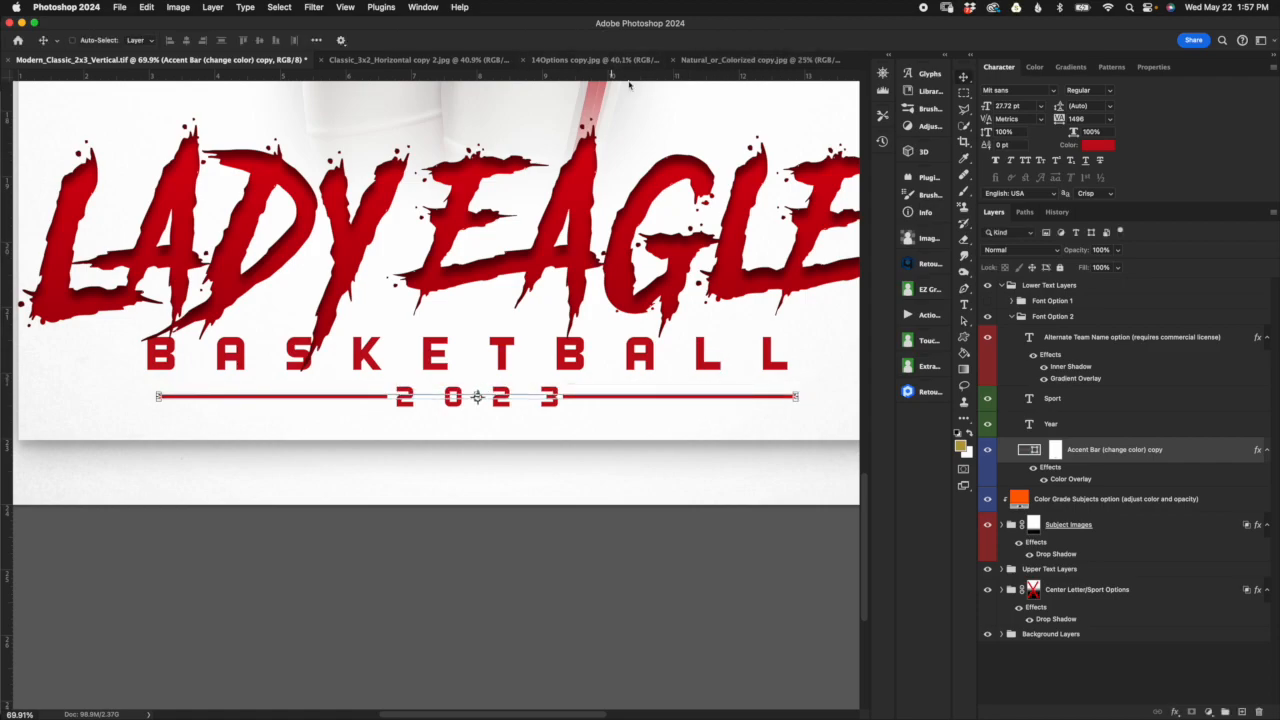
Step: Widen the accent bar's unlinked mask on both sides of the year to about 121% width
{"action": "left_click", "coordinate": [1056, 453]}
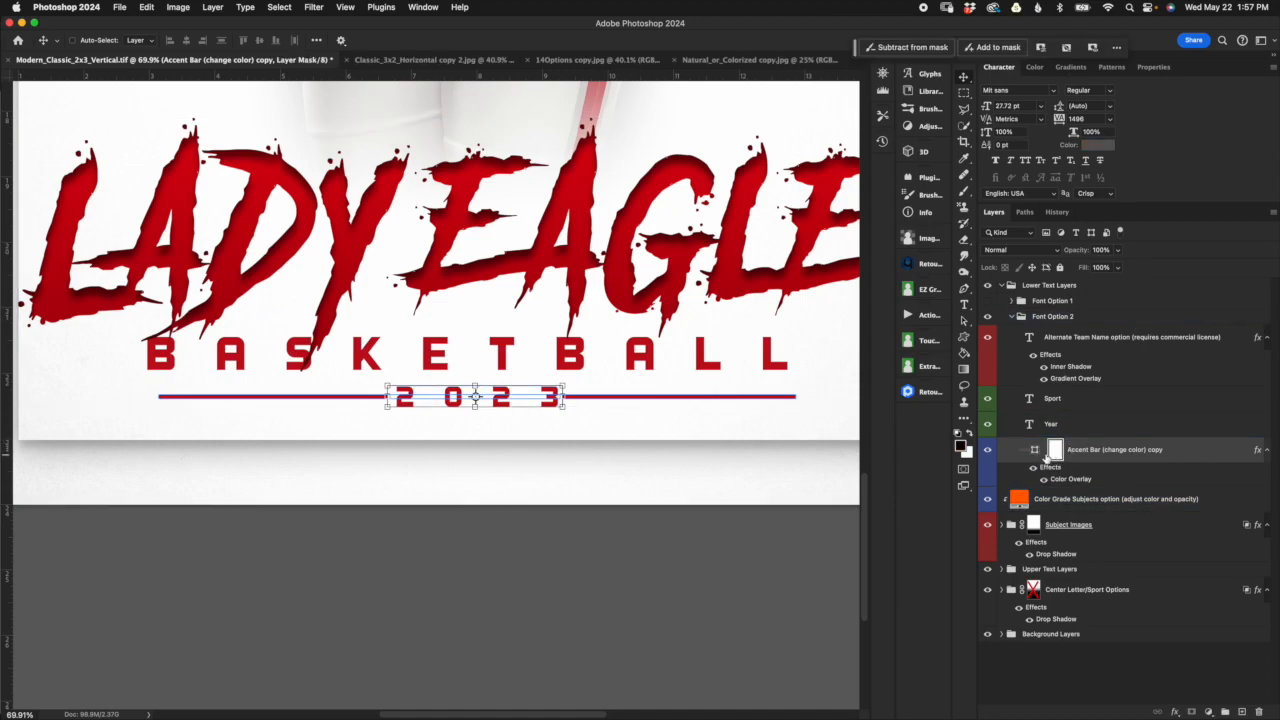
{"action": "left_click_drag", "start_coordinate": [565, 396], "coordinate": [580, 397]}
{"action": "left_click_drag", "start_coordinate": [387, 397], "coordinate": [367, 396]}
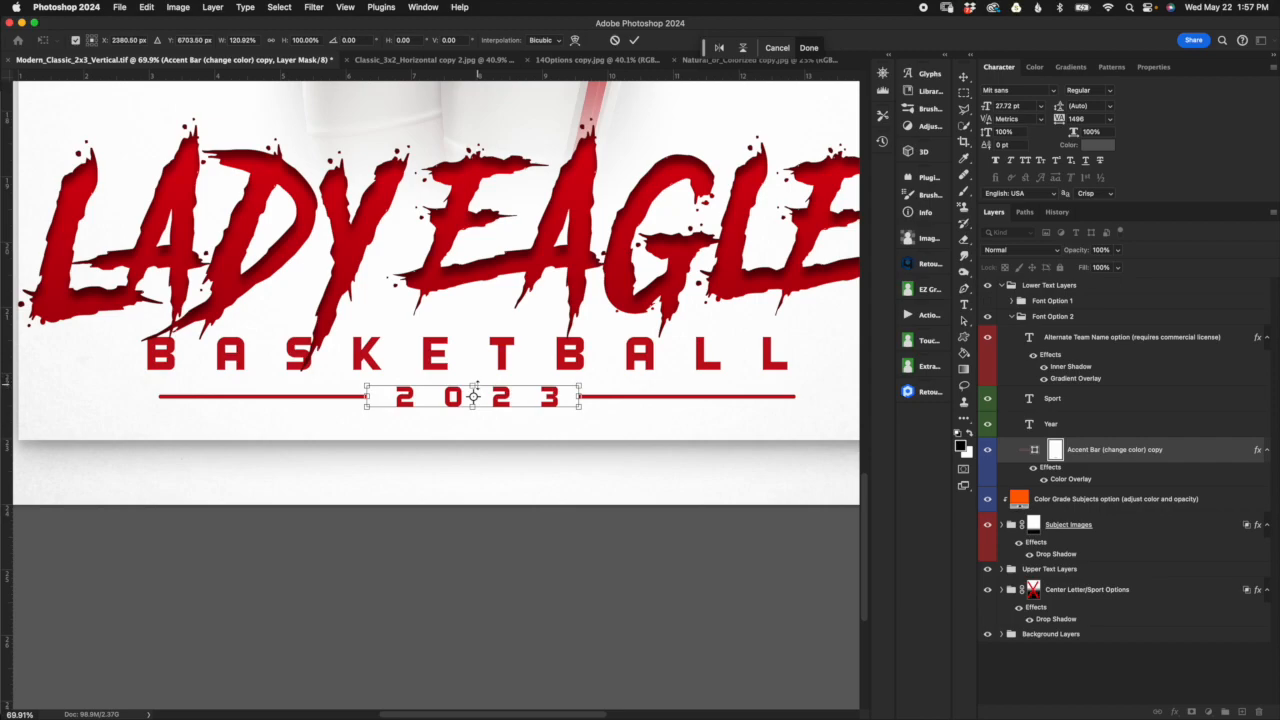
{"action": "key", "text": "Return"}
Step: Try a blue (#0b48c5) color overlay on the accent bar
{"action": "left_click", "coordinate": [1048, 481]}
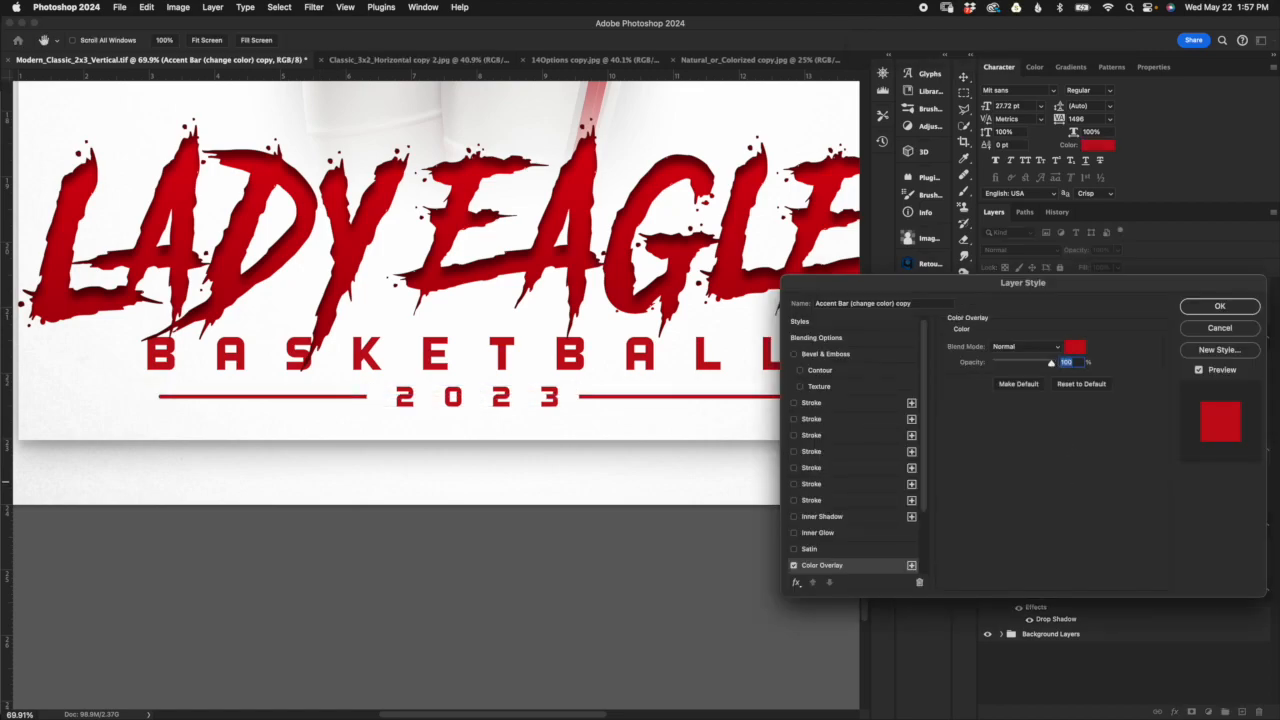
{"action": "left_click", "coordinate": [1075, 346]}
{"action": "left_click", "coordinate": [901, 416]}
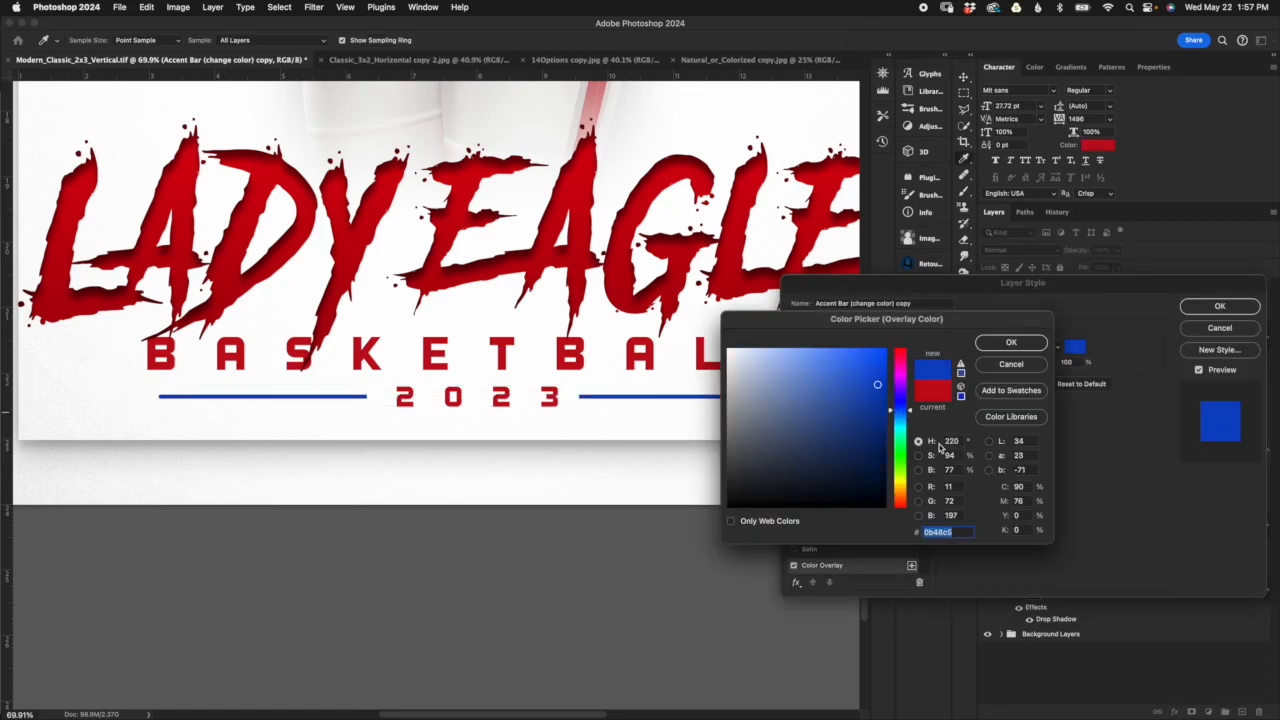
{"action": "left_click", "coordinate": [1011, 364]}
{"action": "left_click", "coordinate": [1218, 330]}
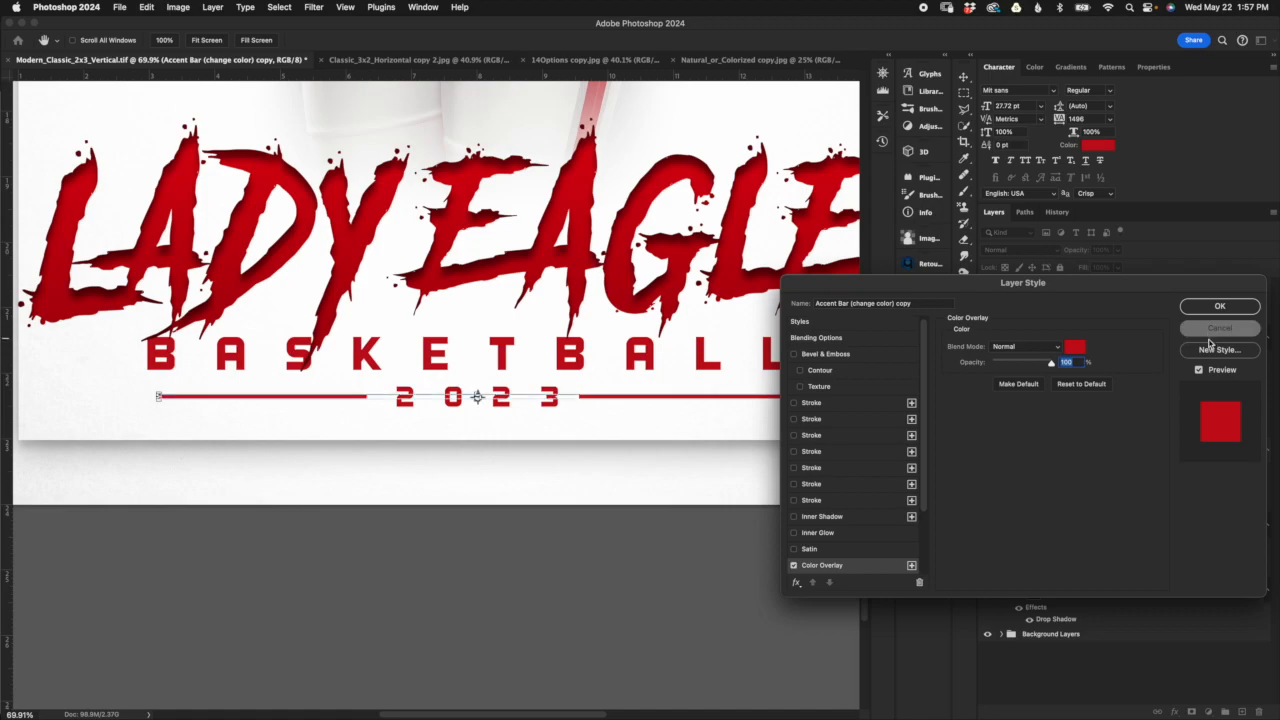
Step: Hide the Font Option 2 group, show Font Option 1 and expand its layers
{"action": "left_click", "coordinate": [1012, 316]}
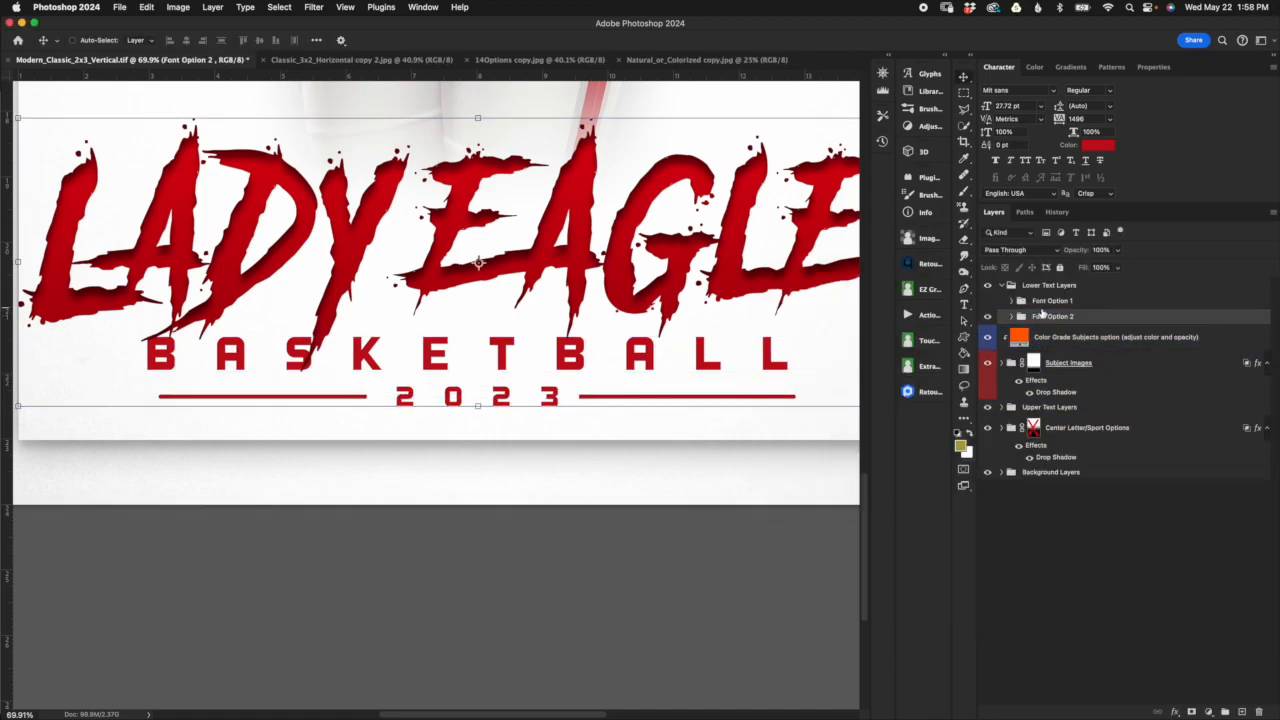
{"action": "left_click", "coordinate": [987, 316]}
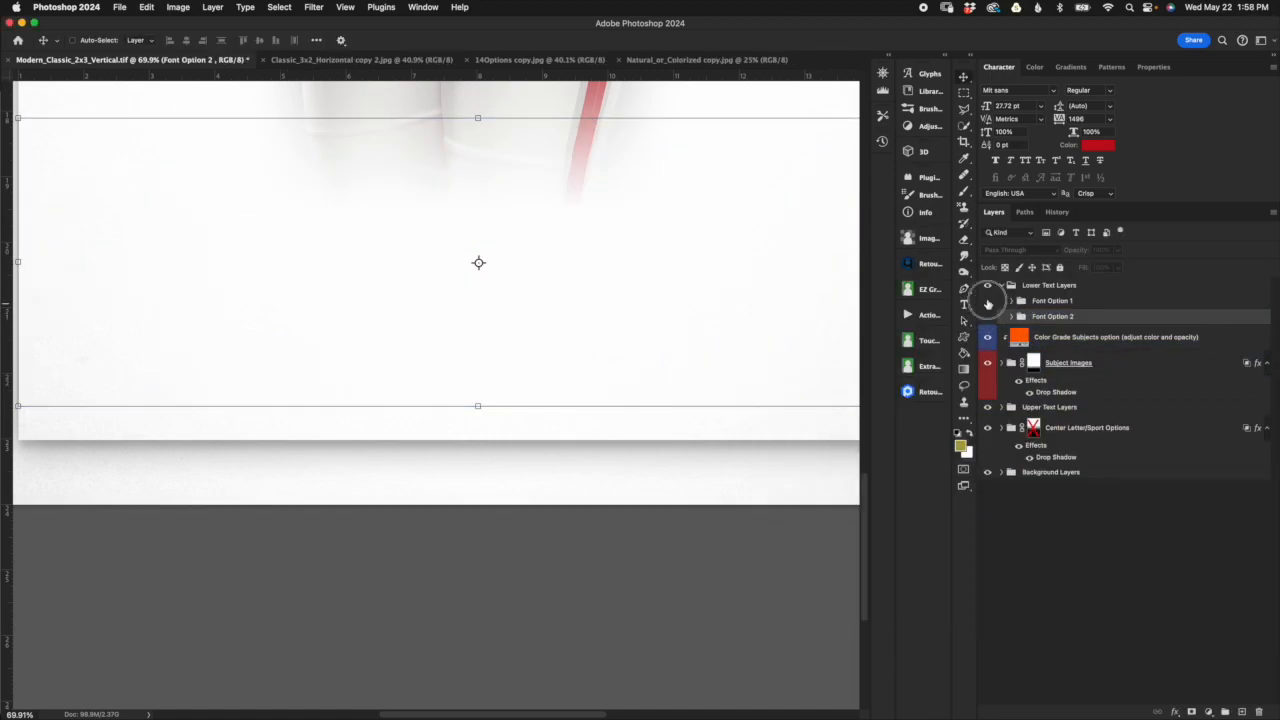
{"action": "left_click", "coordinate": [987, 301]}
{"action": "left_click", "coordinate": [1011, 300]}
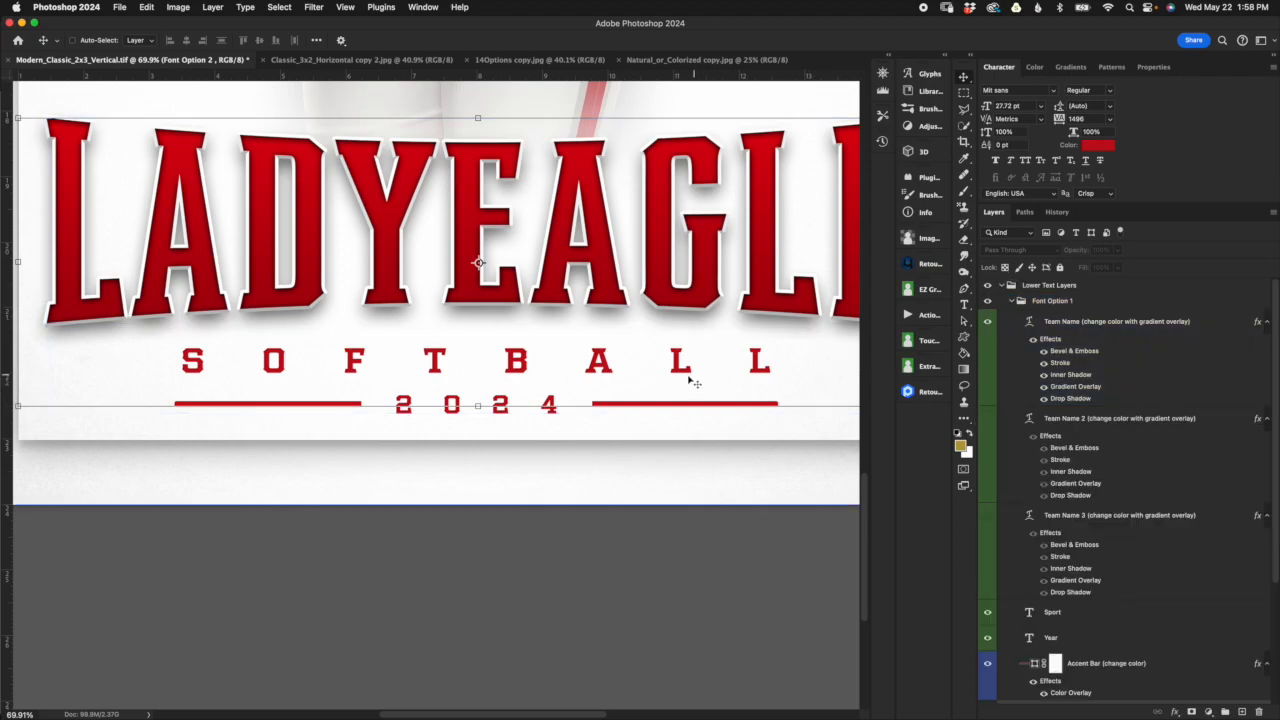
{"action": "scroll", "coordinate": [690, 386], "scroll_direction": "down", "scroll_amount": 2}
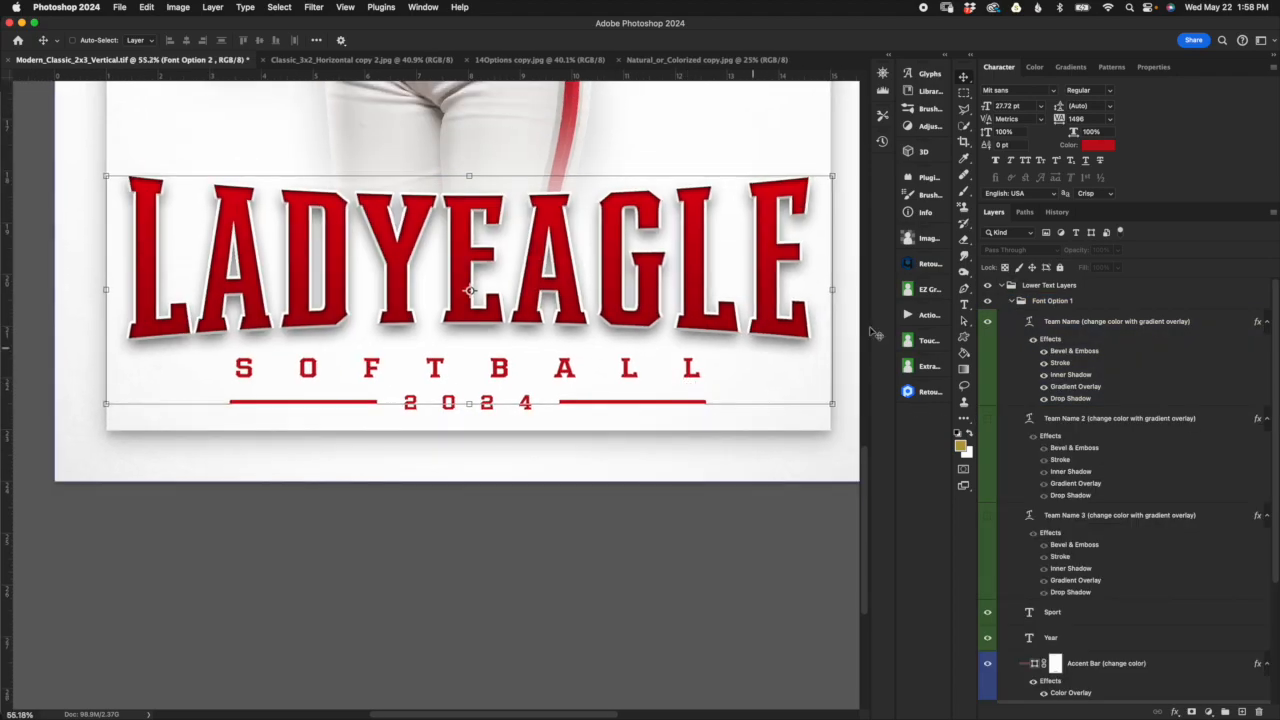
Step: Show the Team Name 3 layer instead of Team Name and scale it down to about 279 pt above the sport text
{"action": "left_click", "coordinate": [987, 321]}
{"action": "left_click", "coordinate": [987, 515]}
{"action": "left_click", "coordinate": [1080, 515]}
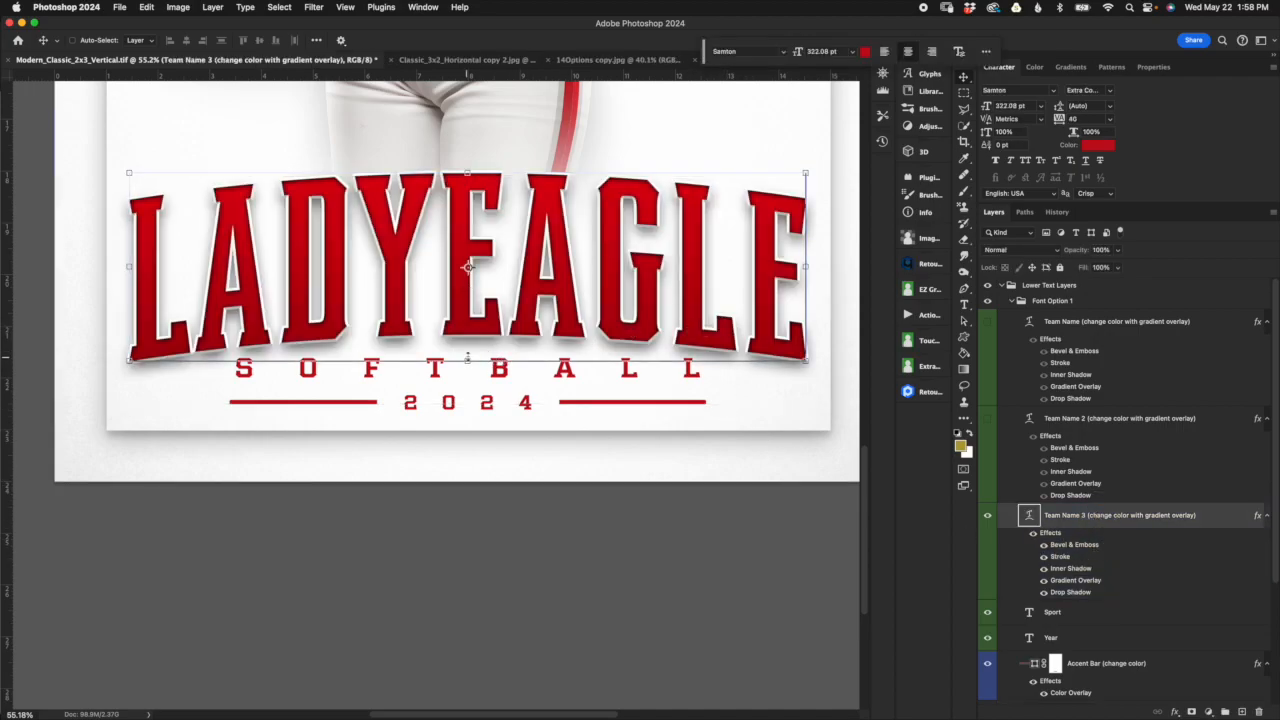
{"action": "left_click_drag", "start_coordinate": [471, 401], "coordinate": [480, 367]}
{"action": "left_click", "coordinate": [634, 41]}
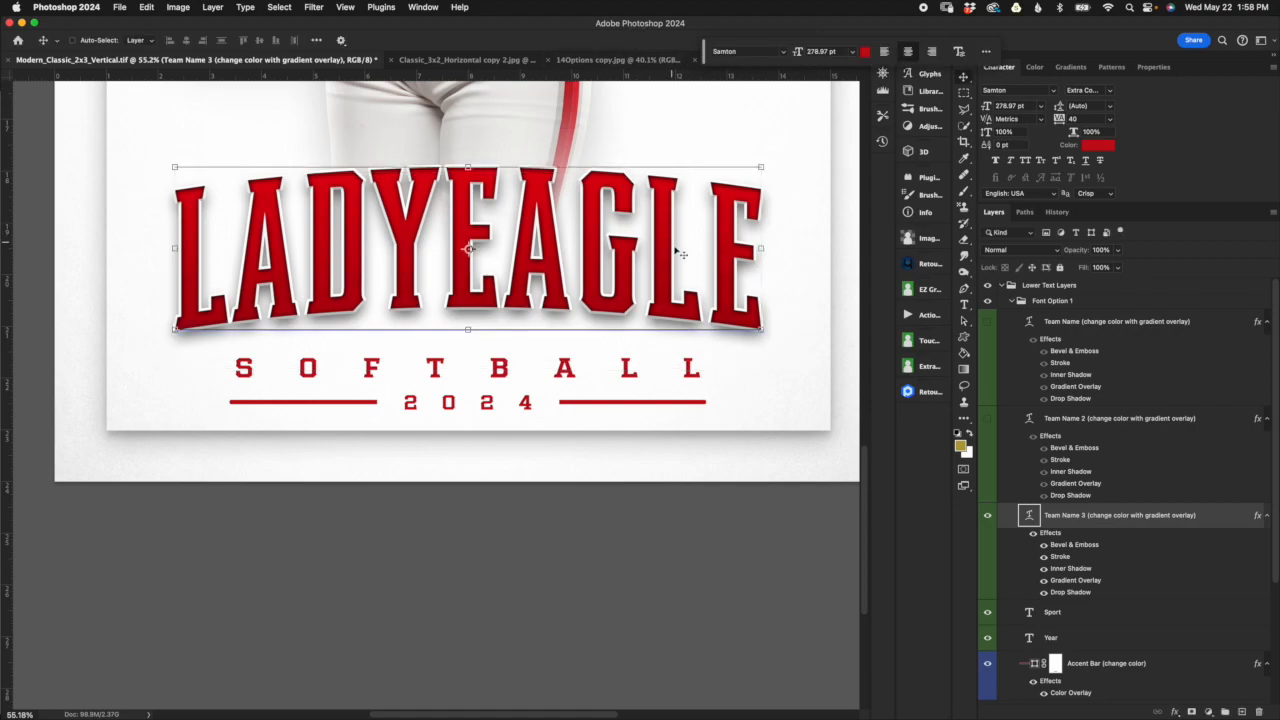
{"action": "key", "text": "super+minus"}
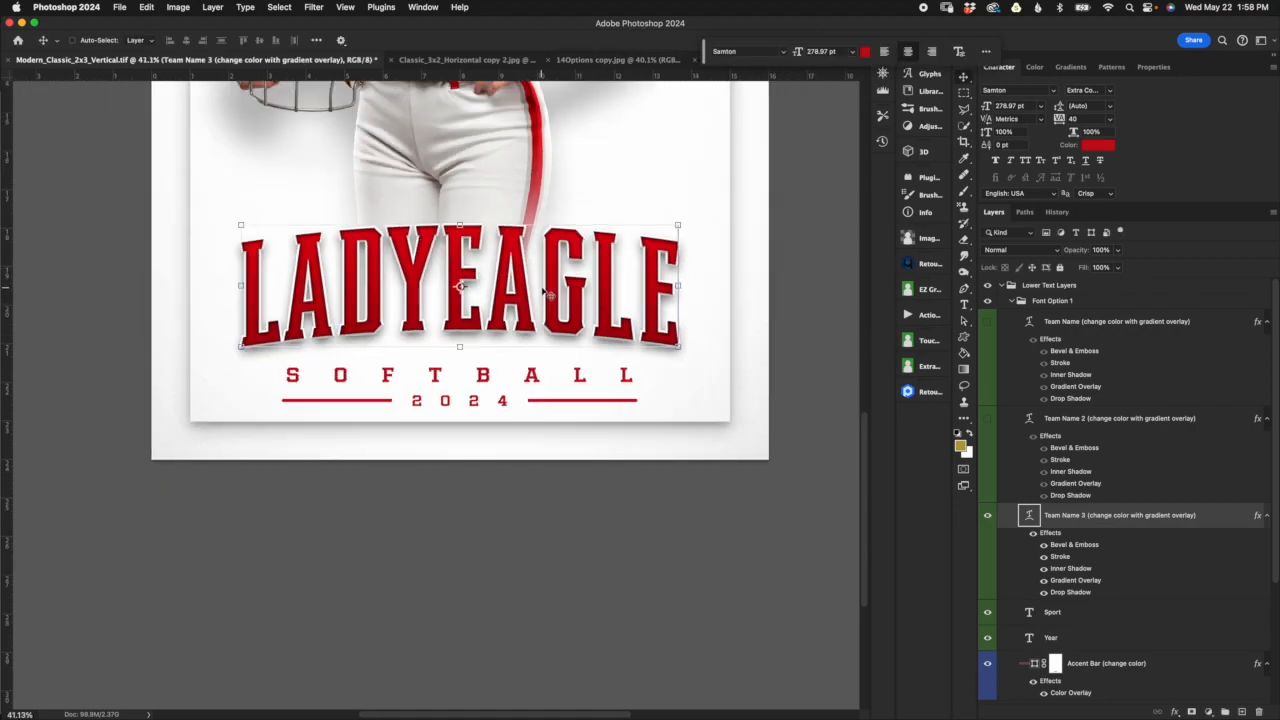
Step: Set the font size of the first L in the Team Name 3 text to 310 pt
{"action": "double_click", "coordinate": [1030, 517]}
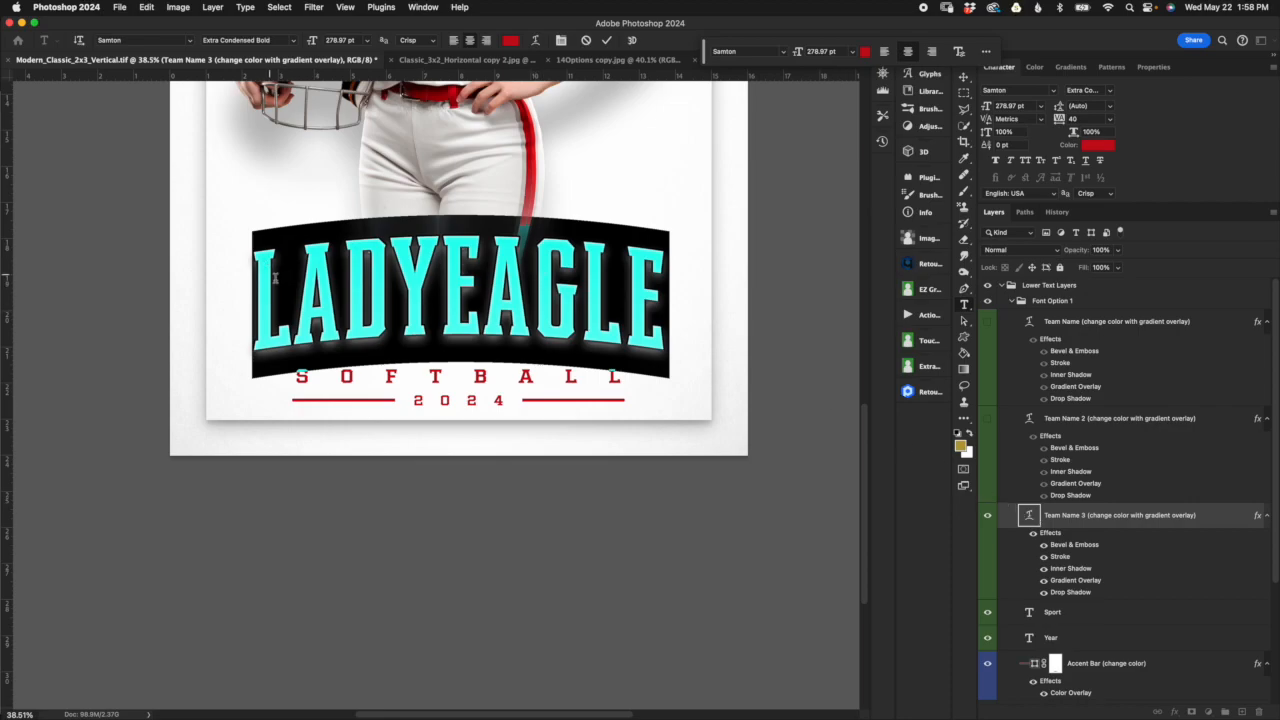
{"action": "left_click_drag", "start_coordinate": [292, 300], "coordinate": [249, 303]}
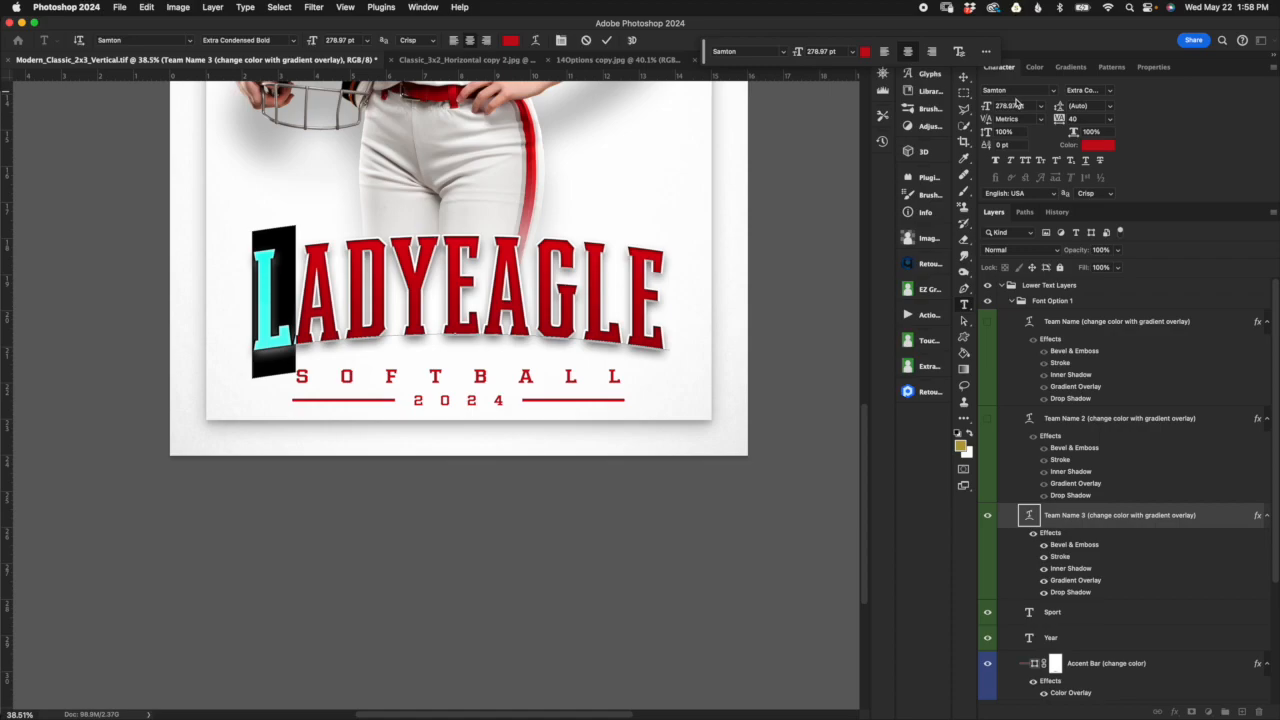
{"action": "left_click", "coordinate": [1028, 106]}
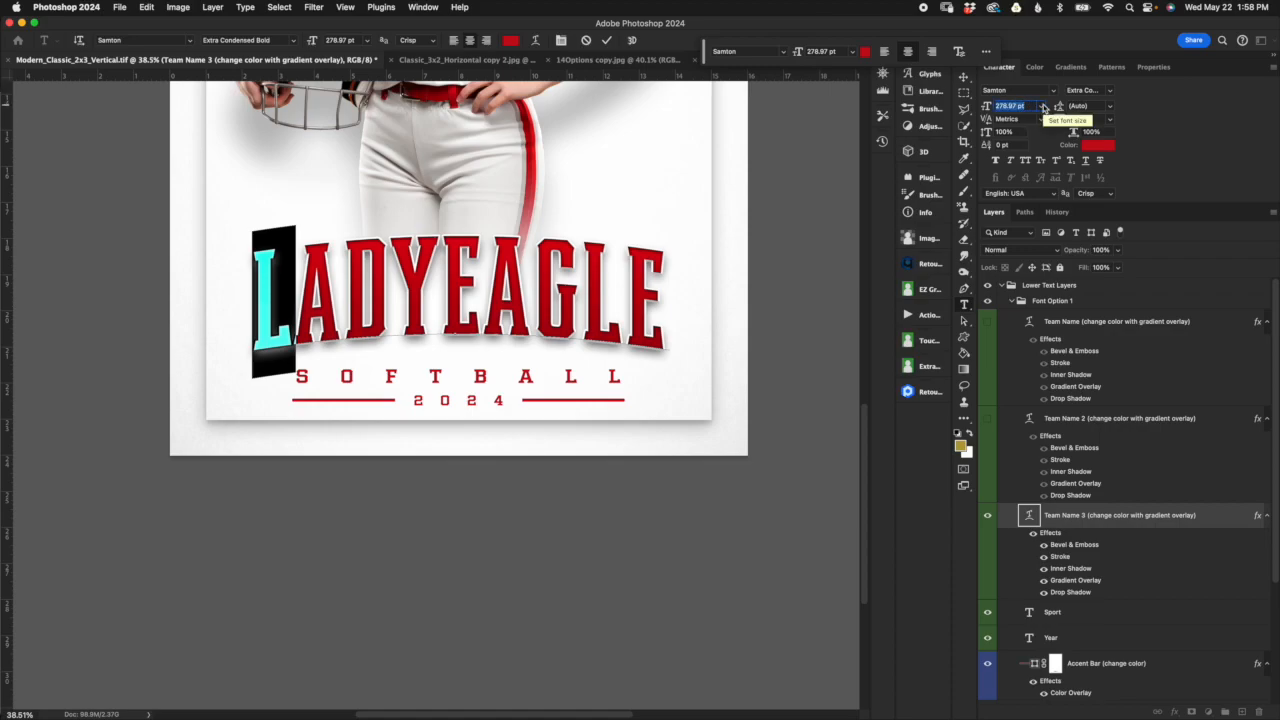
{"action": "type", "text": "310"}
{"action": "key", "text": "Return"}
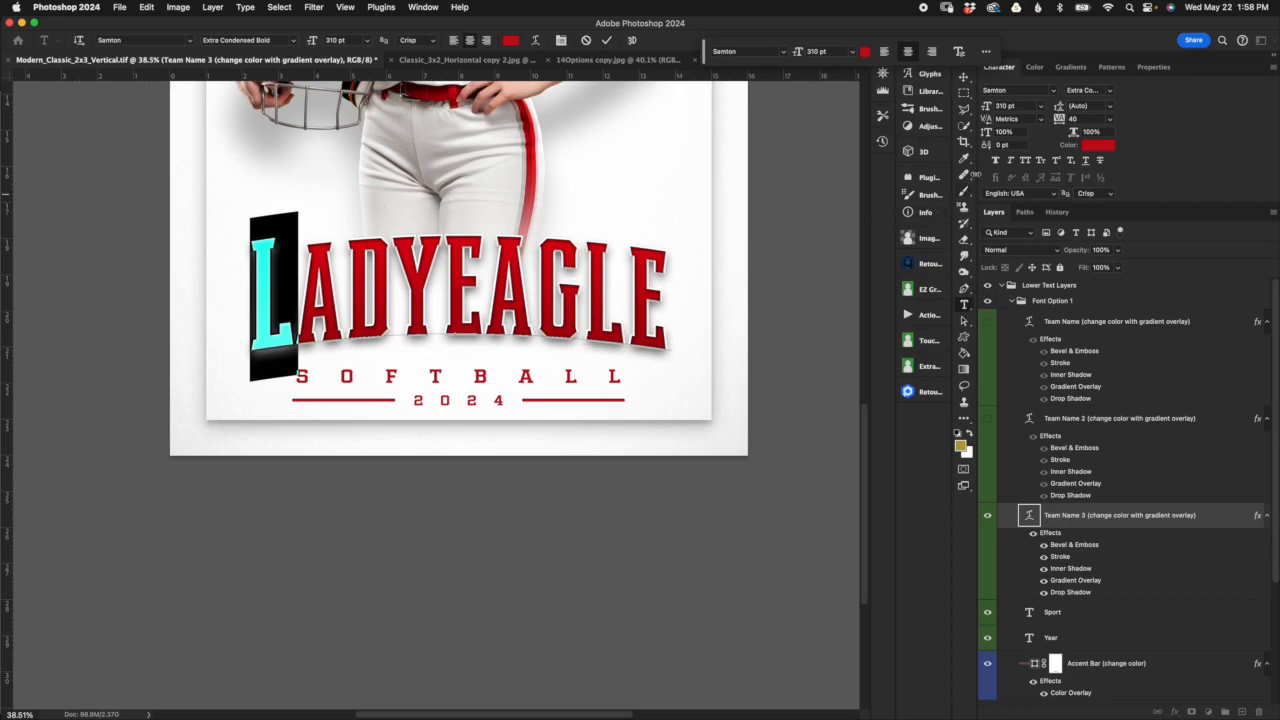
Step: Set the baseline shift of the enlarged L to -25 pt
{"action": "left_click", "coordinate": [1002, 145]}
{"action": "type", "text": "-25"}
{"action": "key", "text": "Return"}
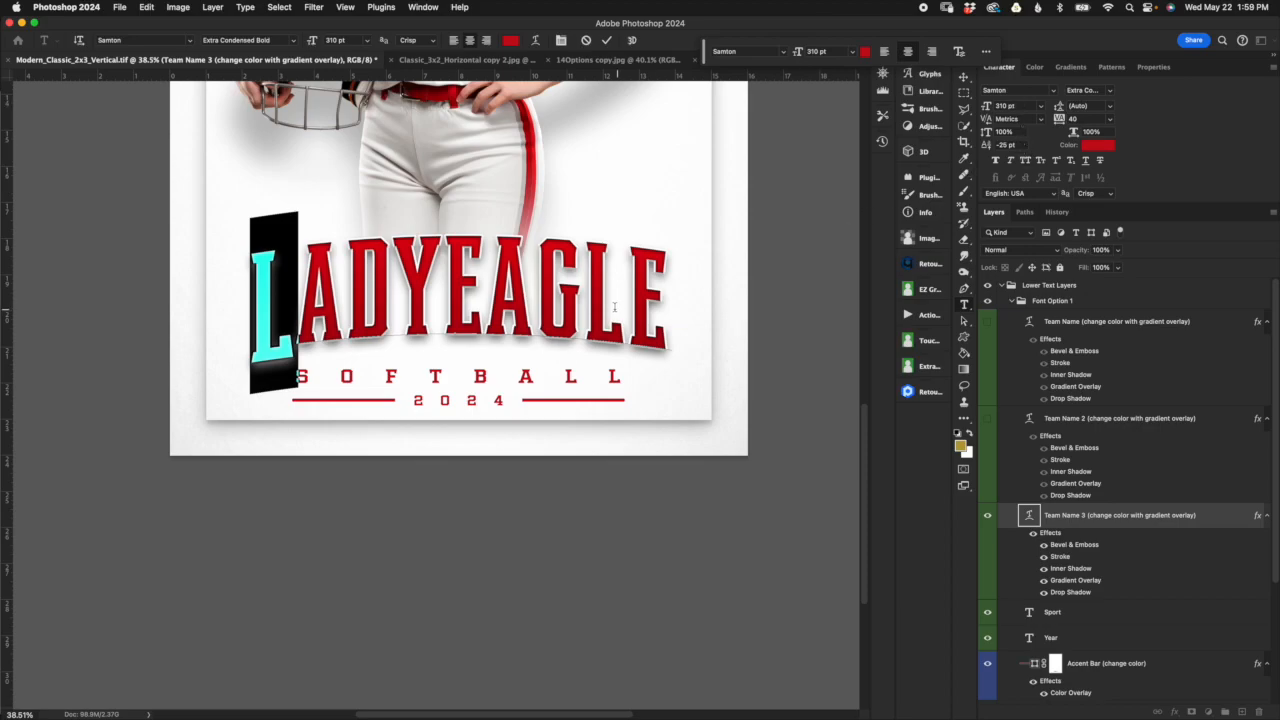
Step: Set the font size of the final E in LADYEAGLE to 310 pt
{"action": "left_click_drag", "start_coordinate": [625, 300], "coordinate": [680, 298]}
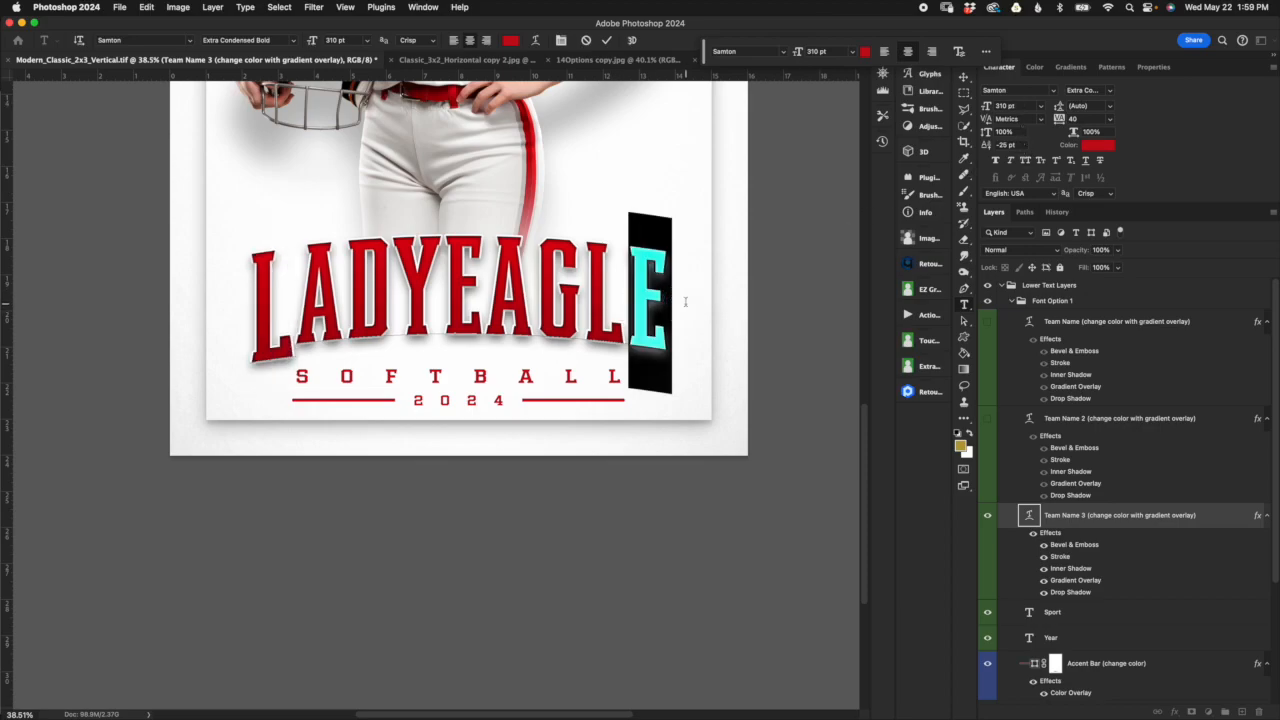
{"action": "left_click", "coordinate": [1036, 105]}
{"action": "type", "text": "310"}
{"action": "key", "text": "Return"}
Step: Set the baseline shift of the final E in LADYEAGLE to -25 pt and commit the text edit
{"action": "left_click", "coordinate": [1028, 145]}
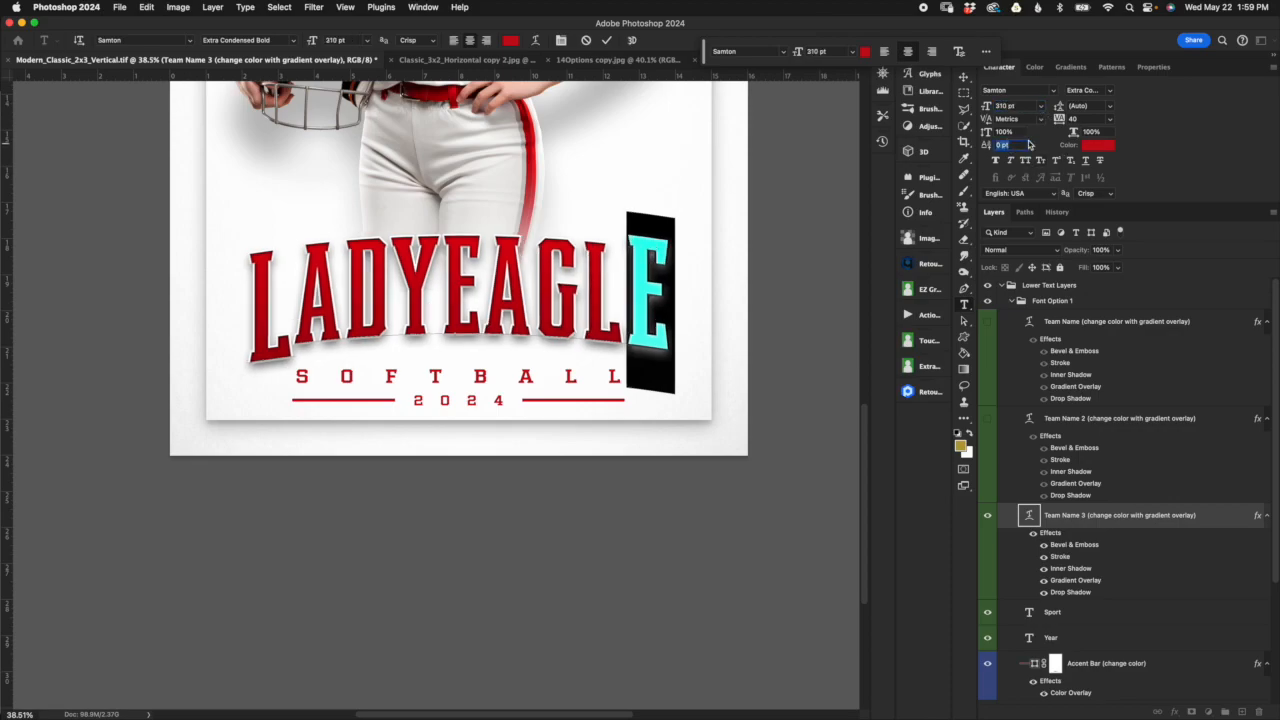
{"action": "type", "text": "-"}
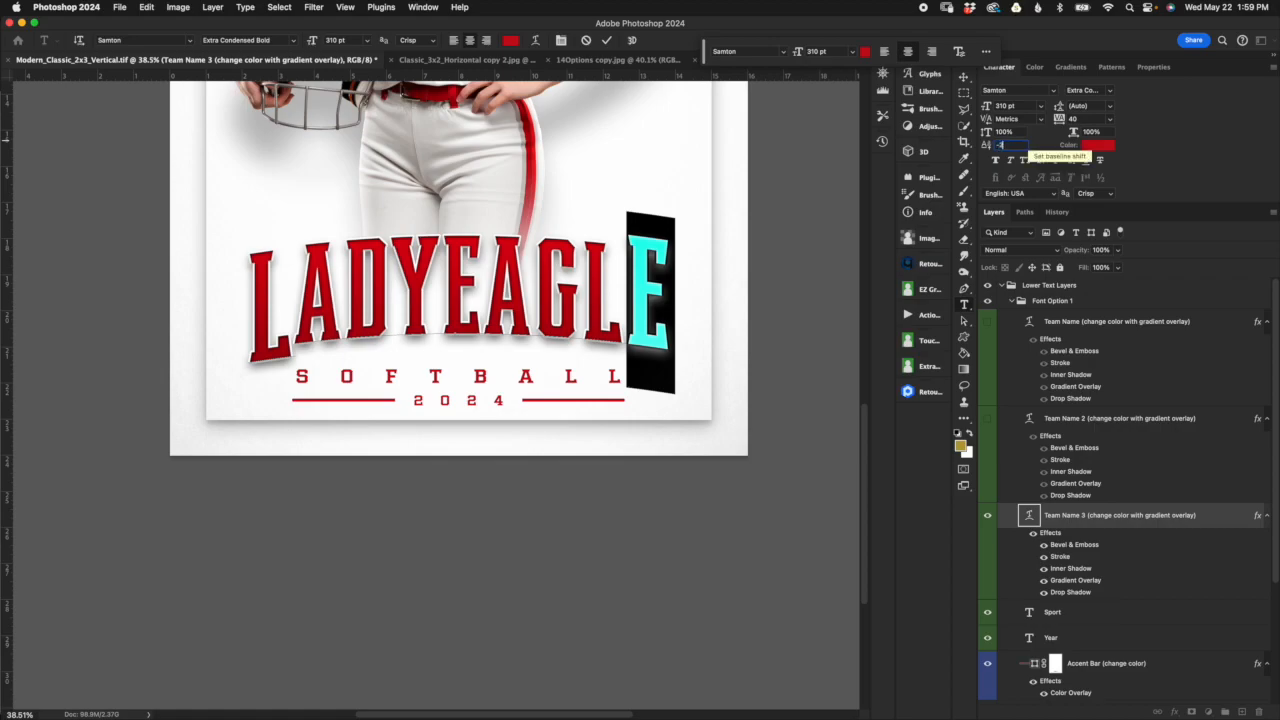
{"action": "type", "text": "25"}
{"action": "key", "text": "Return"}
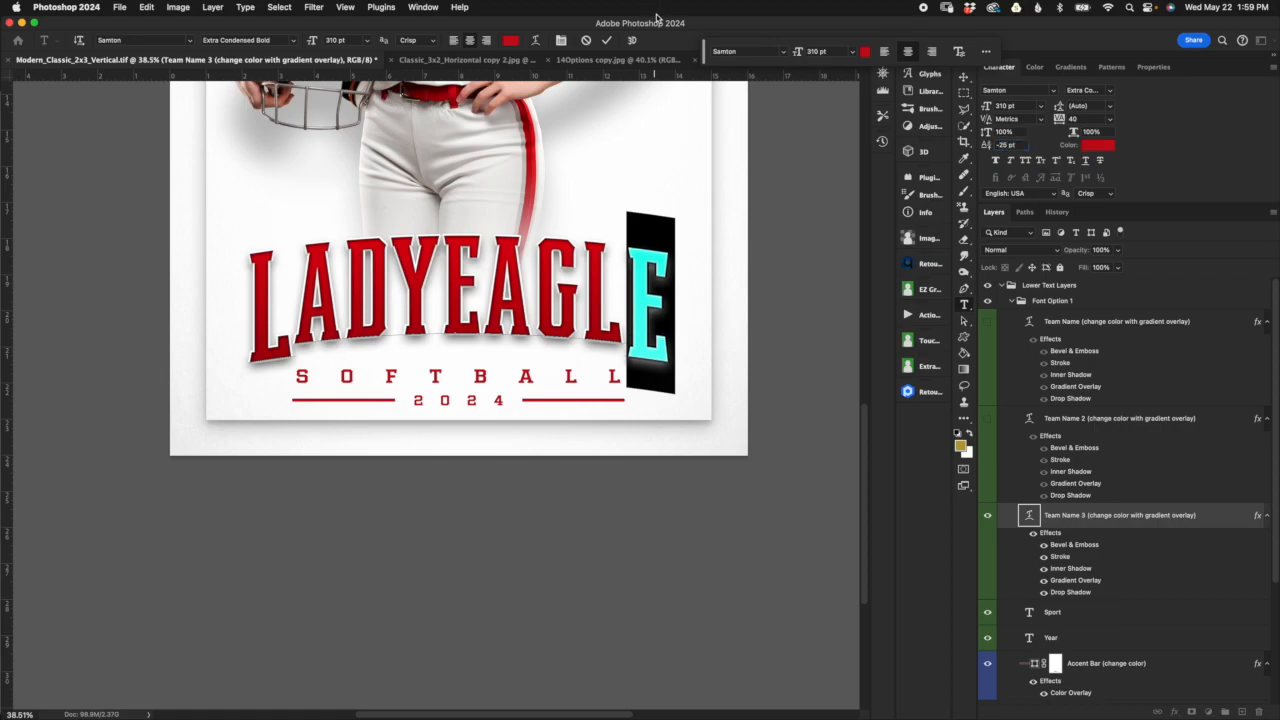
{"action": "left_click", "coordinate": [606, 40]}
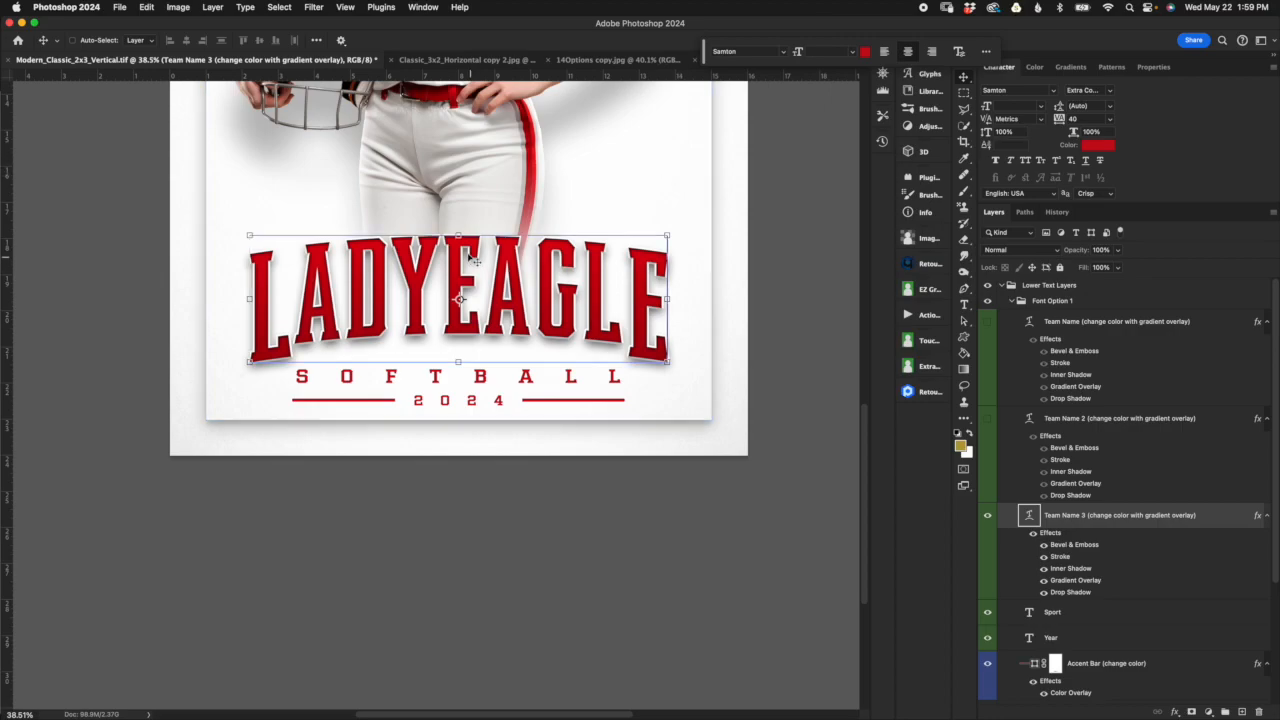
Step: Undo the enlargement and baseline shift of the first L and final E in the Team Name 3 text
{"action": "key", "text": "ctrl+t"}
{"action": "left_click_drag", "start_coordinate": [462, 196], "coordinate": [471, 181]}
{"action": "left_click_drag", "start_coordinate": [473, 252], "coordinate": [476, 273]}
{"action": "left_click", "coordinate": [615, 40]}
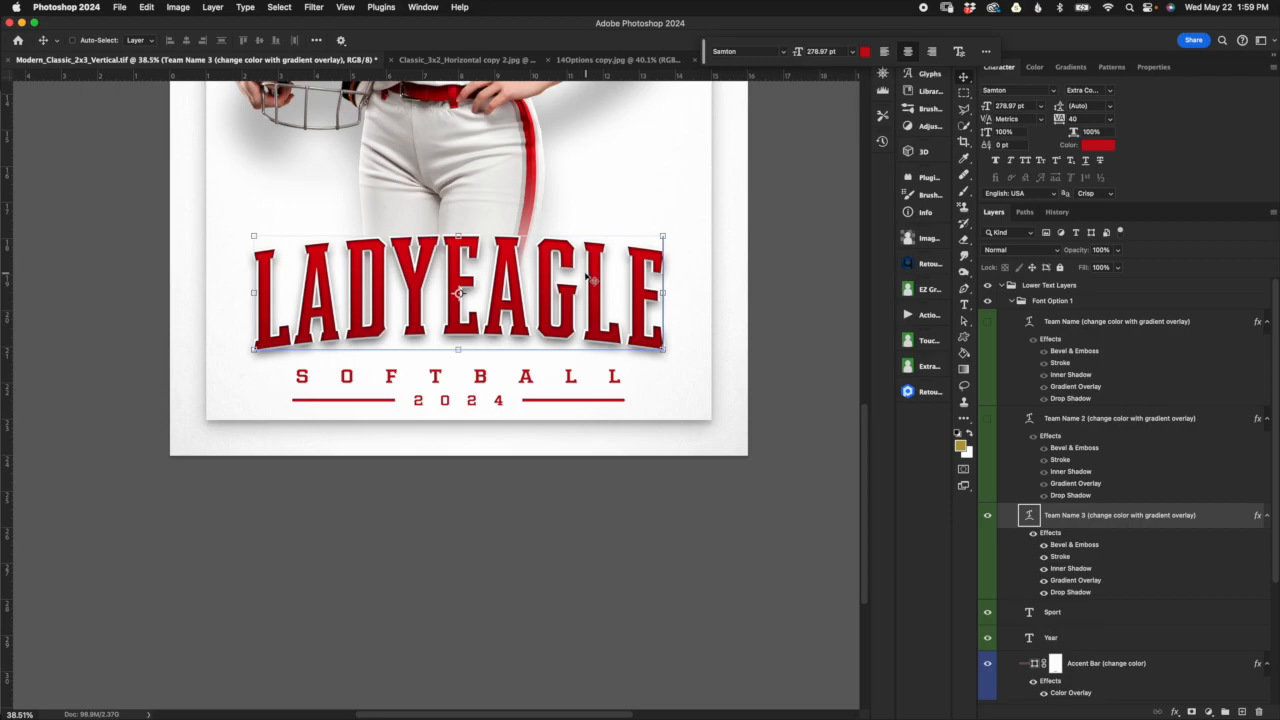
Step: Collapse the Font Option 1 and Lower Text Layers groups with the whole poster in view
{"action": "scroll", "coordinate": [588, 281], "scroll_direction": "down", "scroll_amount": 2}
{"action": "scroll", "coordinate": [588, 281], "scroll_direction": "down", "scroll_amount": 2}
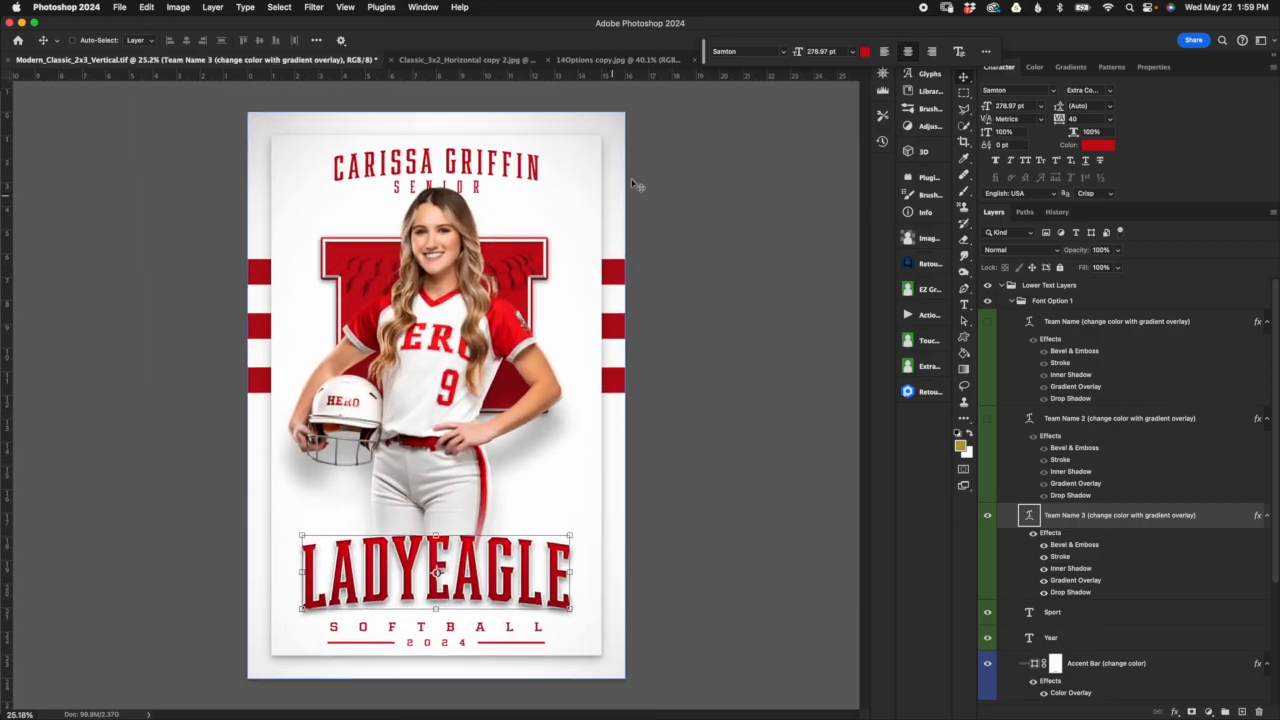
{"action": "left_click", "coordinate": [1013, 302]}
{"action": "left_click", "coordinate": [1002, 285]}
{"action": "left_click", "coordinate": [1075, 305]}
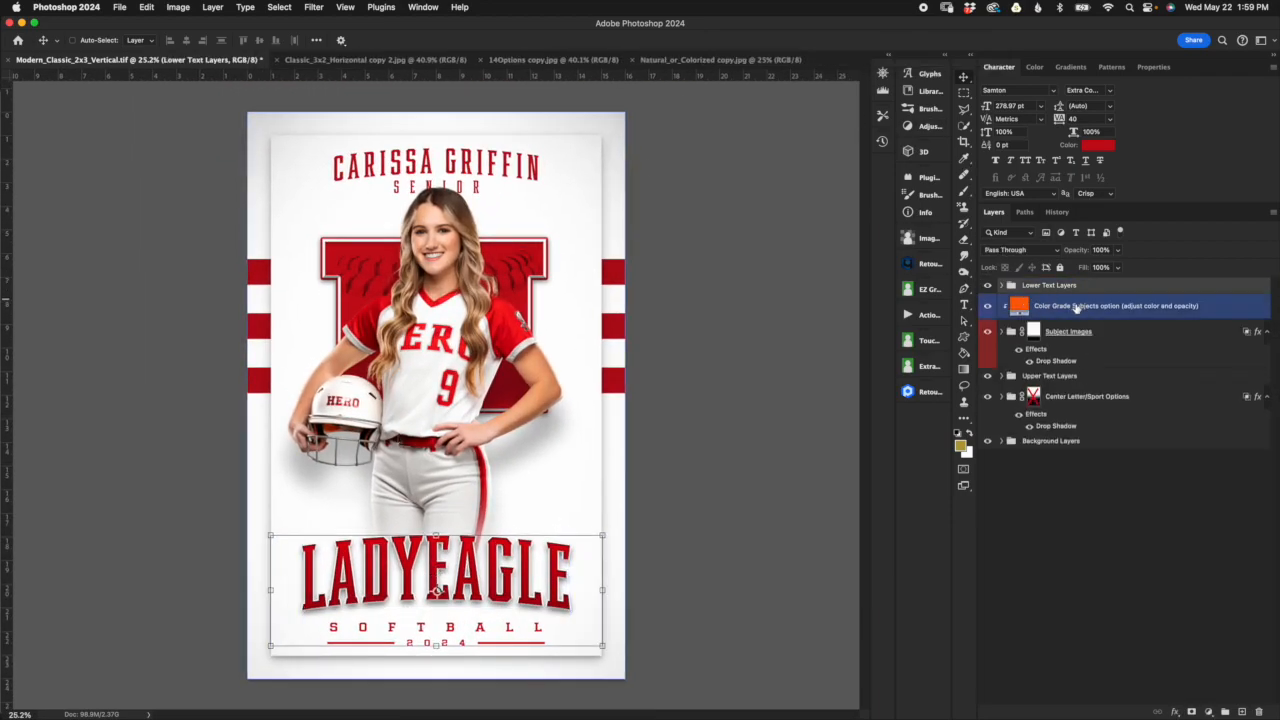
{"action": "left_click", "coordinate": [1085, 330]}
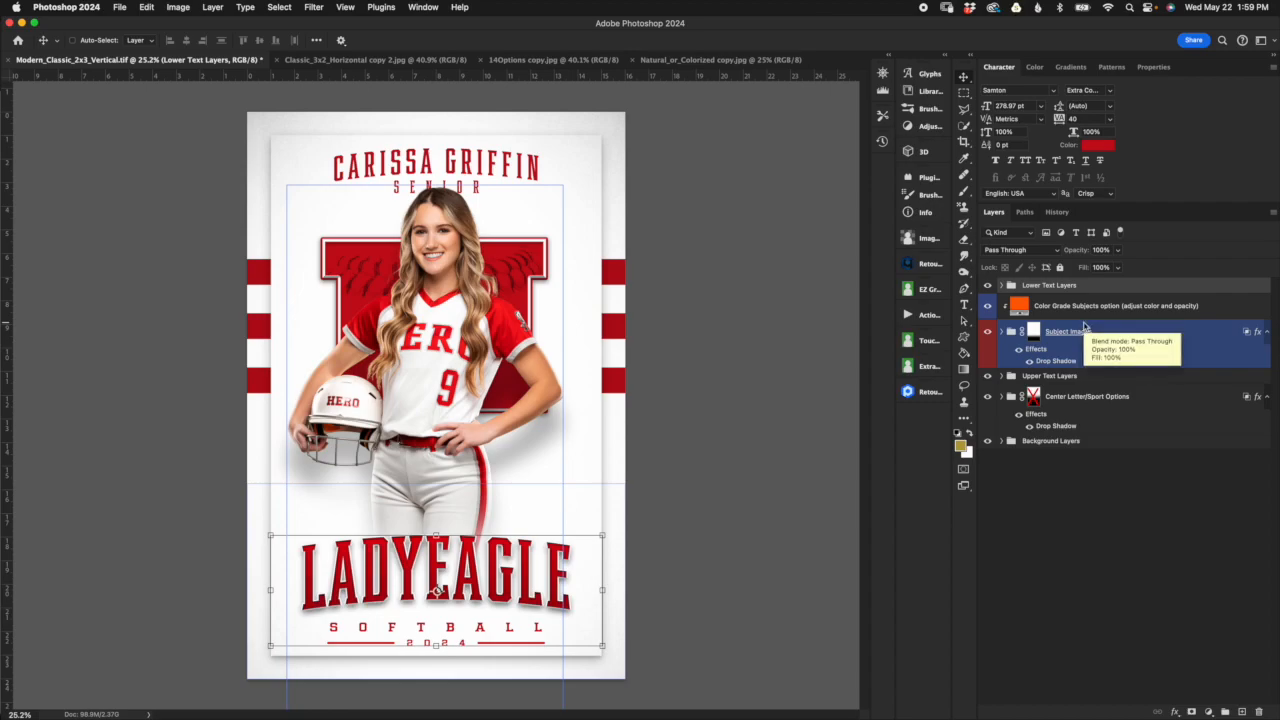
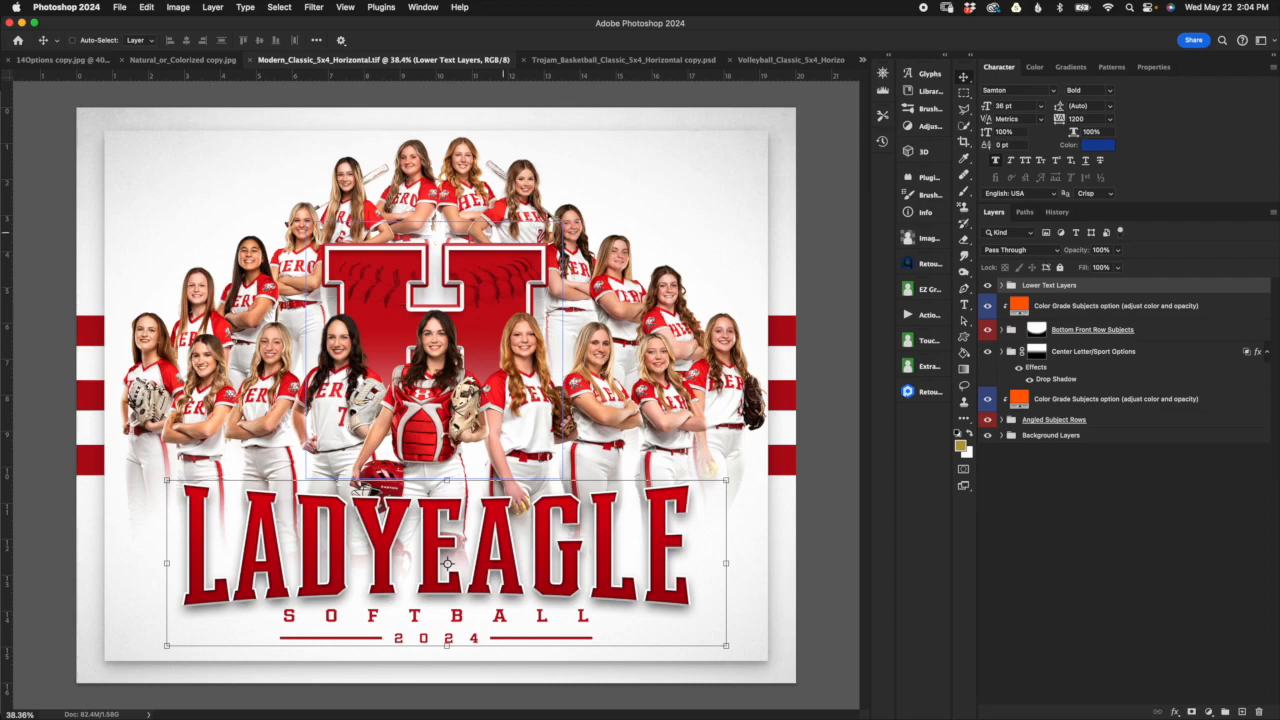
Step: Compare the Trojan basketball and volleyball sample layouts, ending back in the Modern_Classic_5x4_Horizontal template
{"action": "left_click", "coordinate": [670, 64]}
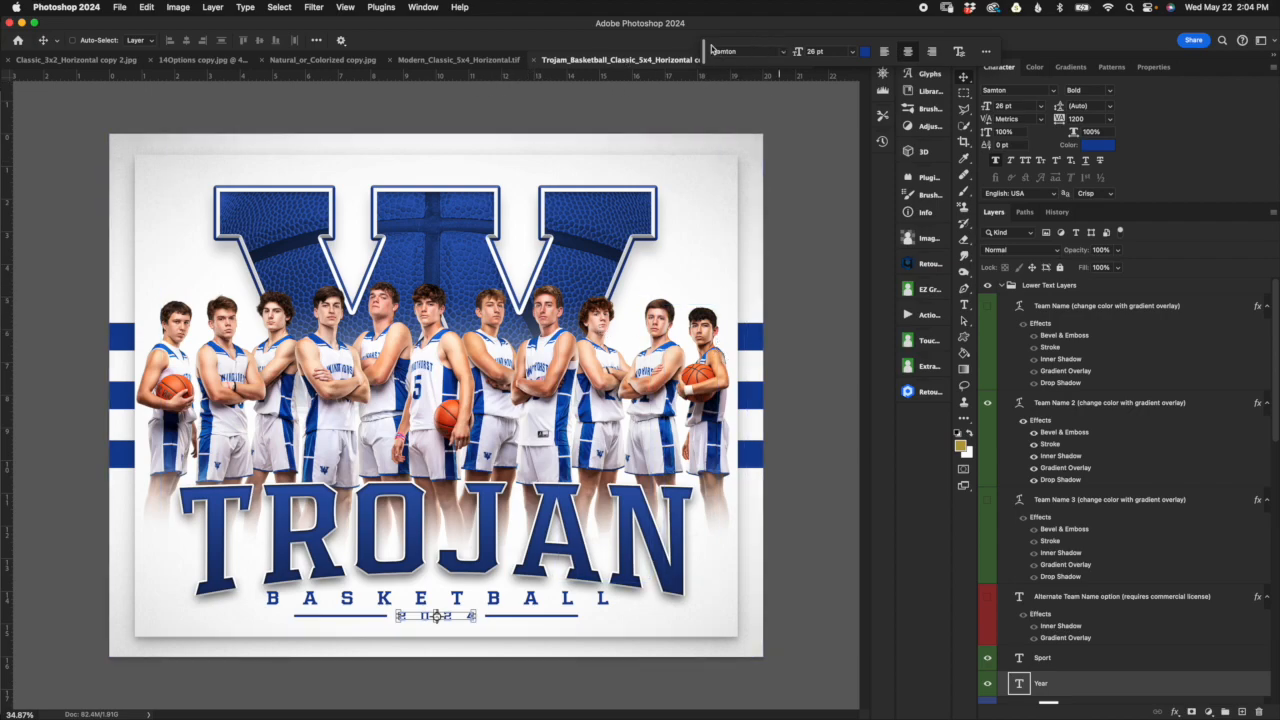
{"action": "left_click_drag", "start_coordinate": [711, 49], "coordinate": [751, 27]}
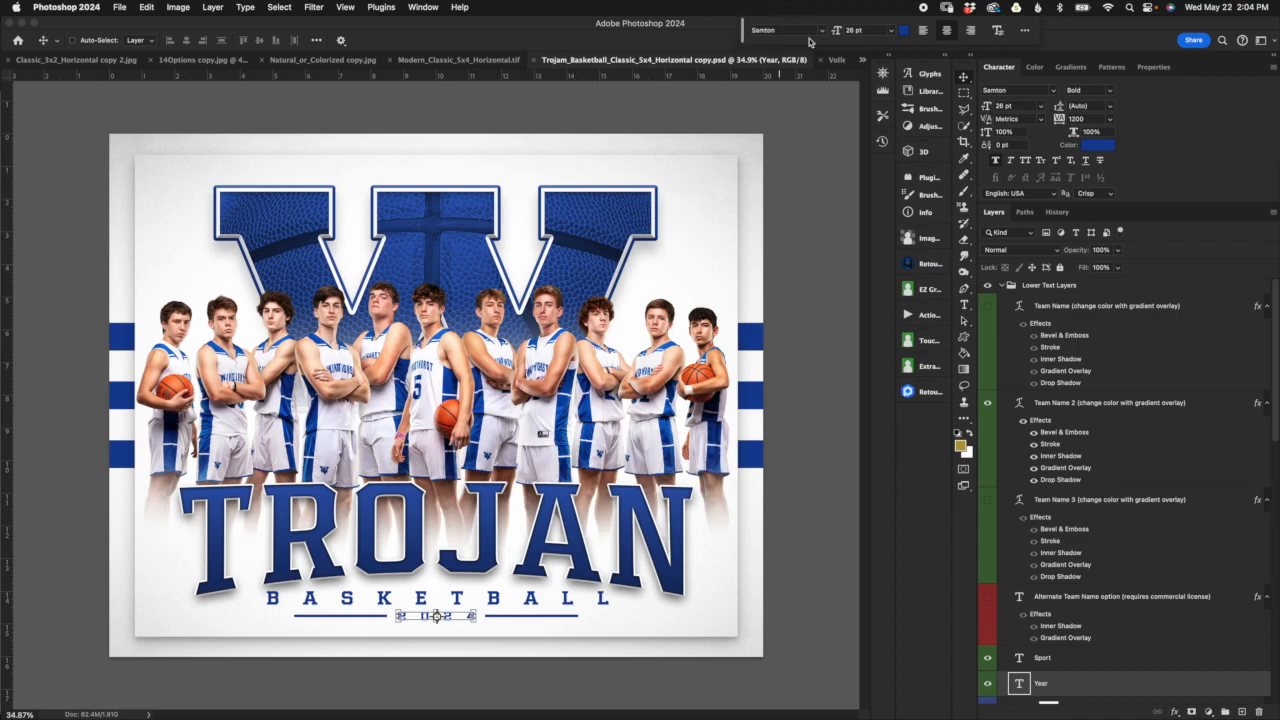
{"action": "left_click", "coordinate": [836, 59]}
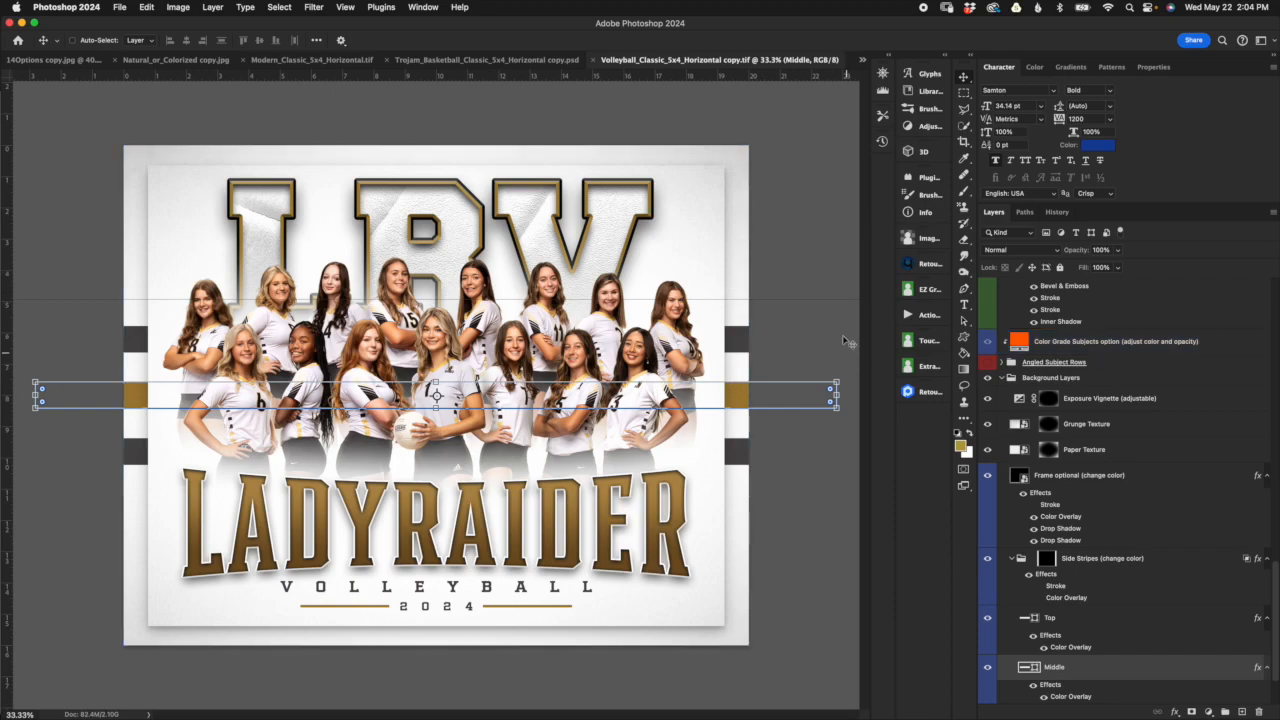
{"action": "left_click", "coordinate": [347, 62]}
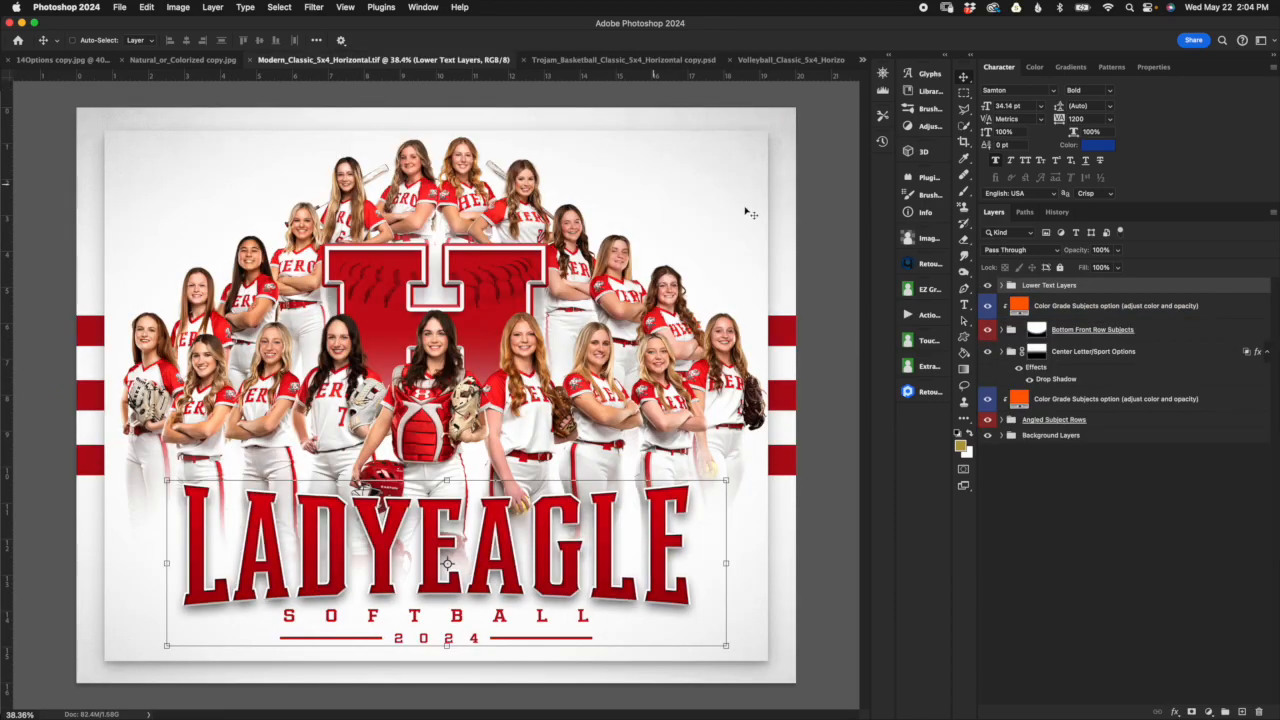
Step: Select the layer mask of the Bottom Front Row Subjects group
{"action": "left_click_drag", "start_coordinate": [1080, 333], "coordinate": [1116, 420]}
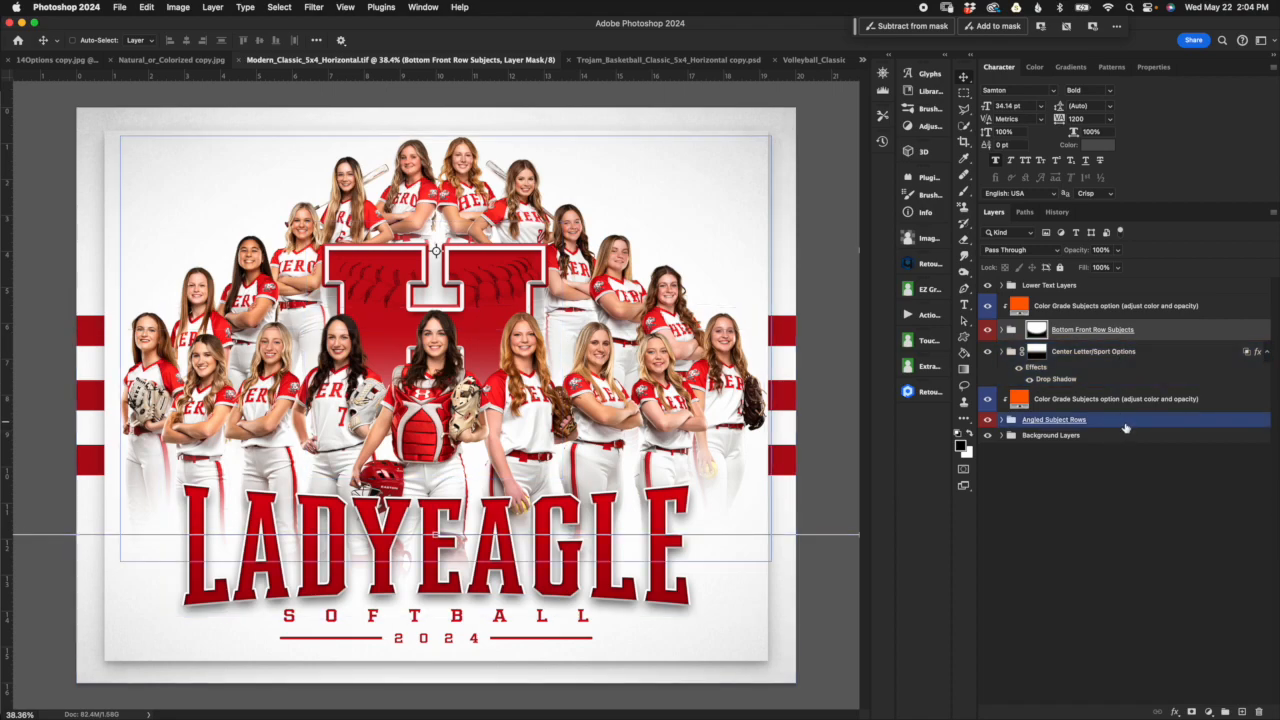
{"action": "left_click_drag", "start_coordinate": [1124, 427], "coordinate": [1128, 424]}
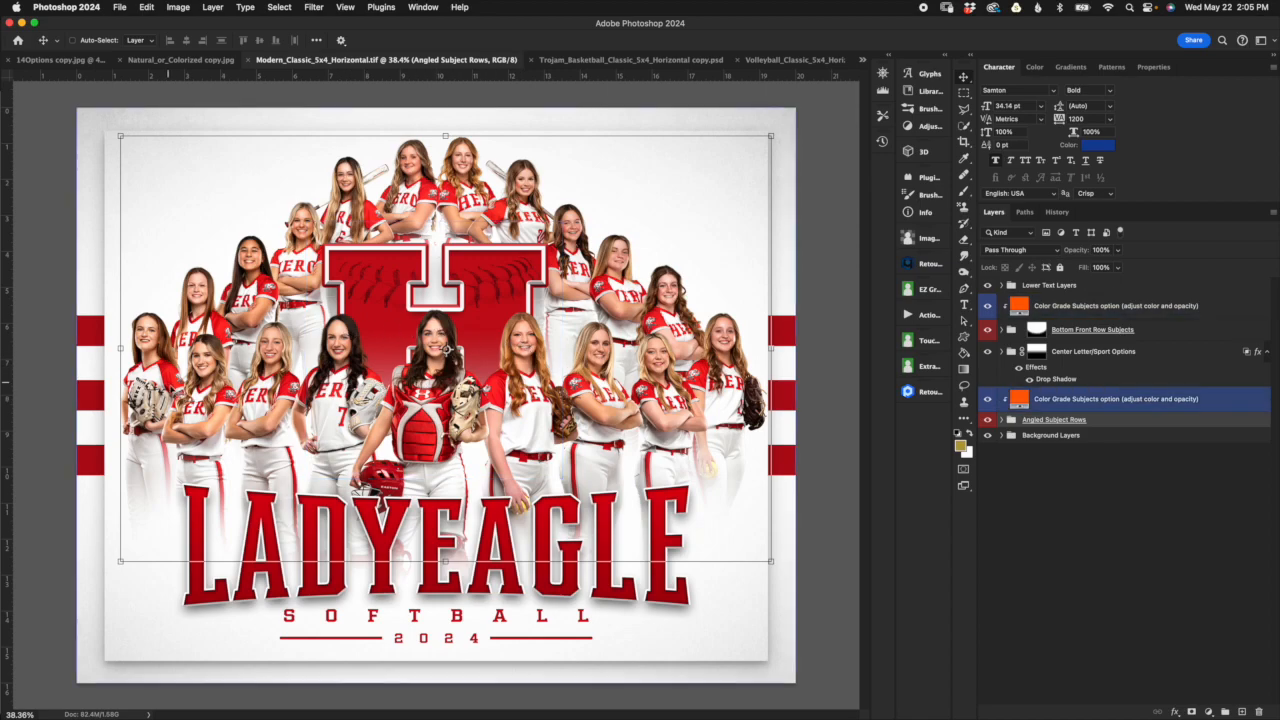
{"action": "left_click", "coordinate": [1172, 330]}
{"action": "left_click", "coordinate": [1036, 331]}
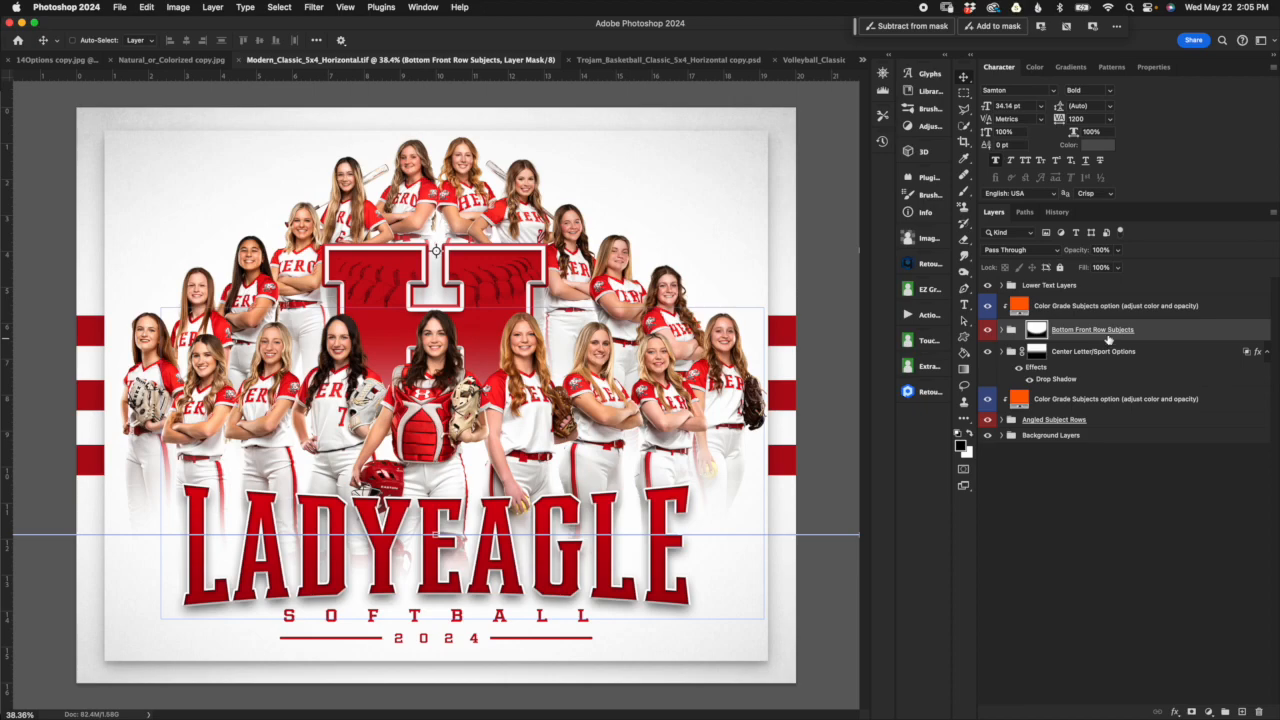
Step: Look inside the Bottom Front Row Subjects group, toggling its Sample Subject Images layer off and on, and collapse the group
{"action": "left_click", "coordinate": [1008, 332]}
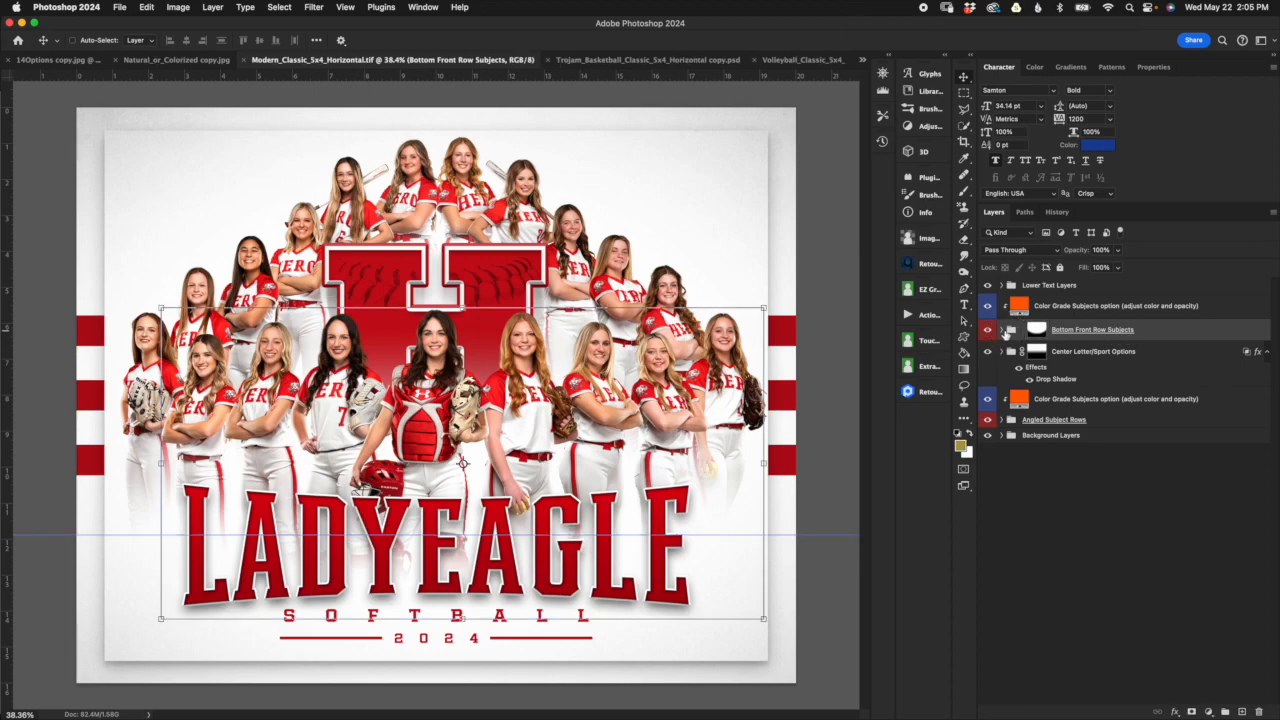
{"action": "left_click", "coordinate": [1002, 332]}
{"action": "left_click", "coordinate": [1066, 359]}
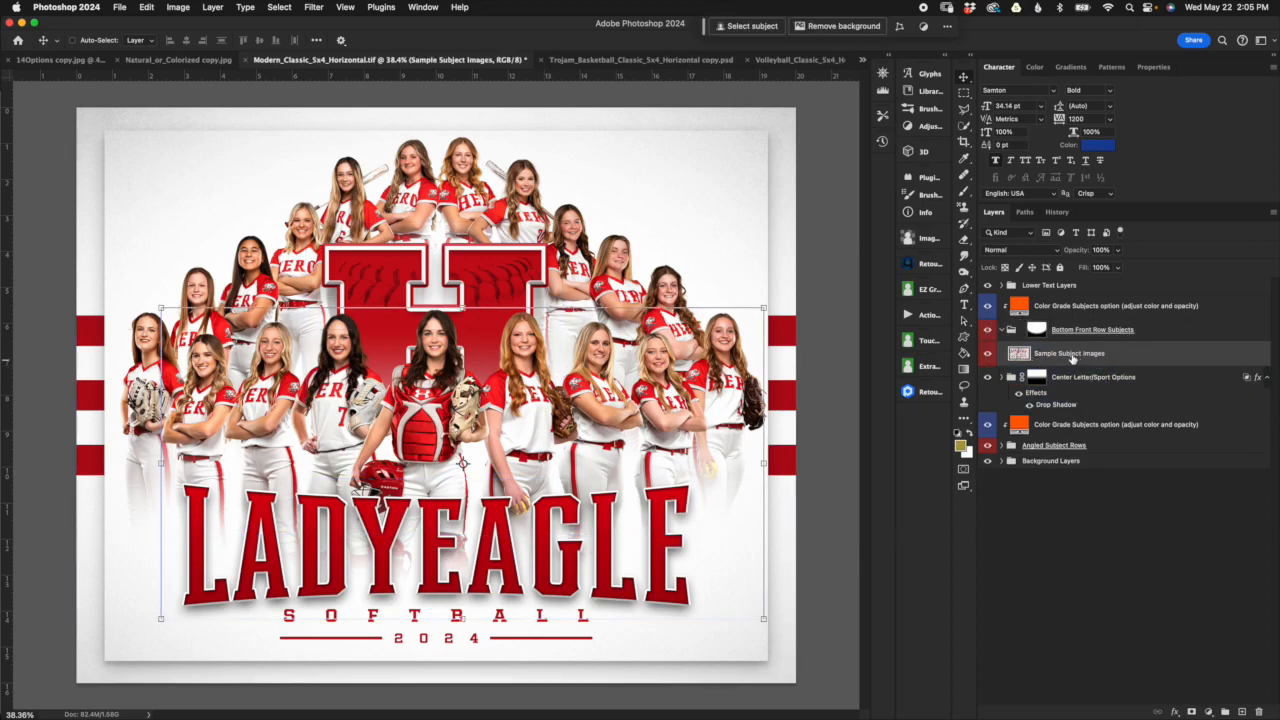
{"action": "left_click", "coordinate": [988, 354]}
{"action": "left_click", "coordinate": [988, 354]}
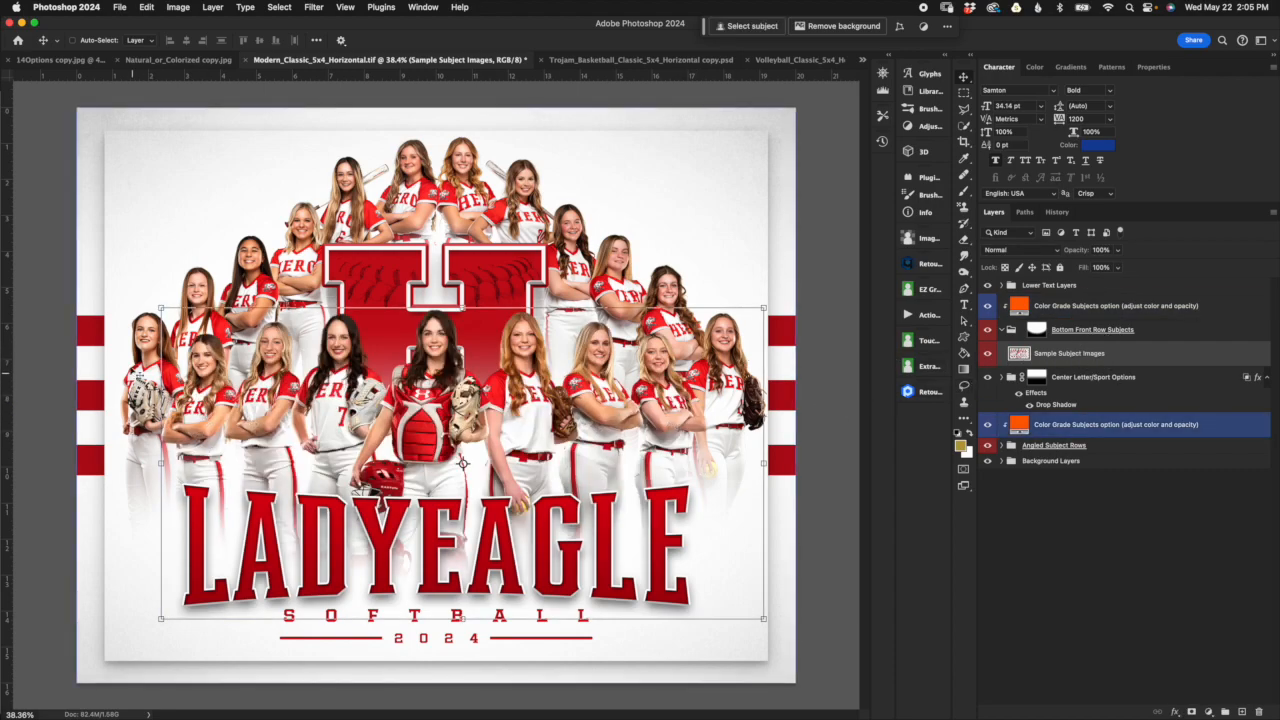
{"action": "left_click", "coordinate": [1015, 331]}
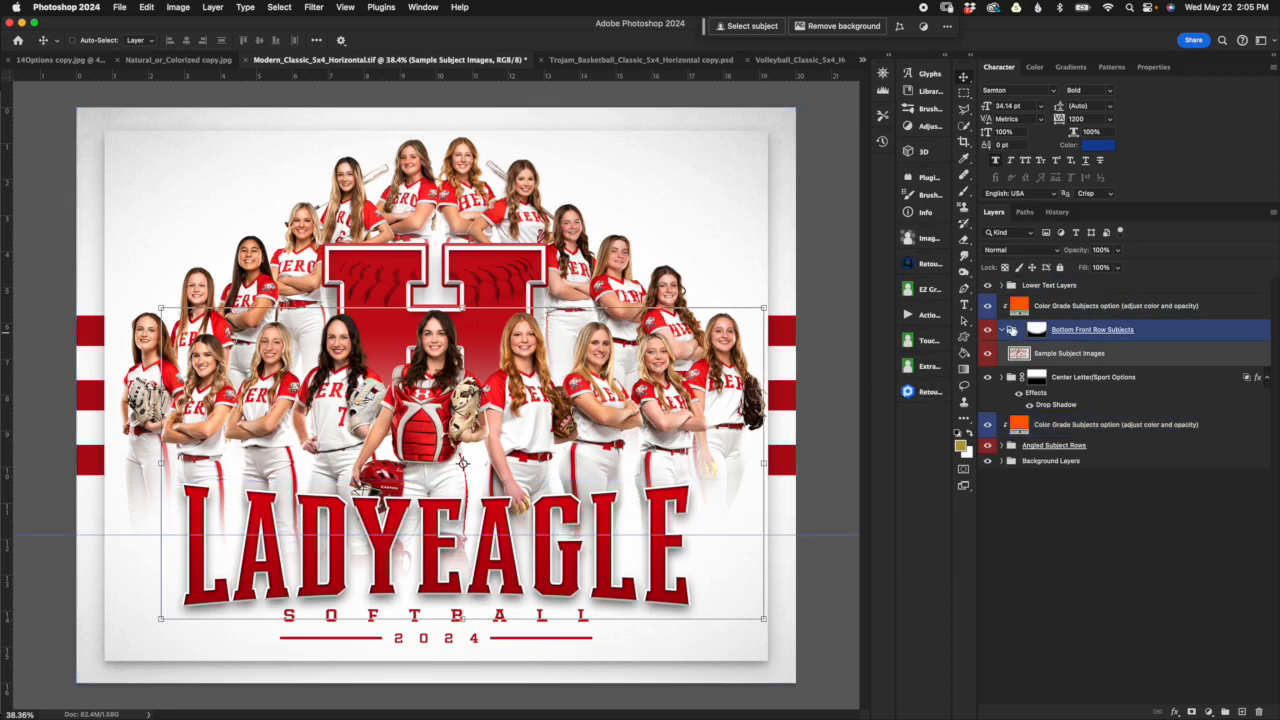
{"action": "left_click", "coordinate": [1001, 329]}
{"action": "left_click", "coordinate": [1008, 348]}
Step: Expand the Angled Subject Rows group and both its Right Side and Left Side subgroups
{"action": "left_click", "coordinate": [1047, 421]}
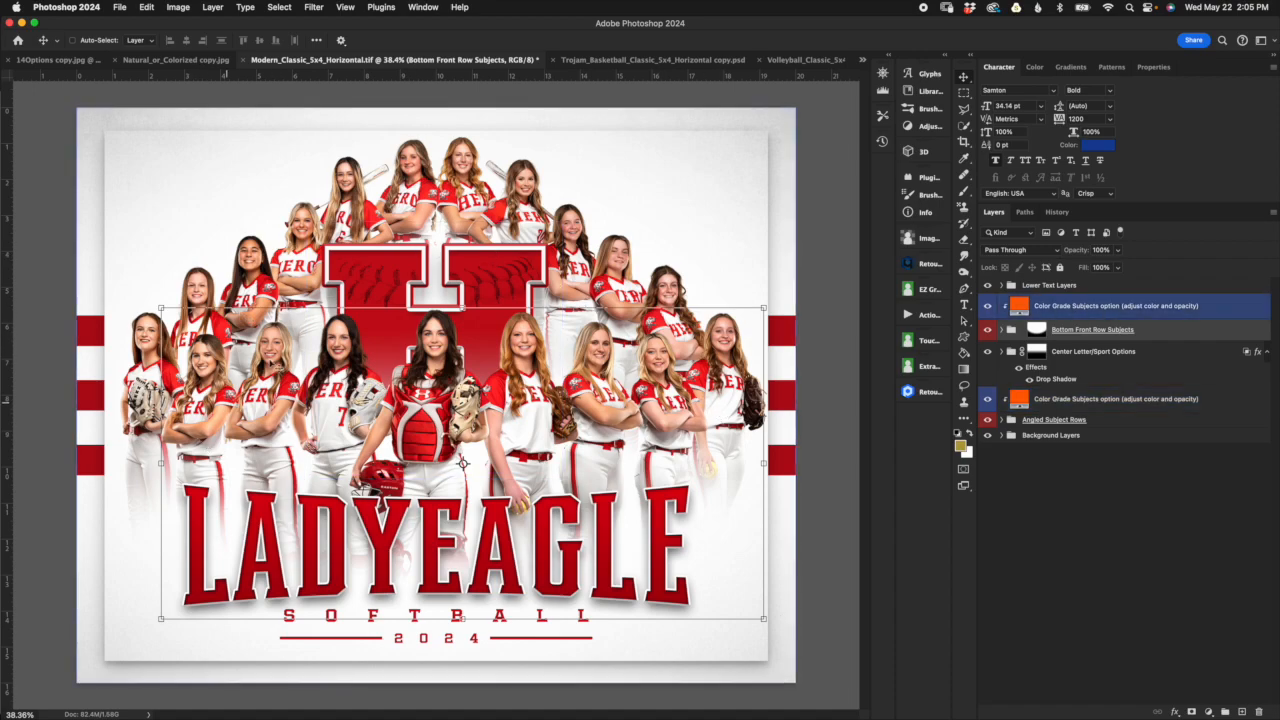
{"action": "left_click", "coordinate": [1085, 421]}
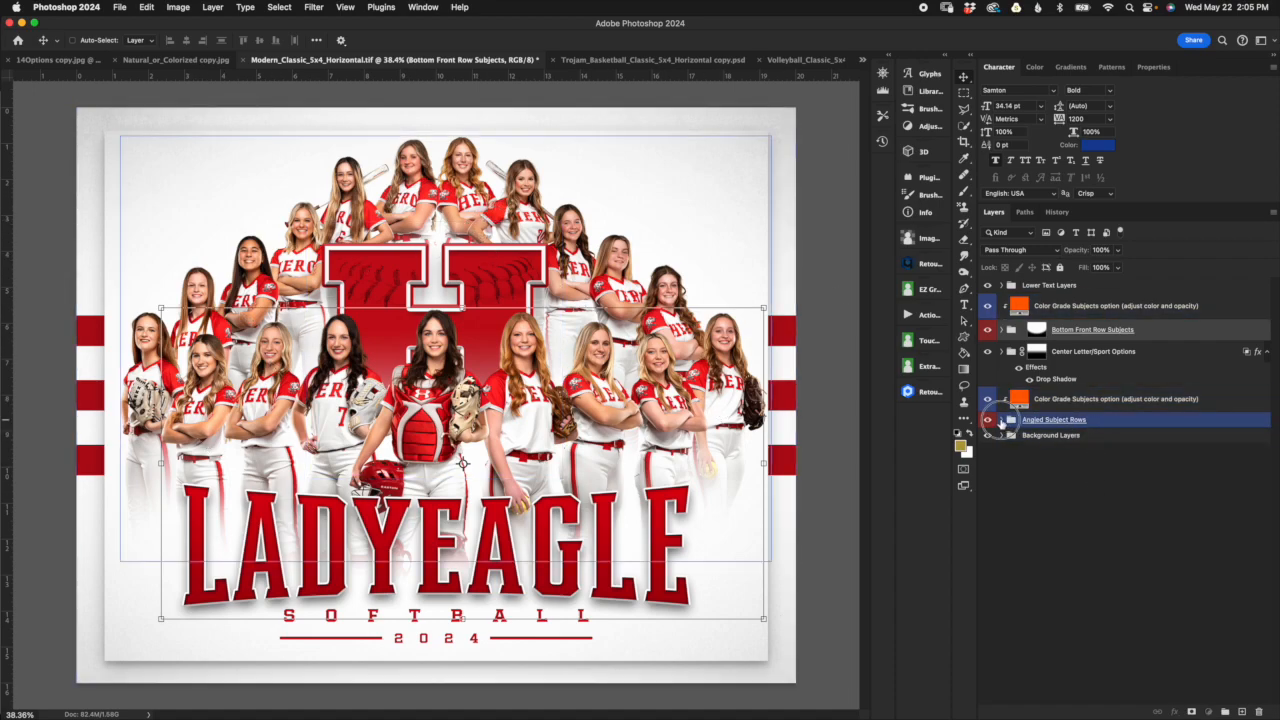
{"action": "left_click", "coordinate": [1002, 420]}
{"action": "left_click", "coordinate": [1030, 440]}
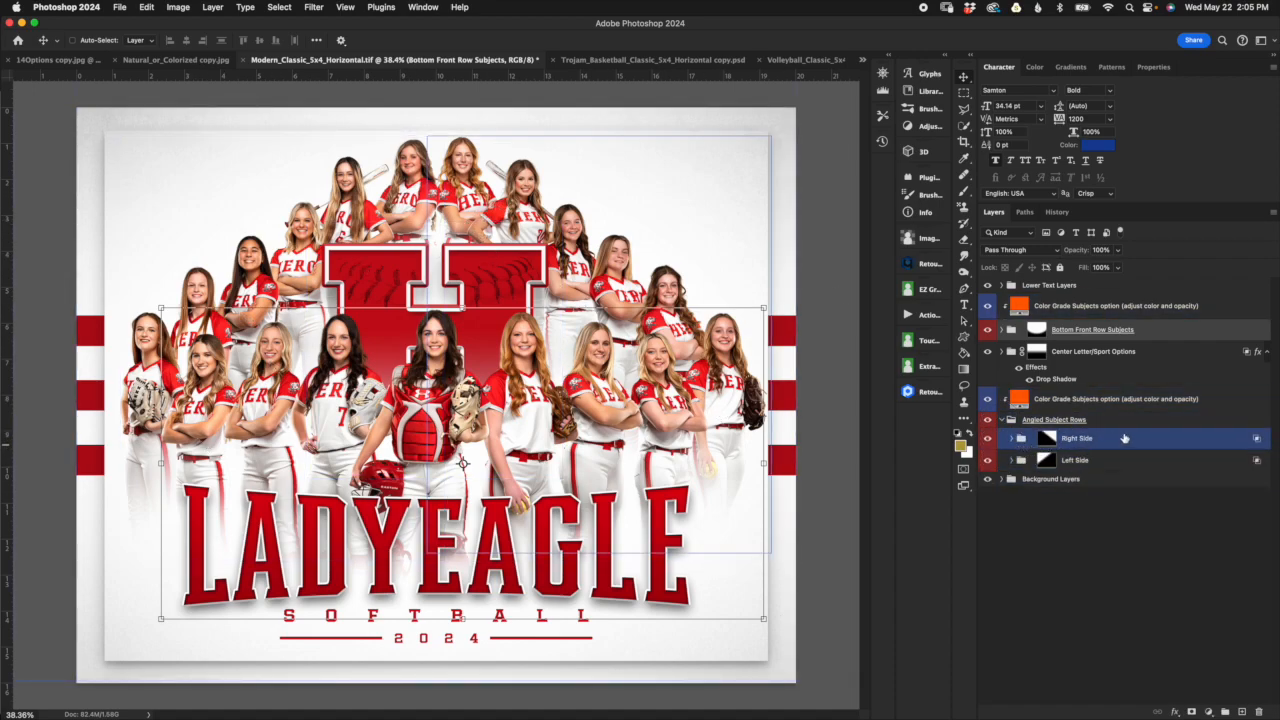
{"action": "left_click", "coordinate": [1046, 438]}
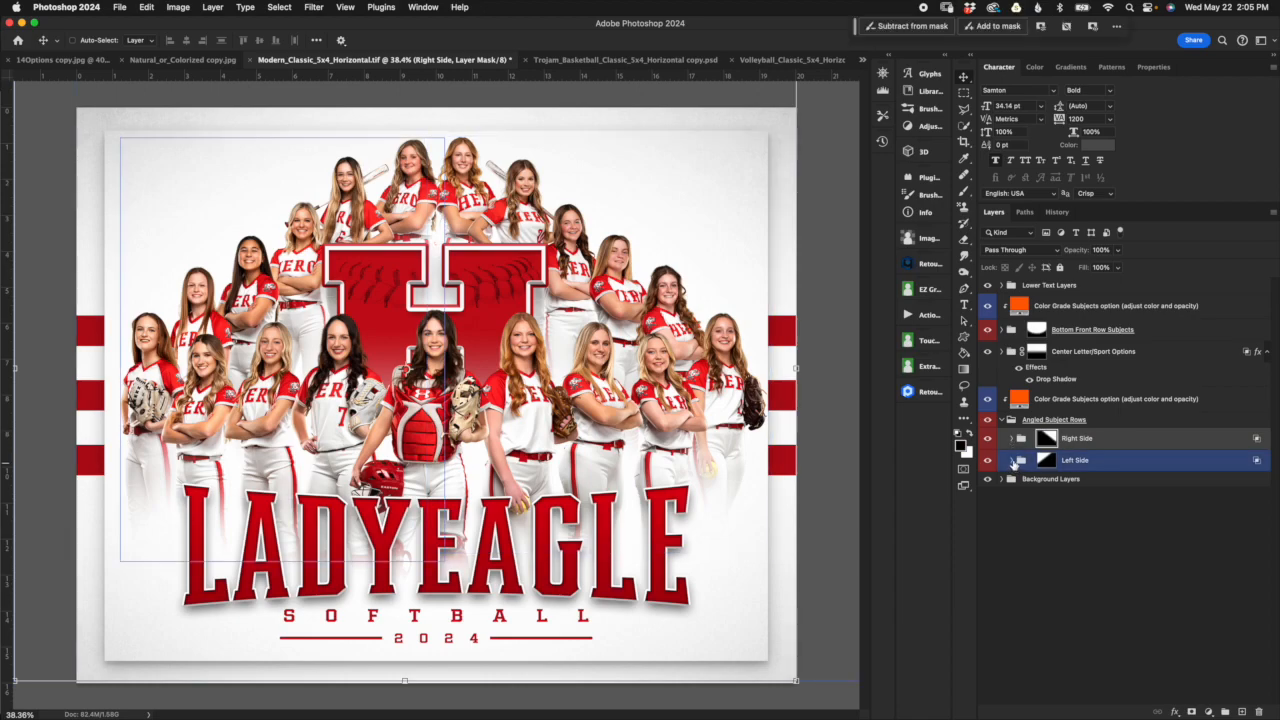
{"action": "left_click", "coordinate": [1012, 439]}
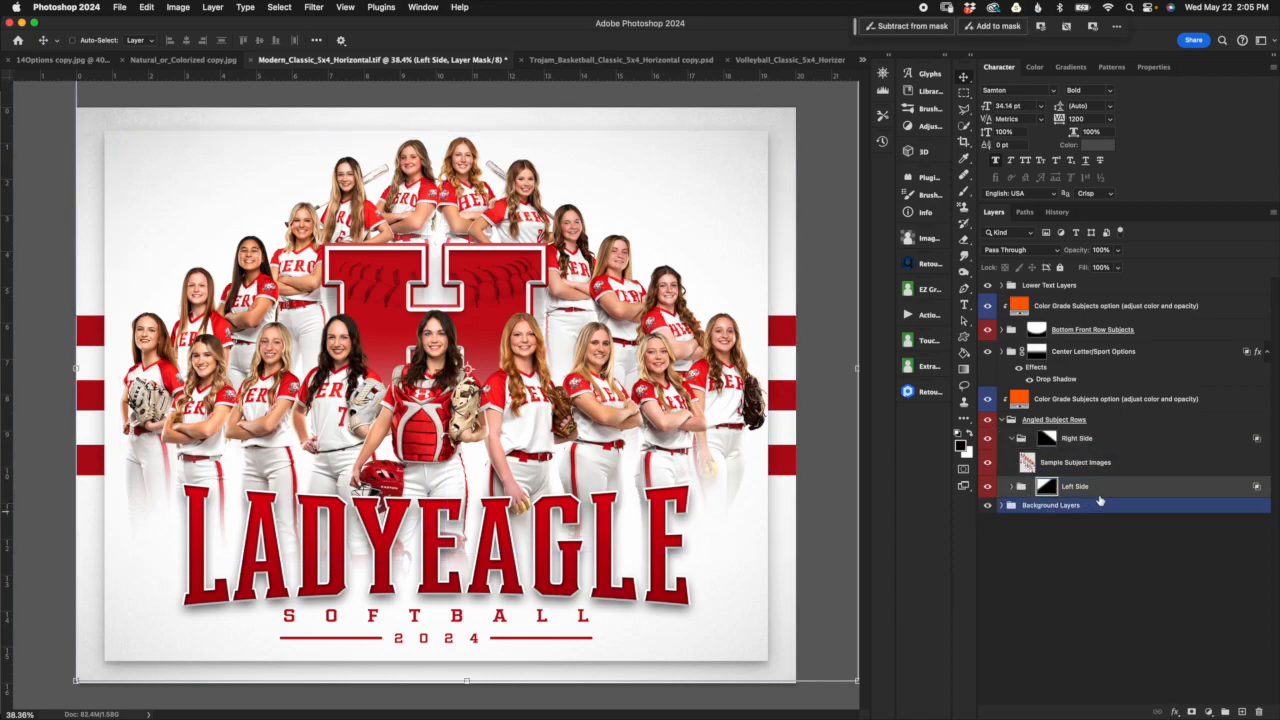
{"action": "left_click", "coordinate": [1017, 486]}
{"action": "left_click", "coordinate": [1095, 514]}
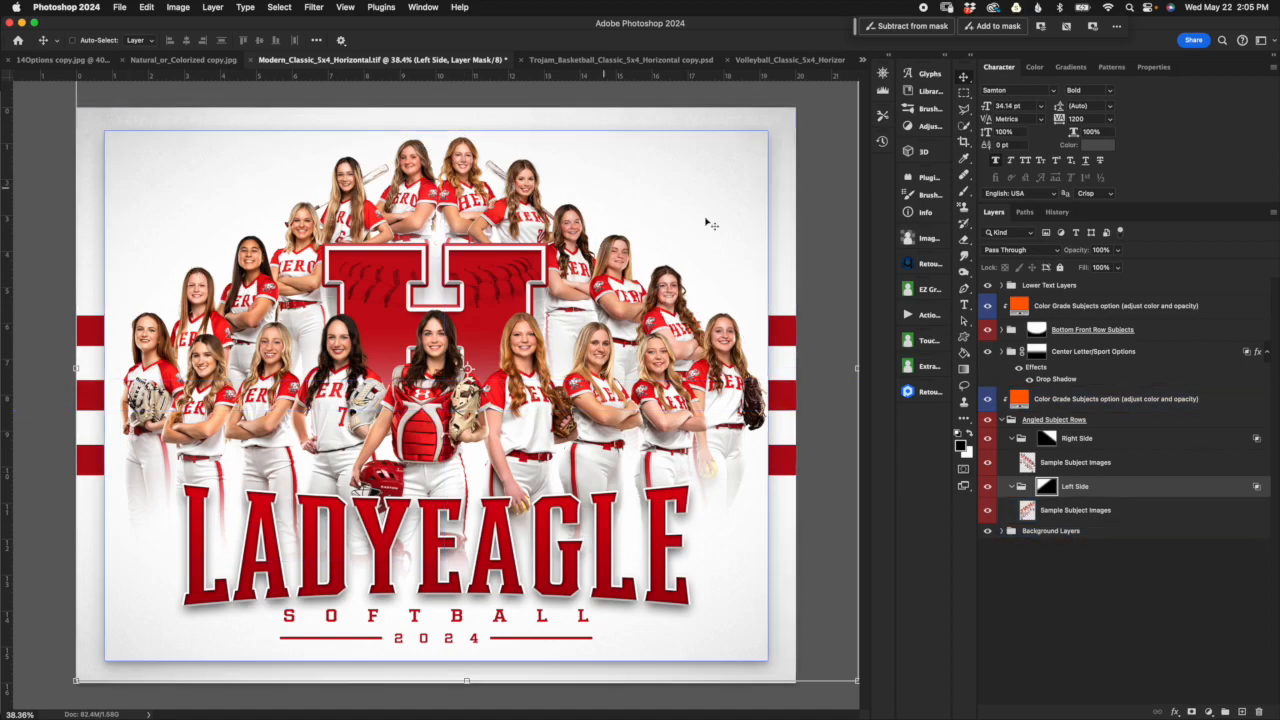
Step: Hide the Center Letter/Sport Options and Bottom Front Row Subjects groups so only the angled rows show
{"action": "left_click", "coordinate": [1010, 419]}
{"action": "left_click", "coordinate": [1000, 380]}
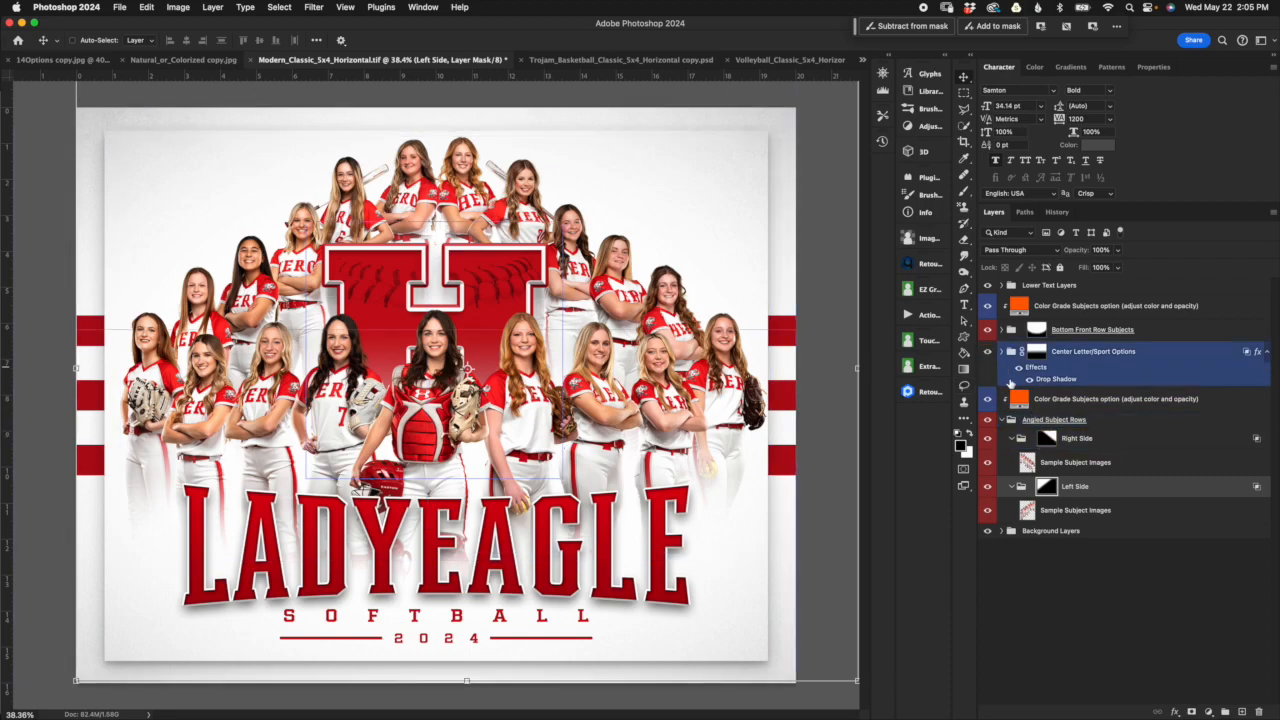
{"action": "left_click", "coordinate": [987, 353]}
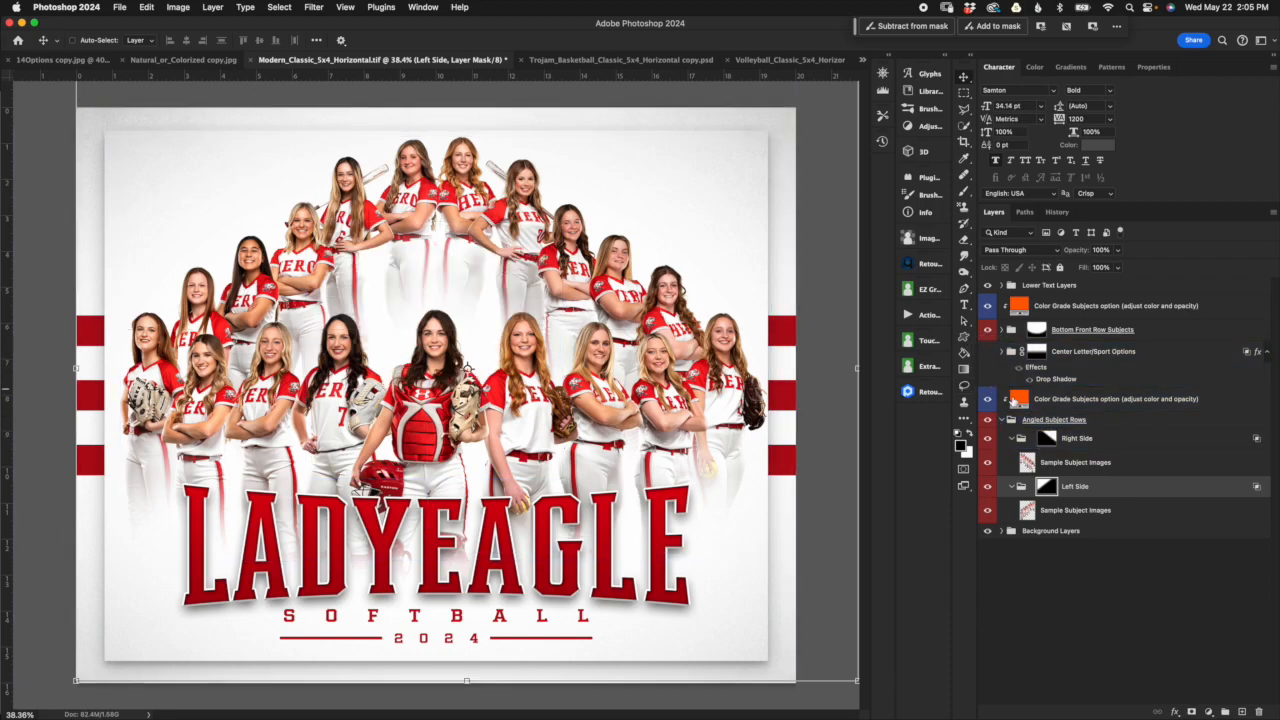
{"action": "left_click", "coordinate": [987, 331]}
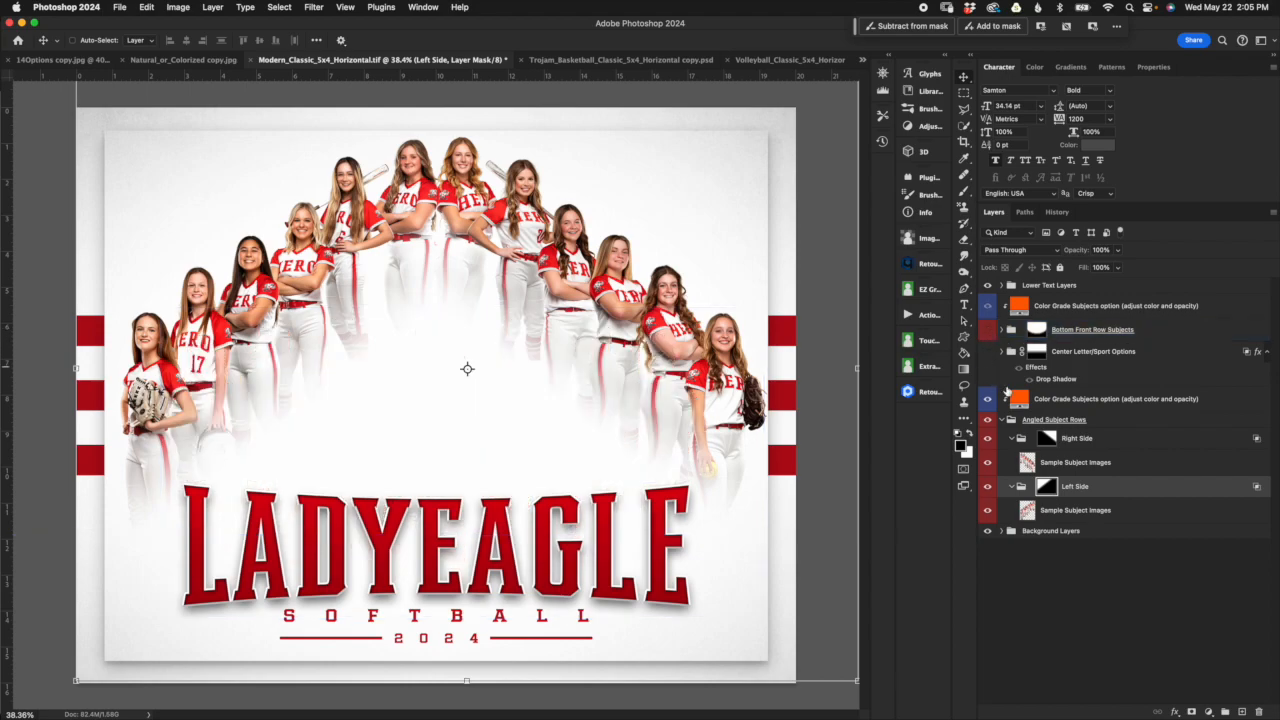
Step: Inspect the layer masks of the Right Side and Left Side groups over the angled rows
{"action": "left_click", "coordinate": [1050, 440]}
{"action": "left_click", "coordinate": [1050, 440]}
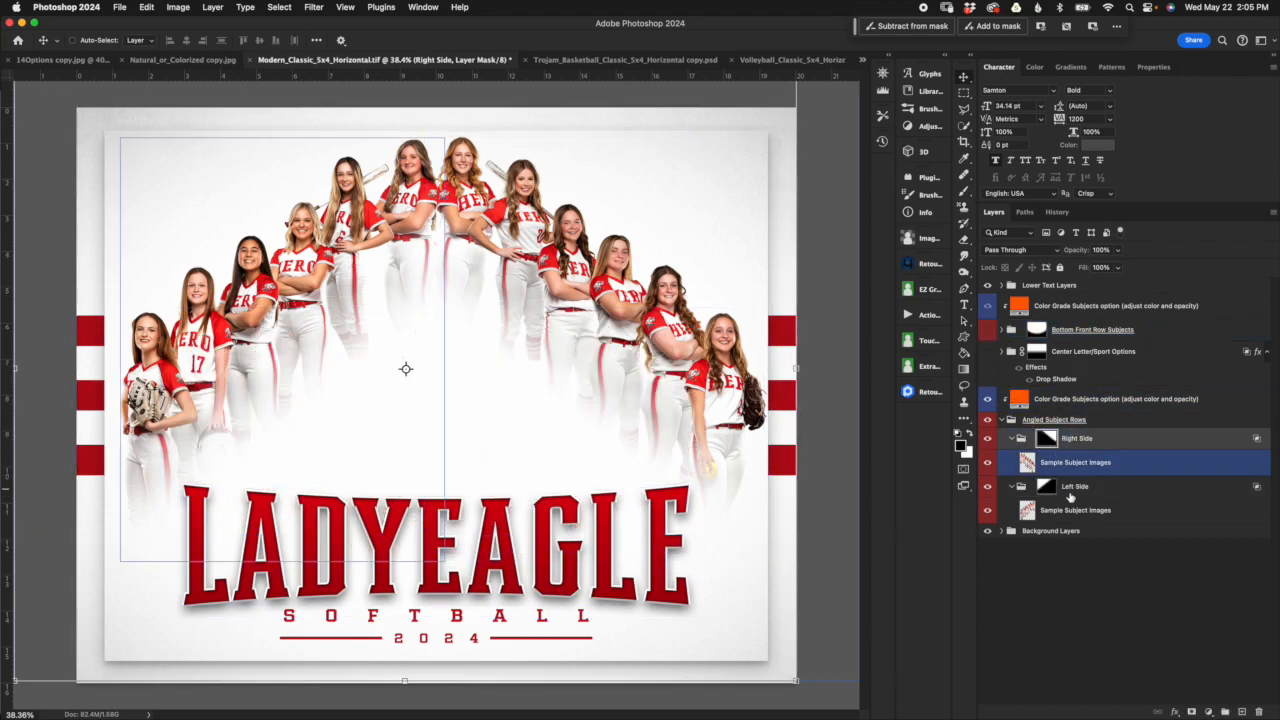
{"action": "left_click", "coordinate": [1048, 489]}
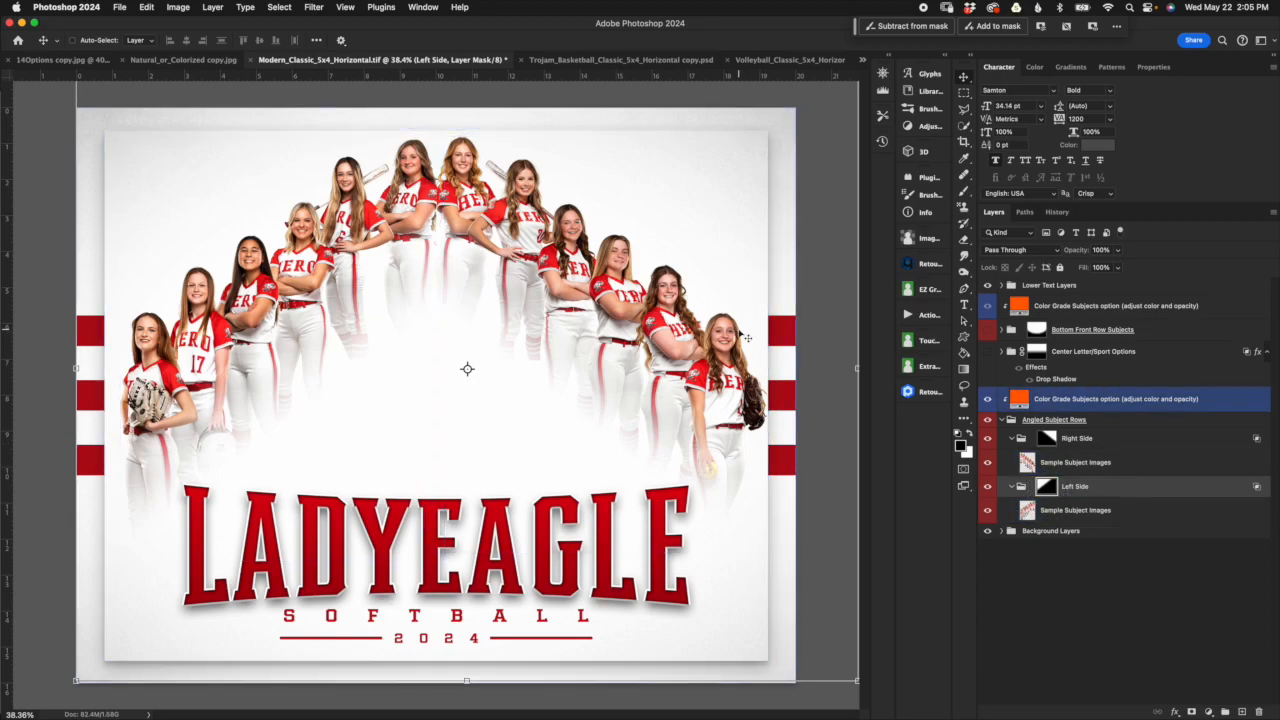
{"action": "scroll", "coordinate": [744, 338], "scroll_direction": "down", "scroll_amount": 1}
{"action": "scroll", "coordinate": [744, 338], "scroll_direction": "down", "scroll_amount": 1}
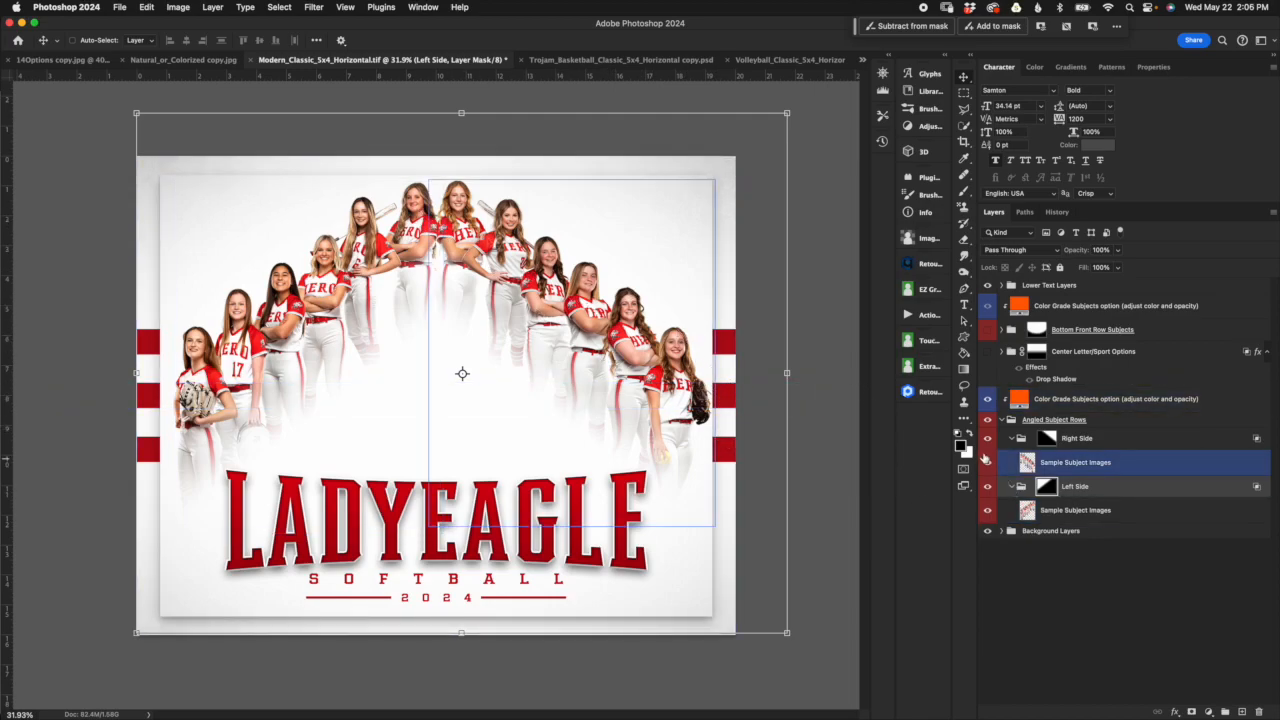
Step: Transform the Right Side group mask, shifting it right and down, scaling to about 104% width and 96% height, and commit it
{"action": "left_click", "coordinate": [1048, 442]}
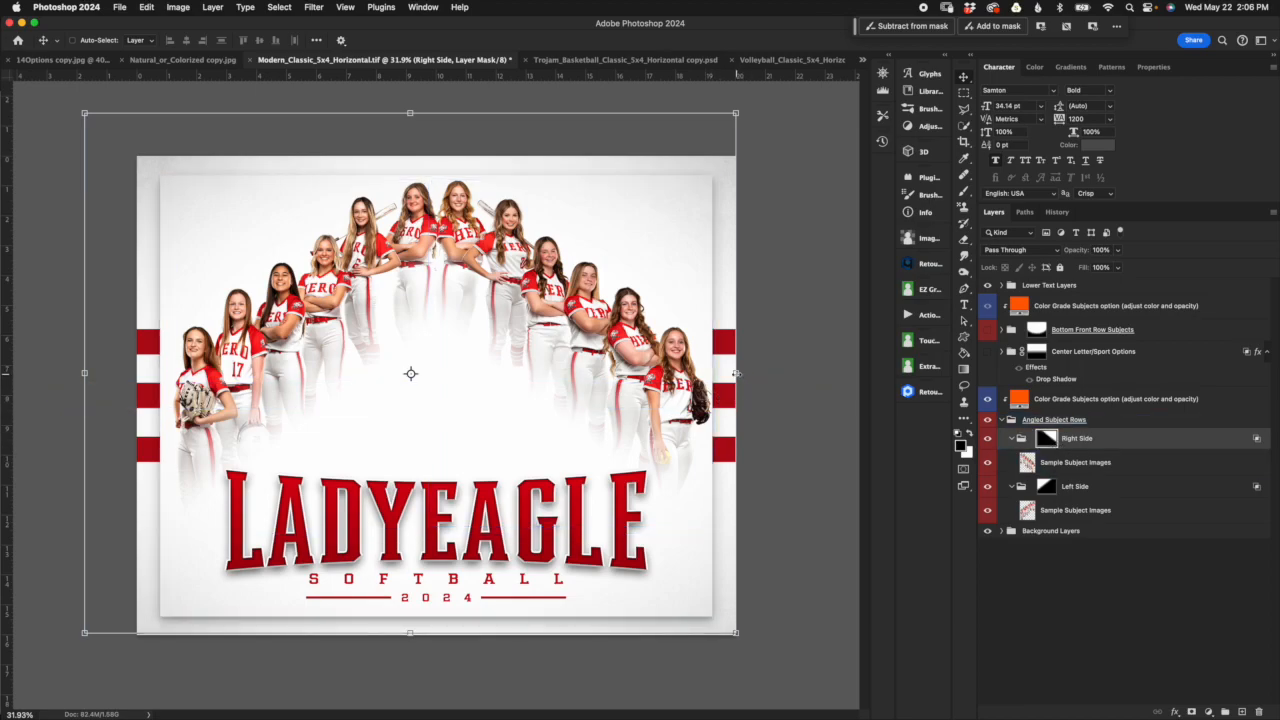
{"action": "left_click_drag", "start_coordinate": [510, 397], "coordinate": [534, 399]}
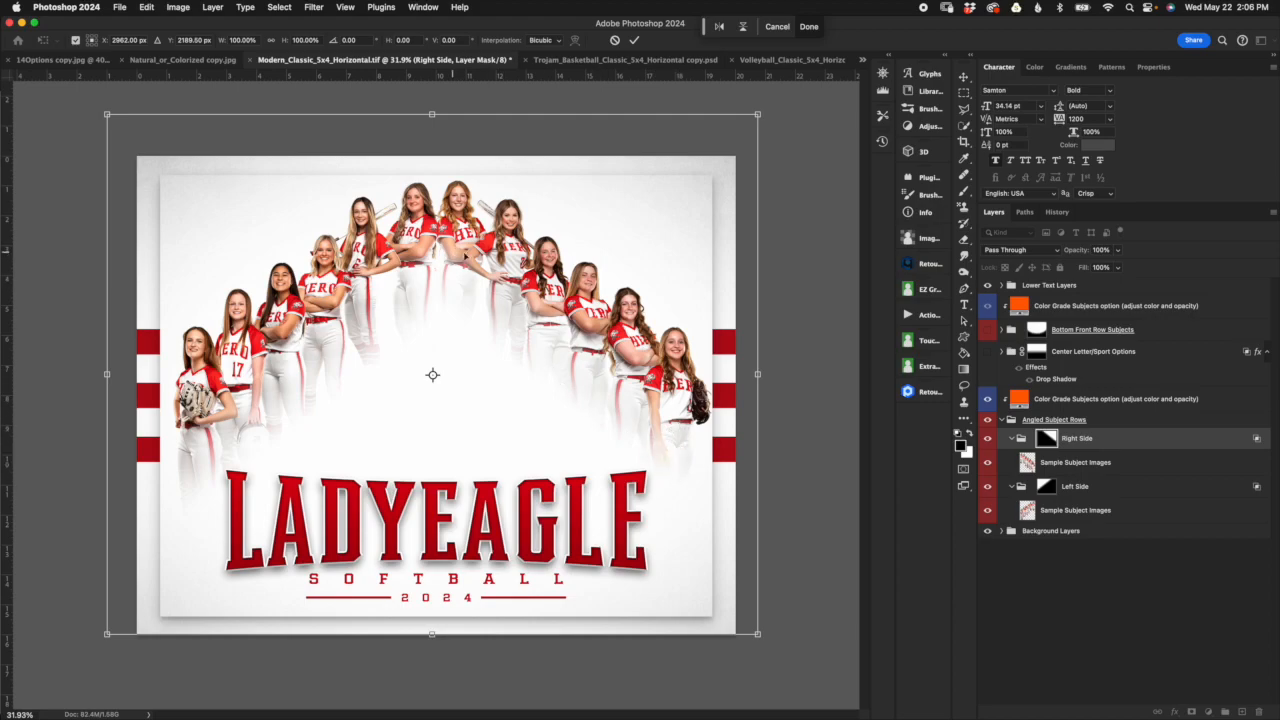
{"action": "left_click_drag", "start_coordinate": [432, 113], "coordinate": [432, 150]}
{"action": "left_click_drag", "start_coordinate": [656, 313], "coordinate": [668, 300]}
{"action": "left_click_drag", "start_coordinate": [775, 381], "coordinate": [802, 380]}
{"action": "left_click_drag", "start_coordinate": [698, 248], "coordinate": [684, 259]}
{"action": "mouse_move", "coordinate": [787, 148]}
{"action": "left_mouse_down"}
{"action": "mouse_move", "coordinate": [750, 176]}
{"action": "mouse_move", "coordinate": [810, 145]}
{"action": "left_mouse_up"}
{"action": "left_click_drag", "start_coordinate": [105, 148], "coordinate": [135, 155]}
{"action": "left_click_drag", "start_coordinate": [471, 155], "coordinate": [471, 134]}
{"action": "left_click_drag", "start_coordinate": [648, 266], "coordinate": [669, 289]}
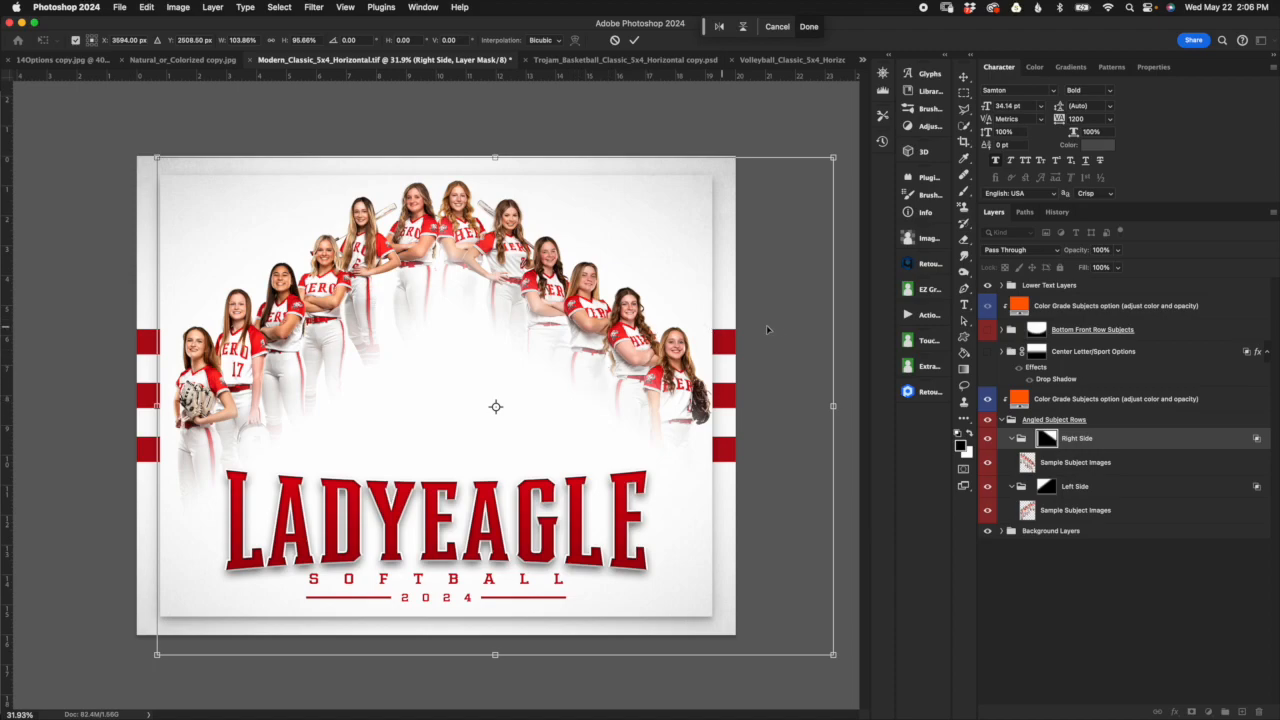
{"action": "left_click_drag", "start_coordinate": [594, 381], "coordinate": [559, 378]}
{"action": "mouse_move", "coordinate": [648, 384]}
{"action": "left_mouse_down"}
{"action": "mouse_move", "coordinate": [666, 377]}
{"action": "mouse_move", "coordinate": [668, 389]}
{"action": "mouse_move", "coordinate": [637, 418]}
{"action": "mouse_move", "coordinate": [662, 387]}
{"action": "mouse_move", "coordinate": [645, 415]}
{"action": "mouse_move", "coordinate": [661, 400]}
{"action": "mouse_move", "coordinate": [661, 380]}
{"action": "left_mouse_up"}
{"action": "left_click", "coordinate": [636, 42]}
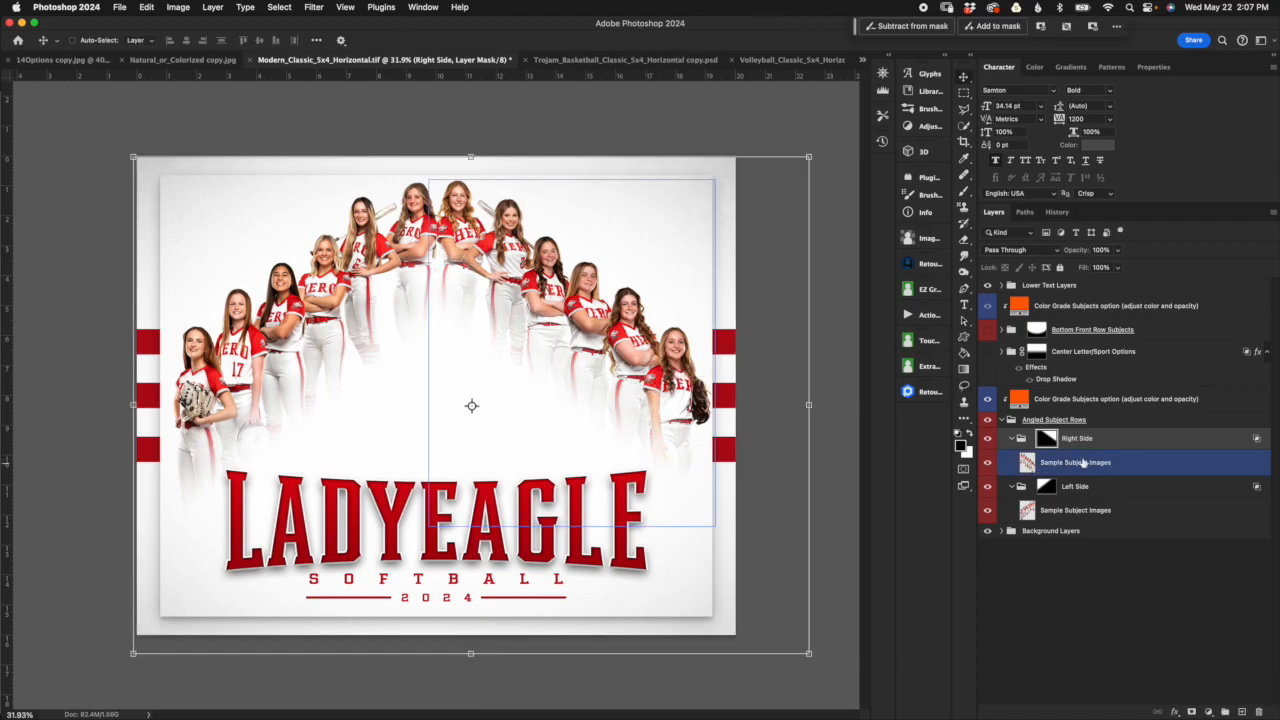
Step: Target the Right Side group mask and choose the Soft Round brush from the General Brushes set
{"action": "left_click", "coordinate": [1050, 446]}
{"action": "left_click", "coordinate": [1047, 440]}
{"action": "left_click", "coordinate": [963, 193]}
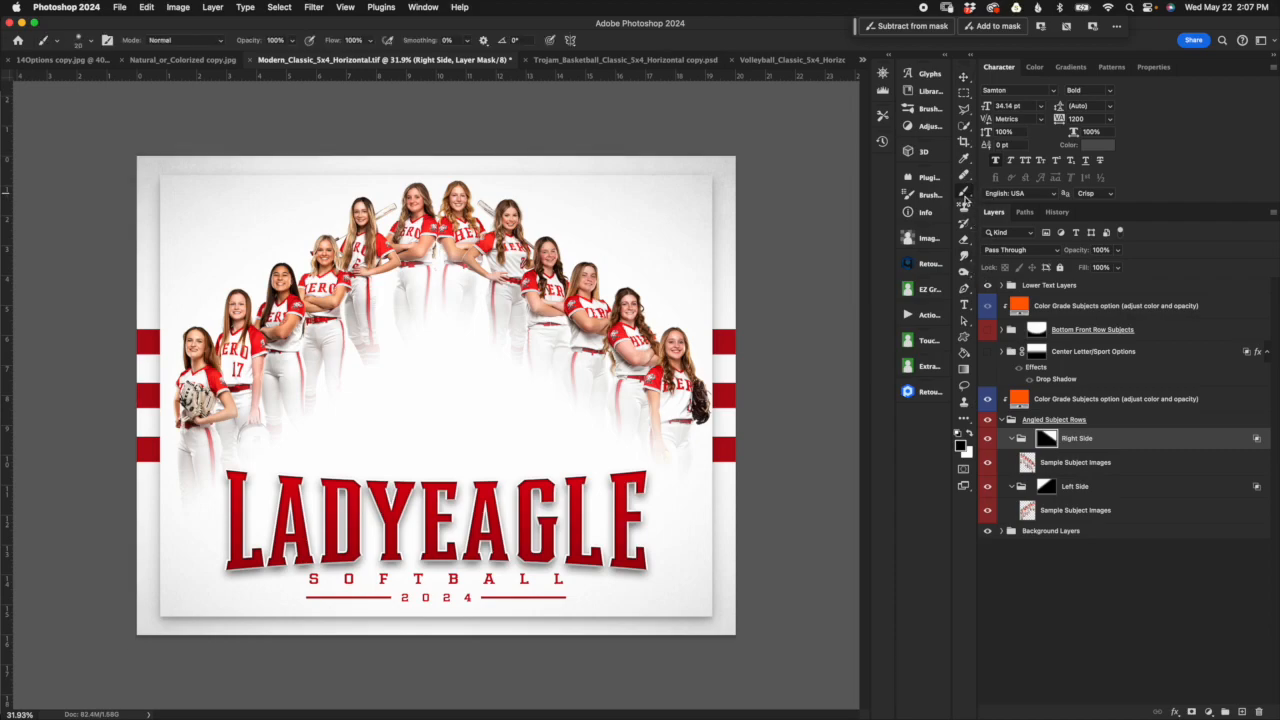
{"action": "left_click", "coordinate": [90, 42]}
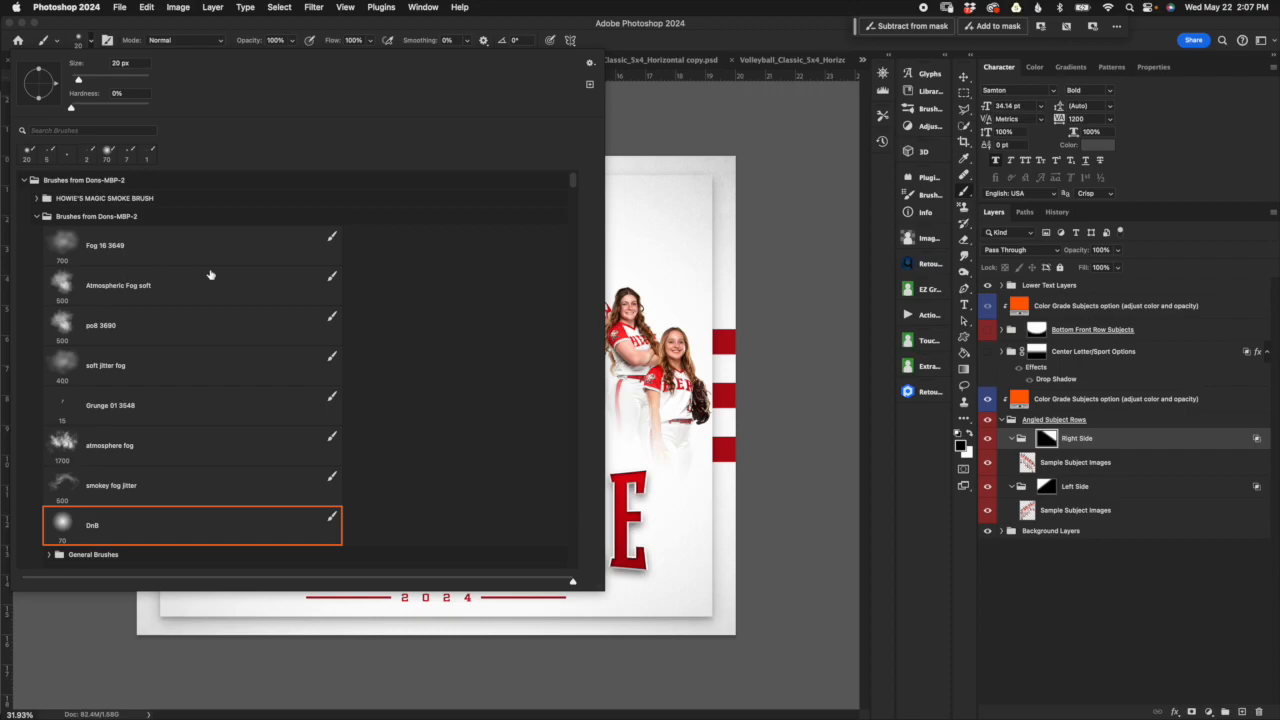
{"action": "scroll", "coordinate": [160, 455], "scroll_direction": "down", "scroll_amount": 5}
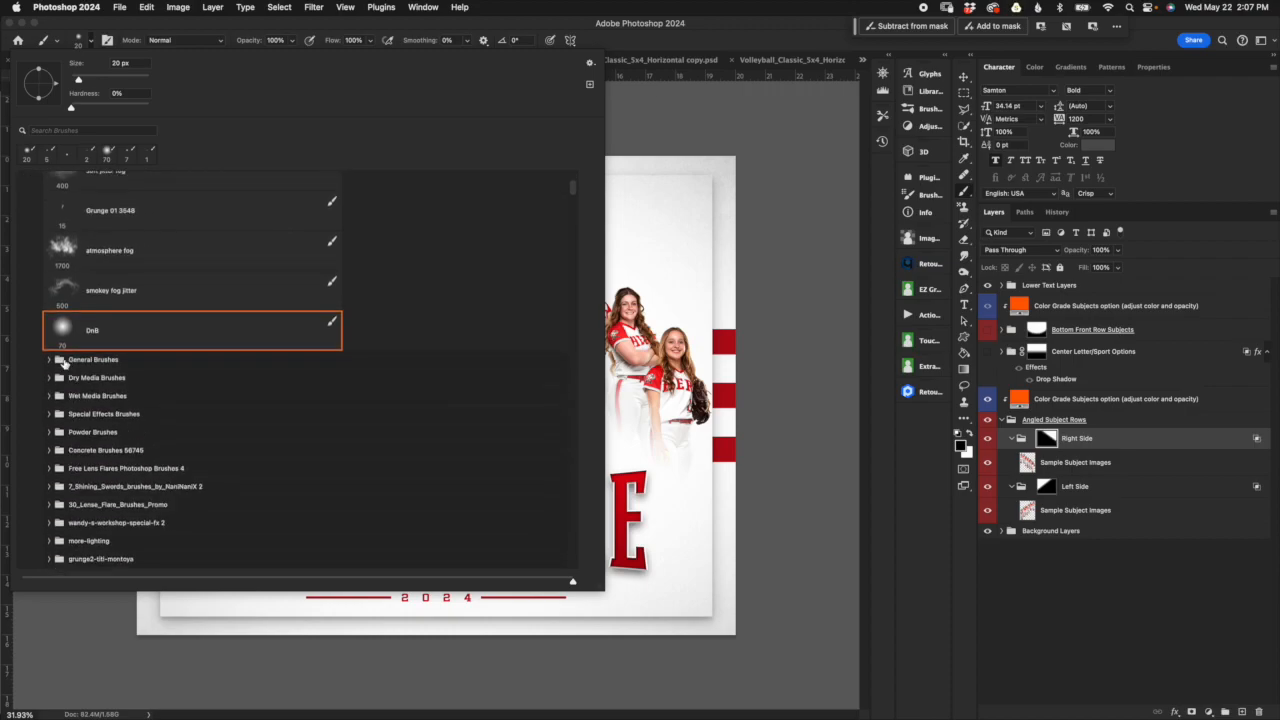
{"action": "left_click", "coordinate": [50, 360]}
{"action": "left_click", "coordinate": [122, 390]}
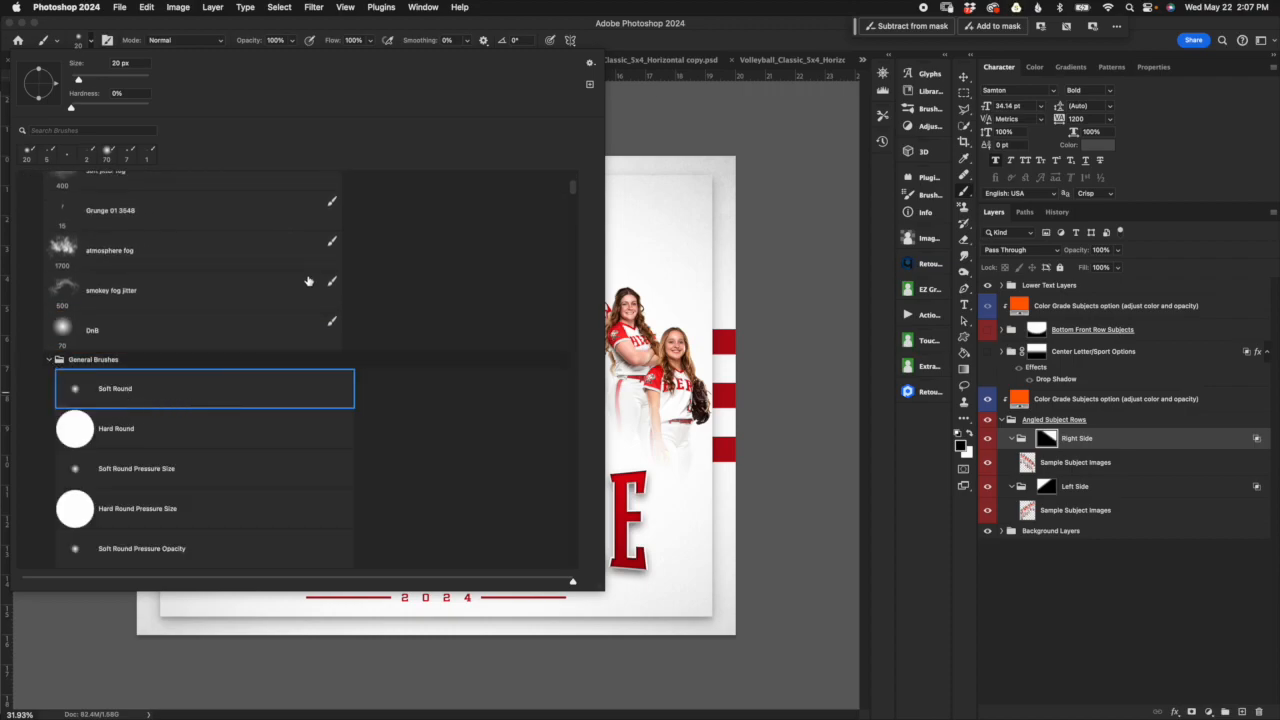
Step: Set the brush opacity and flow both to 20%
{"action": "left_click", "coordinate": [407, 29]}
{"action": "left_click", "coordinate": [283, 40]}
{"action": "type", "text": "20"}
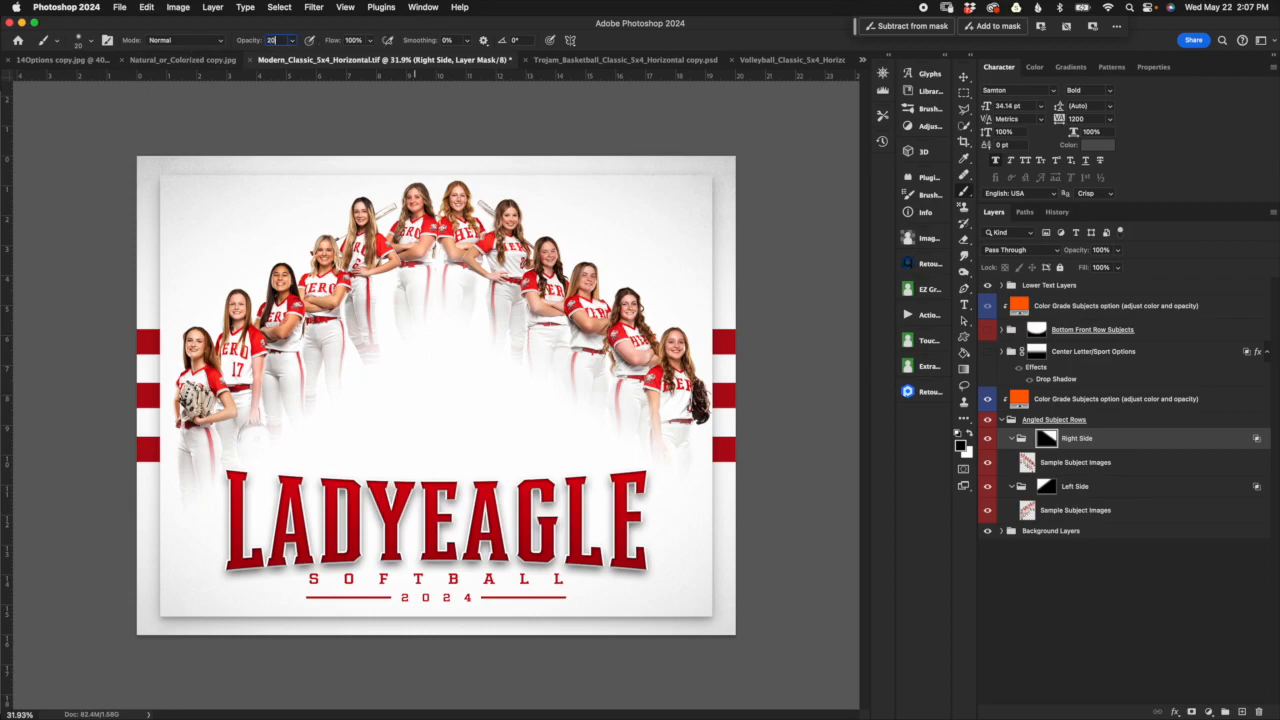
{"action": "left_click", "coordinate": [355, 40]}
{"action": "type", "text": "20"}
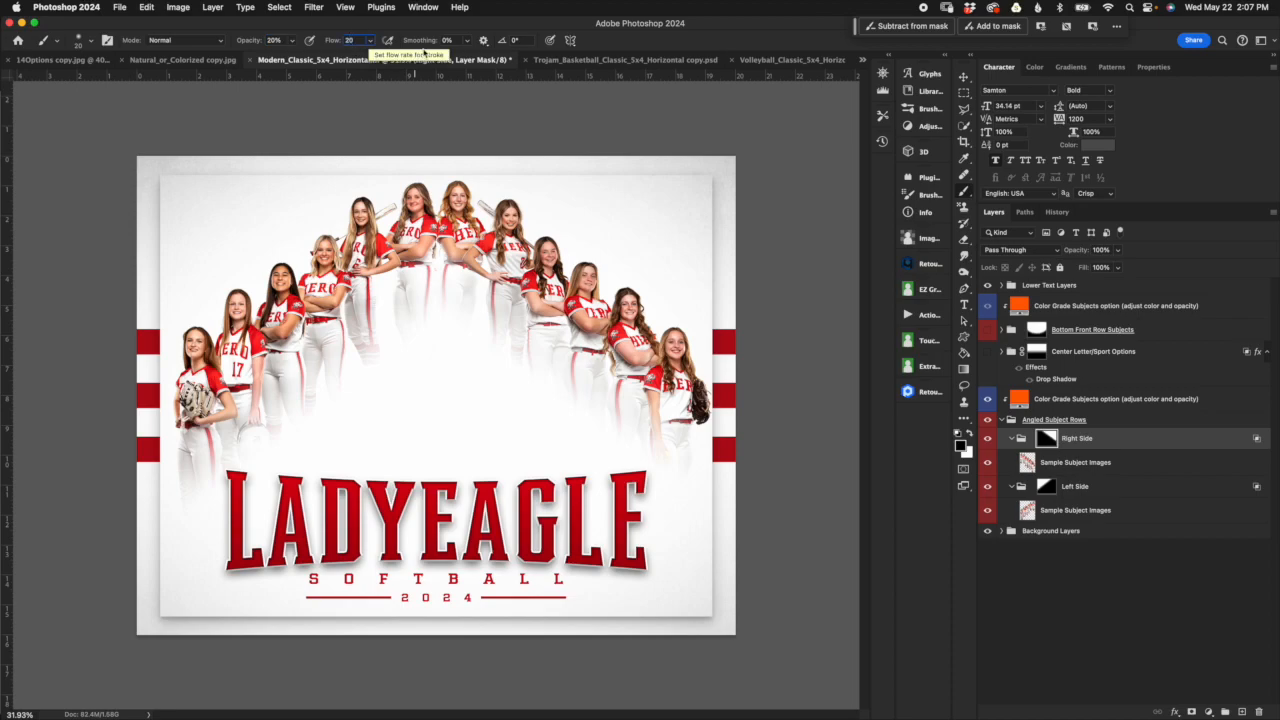
Step: Paint white on the Right Side group mask to reveal more of the legs of the two lowest players
{"action": "left_click", "coordinate": [970, 436]}
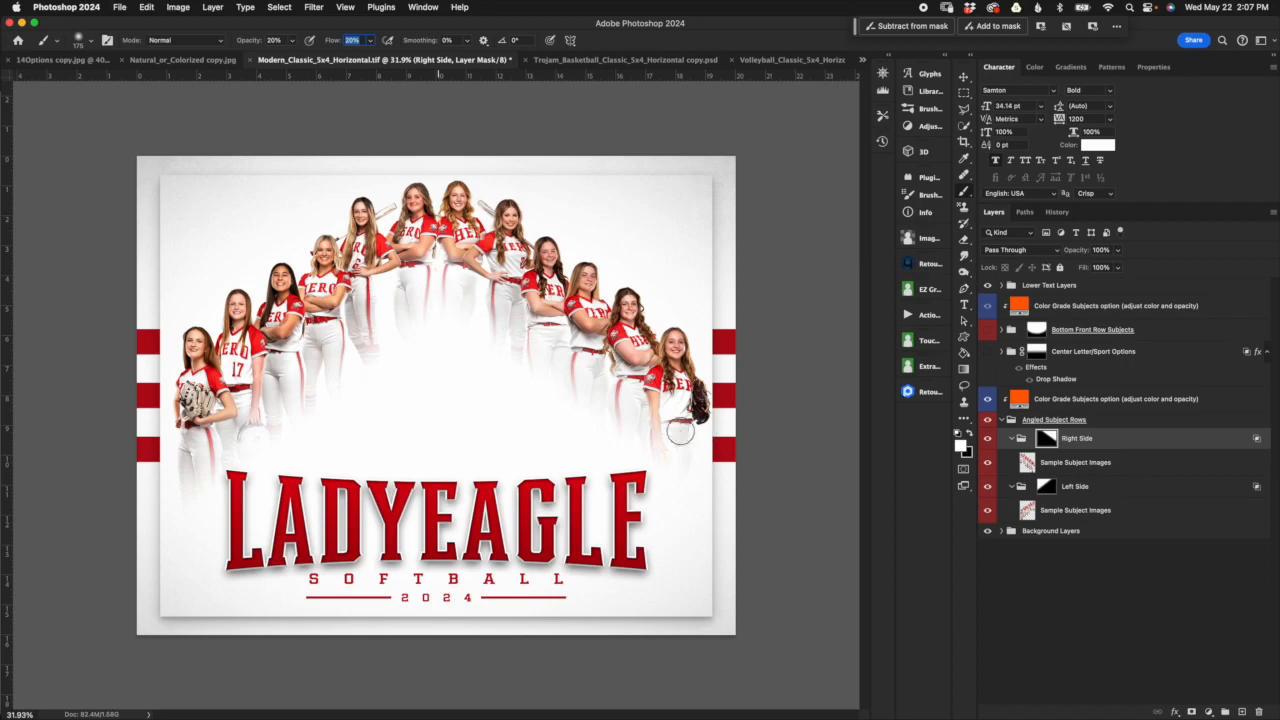
{"action": "left_click", "coordinate": [623, 409]}
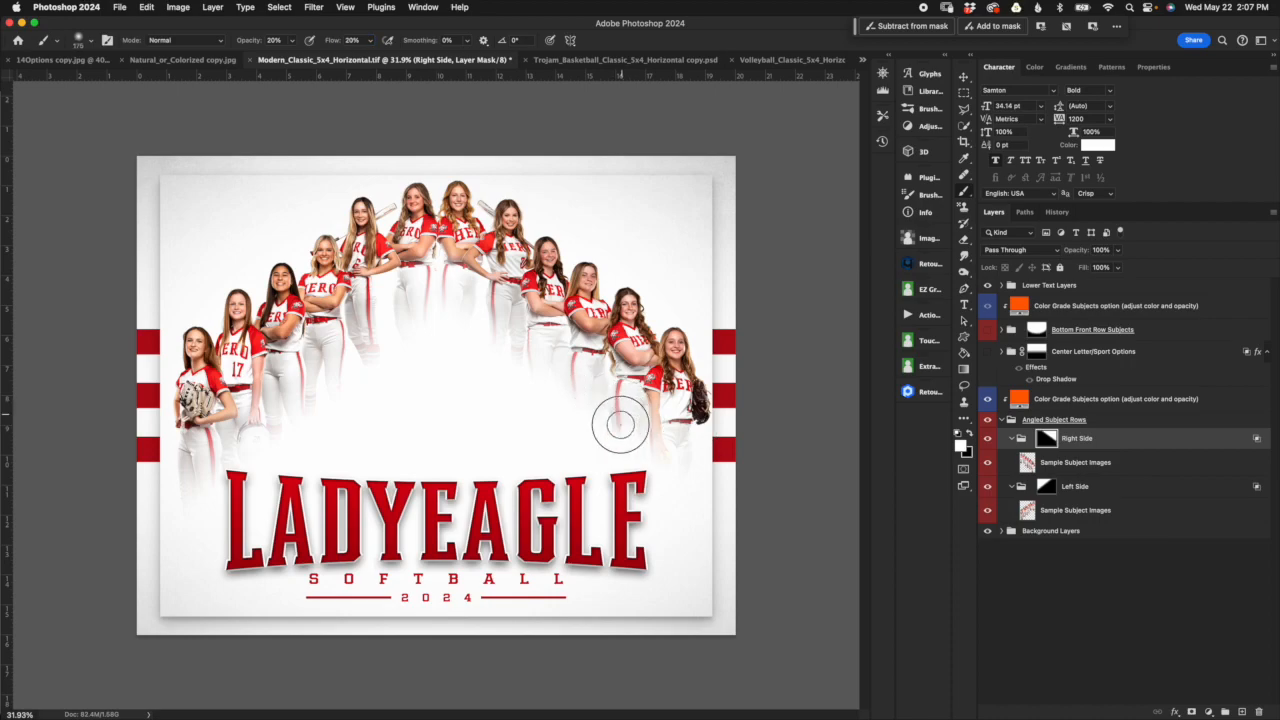
{"action": "left_click", "coordinate": [635, 412]}
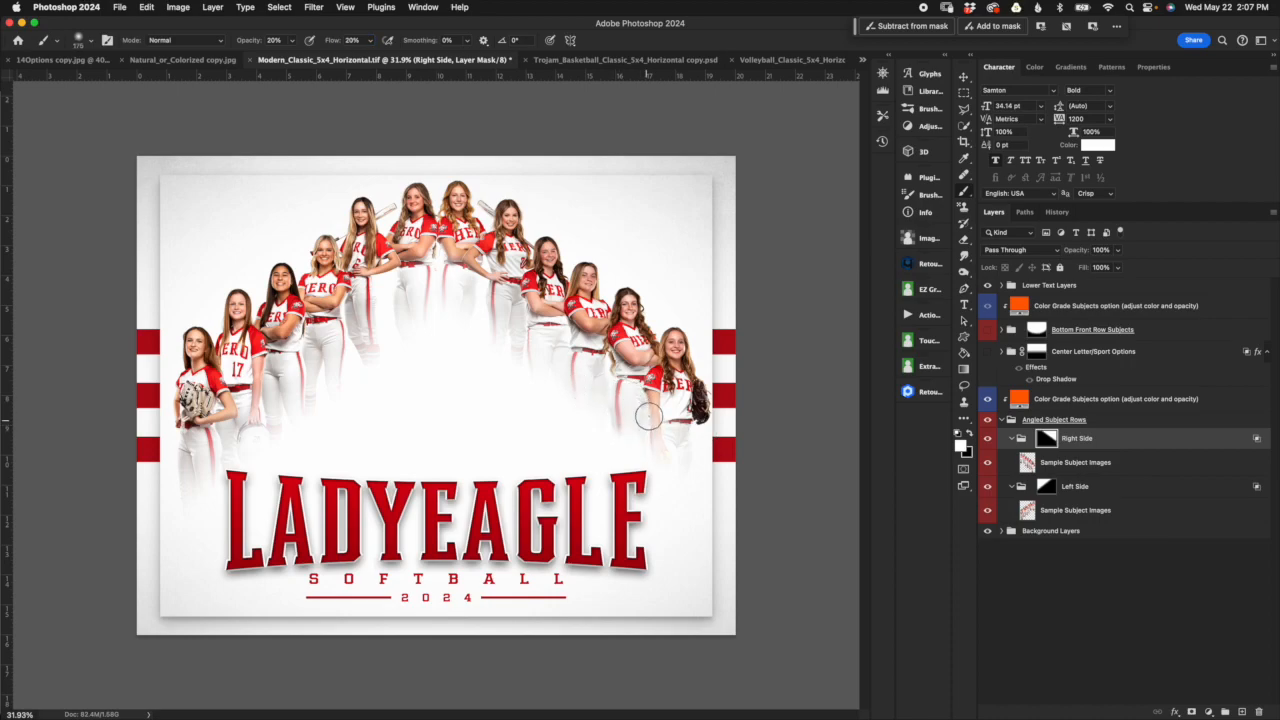
{"action": "left_click", "coordinate": [630, 412]}
{"action": "left_click", "coordinate": [631, 416]}
Step: Undo the last stroke and paint black on the Right Side mask to fade the legs of the second-lowest player
{"action": "key", "text": "super+z"}
{"action": "left_click", "coordinate": [967, 440]}
{"action": "mouse_move", "coordinate": [616, 417]}
{"action": "left_mouse_down"}
{"action": "mouse_move", "coordinate": [624, 384]}
{"action": "mouse_move", "coordinate": [612, 407]}
{"action": "mouse_move", "coordinate": [613, 391]}
{"action": "mouse_move", "coordinate": [632, 427]}
{"action": "left_mouse_up"}
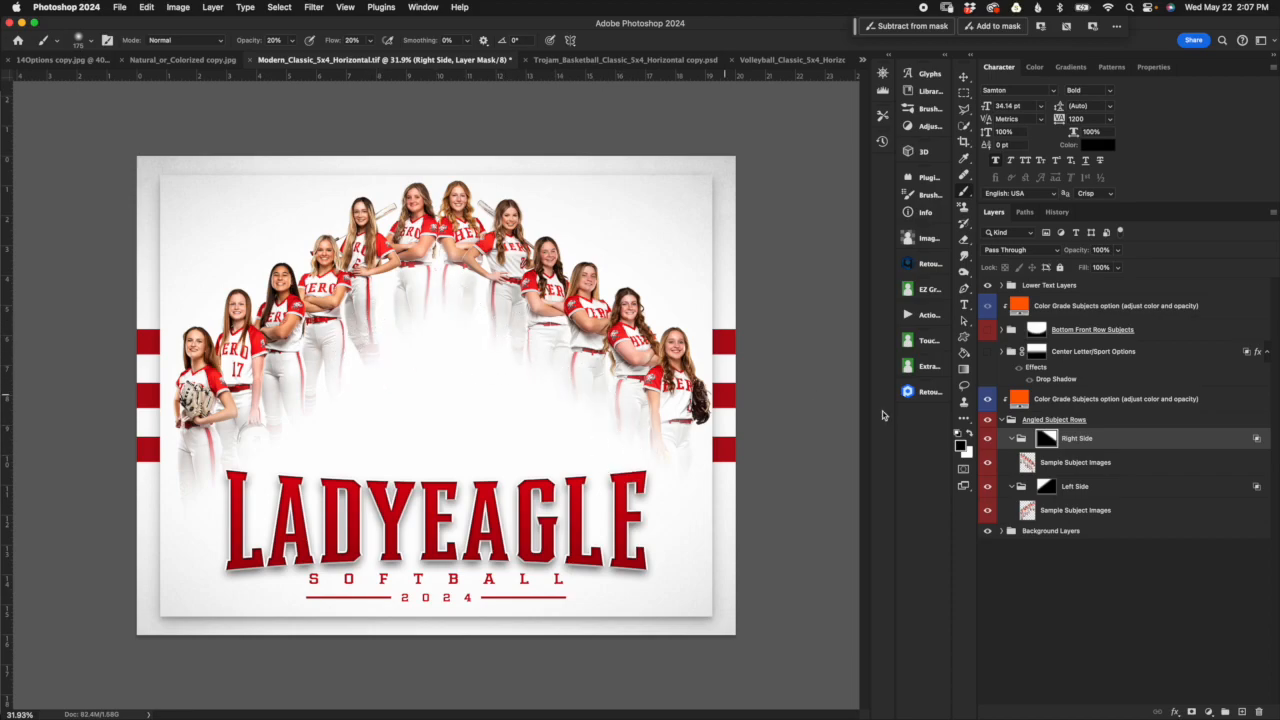
Step: Paint white on the Left Side group mask to reveal the lower legs of the outermost player holding the glove
{"action": "left_click", "coordinate": [1066, 489]}
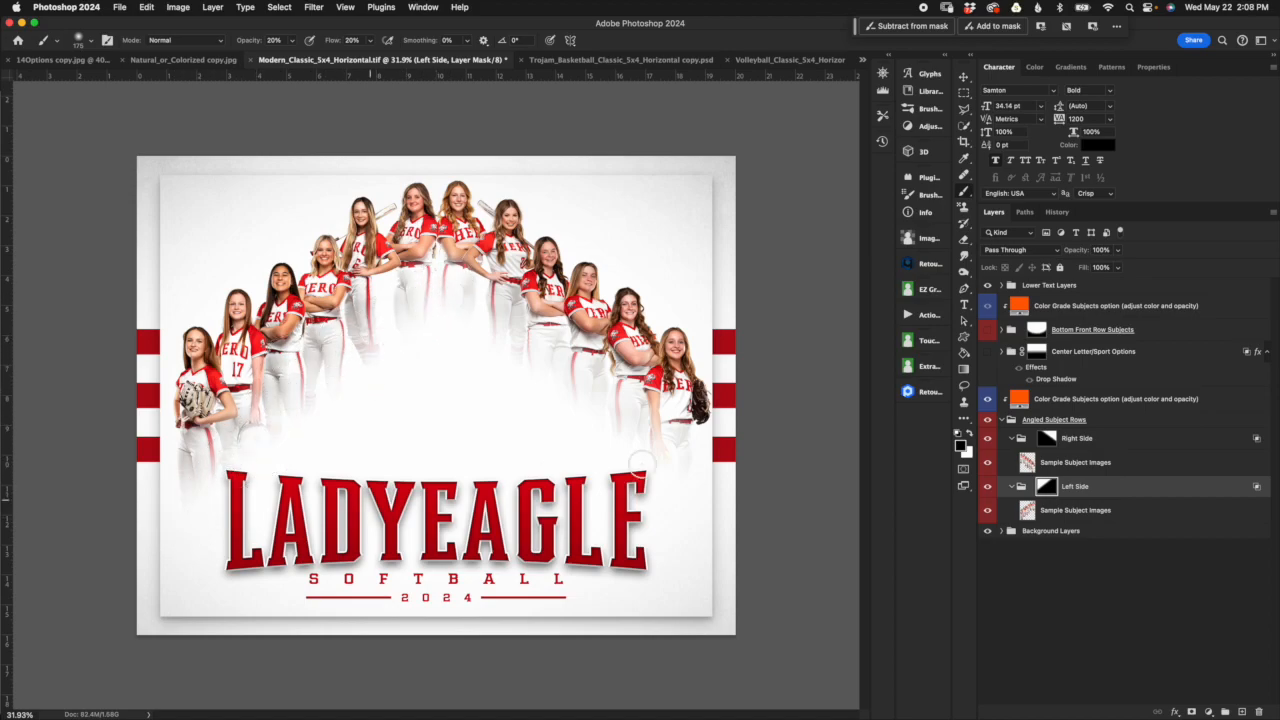
{"action": "left_click", "coordinate": [970, 434]}
{"action": "mouse_move", "coordinate": [212, 470]}
{"action": "left_mouse_down"}
{"action": "mouse_move", "coordinate": [207, 517]}
{"action": "mouse_move", "coordinate": [200, 483]}
{"action": "mouse_move", "coordinate": [175, 496]}
{"action": "mouse_move", "coordinate": [195, 540]}
{"action": "left_mouse_up"}
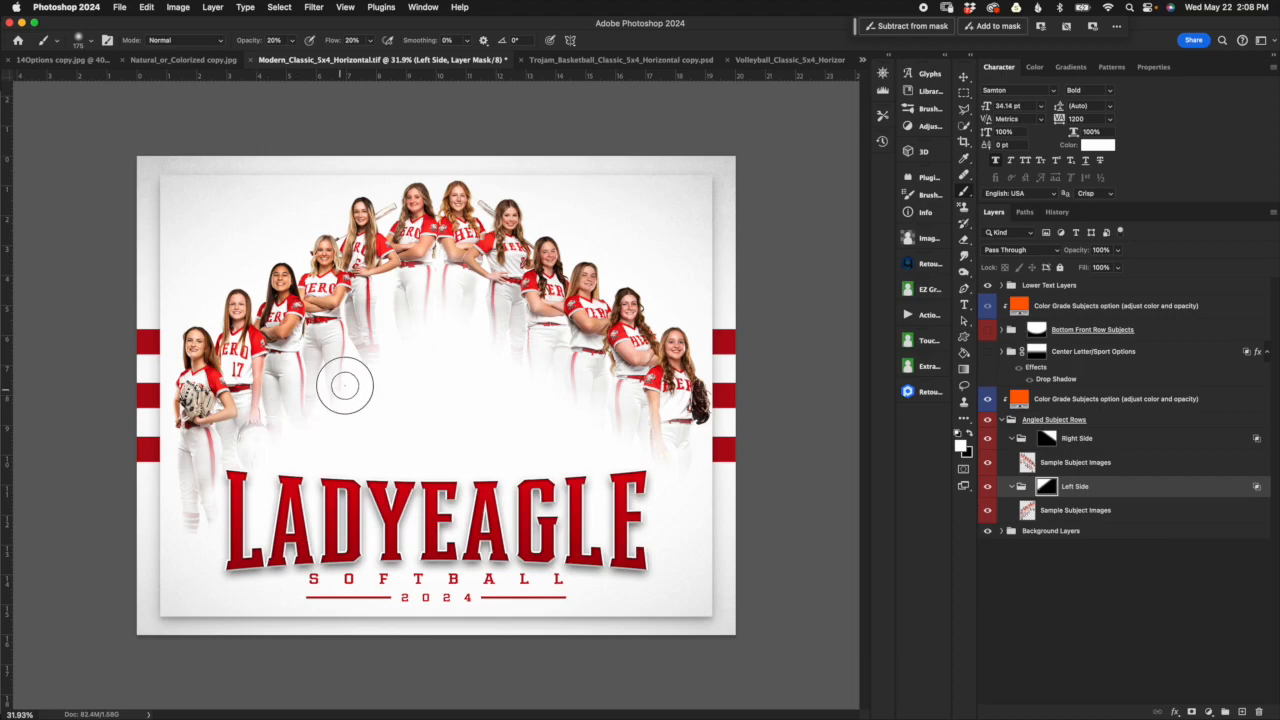
Step: Revert Modern_Classic_5x4_Horizontal to its opening history snapshot and return to the layers
{"action": "left_click", "coordinate": [1057, 212]}
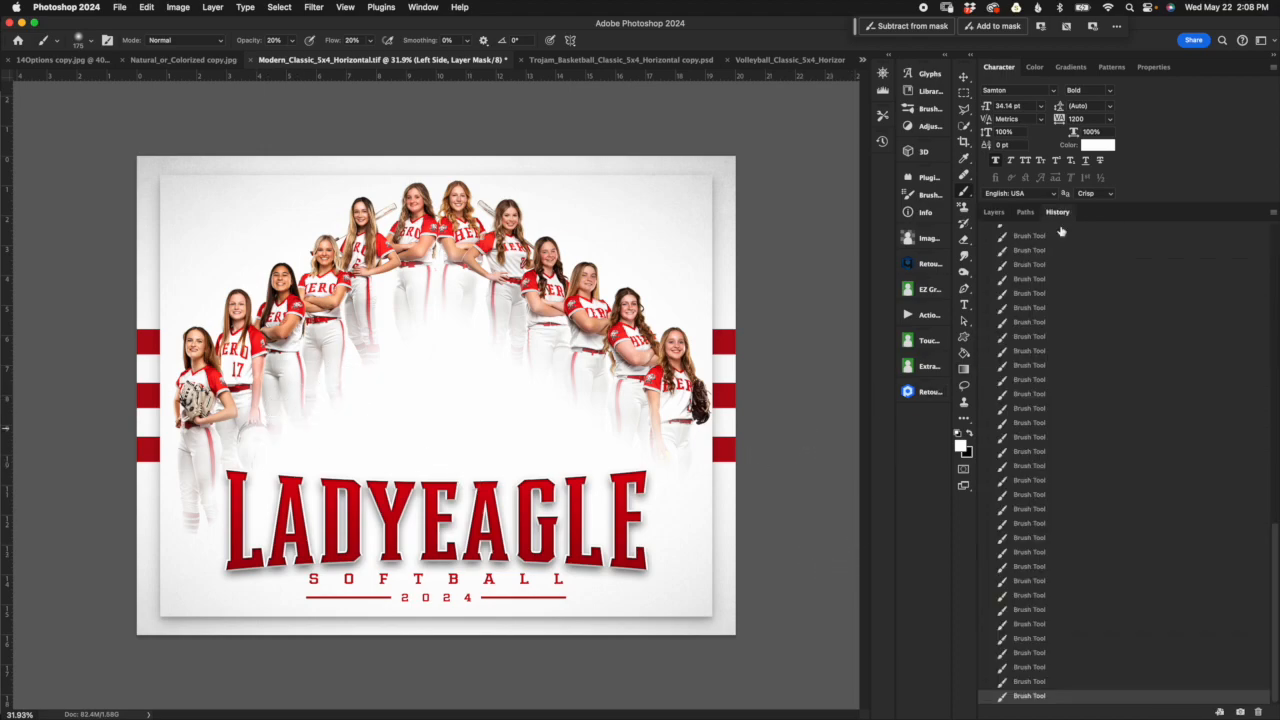
{"action": "left_click", "coordinate": [1000, 213]}
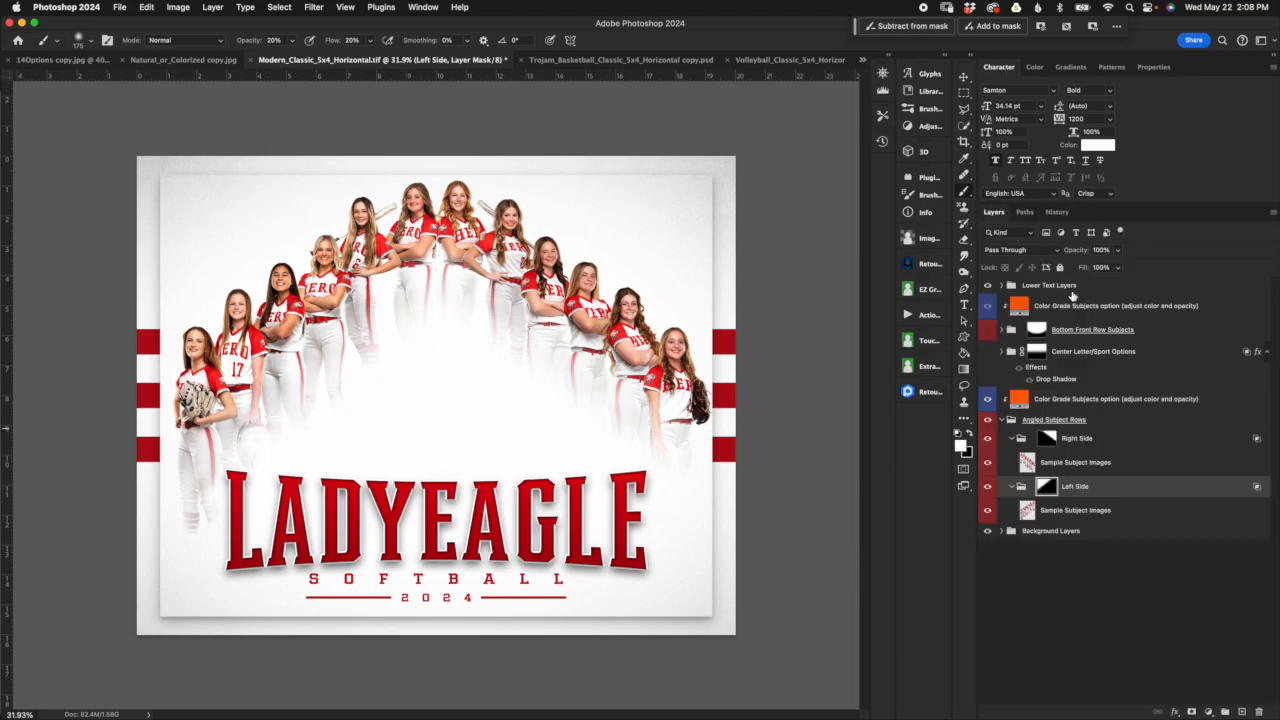
{"action": "left_click", "coordinate": [1056, 213]}
{"action": "scroll", "coordinate": [1110, 320], "scroll_direction": "up", "scroll_amount": 10}
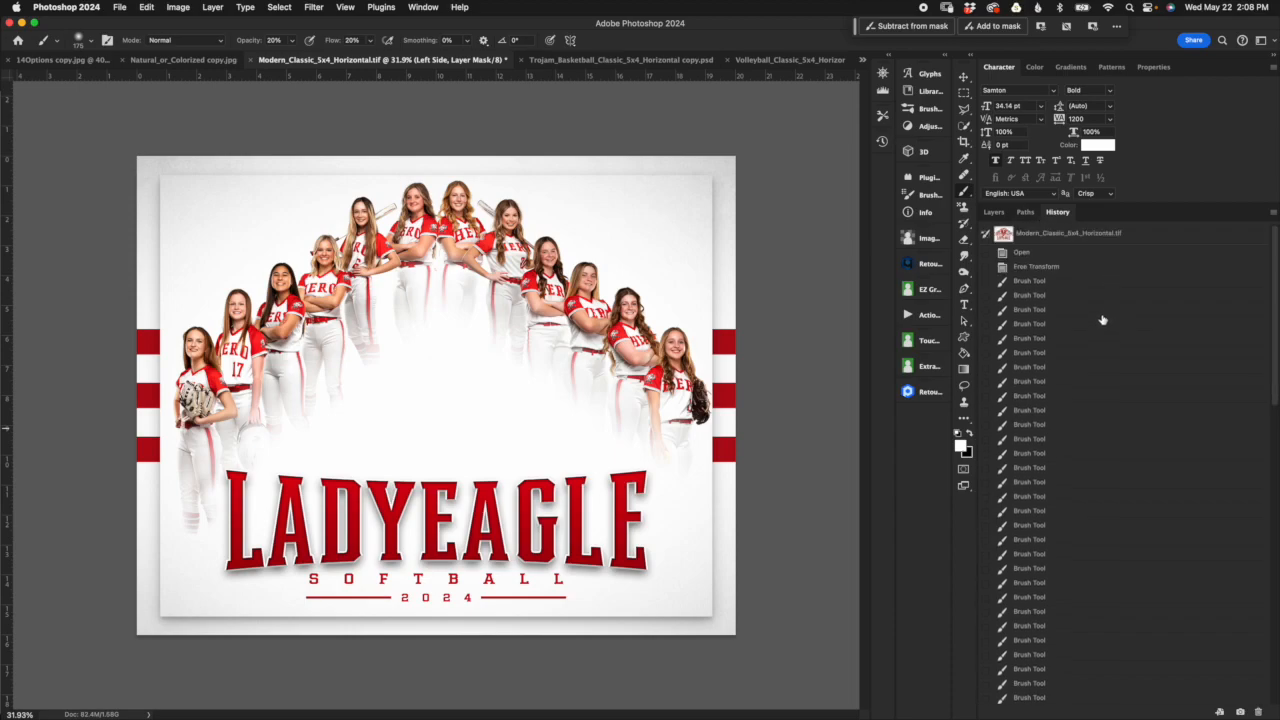
{"action": "left_click", "coordinate": [1012, 233]}
{"action": "left_click", "coordinate": [993, 213]}
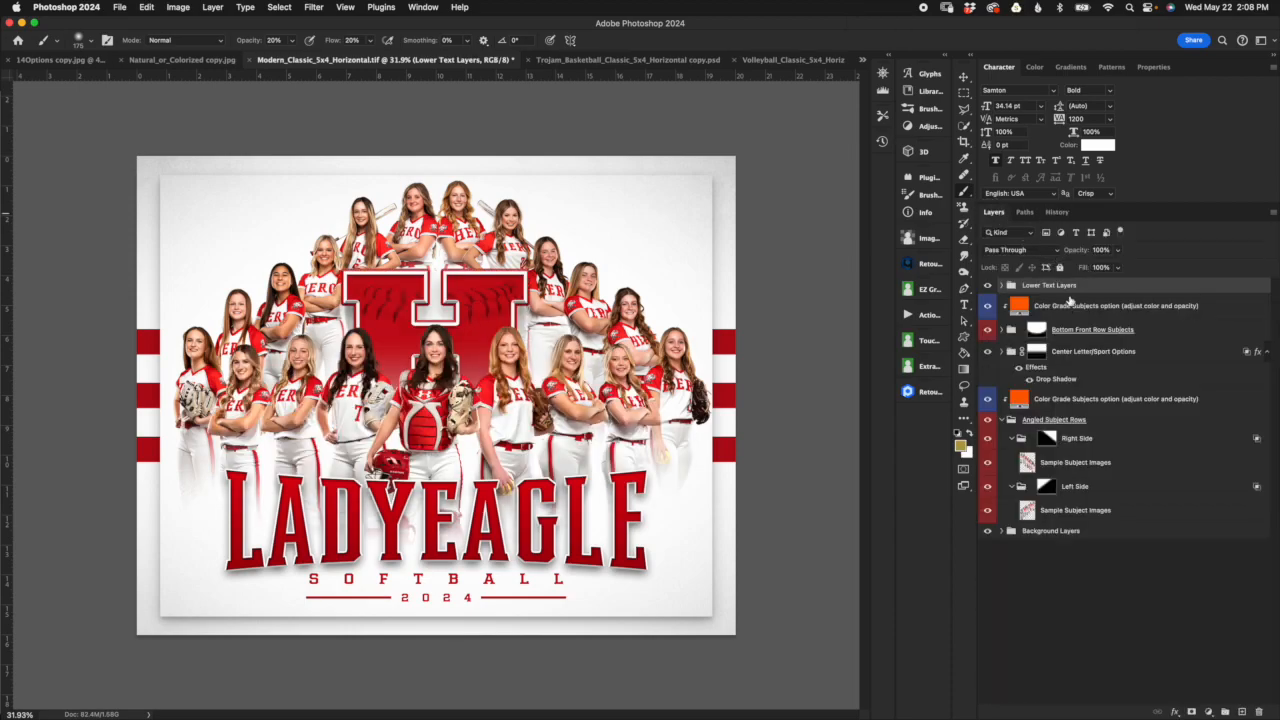
Step: Collapse the Left Side, Right Side and Angled Subject Rows groups, and hide Angled Subject Rows
{"action": "left_click", "coordinate": [1013, 487]}
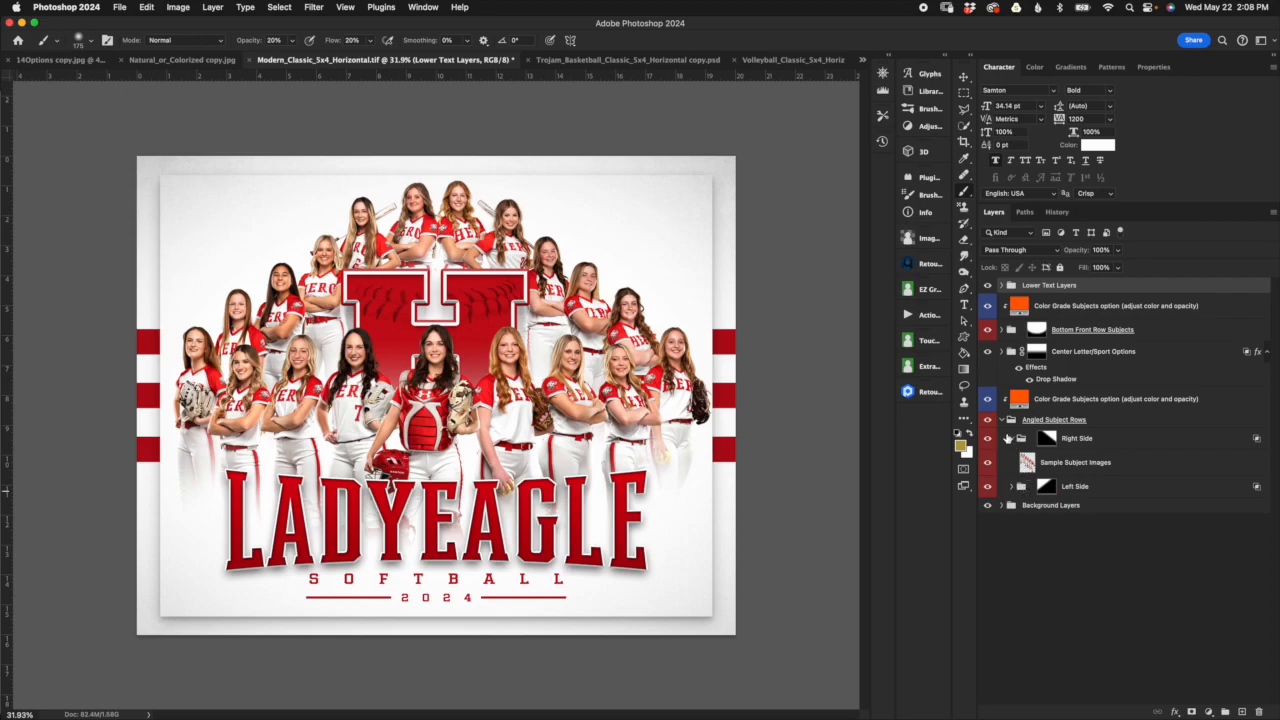
{"action": "left_click", "coordinate": [1008, 438]}
{"action": "left_click", "coordinate": [1002, 420]}
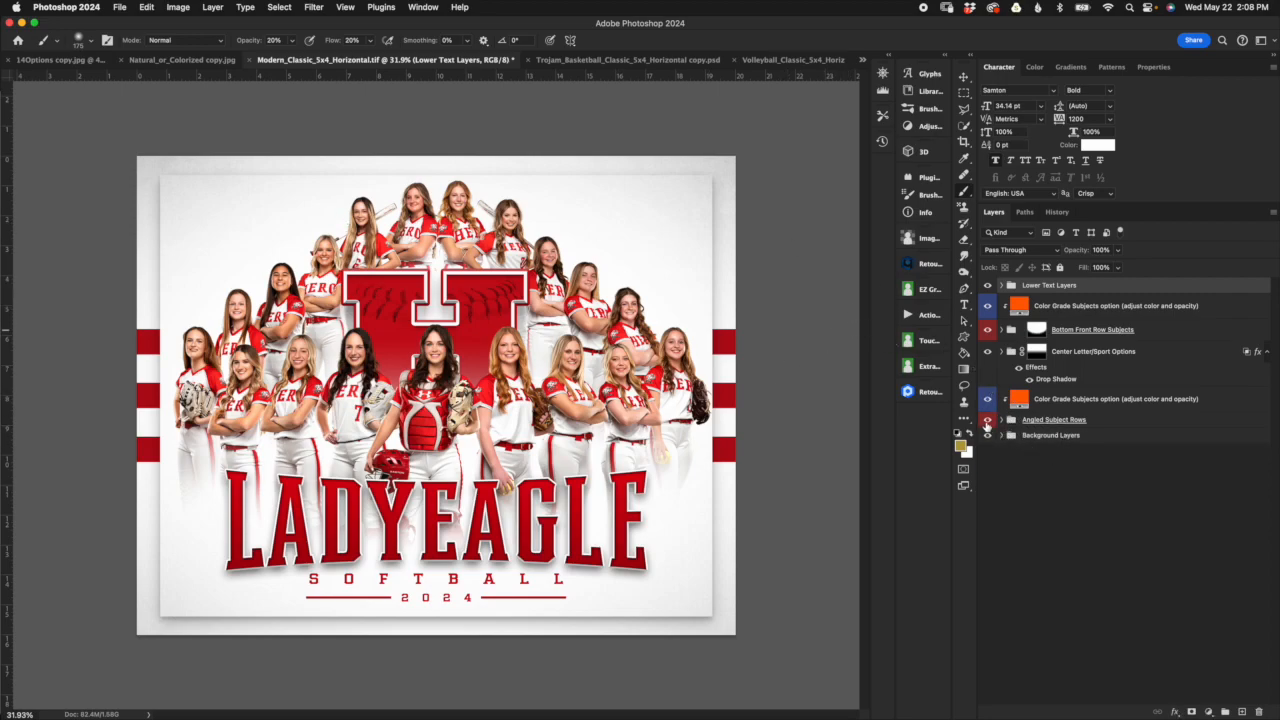
{"action": "left_click", "coordinate": [987, 420]}
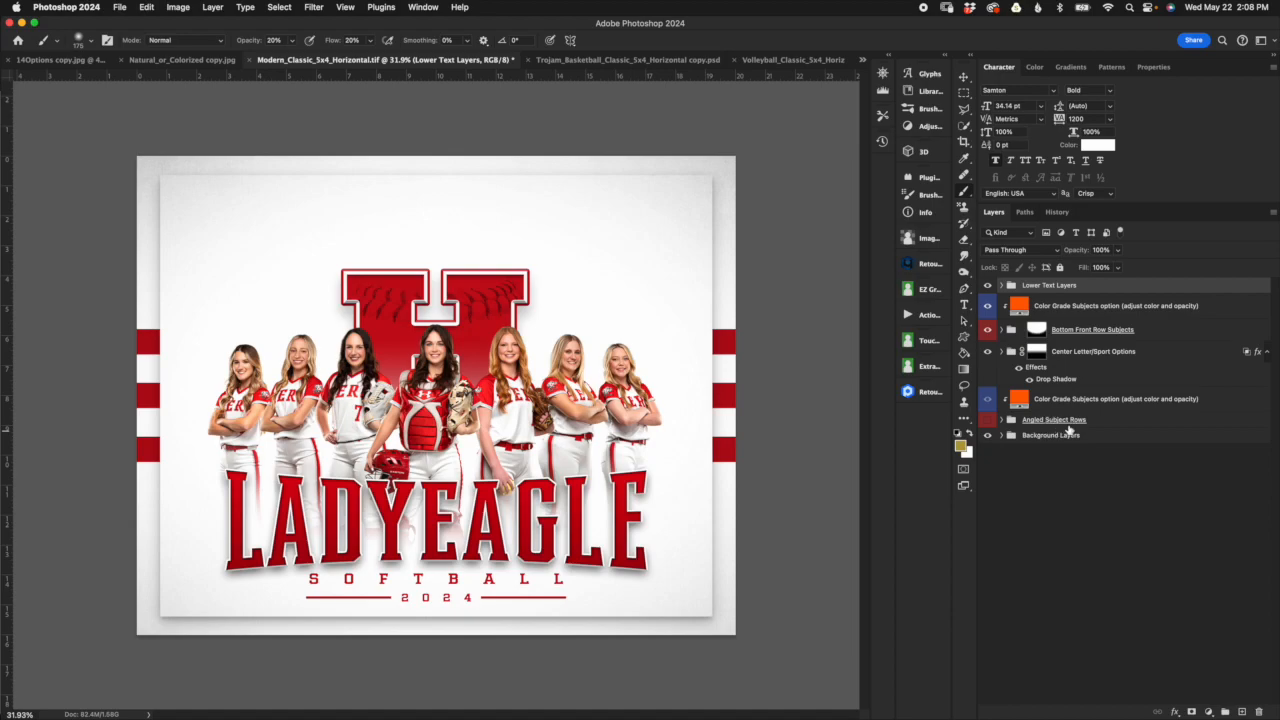
Step: Inspect the Color Grade Subjects option layers clipped to Bottom Front Row Subjects and Angled Subject Rows
{"action": "left_click", "coordinate": [1105, 408]}
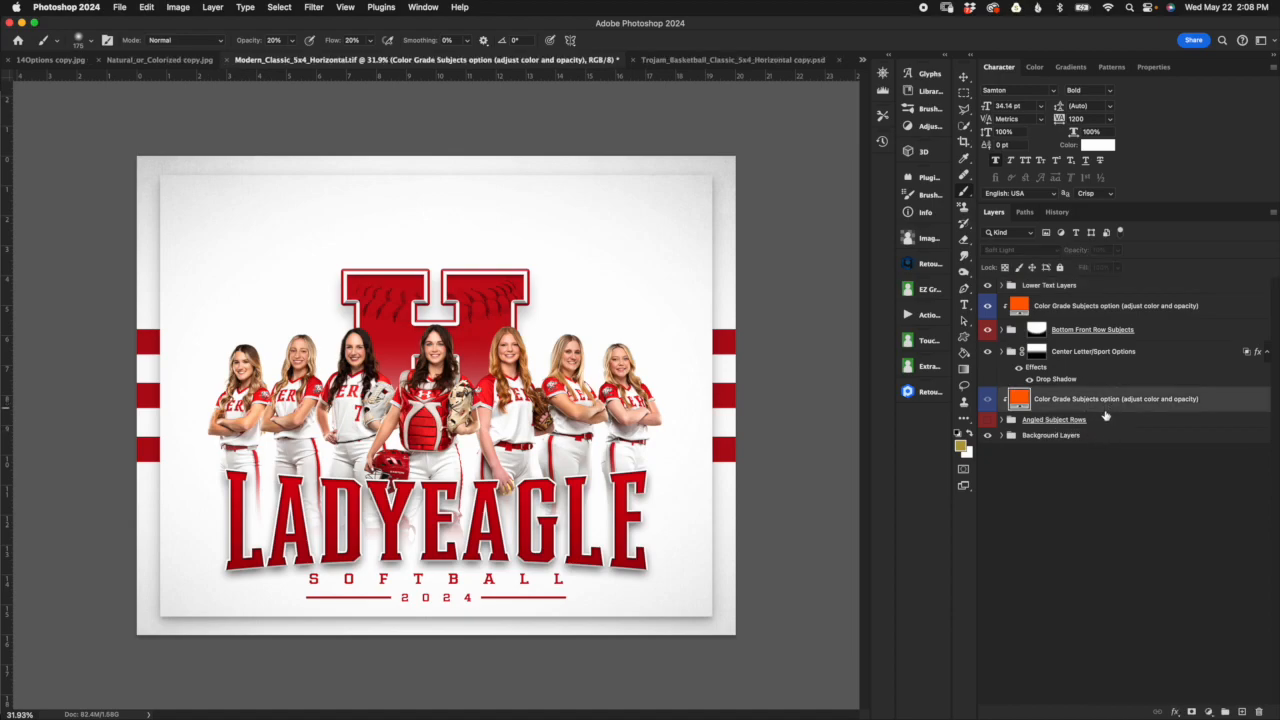
{"action": "left_click", "coordinate": [1106, 309]}
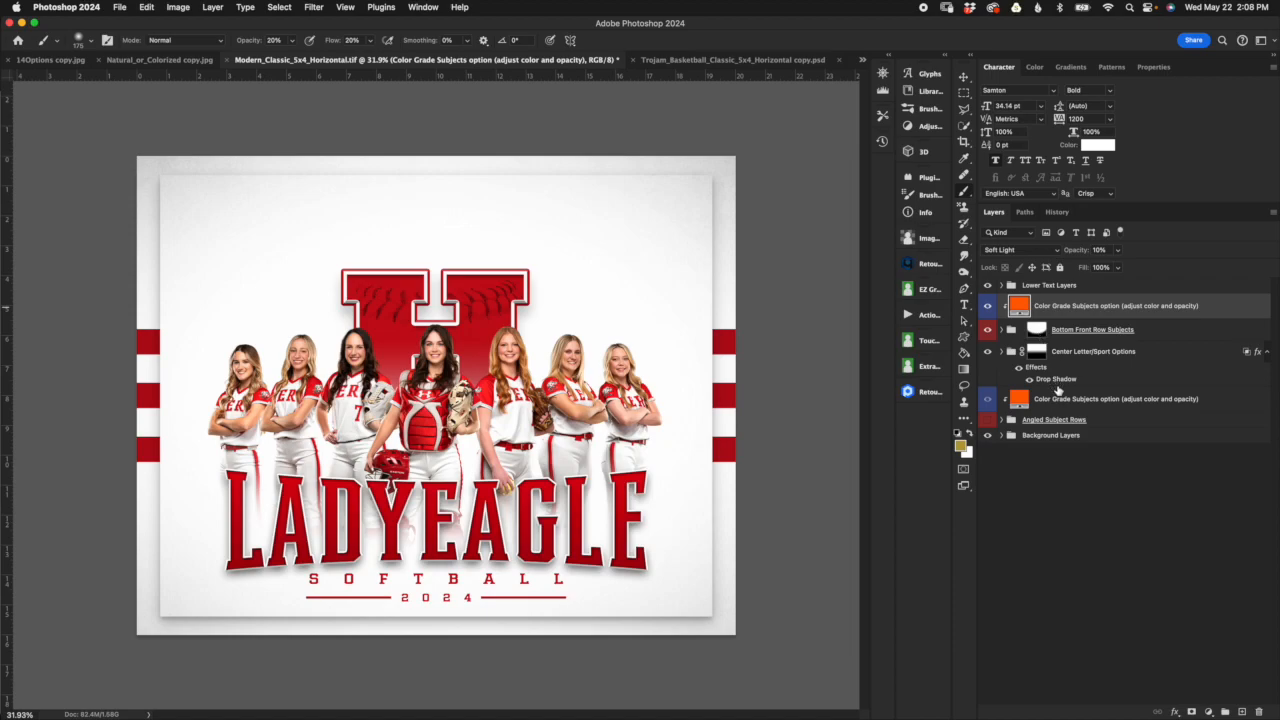
{"action": "left_click", "coordinate": [1064, 401]}
{"action": "left_click", "coordinate": [1070, 305]}
{"action": "left_click", "coordinate": [1062, 405]}
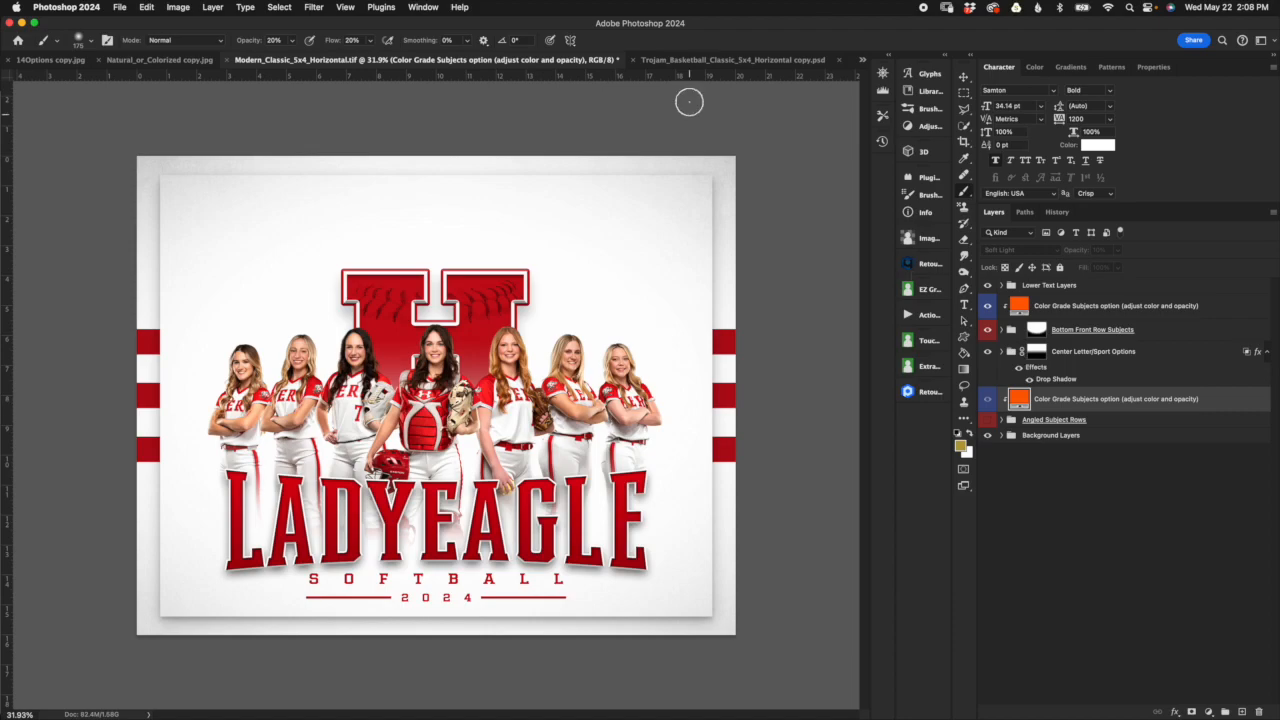
Step: In the Trojan_Basketball_Classic_5x4_Horizontal document, collapse Lower Text Layers and target the Bottom Front Row Subjects mask
{"action": "left_click", "coordinate": [697, 62]}
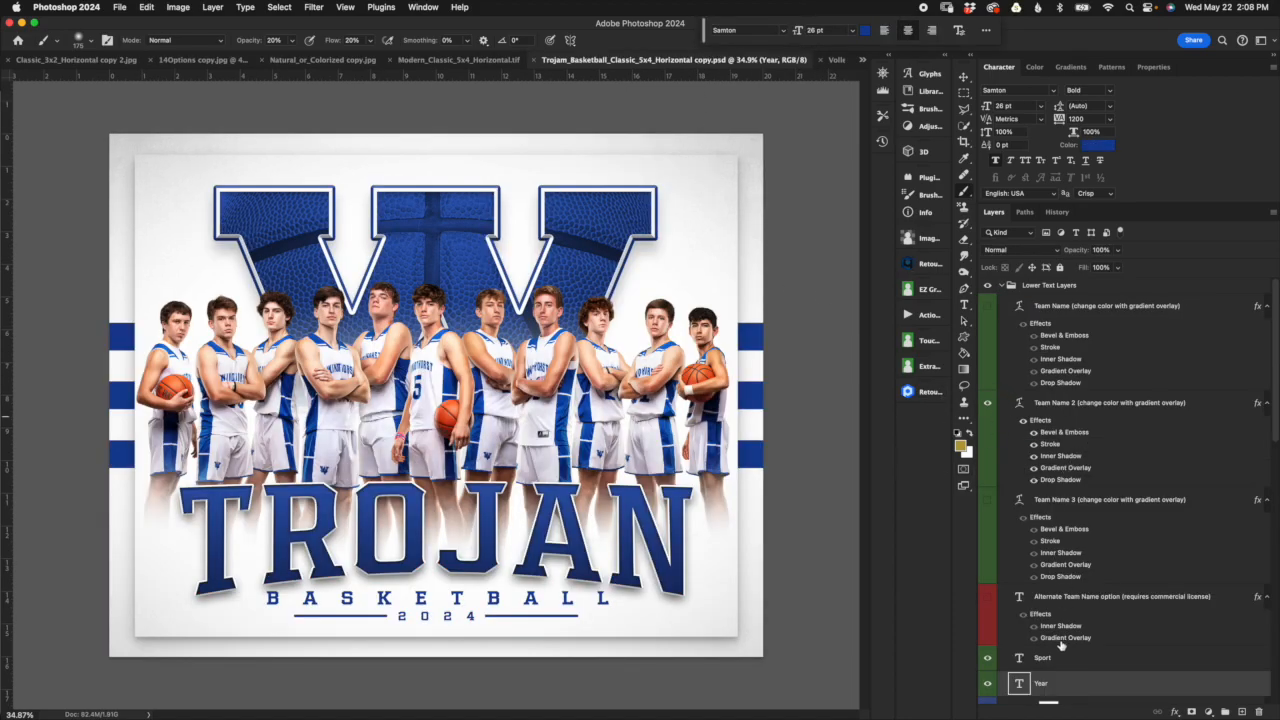
{"action": "left_click", "coordinate": [1000, 287]}
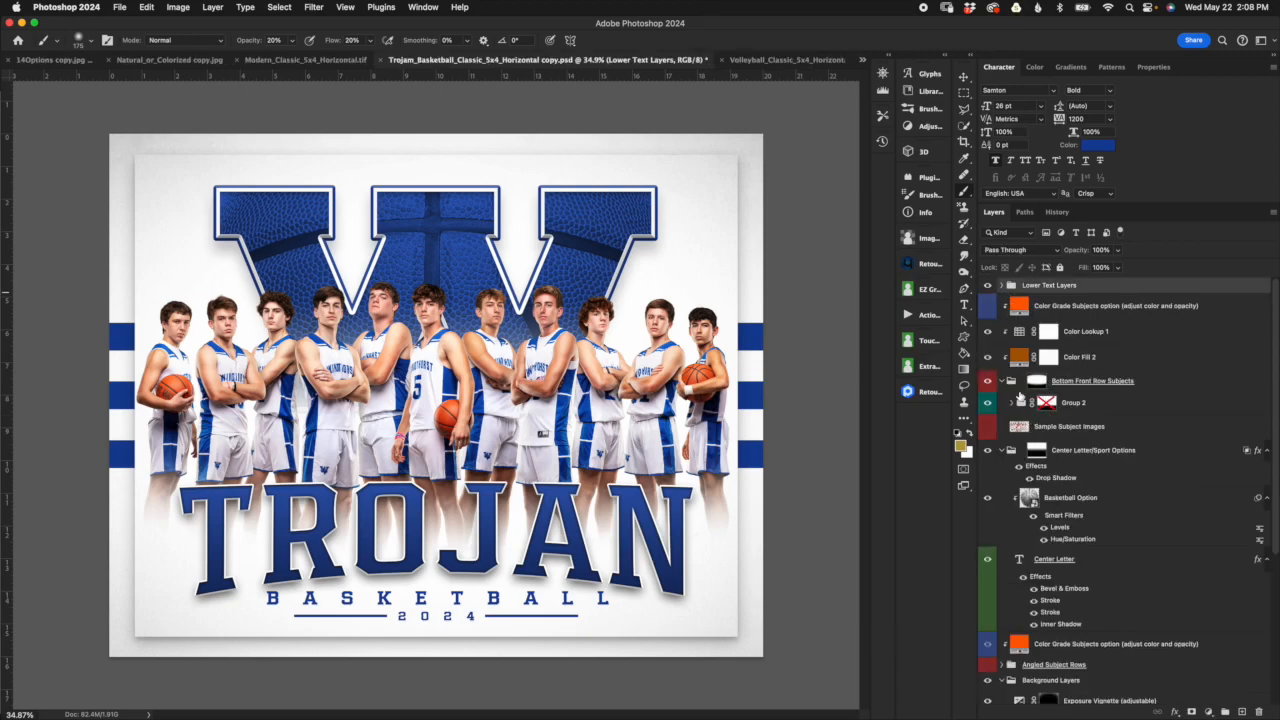
{"action": "left_click", "coordinate": [1072, 403]}
{"action": "left_click", "coordinate": [1040, 382]}
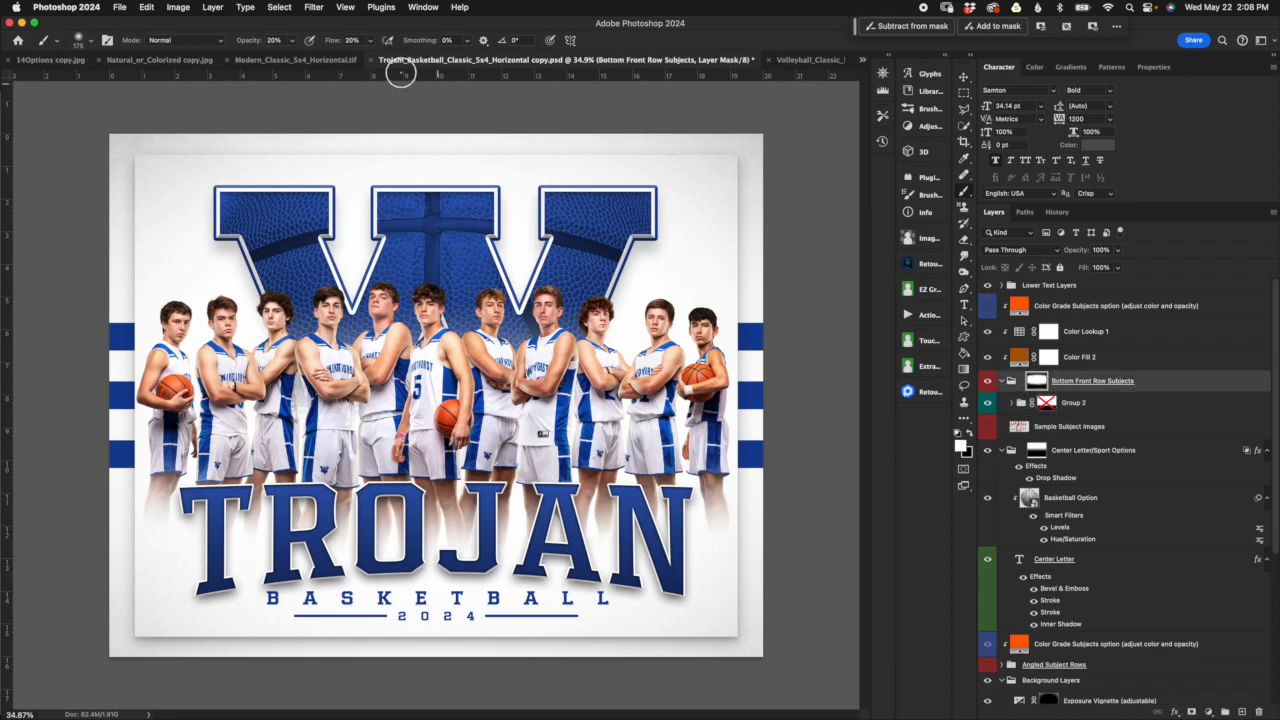
Step: In Modern_Classic_5x4_Horizontal, scale the Bottom Front Row Subjects mask to about 87% height and move it down over the team name
{"action": "left_click", "coordinate": [347, 62]}
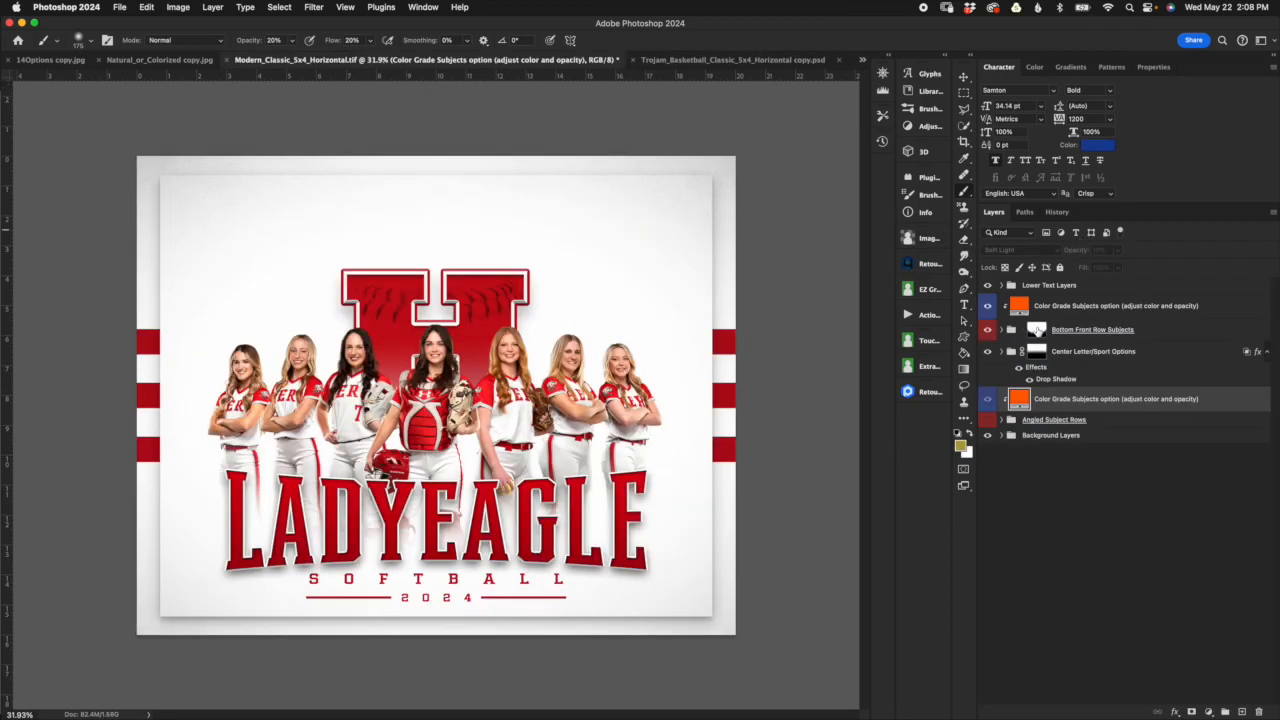
{"action": "left_click", "coordinate": [1036, 330]}
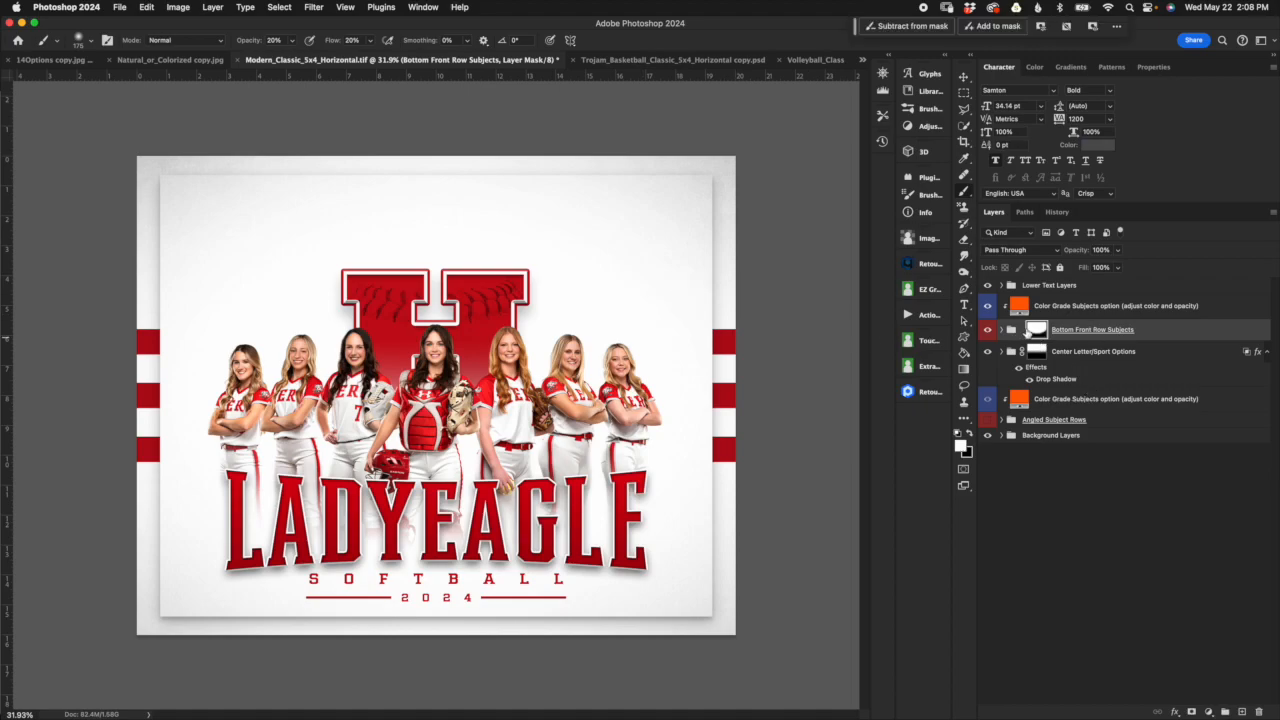
{"action": "scroll", "coordinate": [620, 348], "scroll_direction": "down", "scroll_amount": 3}
{"action": "left_click", "coordinate": [963, 77]}
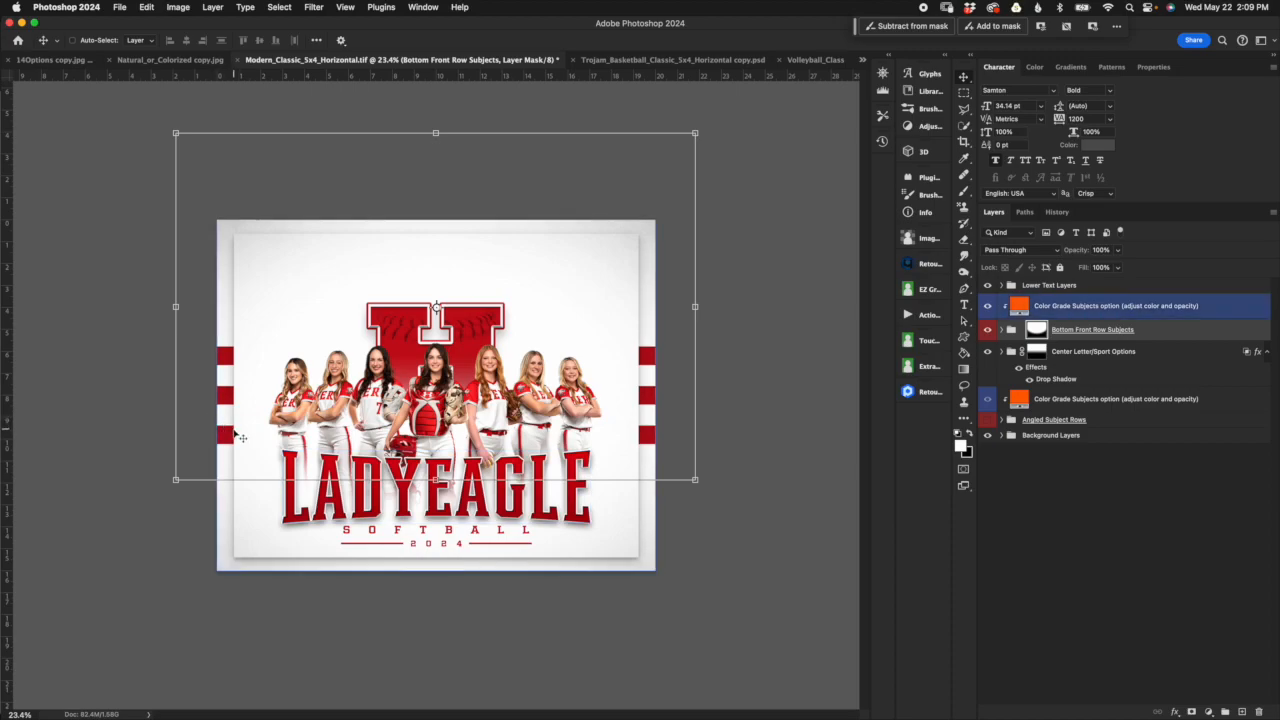
{"action": "left_click_drag", "start_coordinate": [435, 479], "coordinate": [441, 434]}
{"action": "left_click_drag", "start_coordinate": [563, 323], "coordinate": [565, 419]}
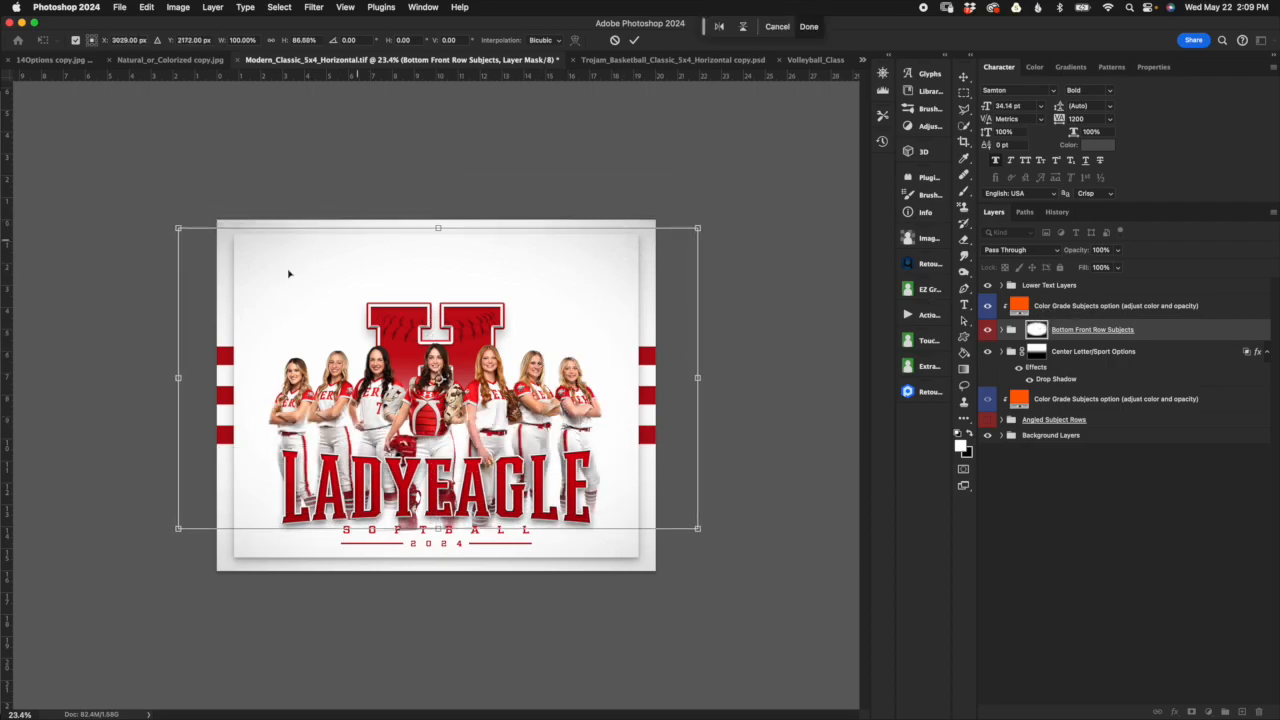
Step: Show Angled Subject Rows and try to scale the Bottom Front Row Subjects mask to about 83% height, ending it near the team name's upper edge
{"action": "left_click", "coordinate": [988, 420]}
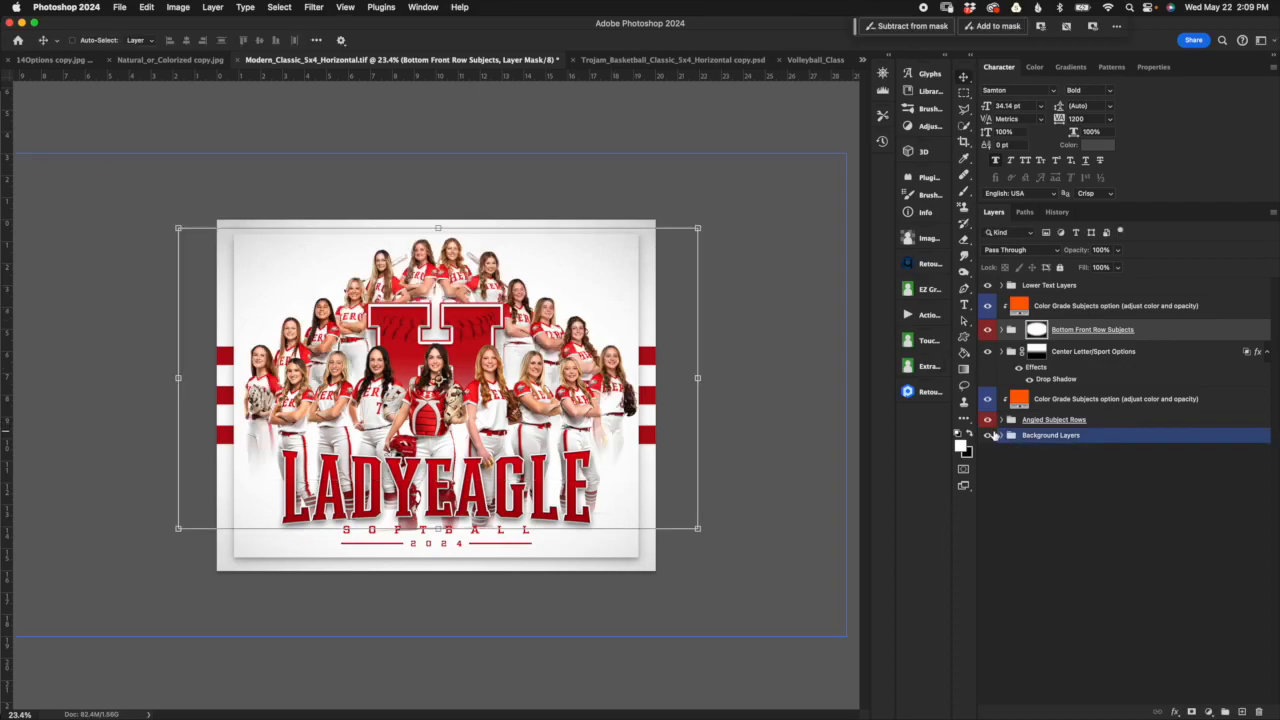
{"action": "left_click_drag", "start_coordinate": [436, 224], "coordinate": [437, 296]}
{"action": "left_click_drag", "start_coordinate": [437, 528], "coordinate": [462, 458]}
{"action": "left_click_drag", "start_coordinate": [437, 296], "coordinate": [424, 209]}
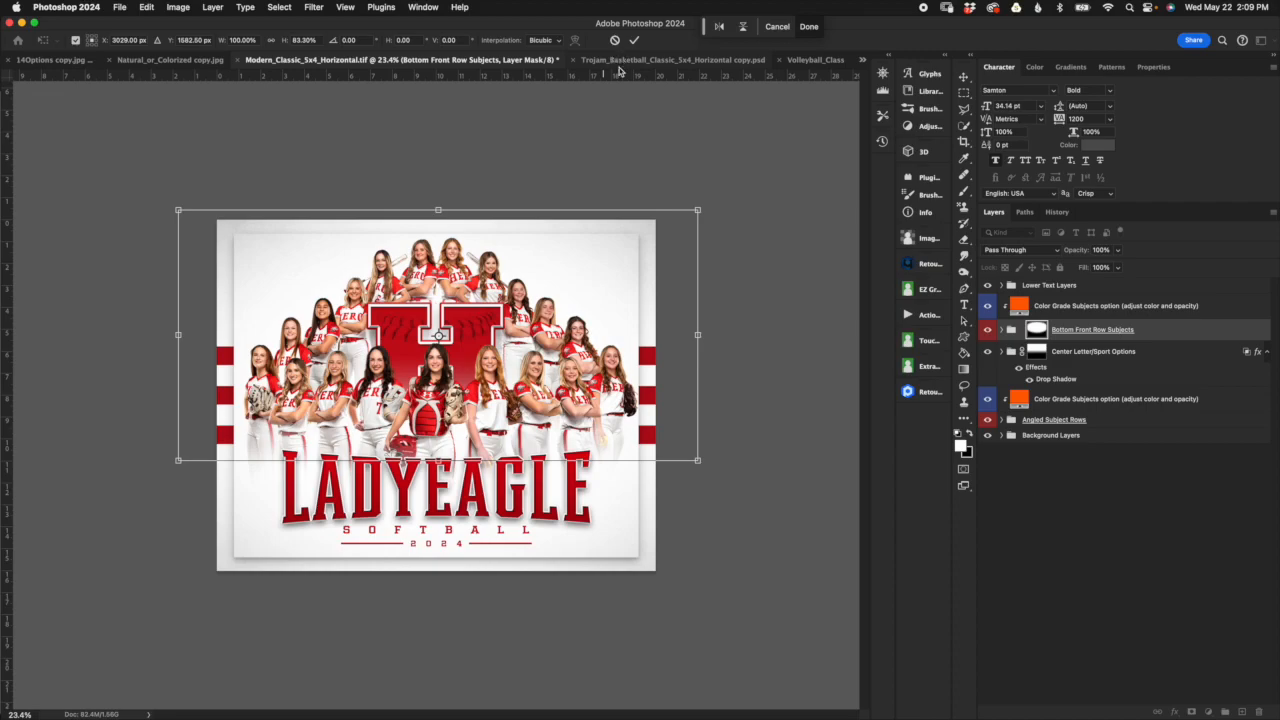
Step: Cancel the active mask transform and revert the document to its opening history snapshot
{"action": "left_click", "coordinate": [1057, 212]}
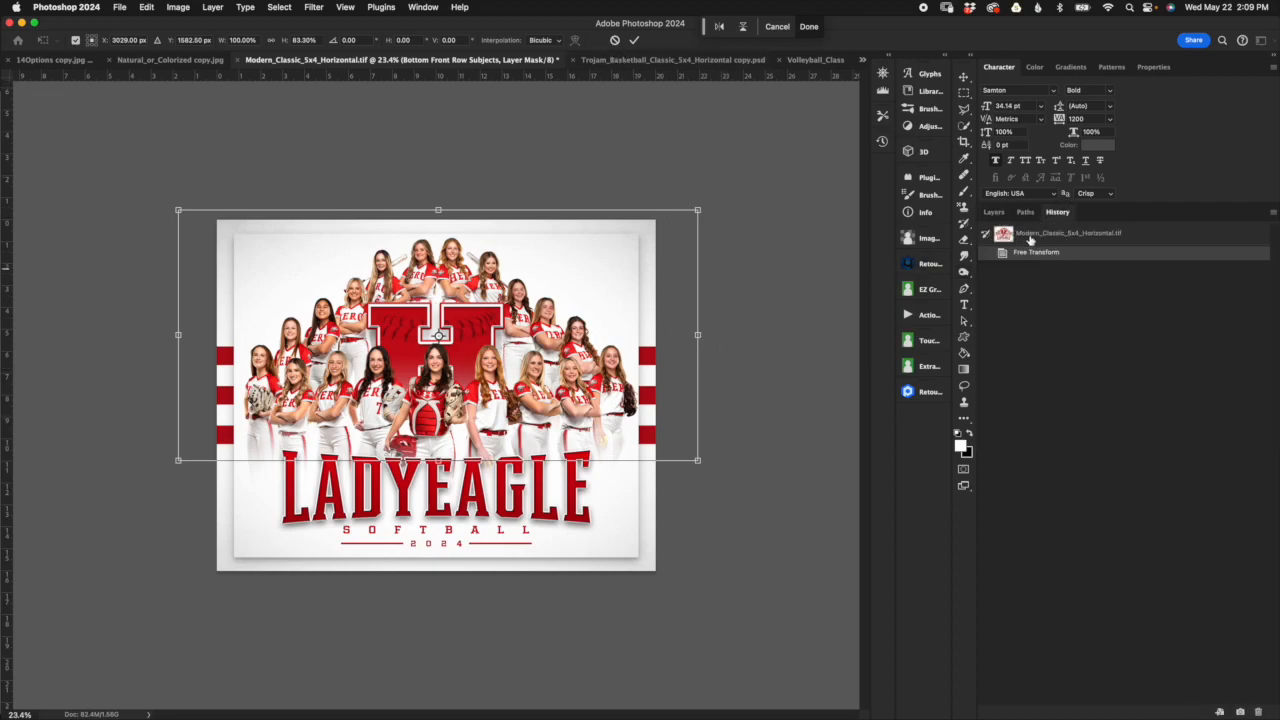
{"action": "left_click", "coordinate": [615, 40]}
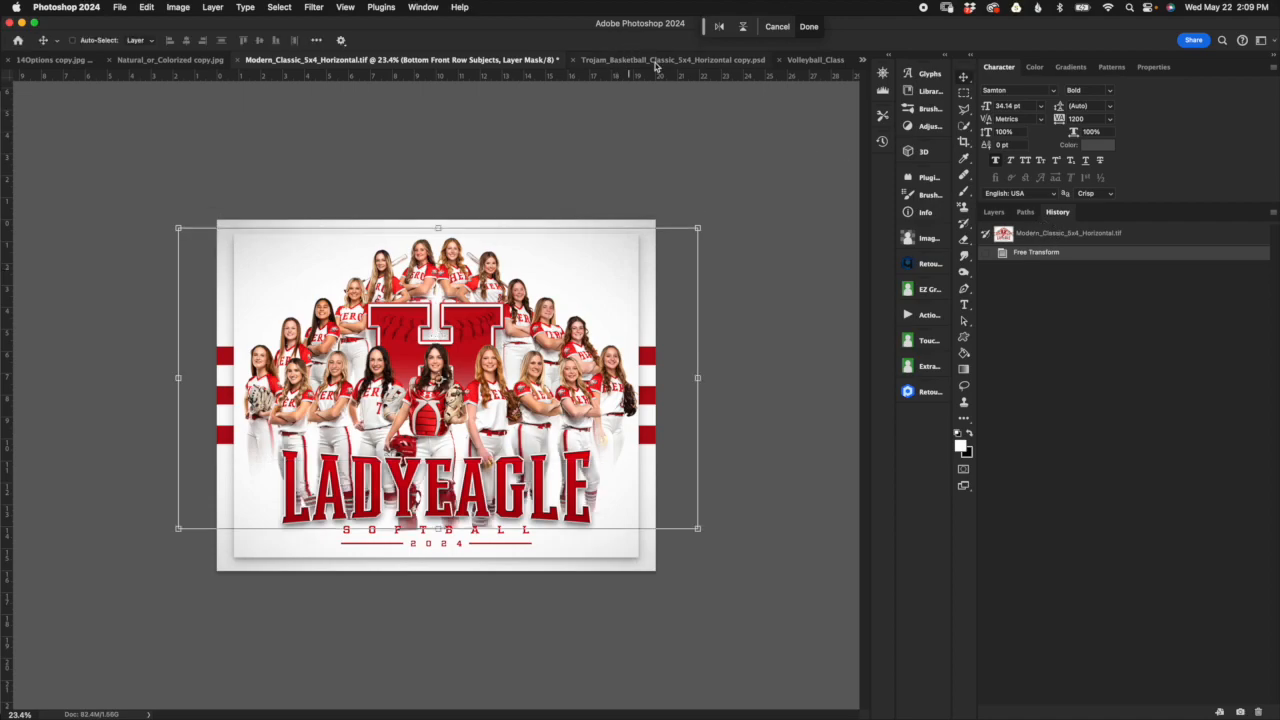
{"action": "left_click", "coordinate": [1058, 234]}
{"action": "left_click", "coordinate": [994, 212]}
Step: Target the Bottom Front Row Subjects mask and stretch it with Free Transform to about 183% width
{"action": "left_click", "coordinate": [1050, 356]}
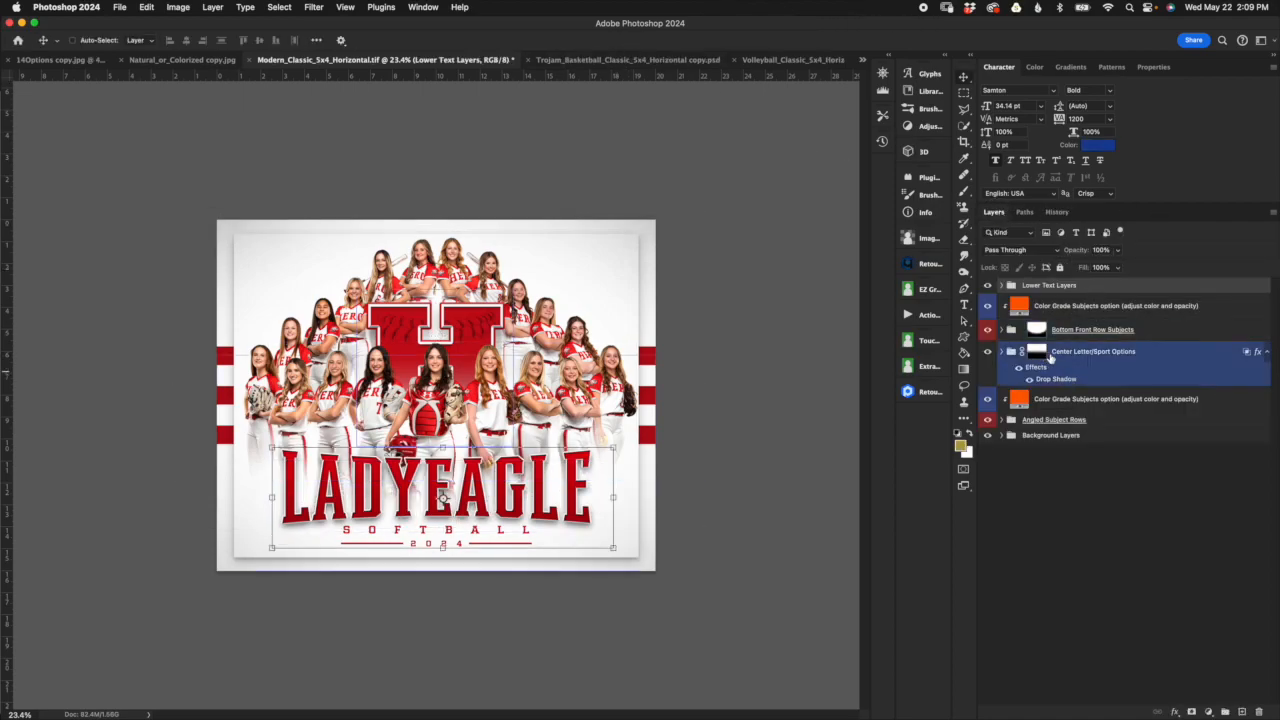
{"action": "left_click", "coordinate": [1036, 329]}
{"action": "key", "text": "super+t"}
{"action": "left_click_drag", "start_coordinate": [694, 307], "coordinate": [829, 307]}
{"action": "left_click_drag", "start_coordinate": [174, 307], "coordinate": [0, 307]}
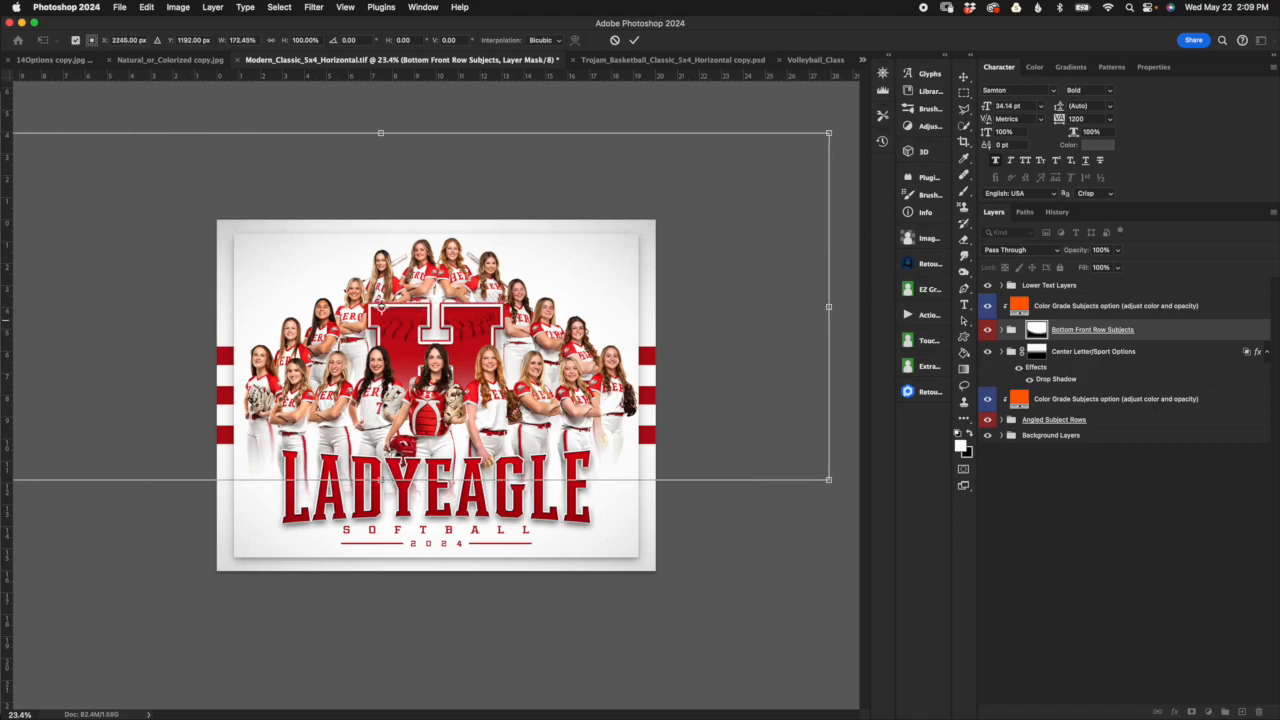
{"action": "left_click_drag", "start_coordinate": [838, 309], "coordinate": [884, 288]}
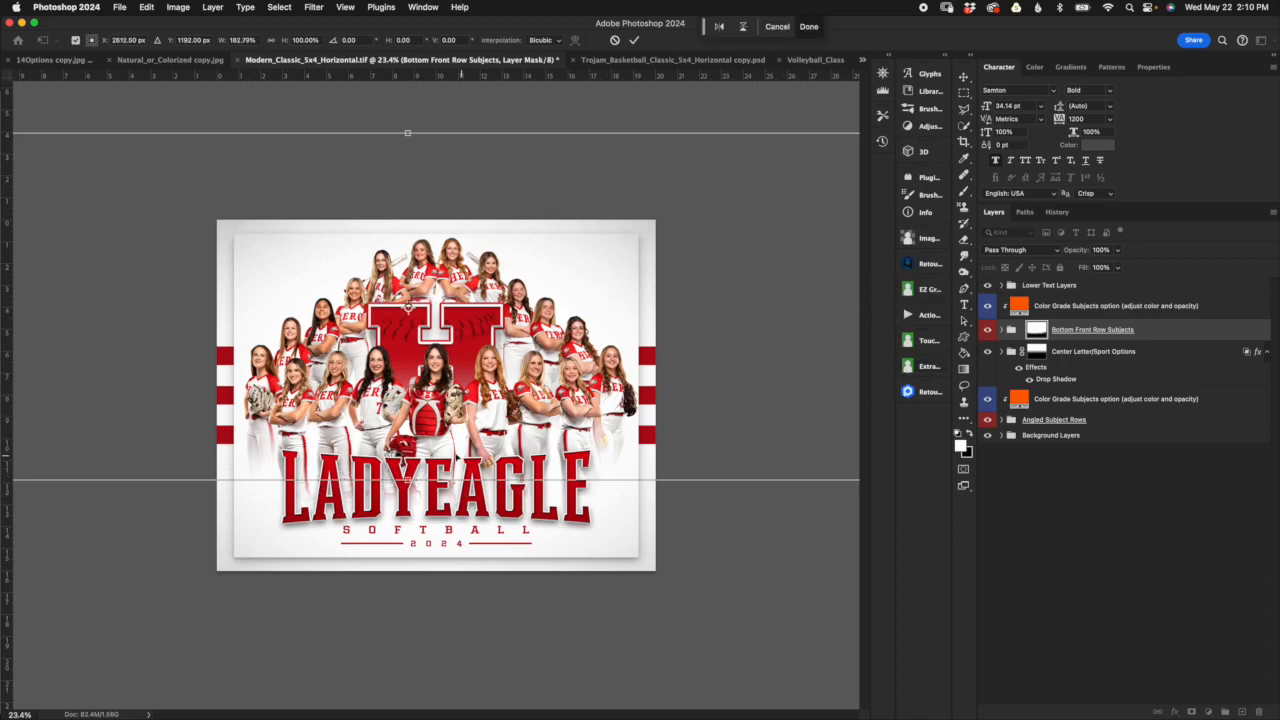
Step: Reduce the mask height to about 97%, reposition it centrally over the front row, and commit the transform
{"action": "left_click_drag", "start_coordinate": [408, 480], "coordinate": [437, 463]}
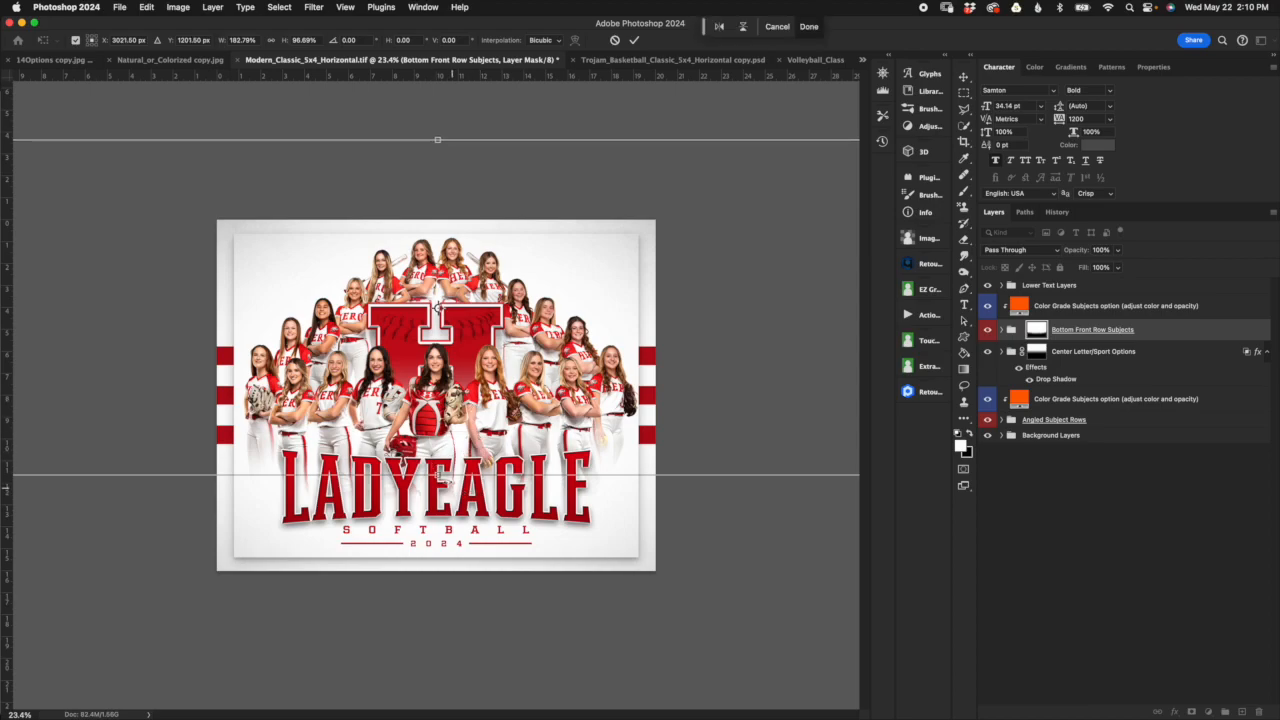
{"action": "scroll", "coordinate": [535, 436], "scroll_direction": "down", "scroll_amount": 5}
{"action": "scroll", "coordinate": [532, 430], "scroll_direction": "up", "scroll_amount": 1}
{"action": "left_click_drag", "start_coordinate": [641, 356], "coordinate": [597, 364]}
{"action": "left_click", "coordinate": [639, 41]}
Step: In the Trojan basketball document, collapse the Bottom Front Row Subjects, Center Letter/Sport Options and Background Layers groups
{"action": "left_click", "coordinate": [667, 60]}
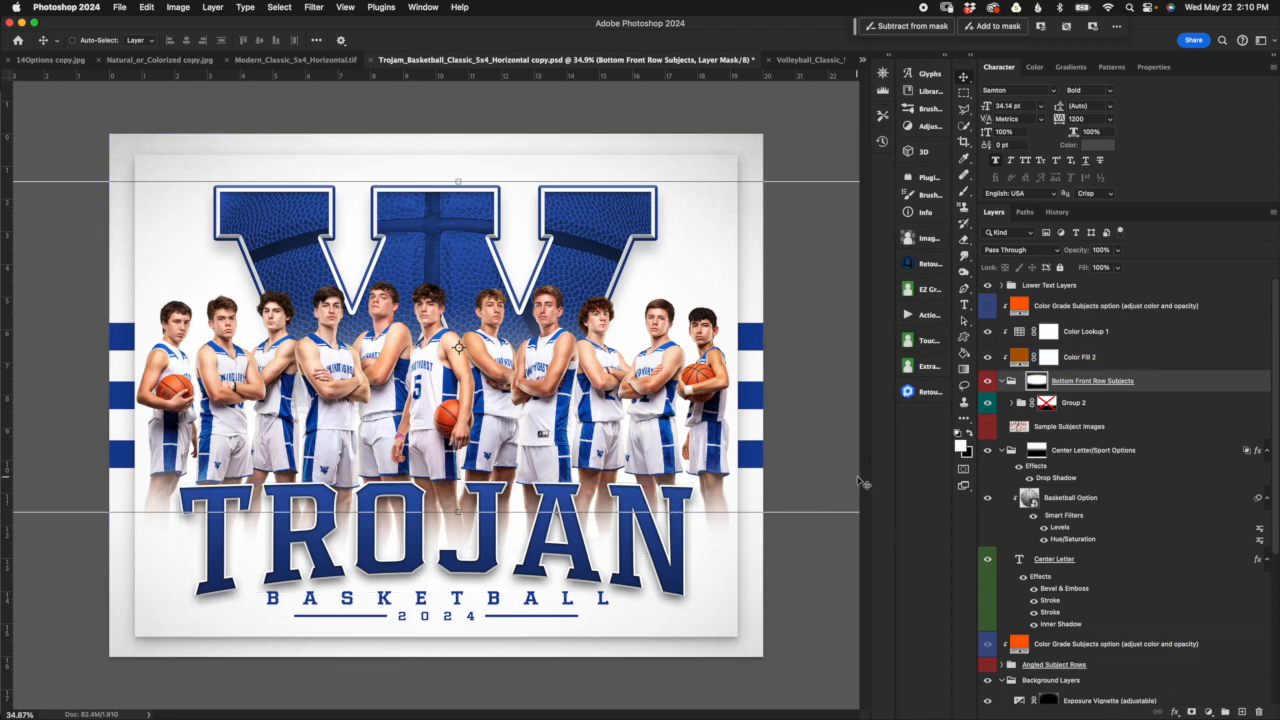
{"action": "left_click", "coordinate": [1001, 381]}
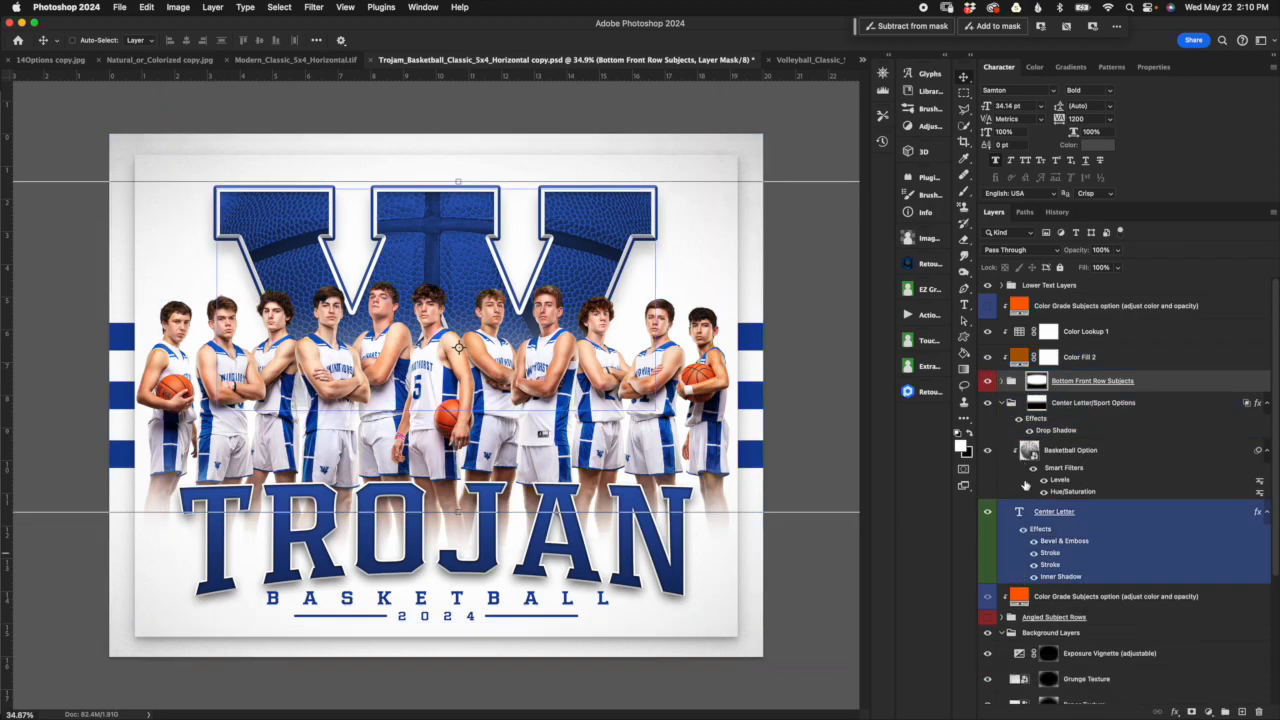
{"action": "left_click", "coordinate": [1008, 404]}
{"action": "left_click", "coordinate": [1003, 404]}
{"action": "left_click", "coordinate": [1001, 486]}
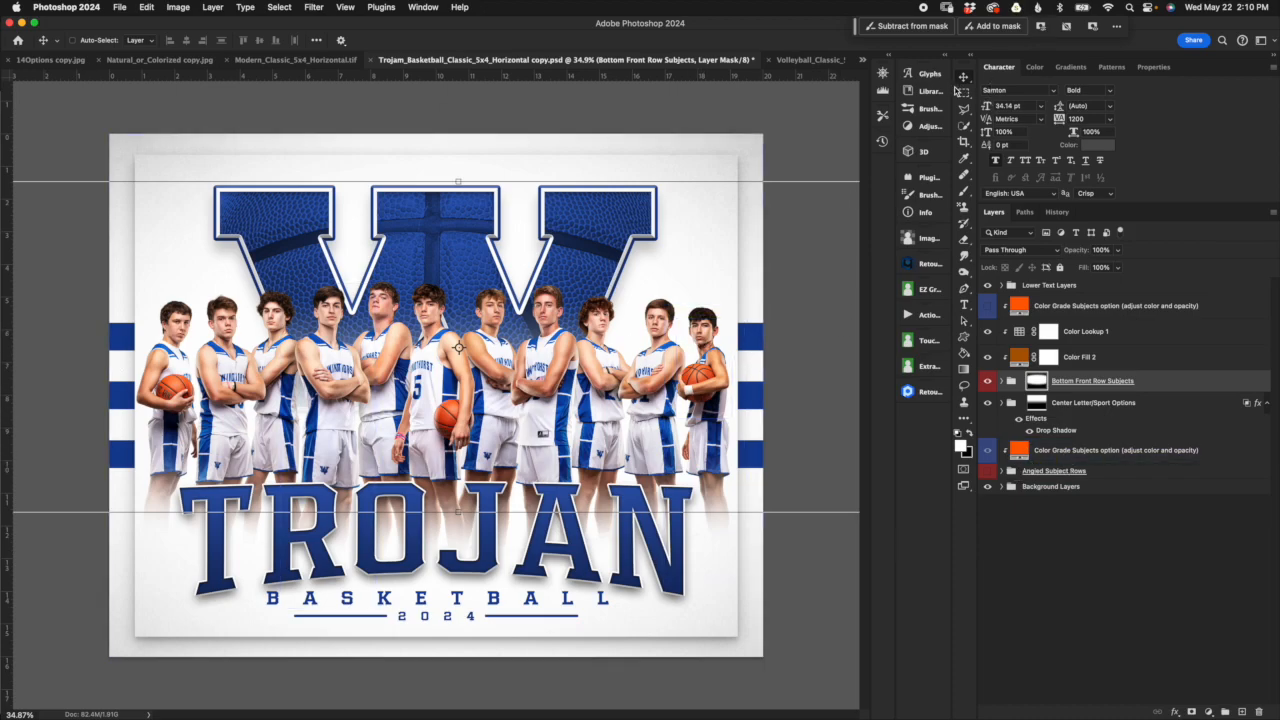
Step: In the Volleyball_Classic_5x4_Horizontal document, collapse the Background Layers and Center Letter/Sport Options groups
{"action": "left_click", "coordinate": [805, 60]}
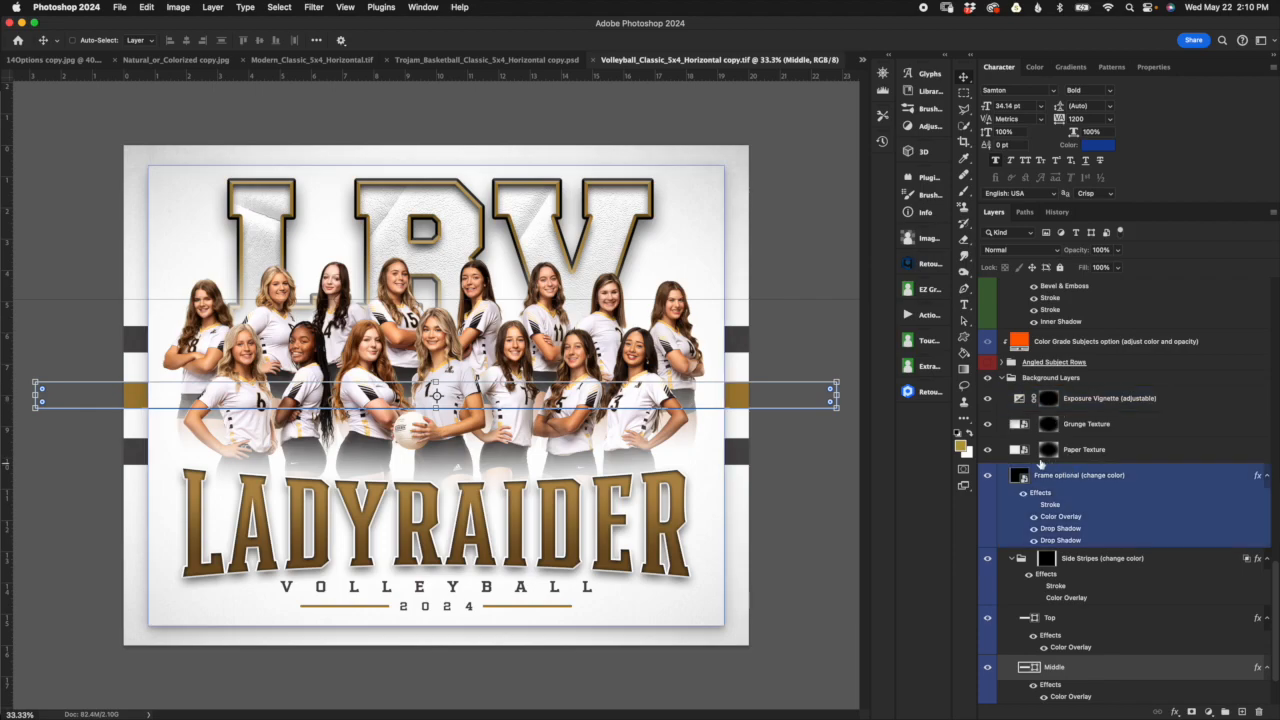
{"action": "left_click", "coordinate": [1011, 380]}
{"action": "left_click", "coordinate": [1011, 380]}
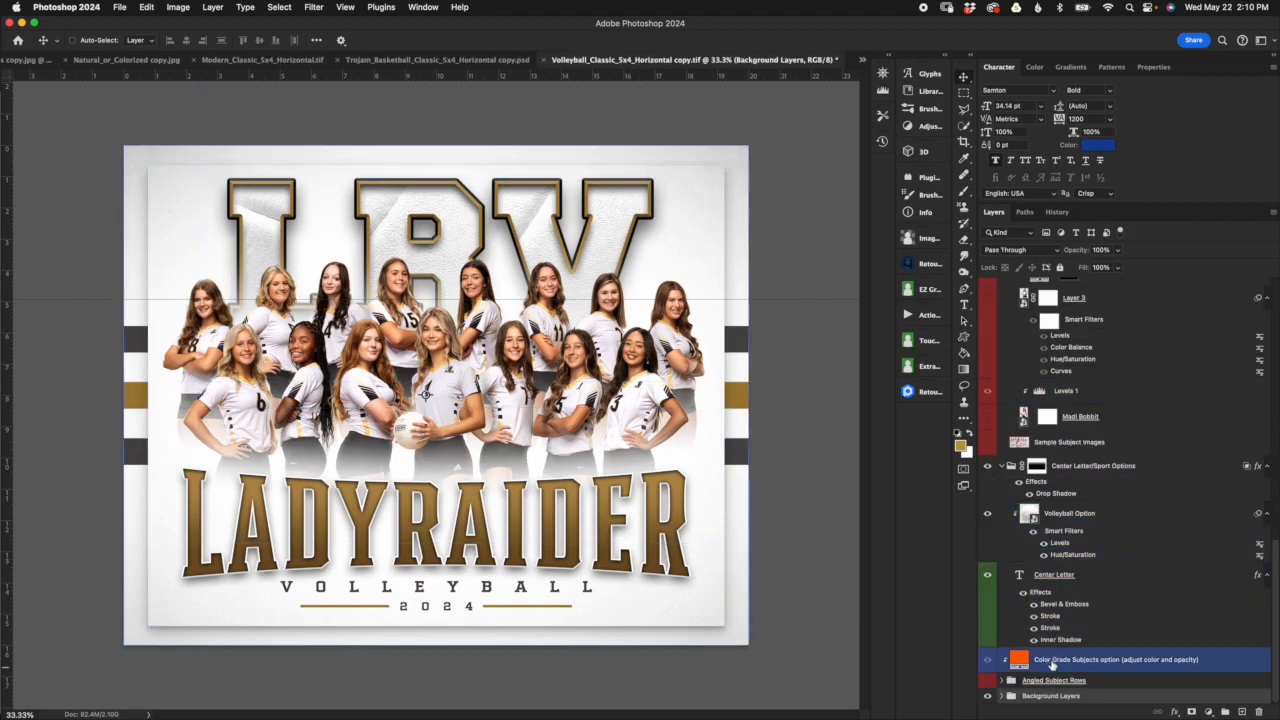
{"action": "left_click", "coordinate": [1002, 466]}
{"action": "scroll", "coordinate": [1087, 430], "scroll_direction": "up", "scroll_amount": 6}
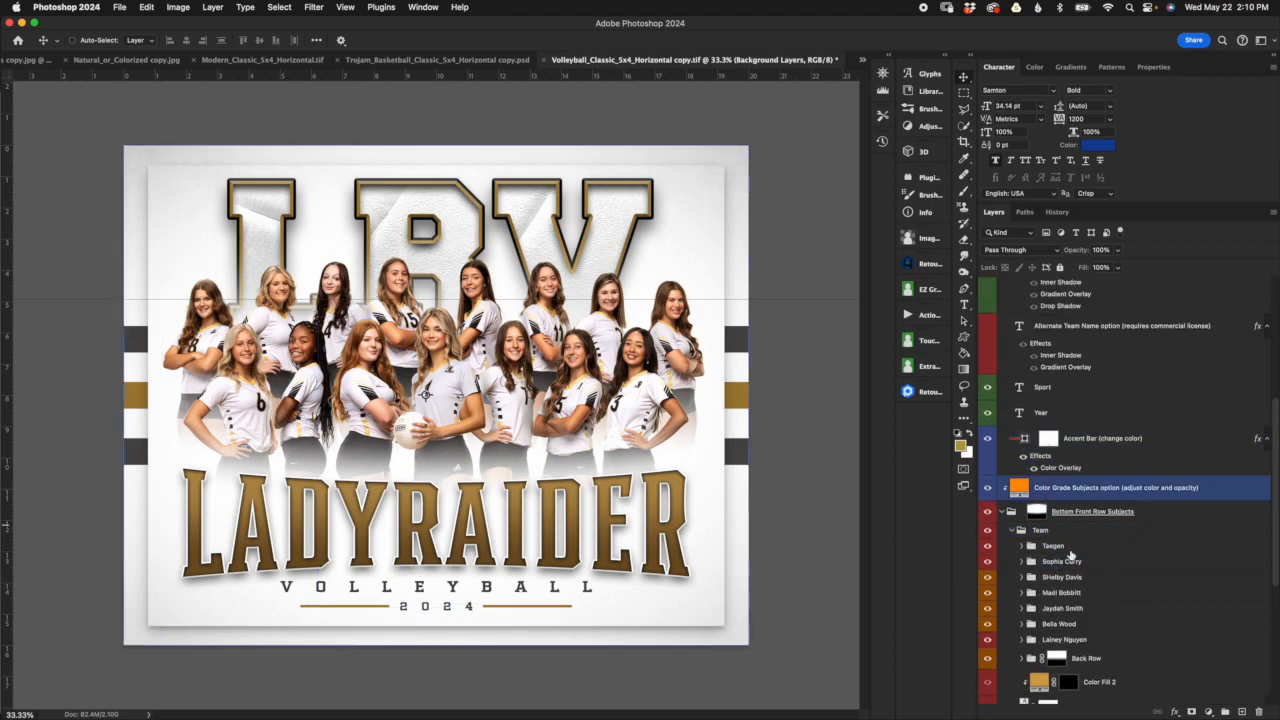
Step: Review the player folders in the Team group, collapse the Bottom Front Row Subjects group, and select its layer mask
{"action": "left_click", "coordinate": [1037, 531]}
{"action": "left_click", "coordinate": [1013, 531]}
{"action": "left_click", "coordinate": [1044, 549]}
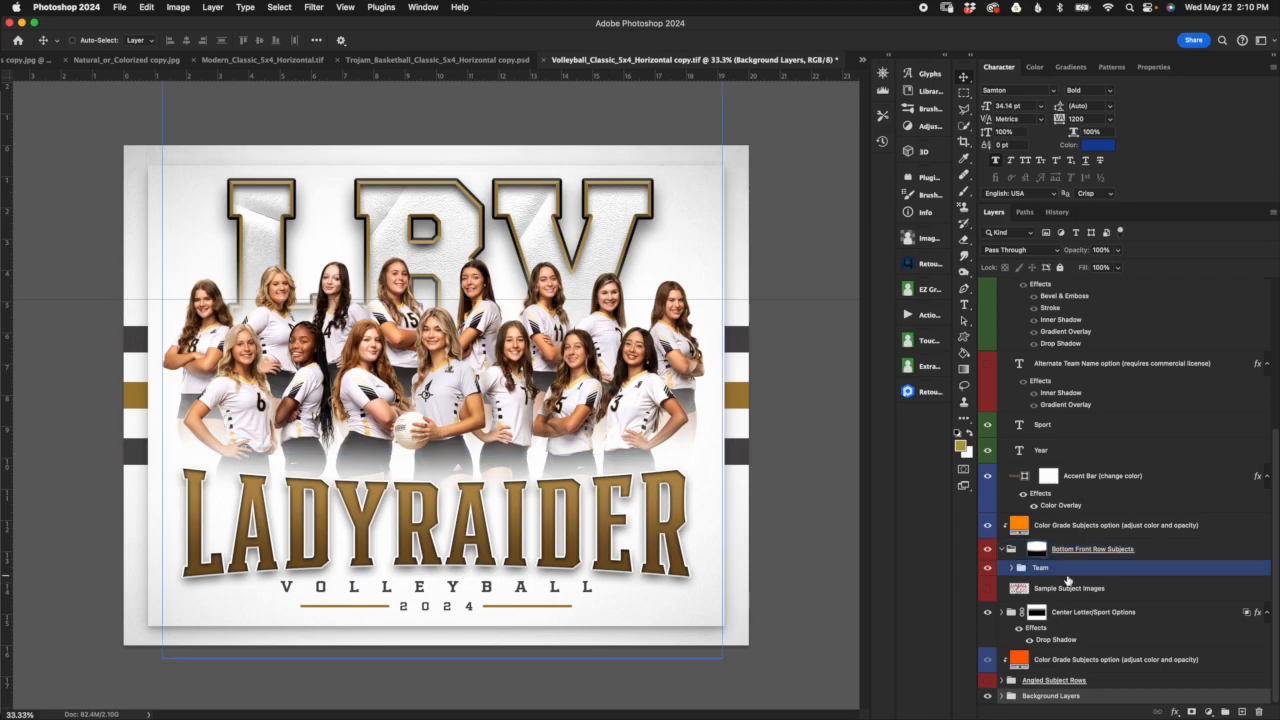
{"action": "left_click", "coordinate": [1040, 567]}
{"action": "left_click", "coordinate": [1012, 567]}
{"action": "left_click", "coordinate": [1062, 598]}
{"action": "right_click", "coordinate": [1095, 614]}
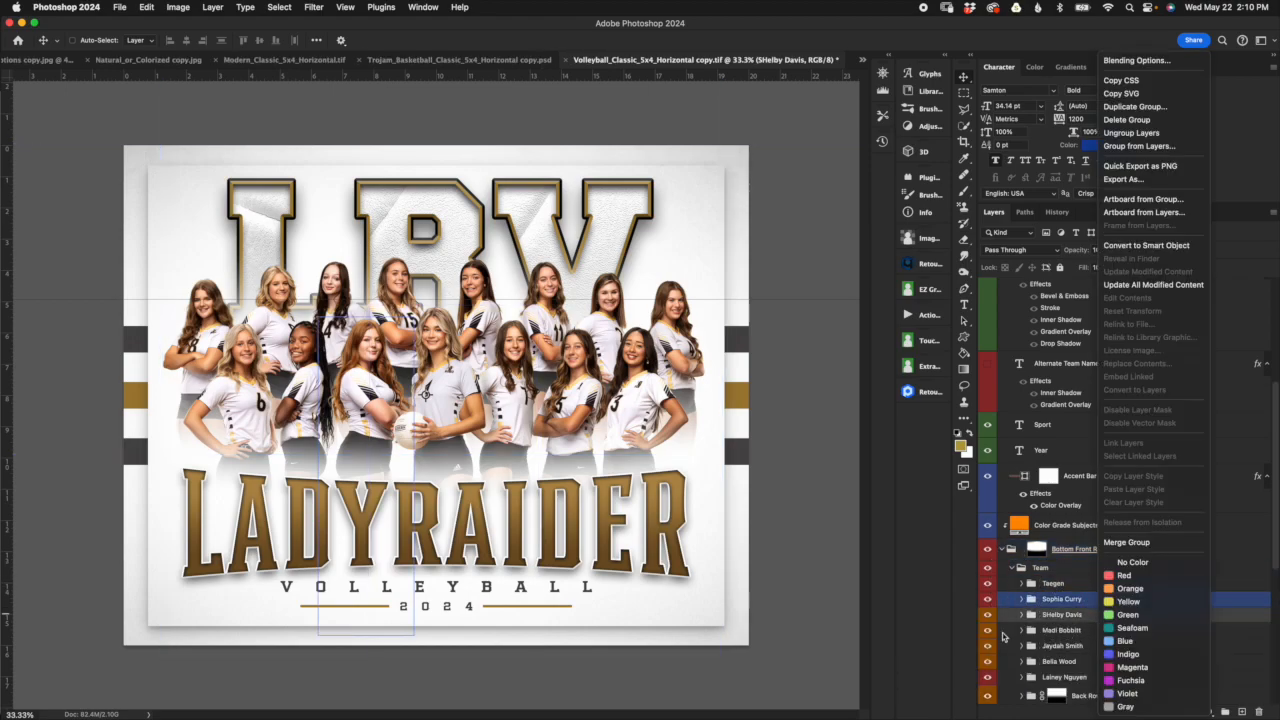
{"action": "left_click", "coordinate": [1004, 558]}
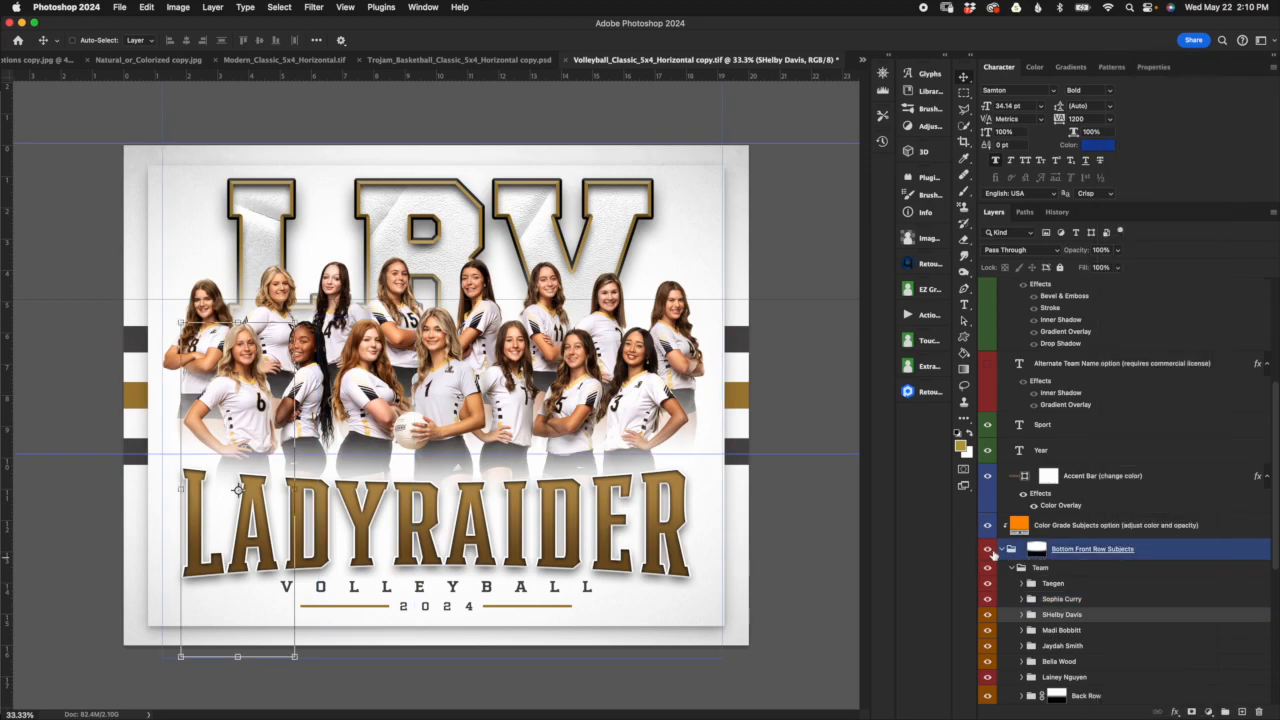
{"action": "left_click", "coordinate": [1008, 550]}
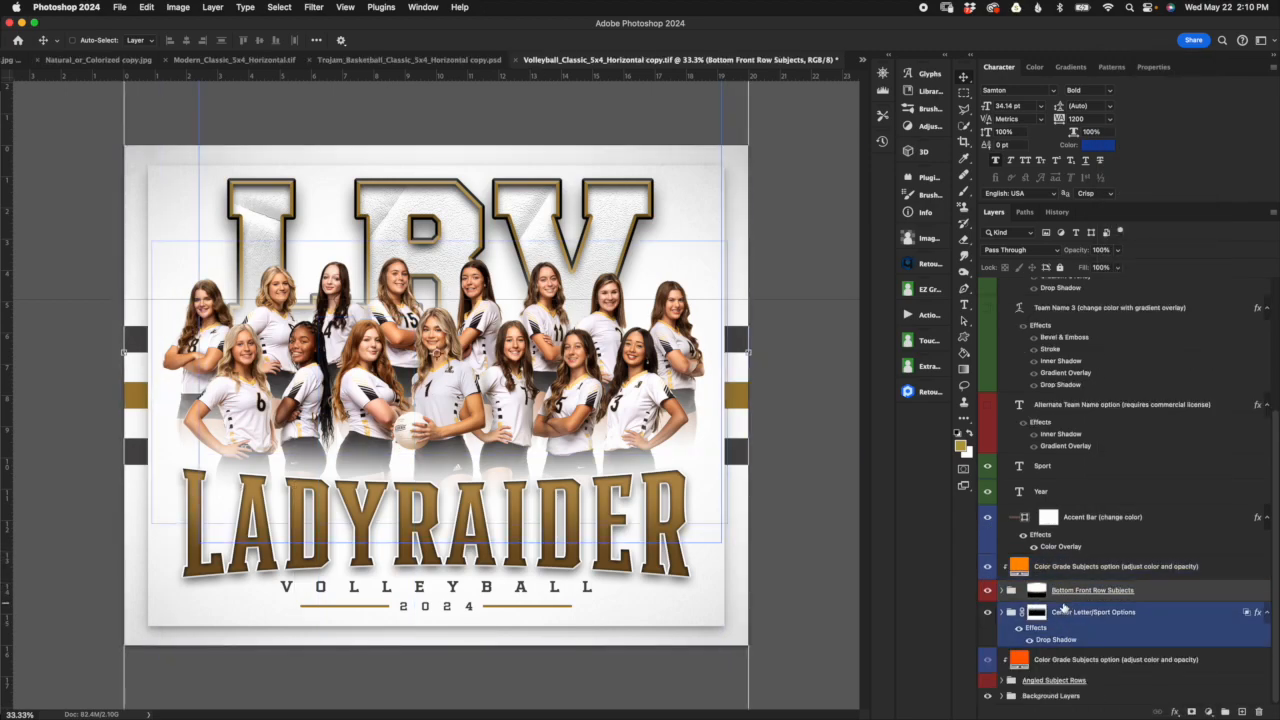
{"action": "left_click", "coordinate": [1036, 616]}
{"action": "left_click", "coordinate": [1036, 590]}
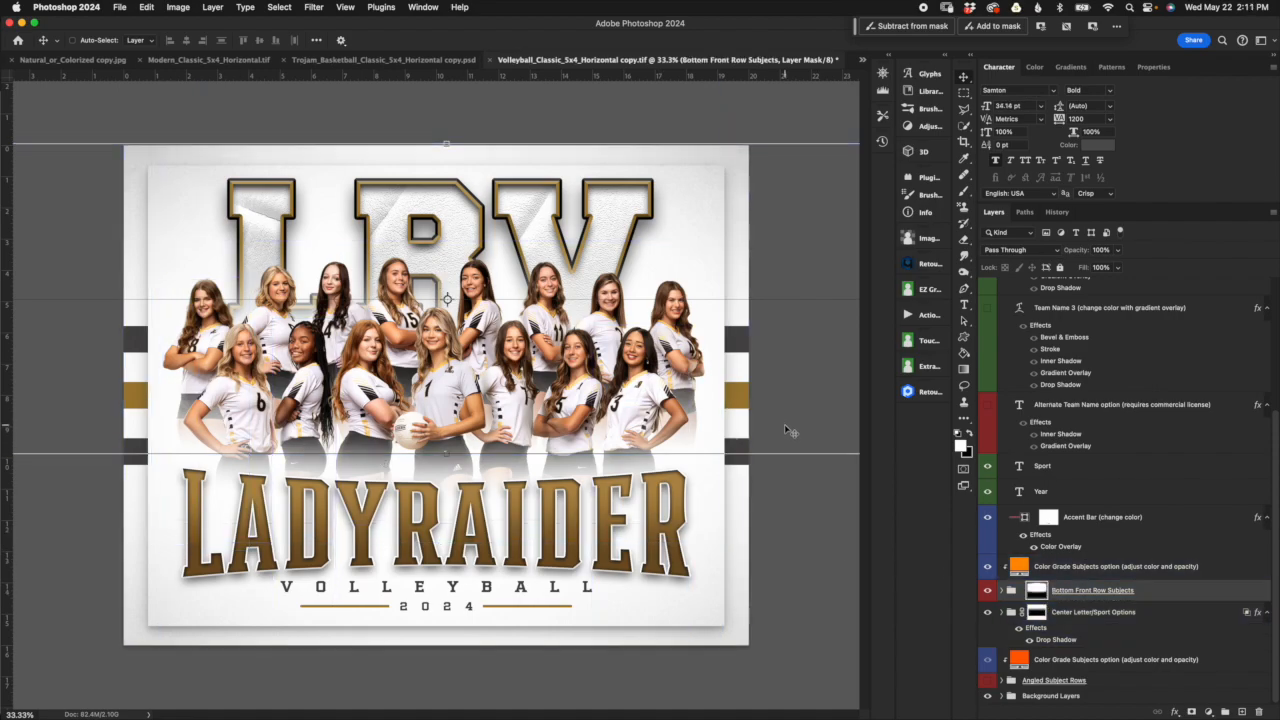
Step: In the Trojan basketball document, duplicate Color Fill 2 and the Bottom Front Row Subjects group directly beneath the originals
{"action": "left_click", "coordinate": [428, 62]}
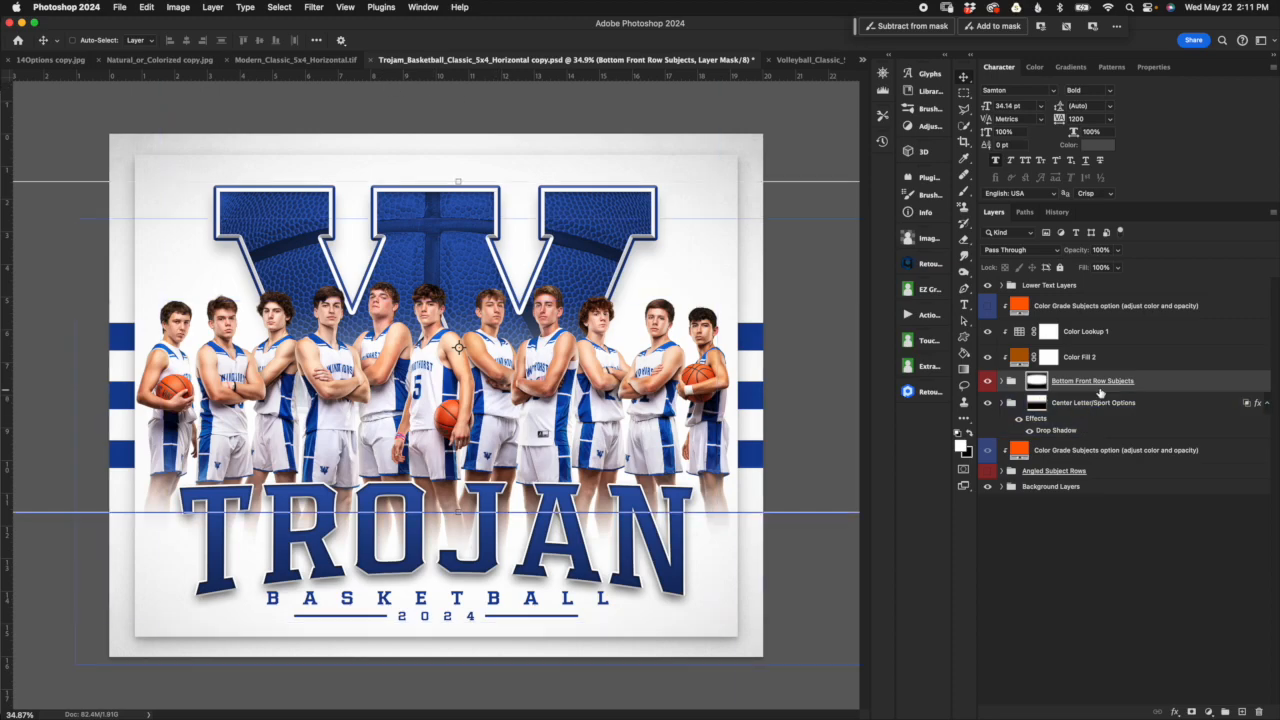
{"action": "left_click", "coordinate": [1097, 420]}
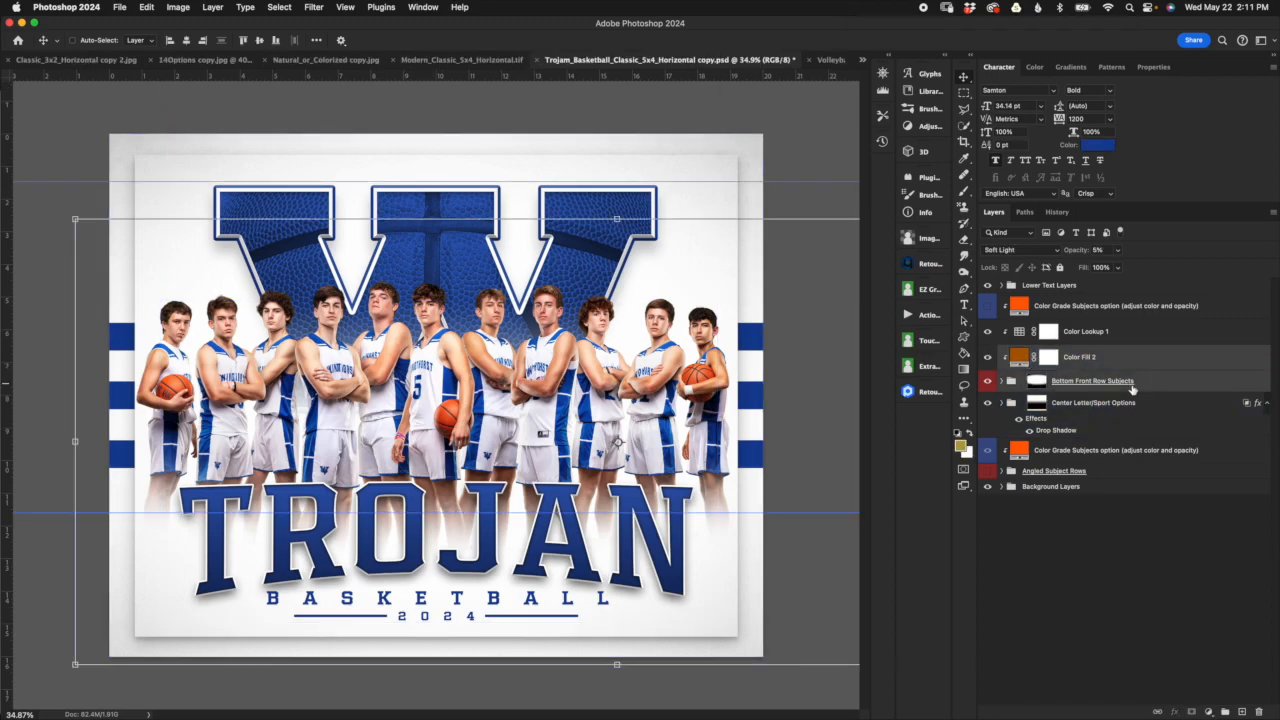
{"action": "left_click_drag", "start_coordinate": [1177, 401], "coordinate": [1121, 358]}
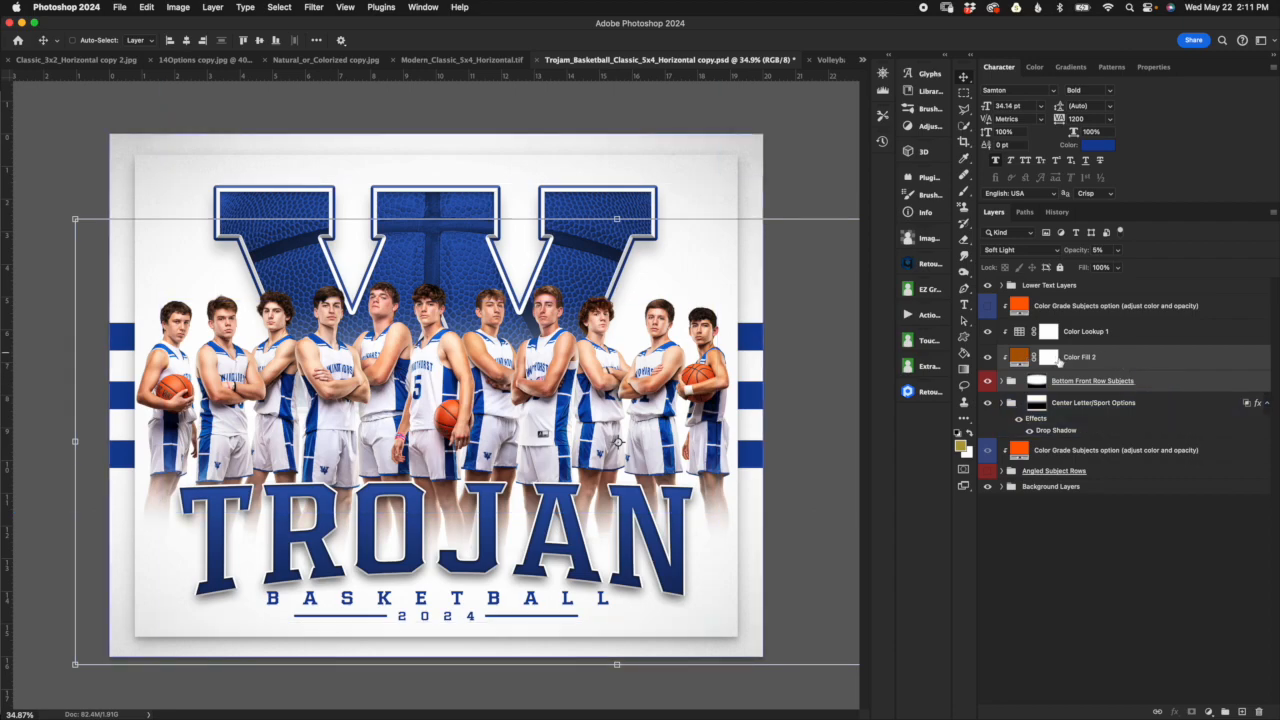
{"action": "left_click_drag", "start_coordinate": [1155, 387], "coordinate": [1154, 400], "text": "alt"}
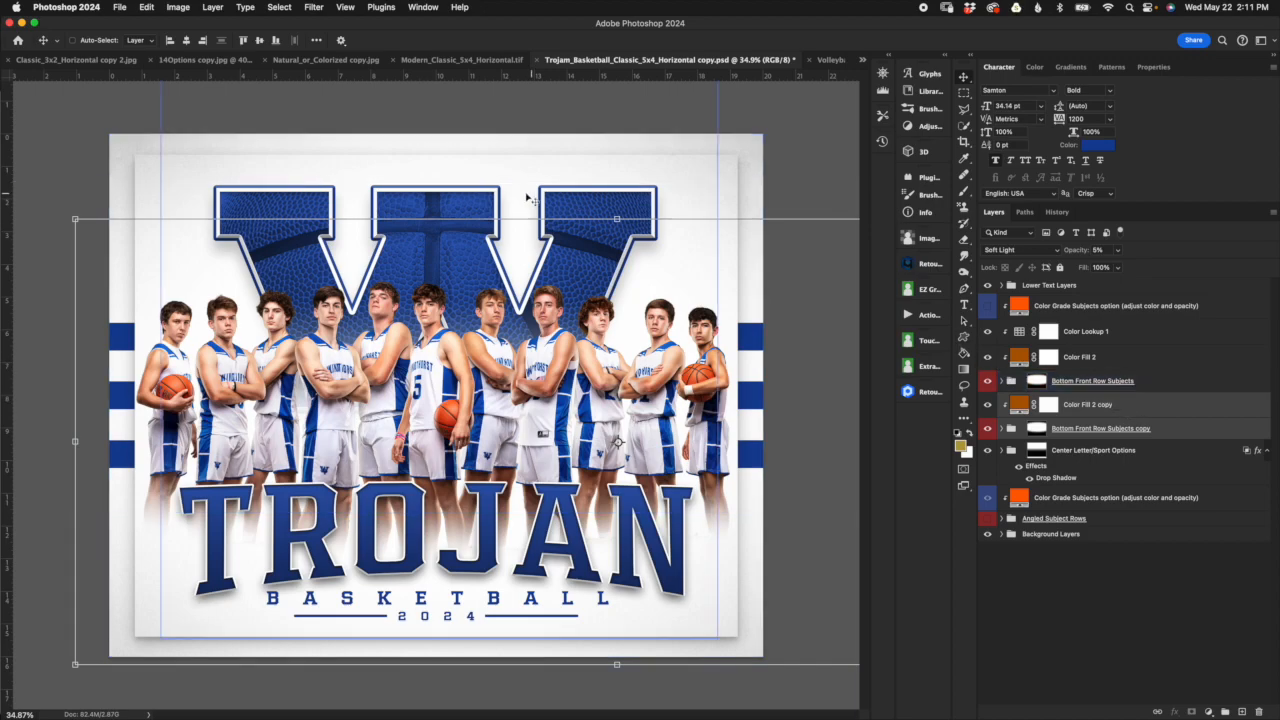
Step: Raise the duplicated player row about 2.3 in behind the front row, and try shifting its group mask upward with Free Transform
{"action": "left_click_drag", "start_coordinate": [663, 257], "coordinate": [670, 182]}
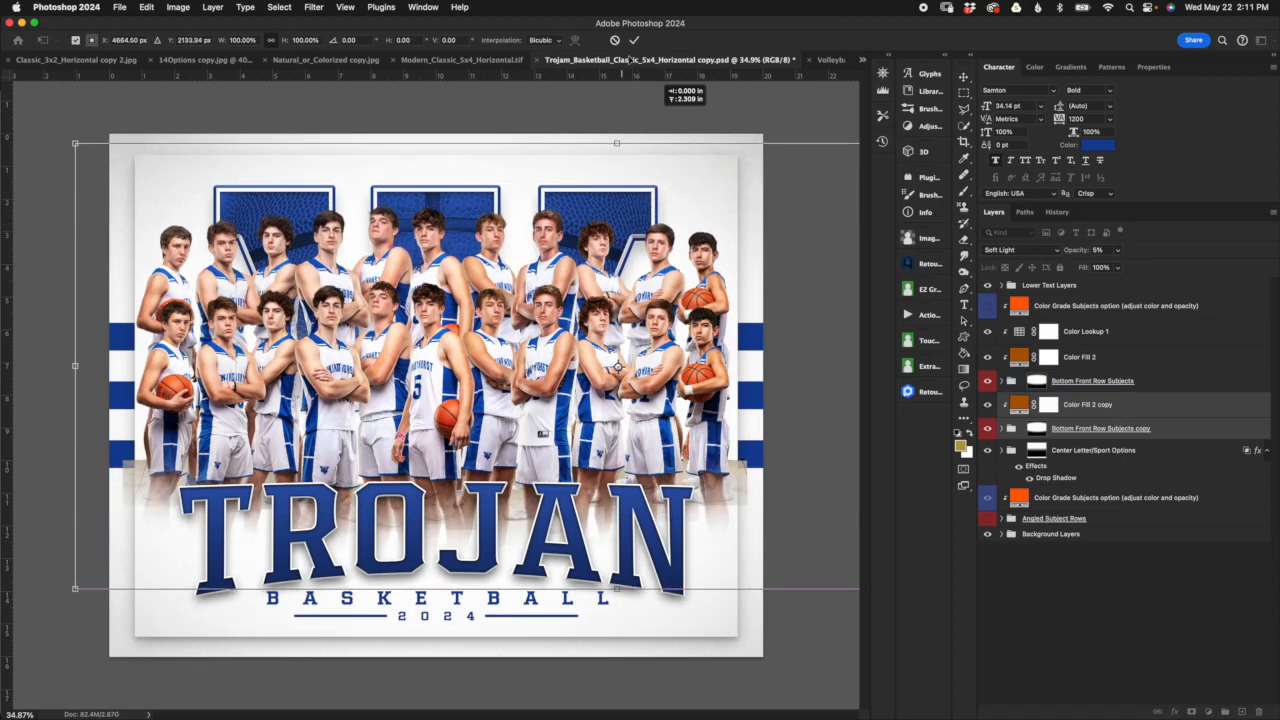
{"action": "left_click", "coordinate": [635, 42]}
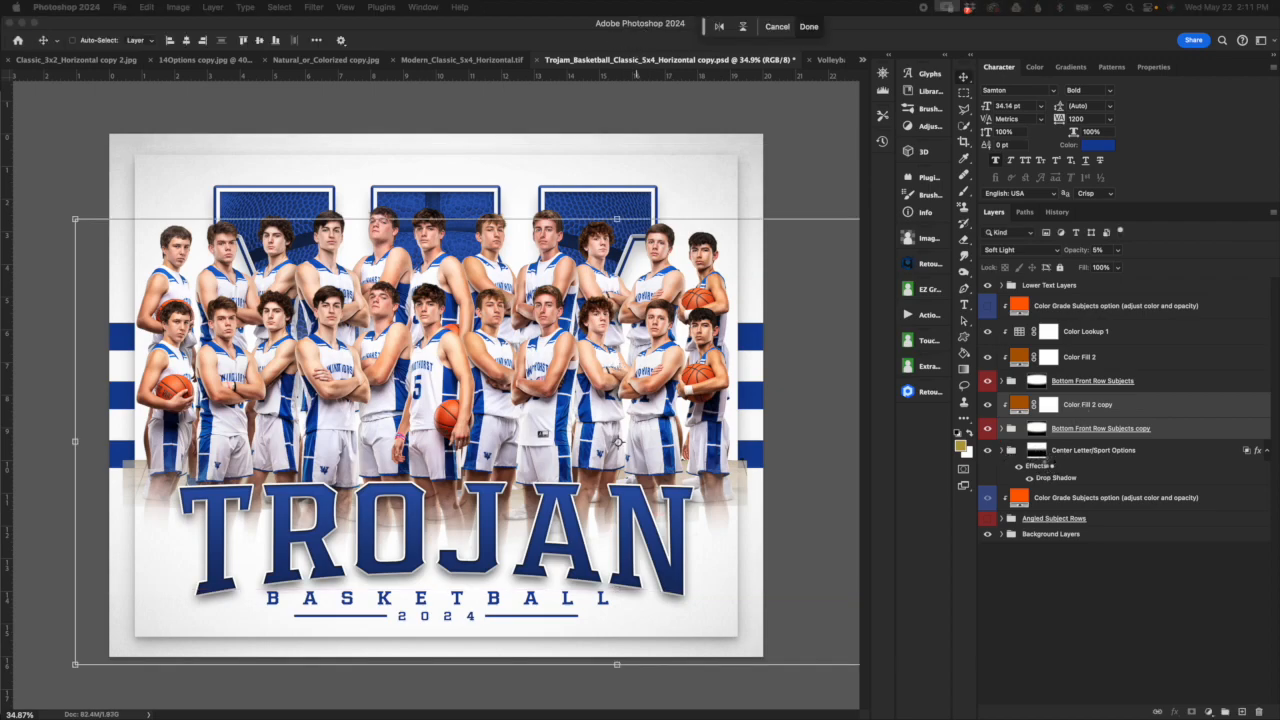
{"action": "left_click", "coordinate": [1037, 428]}
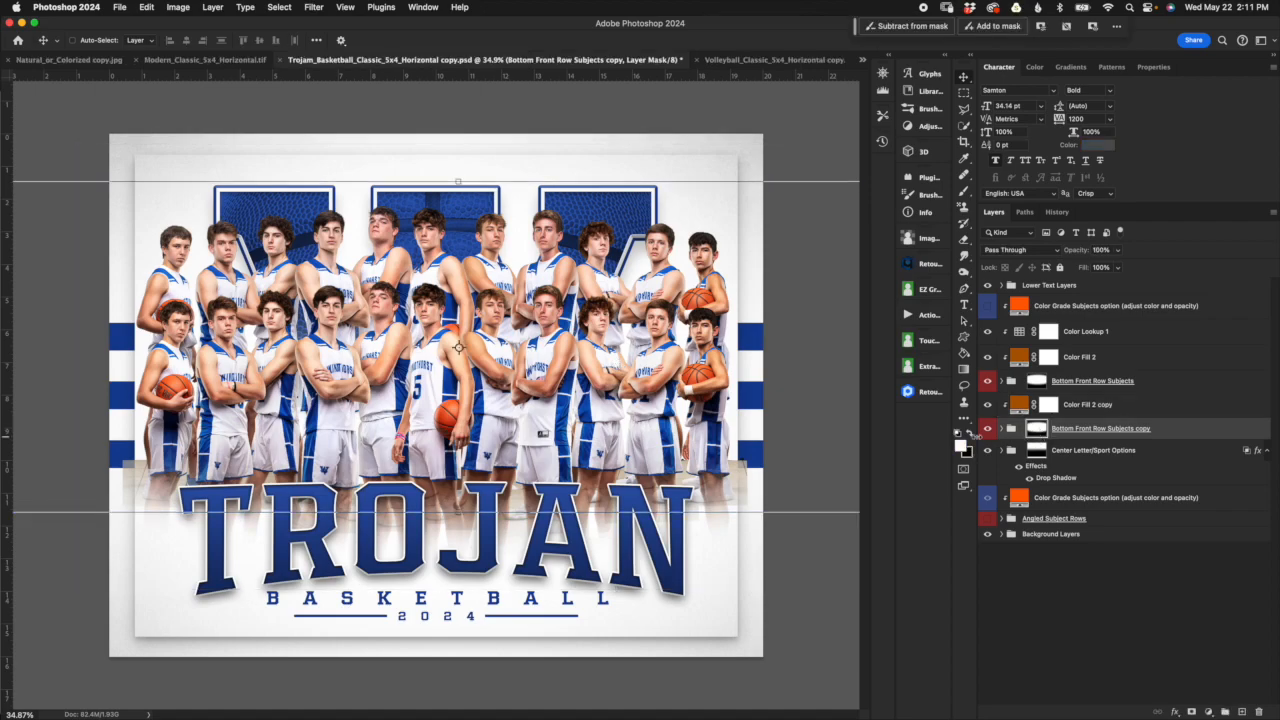
{"action": "key", "text": "ctrl+t"}
{"action": "left_click_drag", "start_coordinate": [583, 397], "coordinate": [585, 314]}
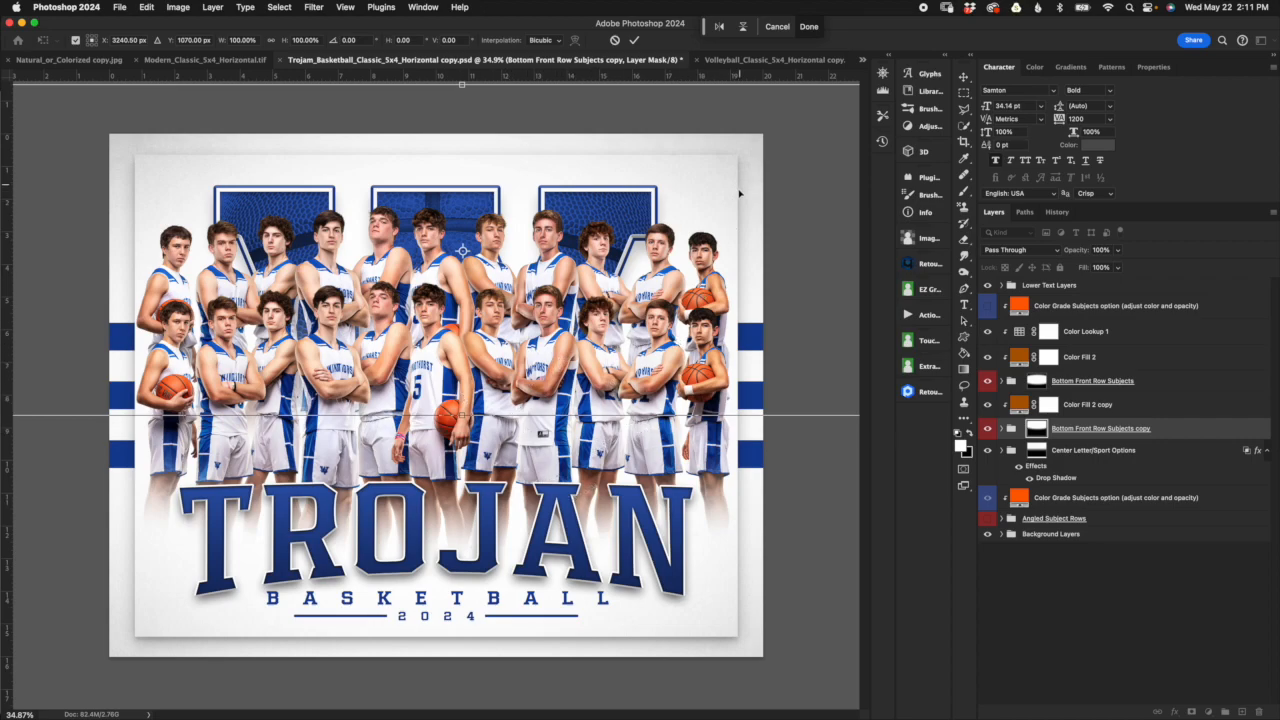
{"action": "left_click", "coordinate": [614, 41]}
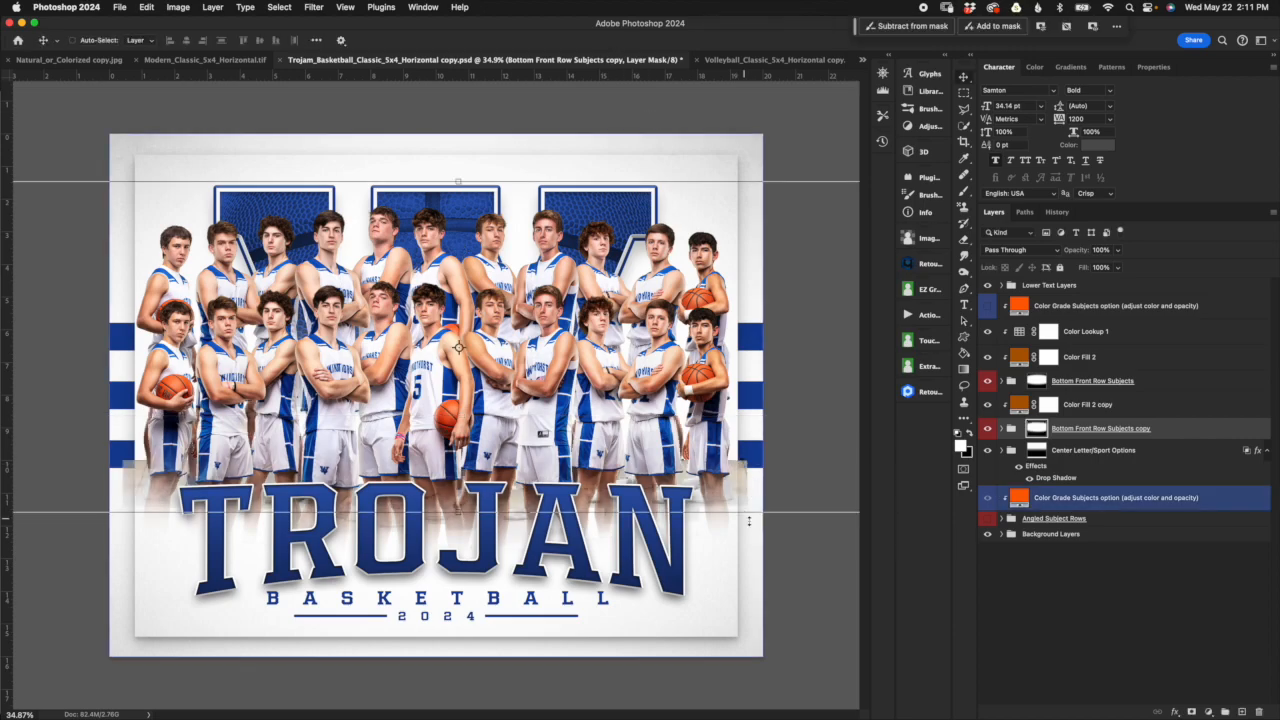
Step: Undo the upward move of the duplicated player row
{"action": "key", "text": "super+z"}
{"action": "key", "text": "super+z"}
{"action": "key", "text": "super+z"}
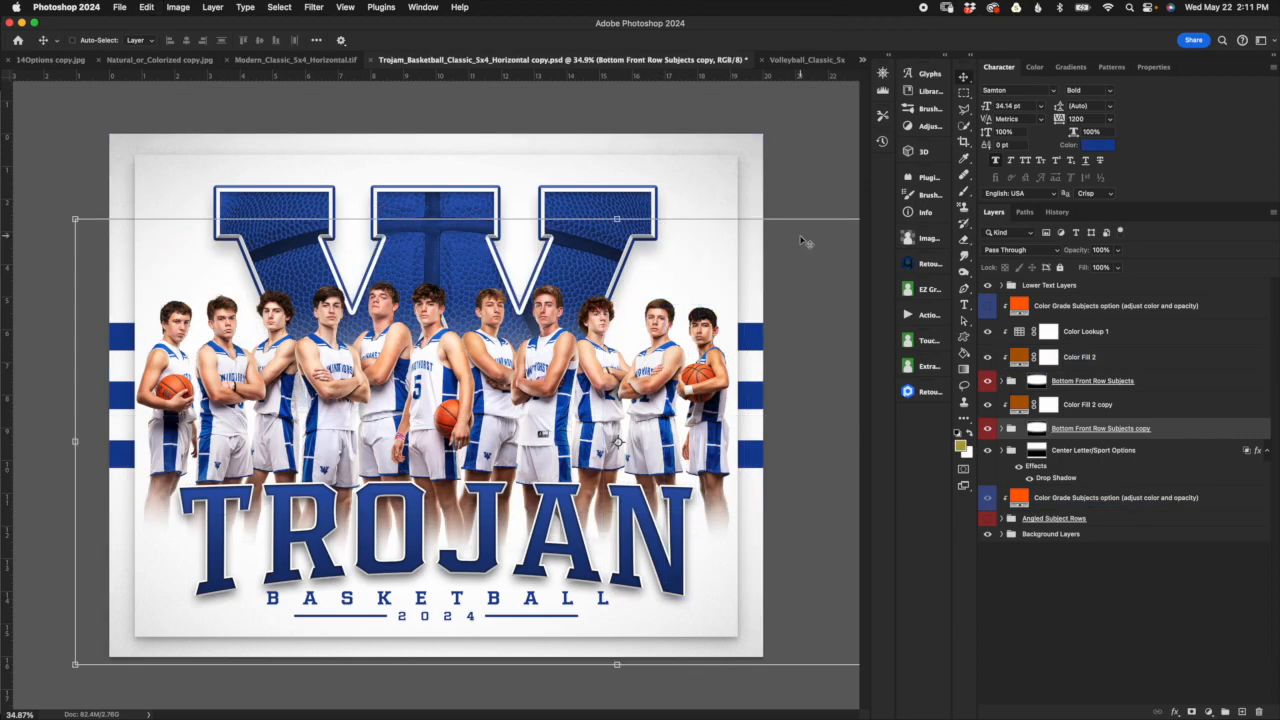
{"action": "left_click", "coordinate": [1022, 437]}
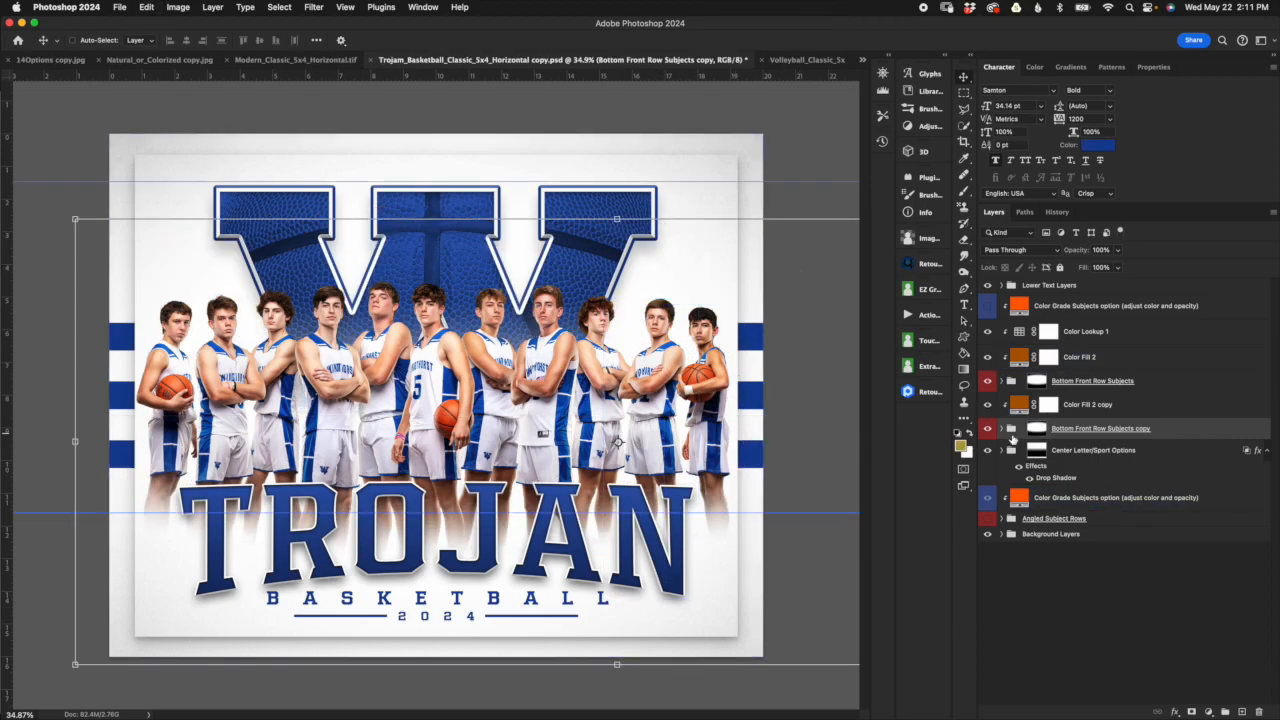
{"action": "left_click", "coordinate": [1045, 452]}
{"action": "left_click", "coordinate": [1019, 495]}
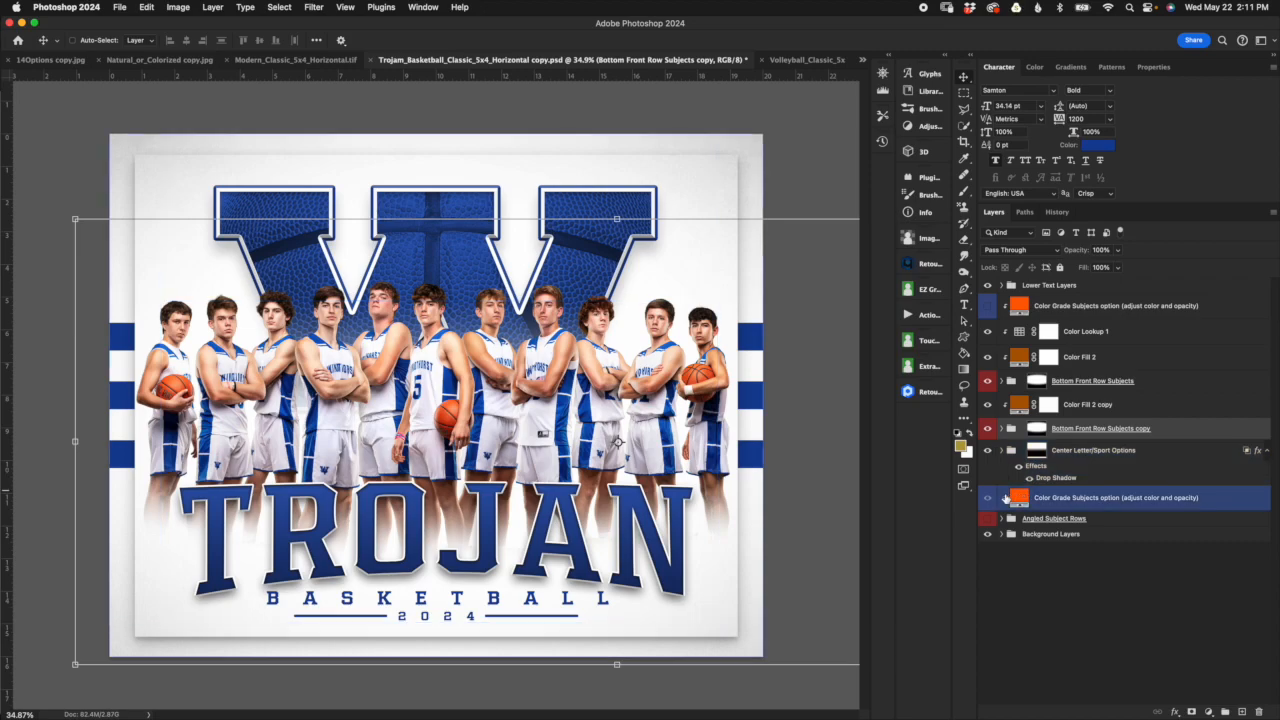
{"action": "left_click", "coordinate": [1006, 498], "text": "super"}
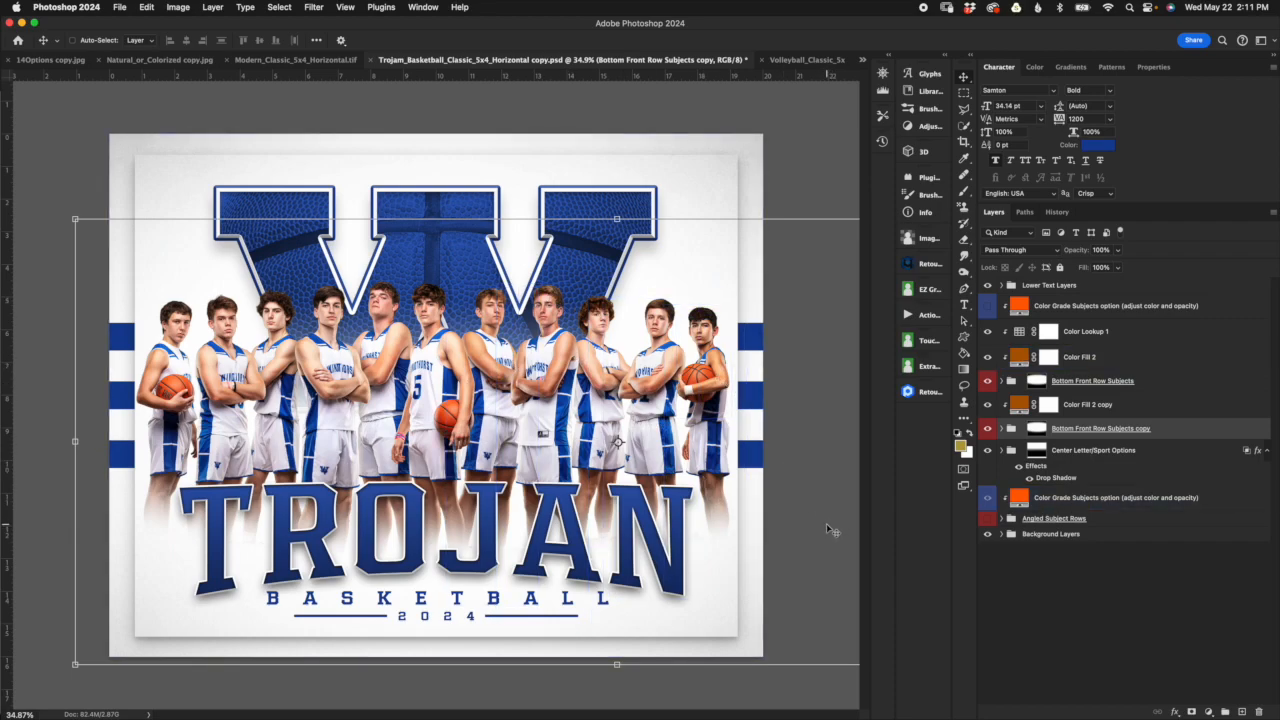
Step: Return to the Volleyball_Classic document and view the additional options of the contextual mask bar
{"action": "left_click", "coordinate": [806, 59]}
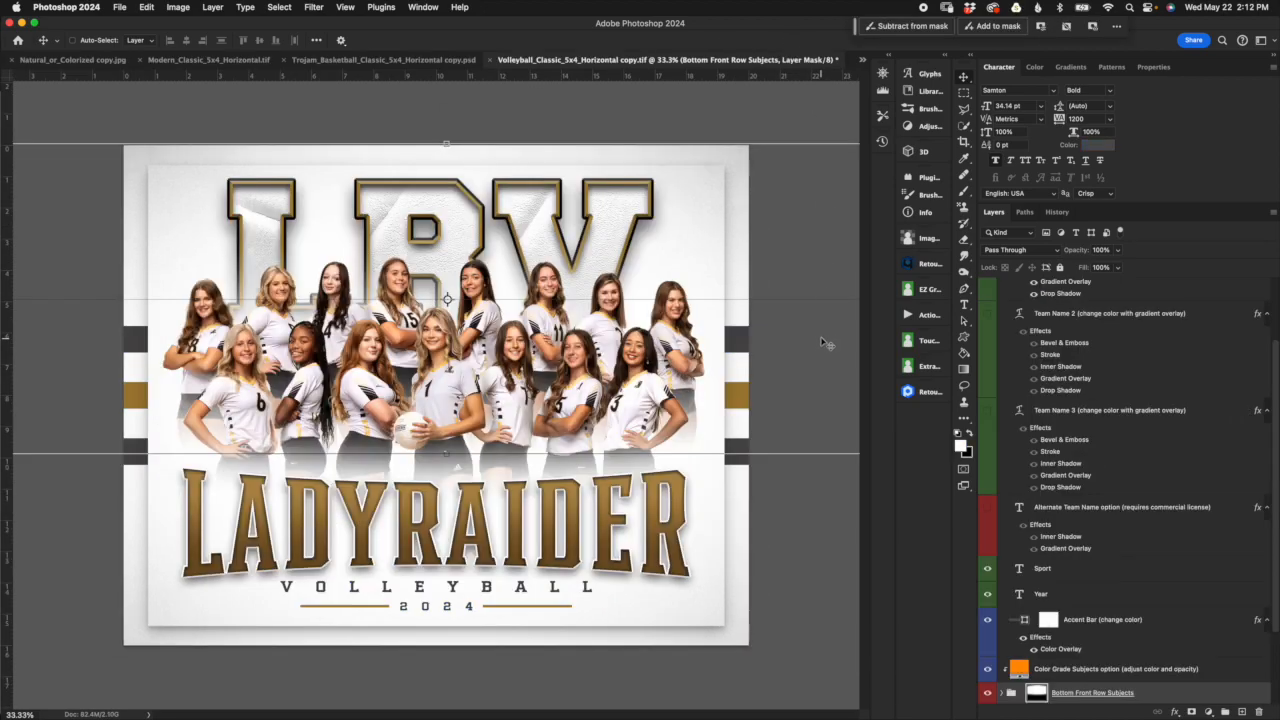
{"action": "left_click_drag", "start_coordinate": [793, 26], "coordinate": [789, 26]}
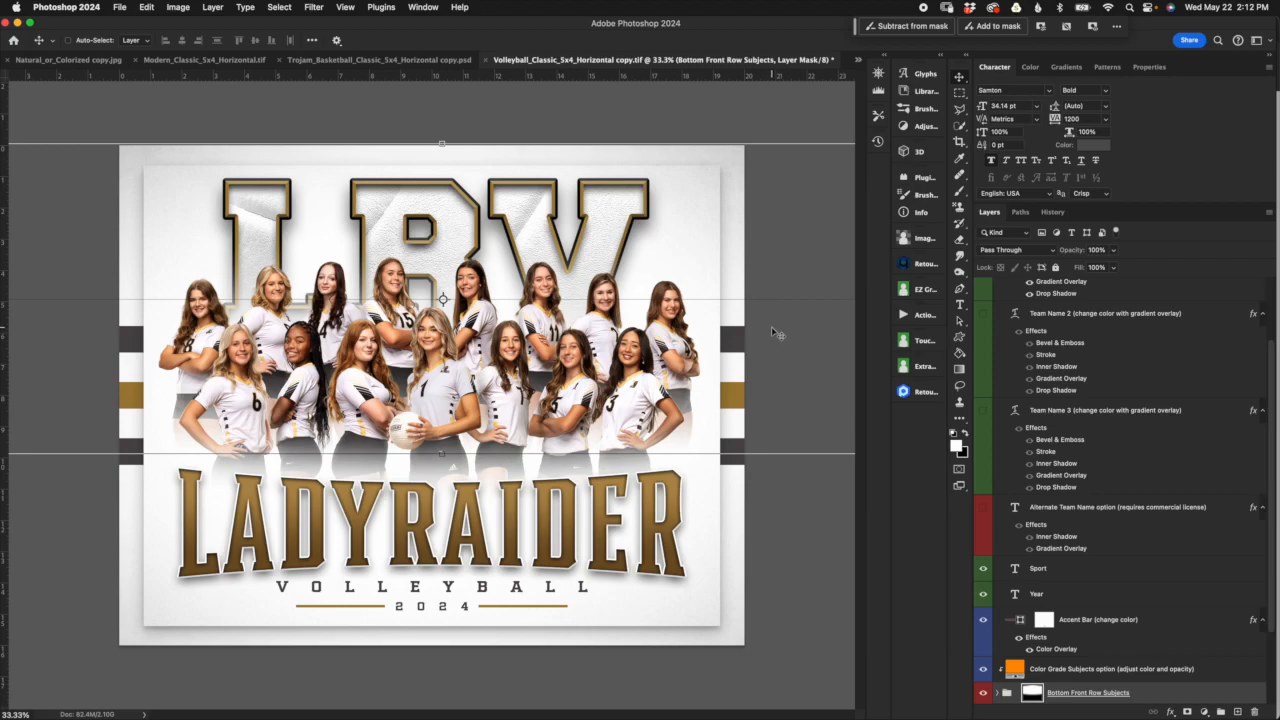
{"action": "left_click_drag", "start_coordinate": [822, 23], "coordinate": [818, 23]}
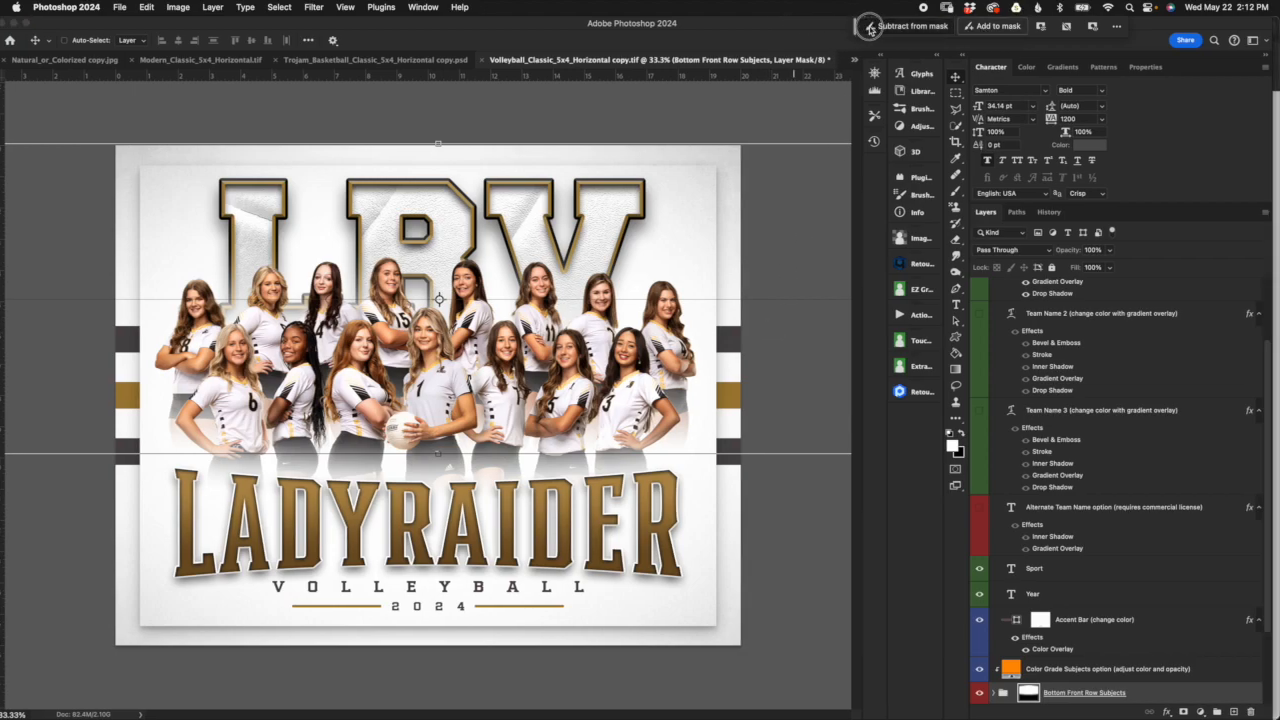
{"action": "left_click", "coordinate": [1116, 26]}
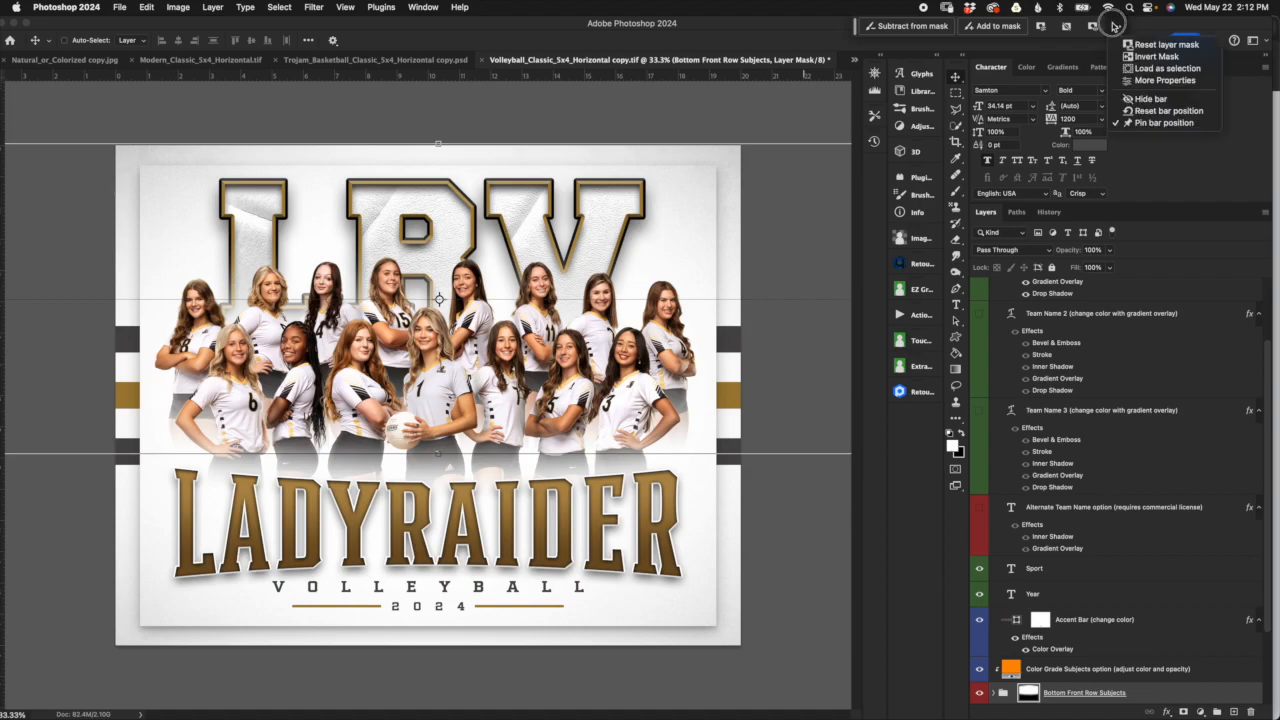
{"action": "left_click", "coordinate": [1163, 20]}
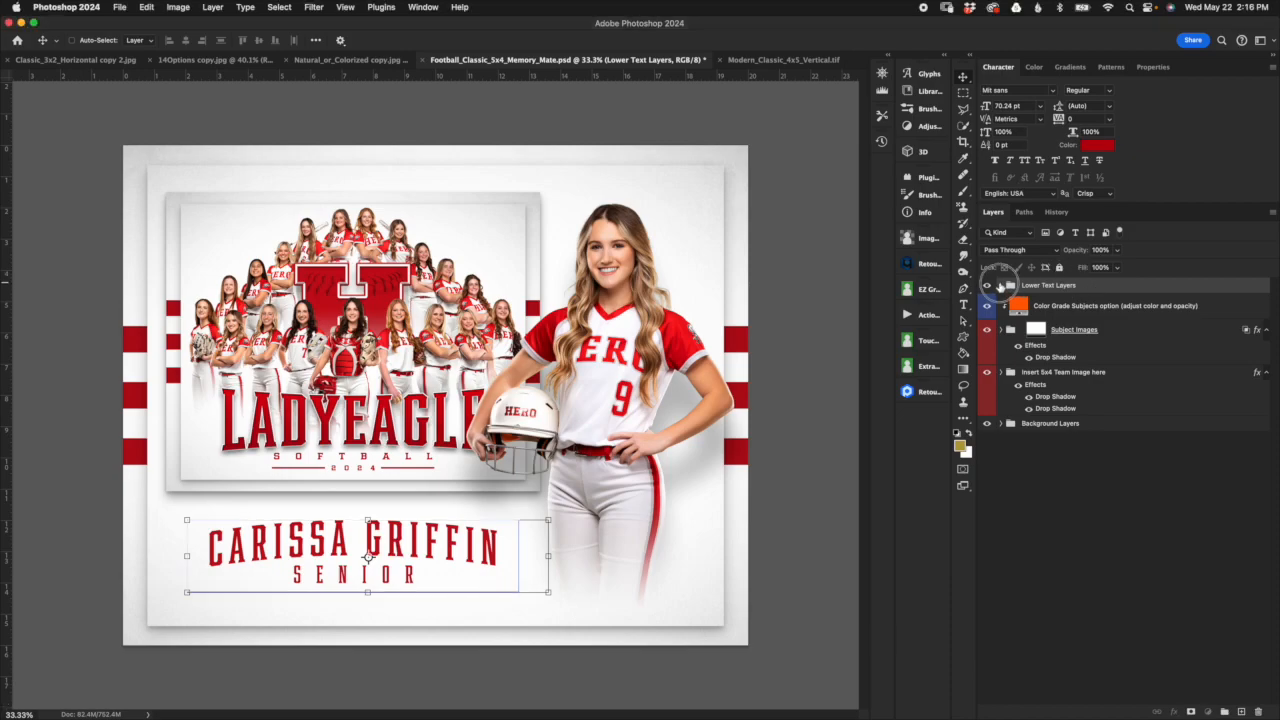
Step: In the Football_Classic_5x4_Memory_Mate document, compare Font Option 2 with Font Option 1, restore Font Option 1, and collapse Lower Text Layers
{"action": "left_click", "coordinate": [1001, 286]}
{"action": "left_click", "coordinate": [1056, 305]}
{"action": "left_click", "coordinate": [1053, 326]}
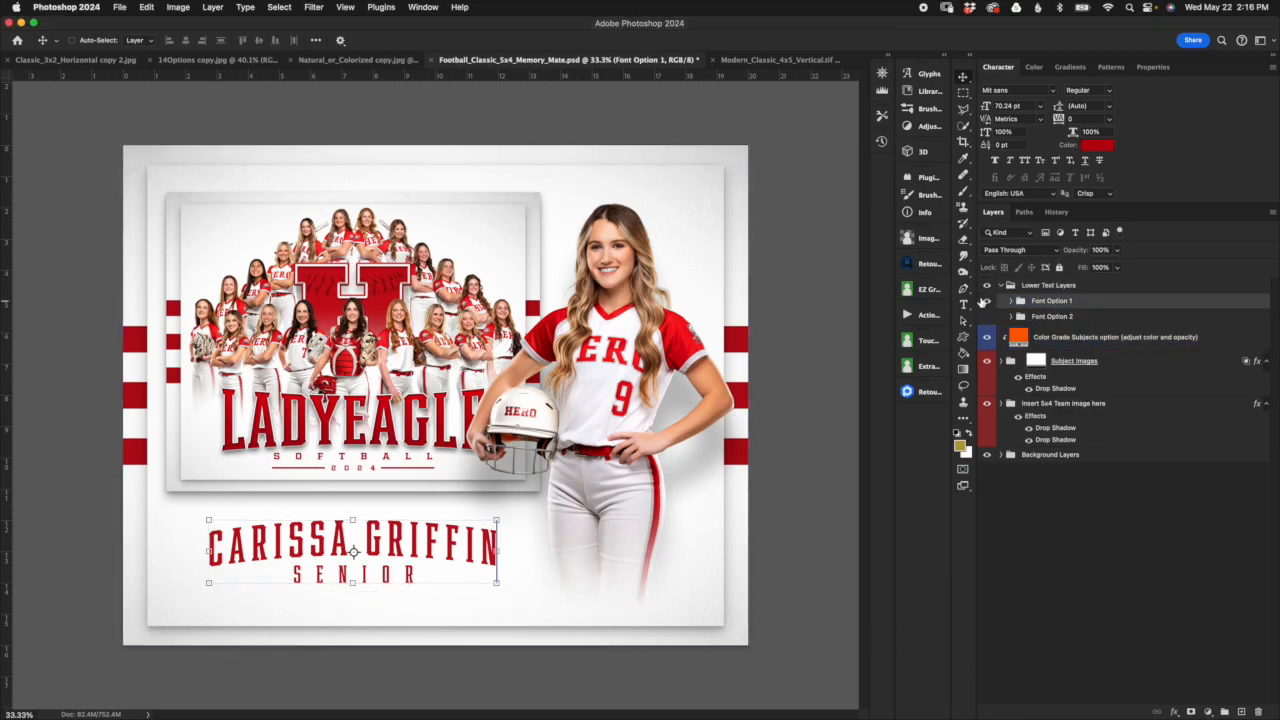
{"action": "left_click", "coordinate": [987, 300]}
{"action": "left_click", "coordinate": [987, 316]}
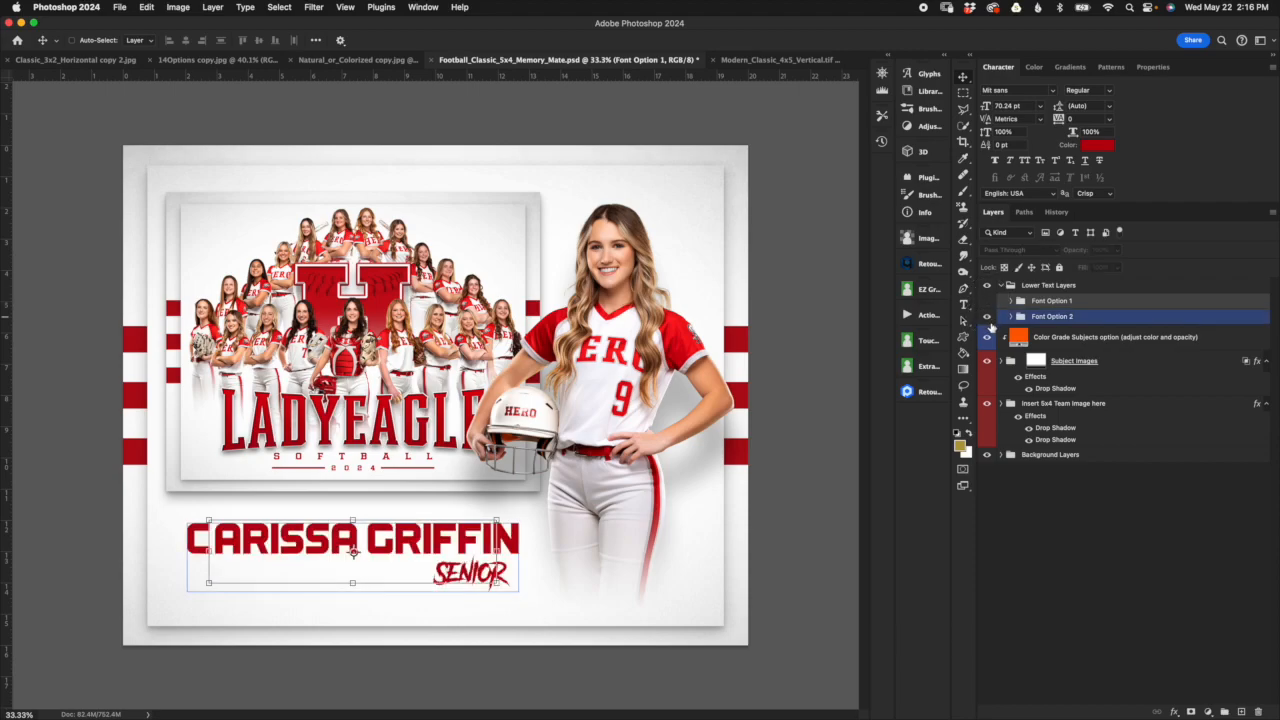
{"action": "left_click", "coordinate": [987, 316]}
{"action": "left_click", "coordinate": [987, 300]}
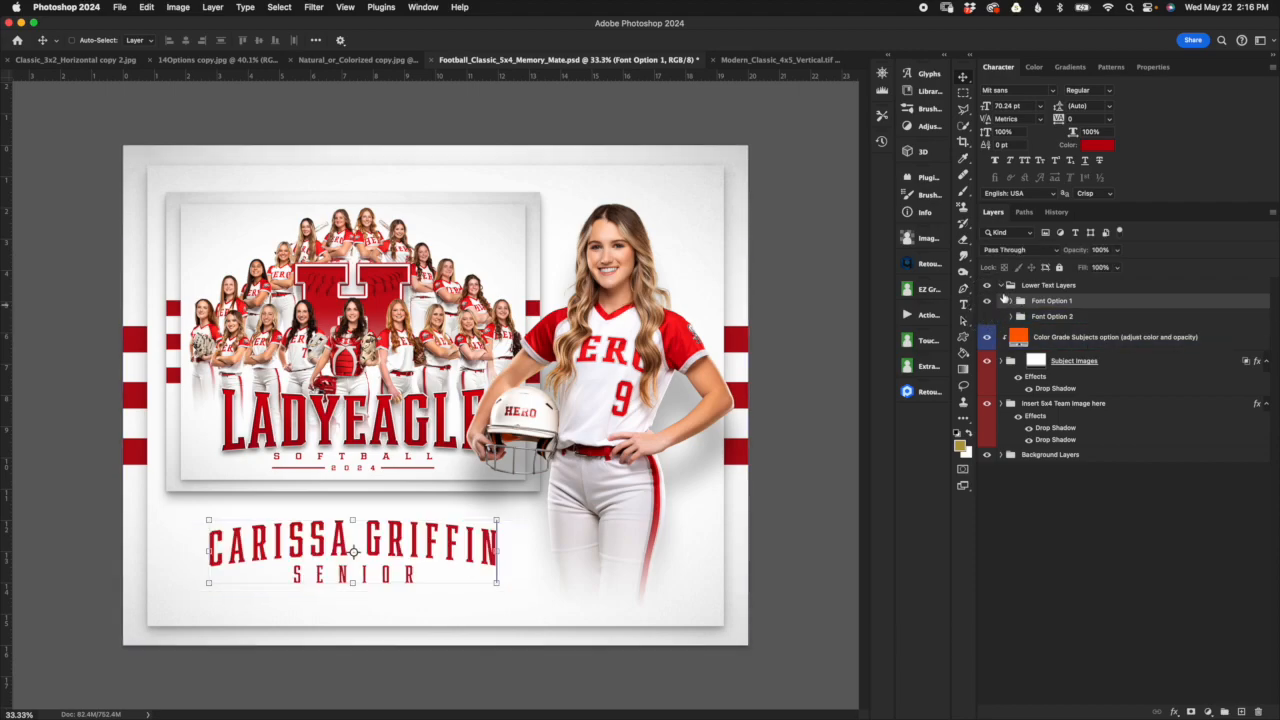
{"action": "left_click", "coordinate": [1048, 285]}
{"action": "left_click", "coordinate": [1001, 286]}
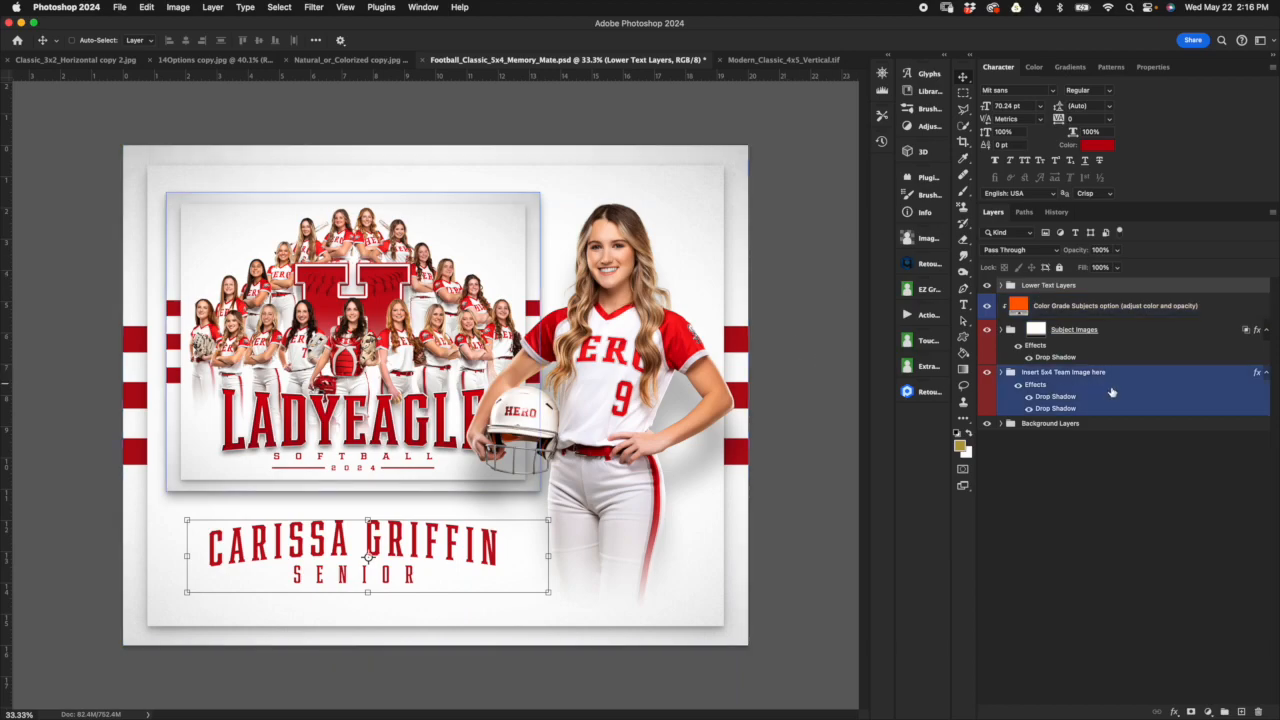
Step: Inspect the Subject Images group's layer mask and its Sample Subject Image layer, and leave the group collapsed
{"action": "left_click", "coordinate": [1155, 335]}
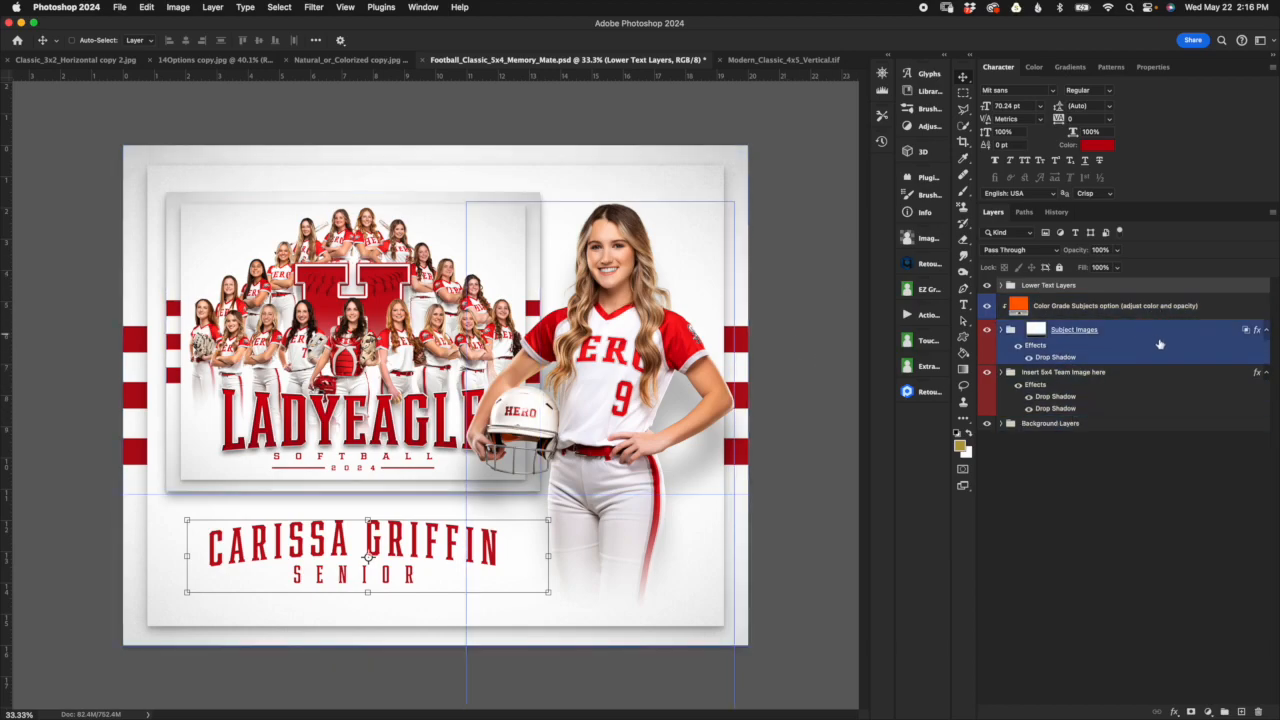
{"action": "left_click", "coordinate": [1036, 330]}
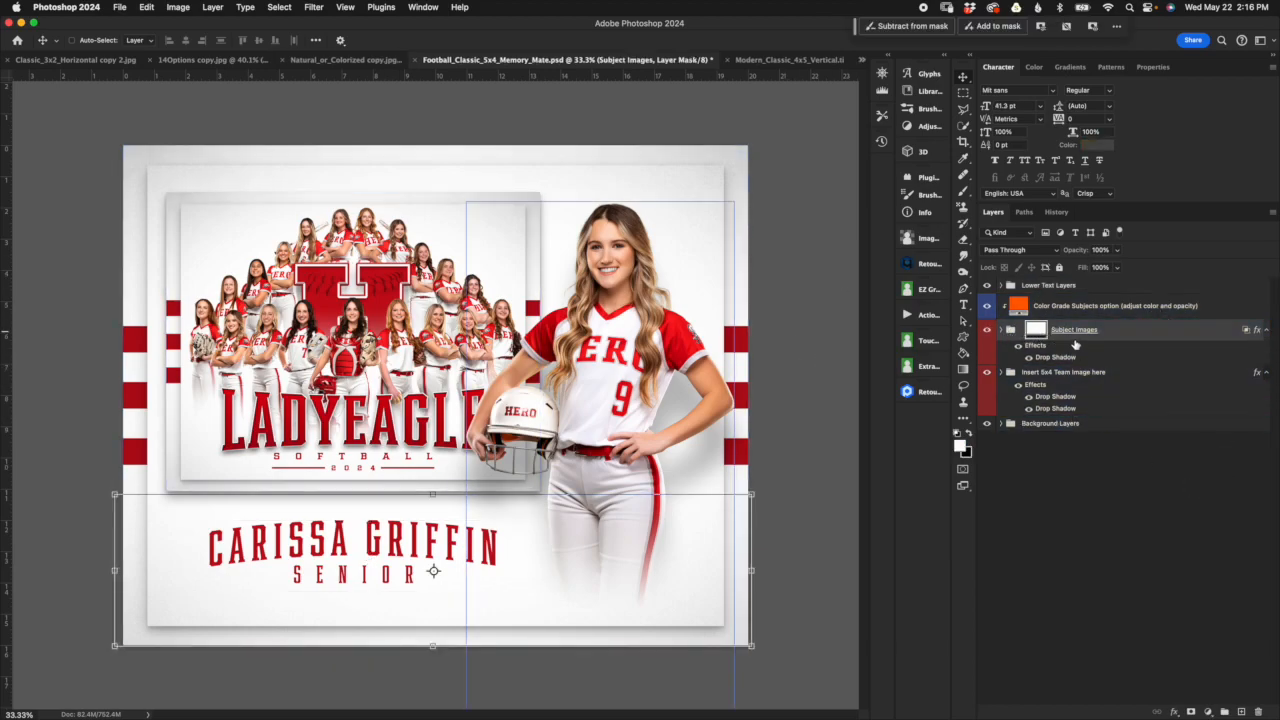
{"action": "left_click", "coordinate": [1143, 336]}
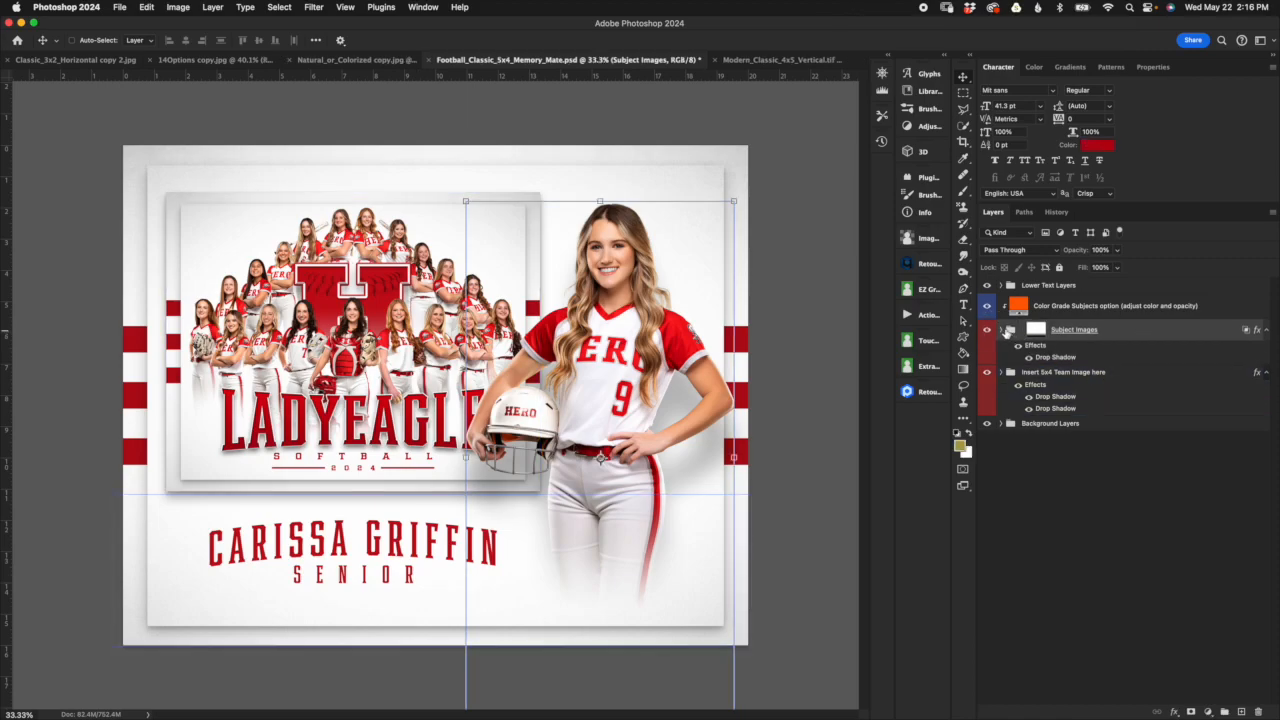
{"action": "left_click", "coordinate": [1002, 330]}
{"action": "left_click", "coordinate": [1088, 381]}
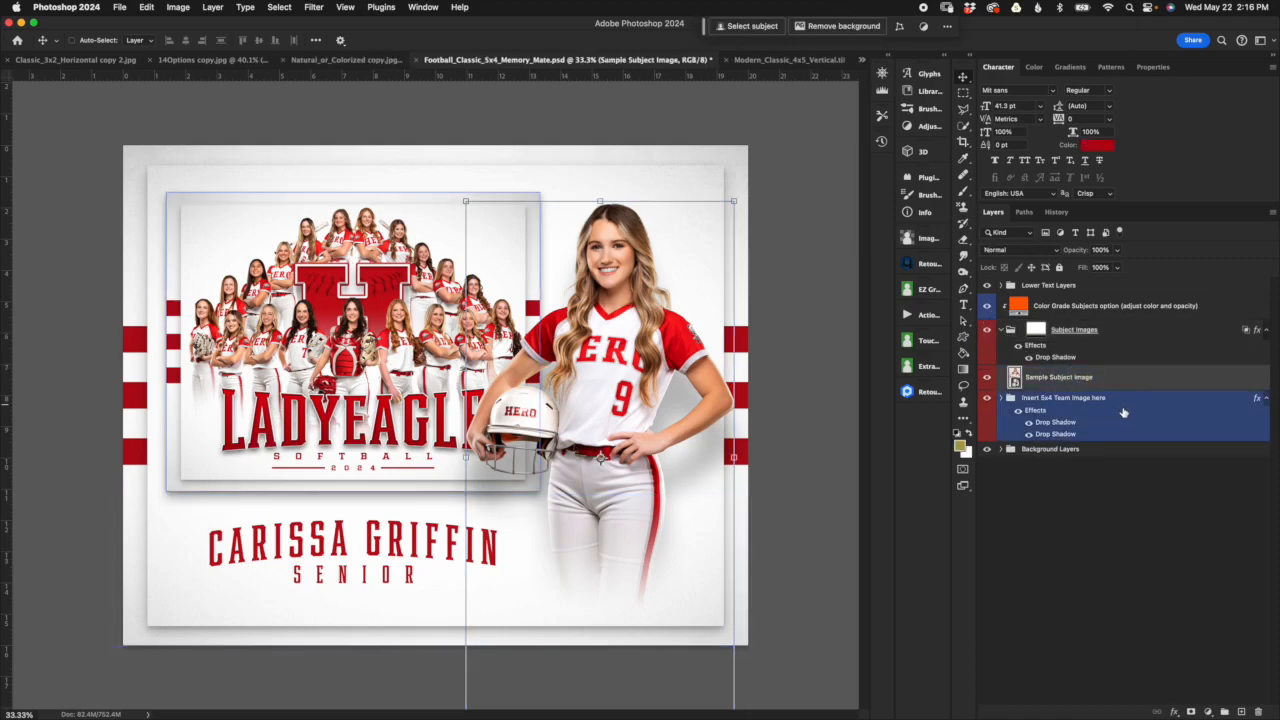
{"action": "left_click", "coordinate": [1003, 330]}
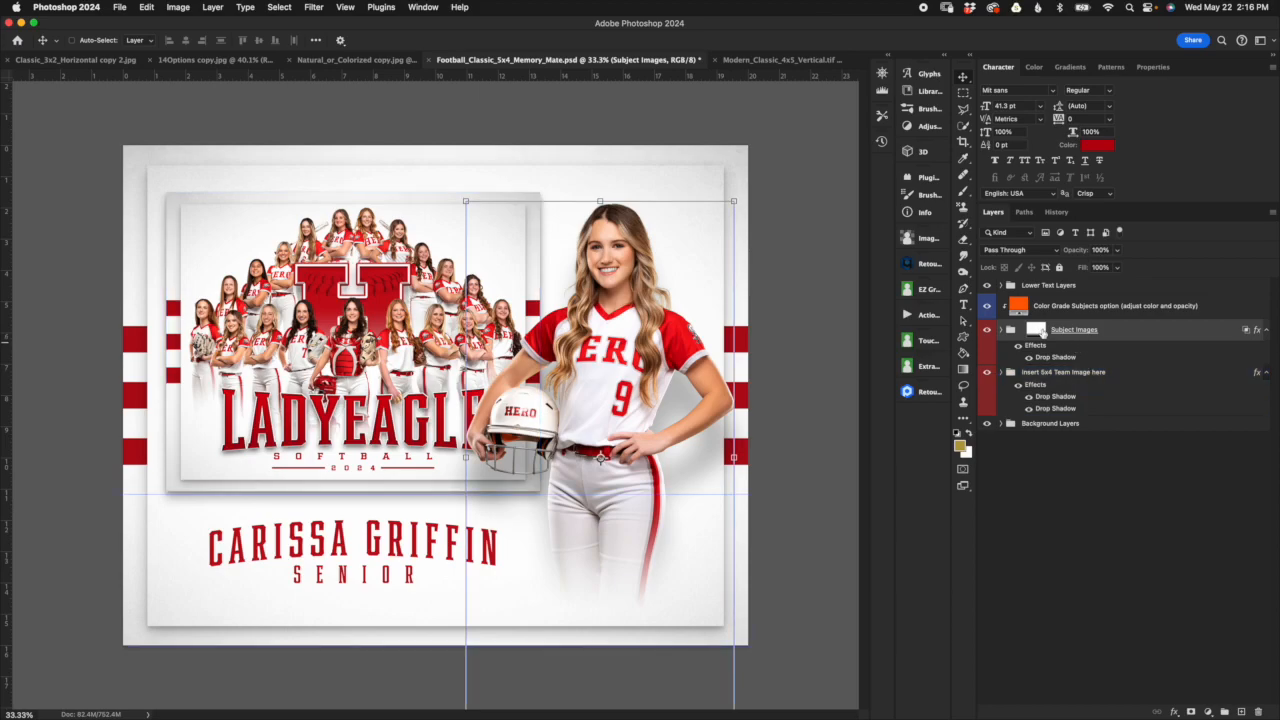
Step: Expand the Insert 5x4 Team Image here group and place Trojan_Basketball_Classic_5x4_Horizontal copy 2.jpg from Finder's Sub Samples folder into the document
{"action": "left_click", "coordinate": [1095, 373]}
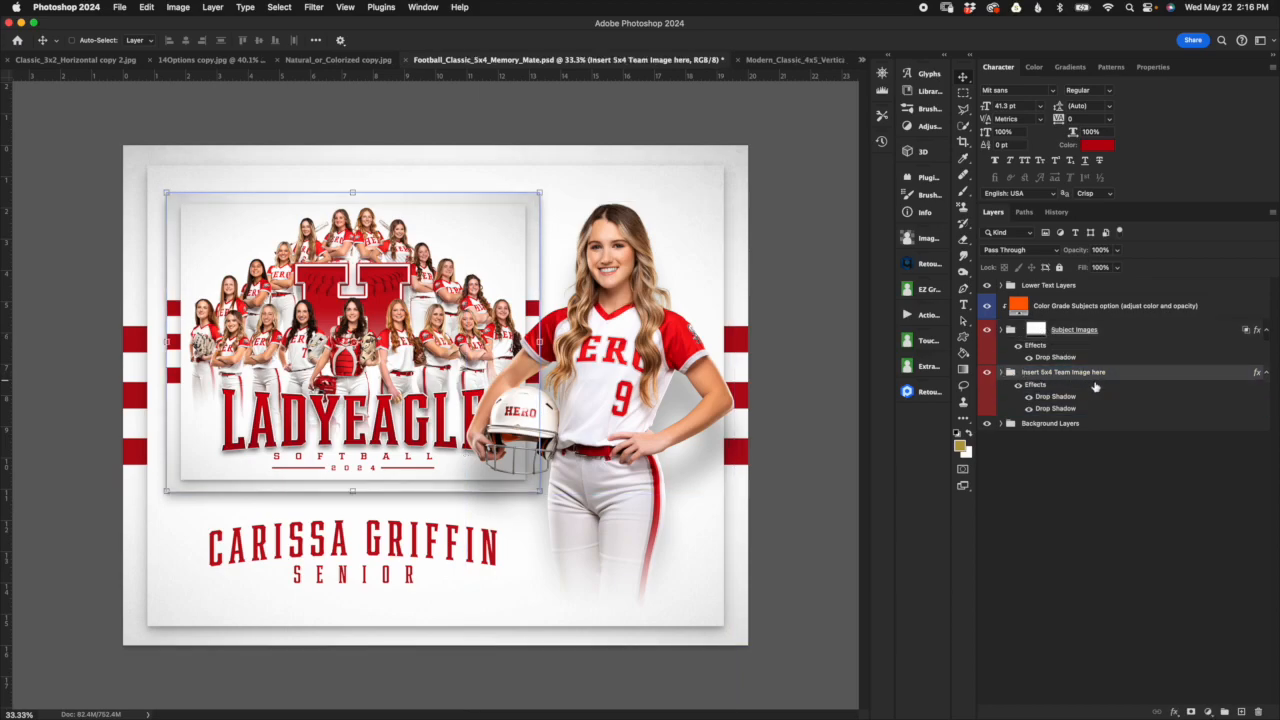
{"action": "left_click", "coordinate": [1001, 372]}
{"action": "left_click", "coordinate": [1087, 432]}
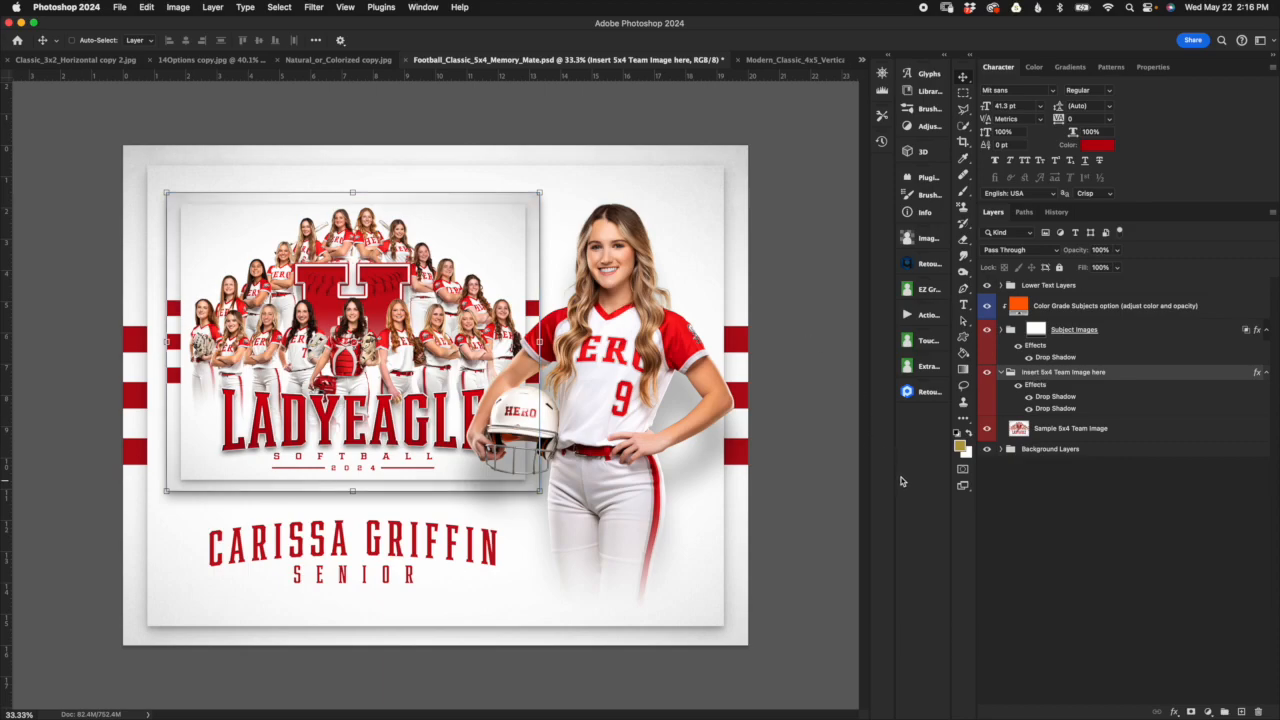
{"action": "key", "text": "super+Tab"}
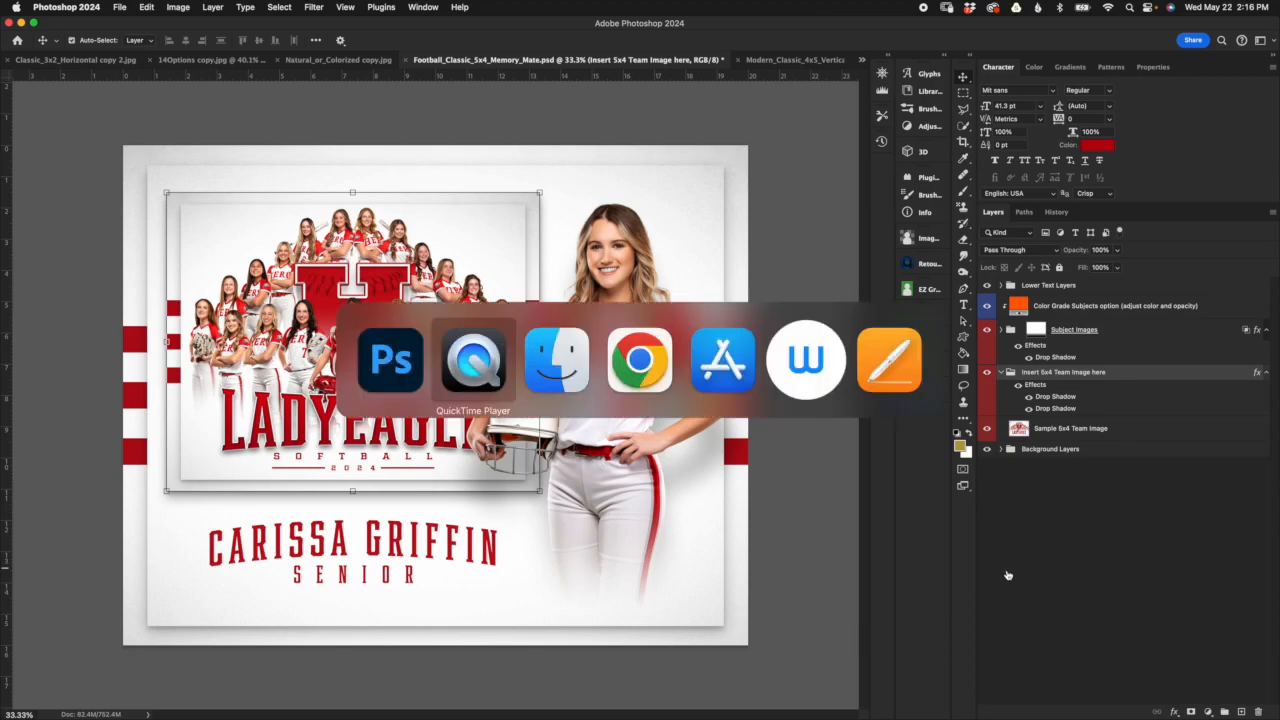
{"action": "key", "text": "super+Tab"}
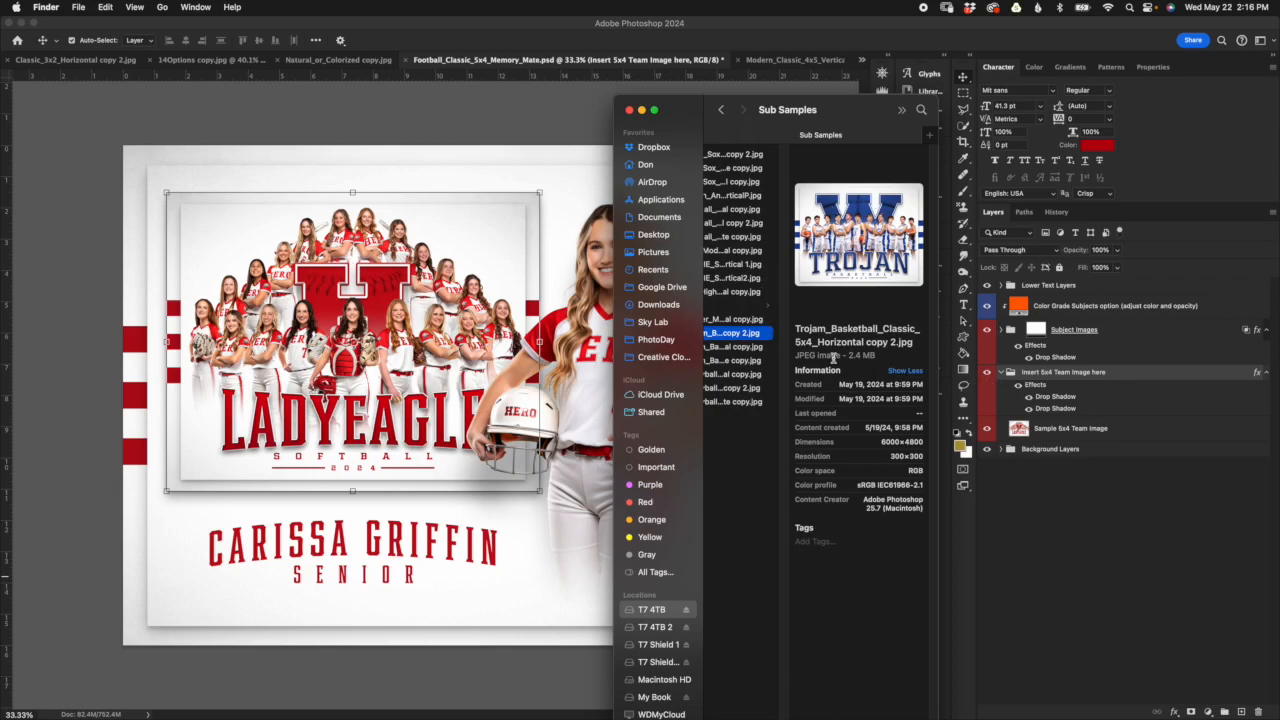
{"action": "left_click_drag", "start_coordinate": [736, 340], "coordinate": [380, 345]}
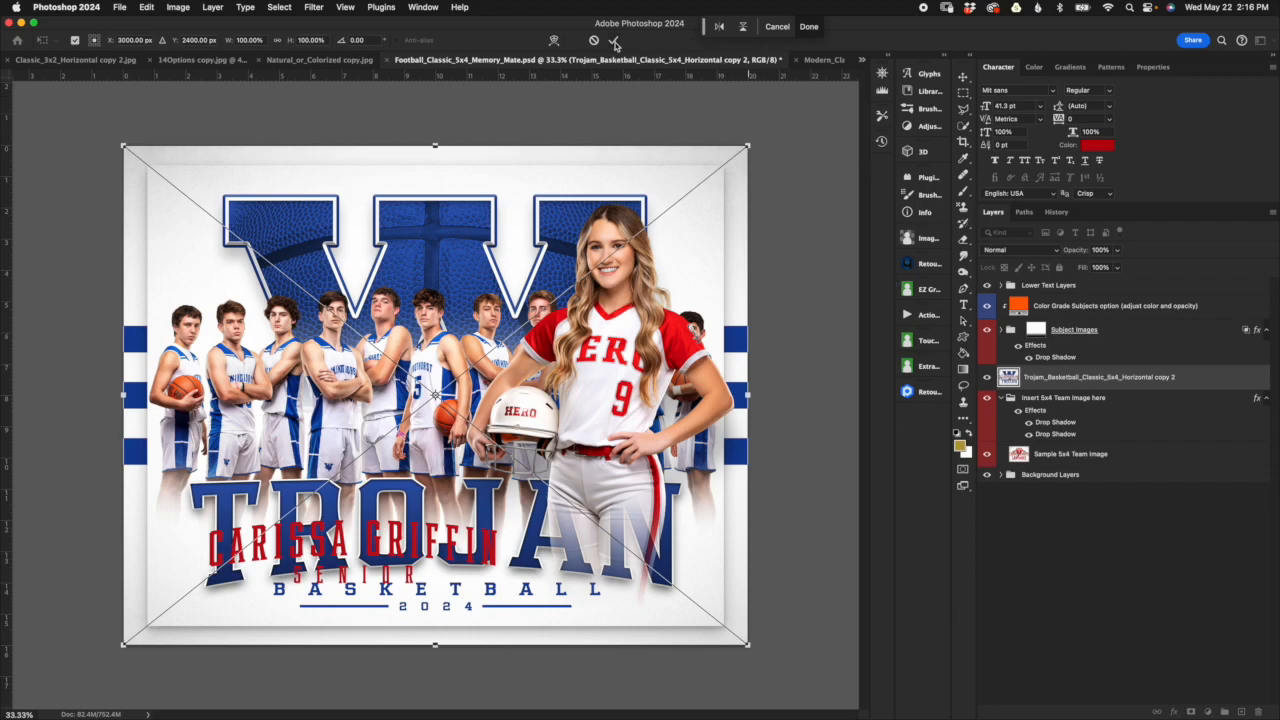
{"action": "left_click", "coordinate": [615, 42]}
Step: Move the placed Trojan basketball layer into the Insert 5x4 Team Image here group, directly above Sample 5x4 Team Image, and keep it selected
{"action": "left_click_drag", "start_coordinate": [1055, 378], "coordinate": [1055, 420]}
{"action": "left_click", "coordinate": [1055, 455]}
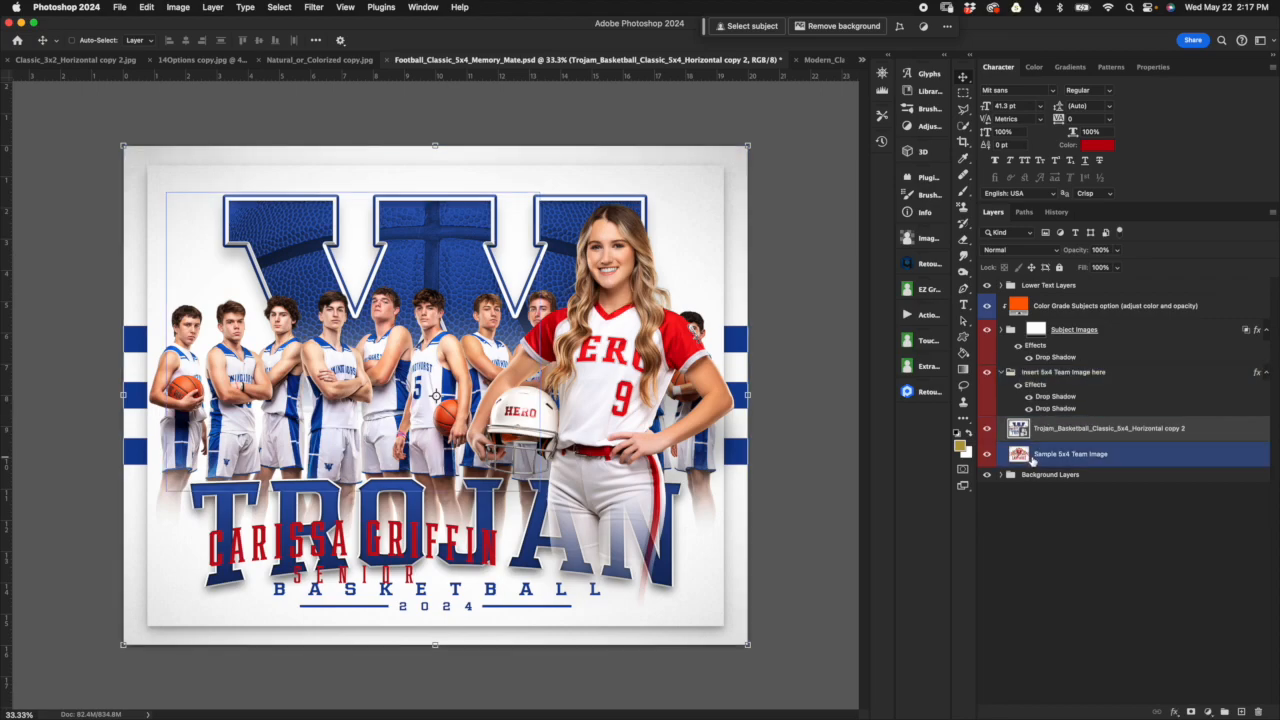
{"action": "left_click", "coordinate": [1098, 431]}
{"action": "left_click", "coordinate": [1078, 464]}
{"action": "left_click", "coordinate": [1024, 435]}
{"action": "left_click", "coordinate": [1060, 455]}
{"action": "left_click", "coordinate": [1094, 437]}
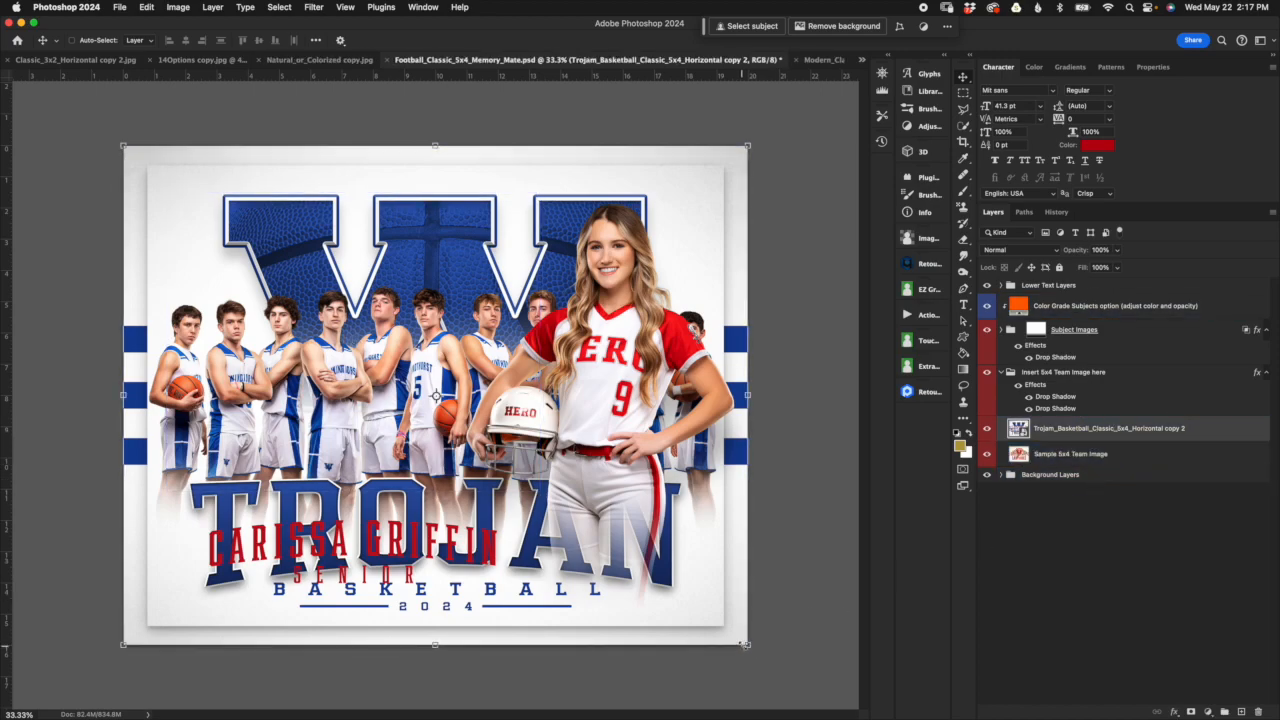
Step: Scale down the Trojan basketball image with Free Transform and fit it exactly over the sample team image's frame
{"action": "key", "text": "super+t"}
{"action": "left_click_drag", "start_coordinate": [750, 646], "coordinate": [550, 502]}
{"action": "left_click_drag", "start_coordinate": [123, 146], "coordinate": [195, 176]}
{"action": "left_click_drag", "start_coordinate": [463, 243], "coordinate": [441, 252]}
{"action": "left_click", "coordinate": [614, 42]}
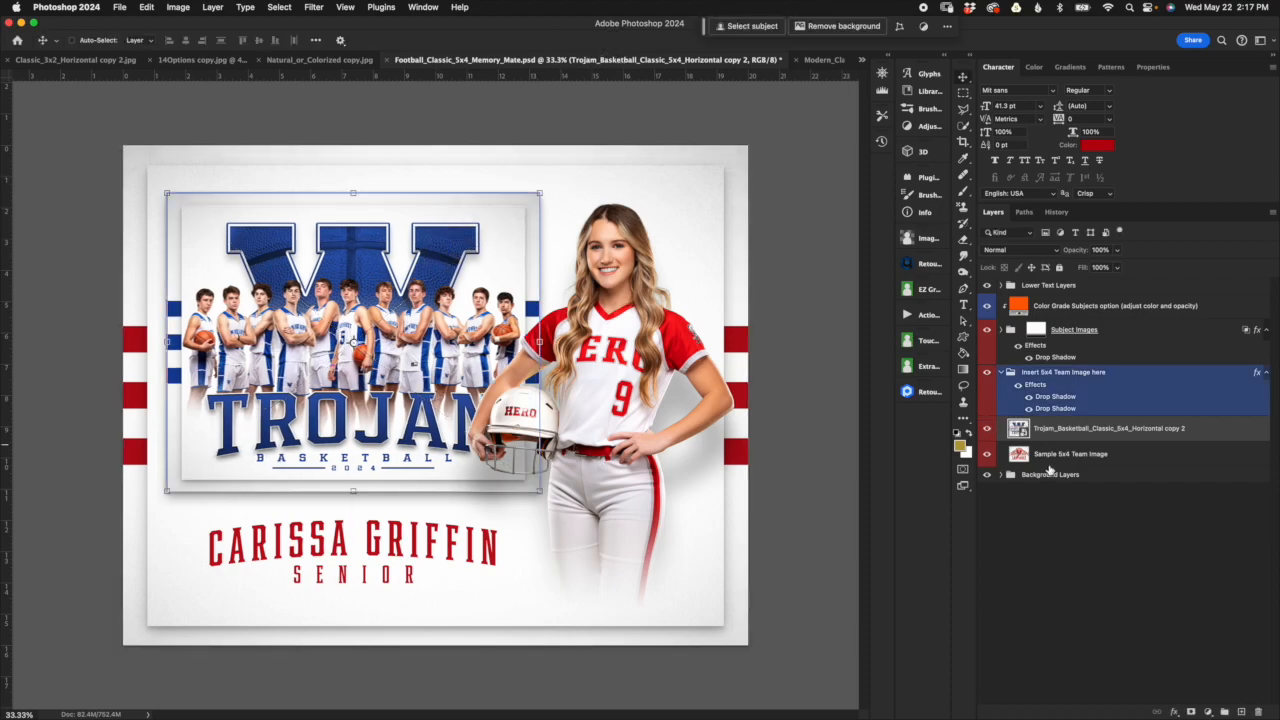
Step: Hide the Sample 5x4 Team Image layer beneath the Trojan basketball image
{"action": "left_click", "coordinate": [1050, 455]}
{"action": "left_click", "coordinate": [987, 455]}
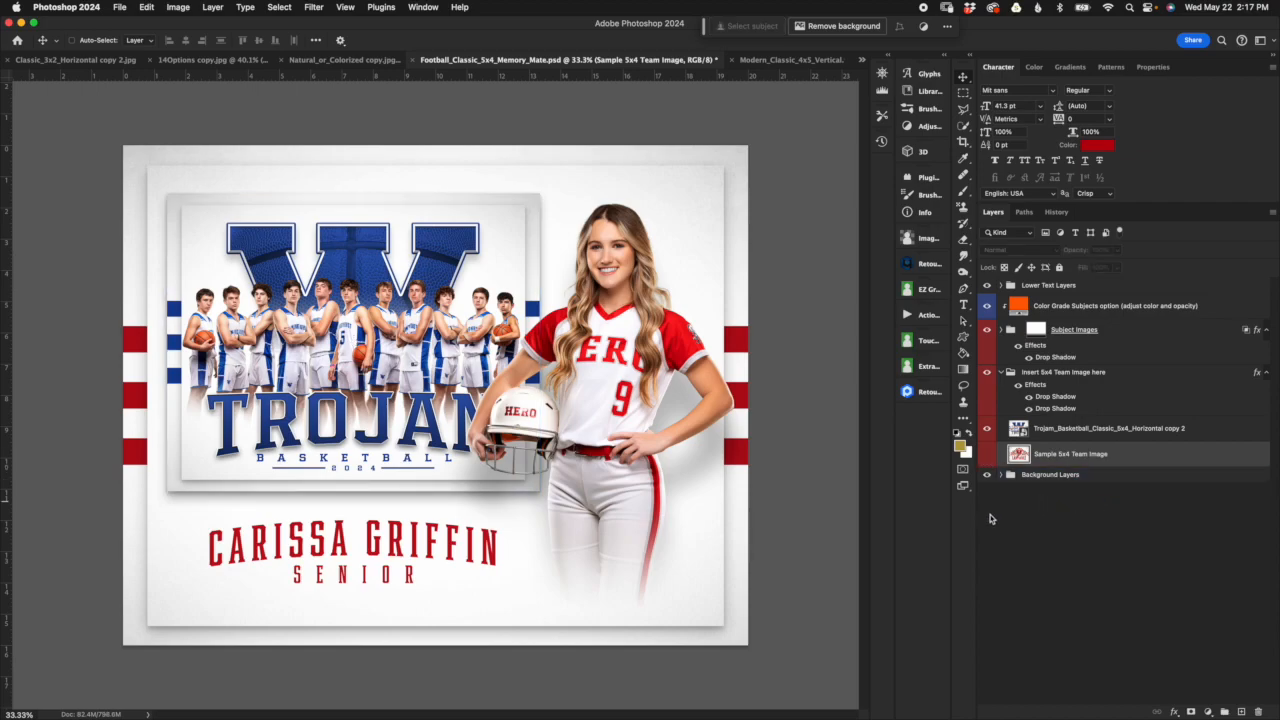
{"action": "left_click", "coordinate": [1018, 430]}
Step: Compare the Insert 5x4 Team Image here group with its drop shadow effects off and on, and collapse the group
{"action": "left_click", "coordinate": [1137, 371]}
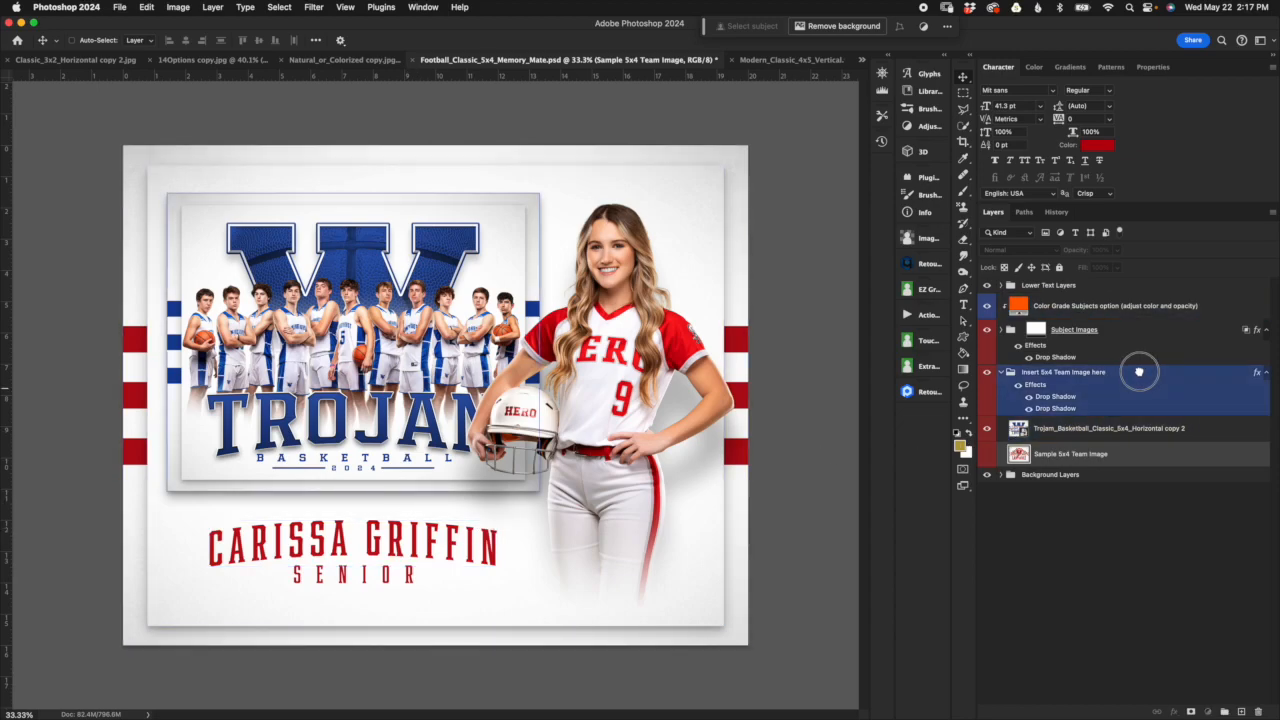
{"action": "left_click", "coordinate": [1018, 386]}
{"action": "left_click", "coordinate": [1018, 387]}
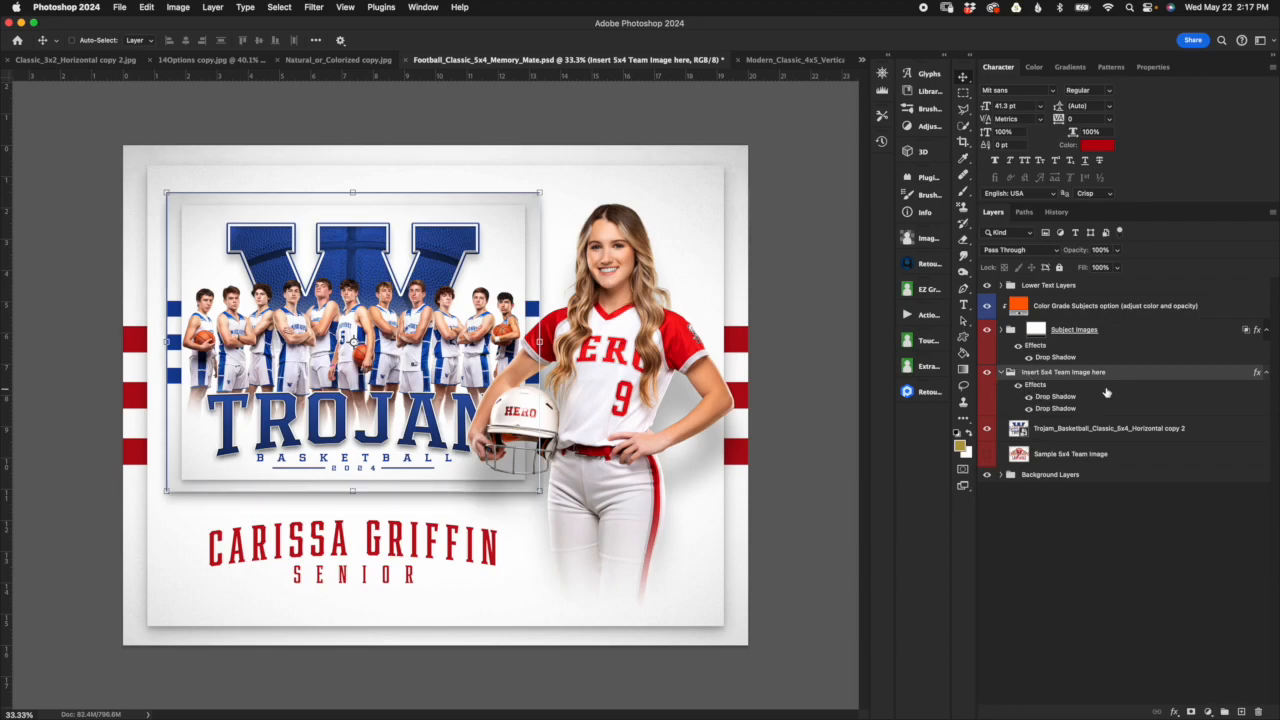
{"action": "left_click", "coordinate": [1011, 373]}
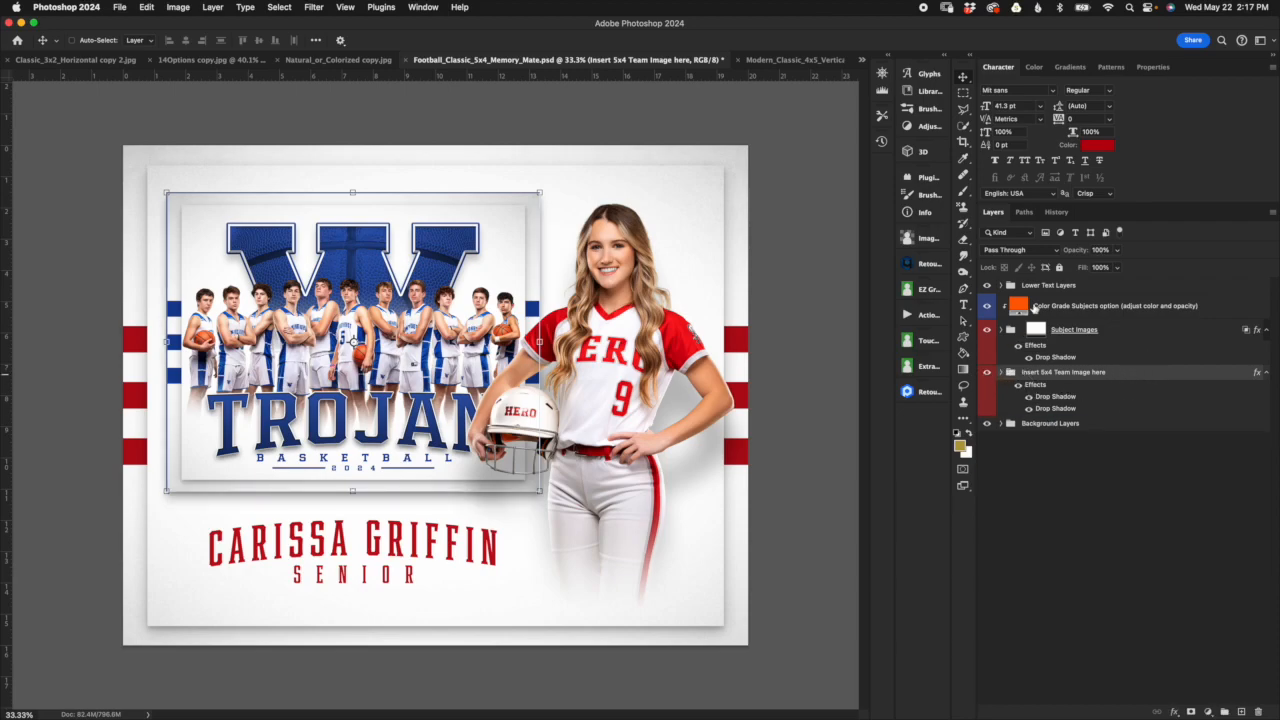
Step: Expand the Subject Images group and flip the Sample Subject Image layer horizontally
{"action": "left_click", "coordinate": [1005, 336]}
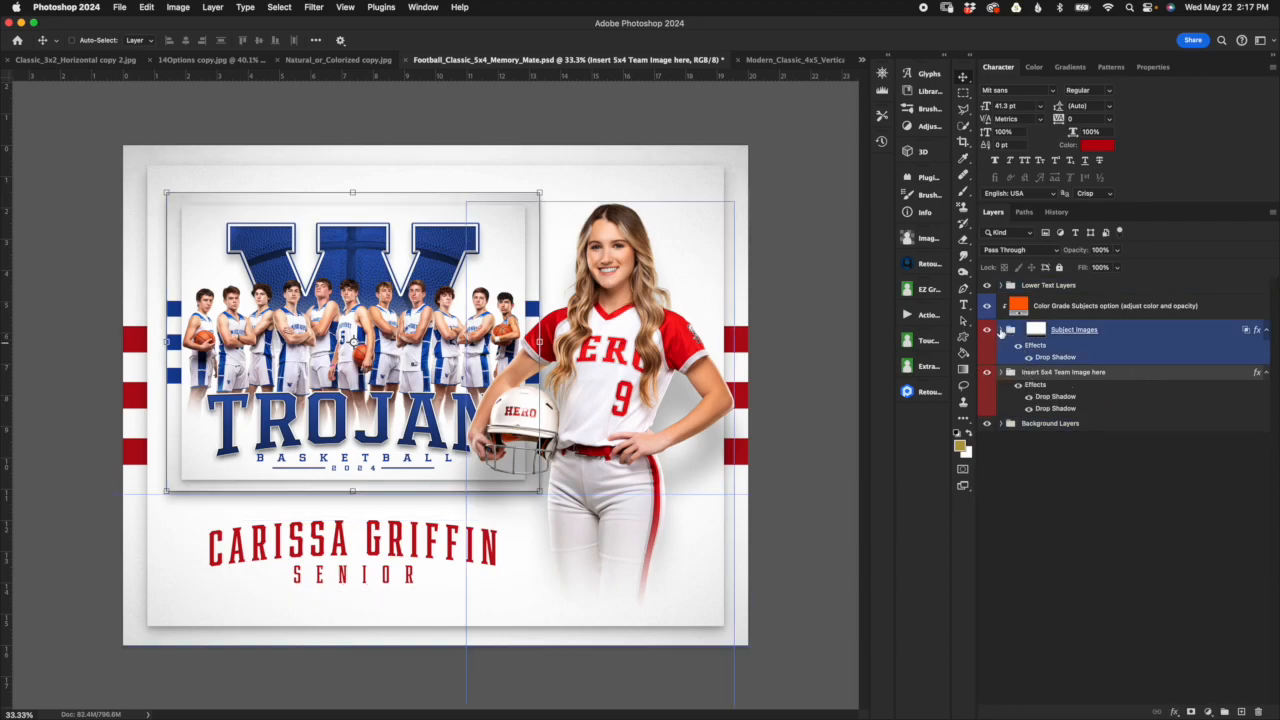
{"action": "left_click", "coordinate": [1001, 333]}
{"action": "left_click", "coordinate": [1080, 378]}
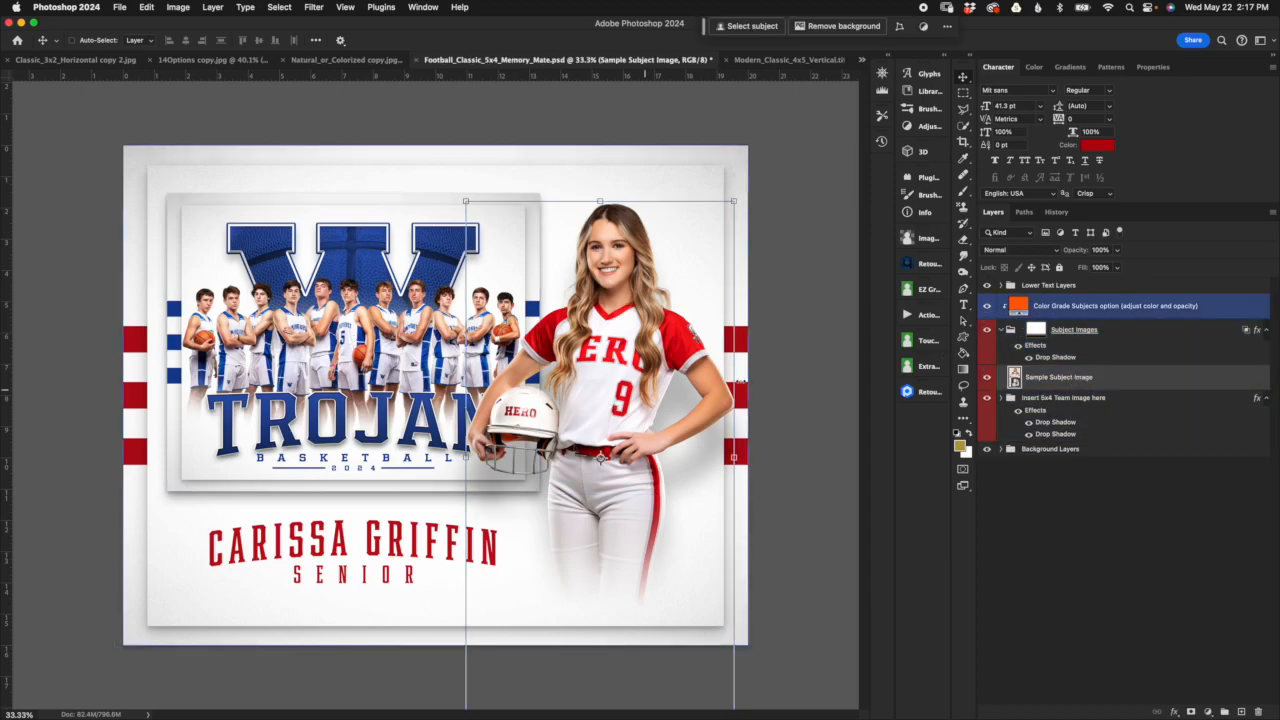
{"action": "left_click", "coordinate": [146, 9]}
{"action": "mouse_move", "coordinate": [197, 281]}
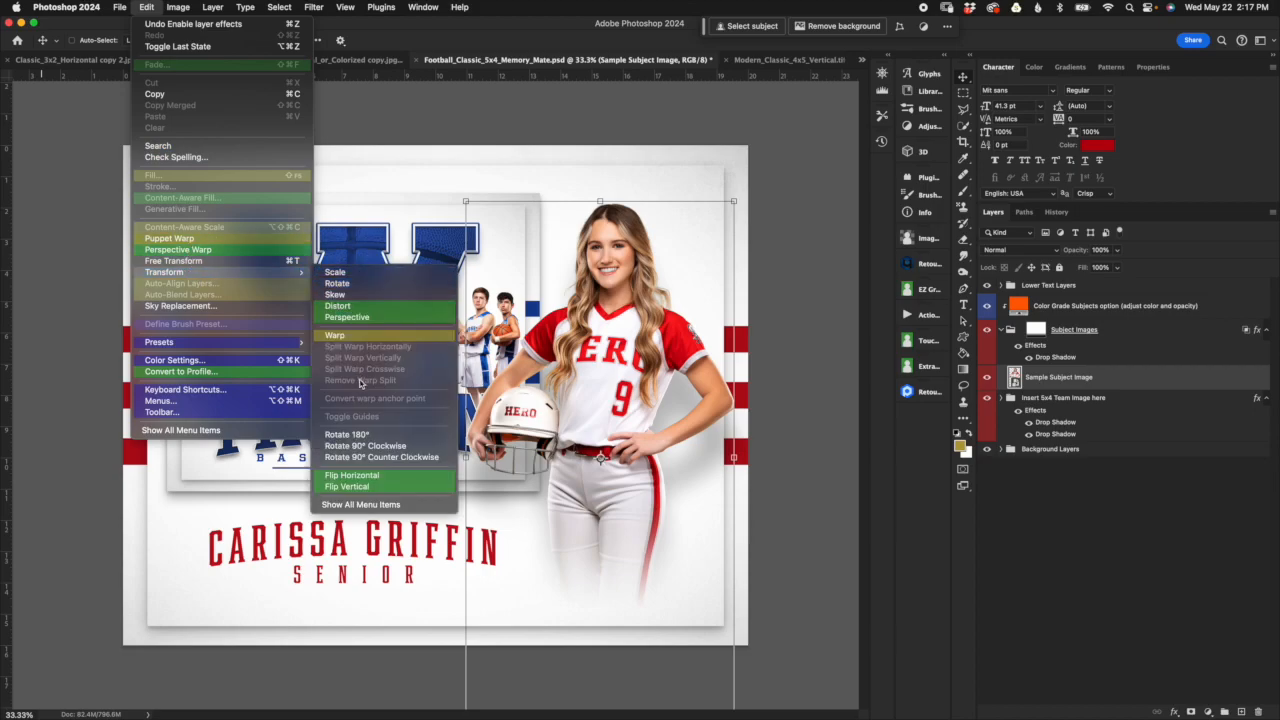
{"action": "left_click", "coordinate": [394, 480]}
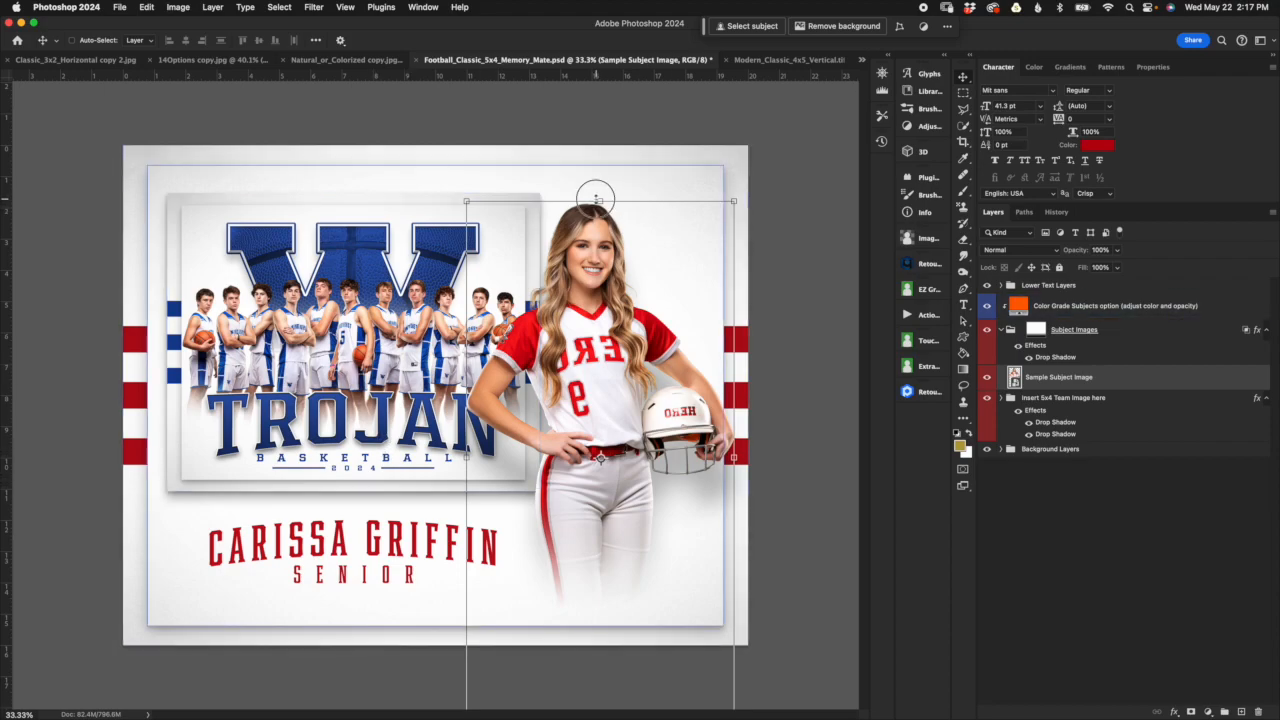
Step: Move the flipped subject image to the left side of the memory mate layout, keeping its height position
{"action": "key", "text": "super+t"}
{"action": "left_click_drag", "start_coordinate": [678, 266], "coordinate": [342, 264]}
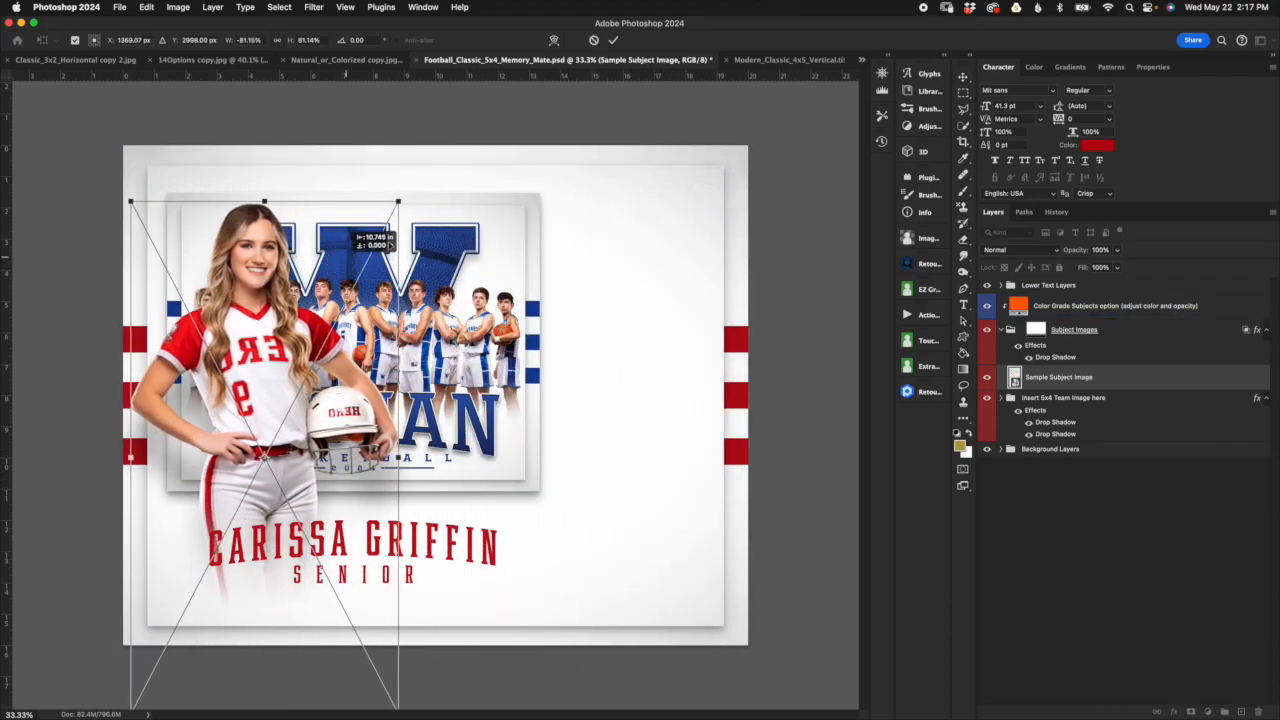
{"action": "left_click", "coordinate": [614, 41]}
Step: Shift the Lower Text Layers and Insert 5x4 Team Image here groups together to the right side of the layout, and collapse Subject Images
{"action": "left_click", "coordinate": [1063, 340]}
{"action": "left_click", "coordinate": [1070, 400]}
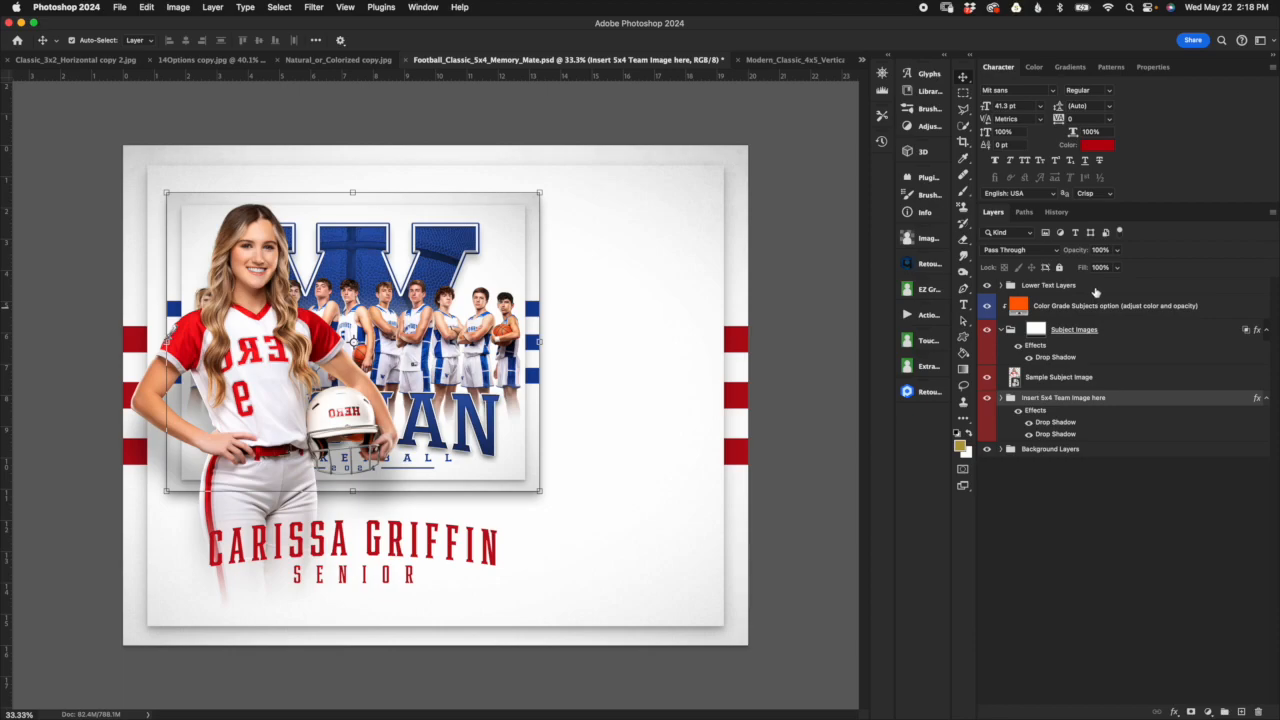
{"action": "left_click", "coordinate": [1095, 291]}
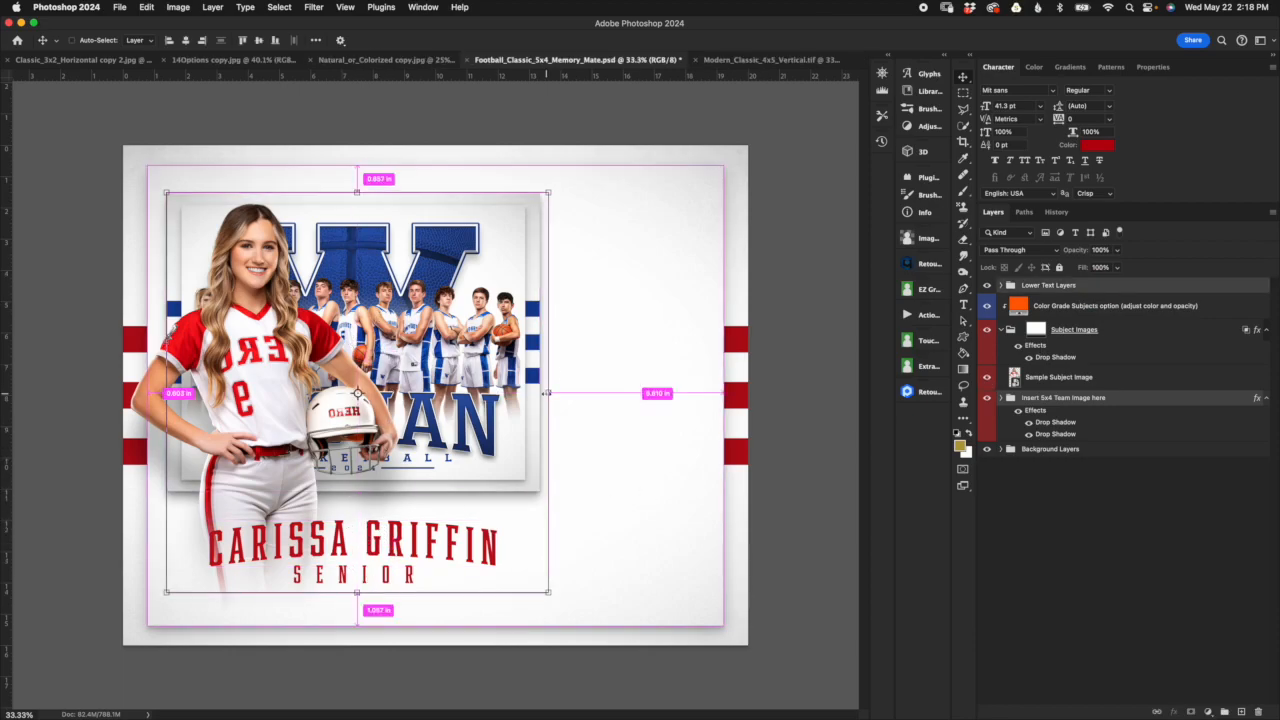
{"action": "key", "text": "super+t"}
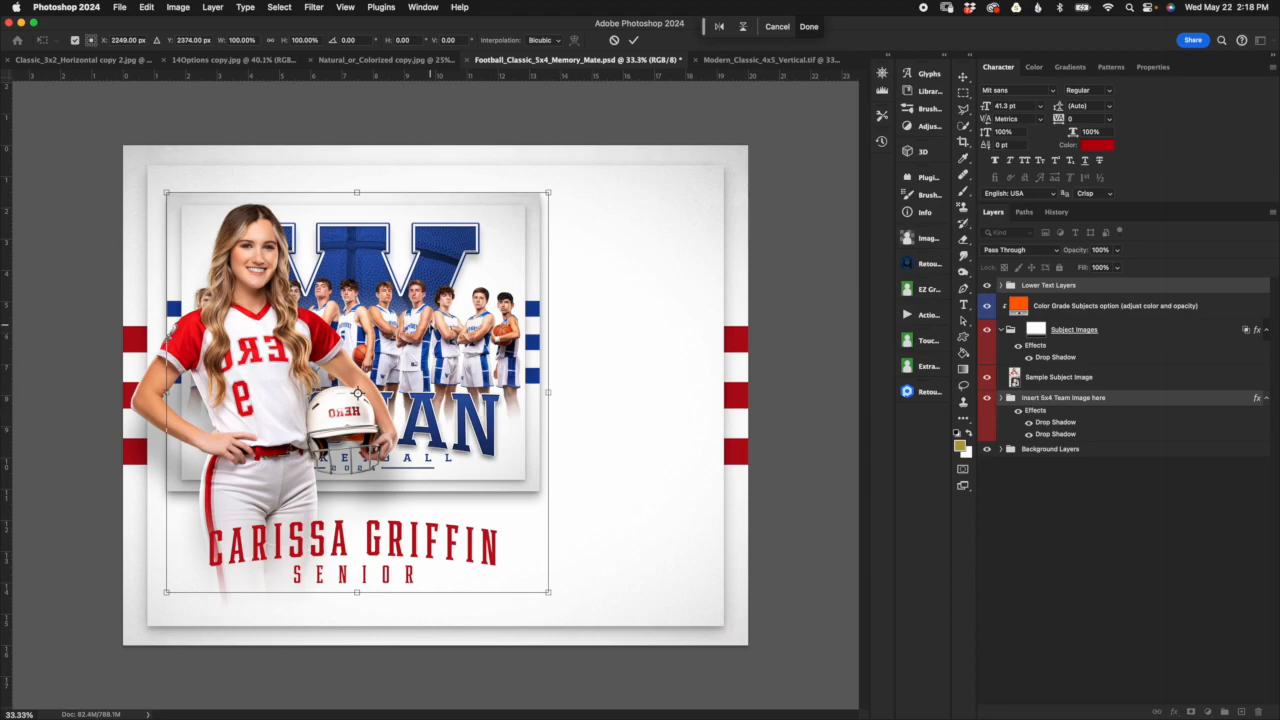
{"action": "left_click_drag", "start_coordinate": [377, 300], "coordinate": [531, 298]}
{"action": "left_click_drag", "start_coordinate": [587, 240], "coordinate": [597, 240]}
{"action": "left_click", "coordinate": [634, 41]}
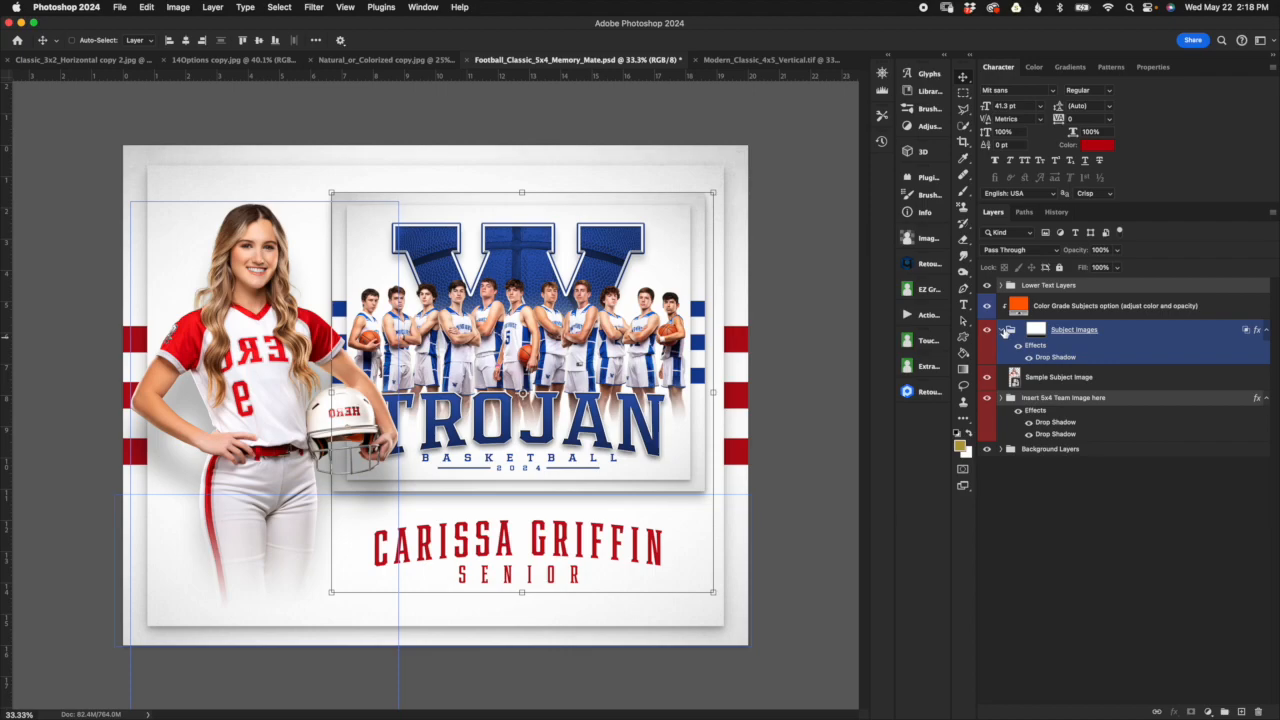
{"action": "left_click", "coordinate": [1001, 329]}
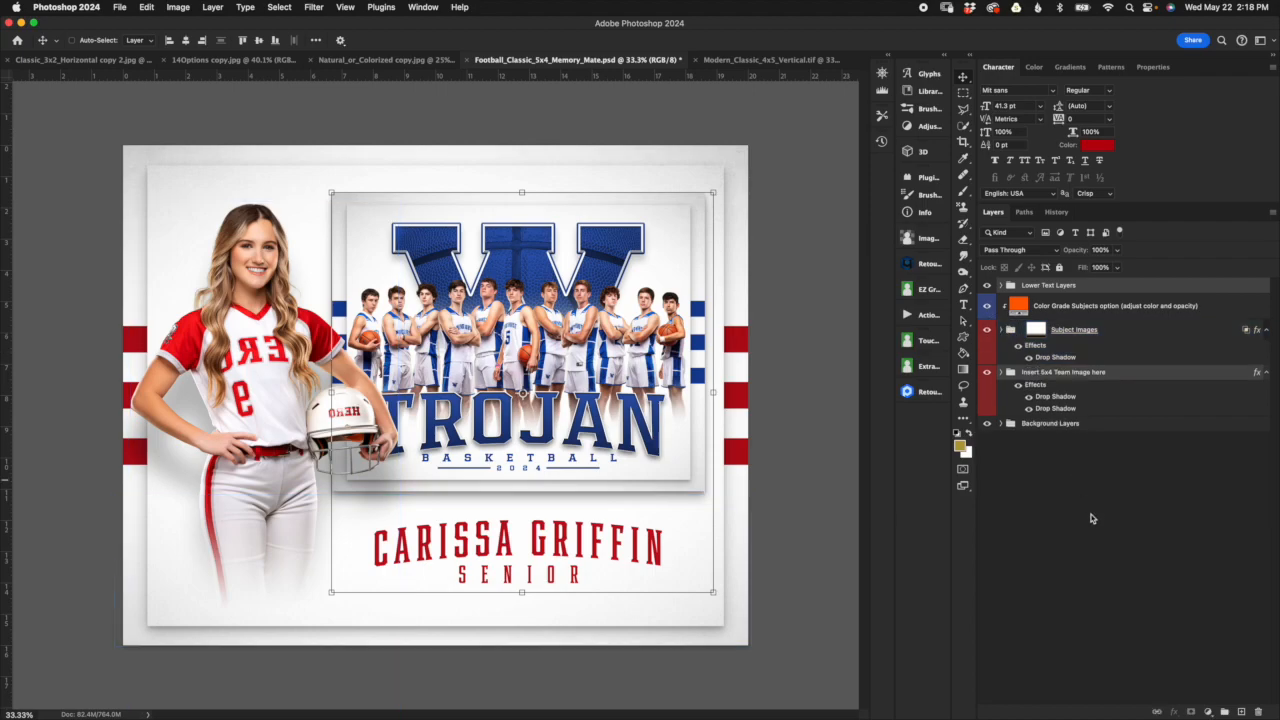